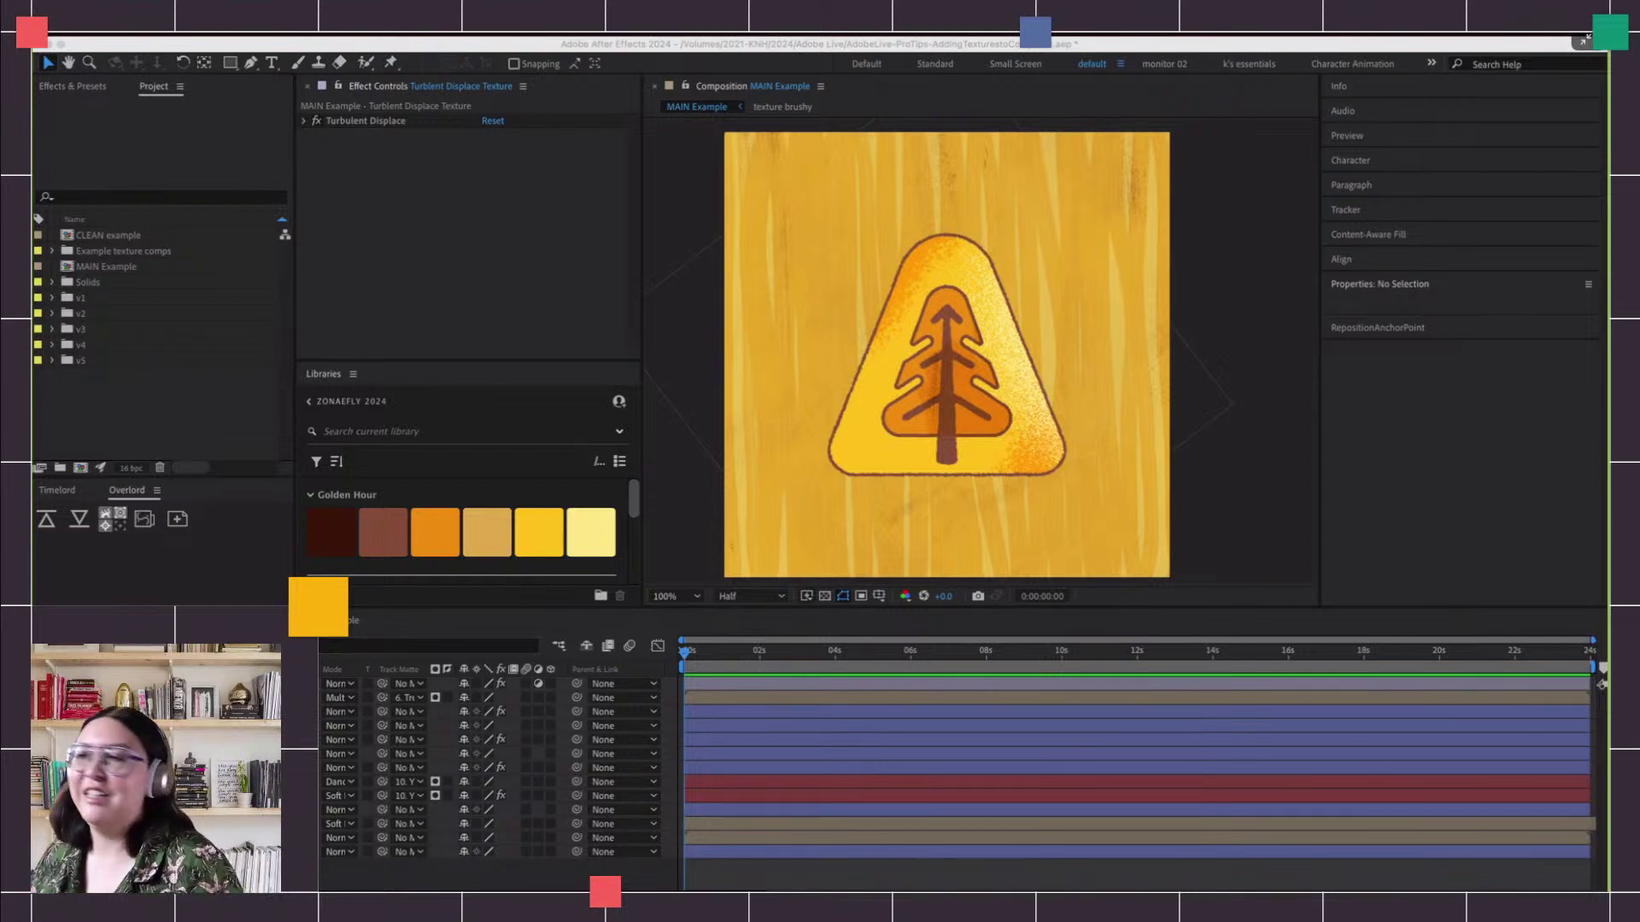
Preview the textured tree animation in the MAIN Example composition by playing it and scrubbing through its first seconds
click(1183, 518)
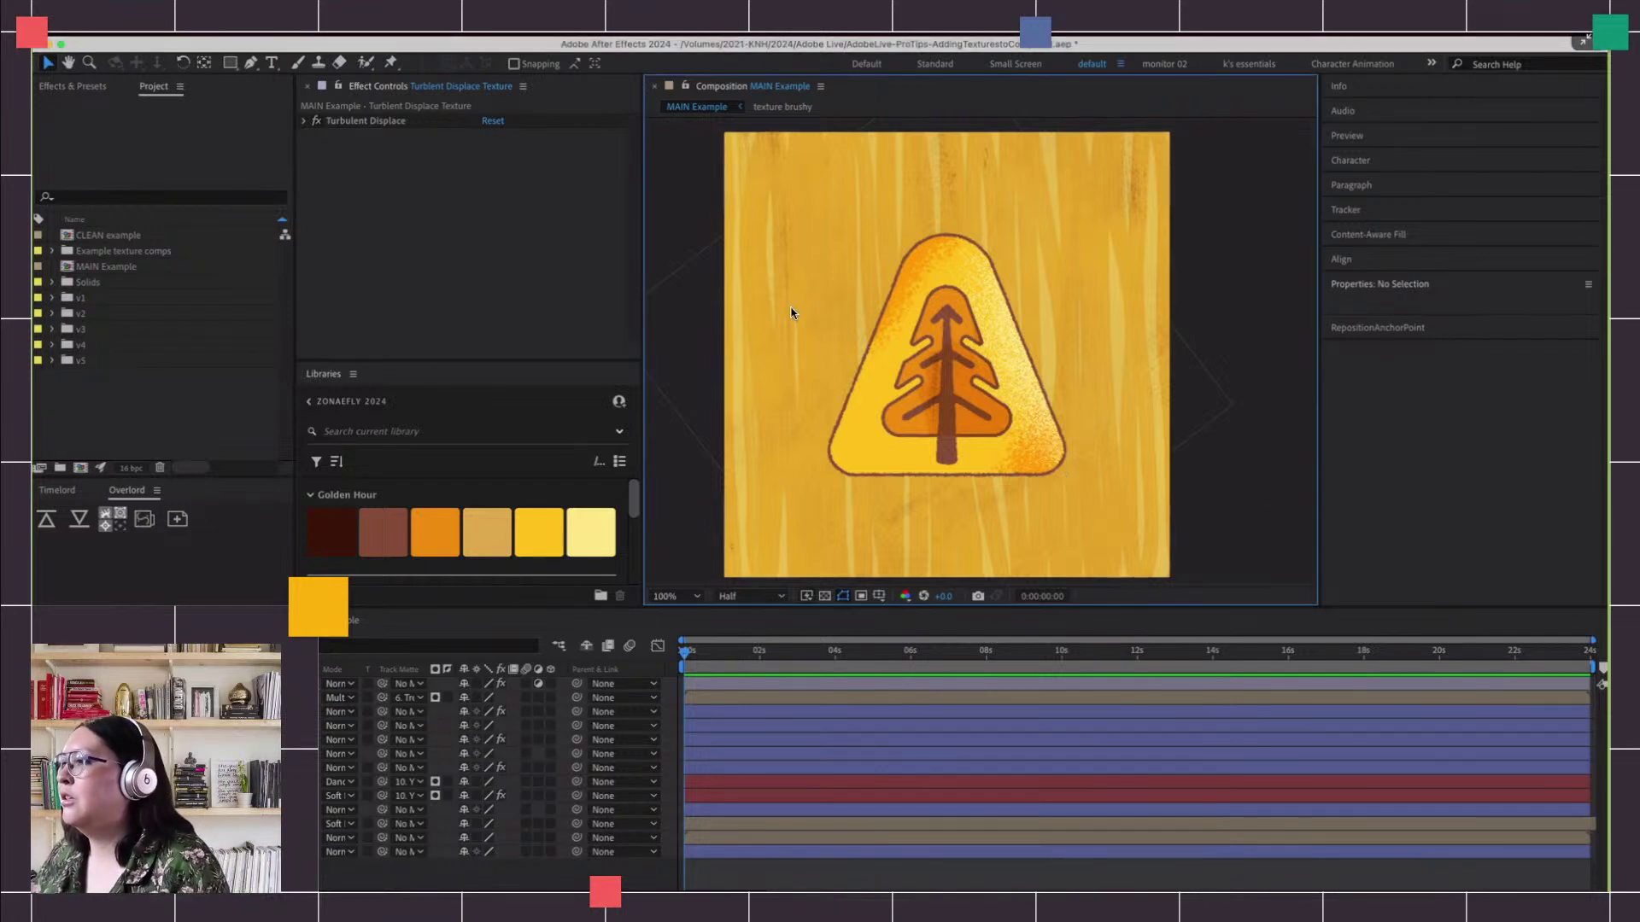
drag(745, 666, 849, 698)
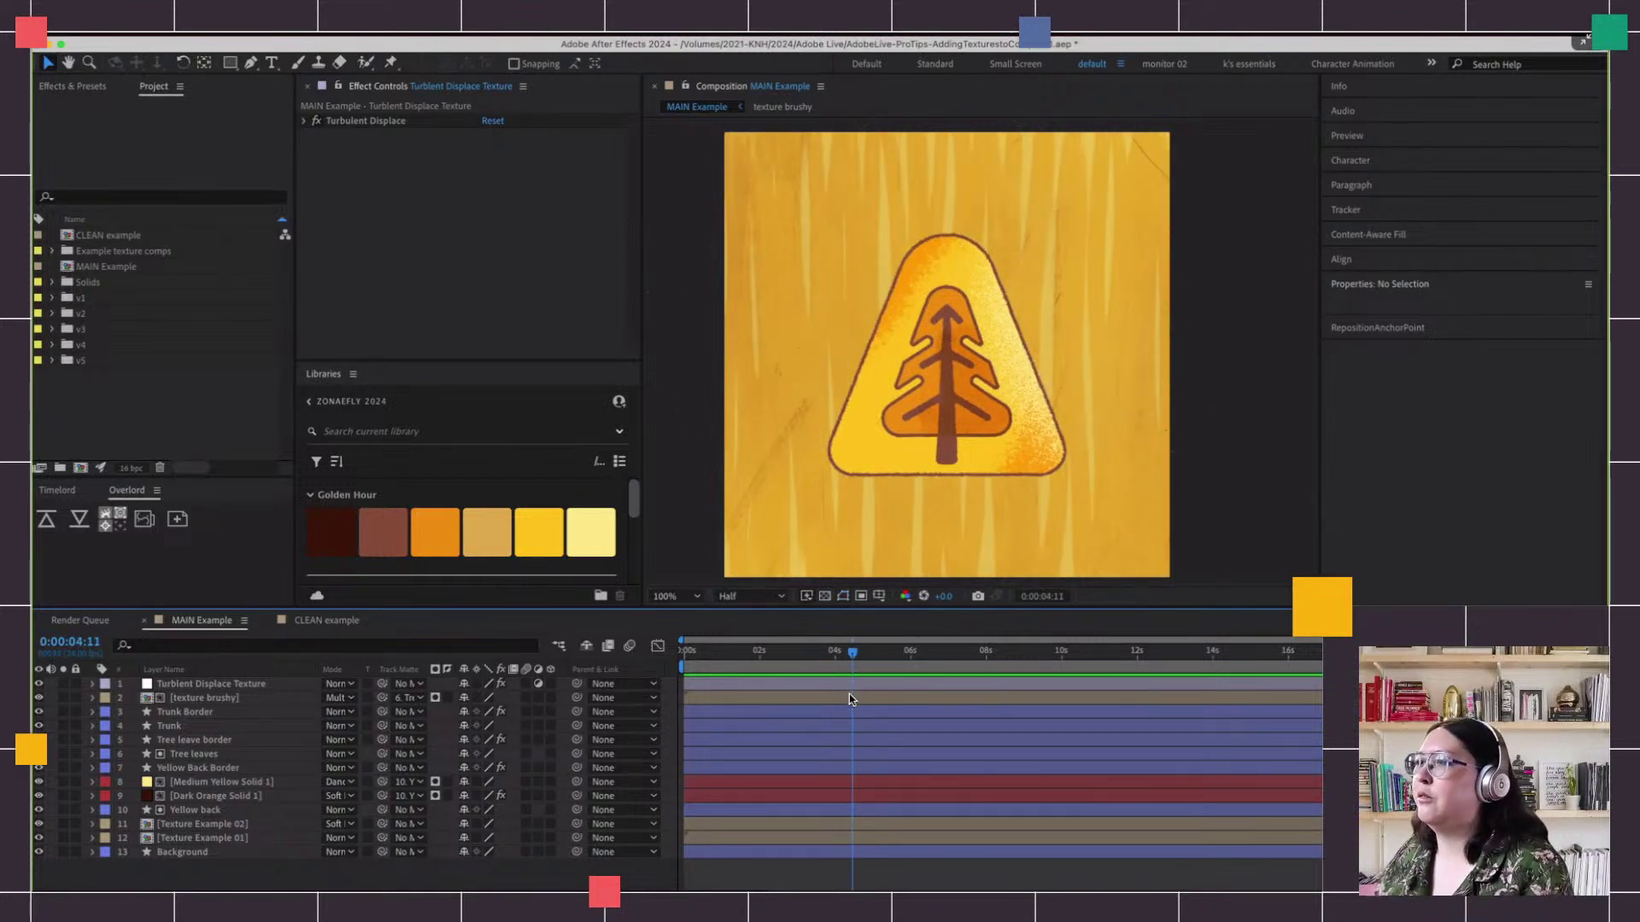
key(space)
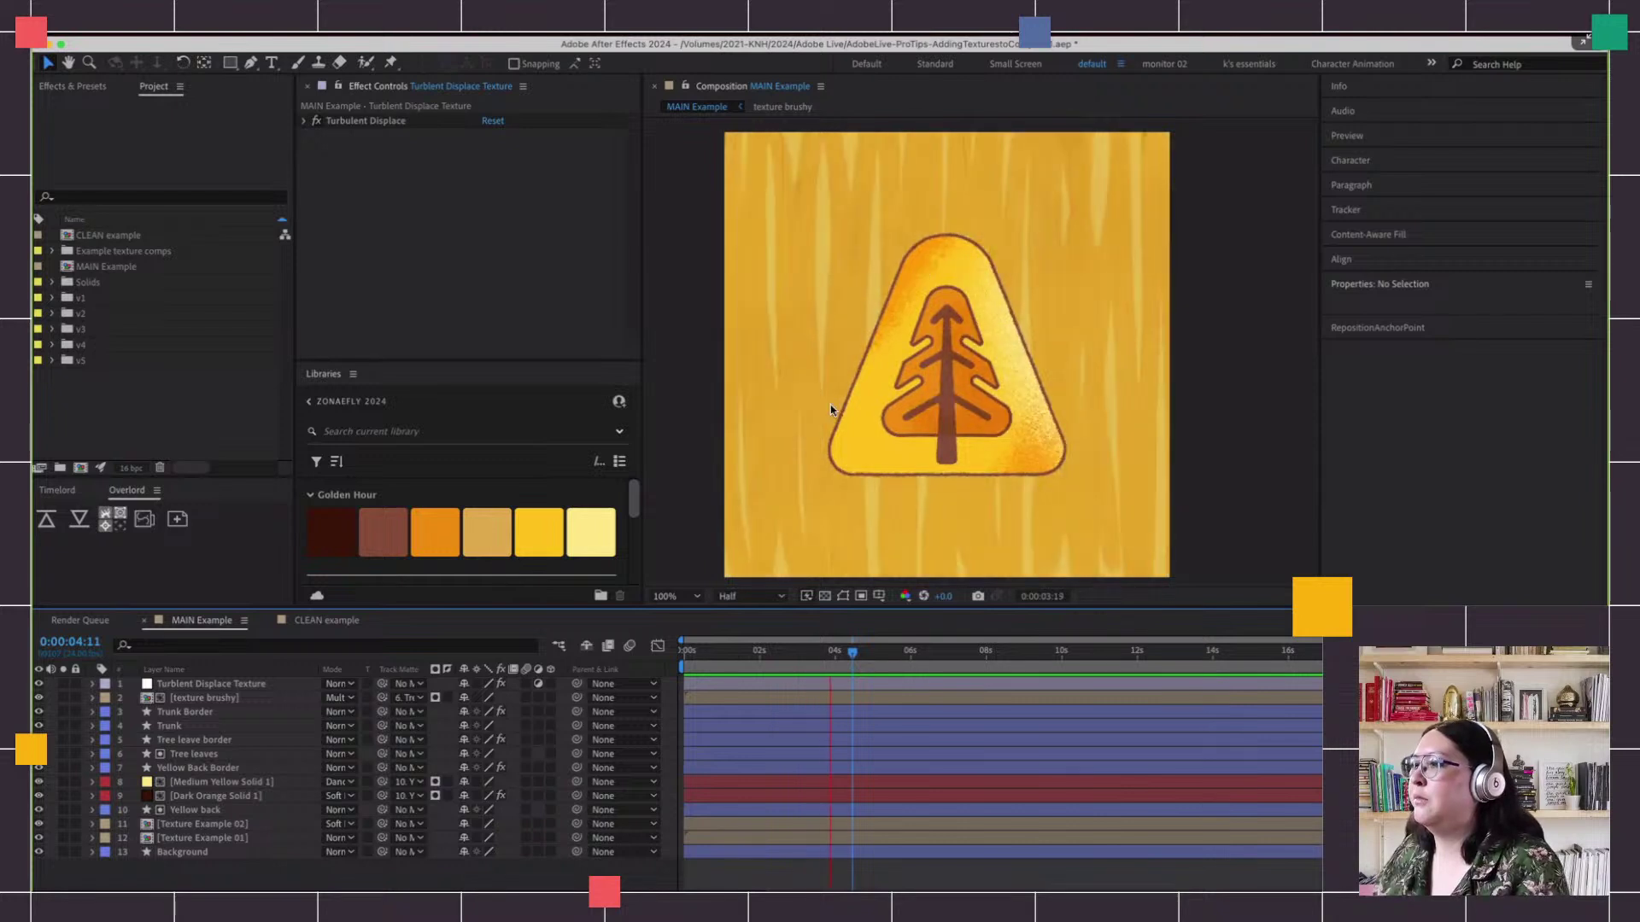
click(779, 663)
drag(802, 664, 976, 676)
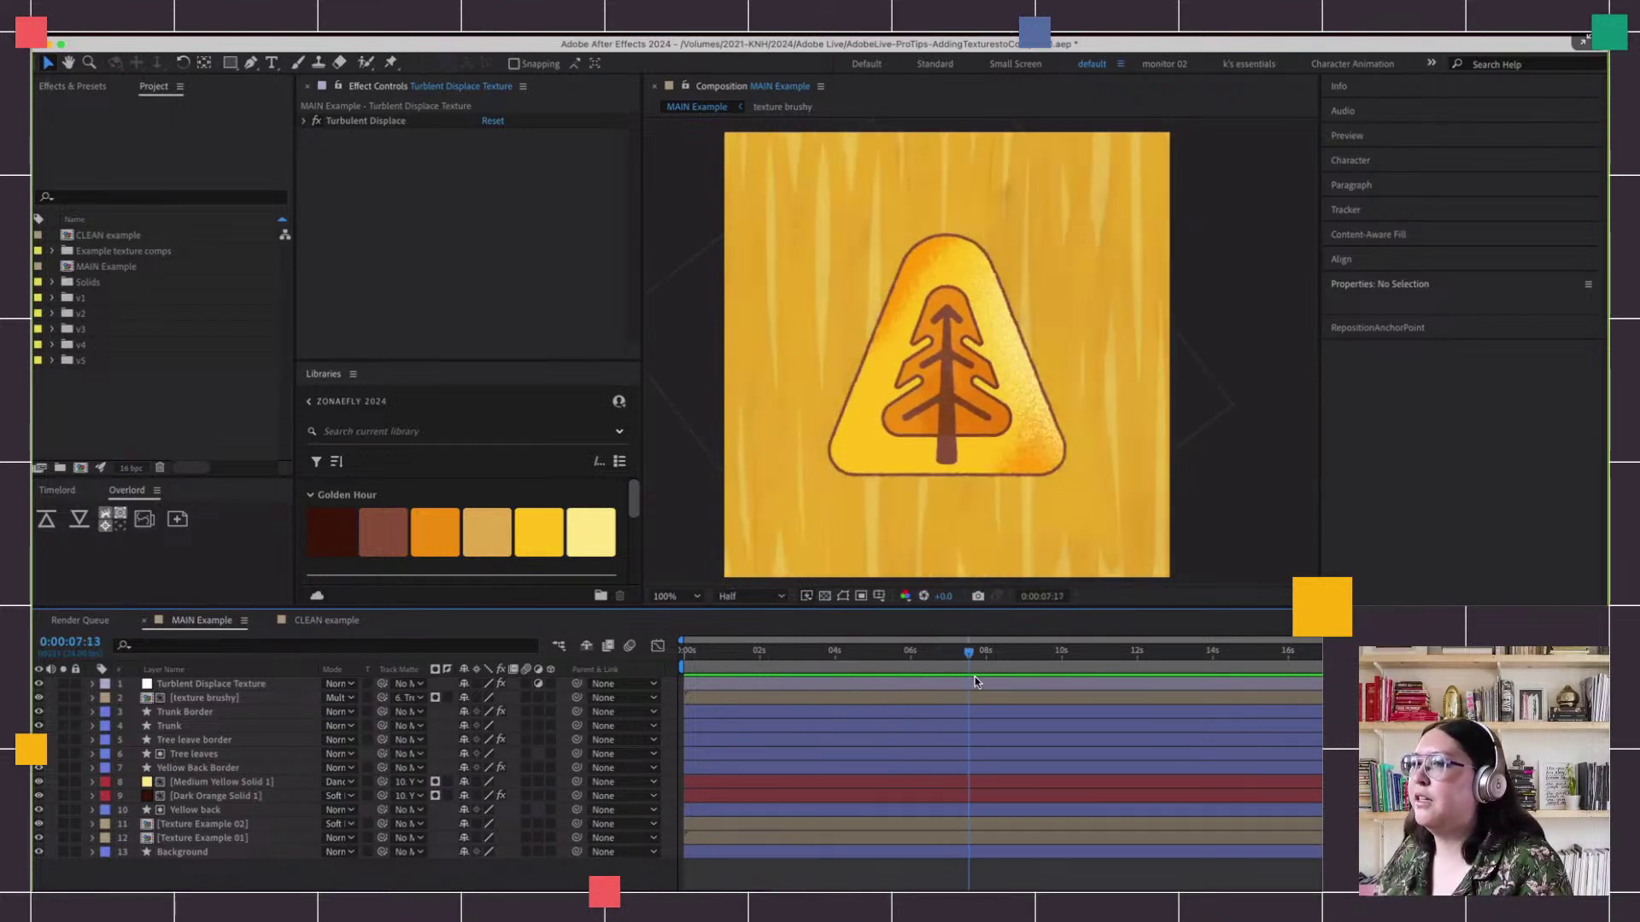
Switch to the CLEAN example composition, return the playhead to the first frame and deselect all layers
click(326, 622)
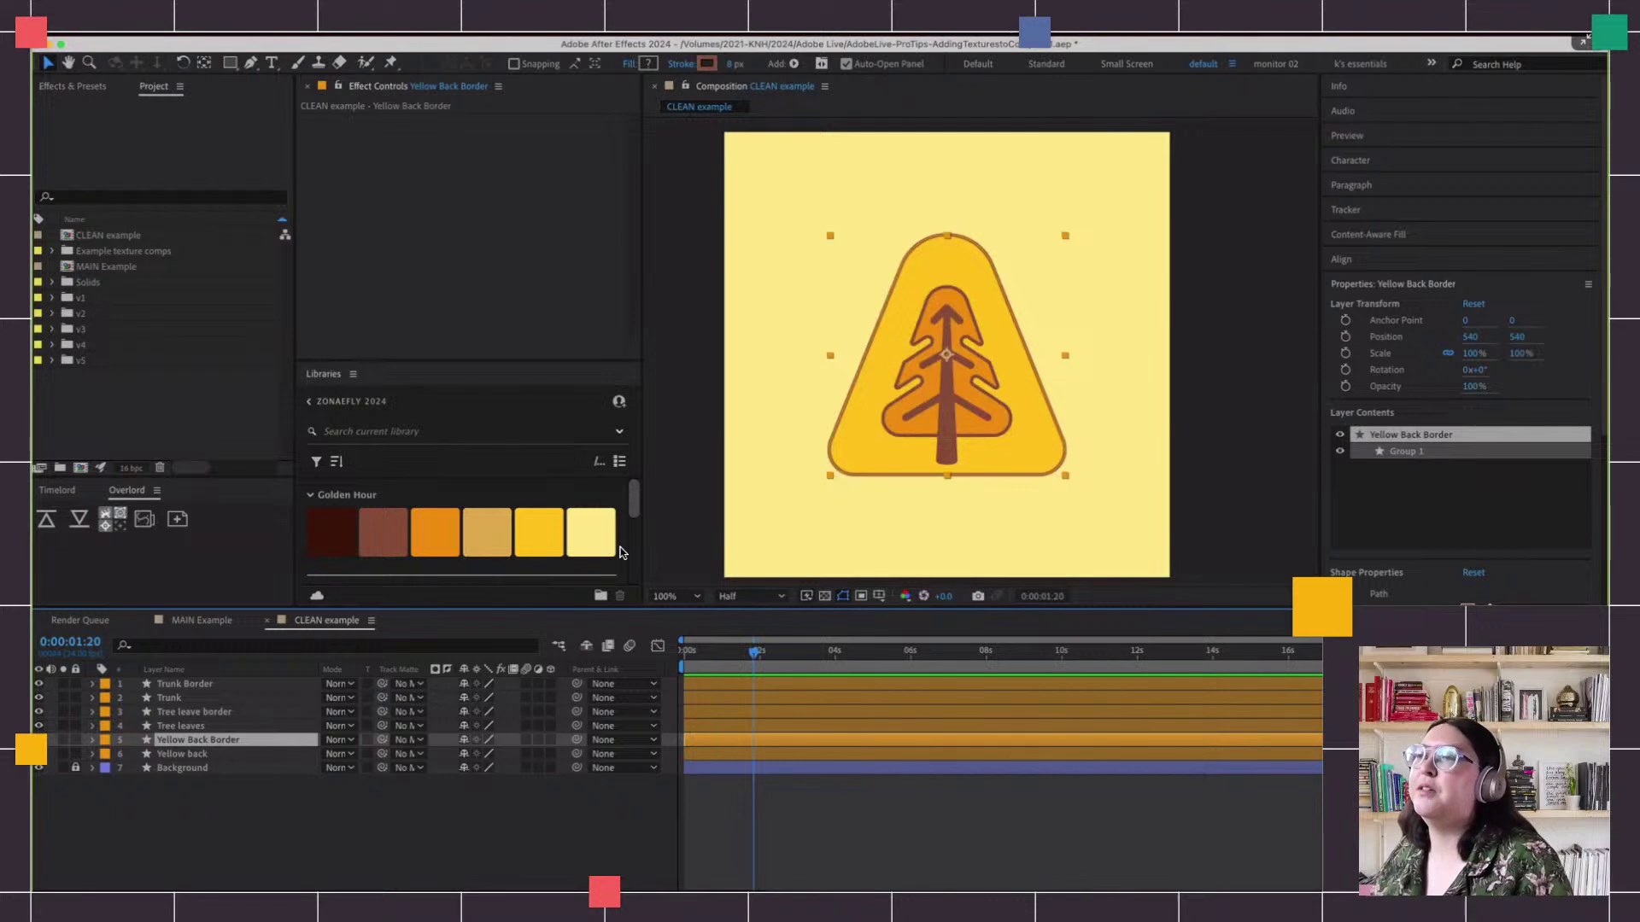
click(700, 683)
key(Page_Up)
key(Page_Up)
key(Page_Up)
key(Page_Up)
key(Page_Up)
key(Page_Up)
key(Page_Up)
key(Page_Up)
key(Page_Up)
key(Page_Up)
key(Page_Up)
key(Page_Up)
key(Page_Up)
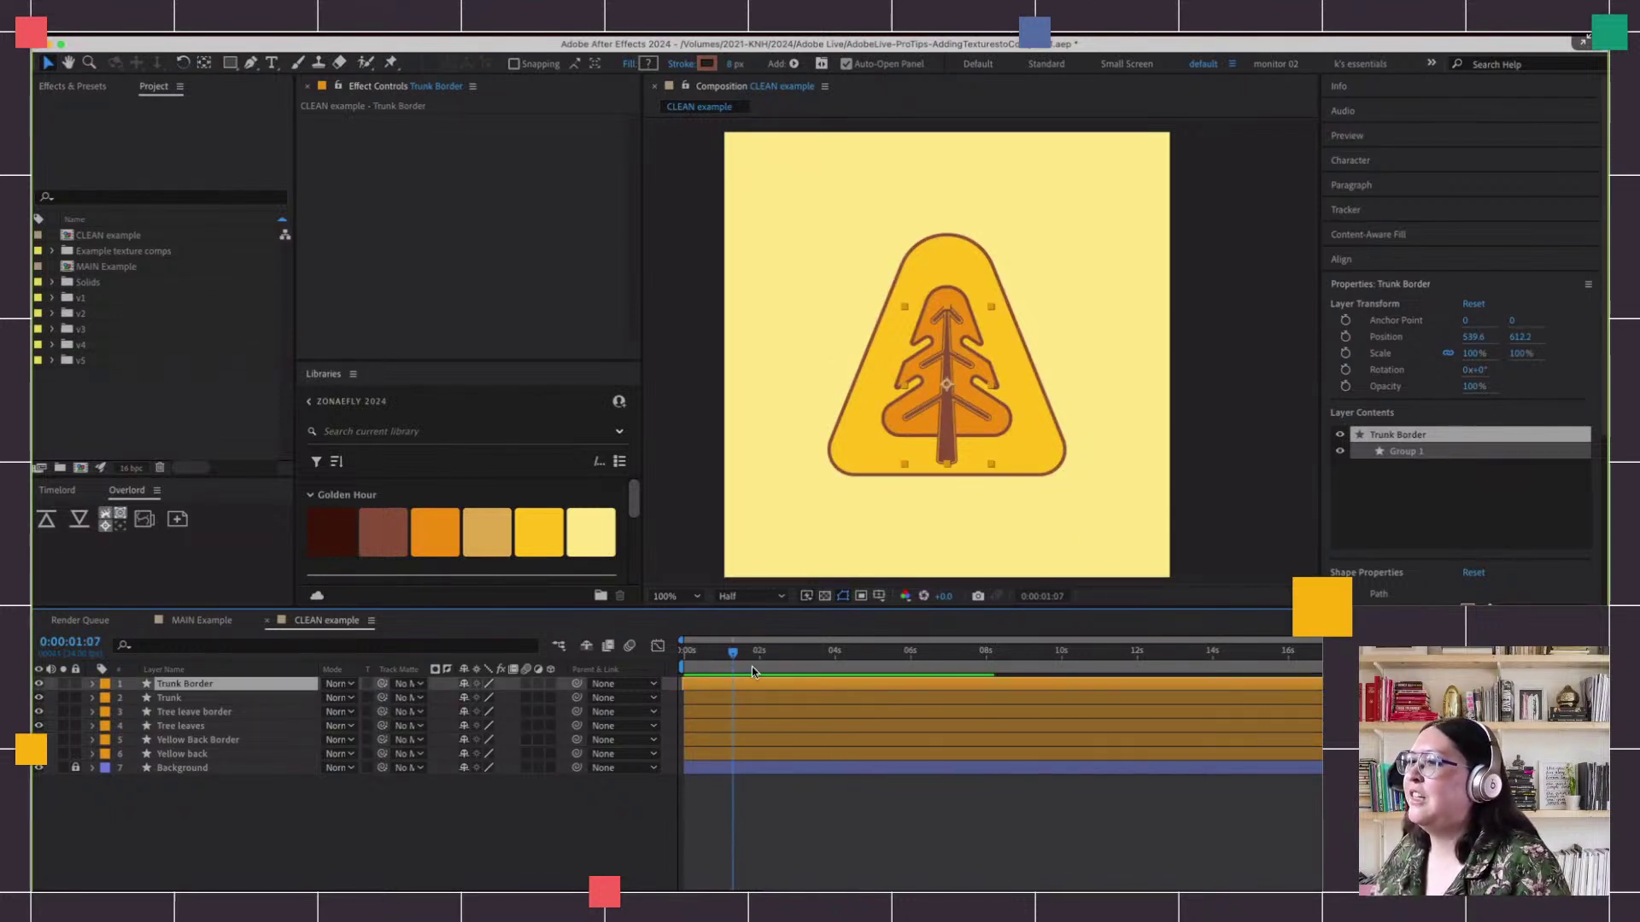
drag(709, 655, 675, 659)
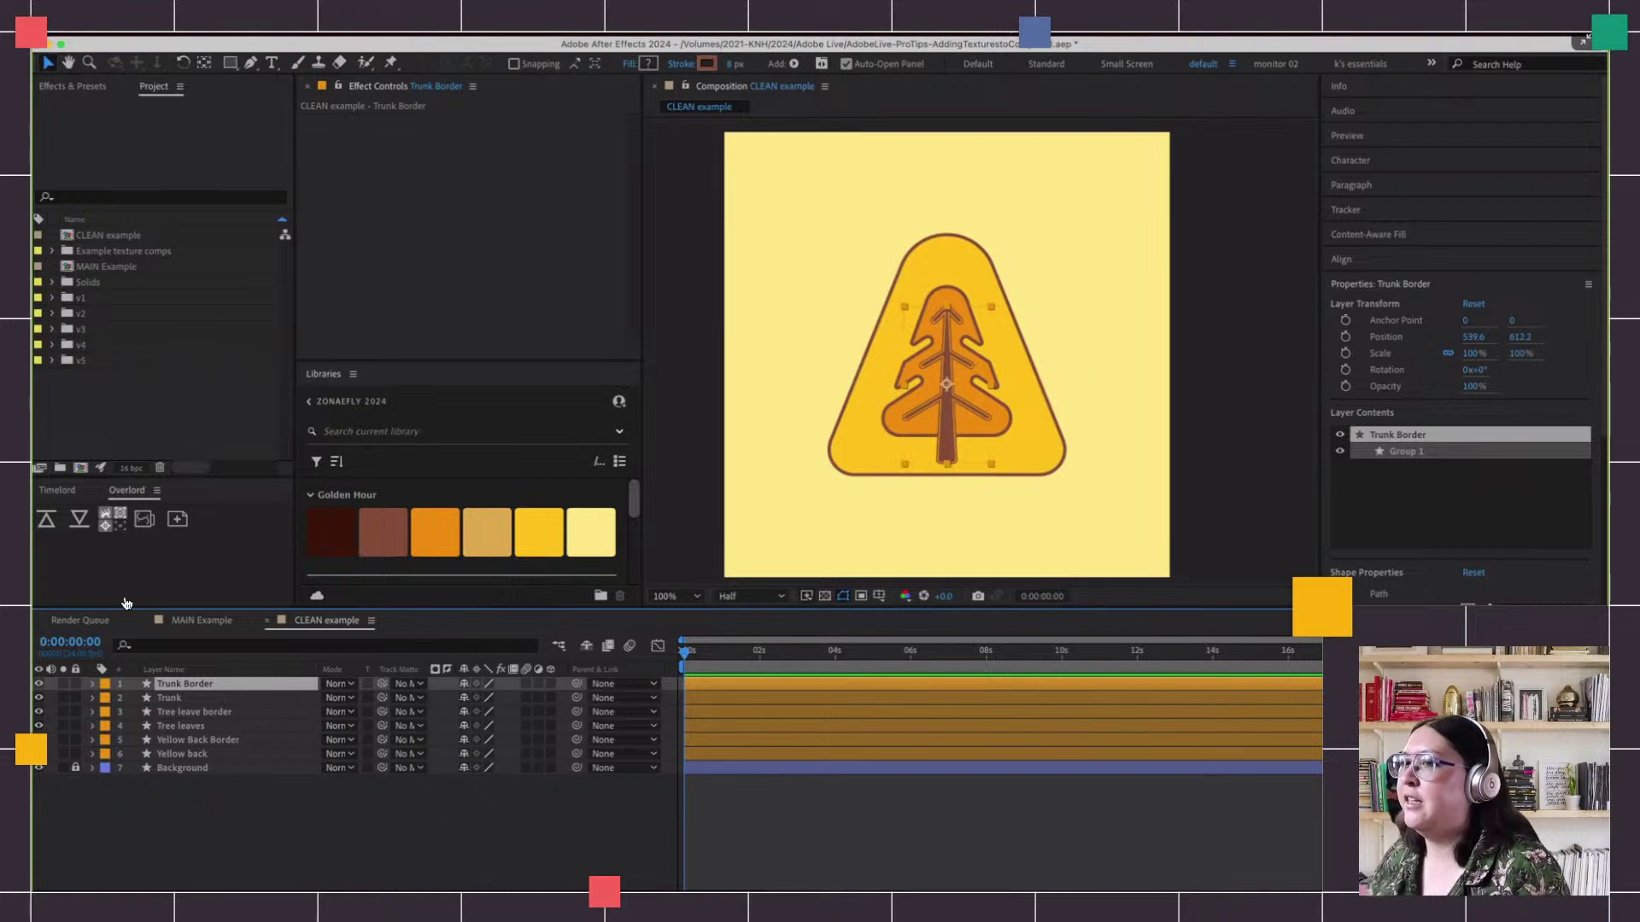
click(740, 812)
drag(702, 655, 649, 684)
click(125, 414)
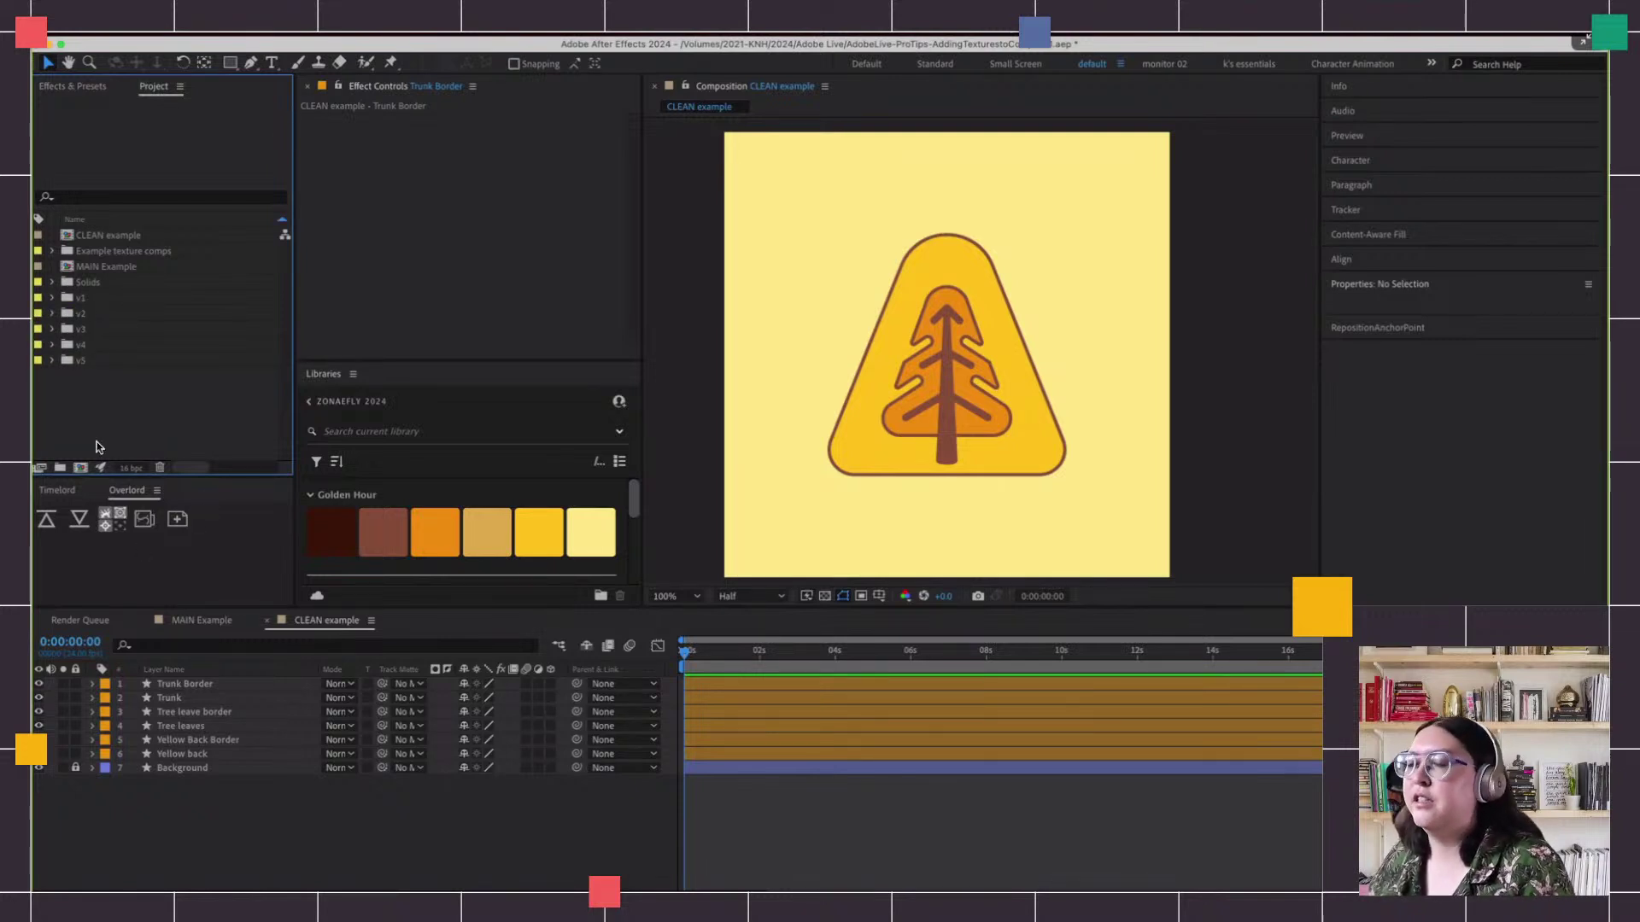
Switch back to the MAIN Example composition near its start and hide every layer above Background
click(214, 620)
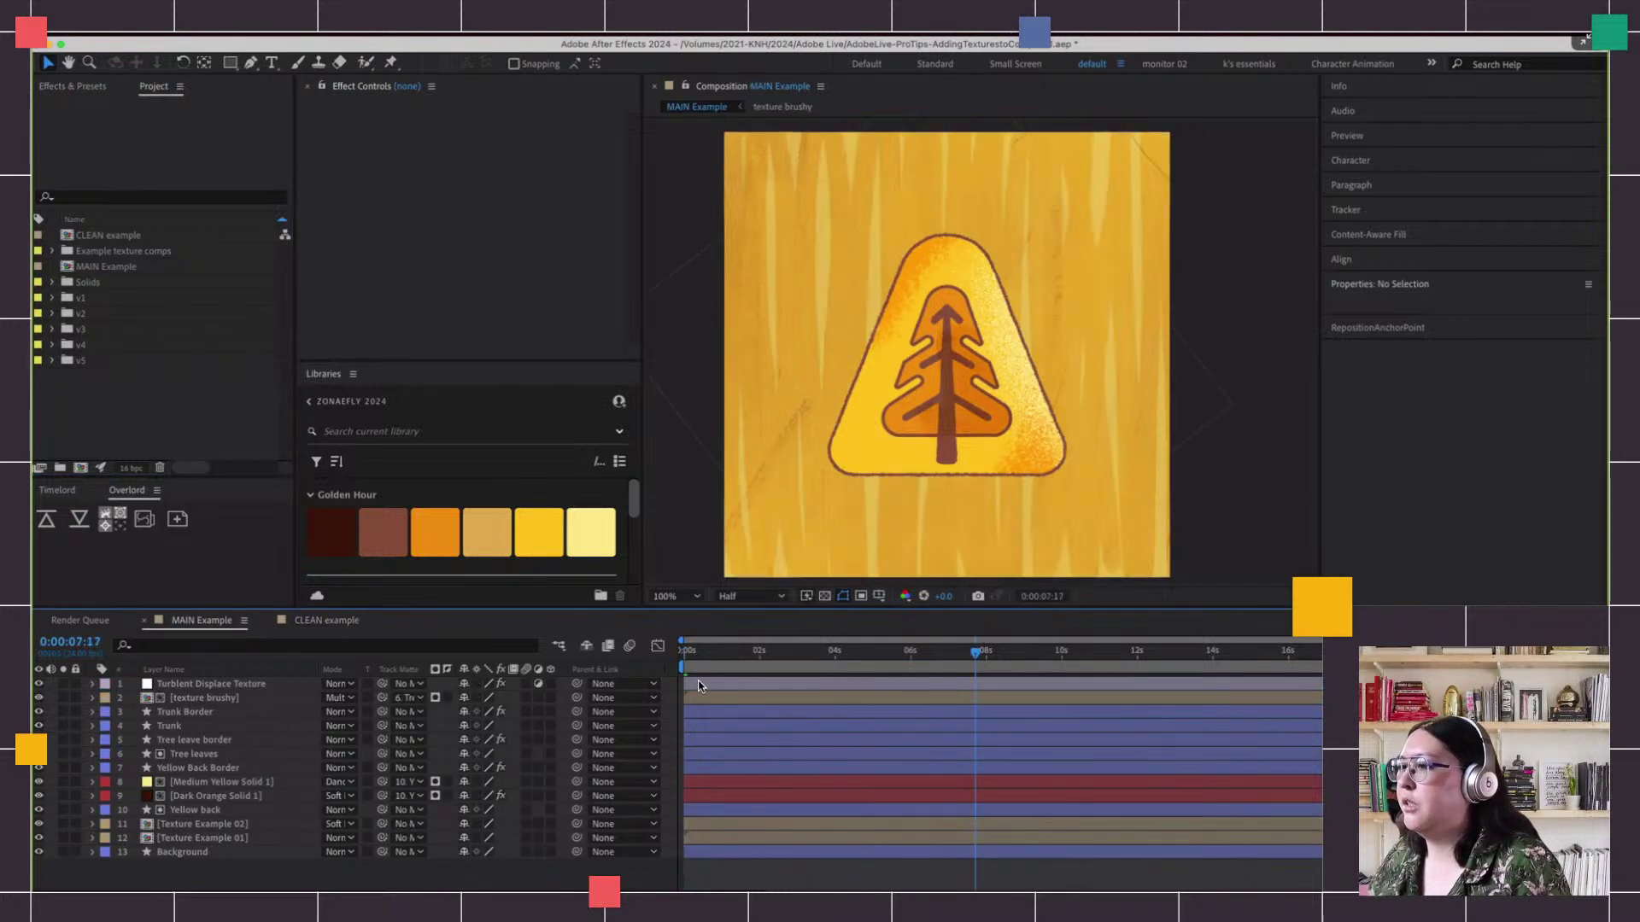
drag(790, 655, 690, 654)
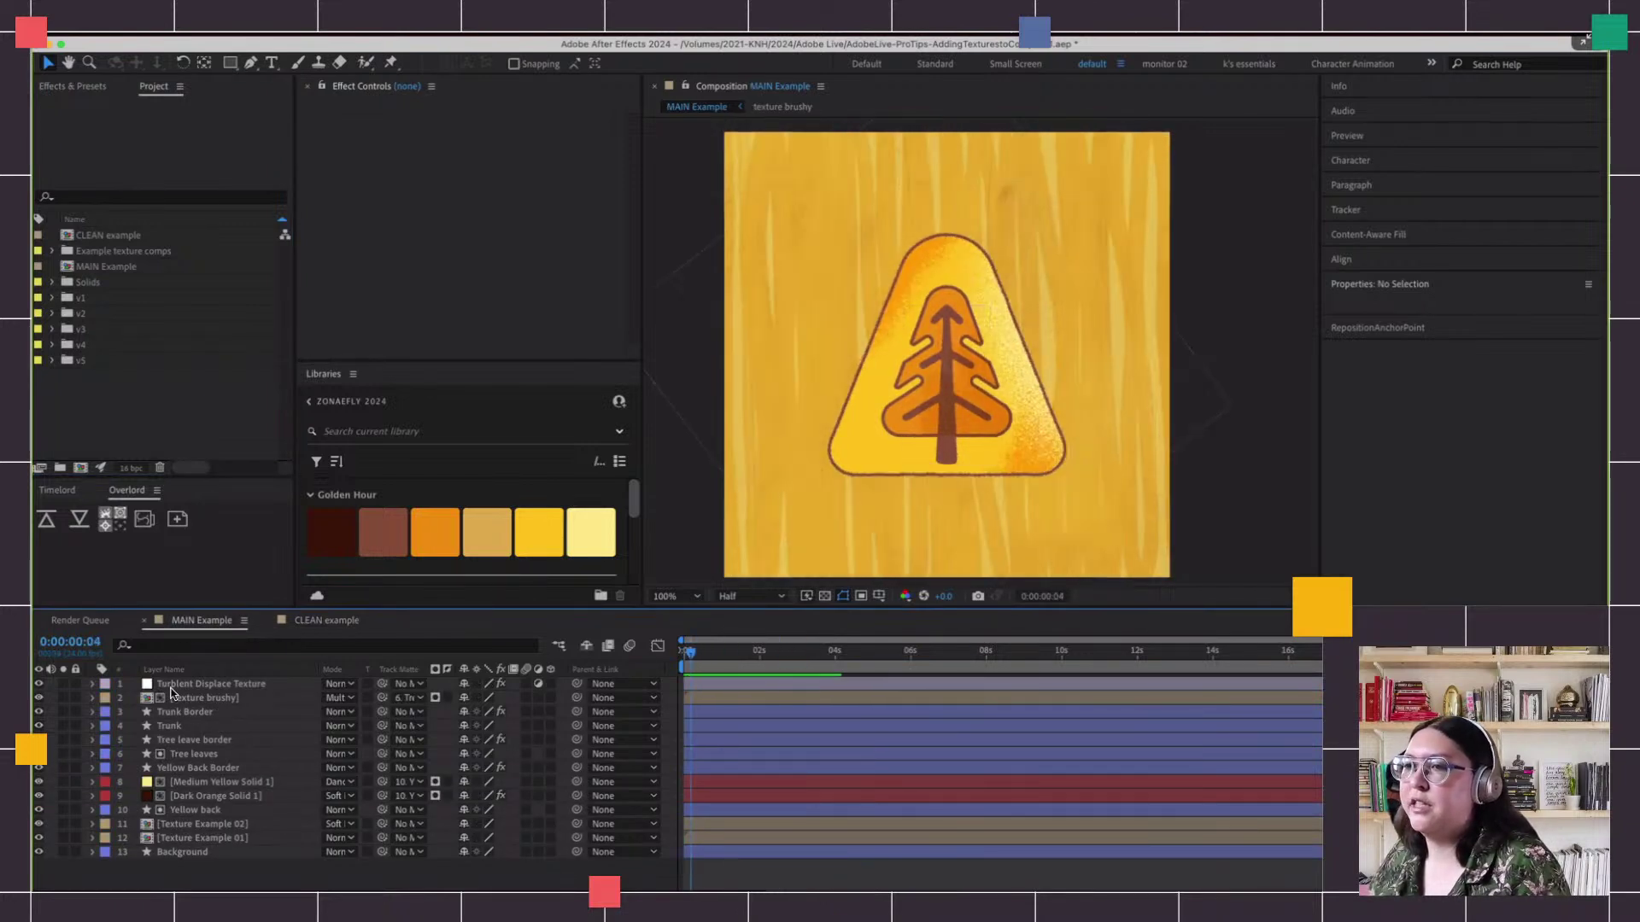
click(38, 684)
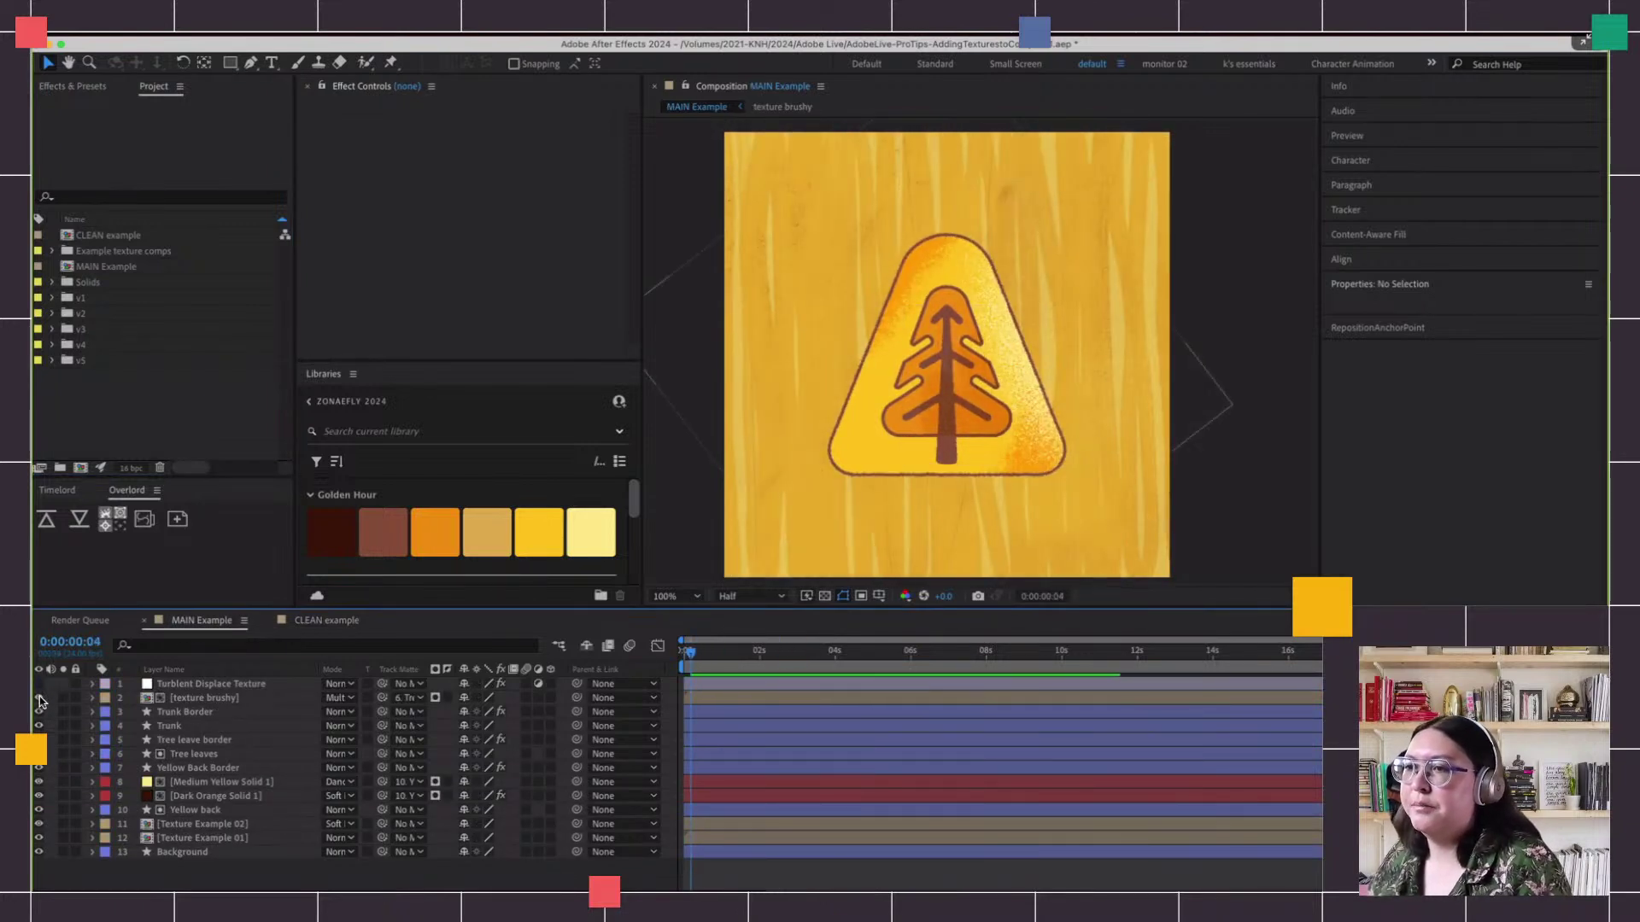
click(161, 699)
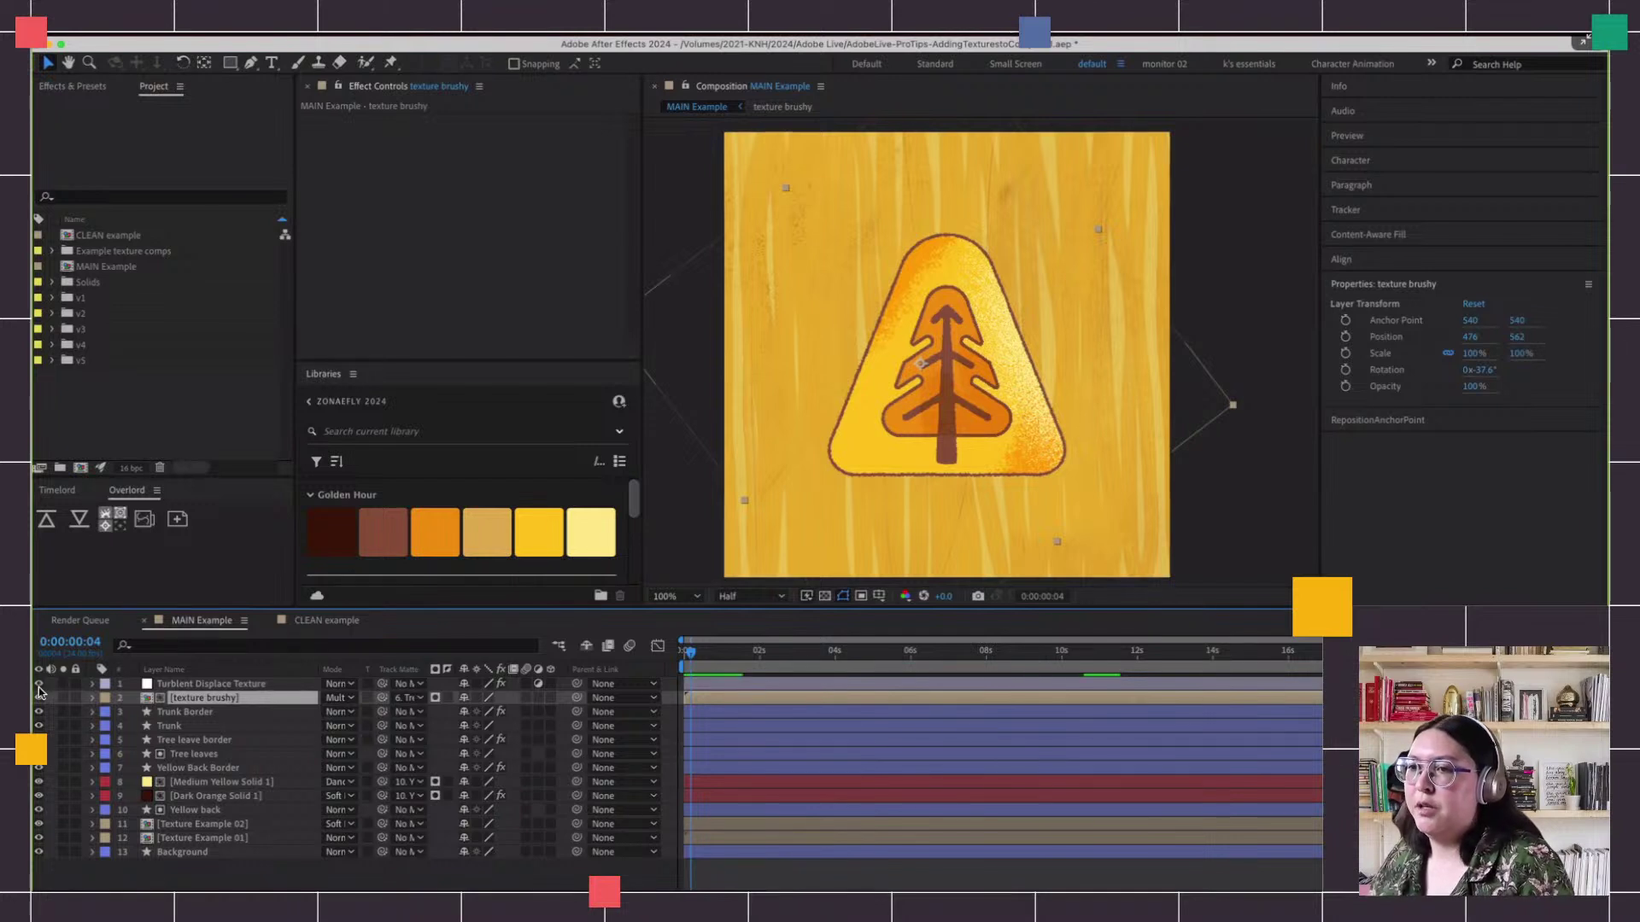
drag(38, 698, 38, 711)
drag(42, 779, 39, 841)
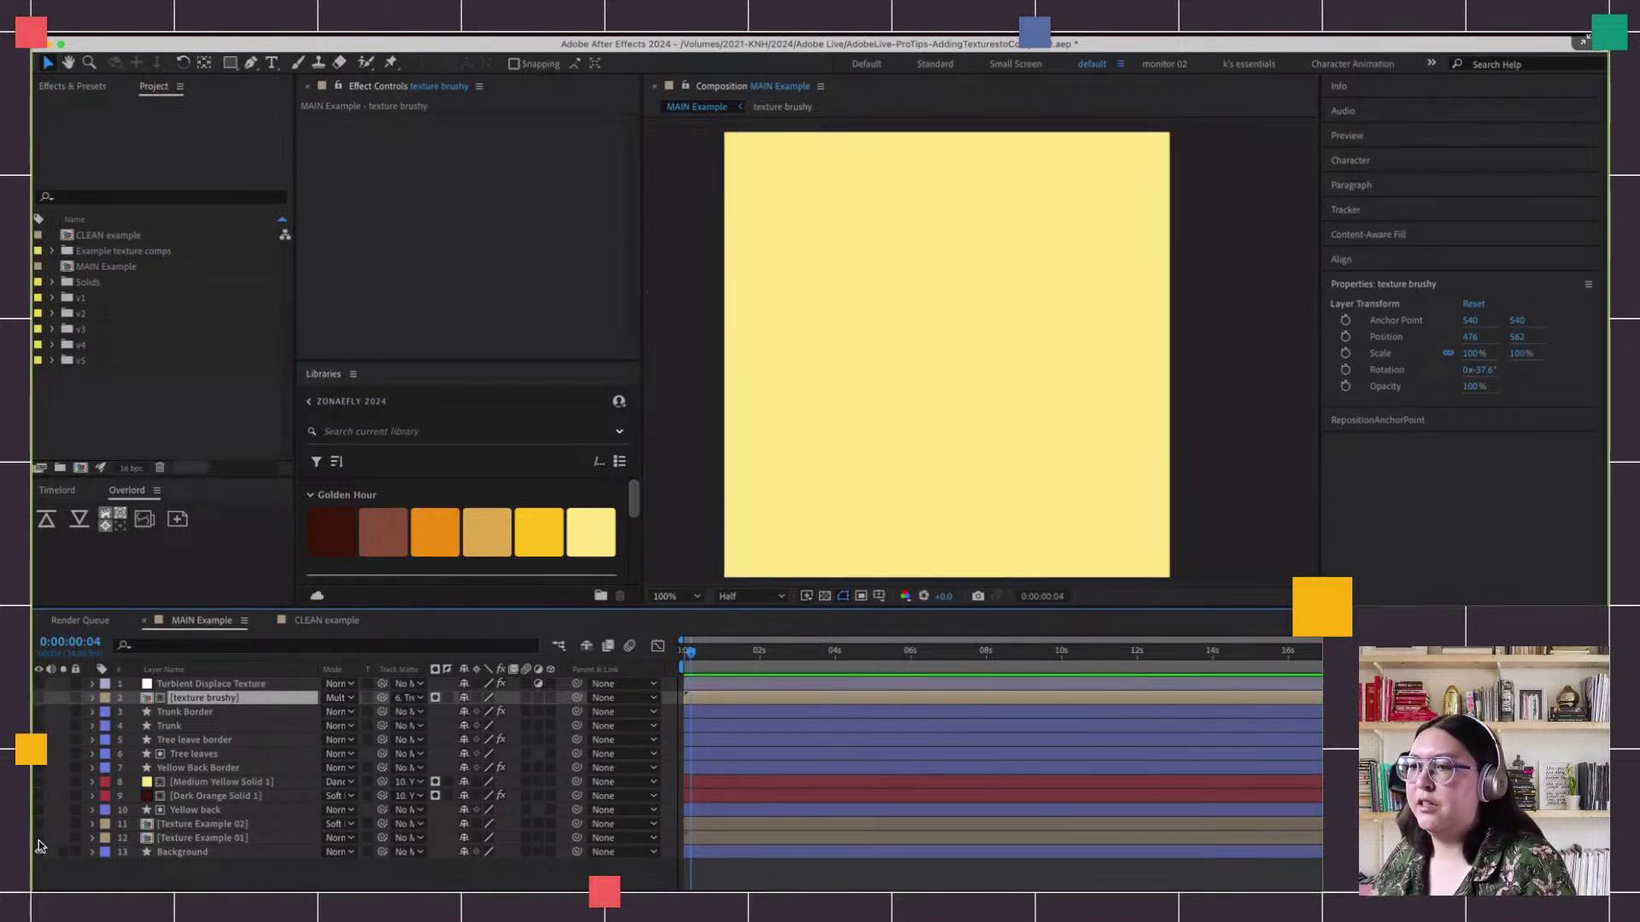
Make the Texture Example 01 and Texture Example 02 layers visible again above the Background
click(203, 825)
click(39, 827)
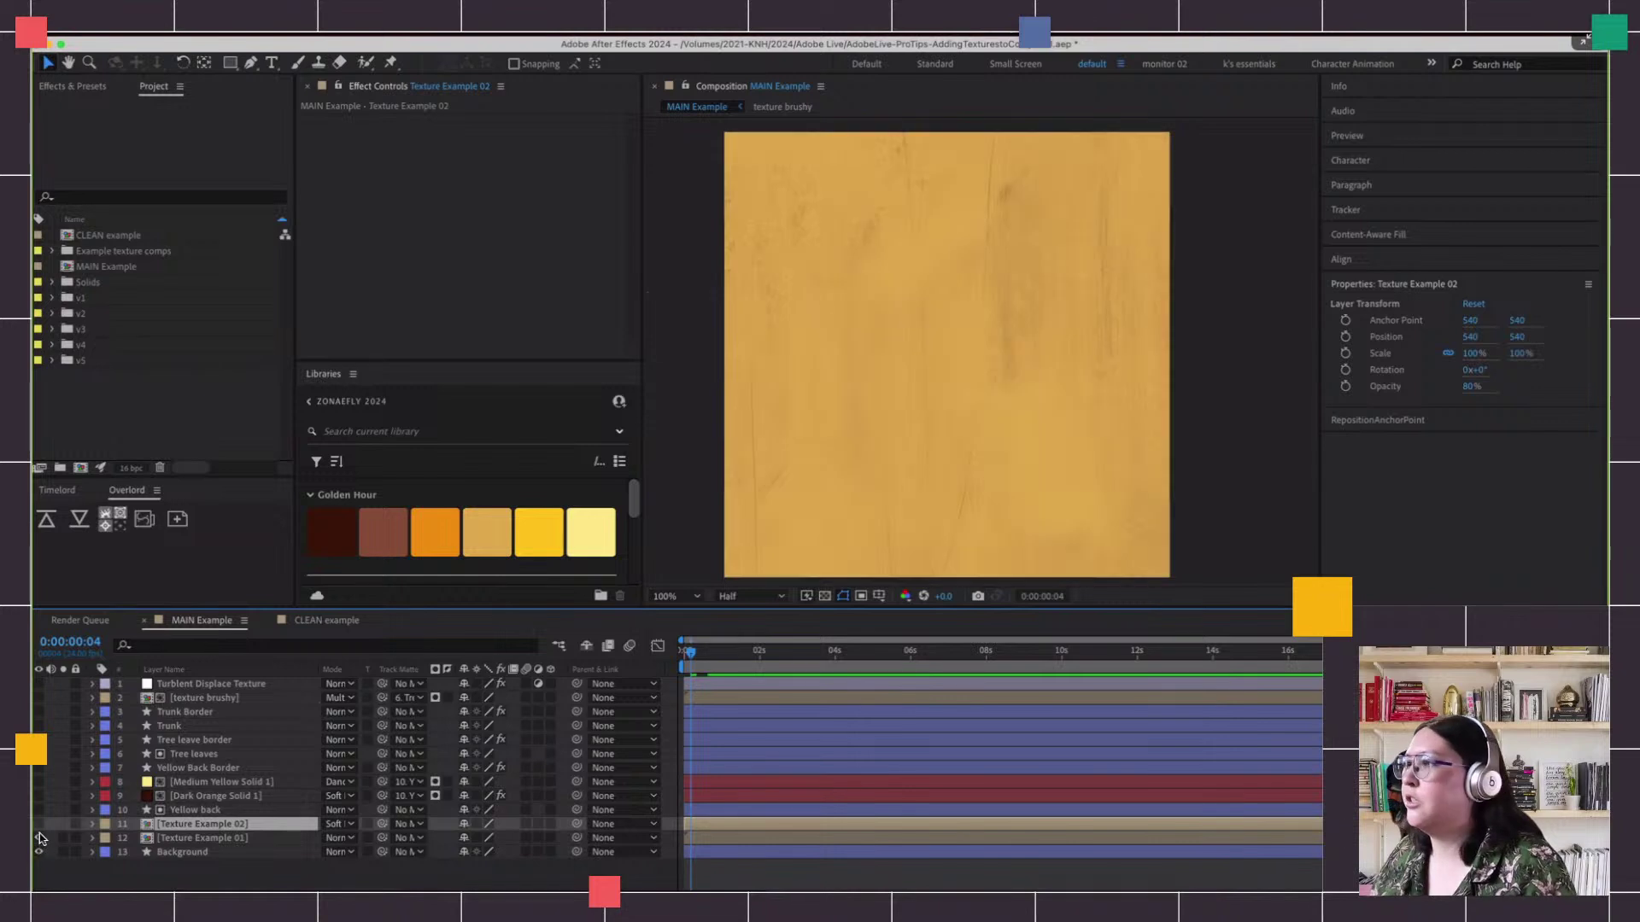
click(40, 831)
click(40, 826)
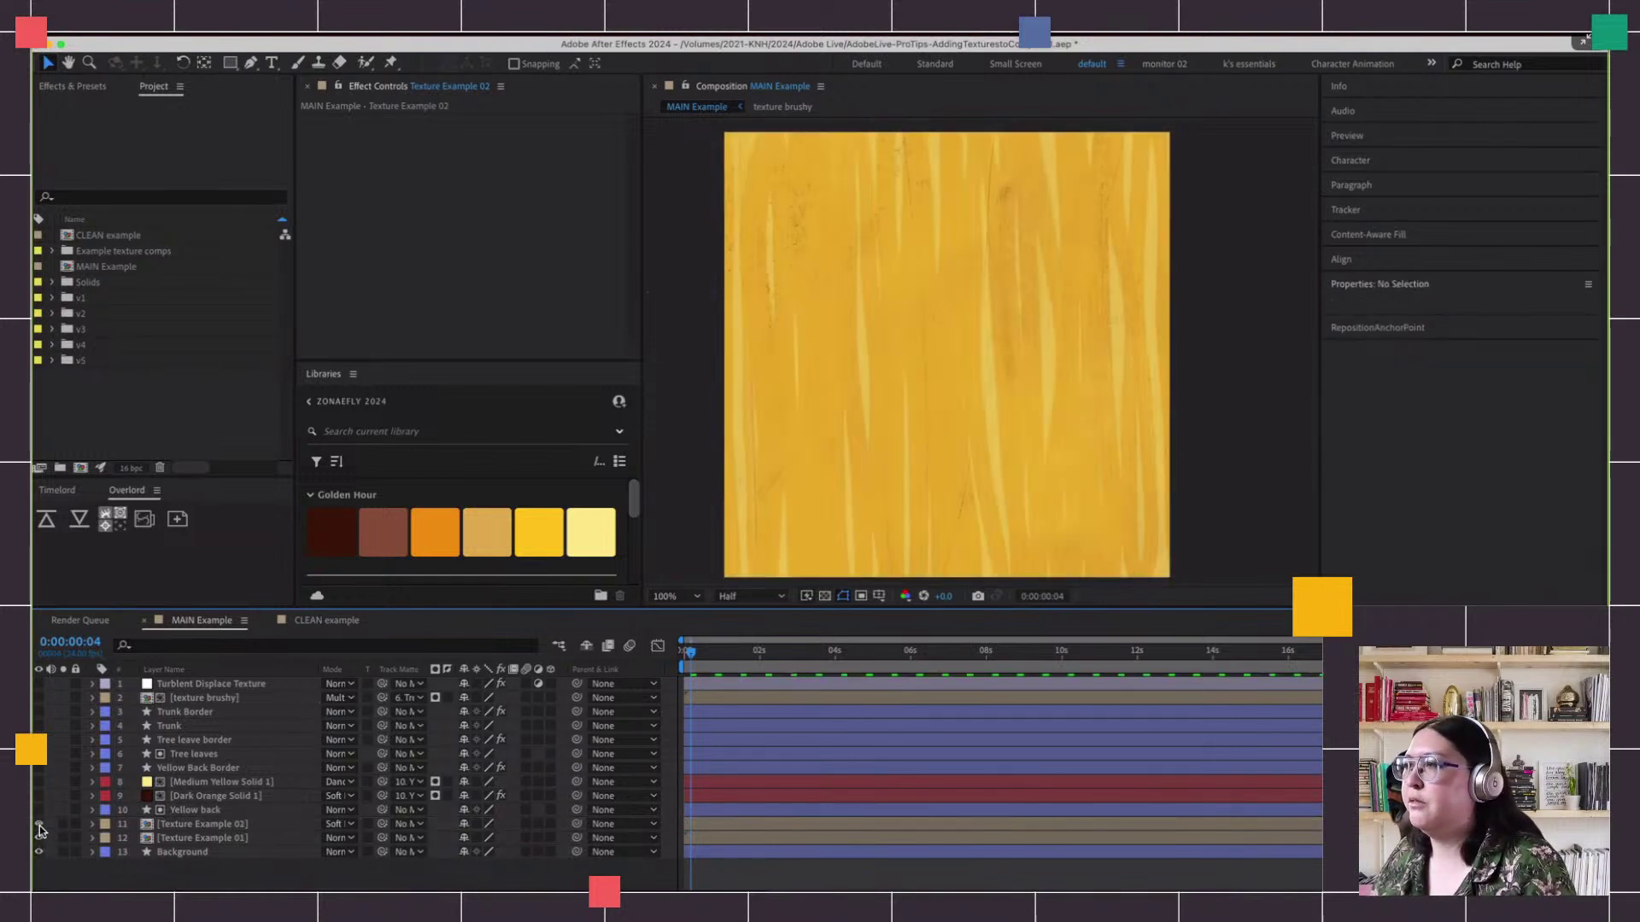
click(38, 838)
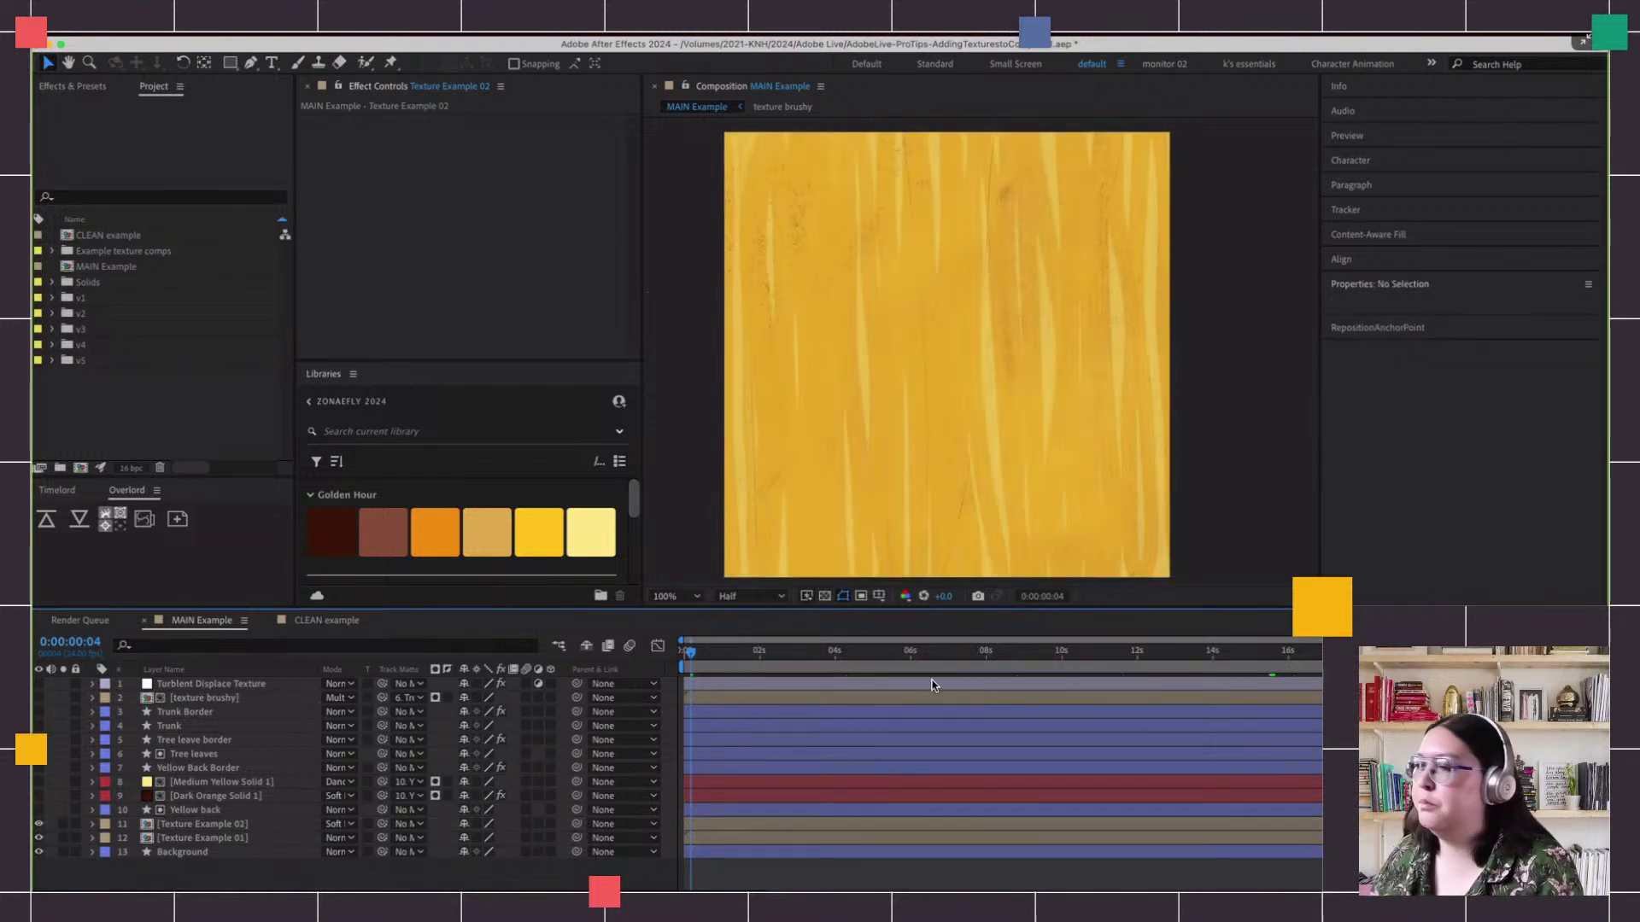
Play the two background texture layers from the first frame to examine how they animate
drag(818, 659, 654, 669)
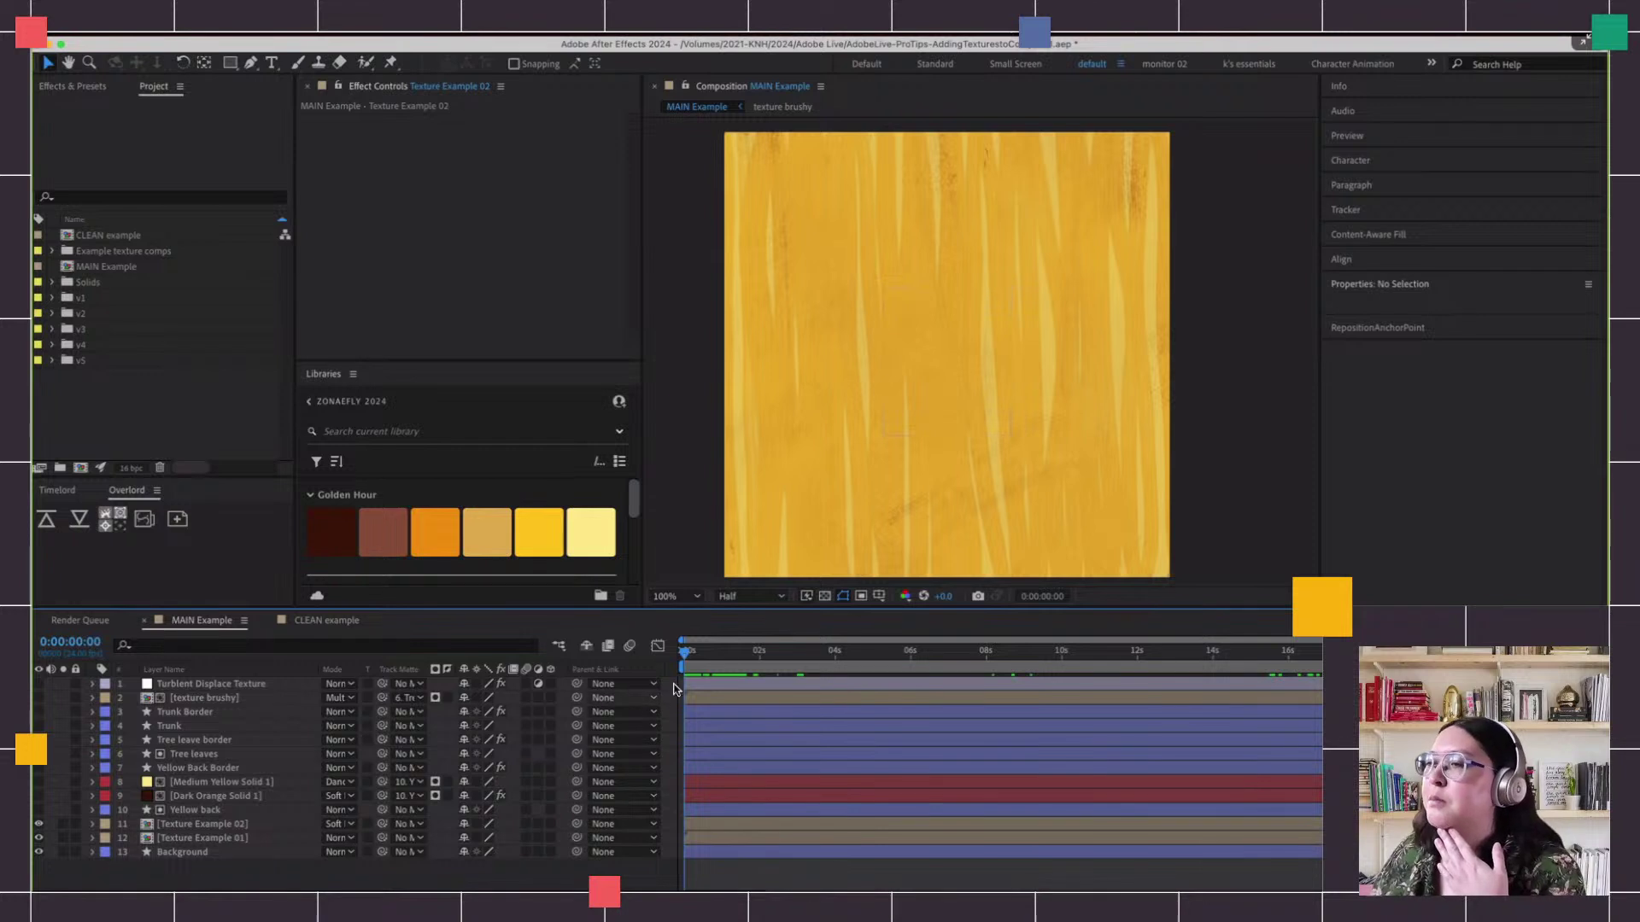
key(space)
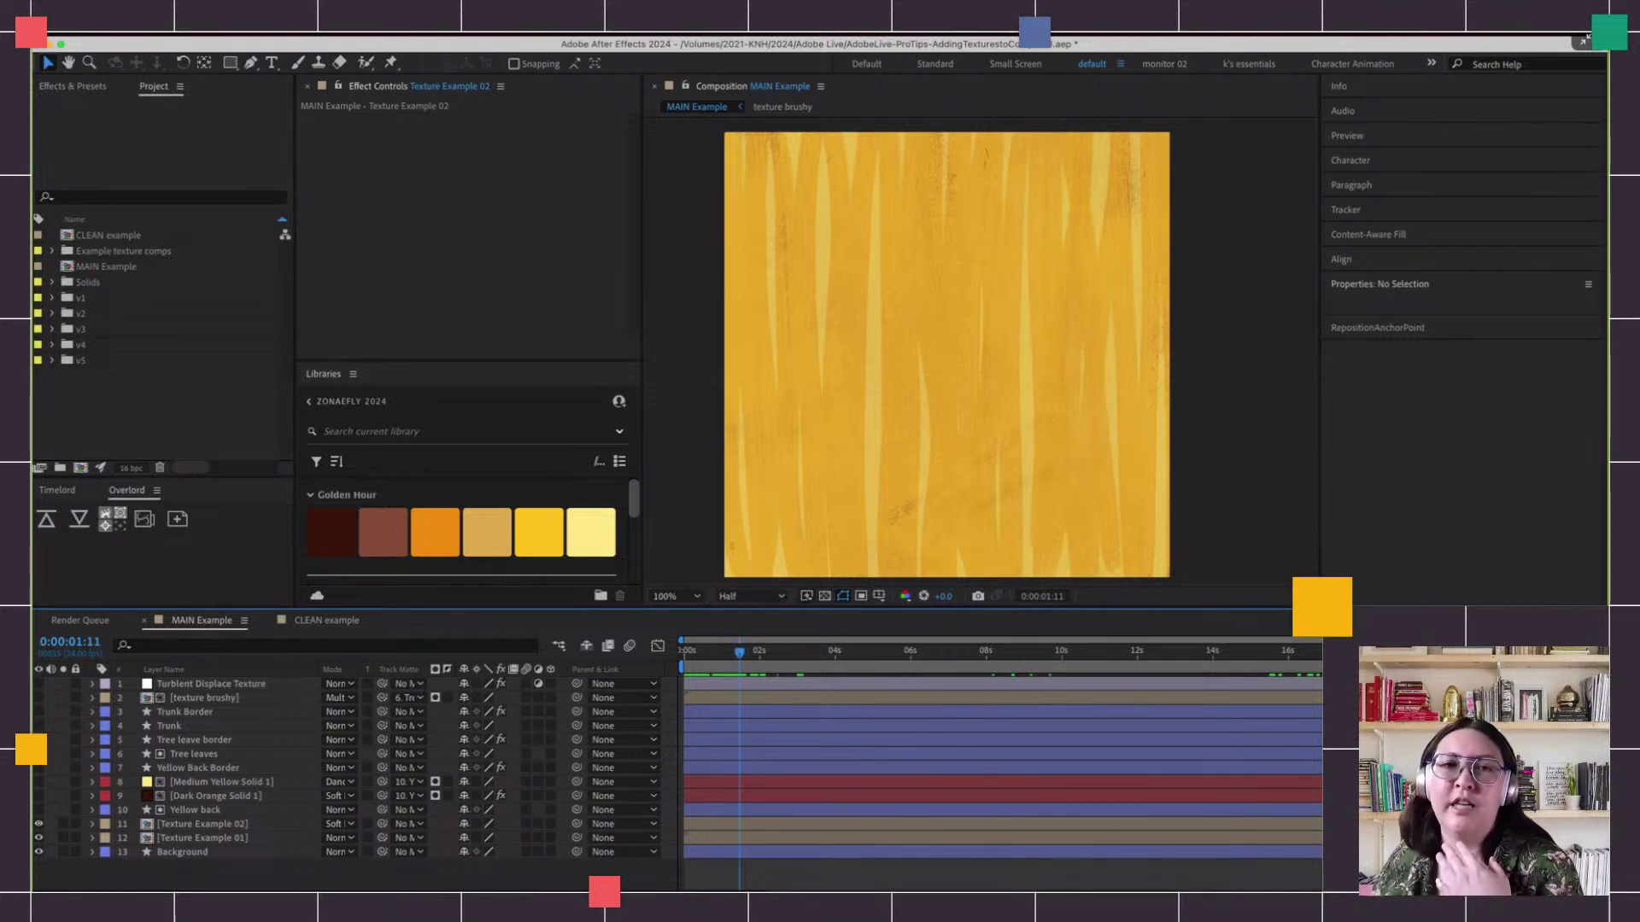
click(693, 659)
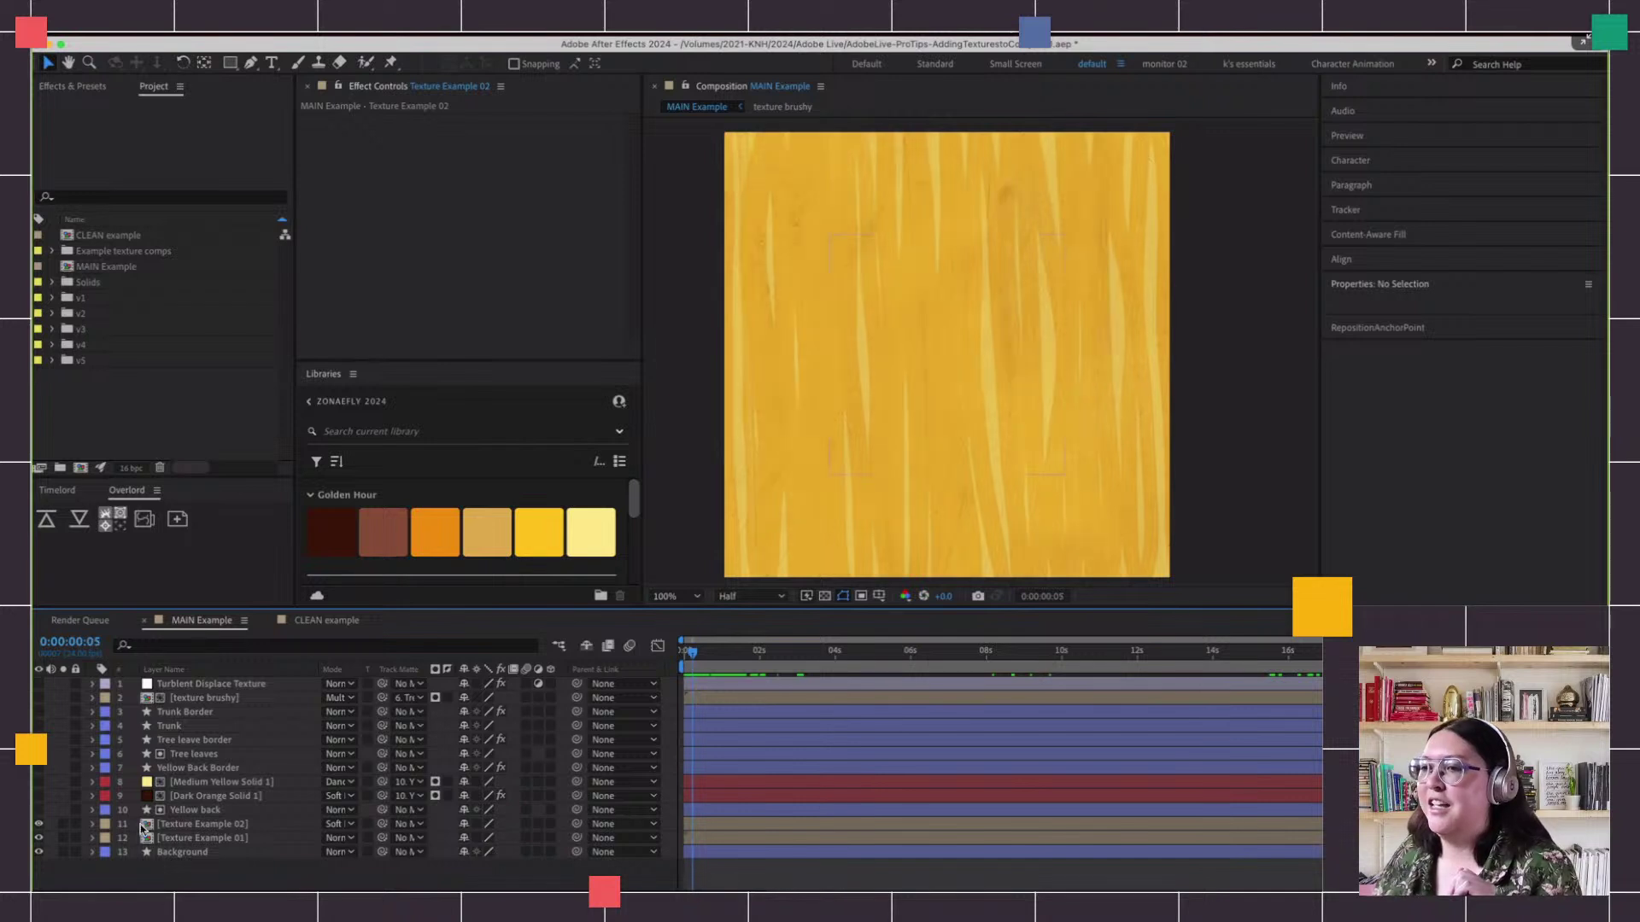
Make the Yellow back, Dark Orange Solid 1, Medium Yellow Solid 1 and Yellow Back Border layers visible again
click(201, 823)
click(203, 811)
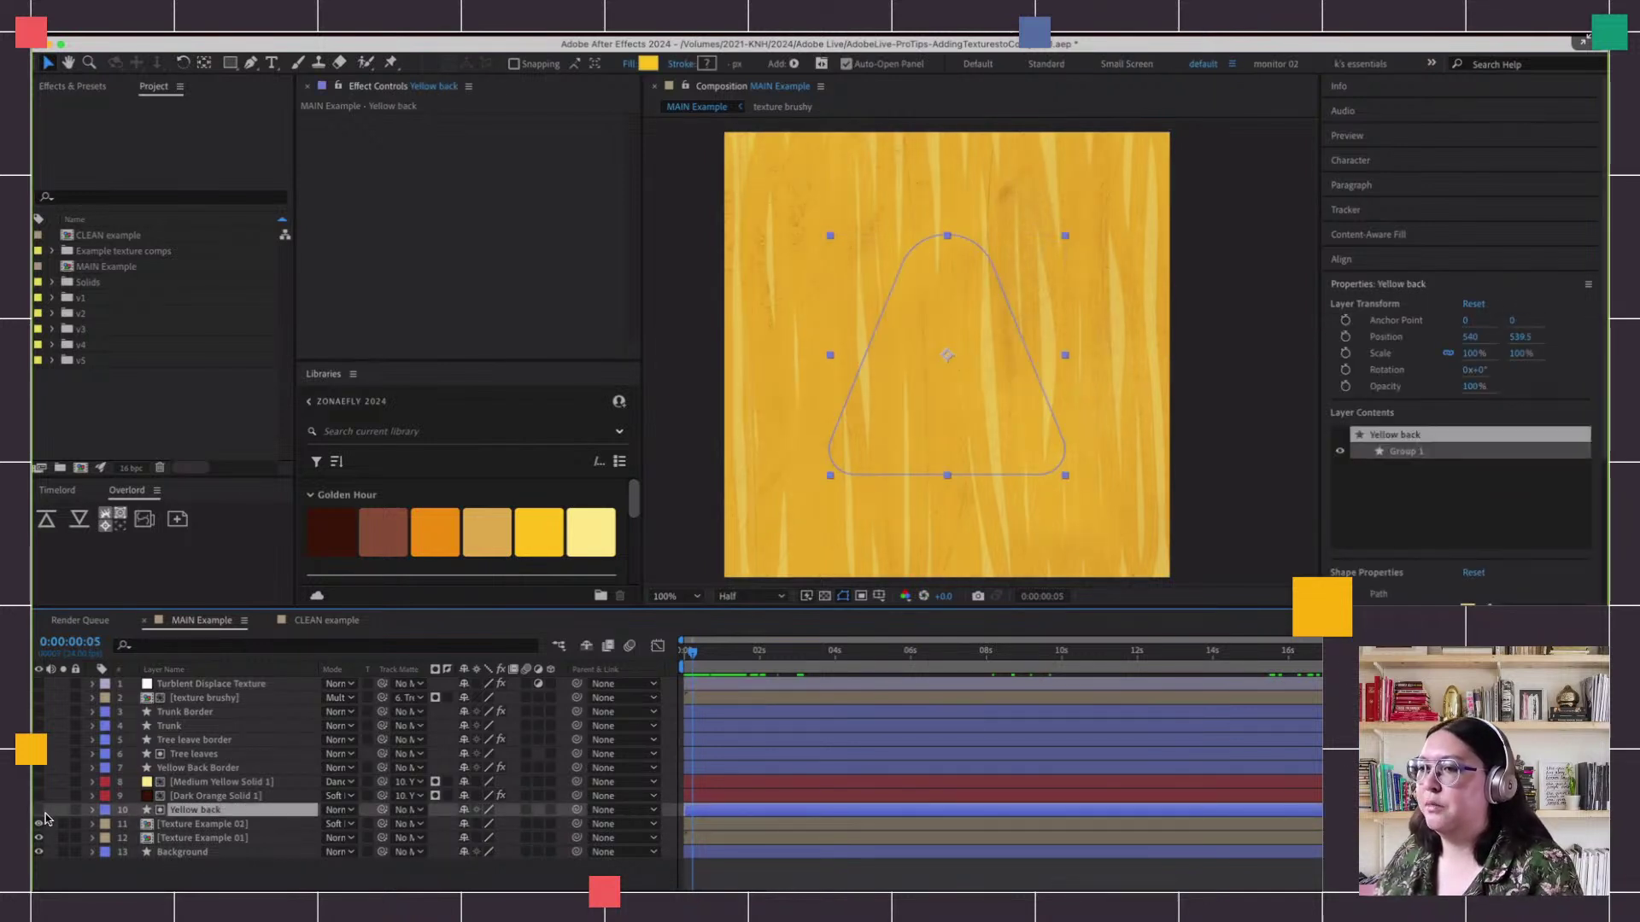
click(39, 809)
click(39, 795)
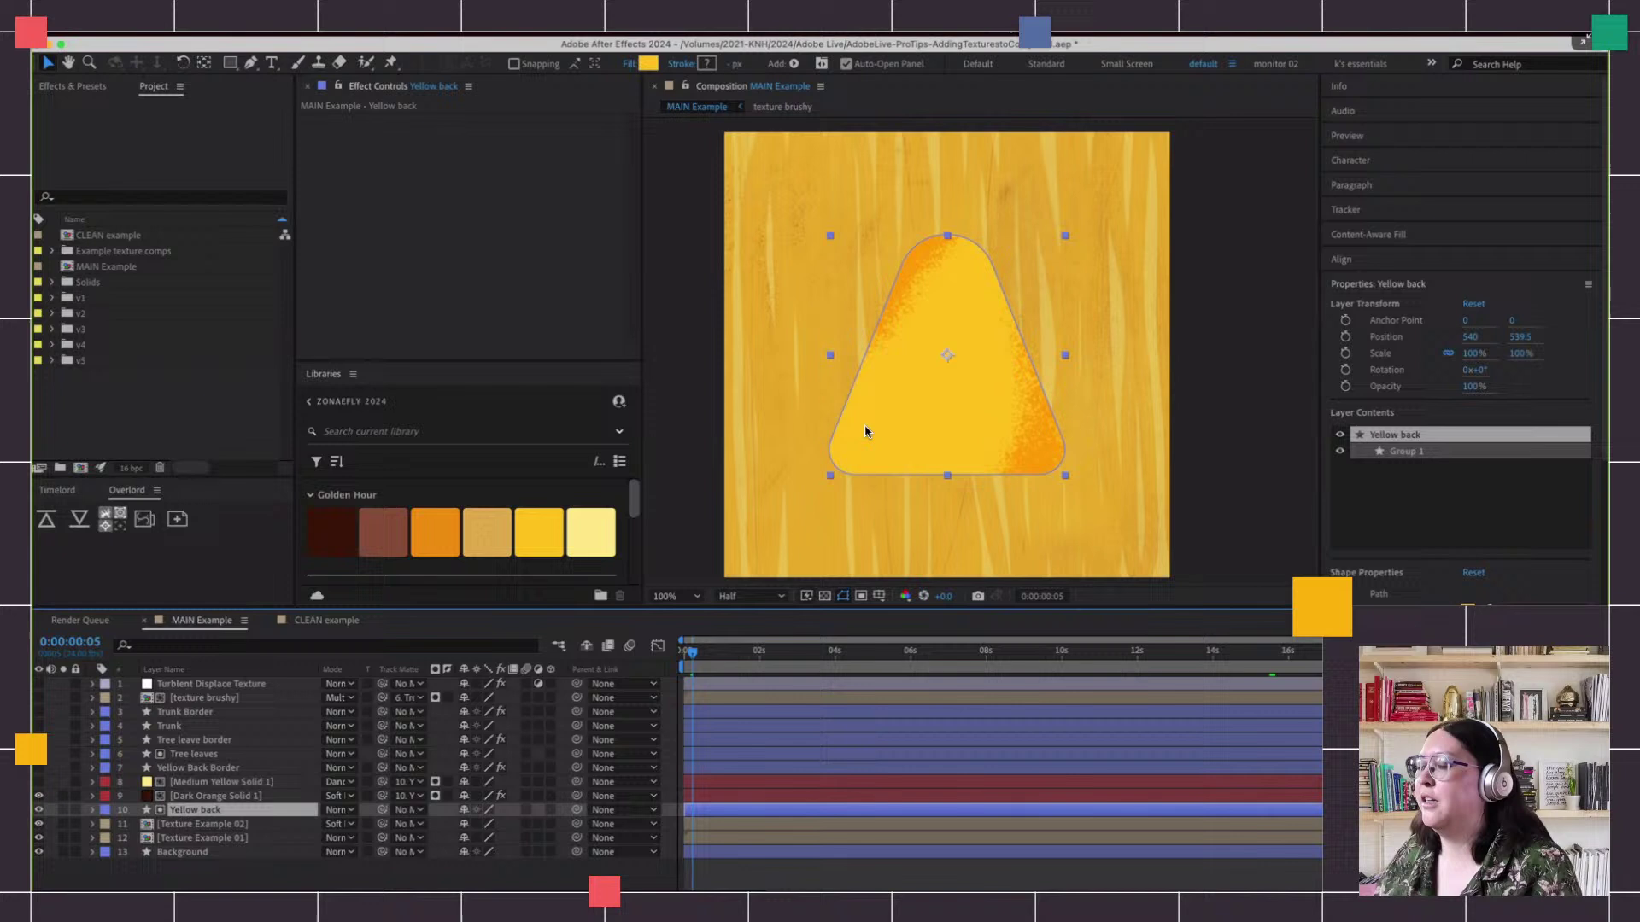
click(38, 781)
click(39, 768)
Make the Tree leaves, Tree leave border, Trunk, Trunk Border and texture brushy layers visible again
click(39, 754)
click(38, 739)
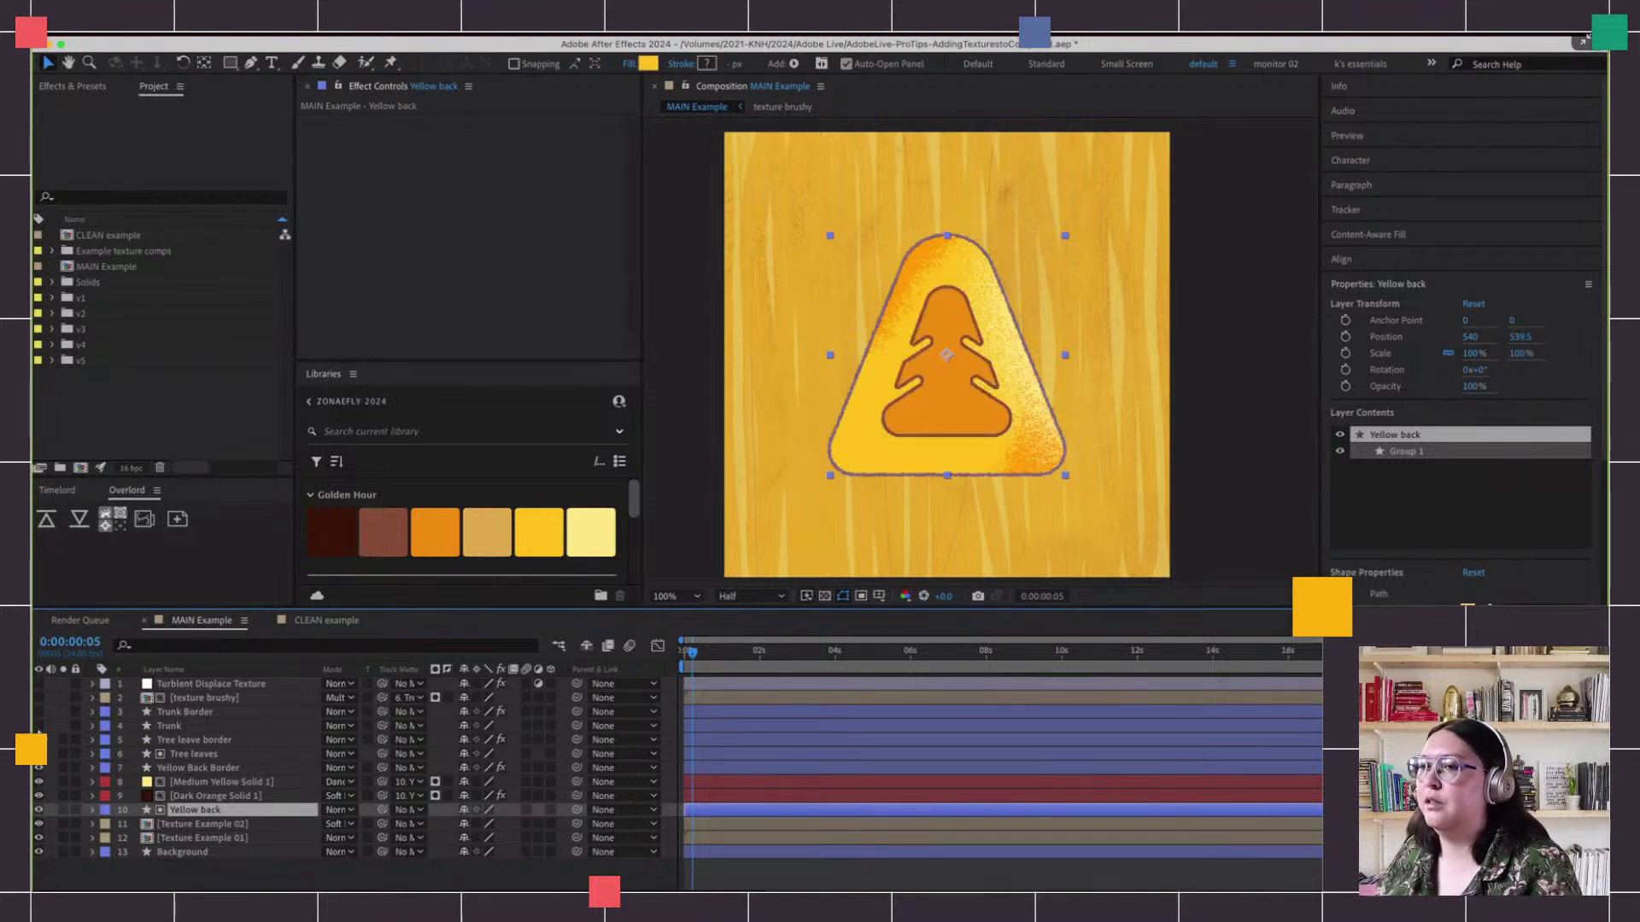
click(39, 725)
click(38, 711)
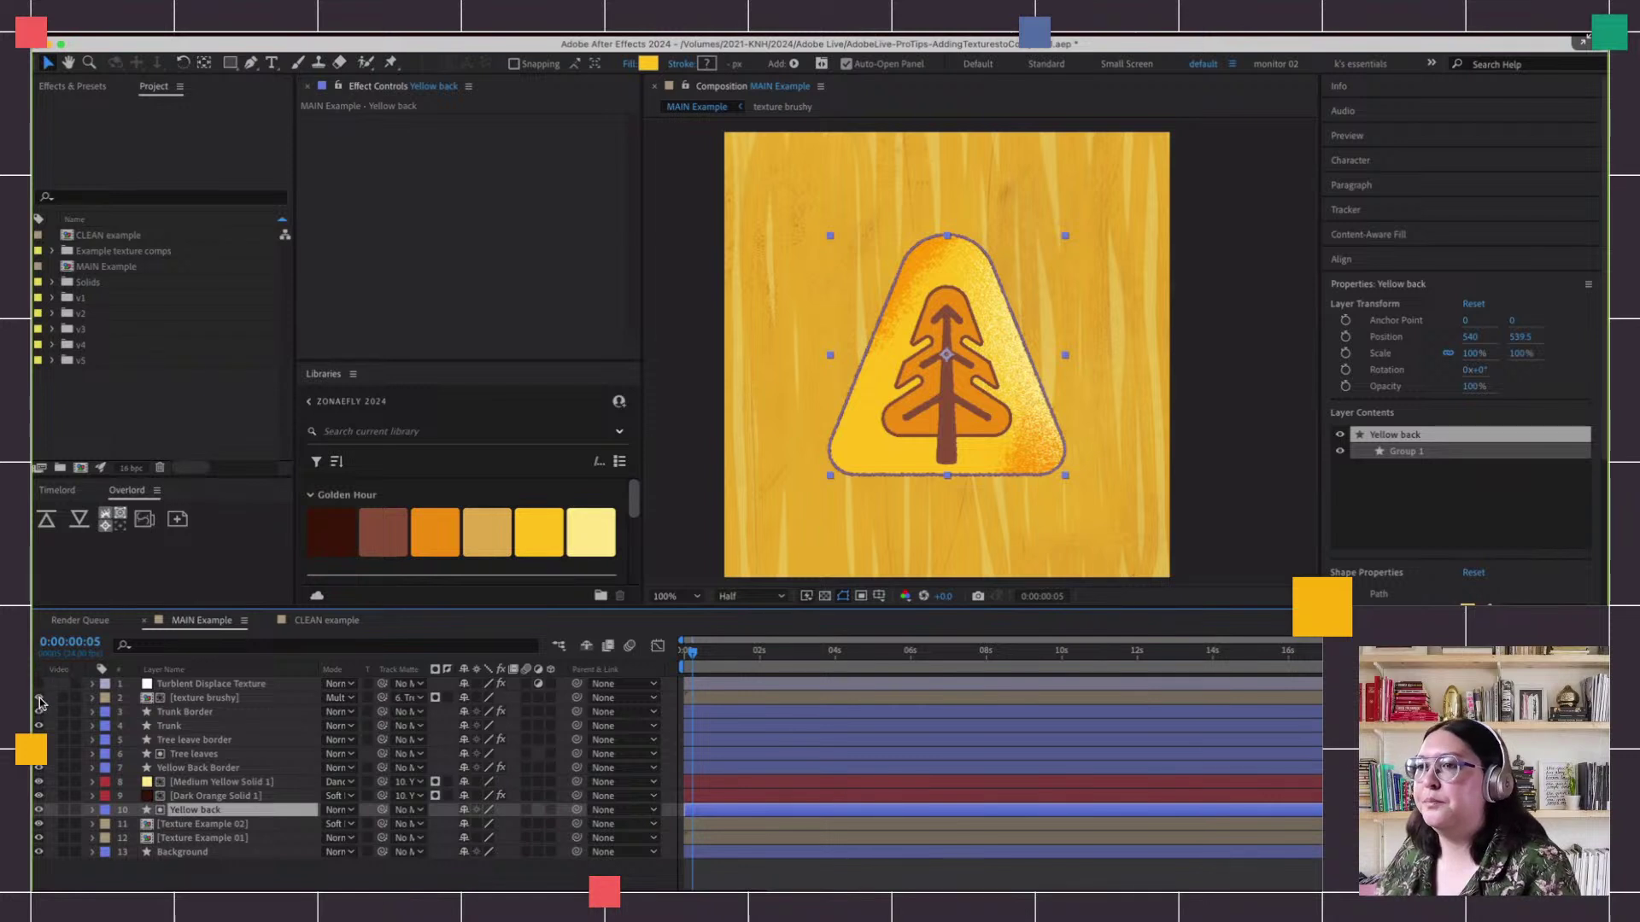
click(38, 698)
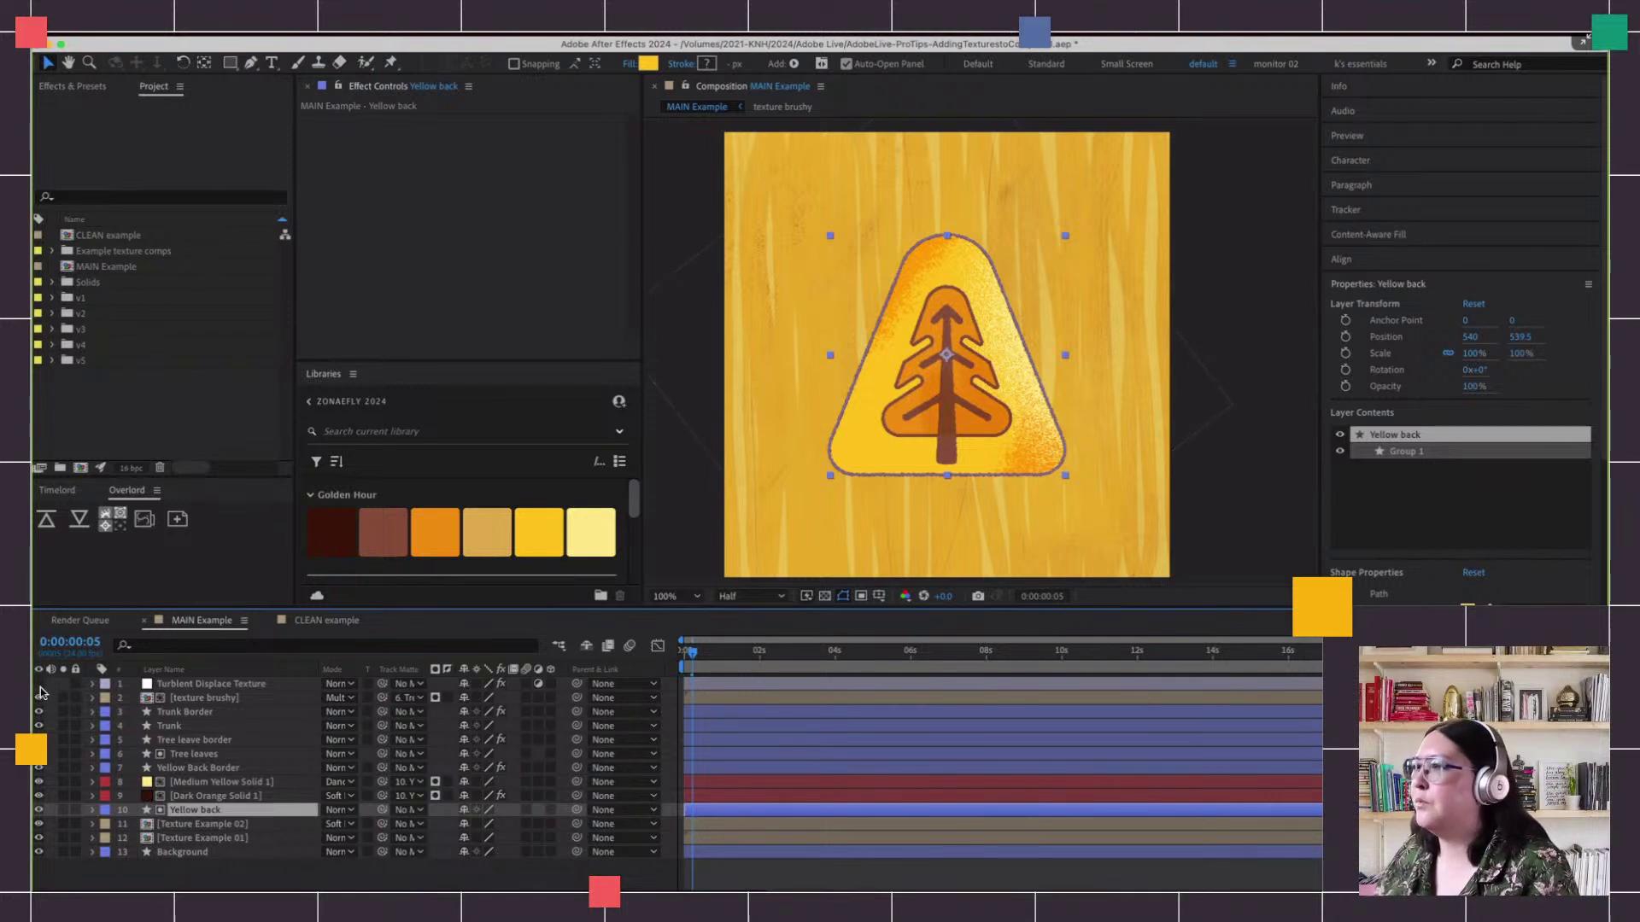
Switch to the CLEAN example composition with no layer selected
click(327, 620)
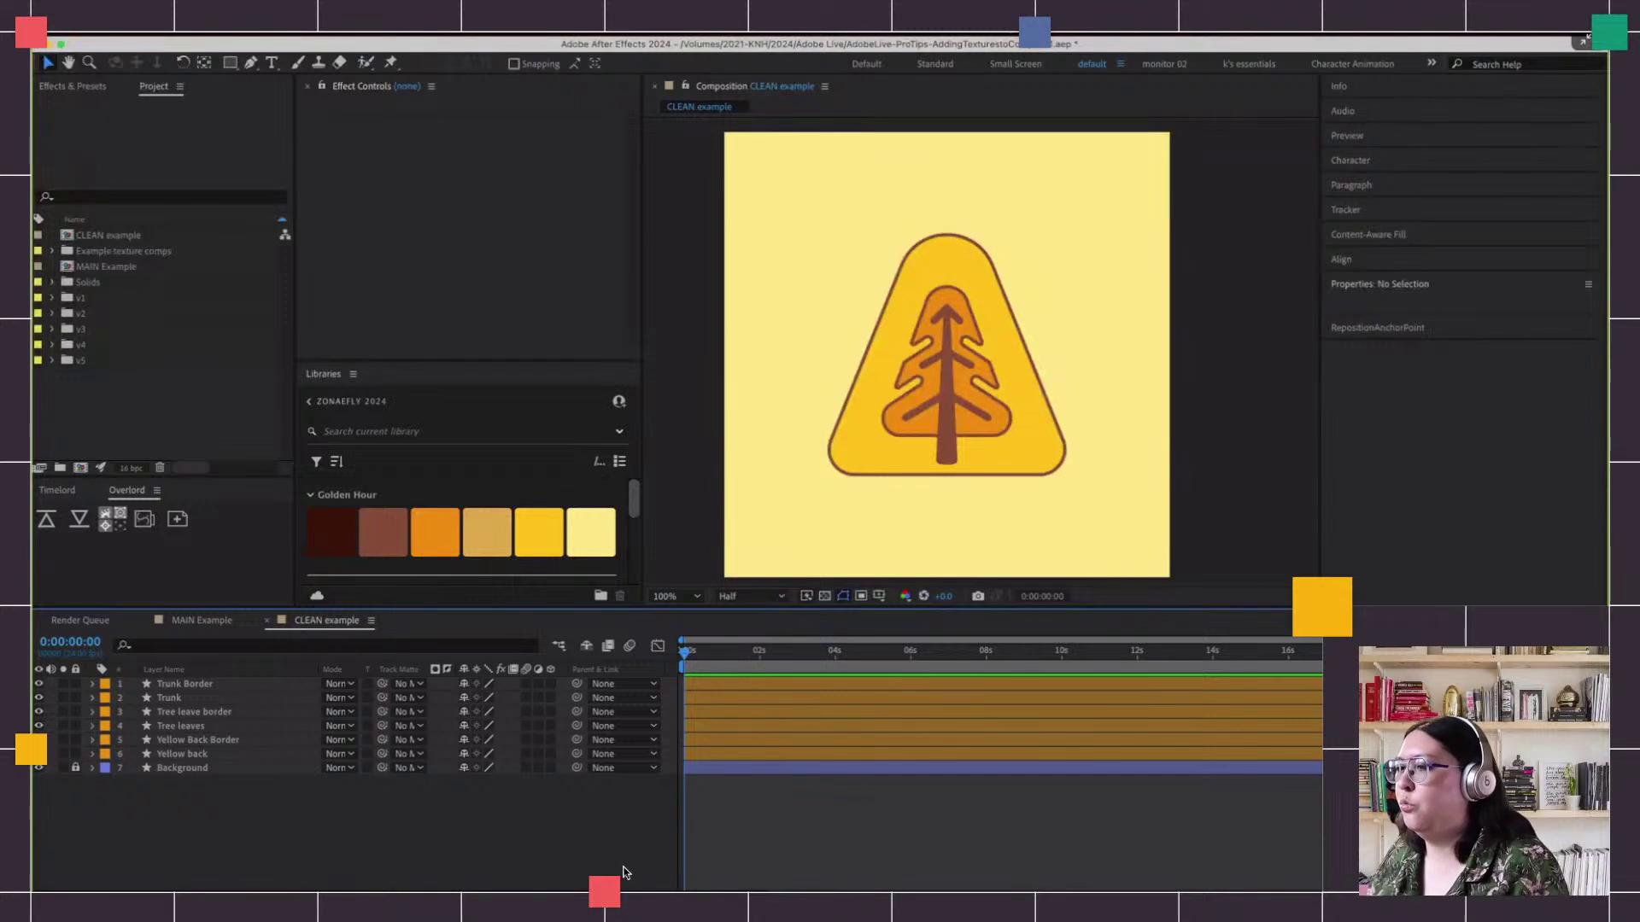
click(184, 420)
click(272, 834)
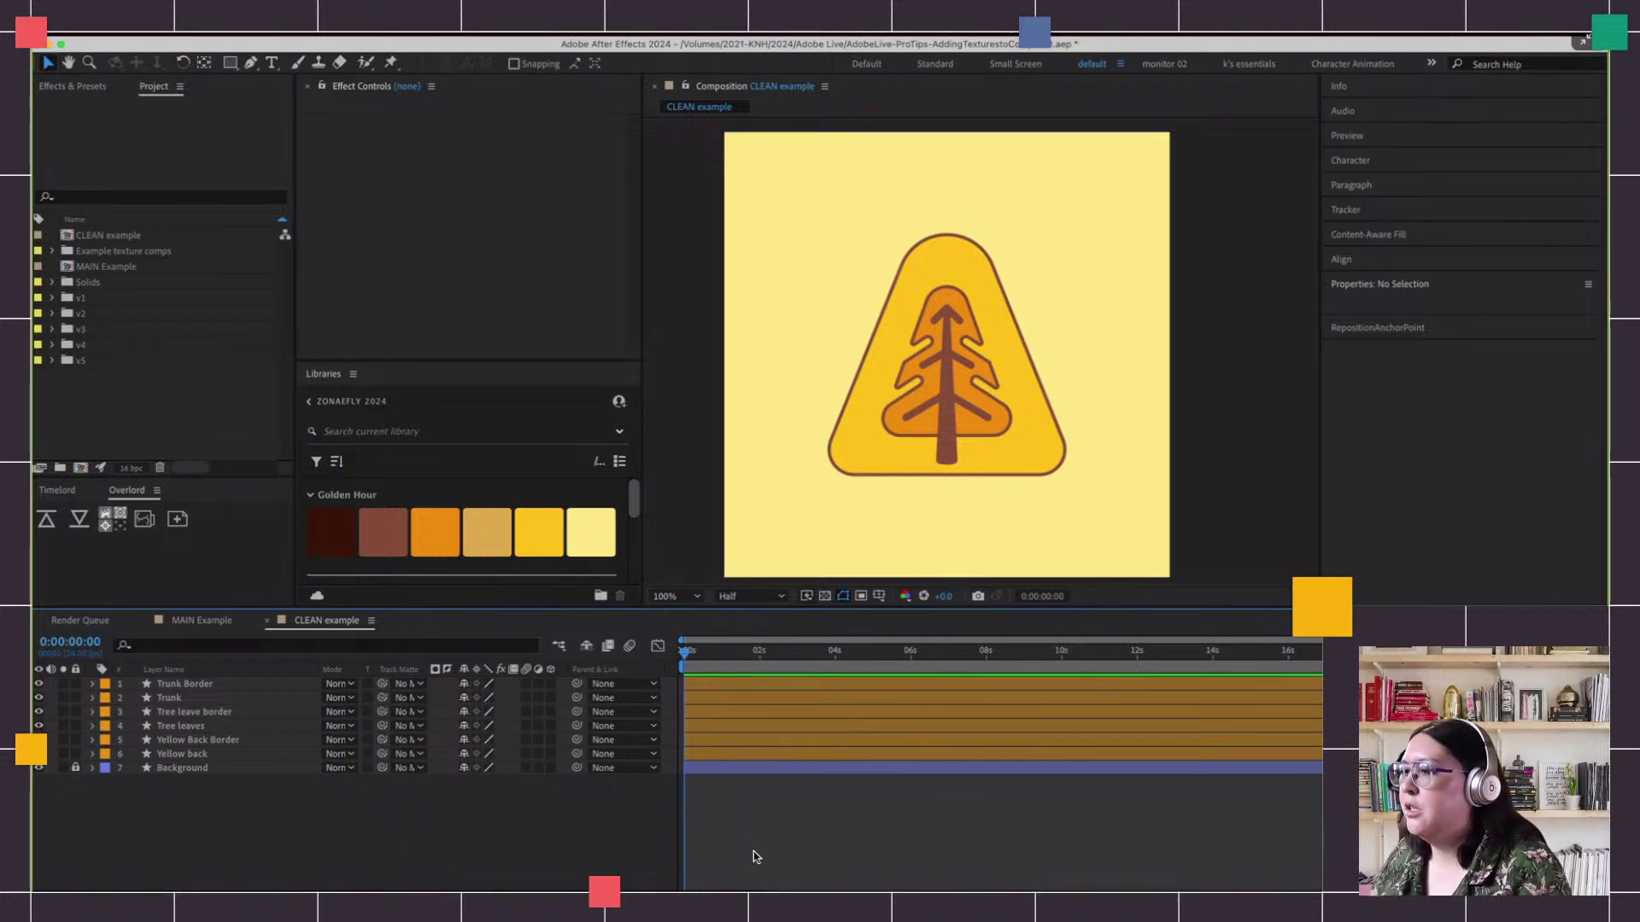
right_click(731, 817)
mouse_move(778, 696)
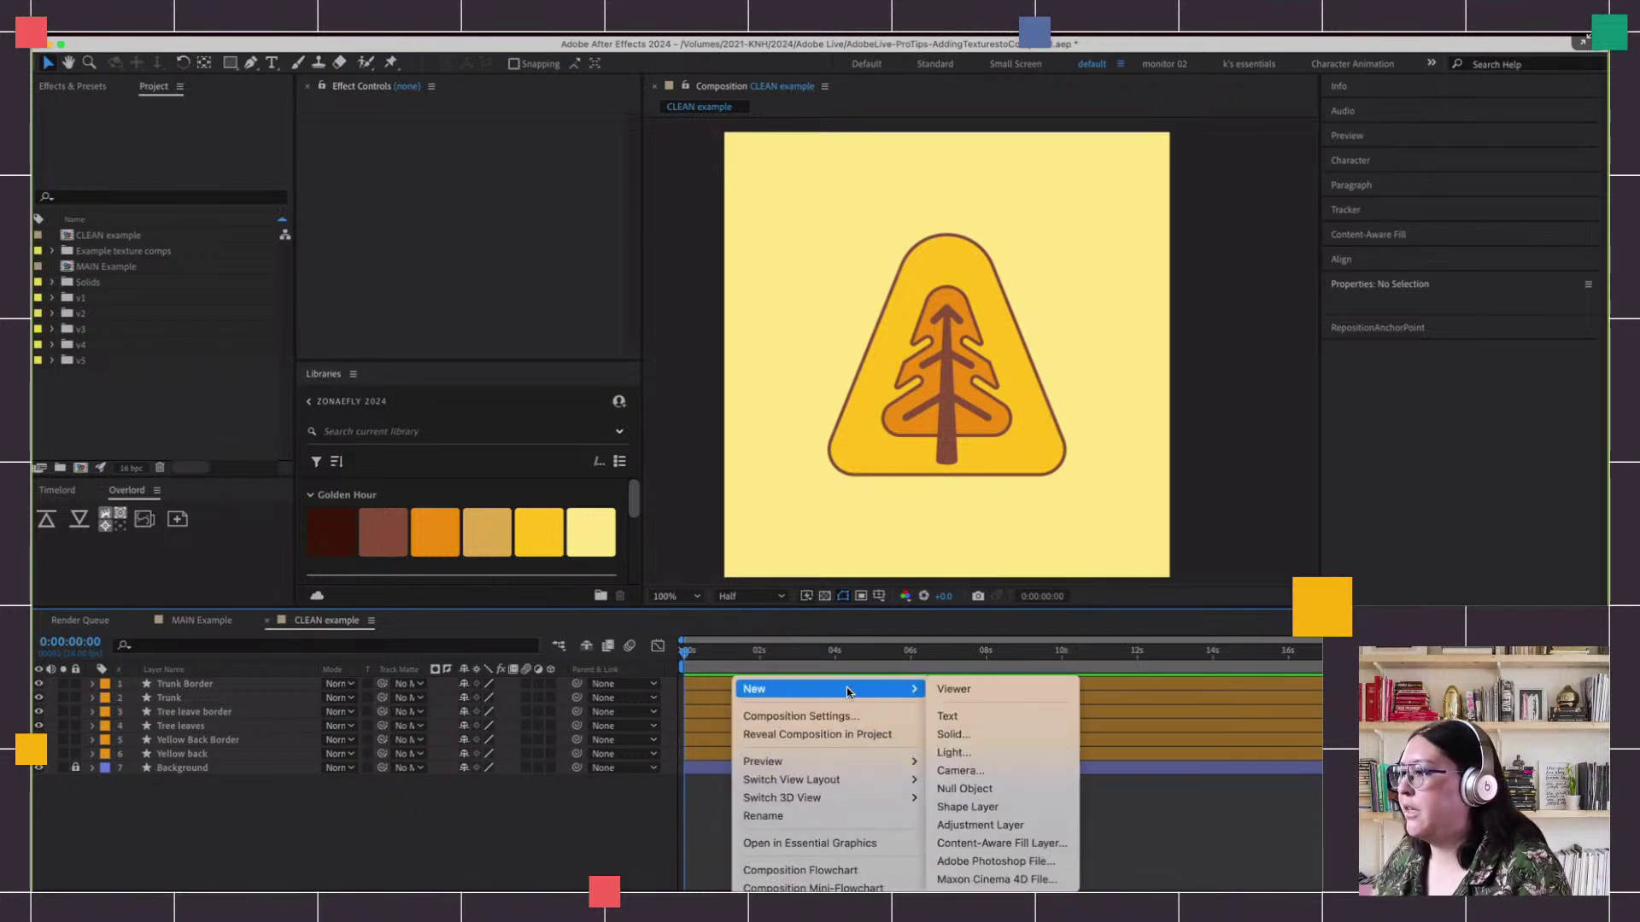
click(556, 811)
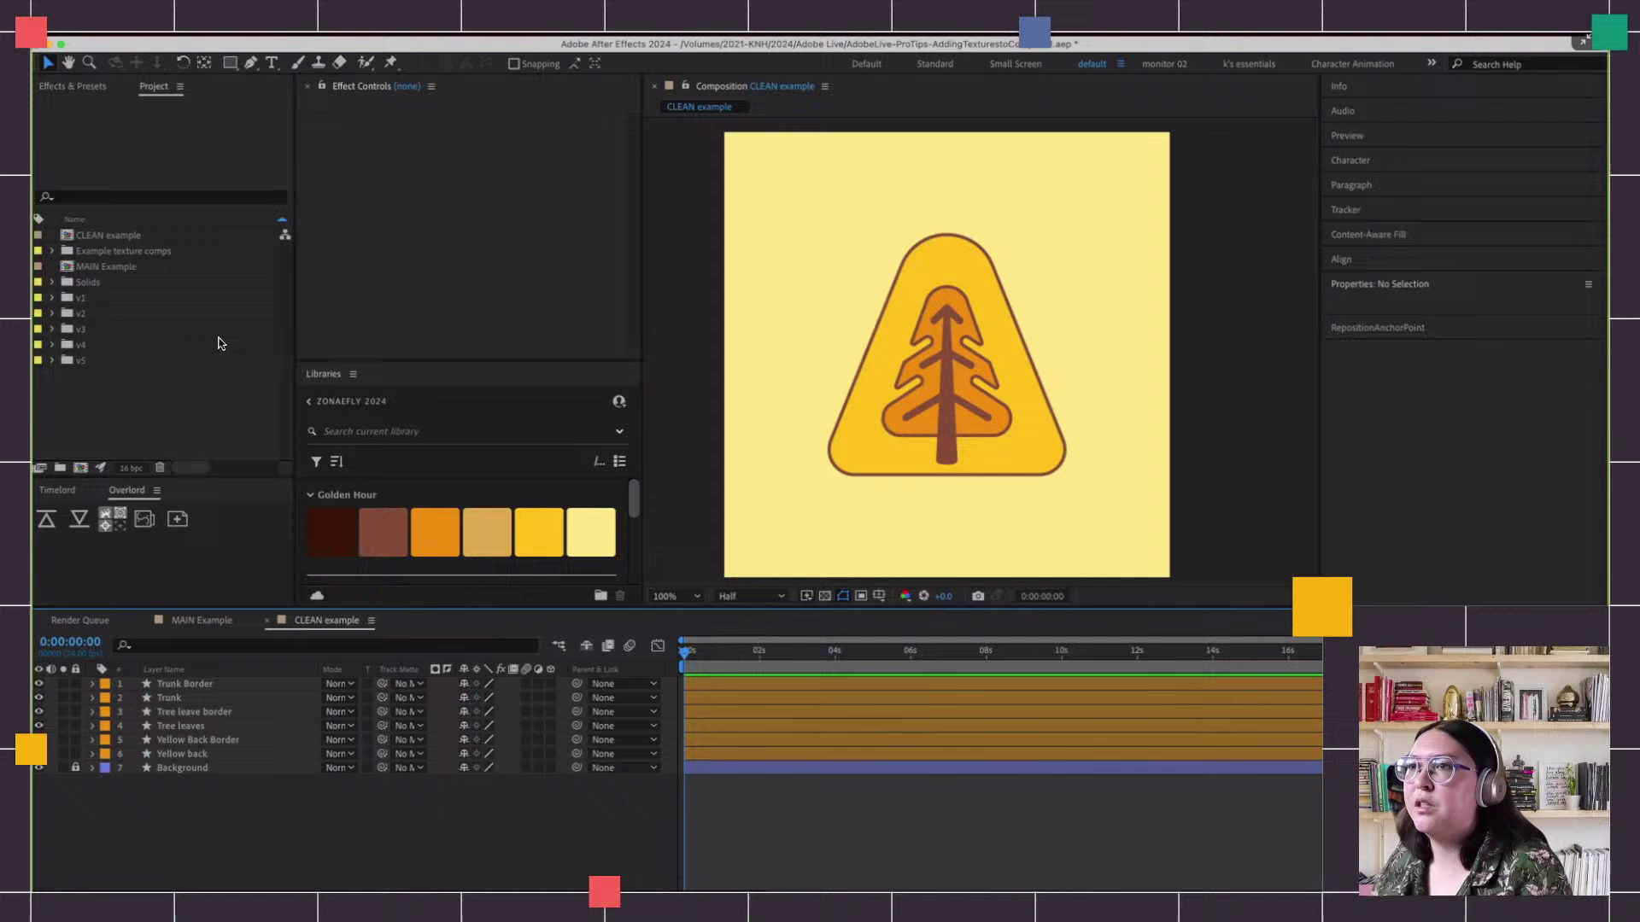
Expand the v1 footage folder in the project and check its Layer 1.jpg and Layer 4.jpg images
click(83, 279)
click(54, 301)
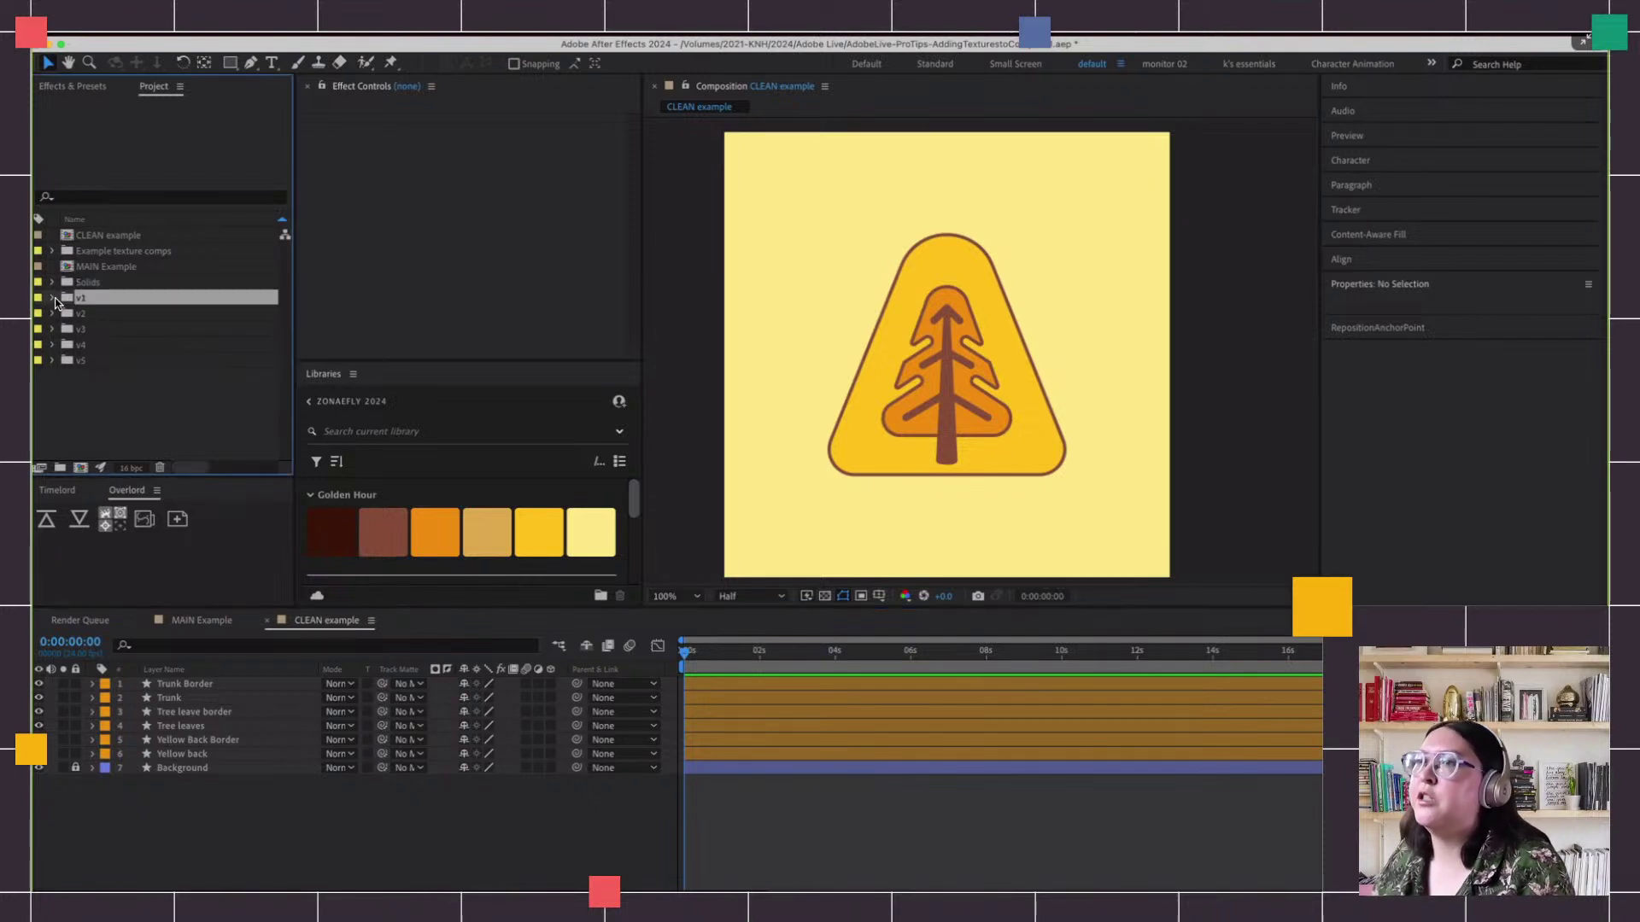
click(52, 297)
click(89, 313)
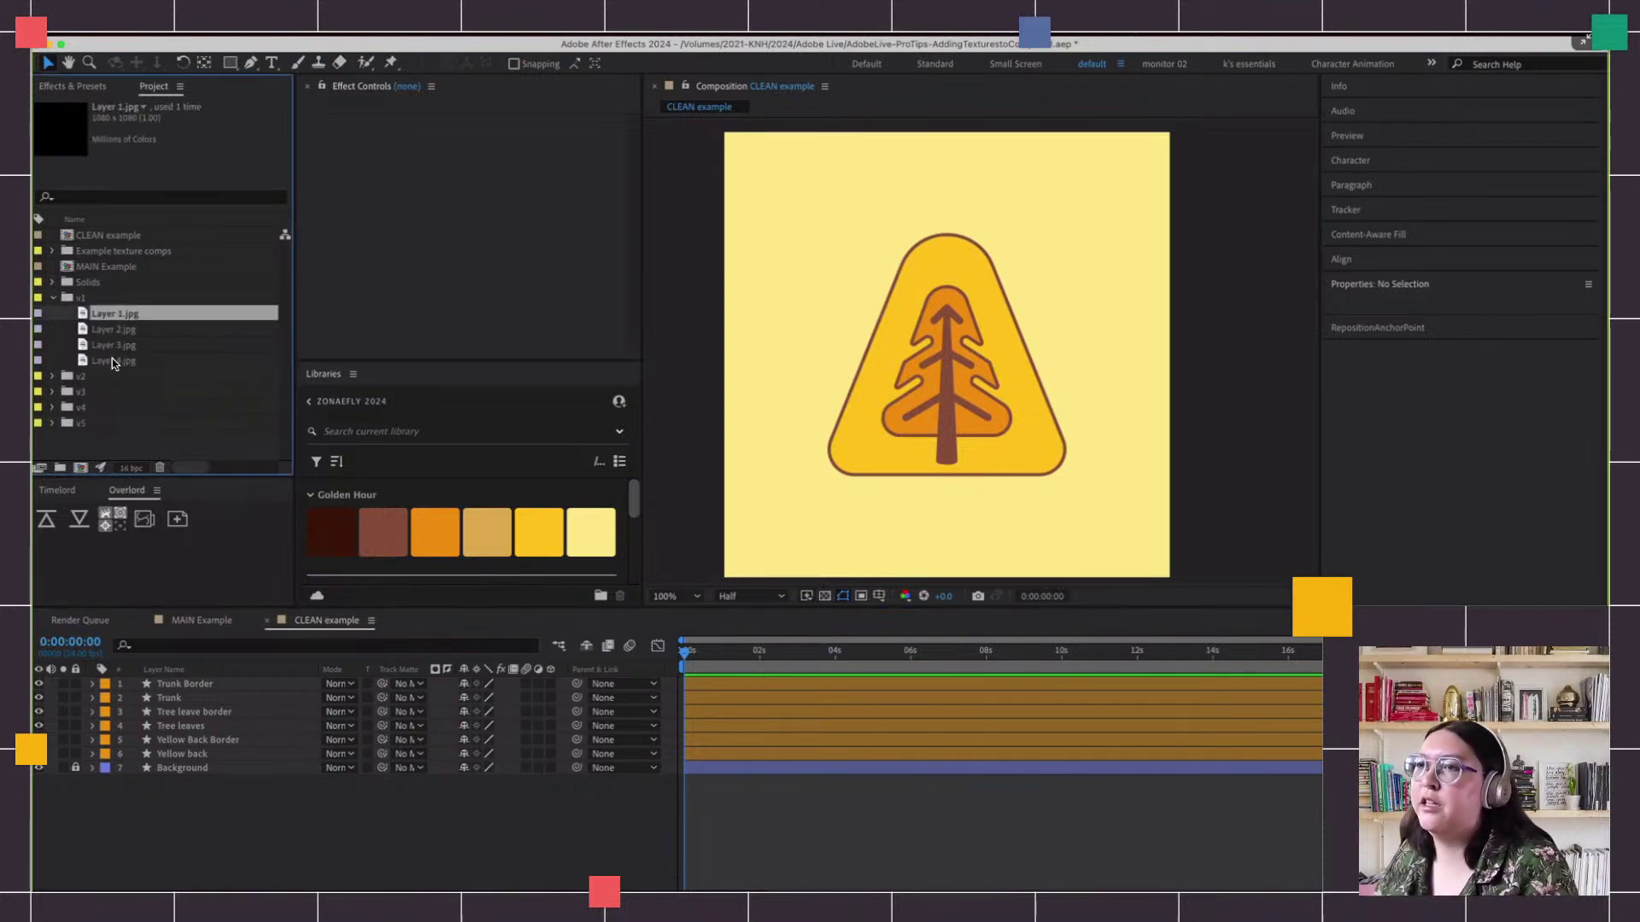
click(111, 361)
right_click(111, 362)
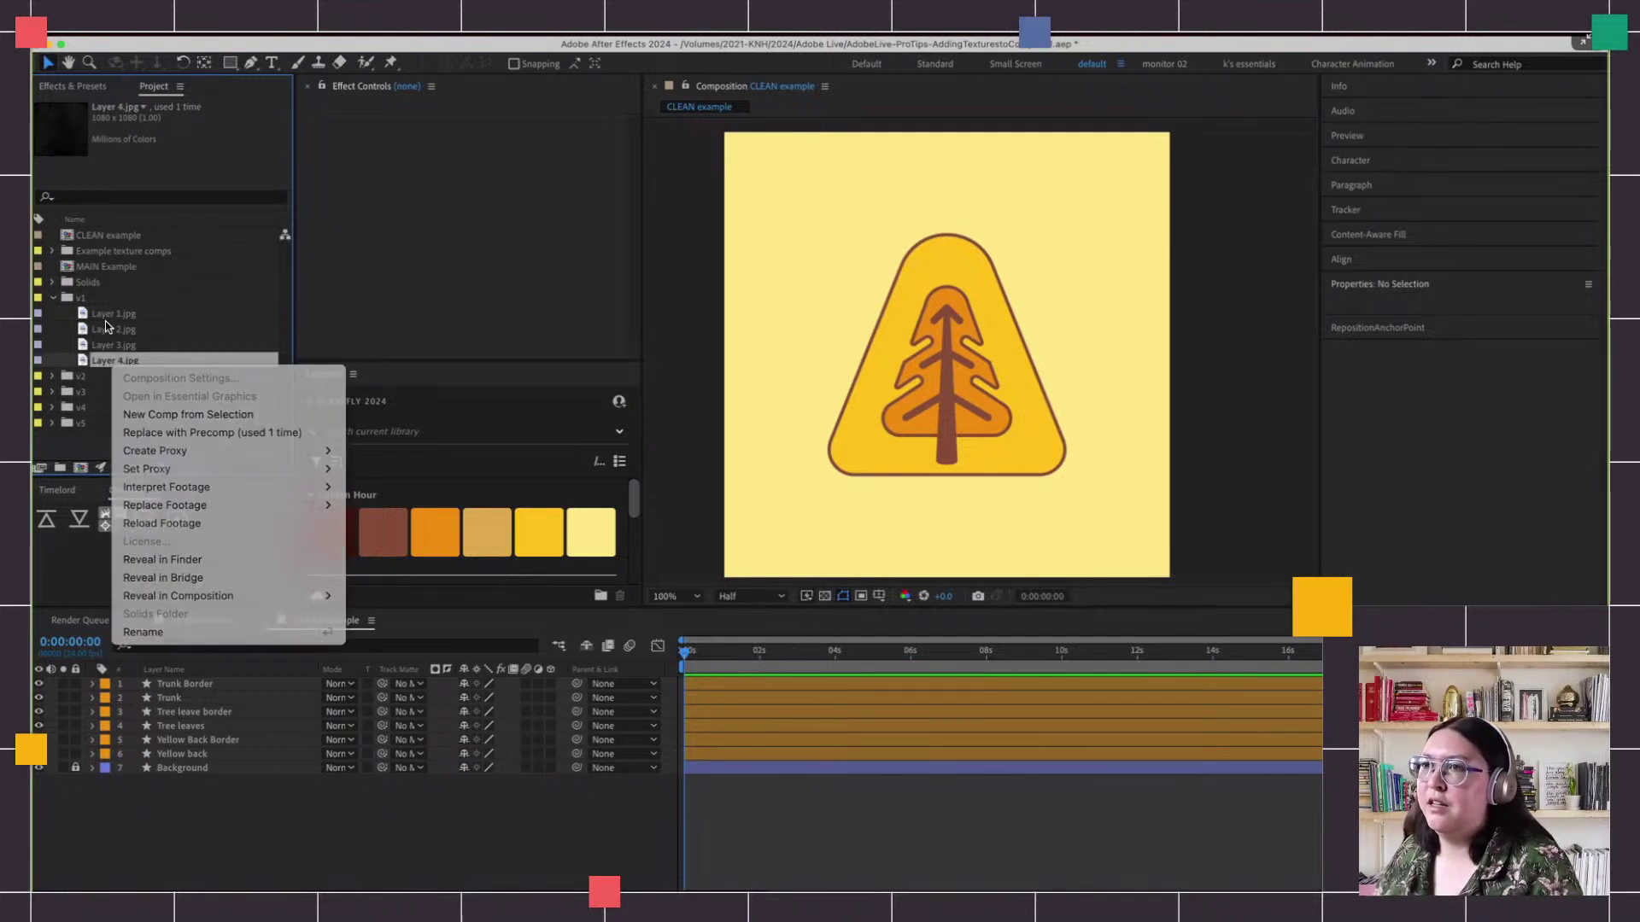
key(Escape)
click(103, 315)
shift+click(101, 363)
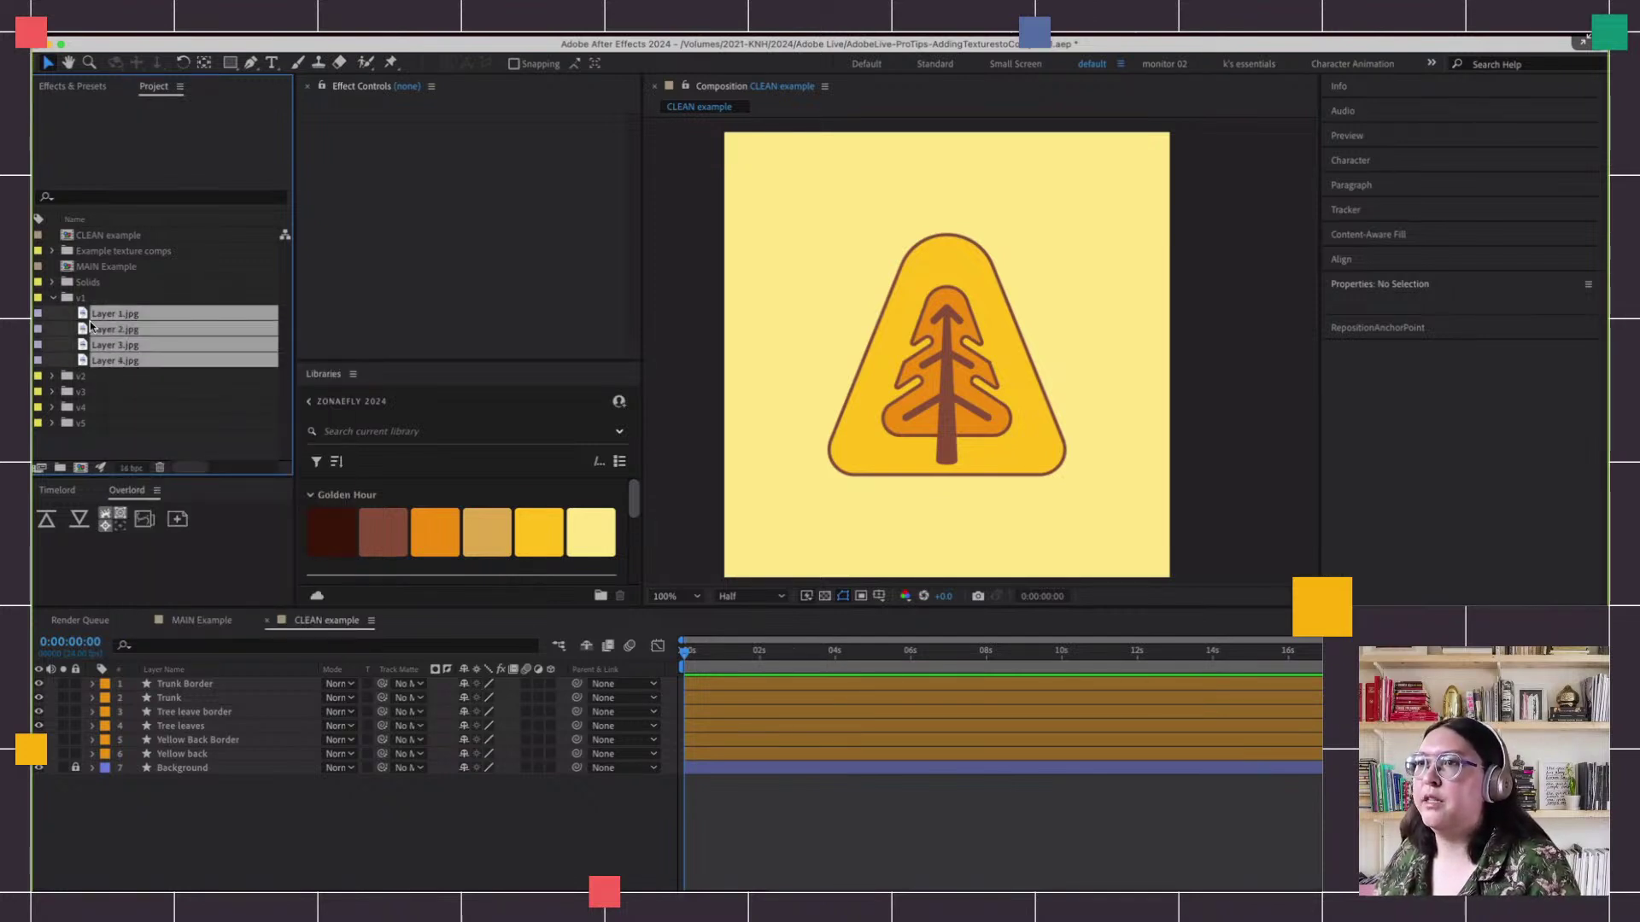
key(shift+Down)
key(shift+Down)
key(shift+Down)
key(shift+Down)
key(shift+Up)
key(shift+Up)
key(shift+Up)
key(shift+Down)
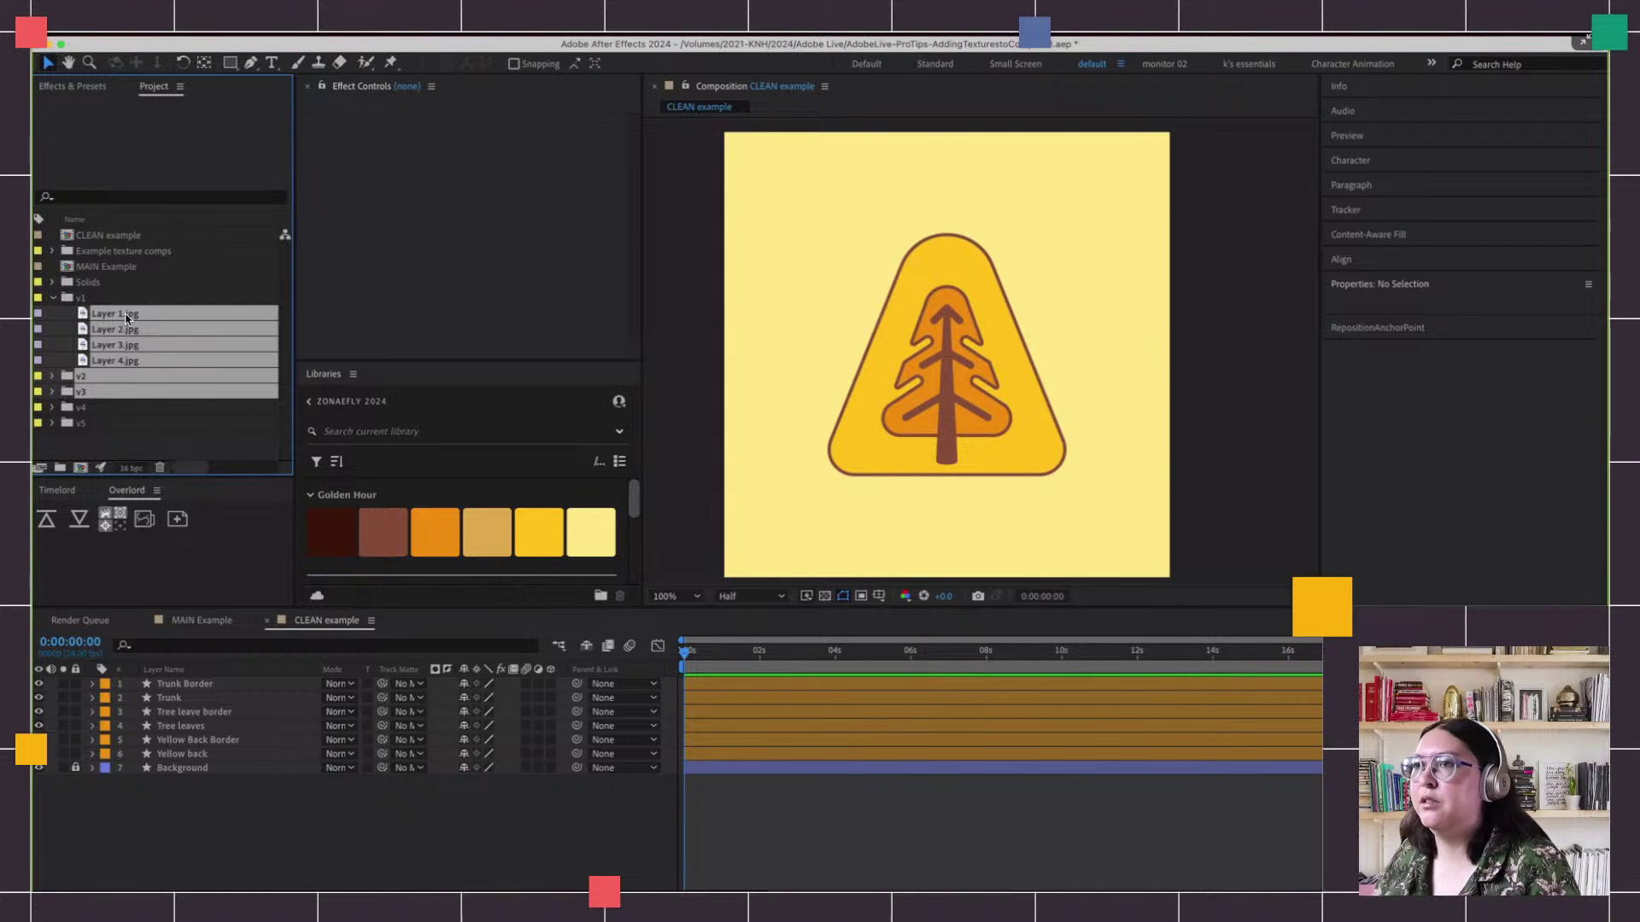
click(110, 423)
Add Layer 1.jpg through Layer 4.jpg from the v1 folder to the CLEAN example composition above the tree artwork
click(124, 317)
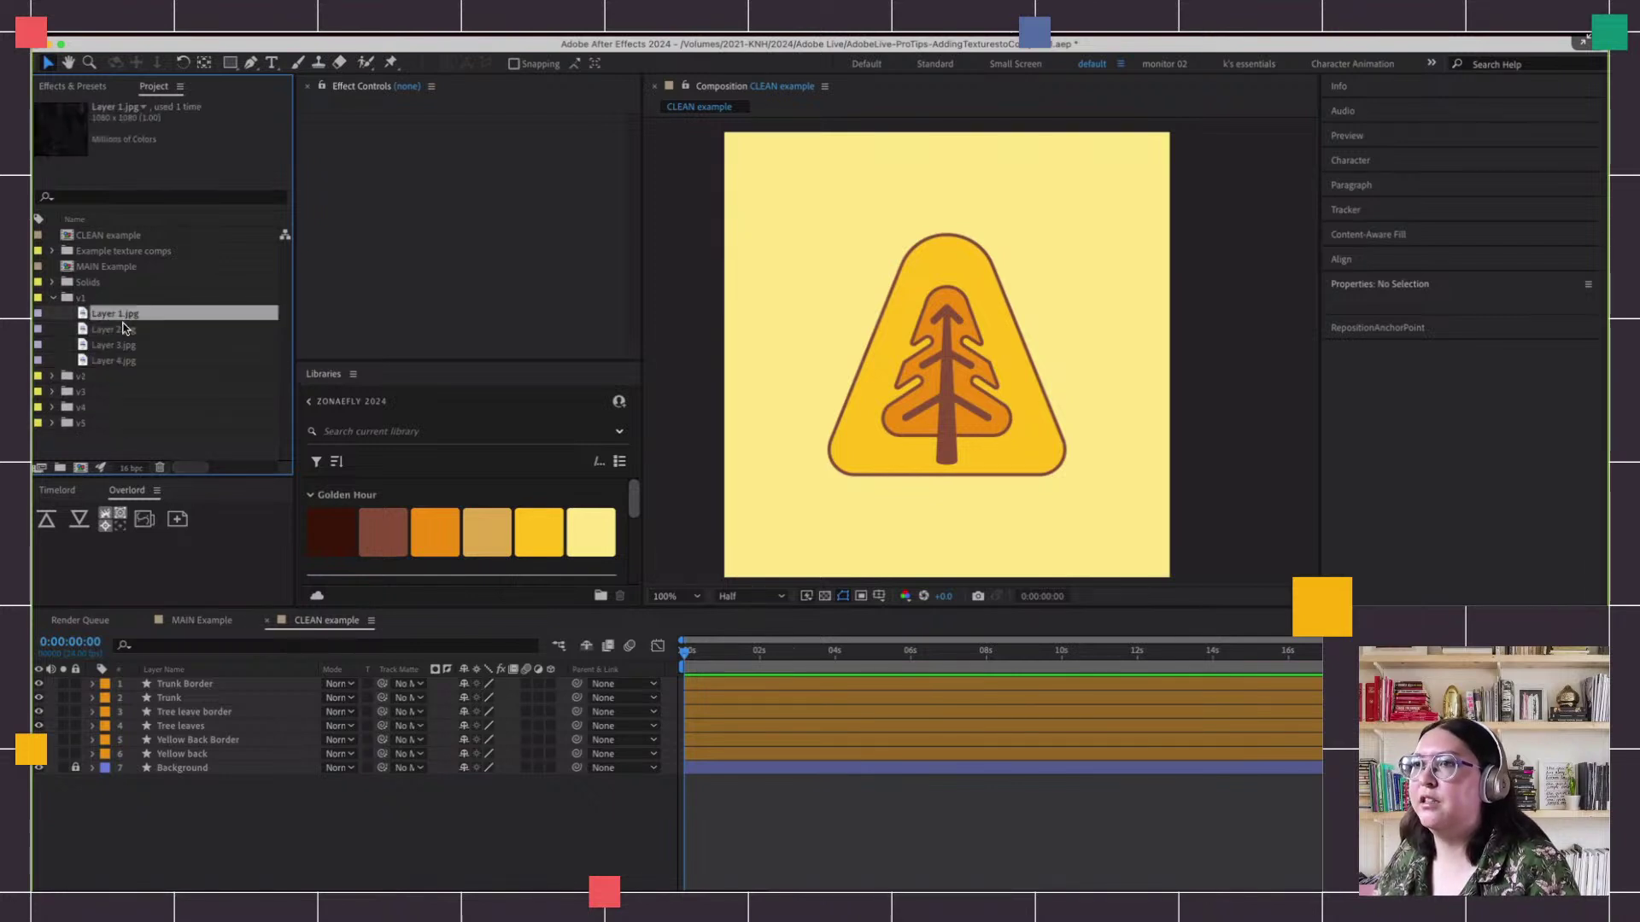
shift+click(111, 362)
drag(105, 314, 919, 419)
Align the four texture layers to the composition's top edge and horizontal centre, leaving no layer selected
click(1358, 260)
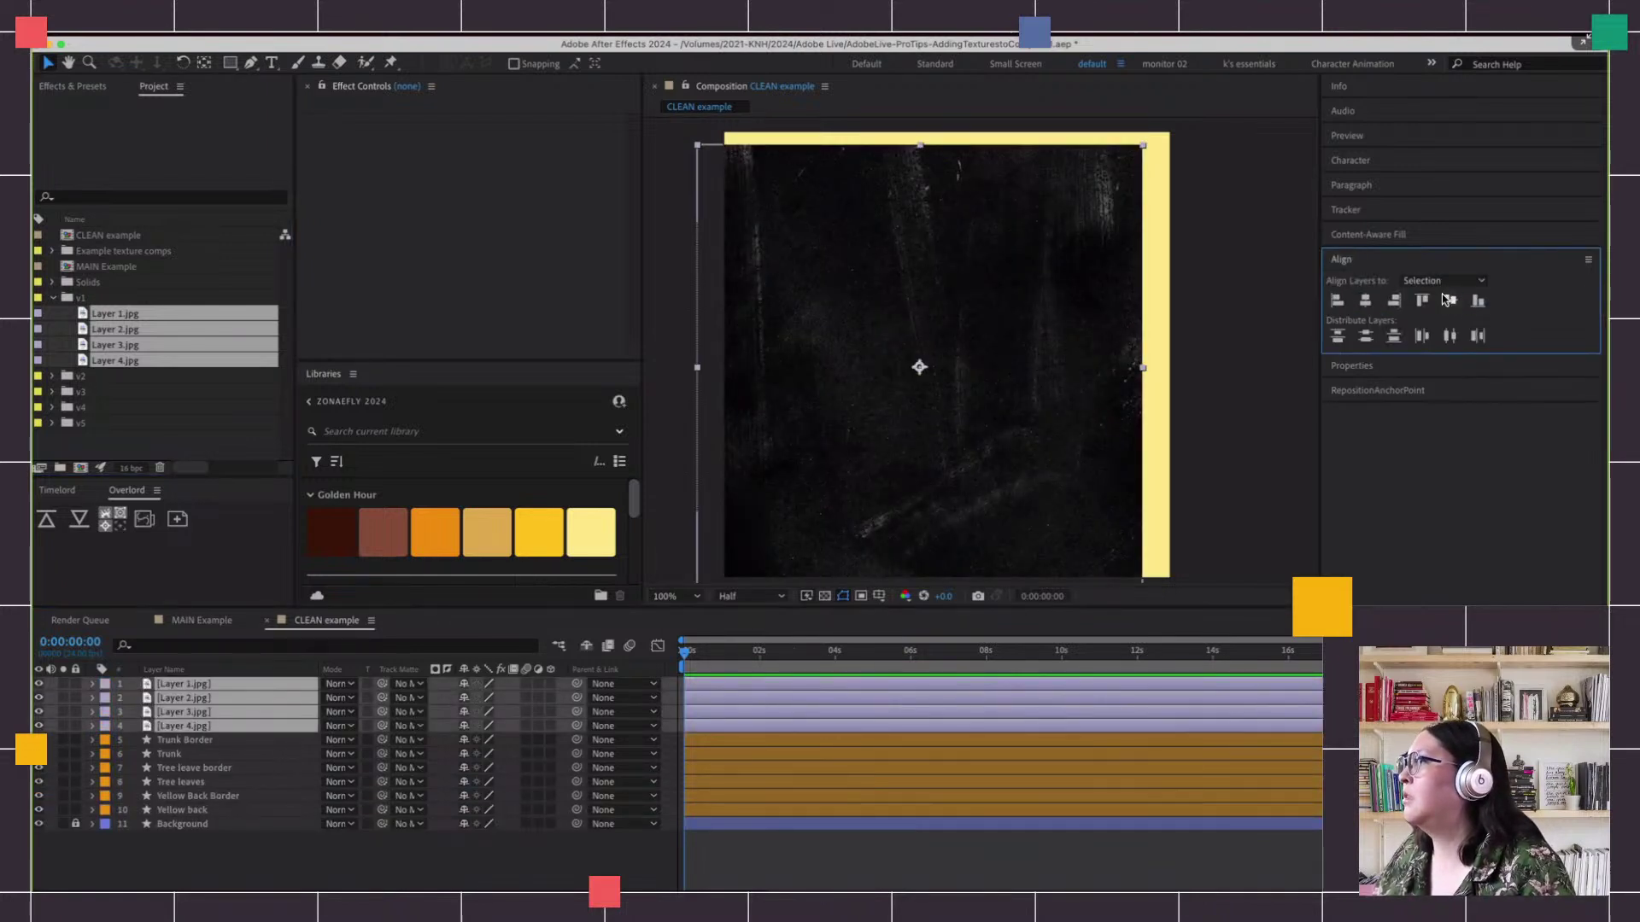
click(1443, 280)
click(1434, 313)
click(1422, 300)
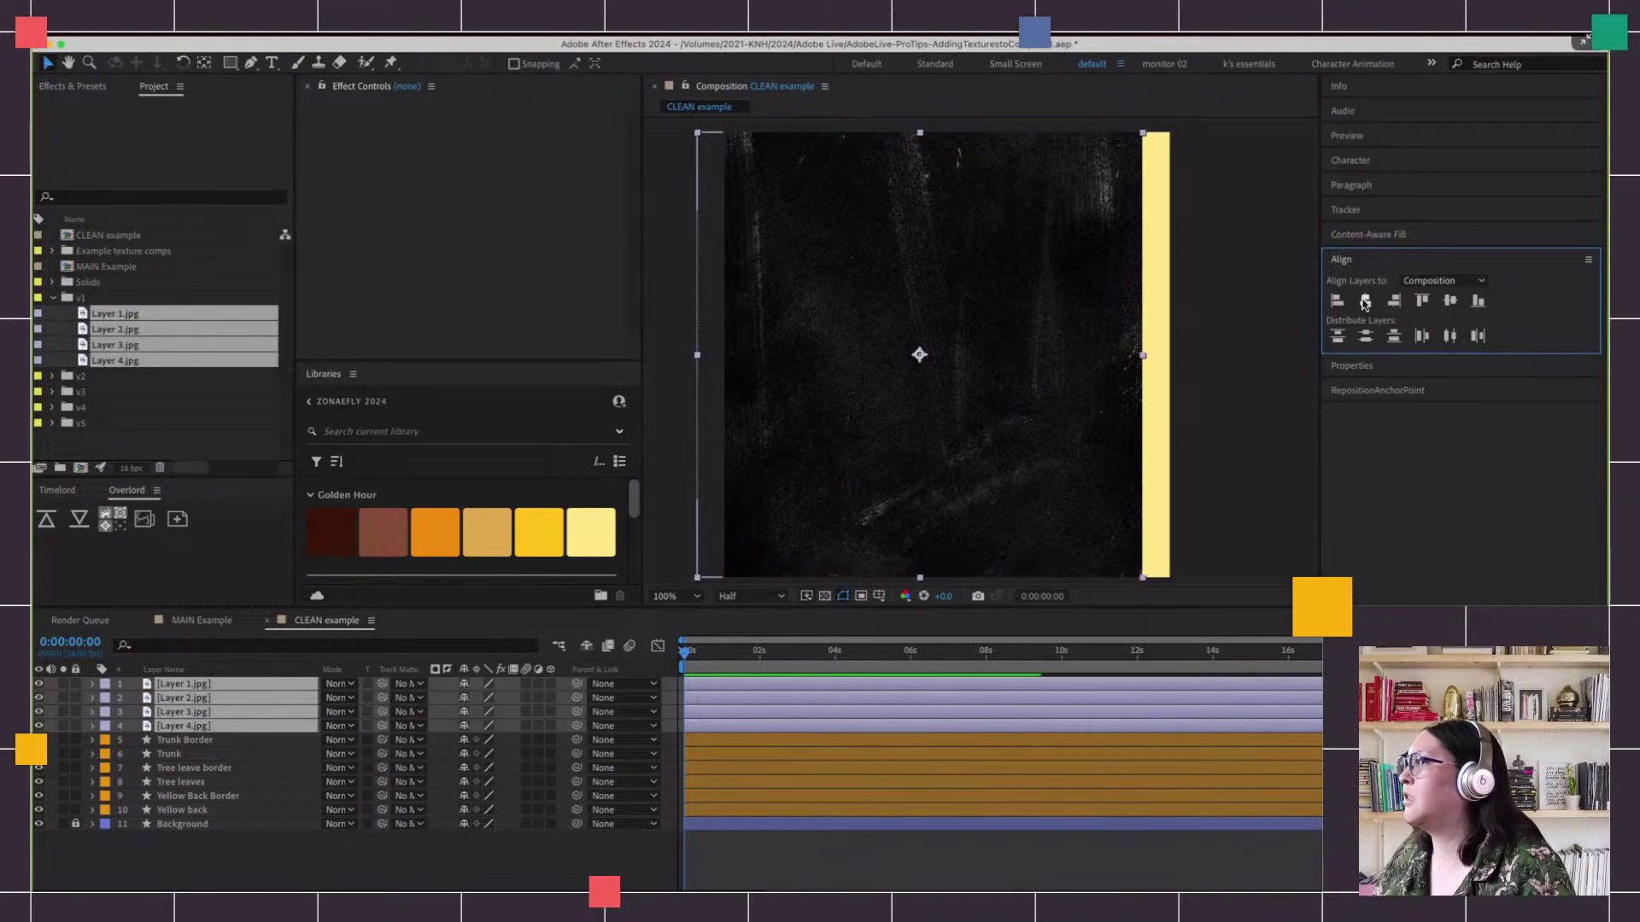
click(1365, 300)
click(807, 833)
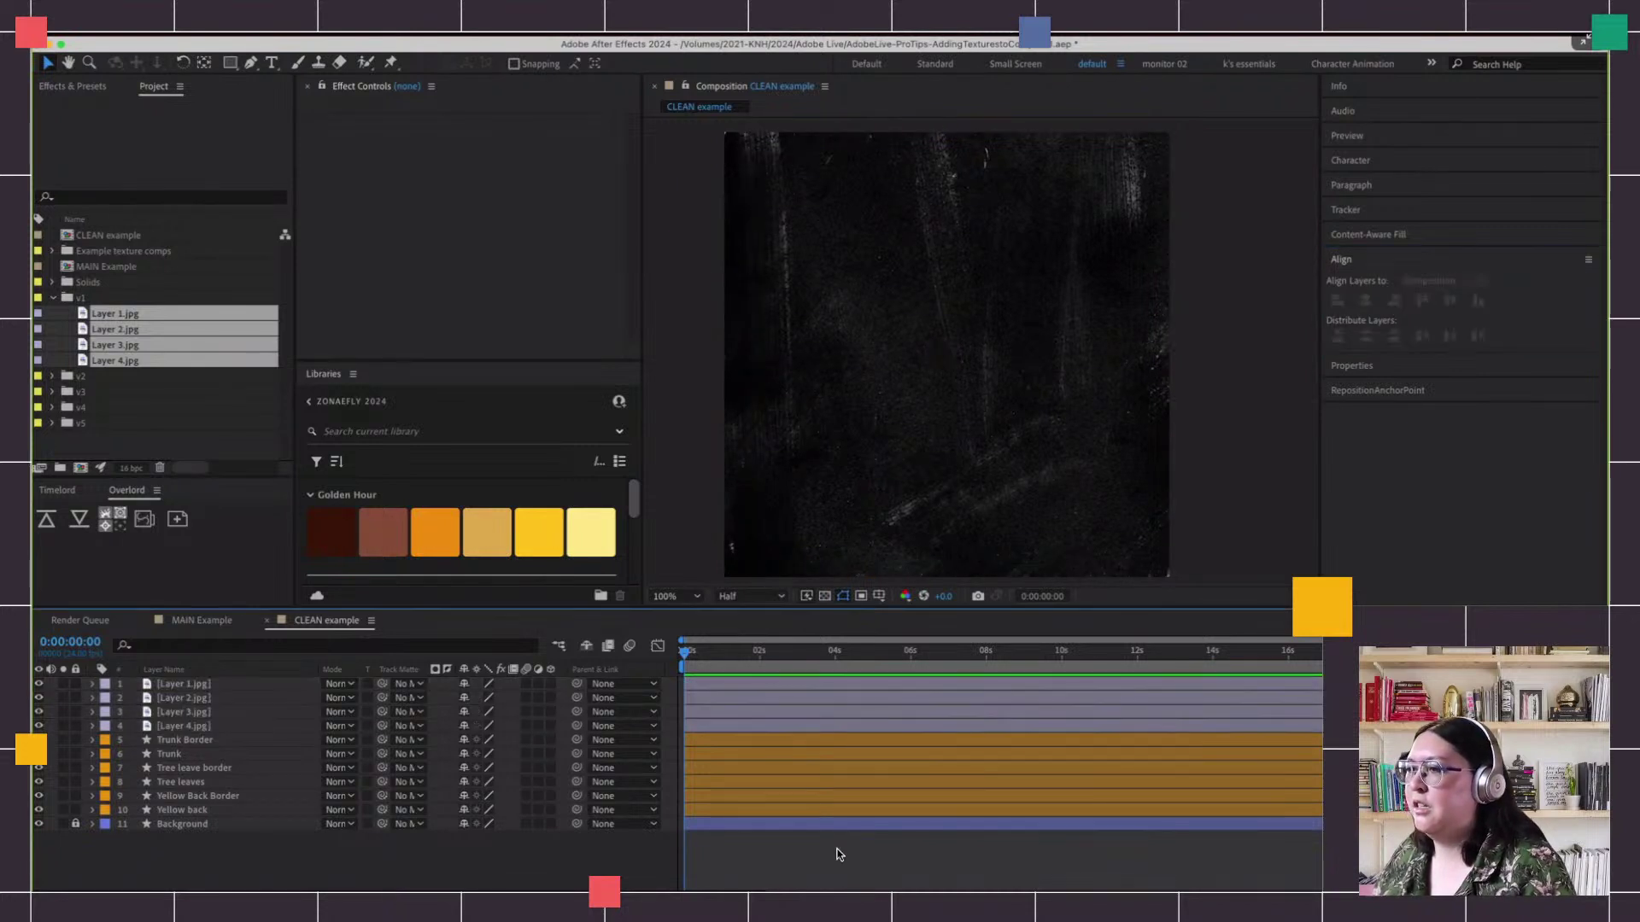
Pre-compose Layer 1.jpg through Layer 4.jpg into a new composition named "texture 01 background" and open it
click(699, 685)
shift+click(702, 722)
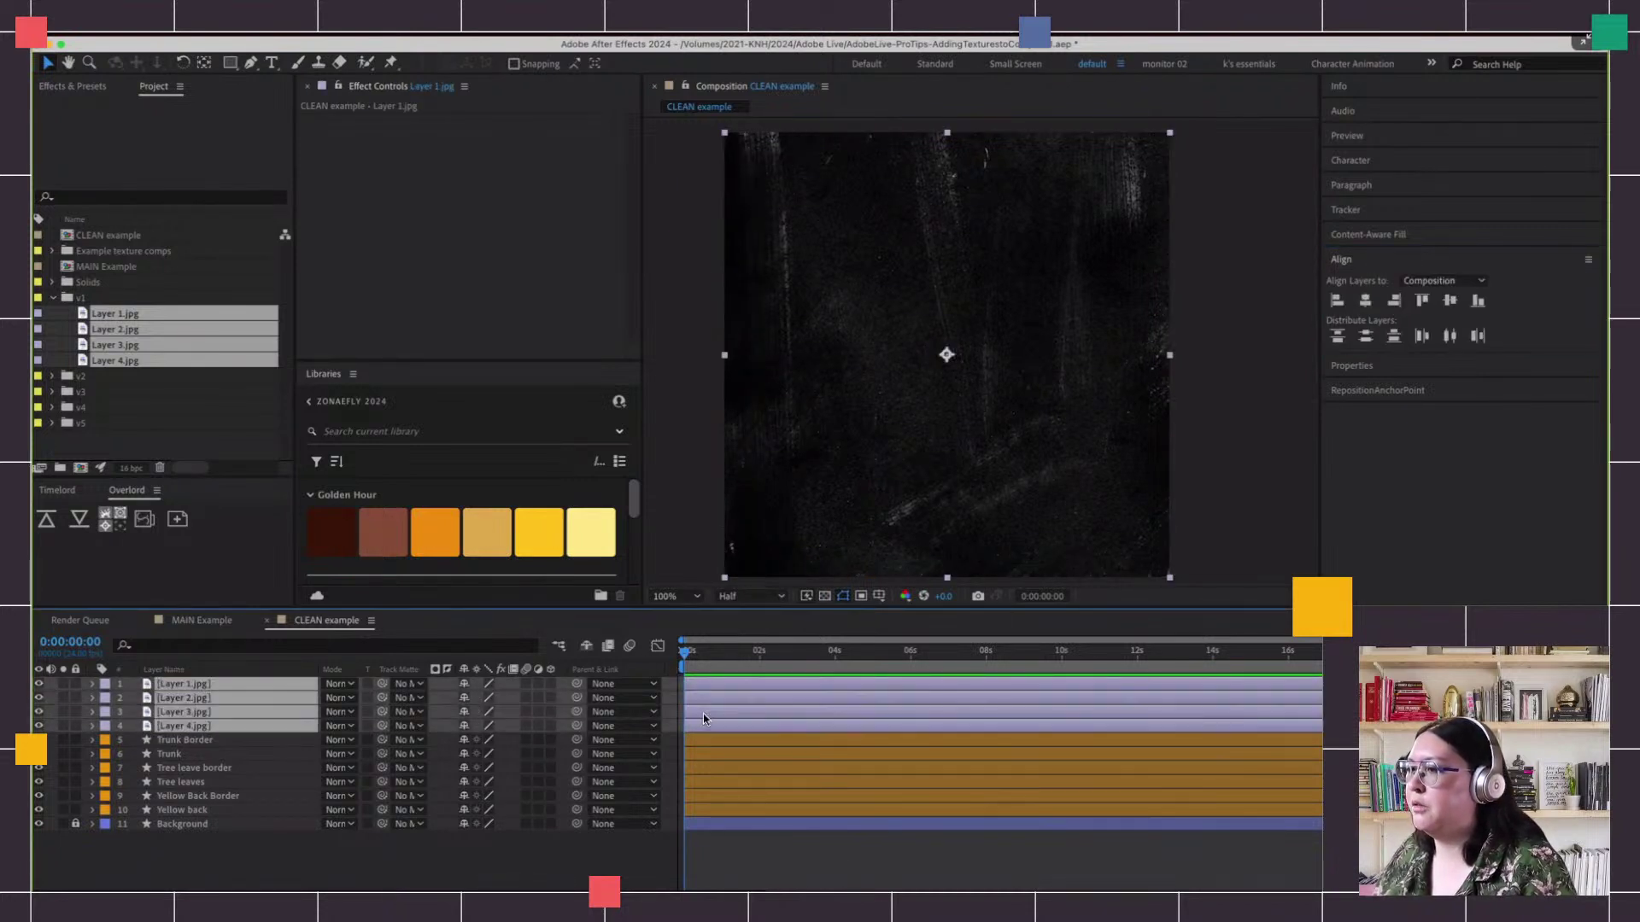
right_click(703, 716)
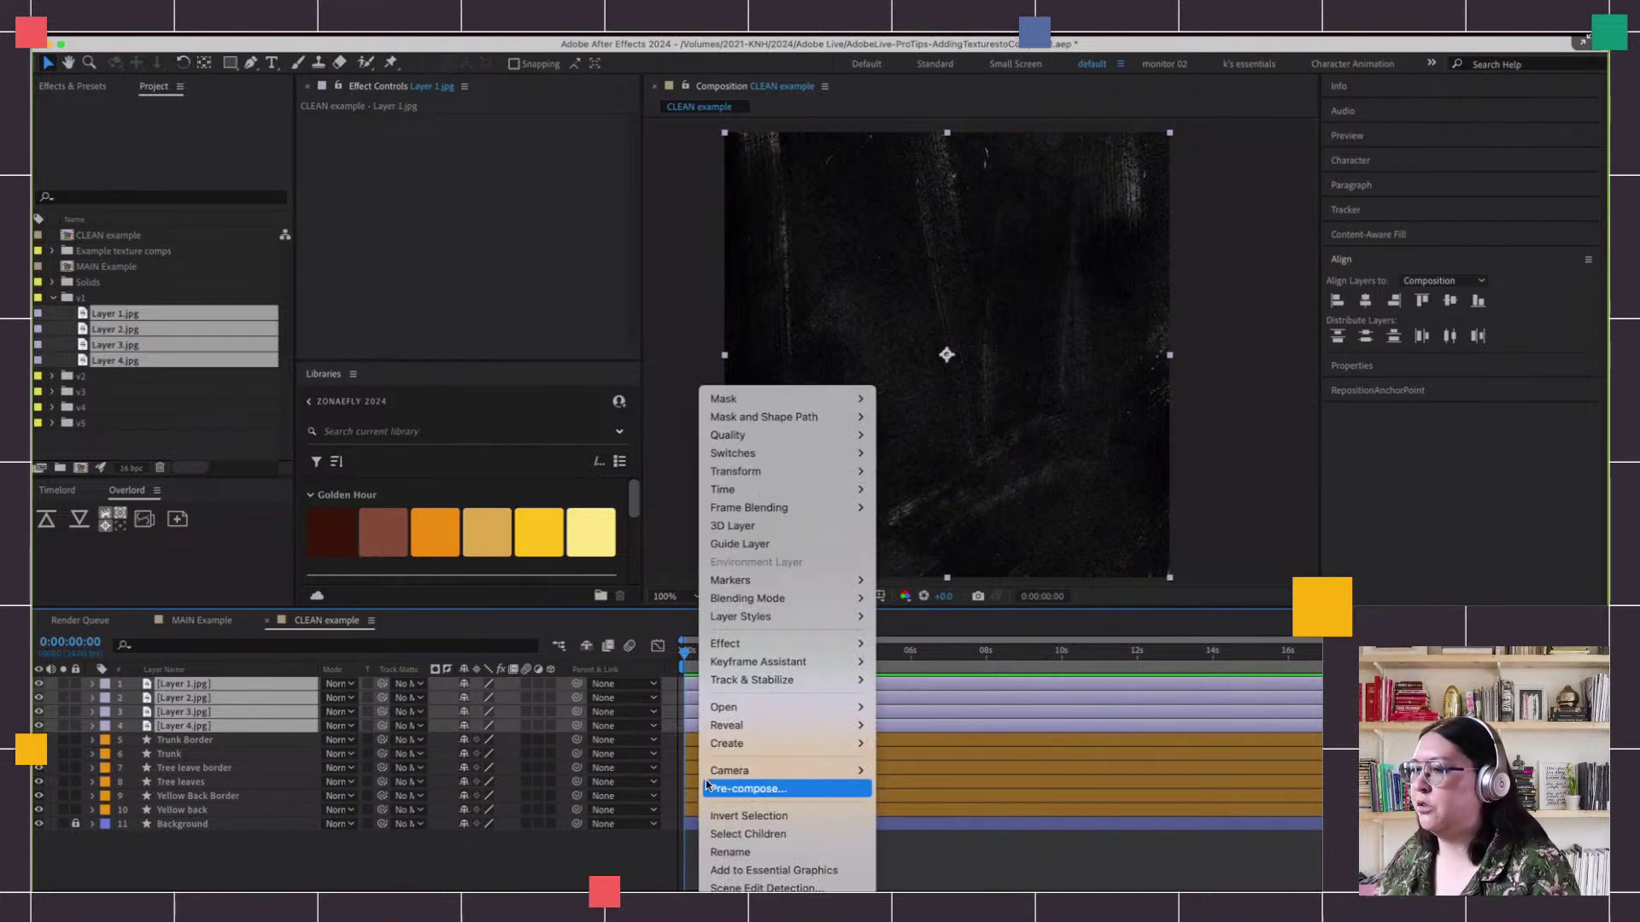
click(740, 788)
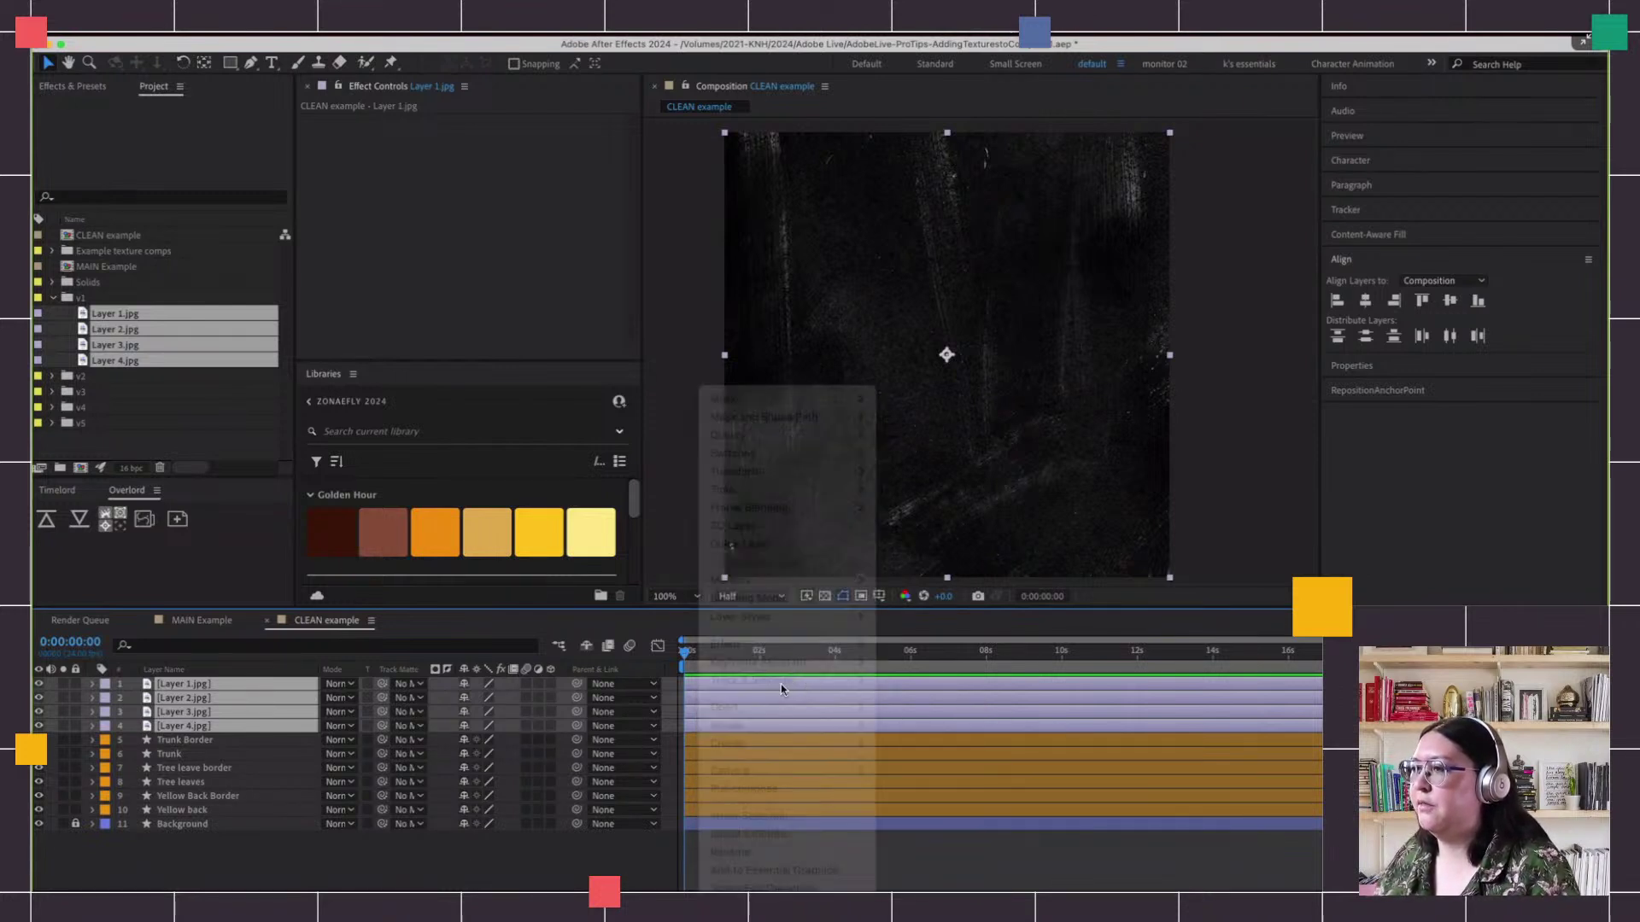
right_click(733, 730)
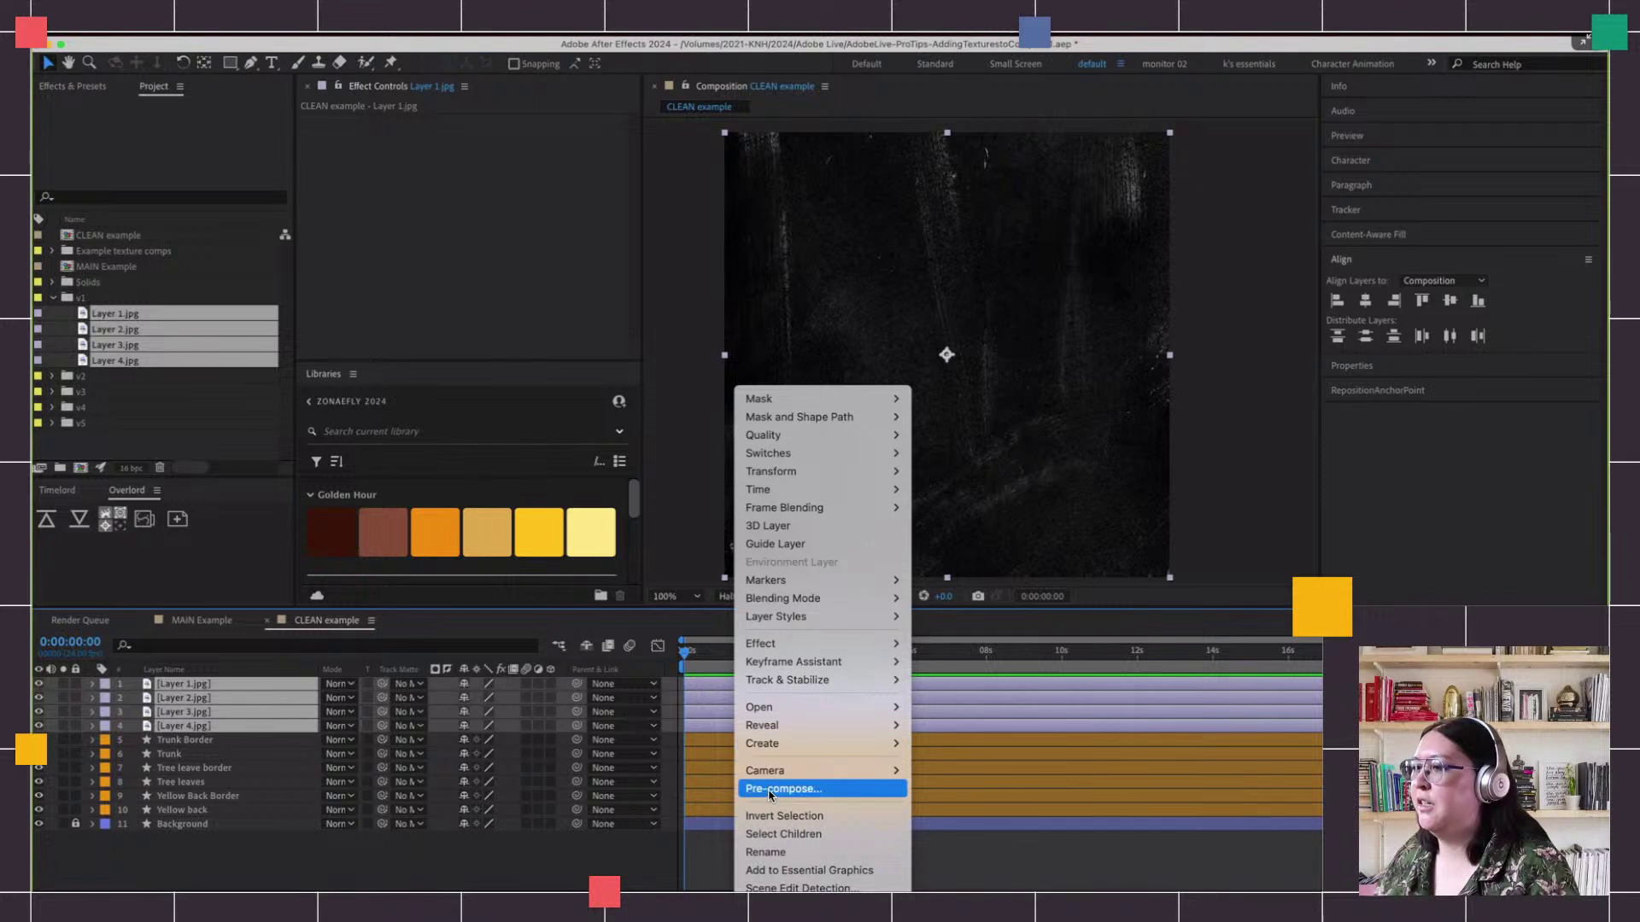
click(768, 784)
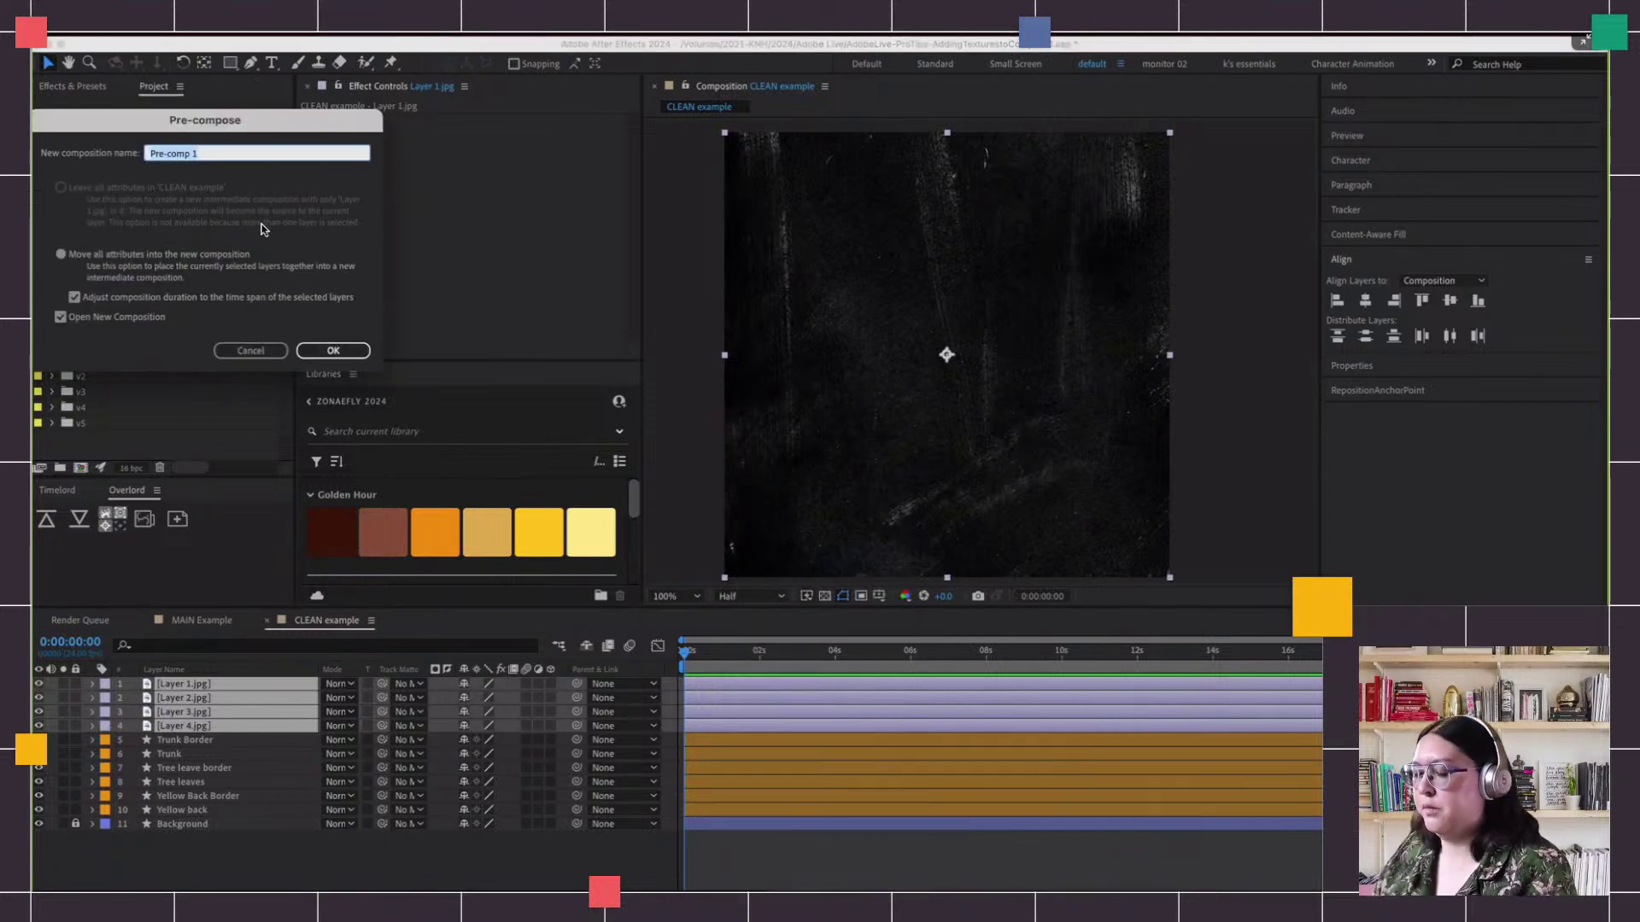
text(texture 01)
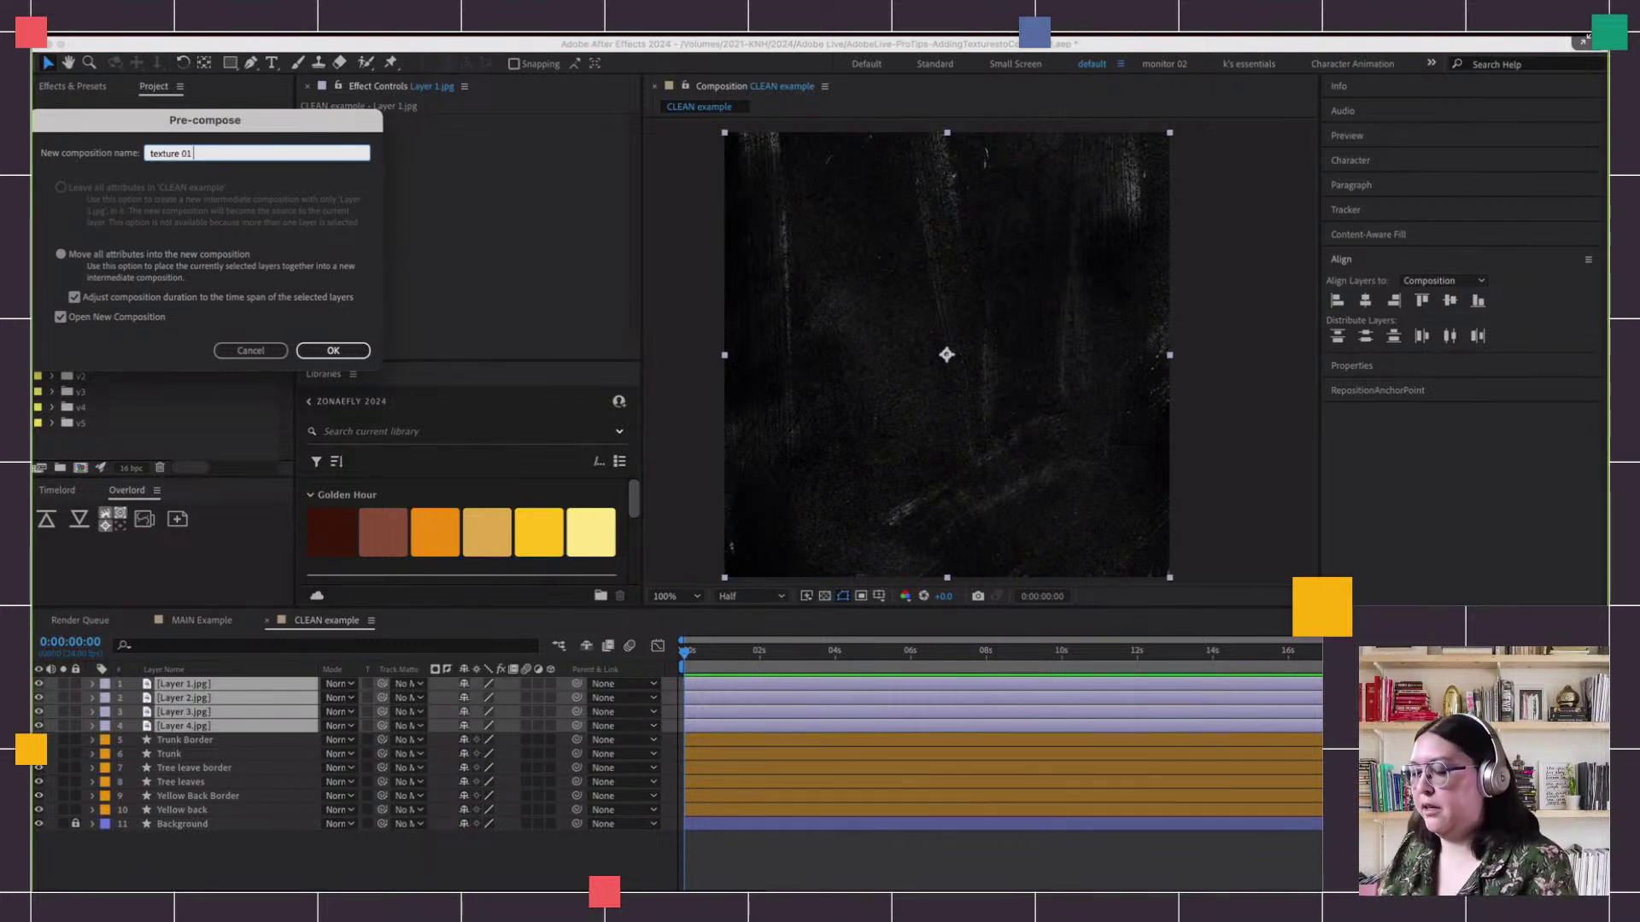
text( backgroun)
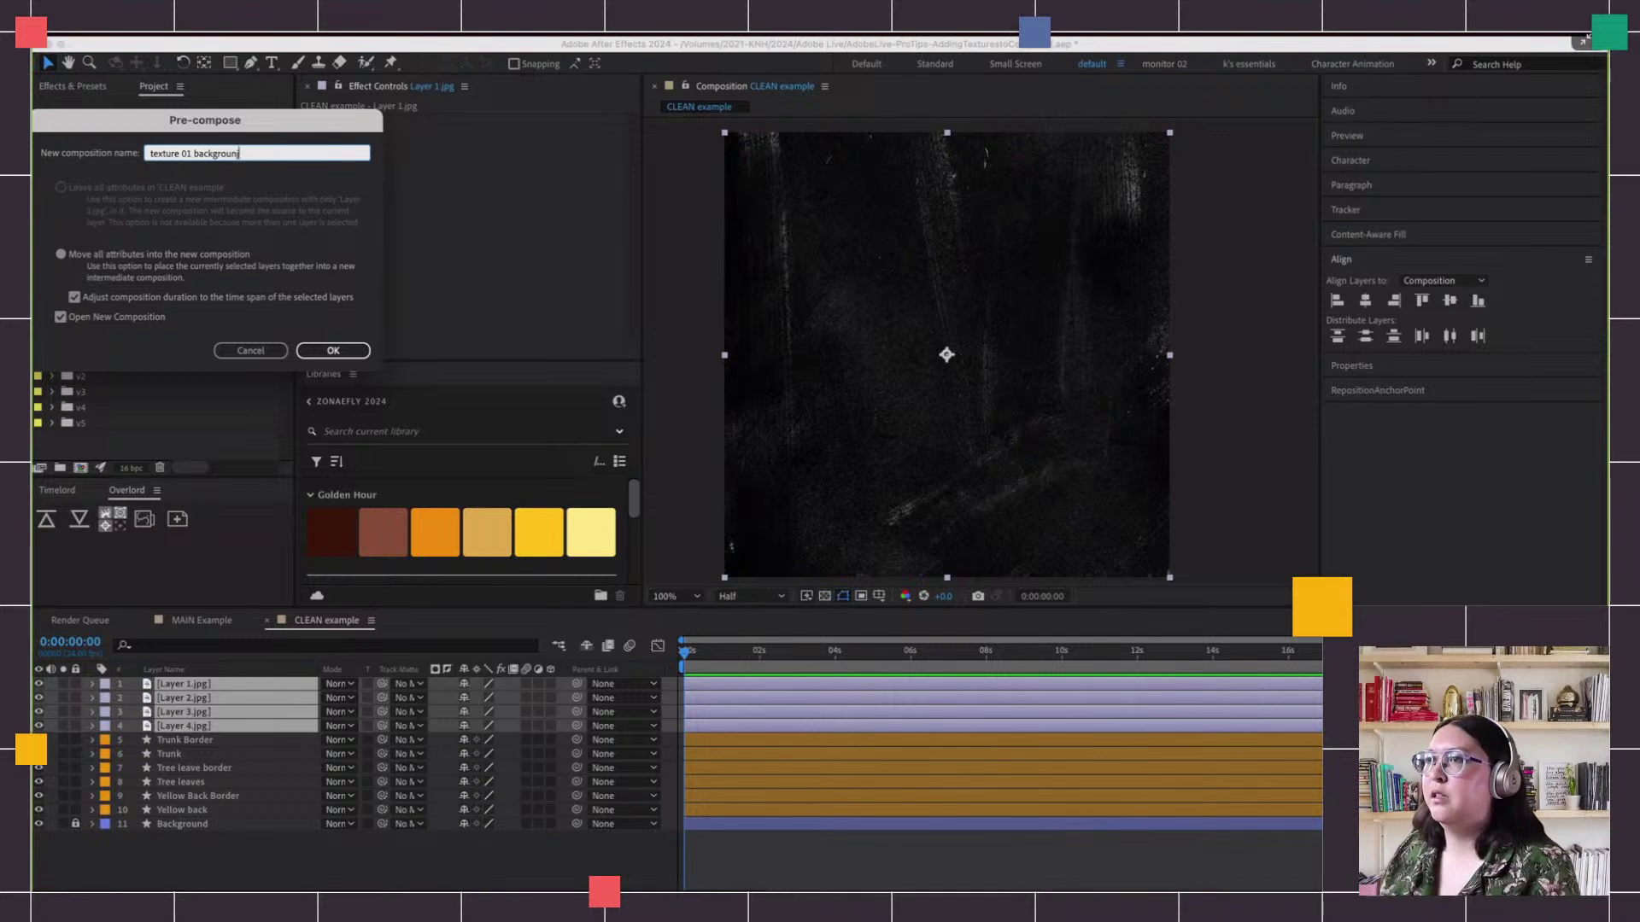
text(d)
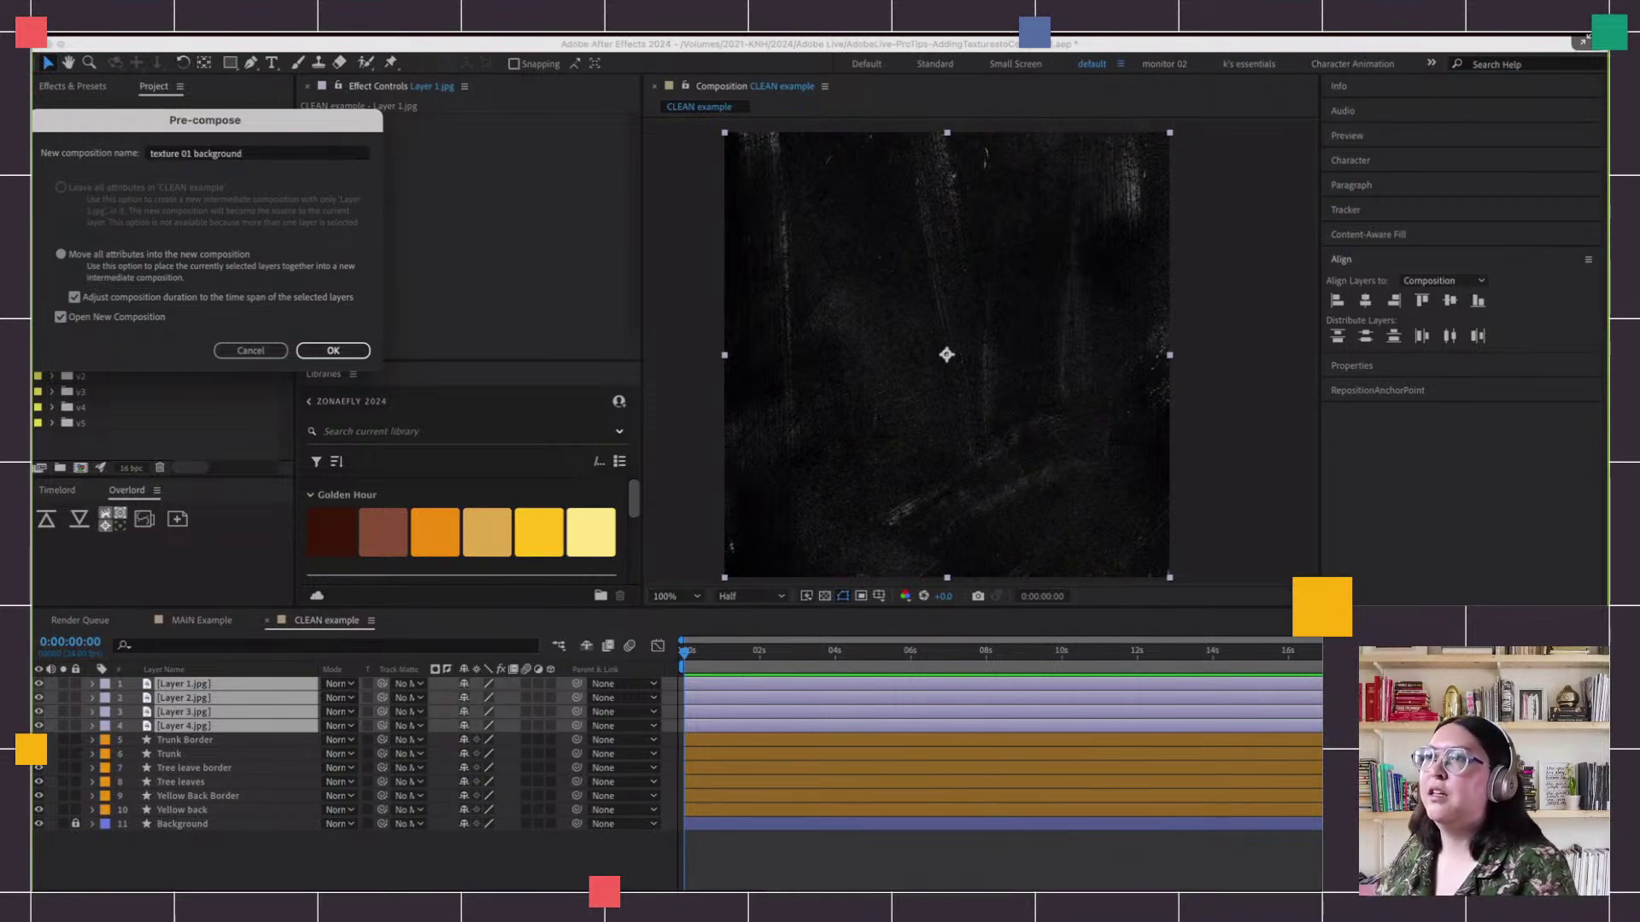
key(Return)
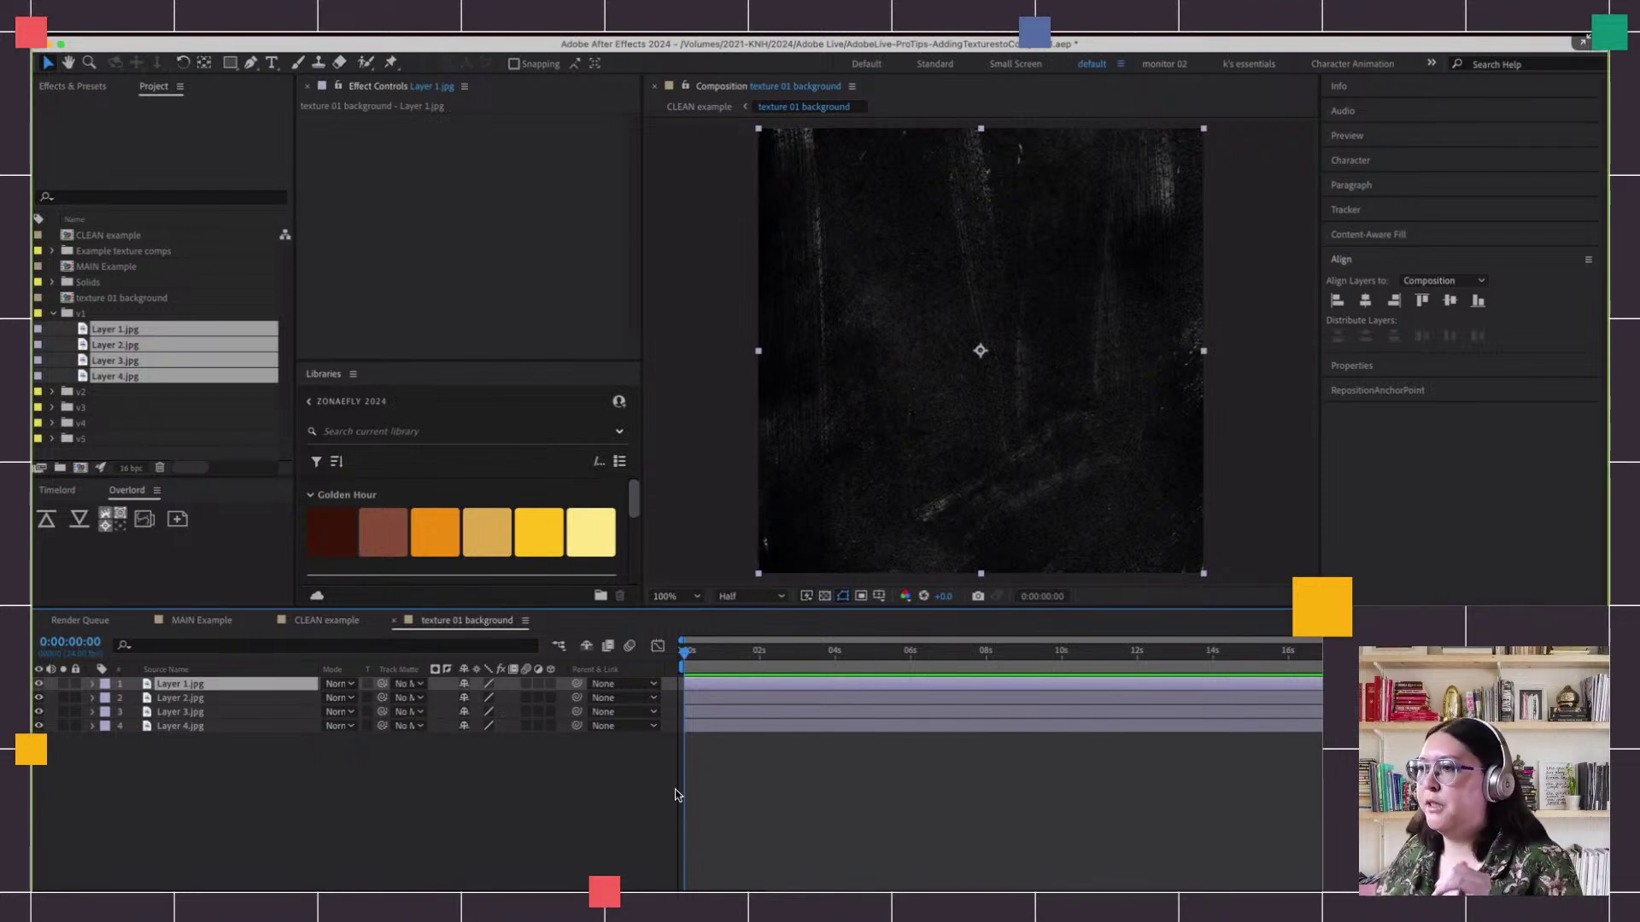
drag(742, 664, 691, 671)
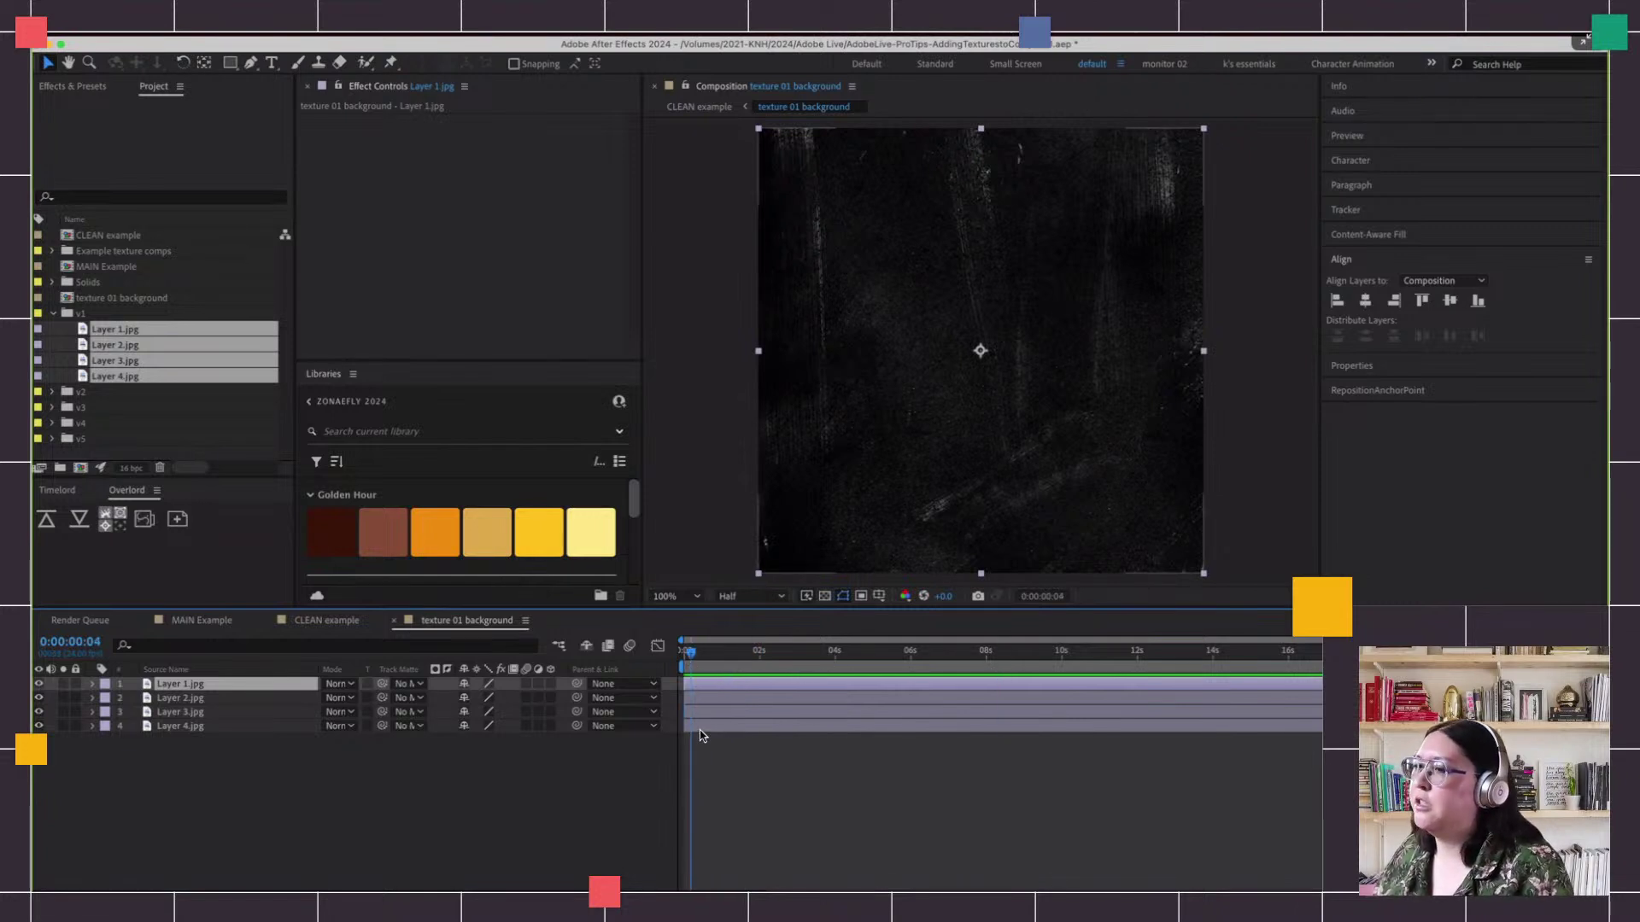
key(super+shift+a)
key(super+Down)
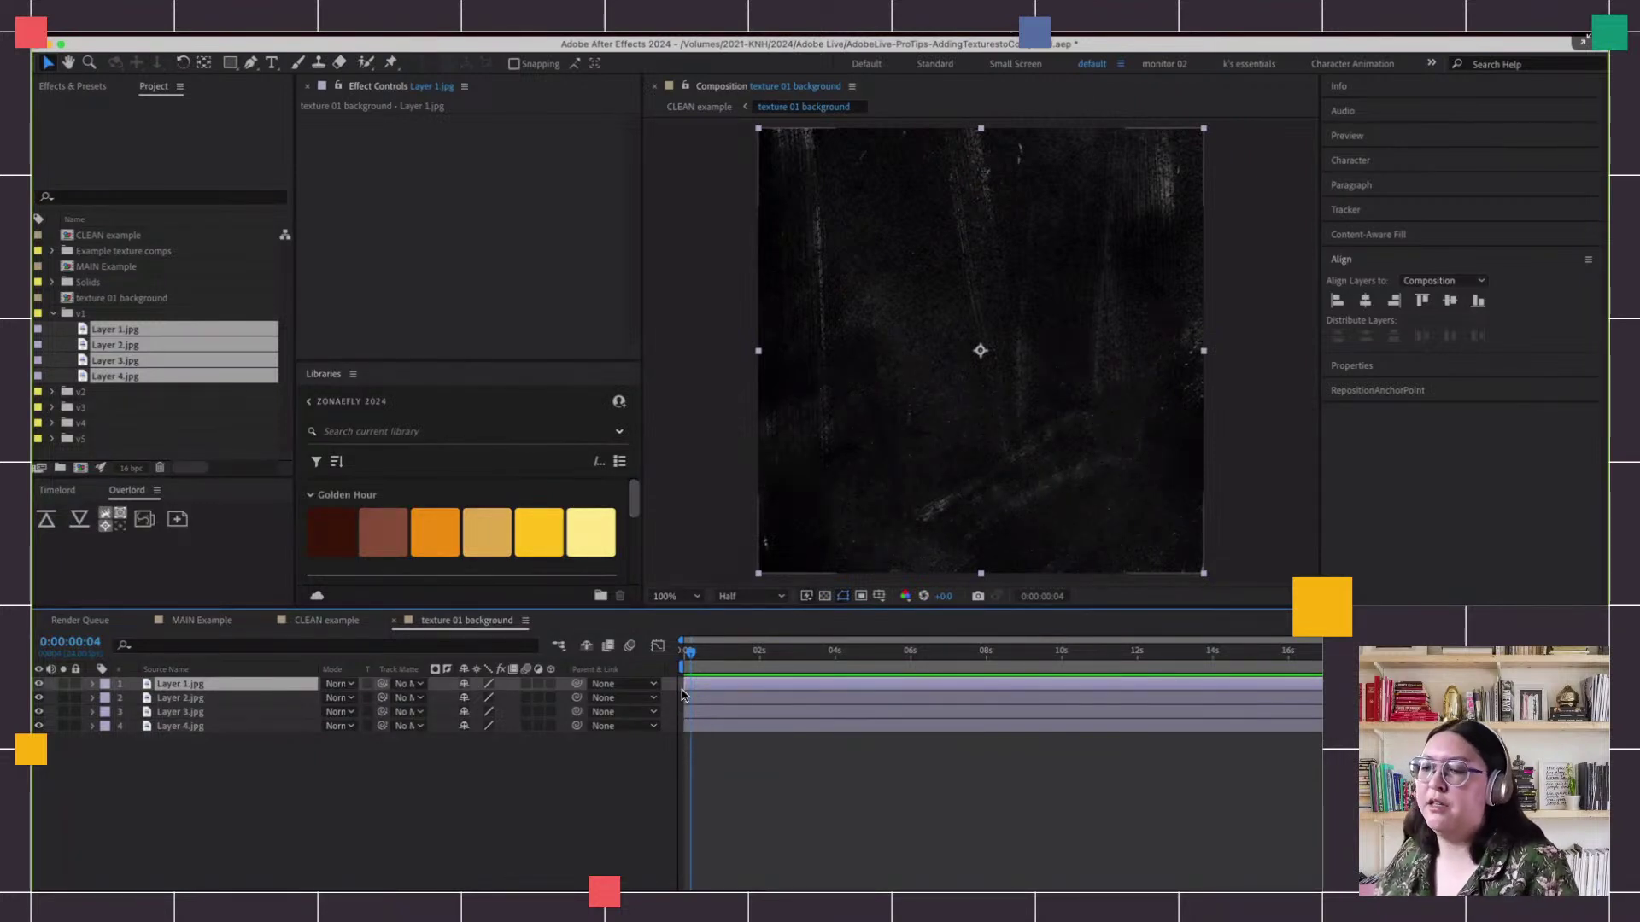
key(Home)
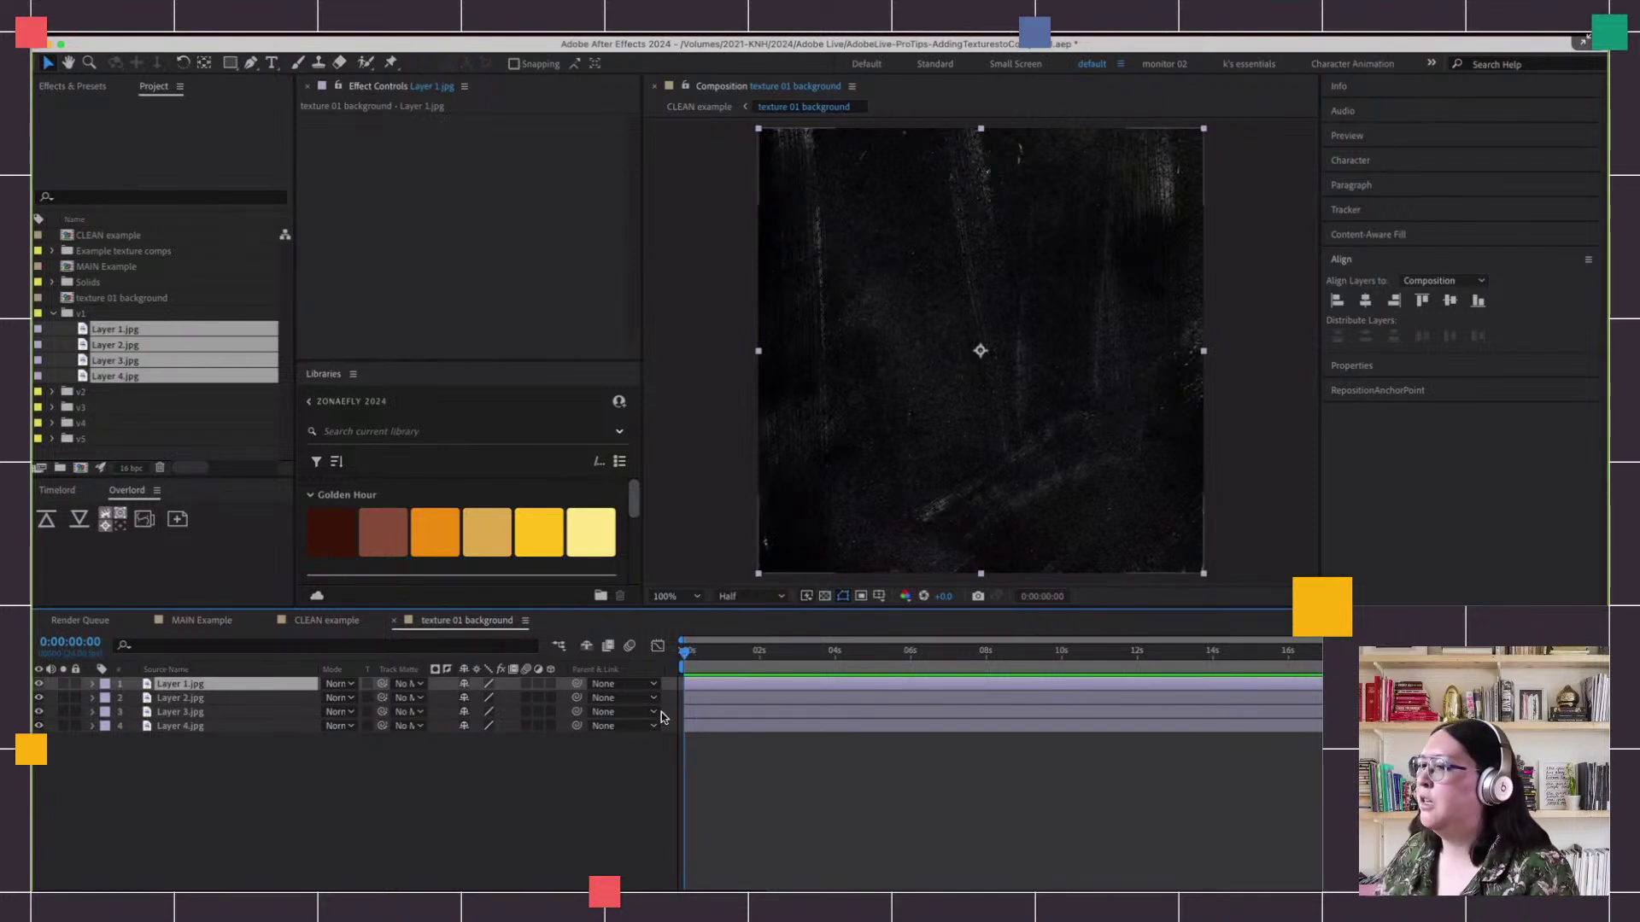
Reveal Opacity on all four texture layers and start keyframing it at frame 0
key(super+a)
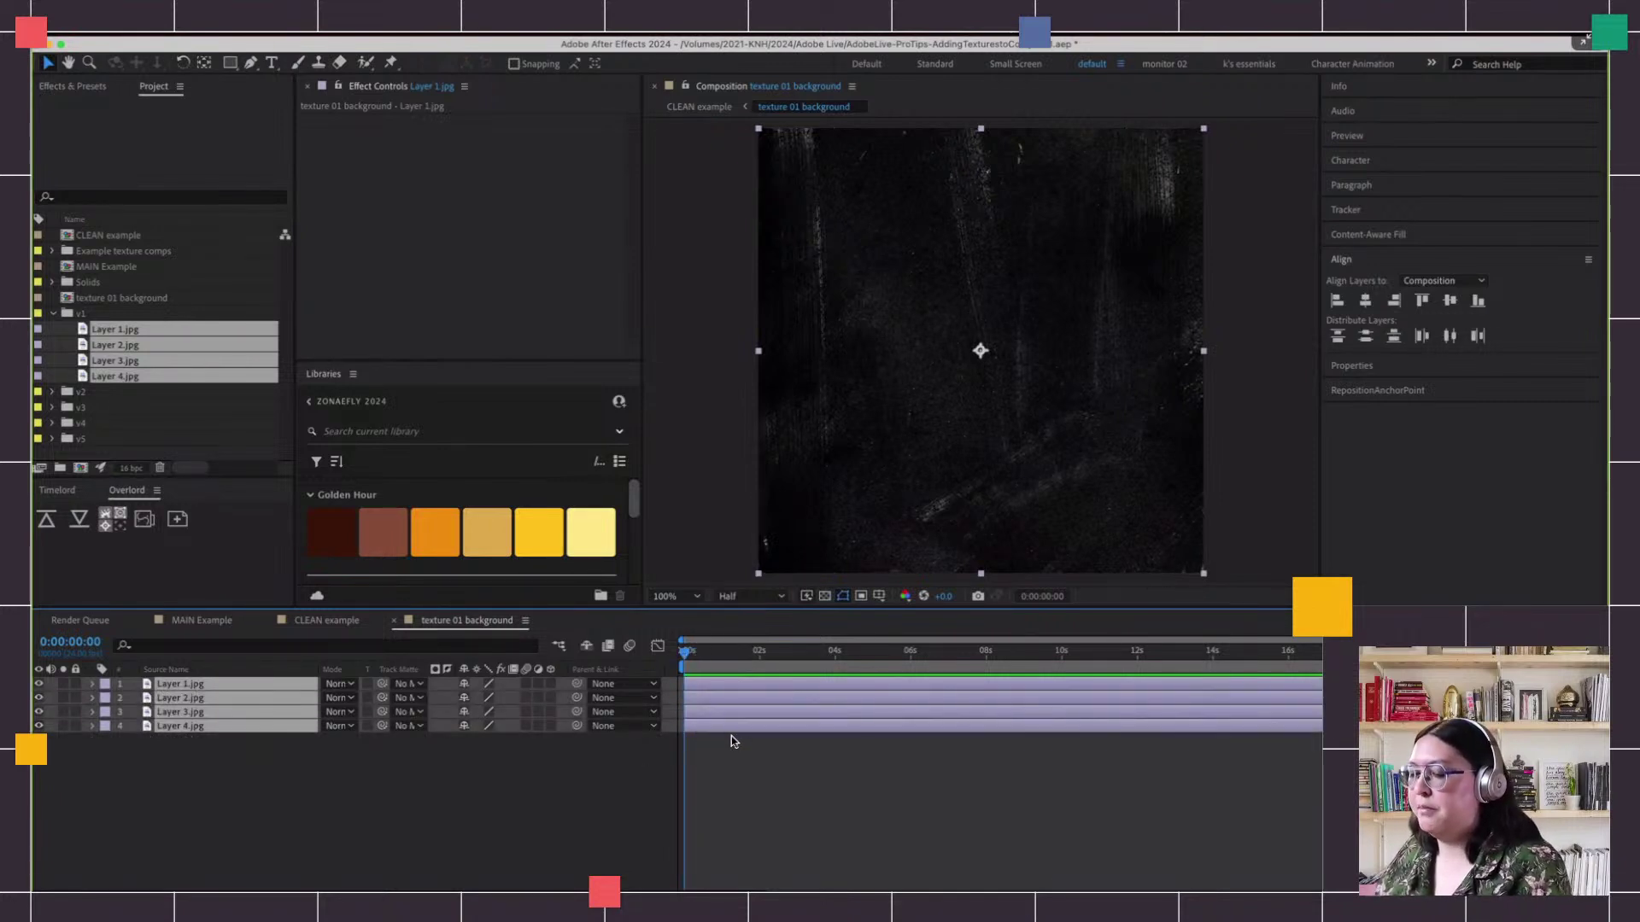
key(t)
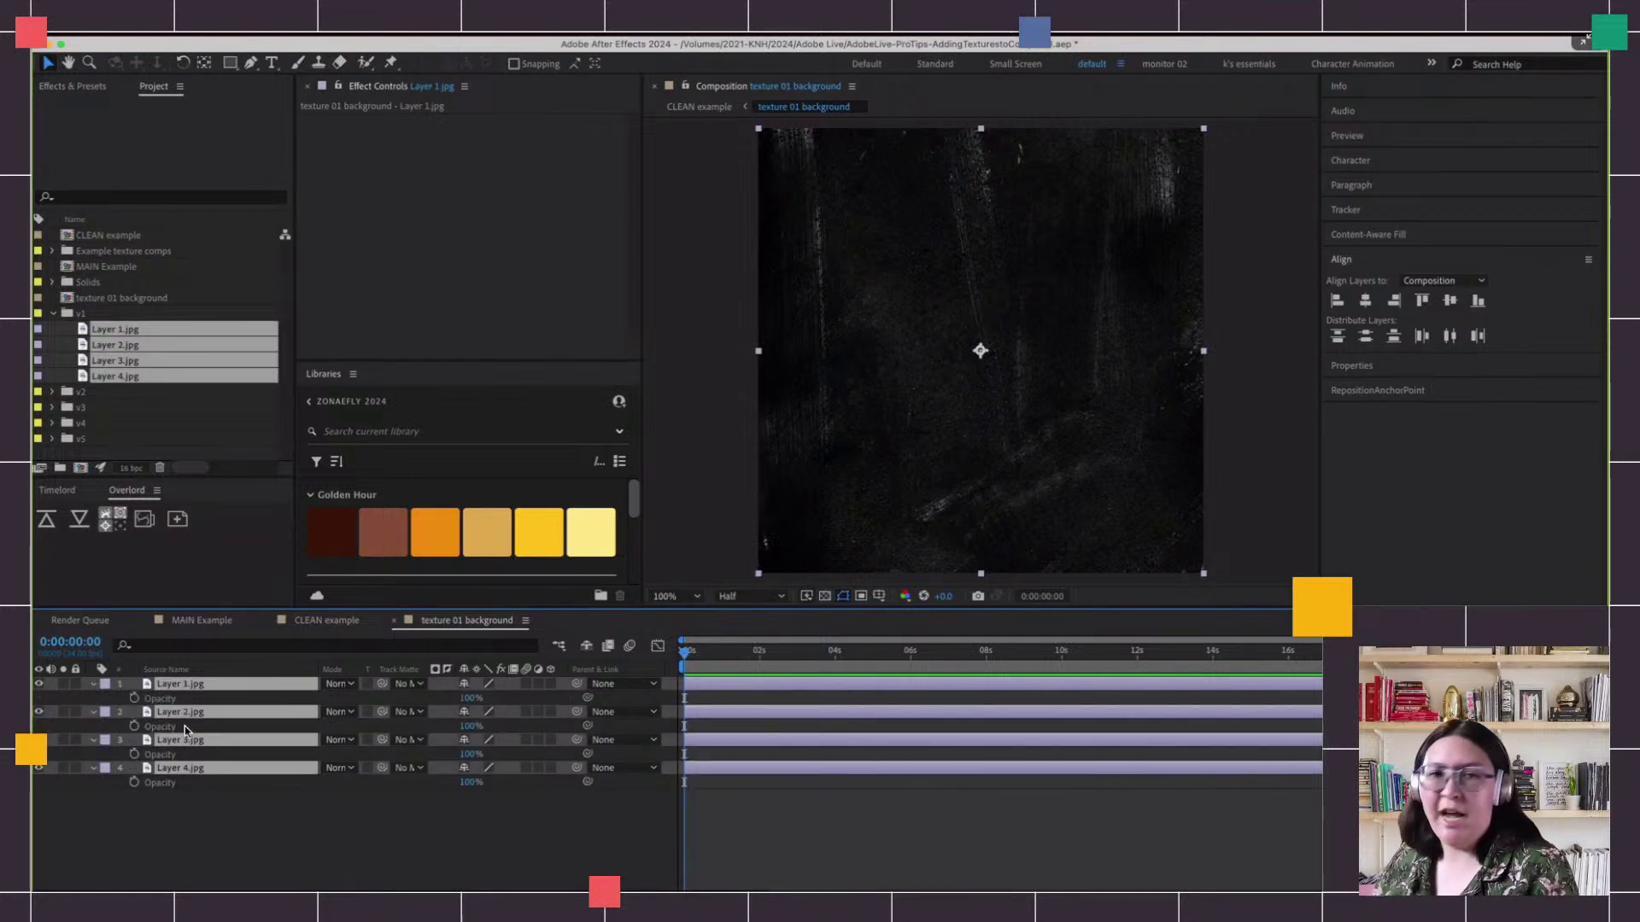
click(134, 698)
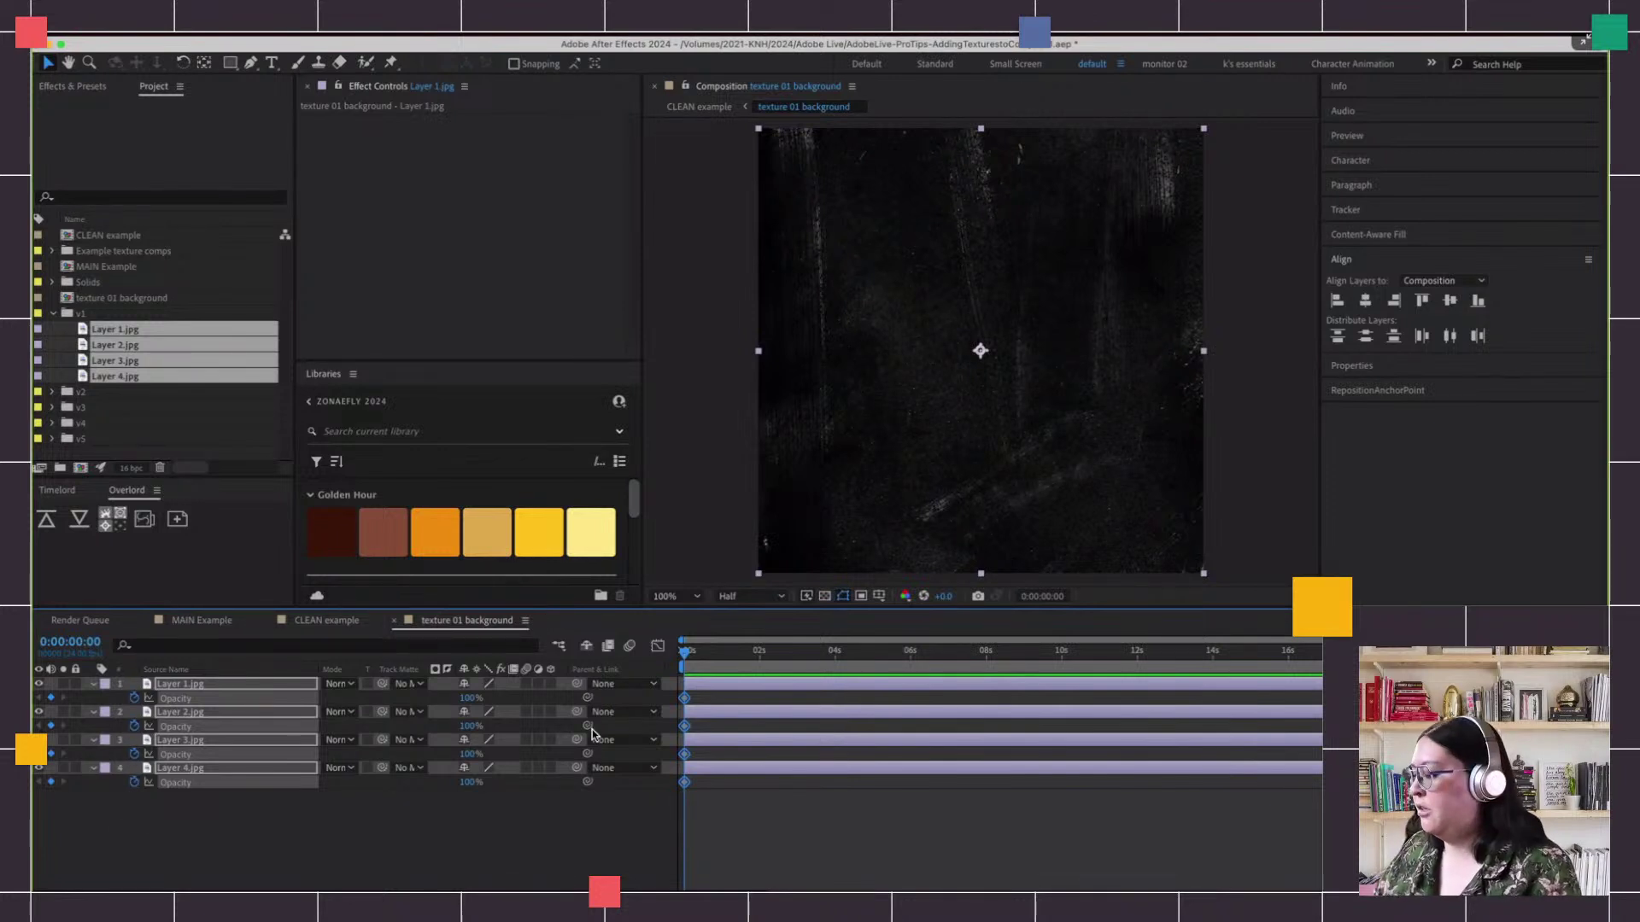
key(Page_Down)
key(Page_Down)
key(Page_Down)
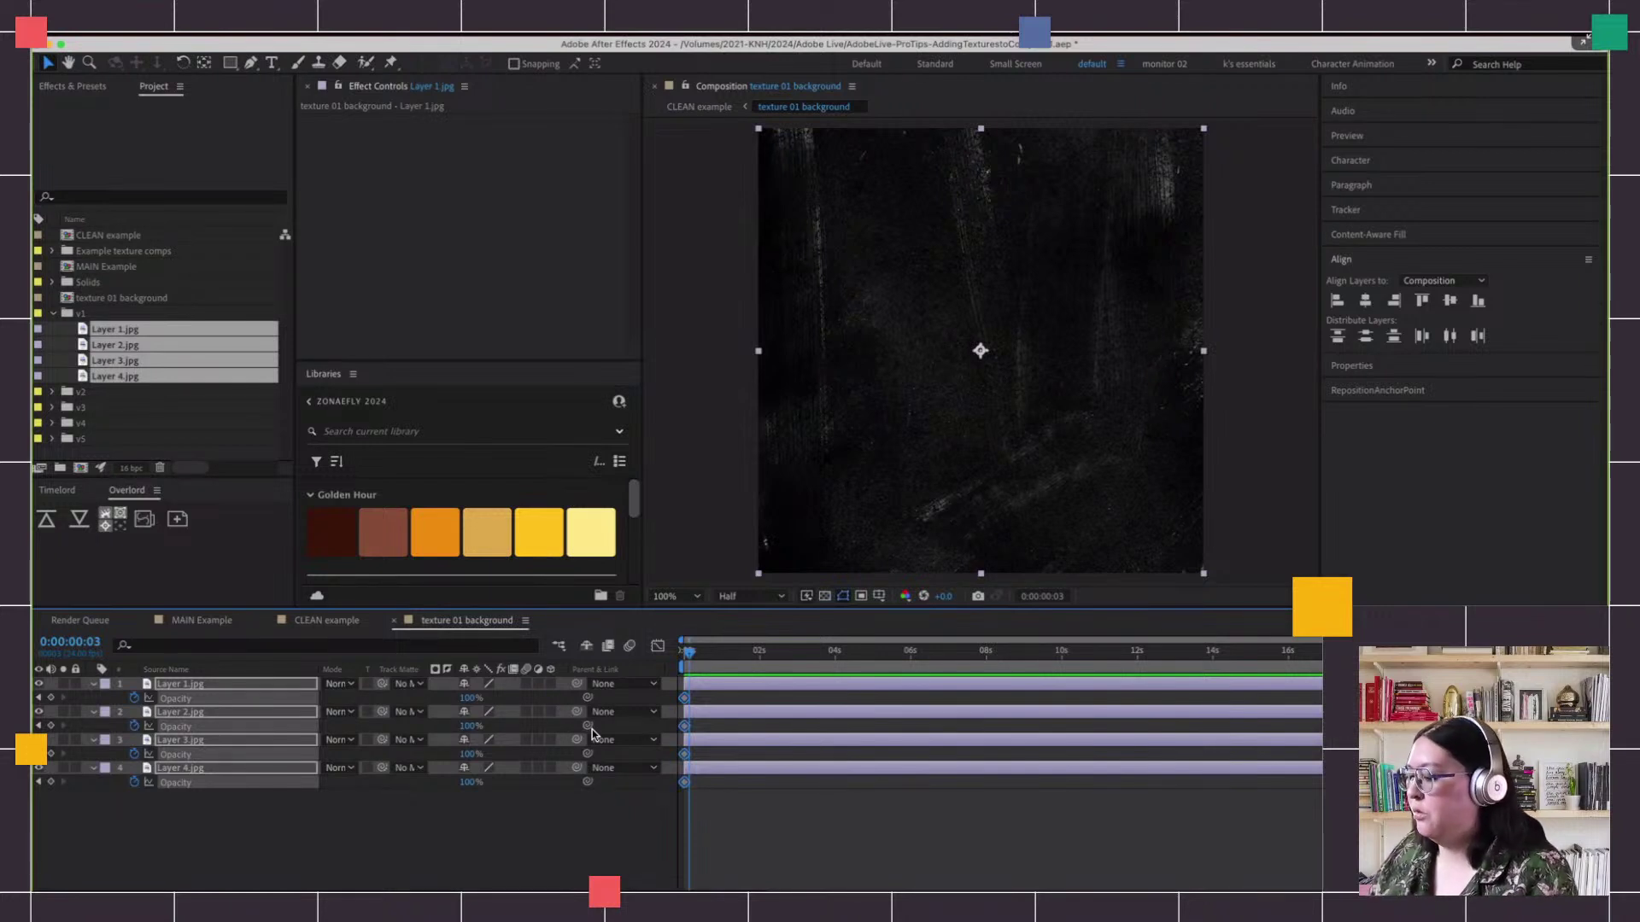
key(Home)
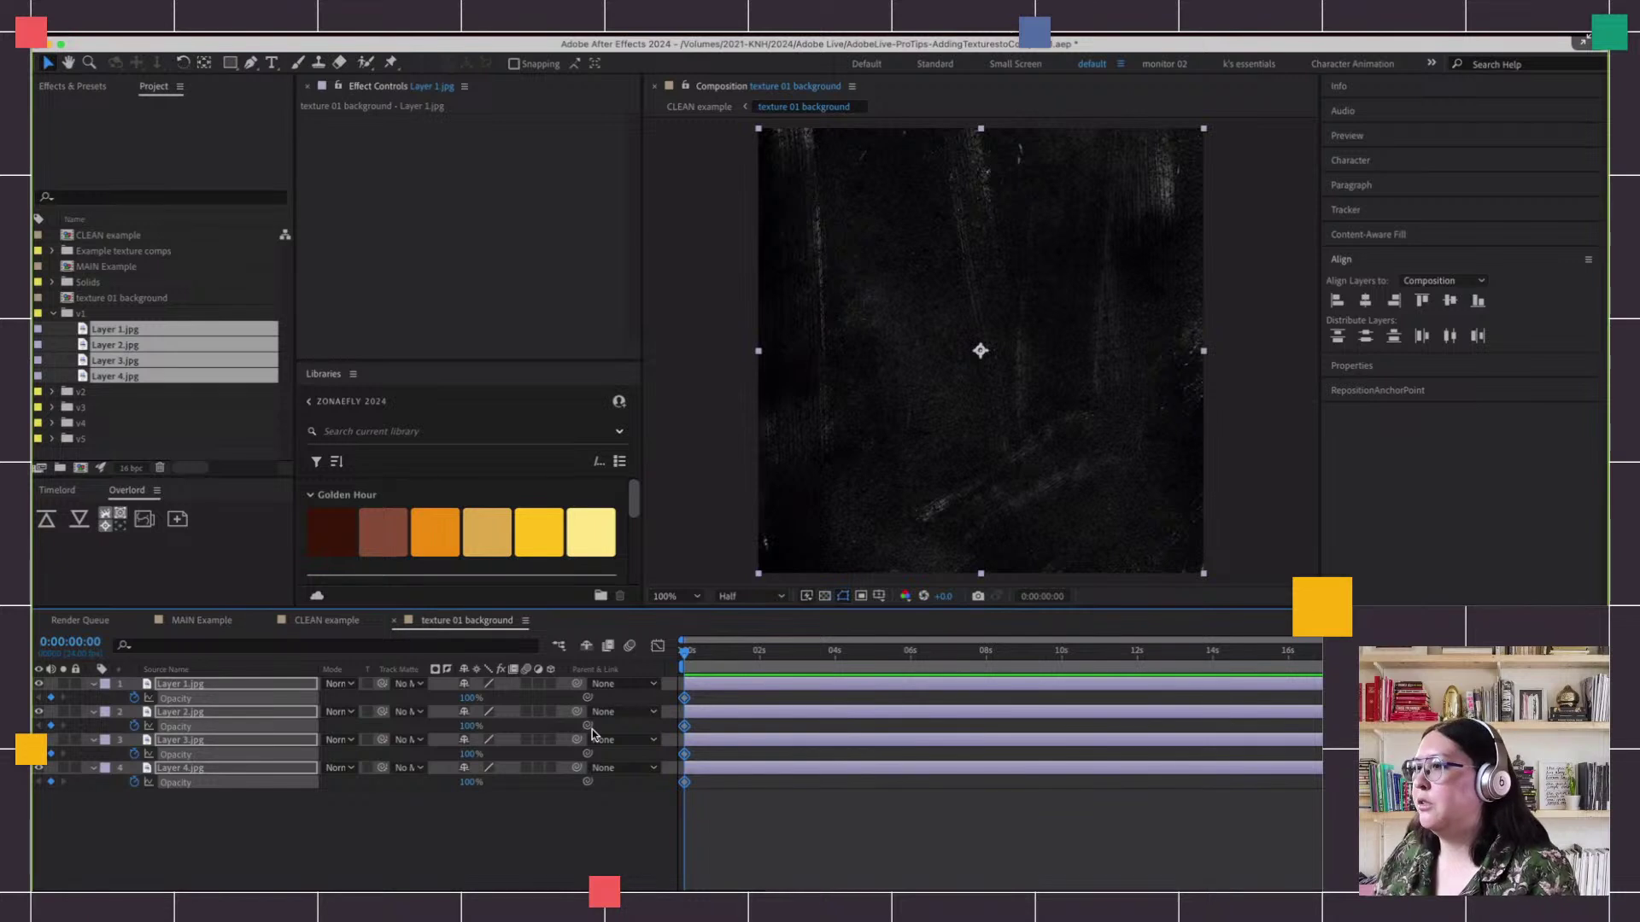
Add an Opacity keyframe to all four texture layers at frame 4
key(Page_Down)
key(Page_Down)
key(Page_Down)
key(Page_Down)
key(equal)
key(equal)
key(equal)
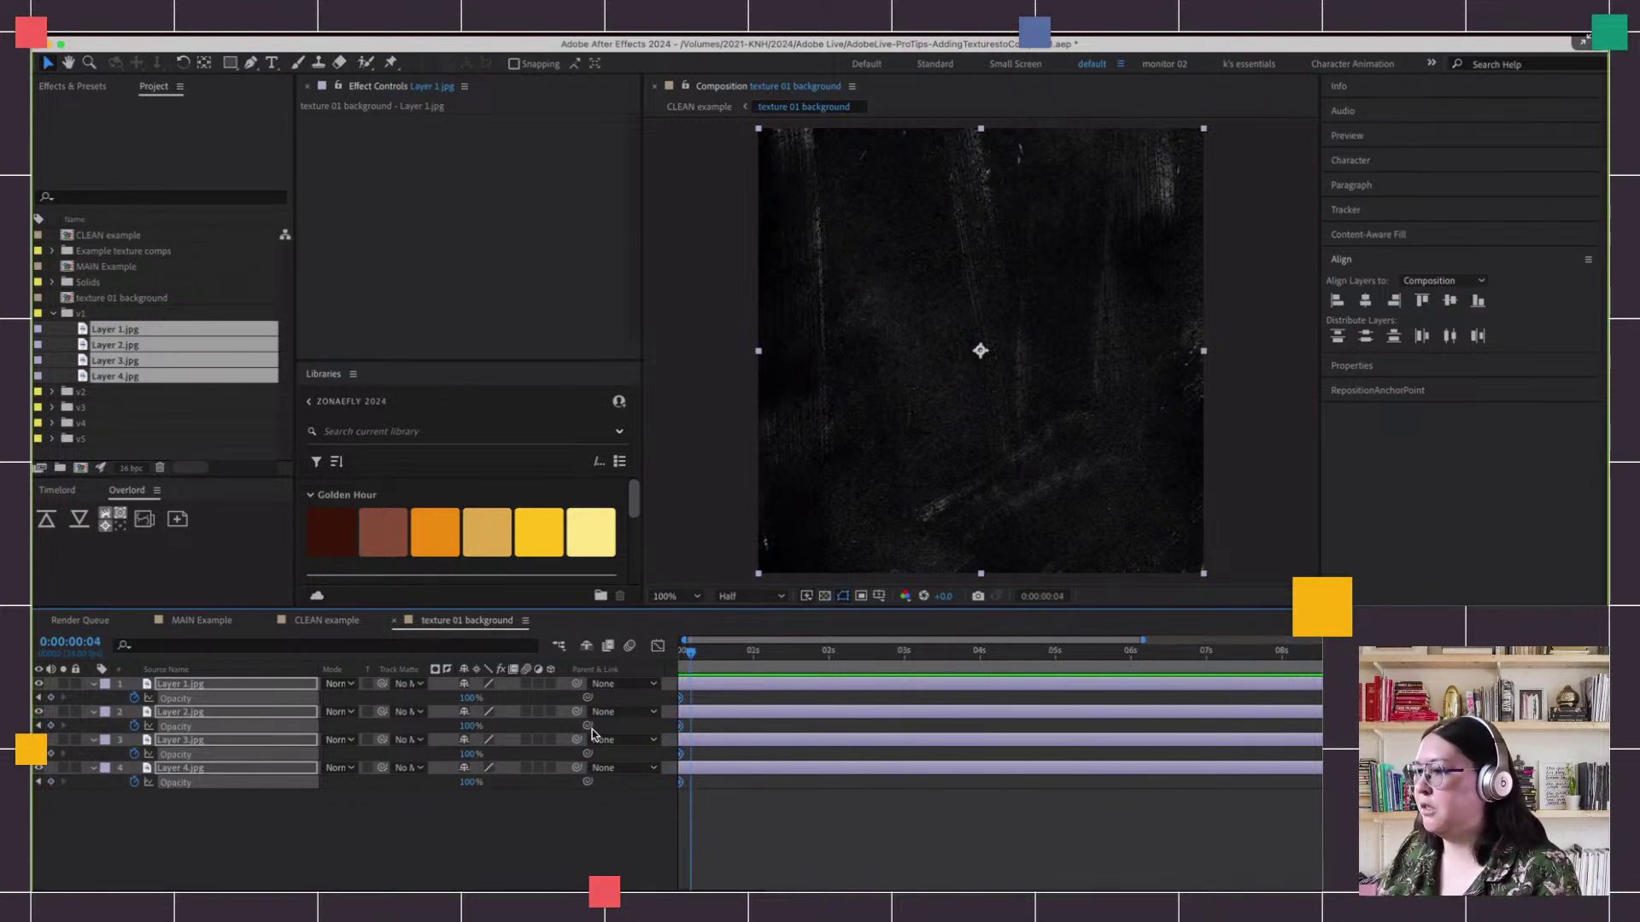
scroll(896, 709, left, 2)
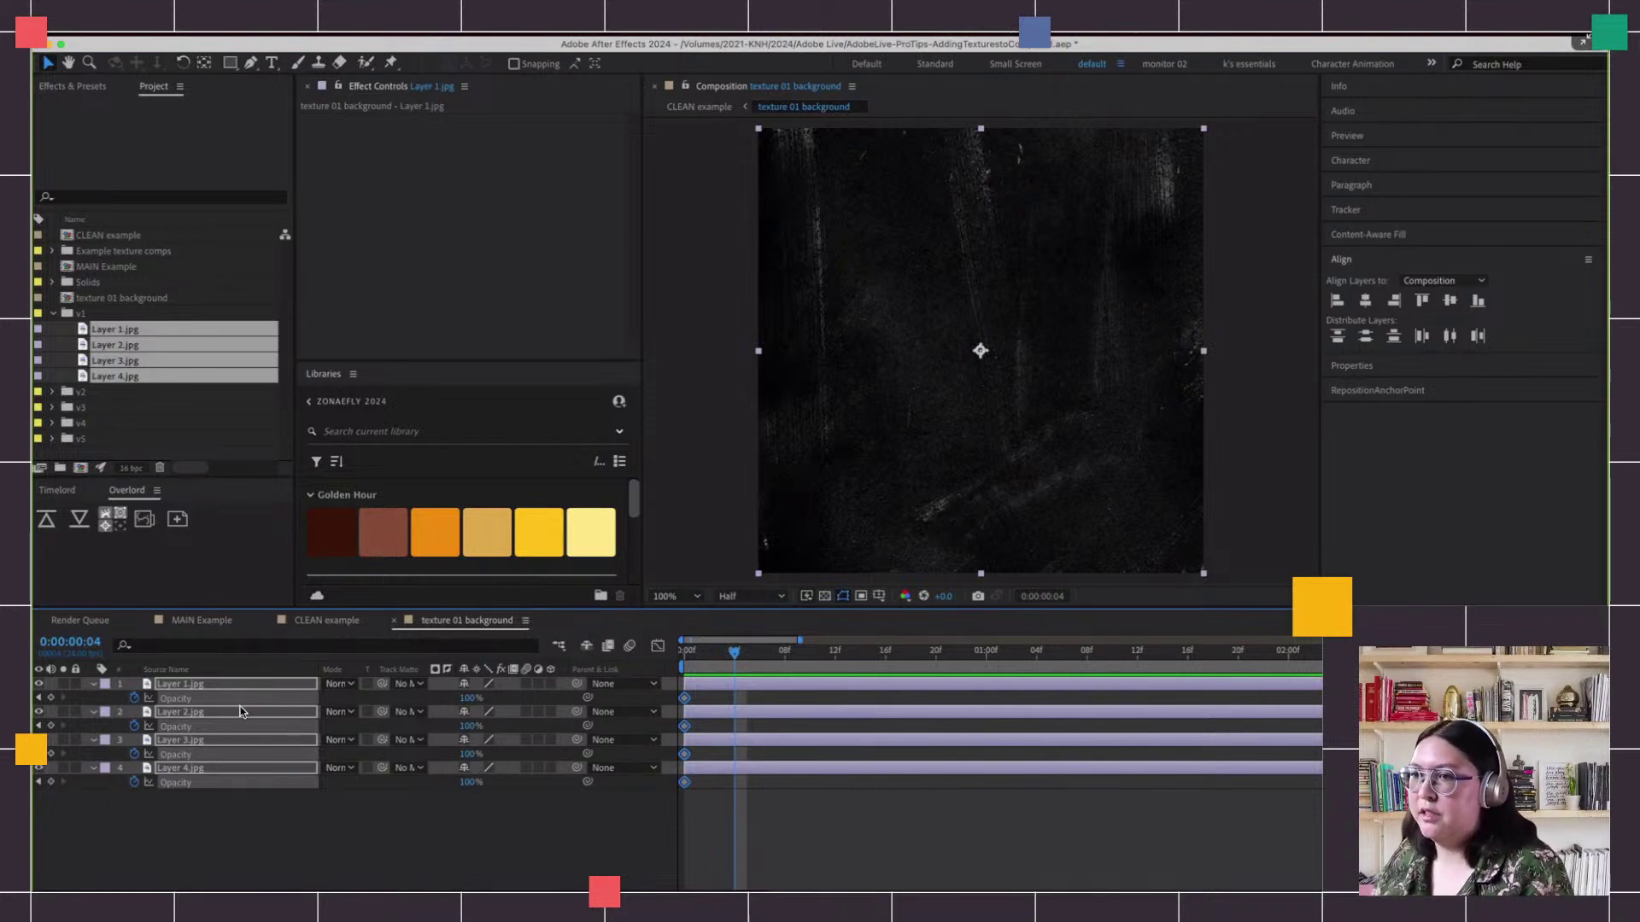
click(51, 698)
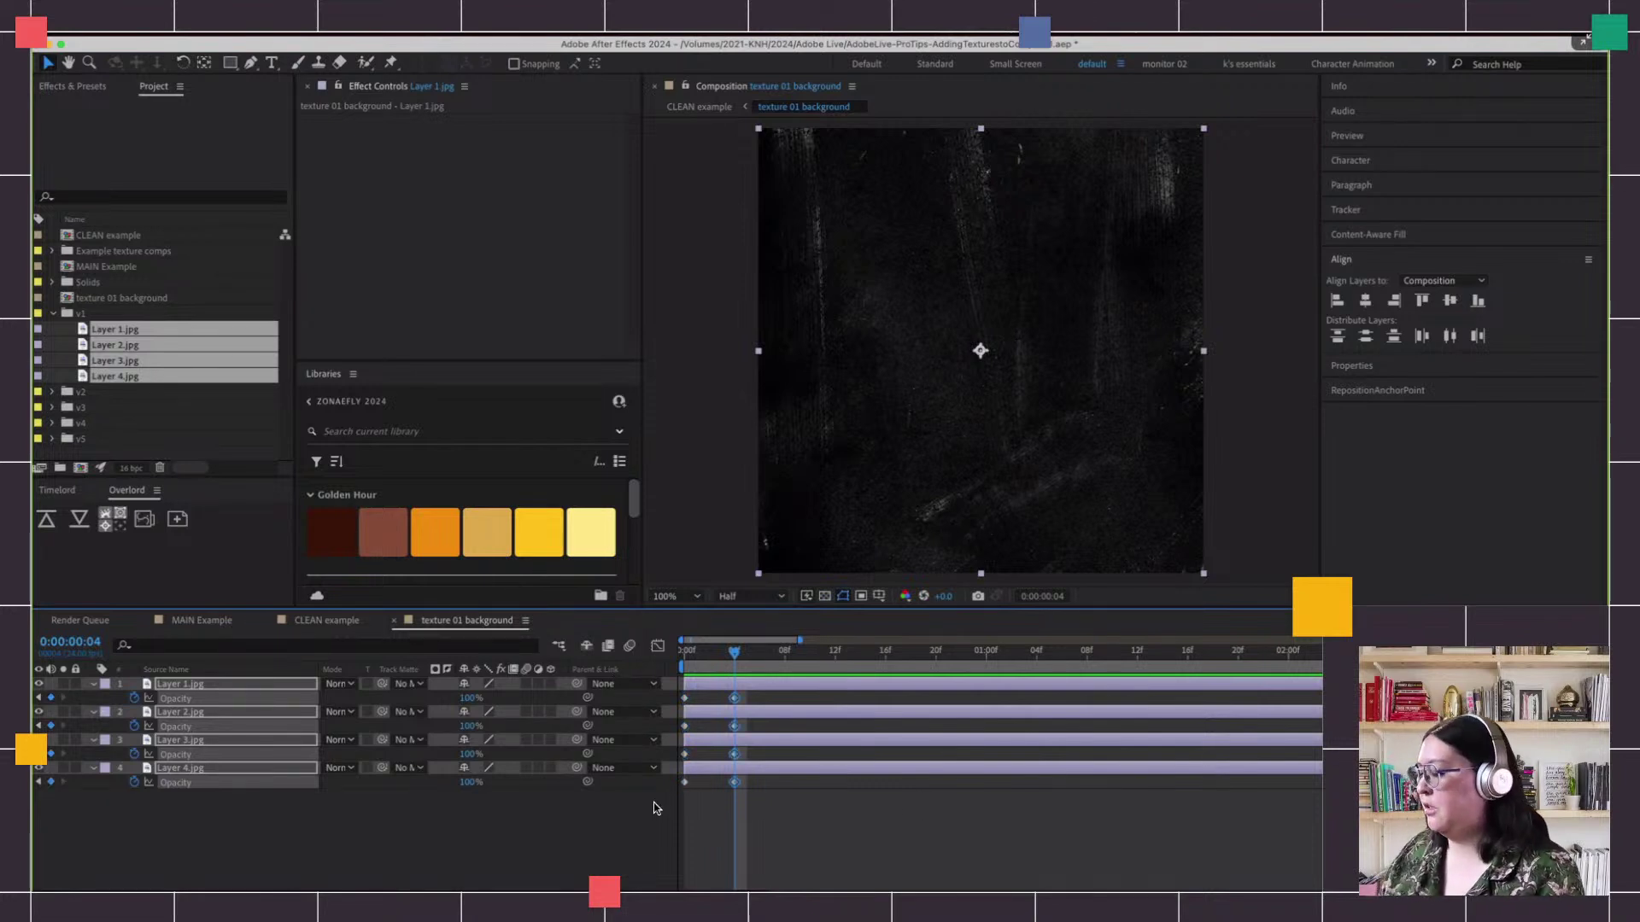
Add another Opacity keyframe to all four texture layers at frame 8
key(Page_Down)
key(Page_Down)
key(Page_Down)
key(Page_Down)
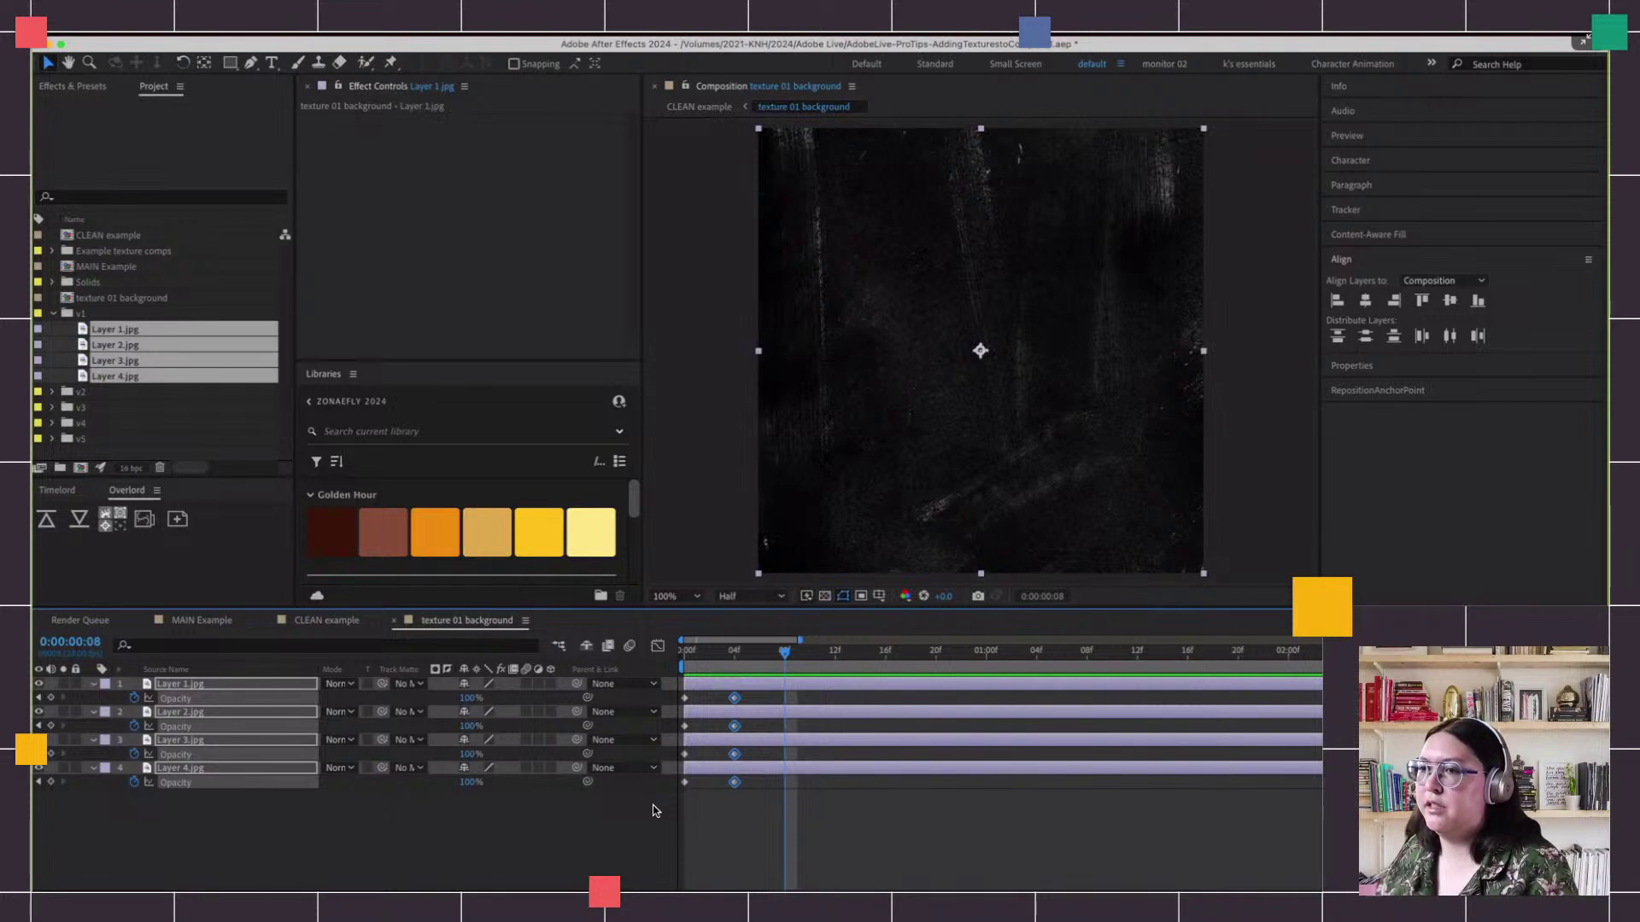
click(53, 699)
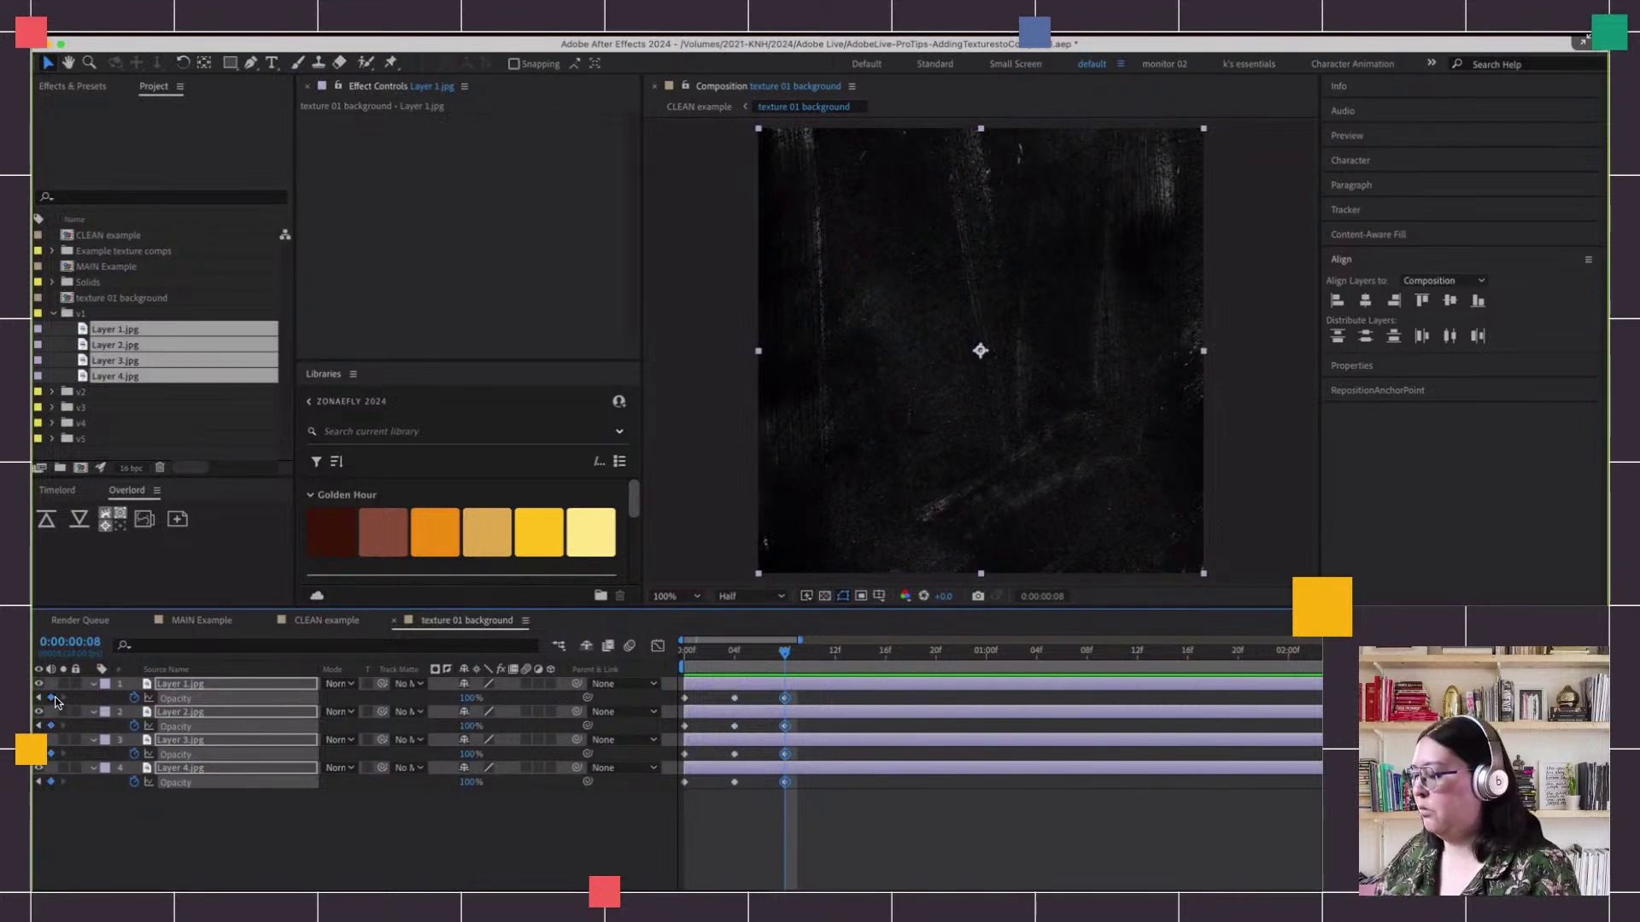
Add an Opacity keyframe to every texture layer at frame 12 and clear the selection
key(Page_Down)
key(Page_Down)
key(Page_Down)
key(Page_Down)
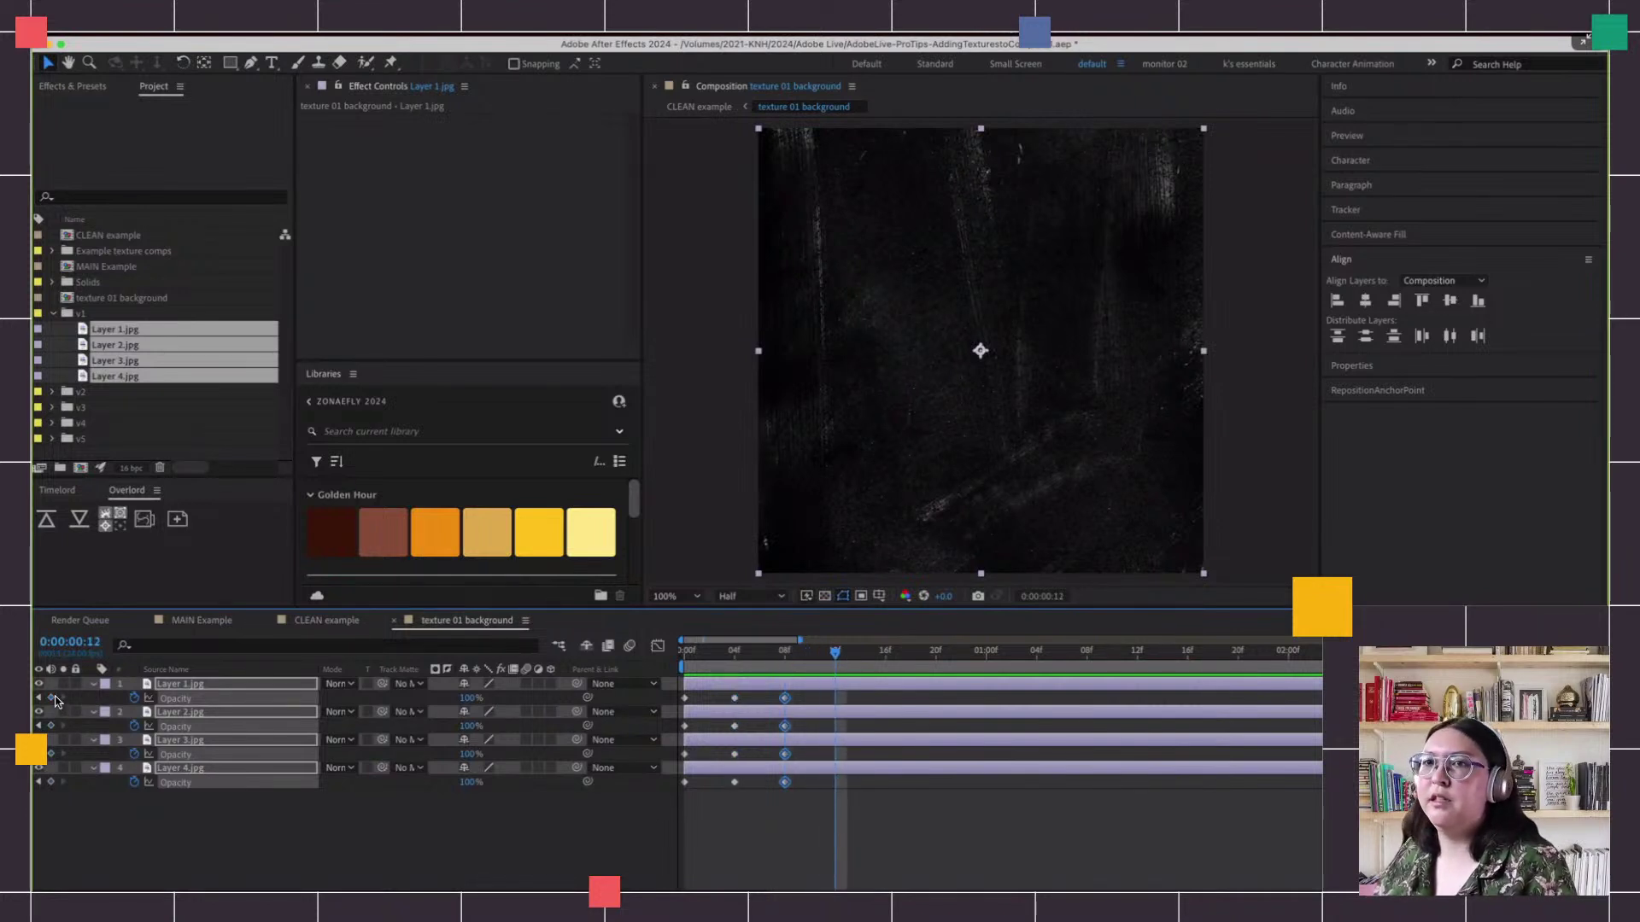
click(53, 699)
drag(869, 827, 704, 695)
click(995, 849)
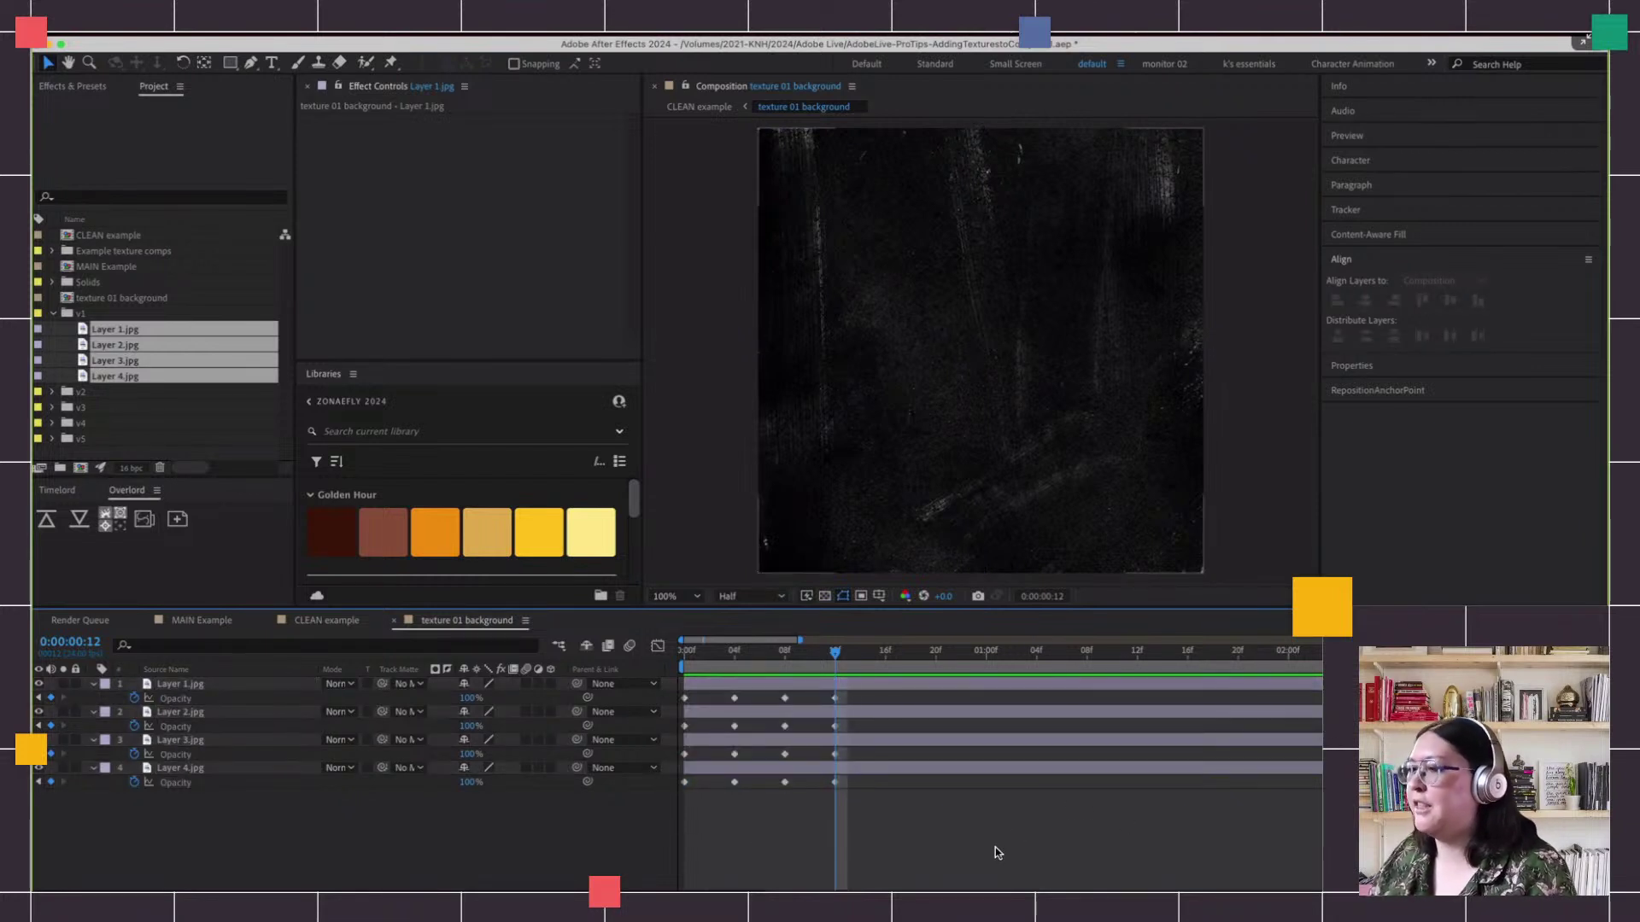
Add a final Opacity keyframe to all four texture layers at frame 16
key(Page_Down)
key(Page_Down)
key(Page_Down)
key(Page_Down)
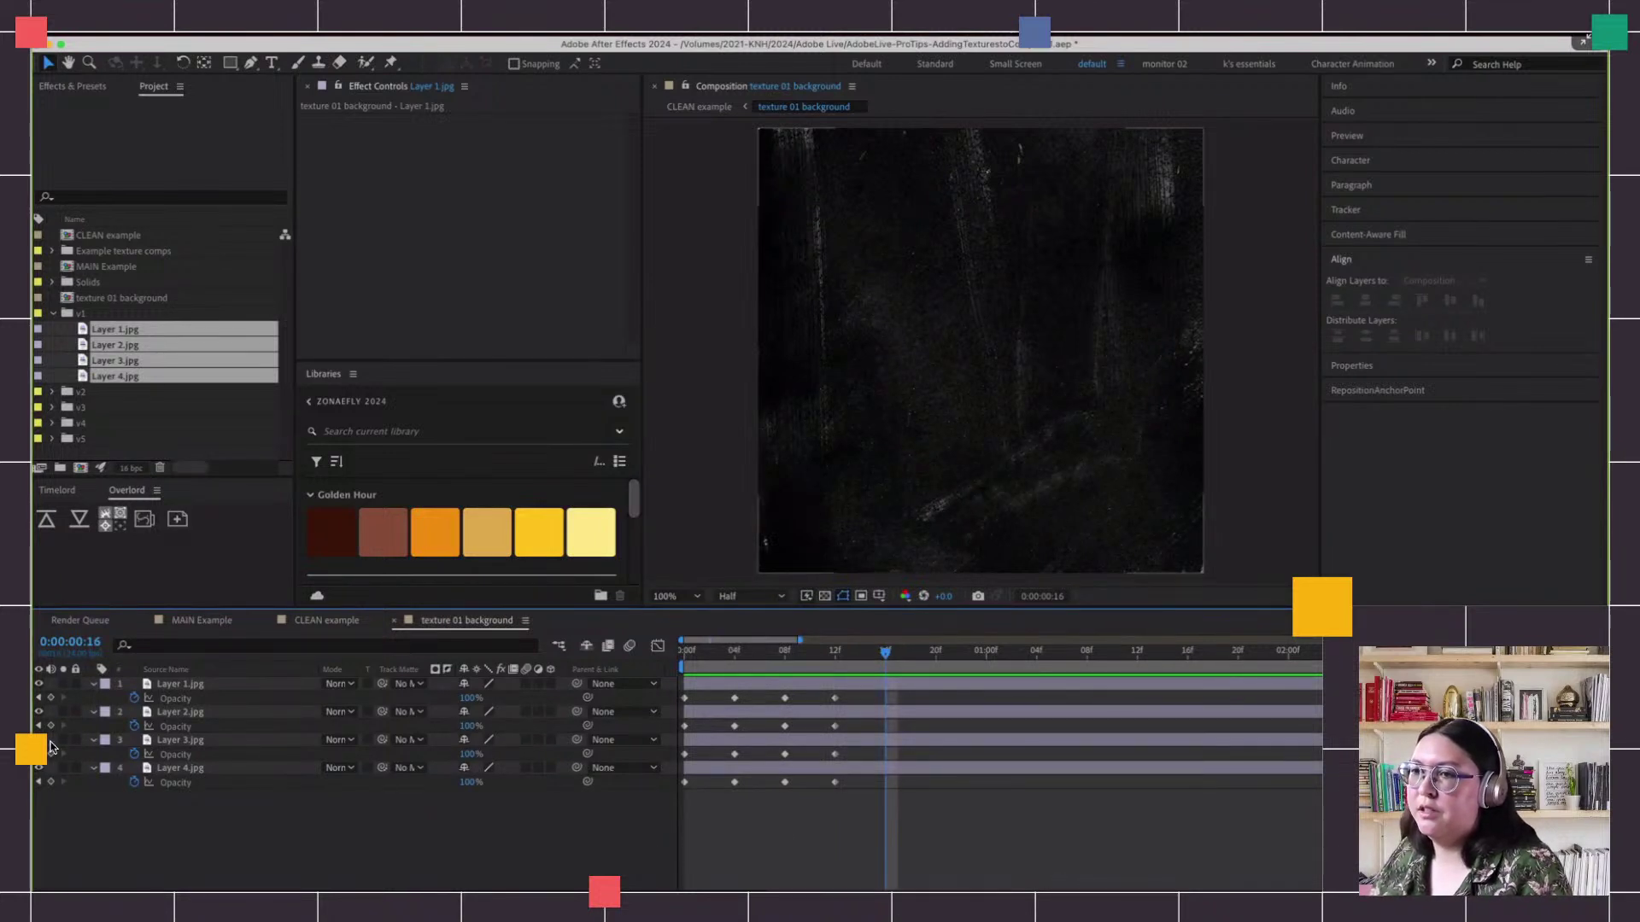
drag(48, 701, 50, 782)
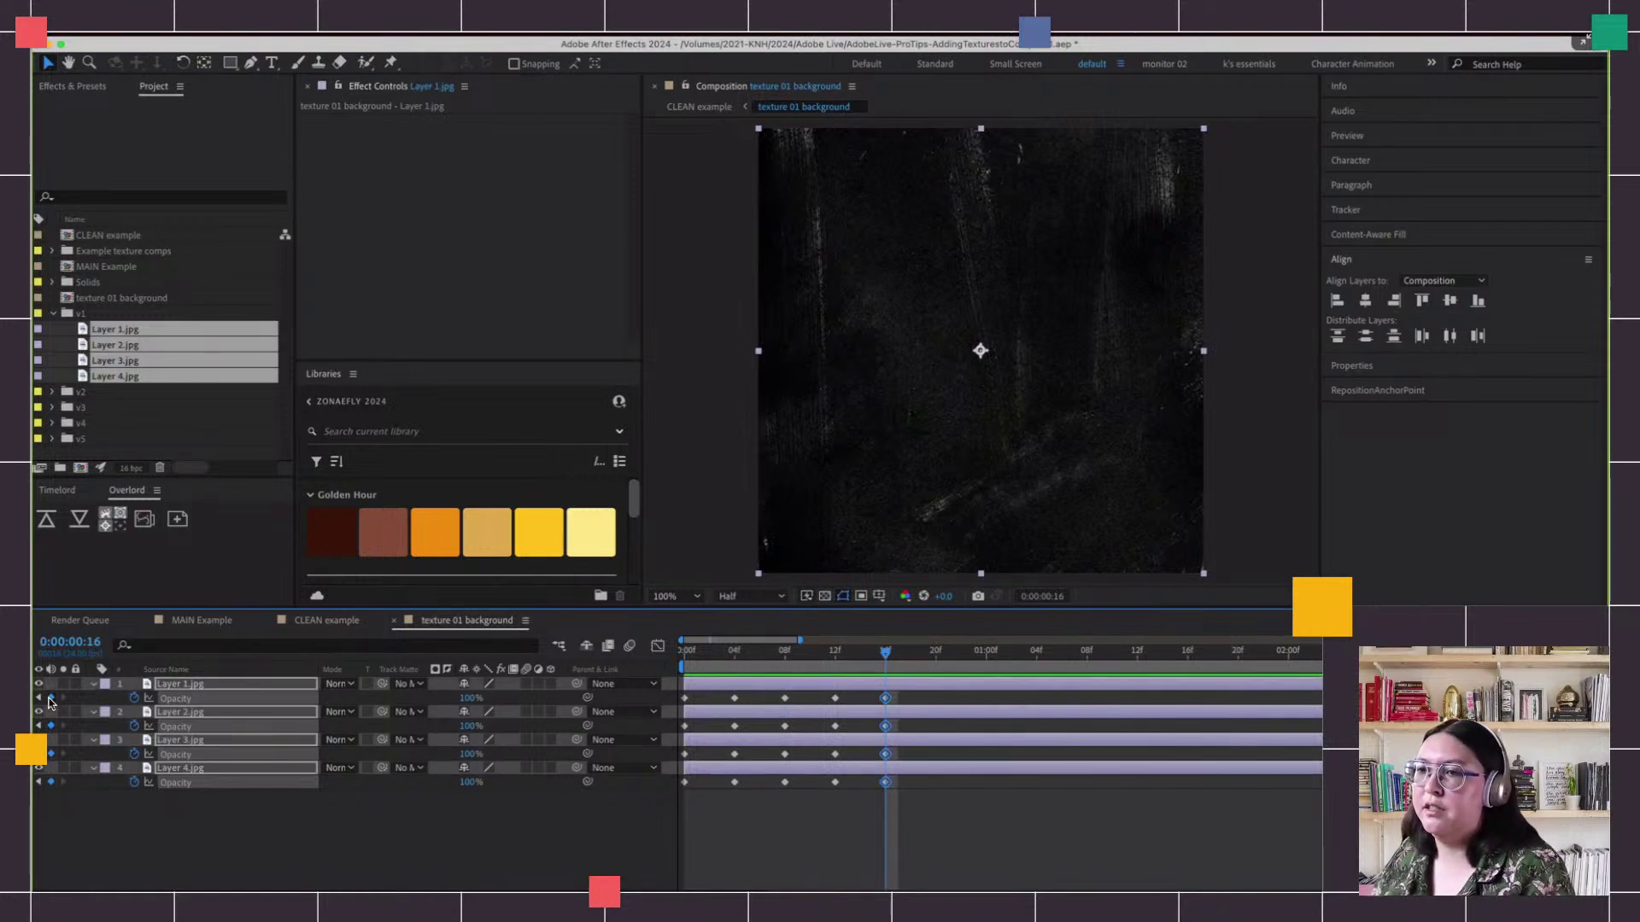
Convert all the Opacity keyframes on the four texture layers to hold keyframes
drag(942, 815, 666, 668)
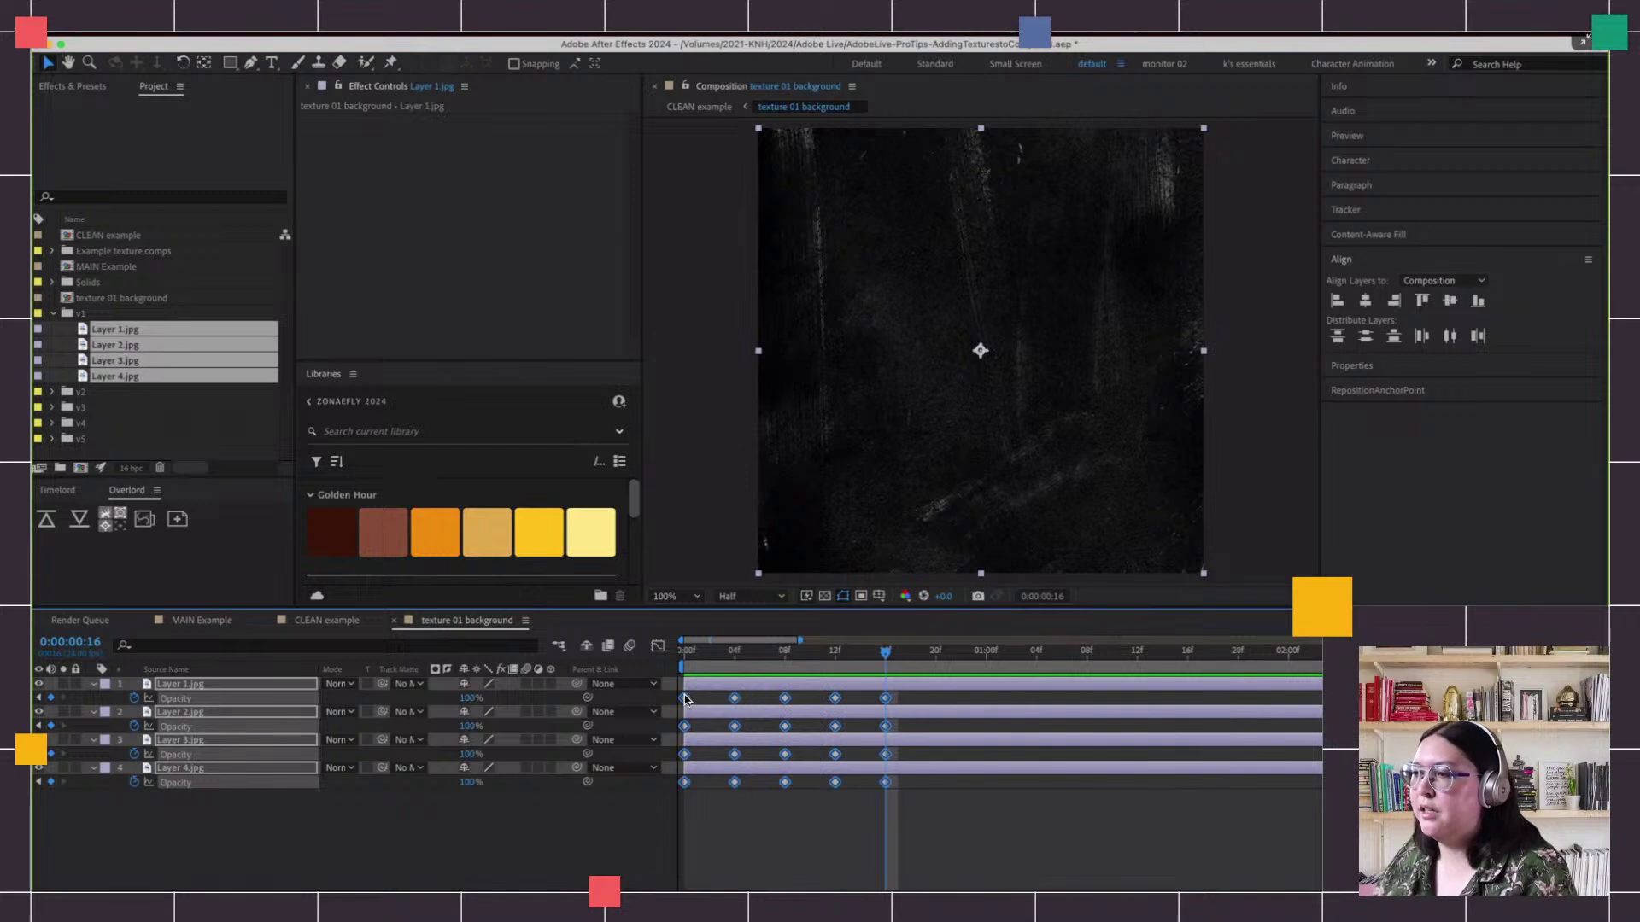
right_click(685, 699)
click(766, 819)
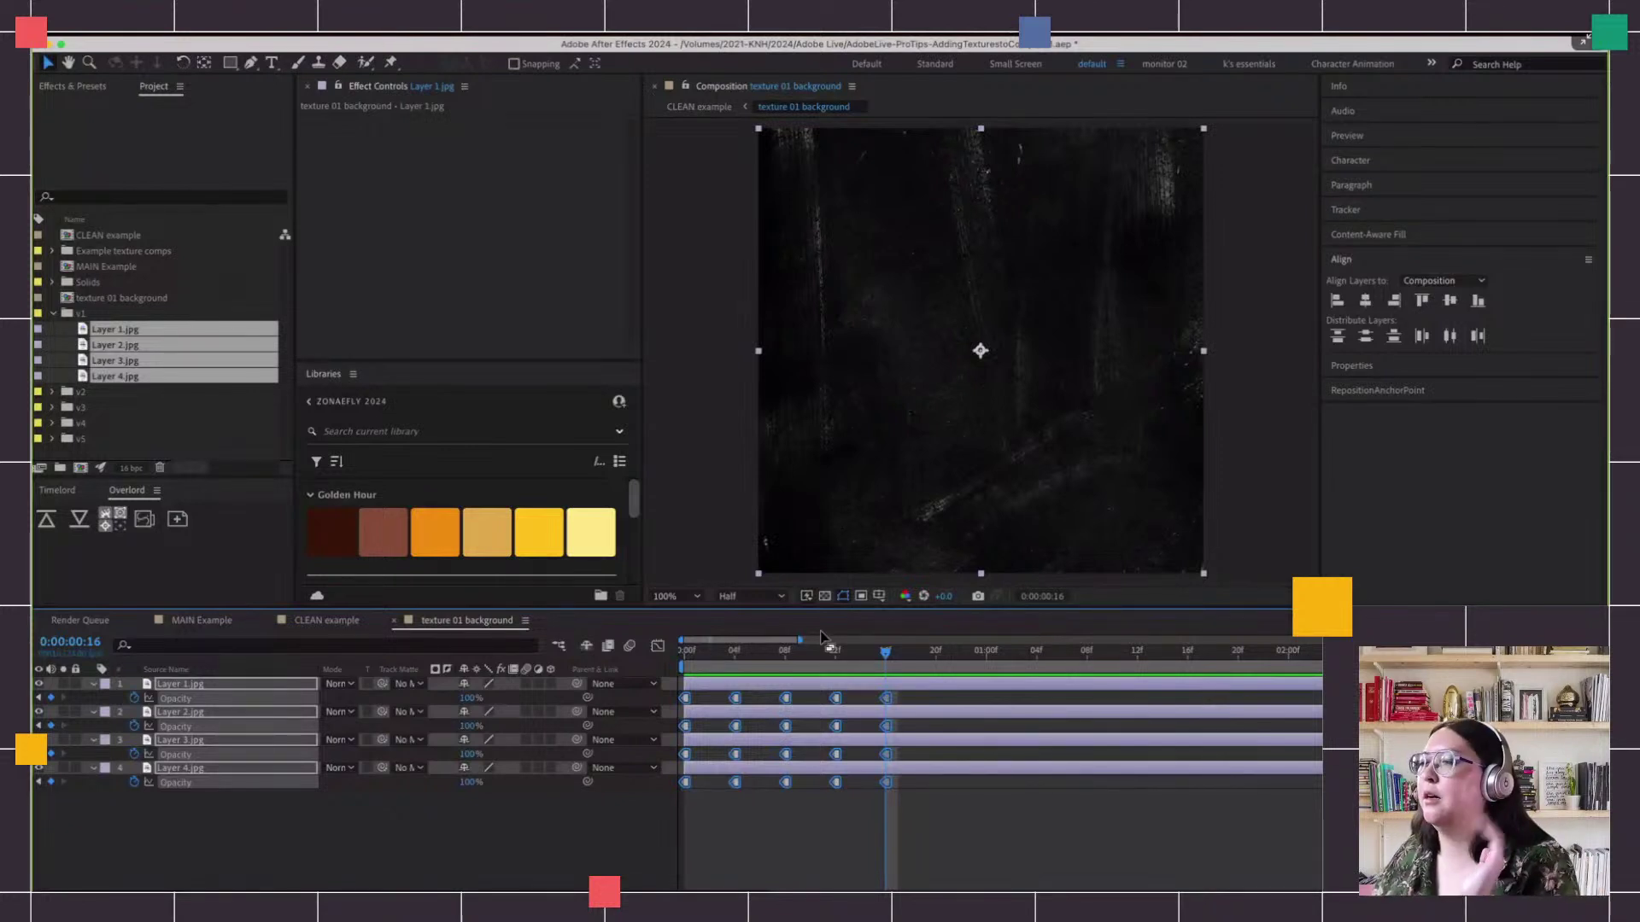
Return to frame 0 and set all selected Opacity keyframes on the four texture layers to 0%
mouse_move(726, 664)
mouse_down()
mouse_move(684, 666)
mouse_move(715, 678)
mouse_up()
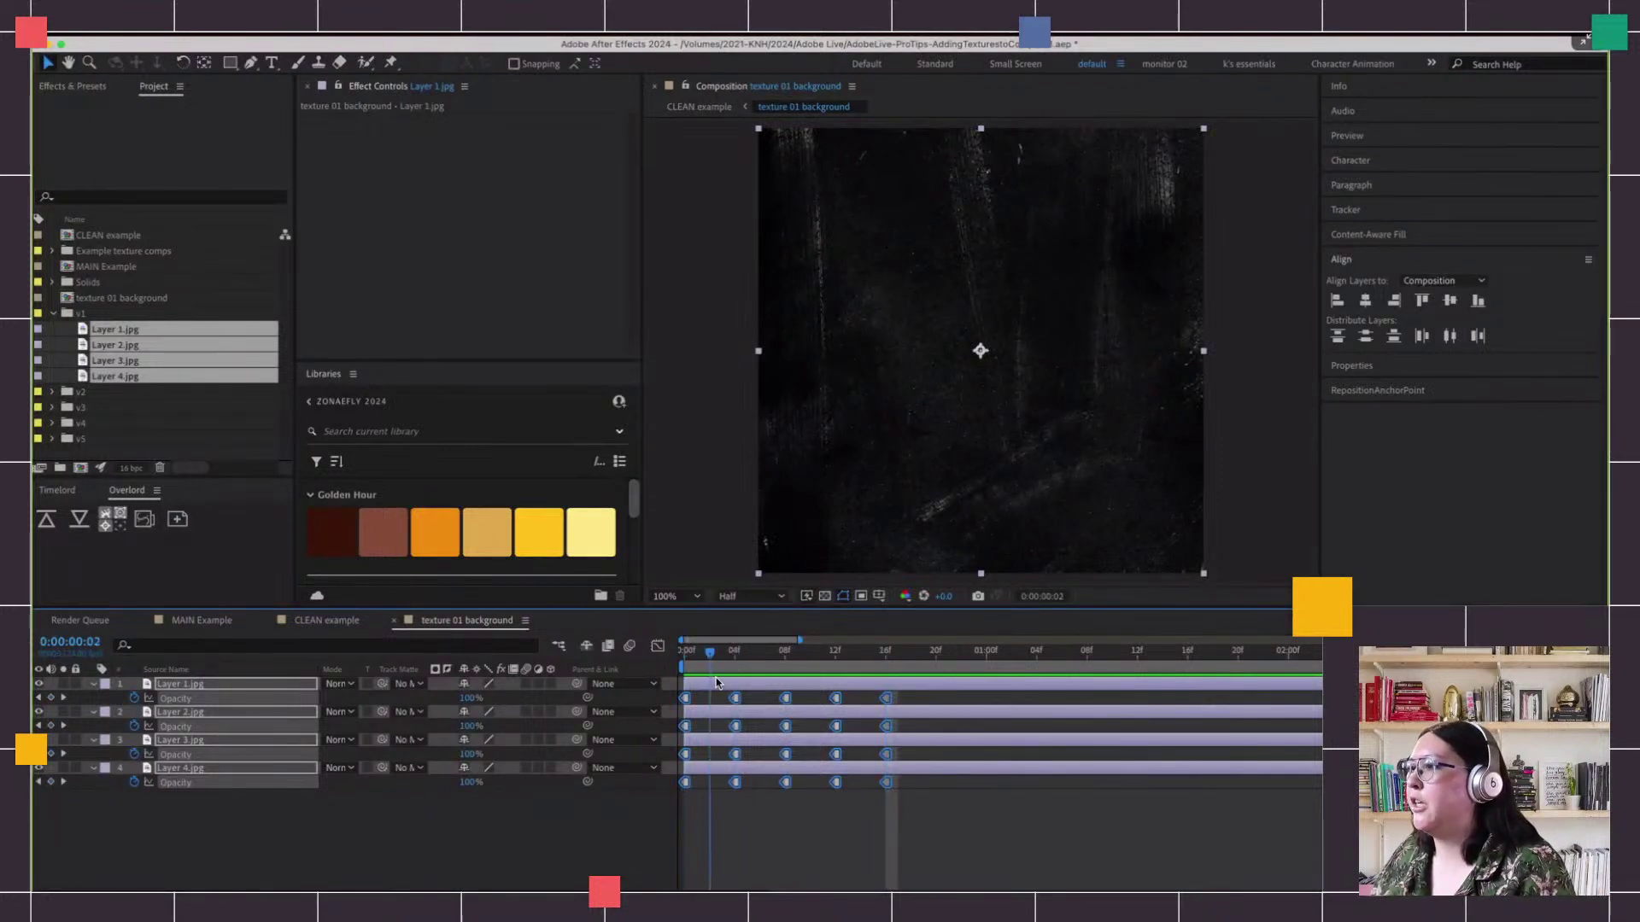
click(945, 843)
drag(934, 843, 683, 701)
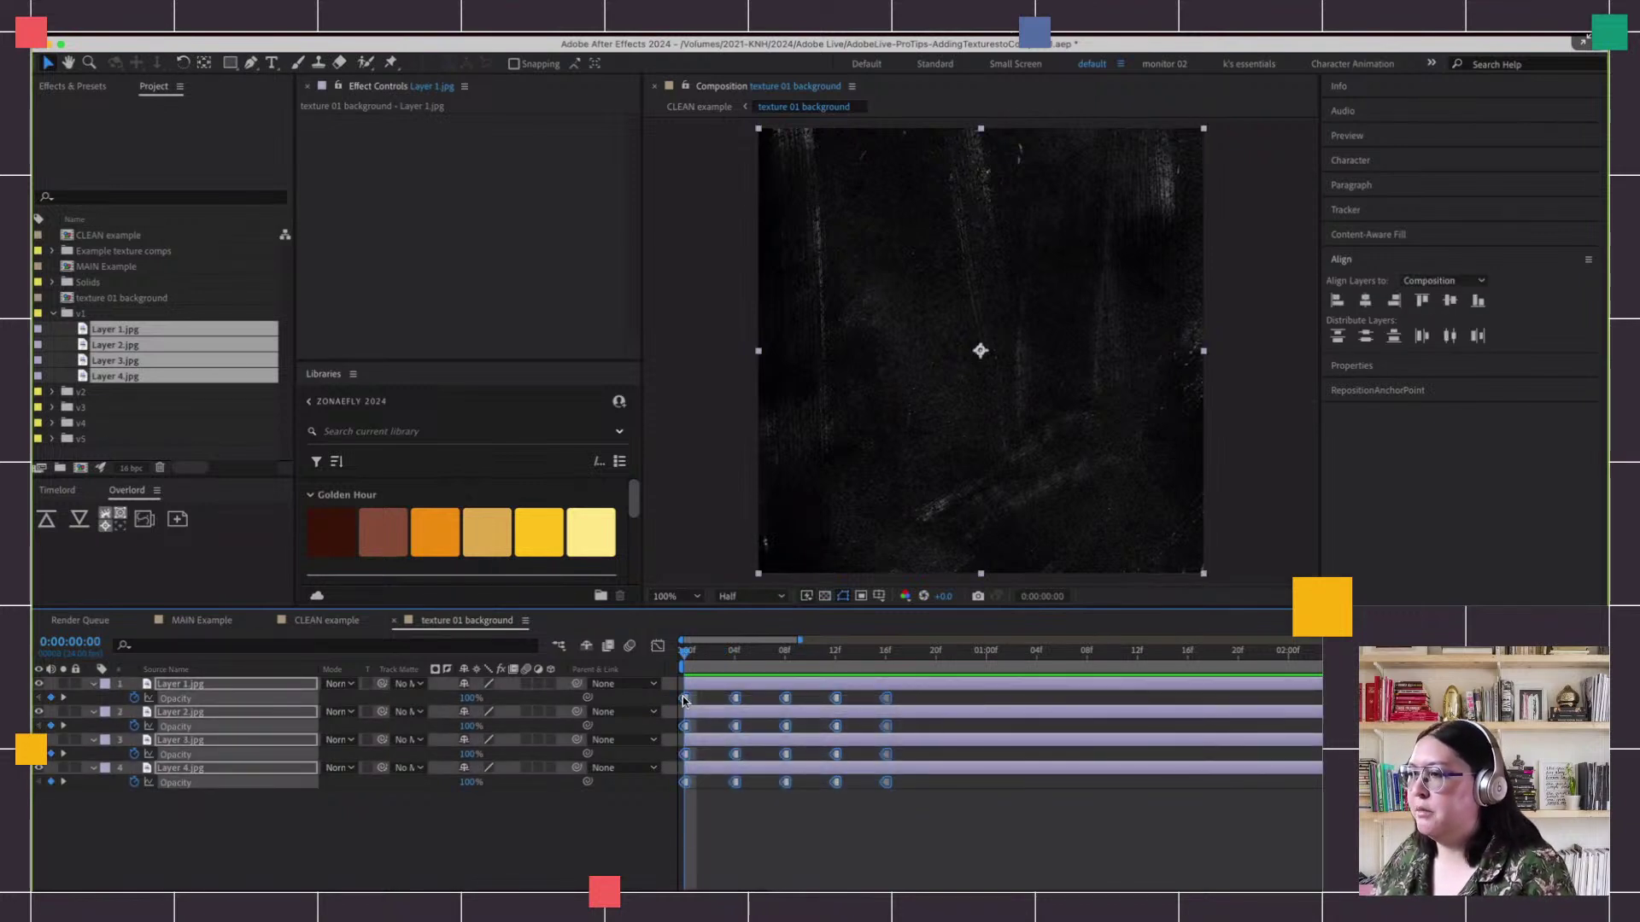
click(470, 699)
text(0)
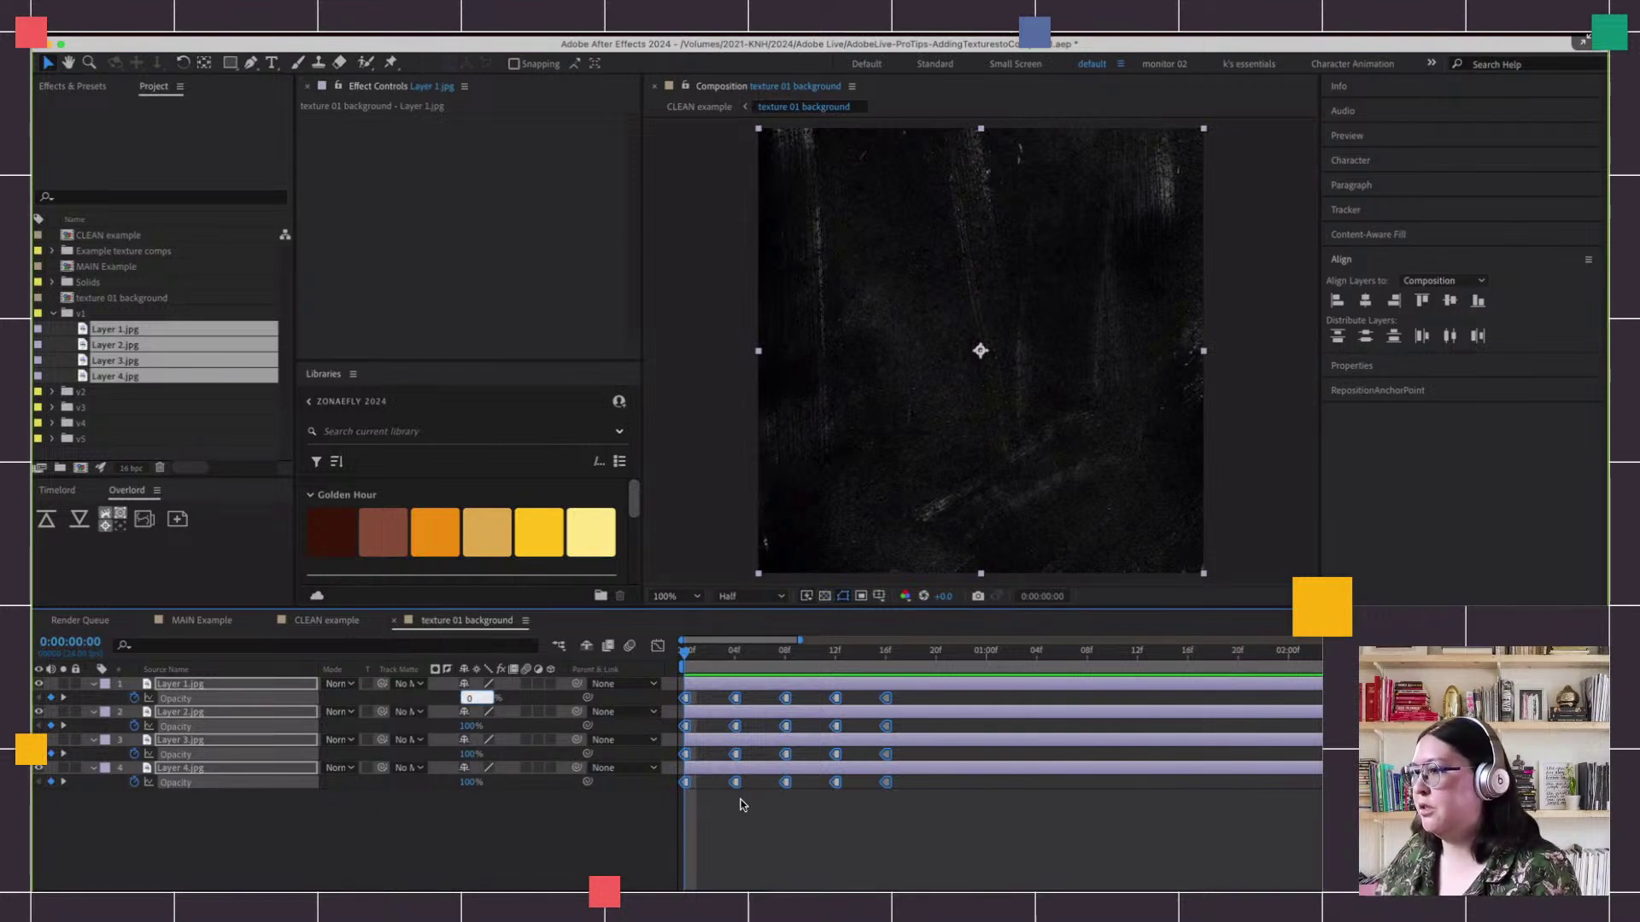
click(783, 833)
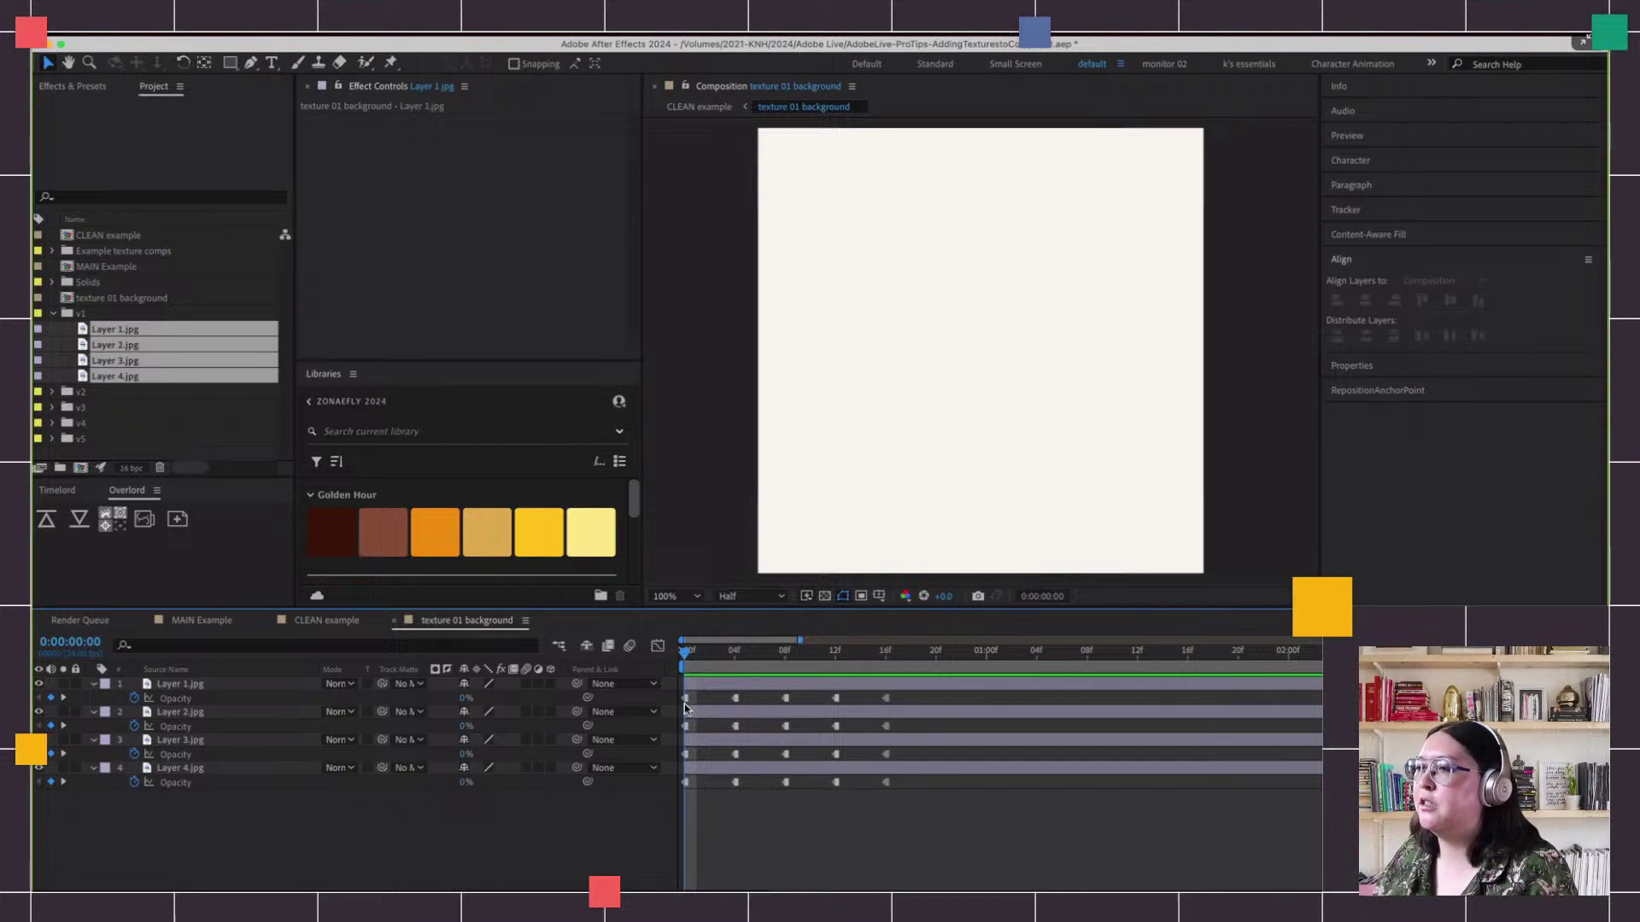
Set the Opacity keyframe of Layer 1.jpg at frame 0 to 100%
click(685, 699)
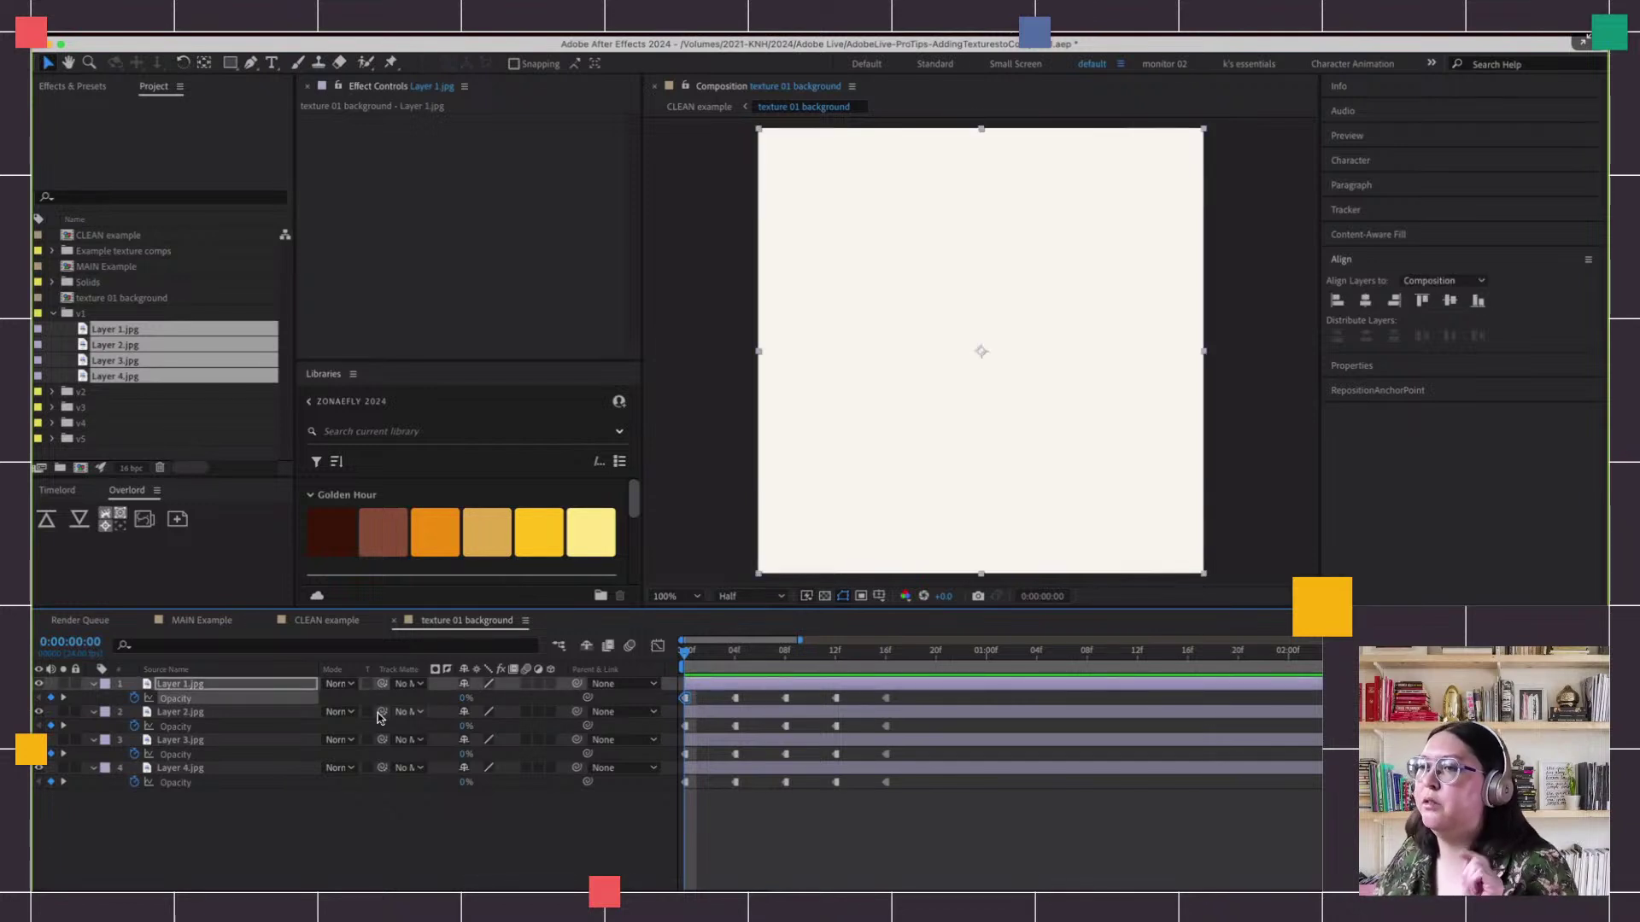
click(464, 698)
text(100)
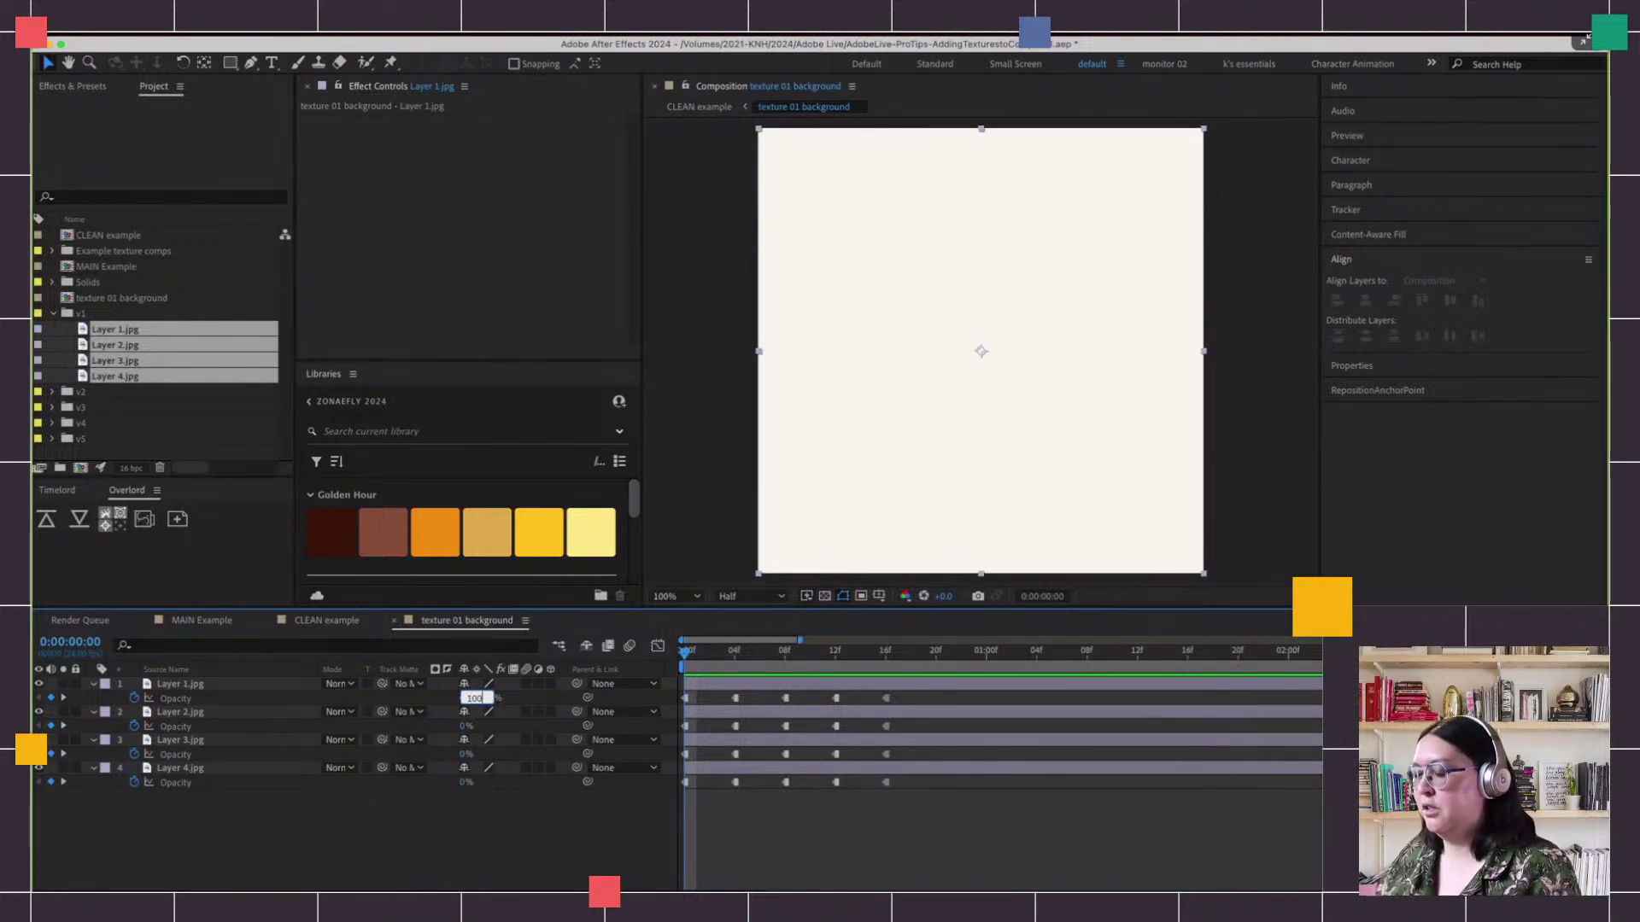
key(Return)
Go to the keyframe at frame 4 and set the Opacity of Layer 2.jpg to 100%
key(k)
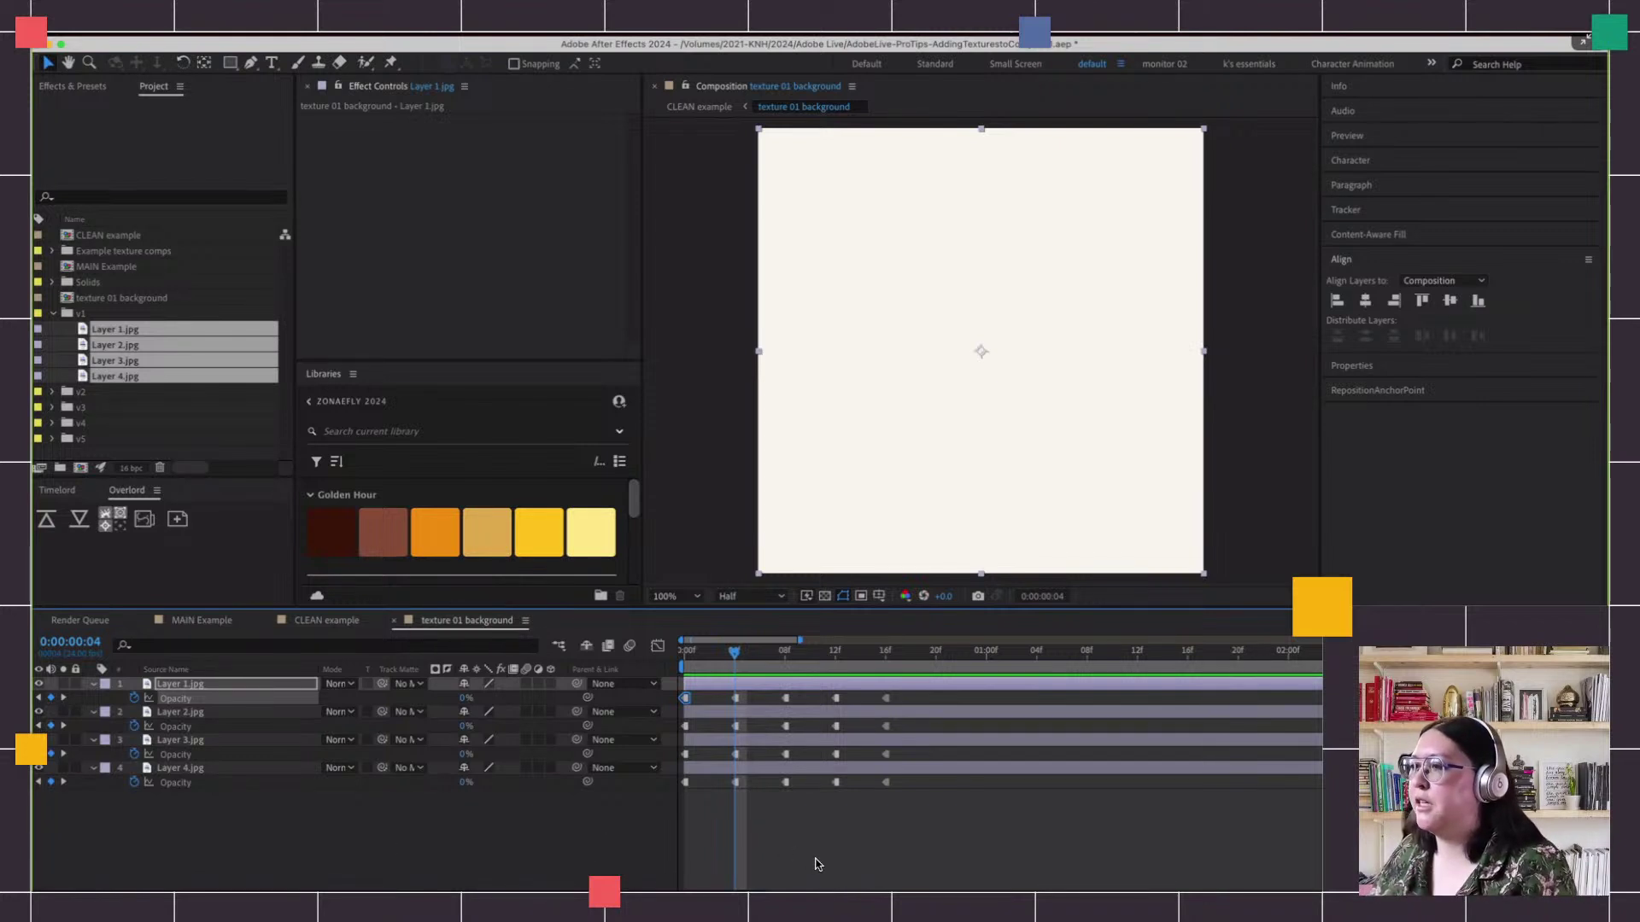
click(733, 727)
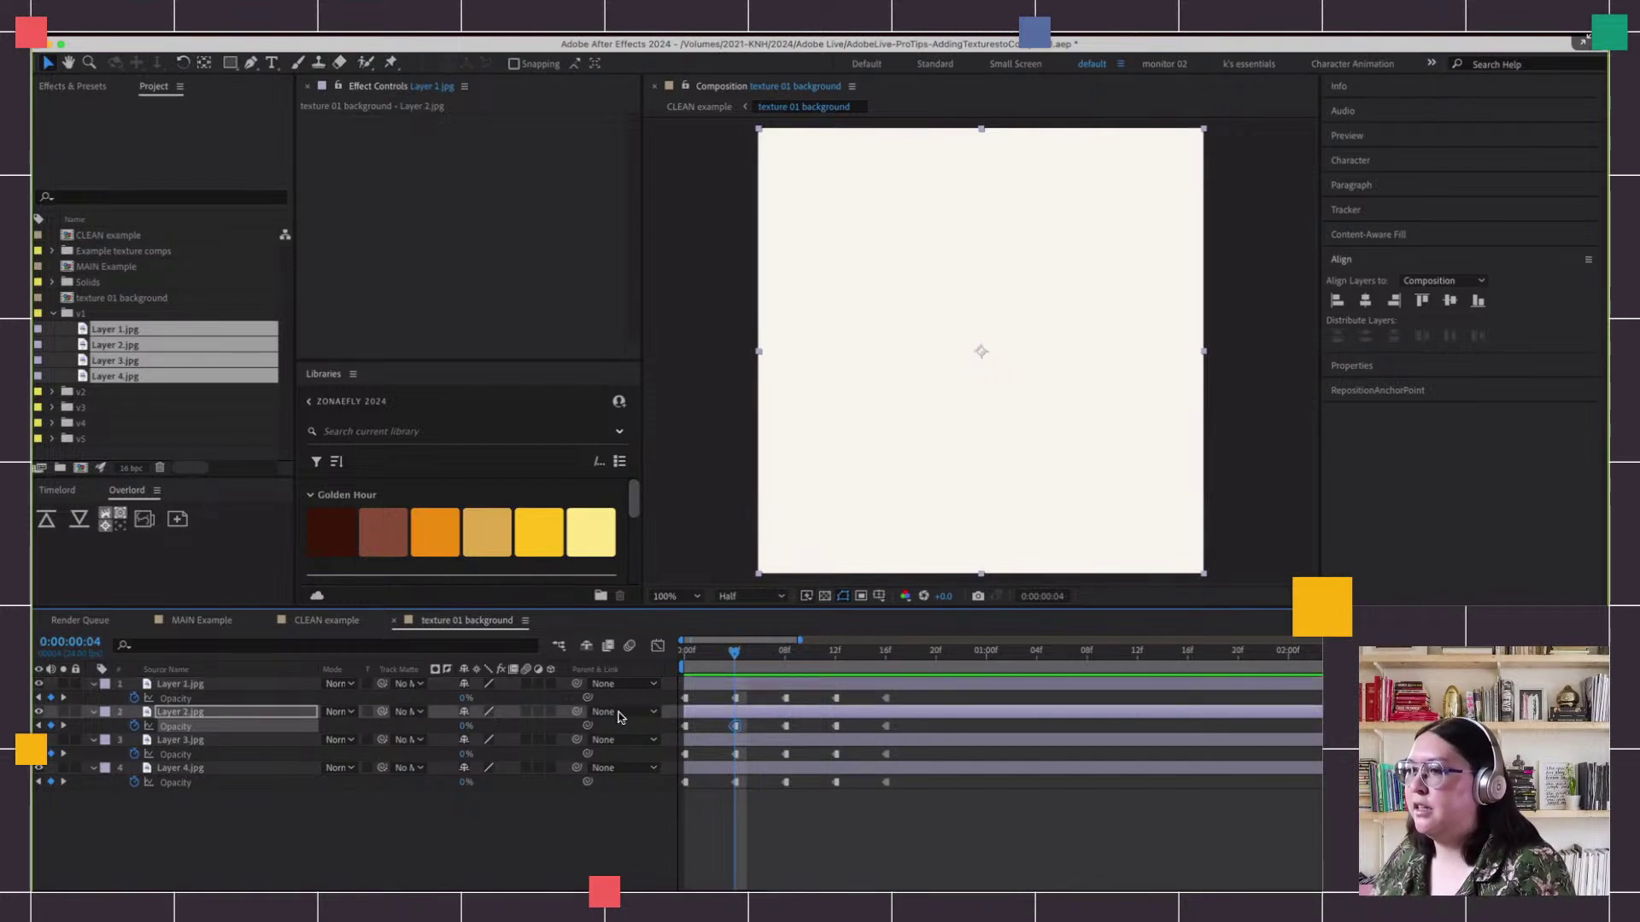
click(466, 727)
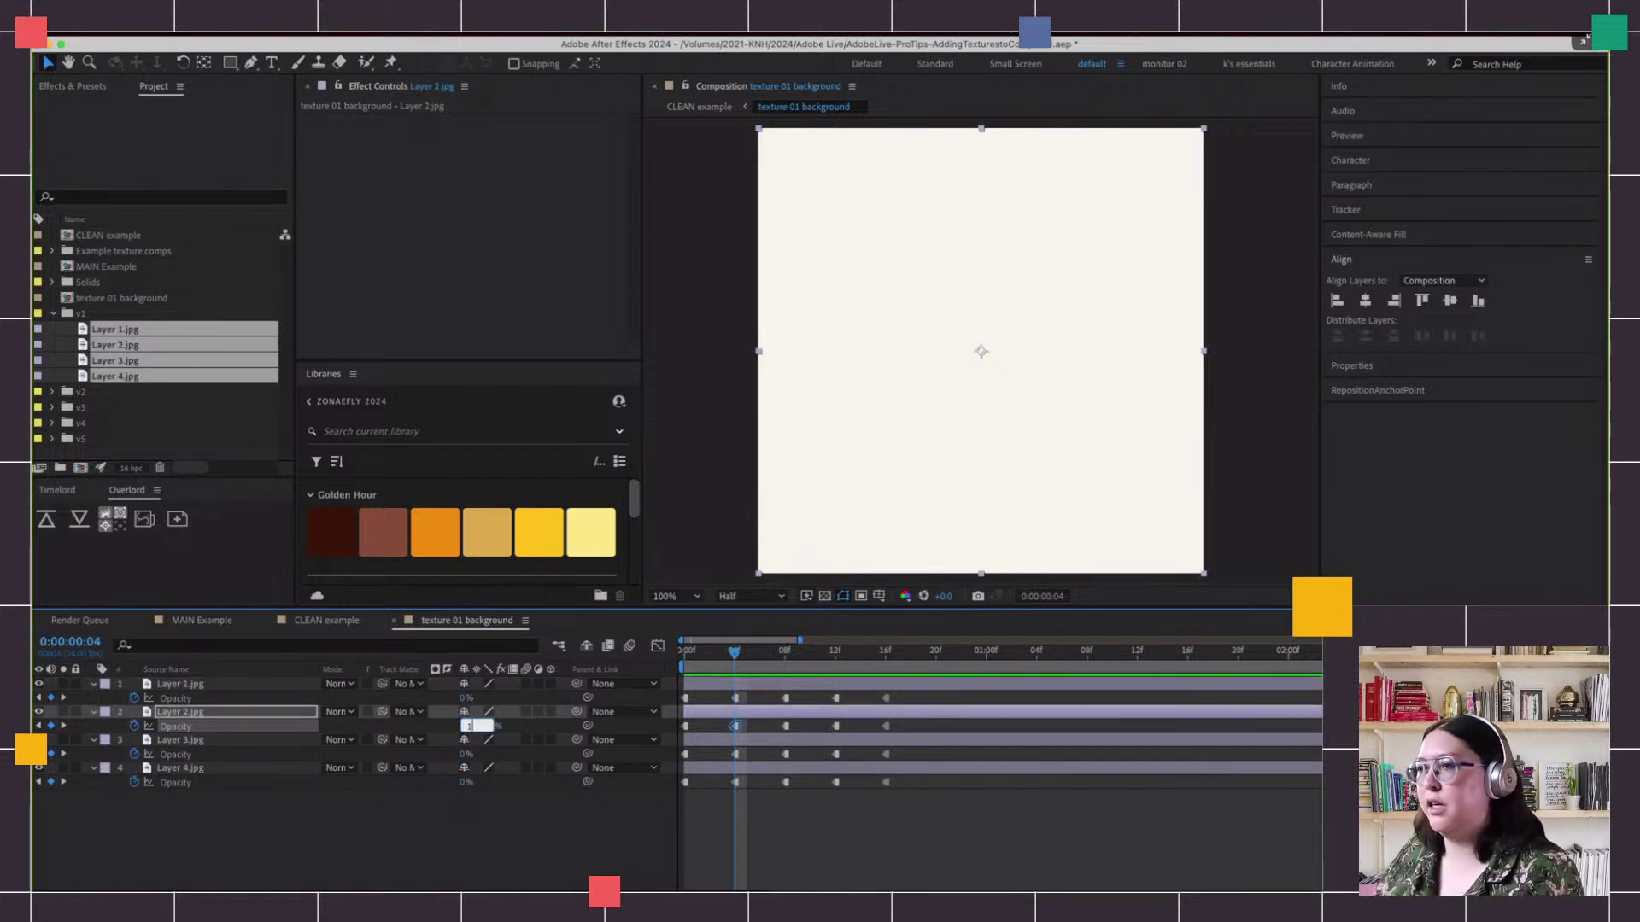
text(100)
key(Return)
Advance to the frame 8 keyframe and set the Opacity of Layer 3.jpg to 100%
key(k)
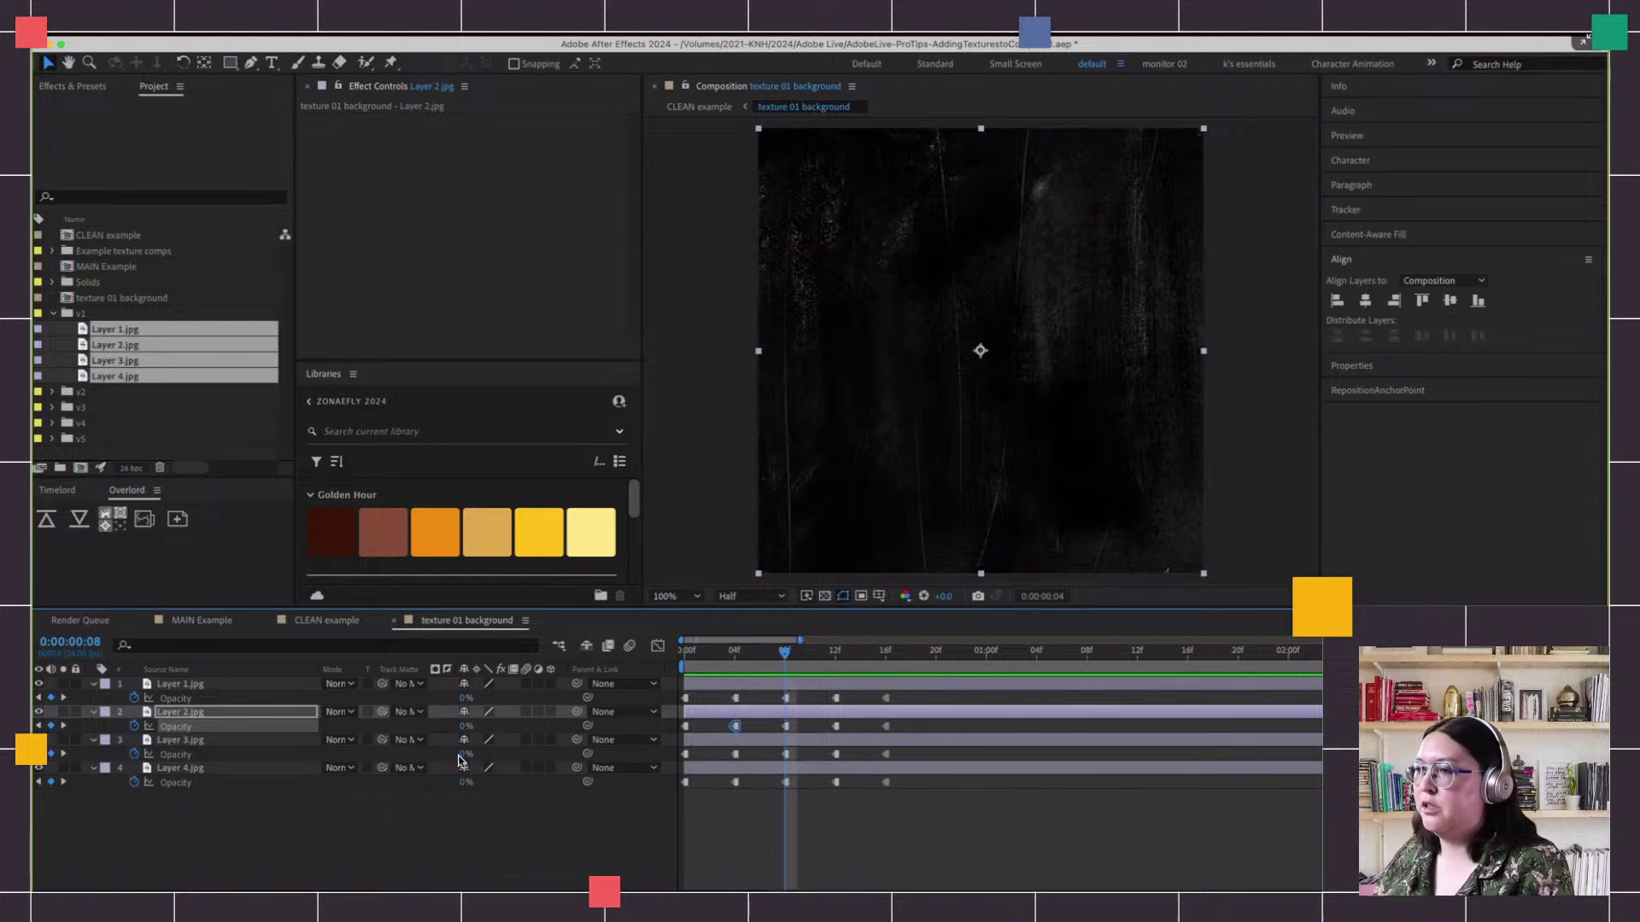
click(465, 755)
text(100)
key(Return)
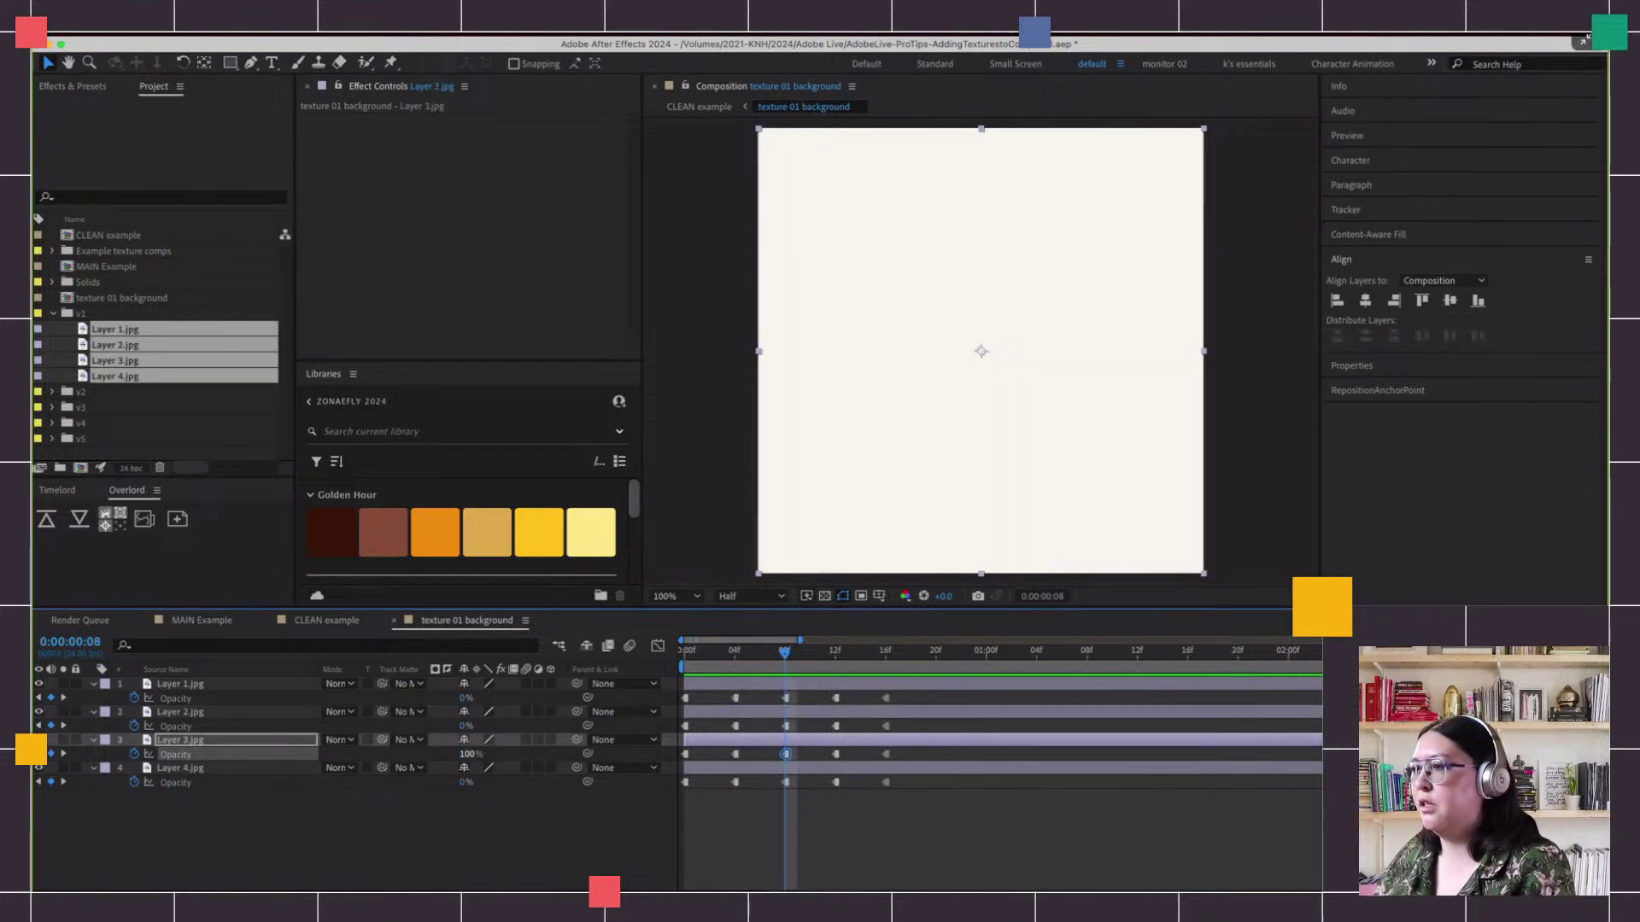
Move on to frame 12 and set the Opacity keyframe of Layer 4.jpg to 100%
key(k)
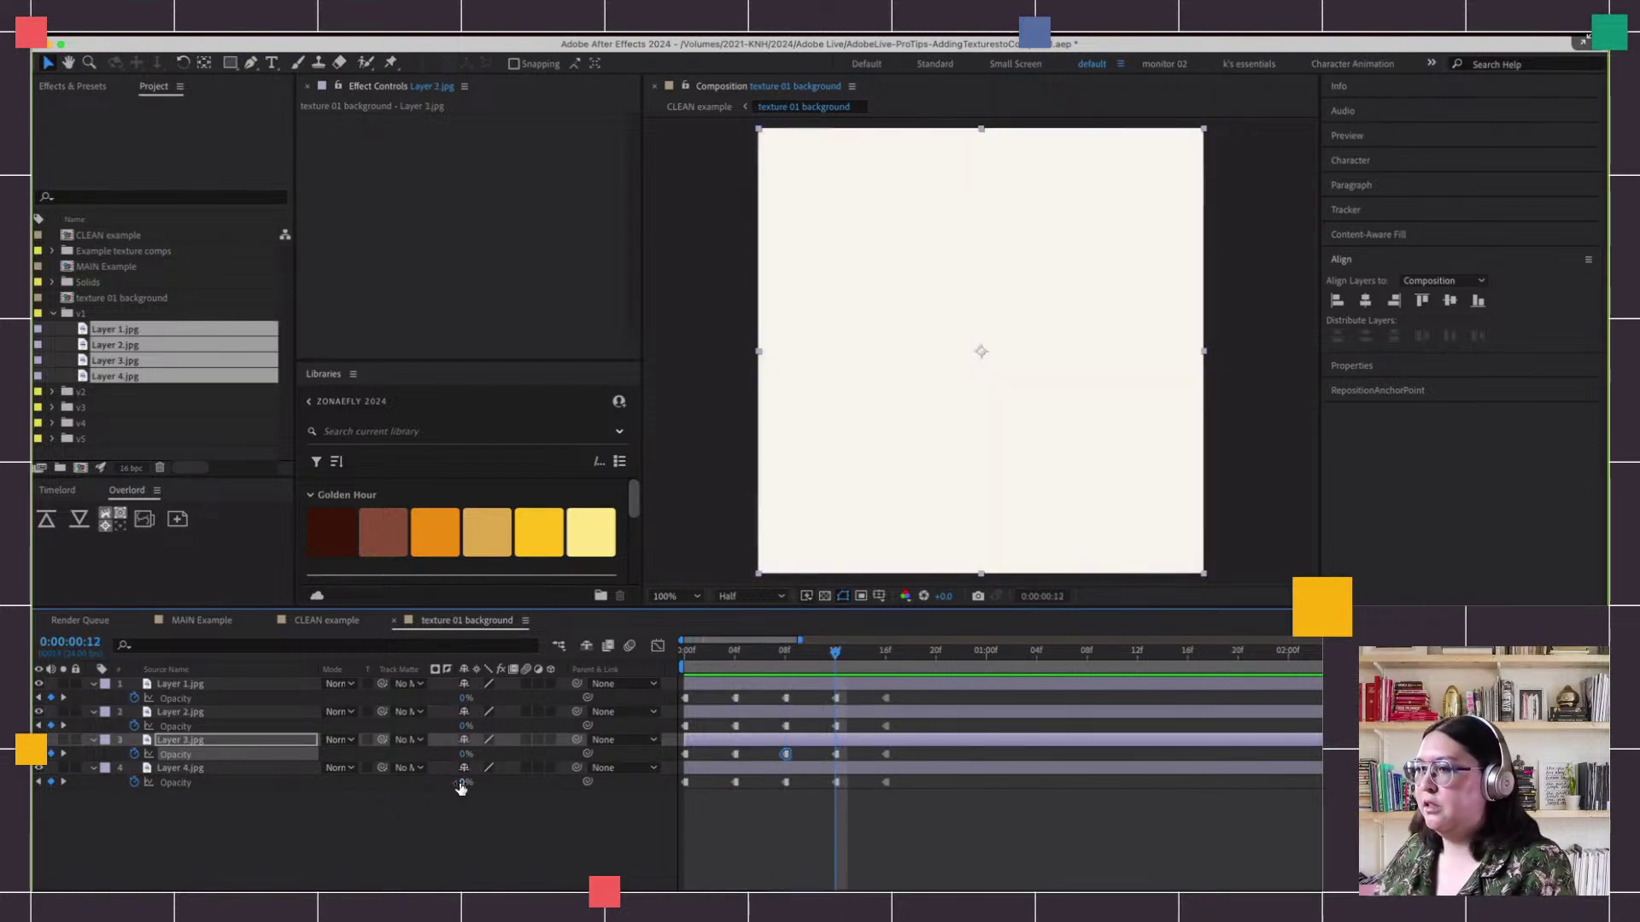
click(465, 783)
key(Return)
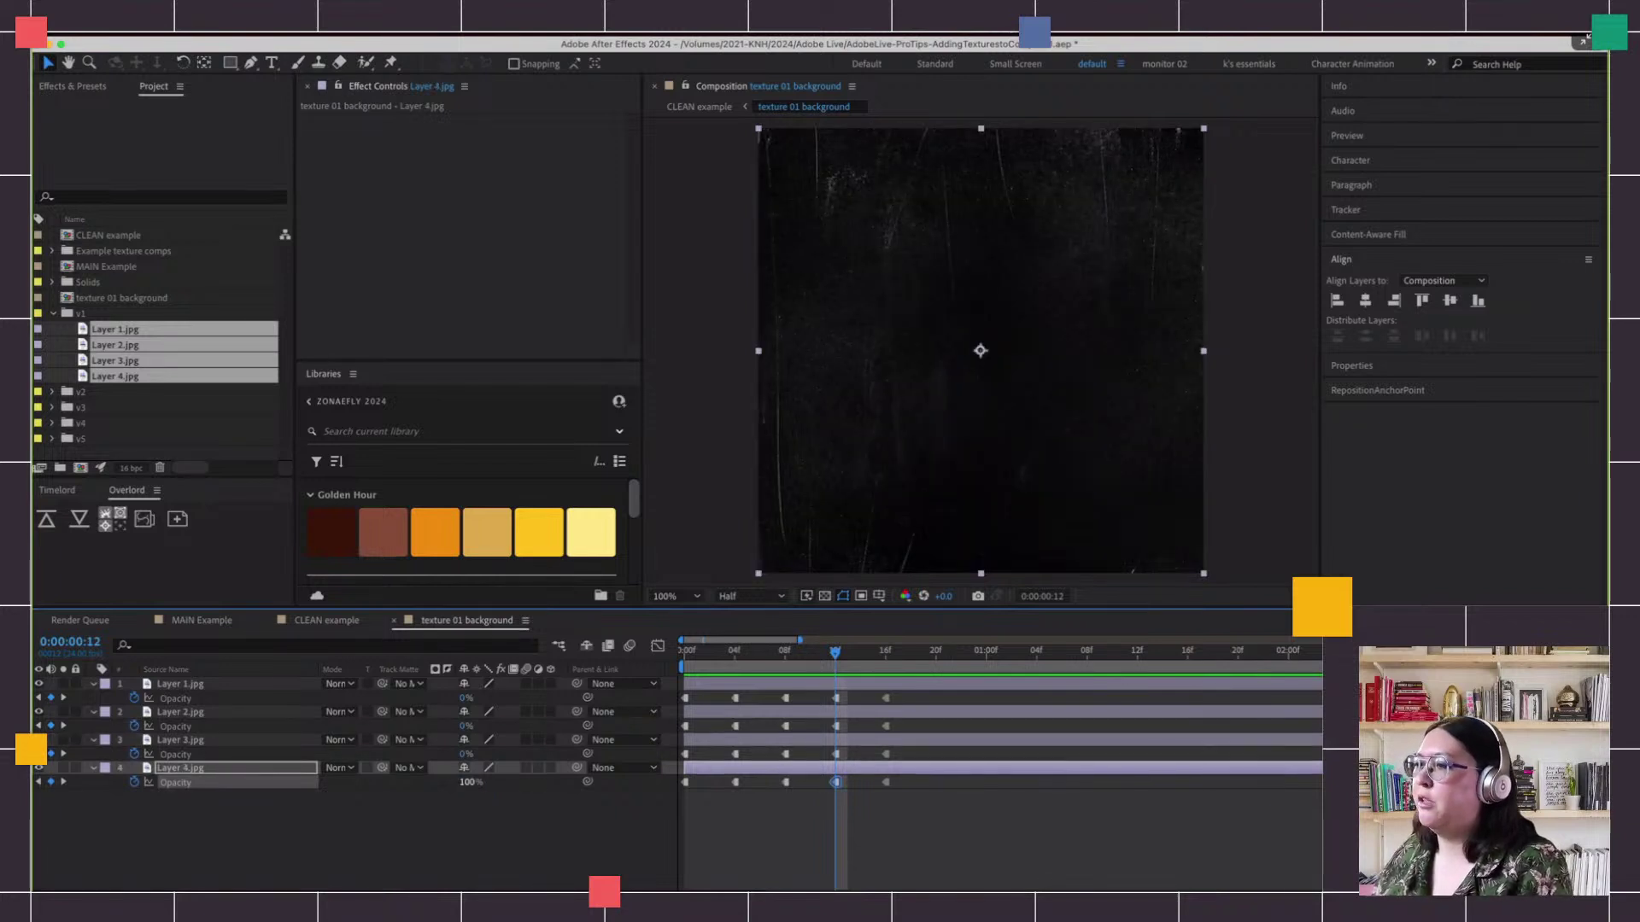
Go to the final keyframe at frame 16 and set the Opacity of Layer 1.jpg to 100%
key(k)
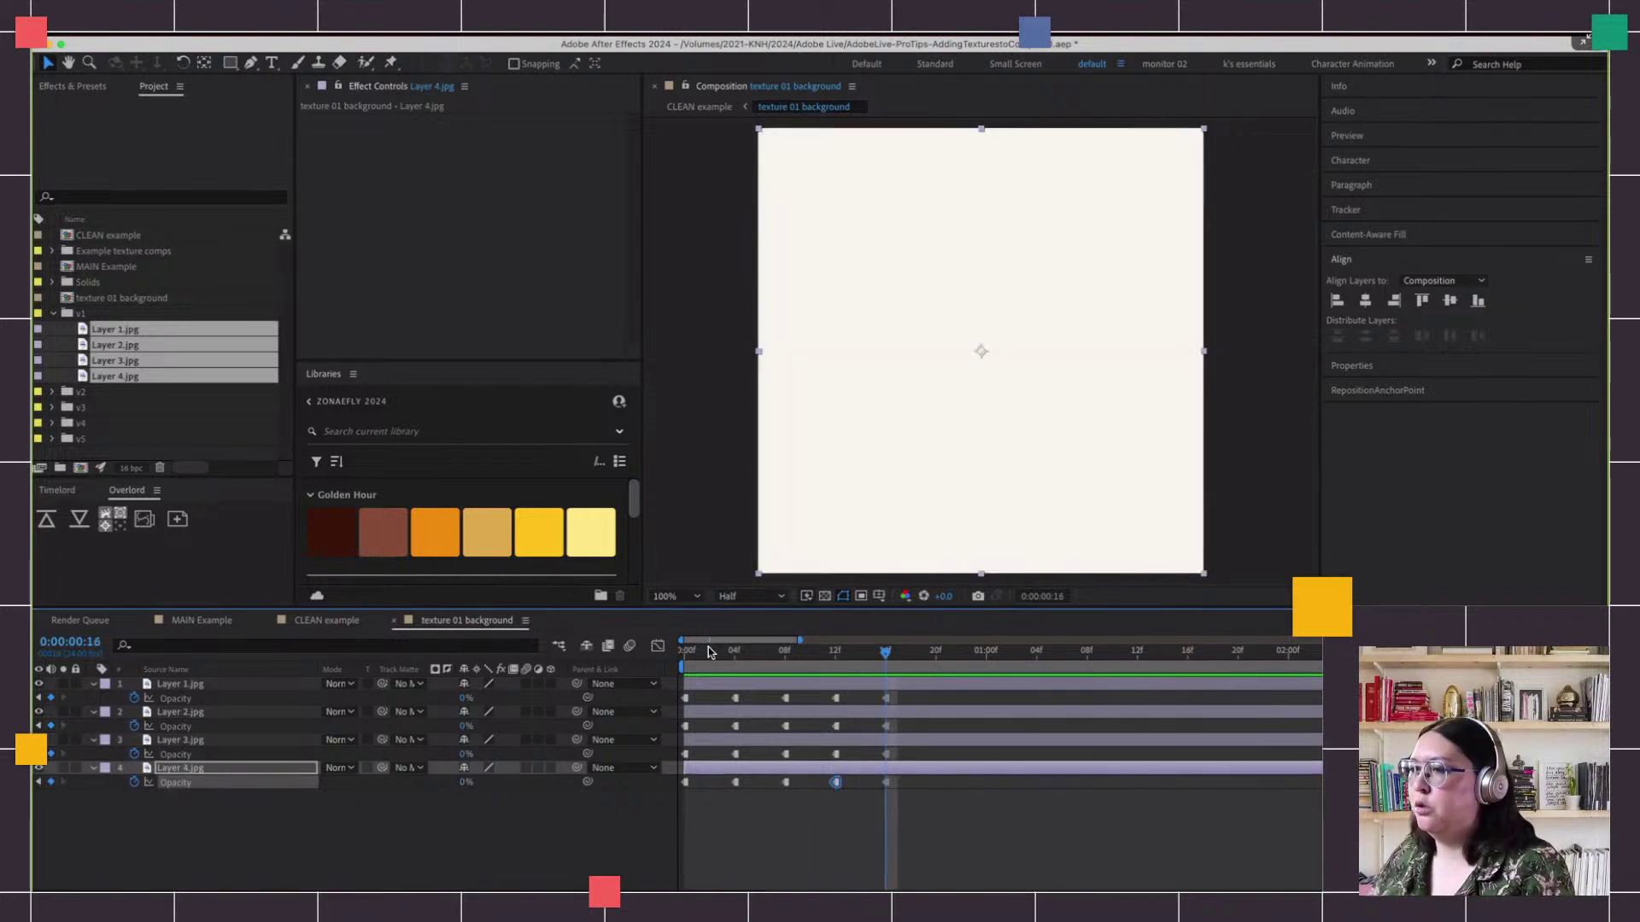
click(205, 698)
click(919, 708)
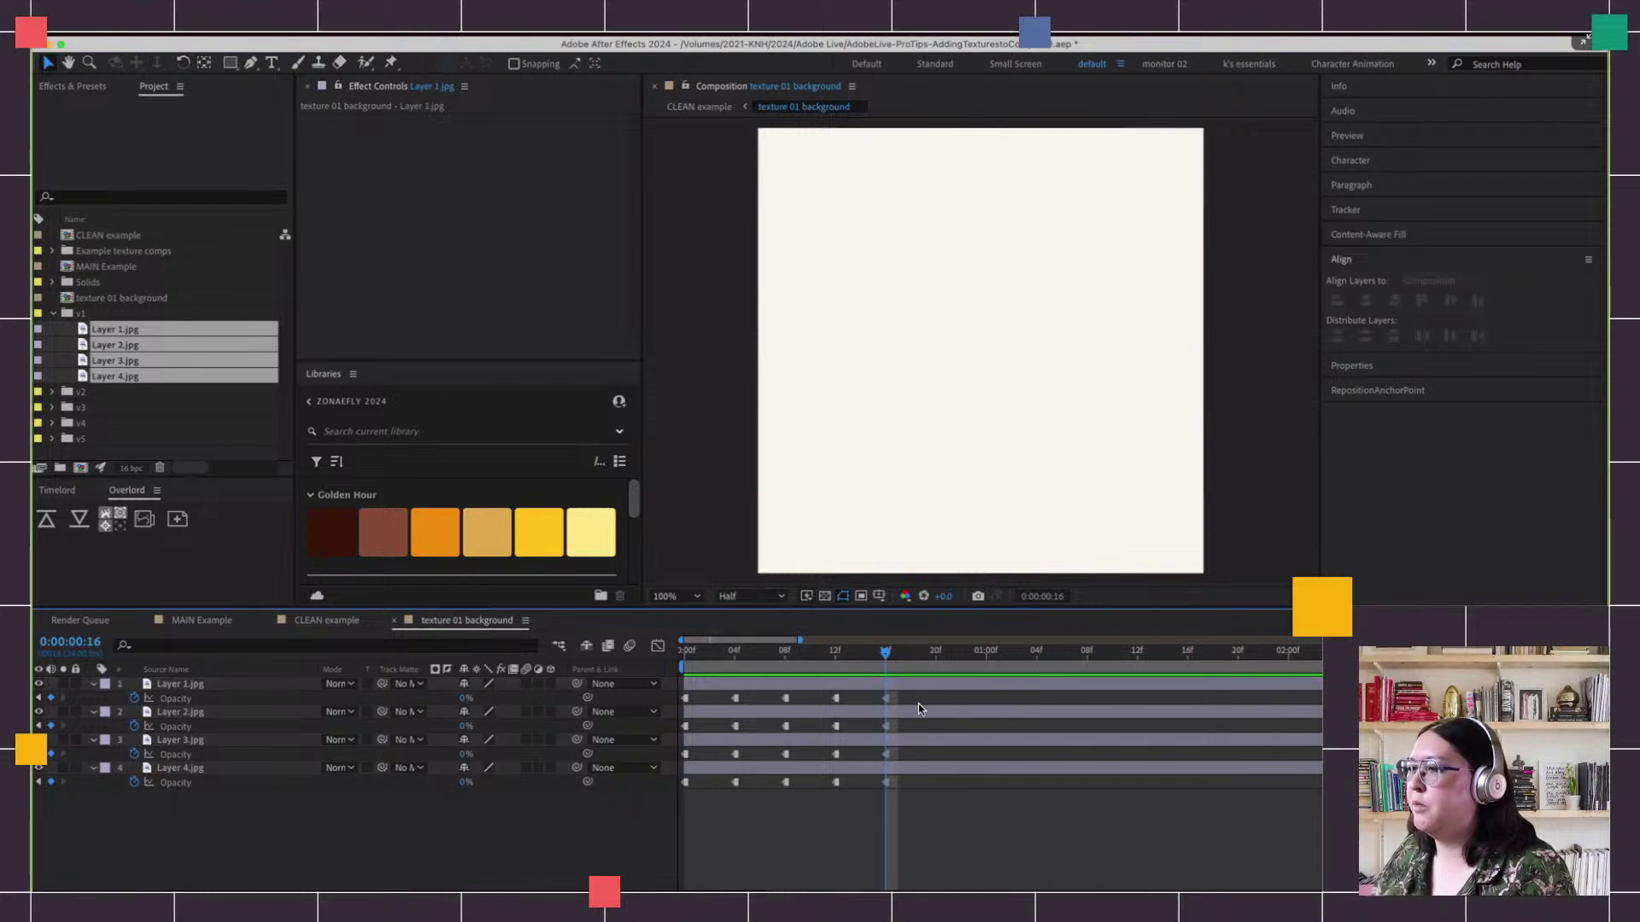
click(884, 699)
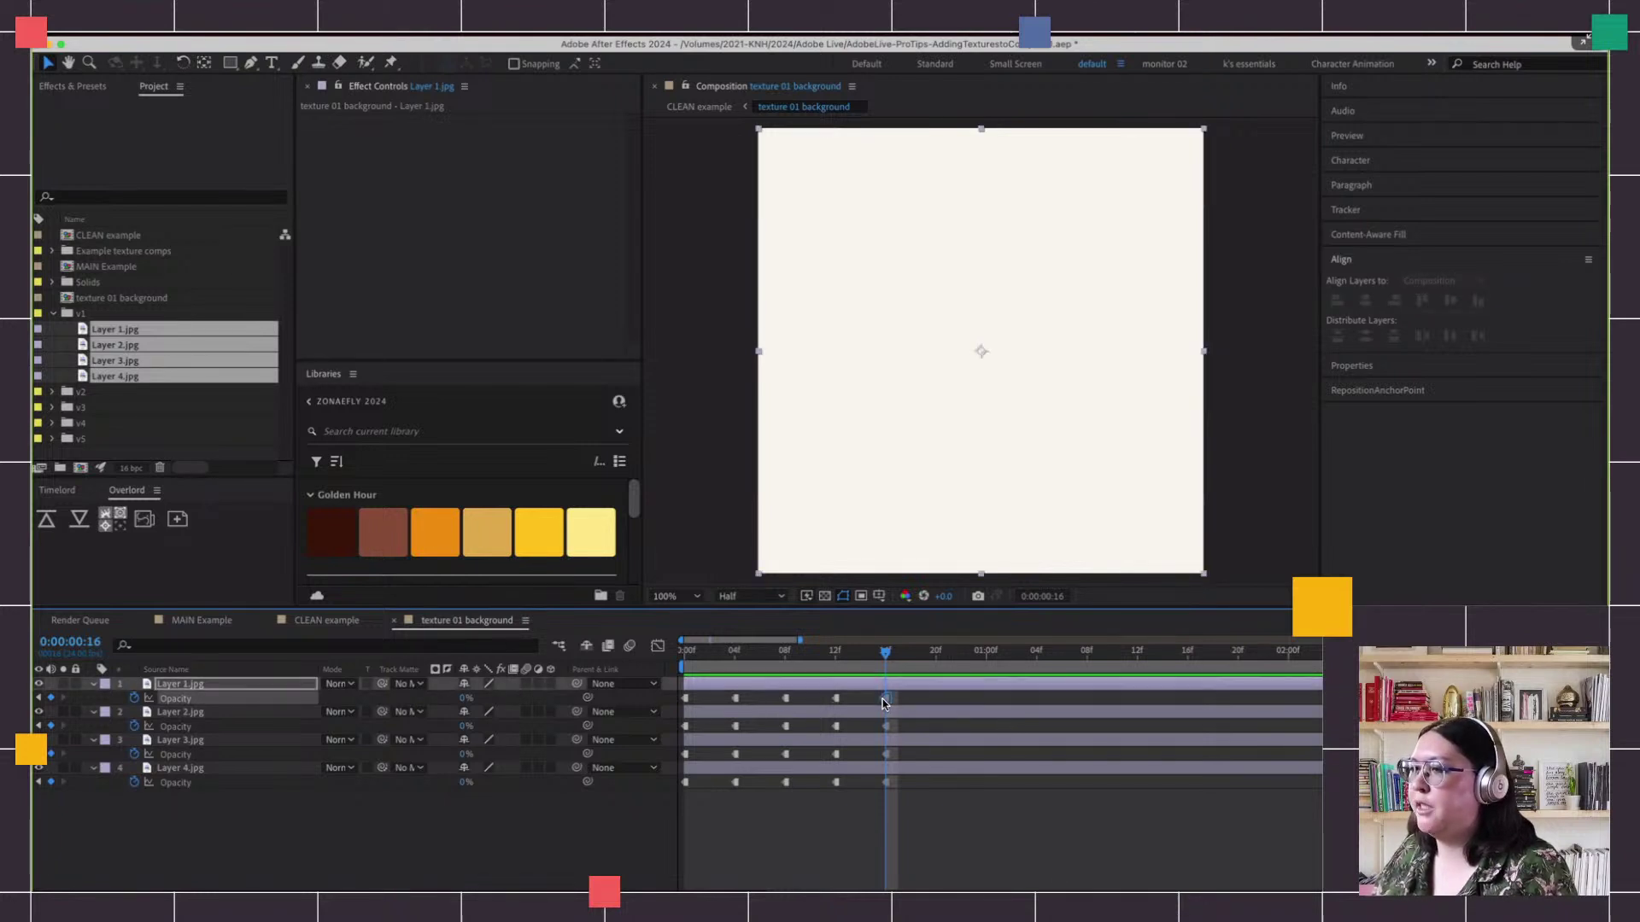
click(464, 698)
text(10)
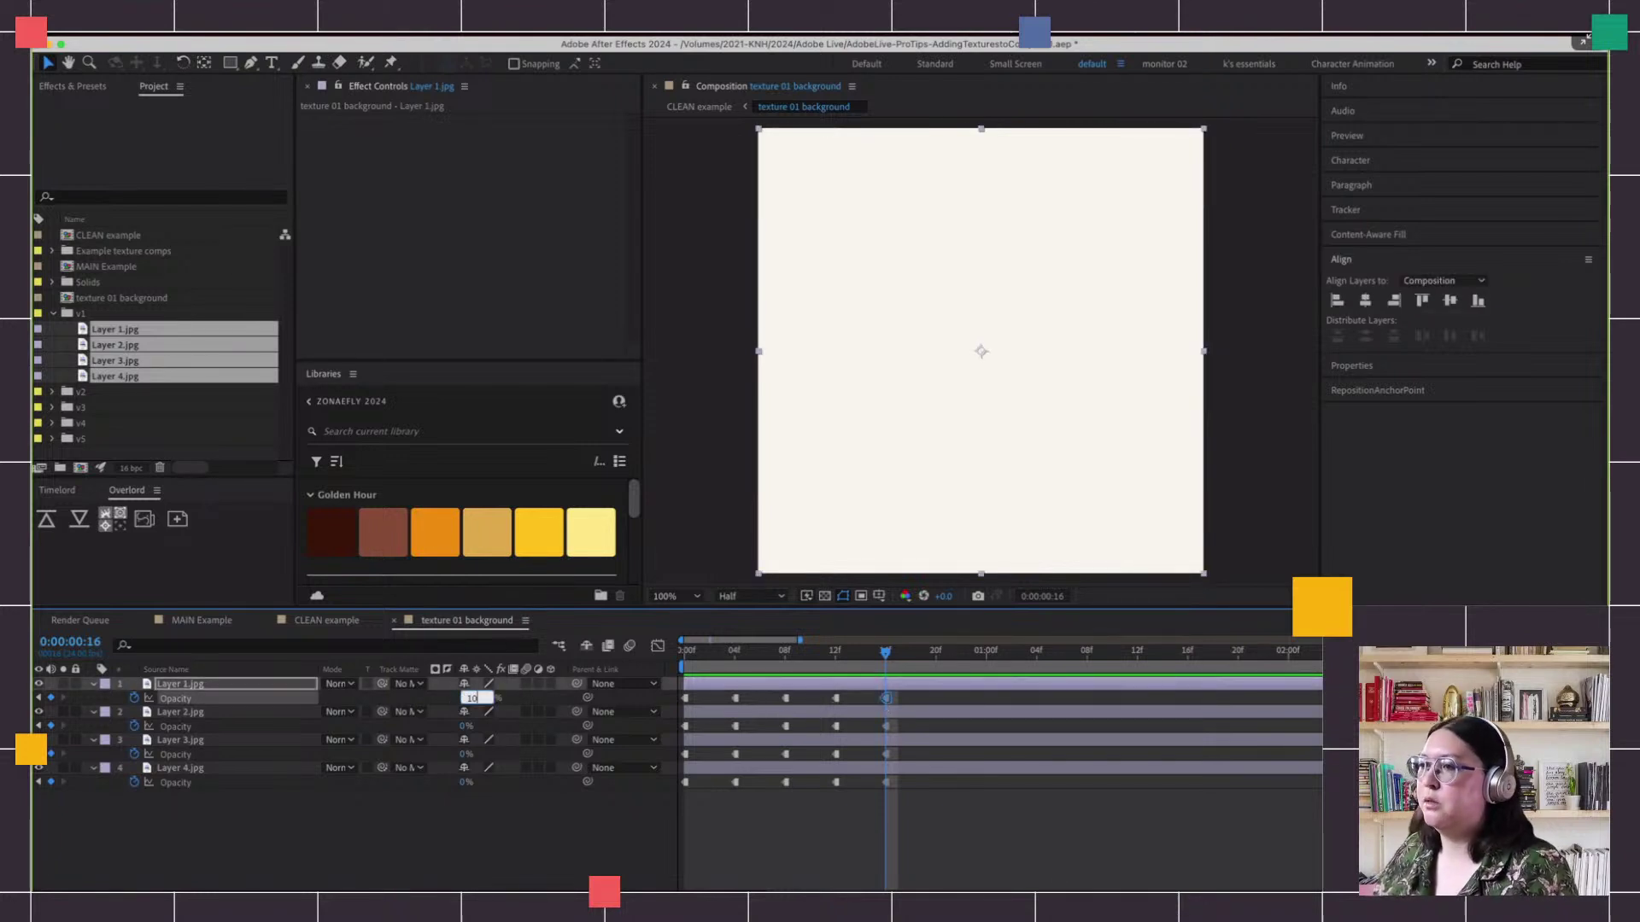
text(0)
key(Return)
Return to the start and preview how the four textures alternate, leaving the keyframes deselected
drag(787, 652, 626, 660)
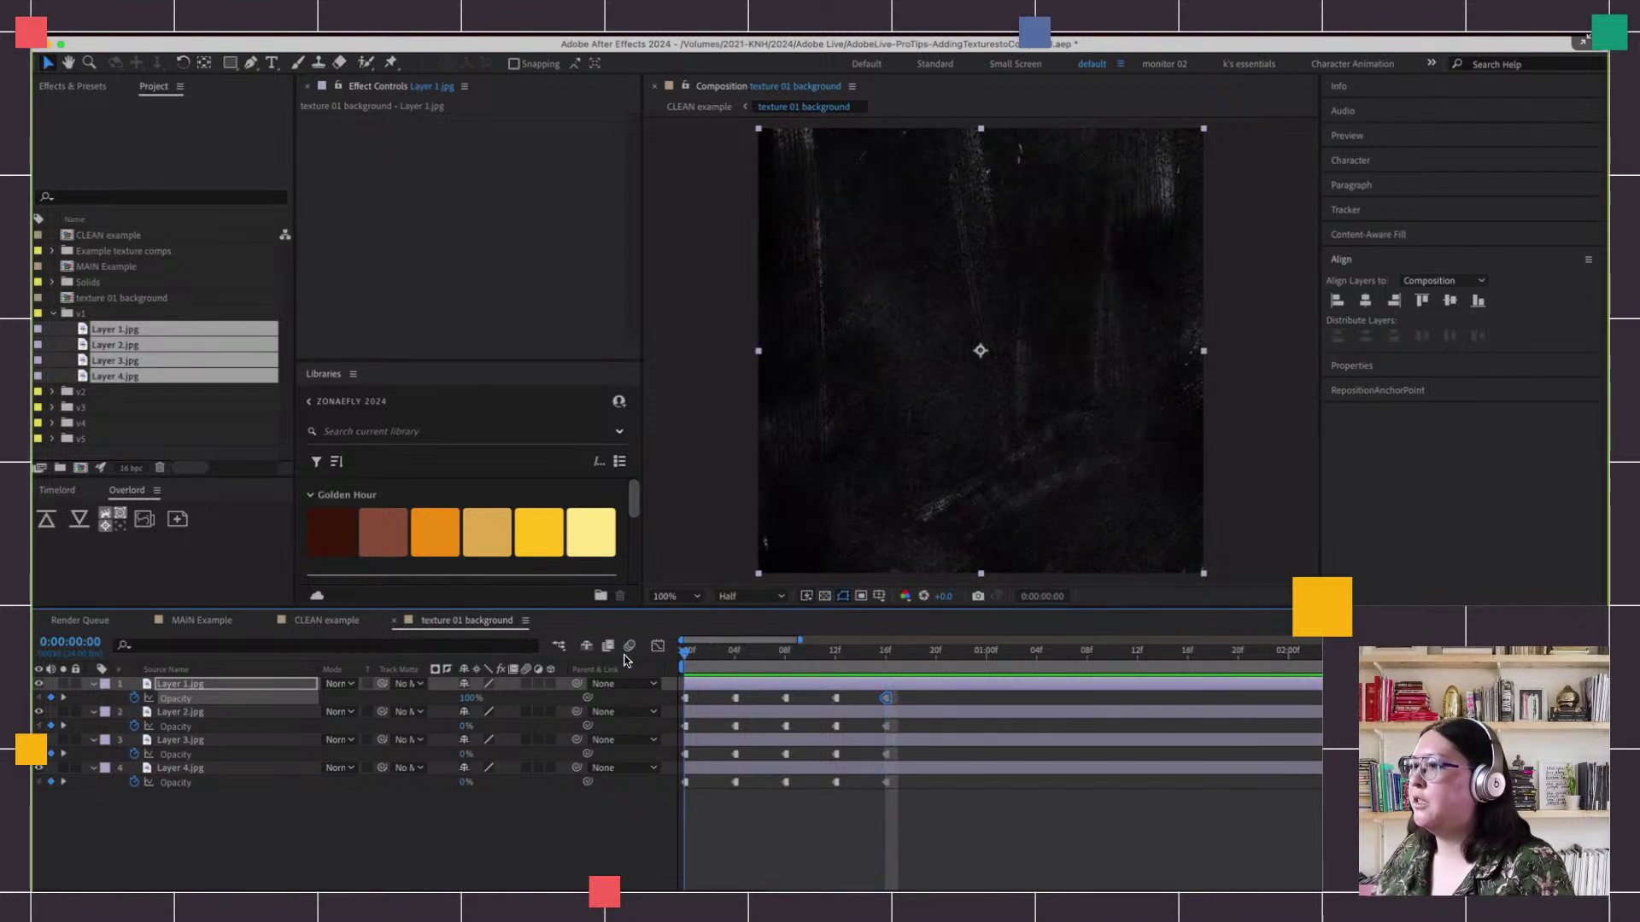
key(space)
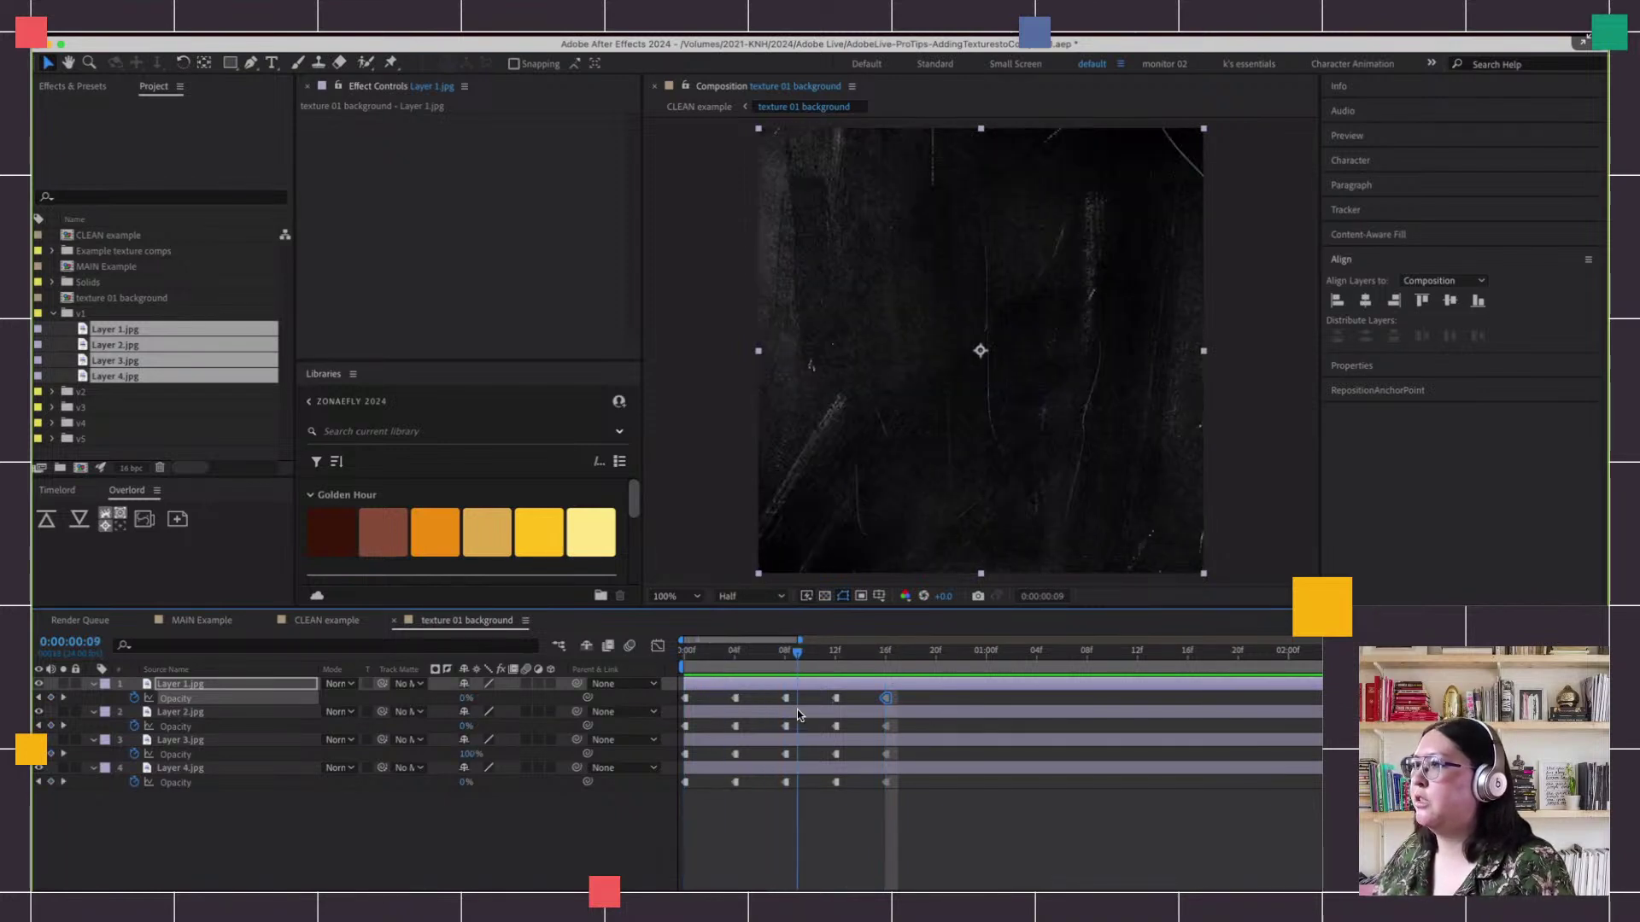
drag(975, 849, 681, 689)
click(476, 798)
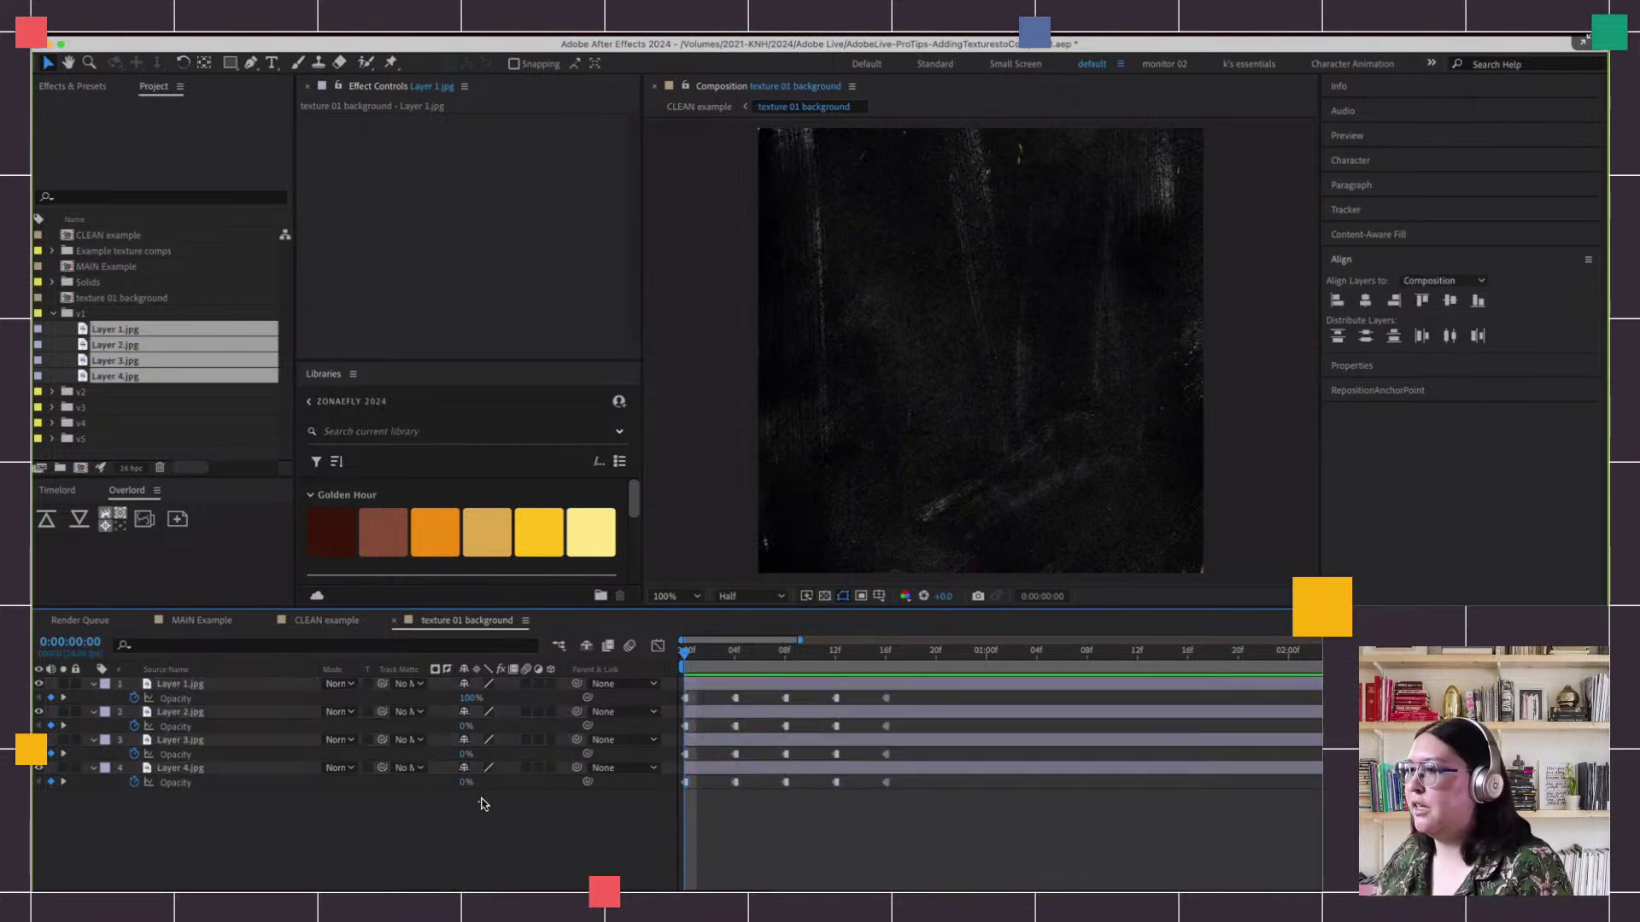
Add the expression loopOut("cycle") to the Opacity of Layer 1.jpg
alt+click(134, 698)
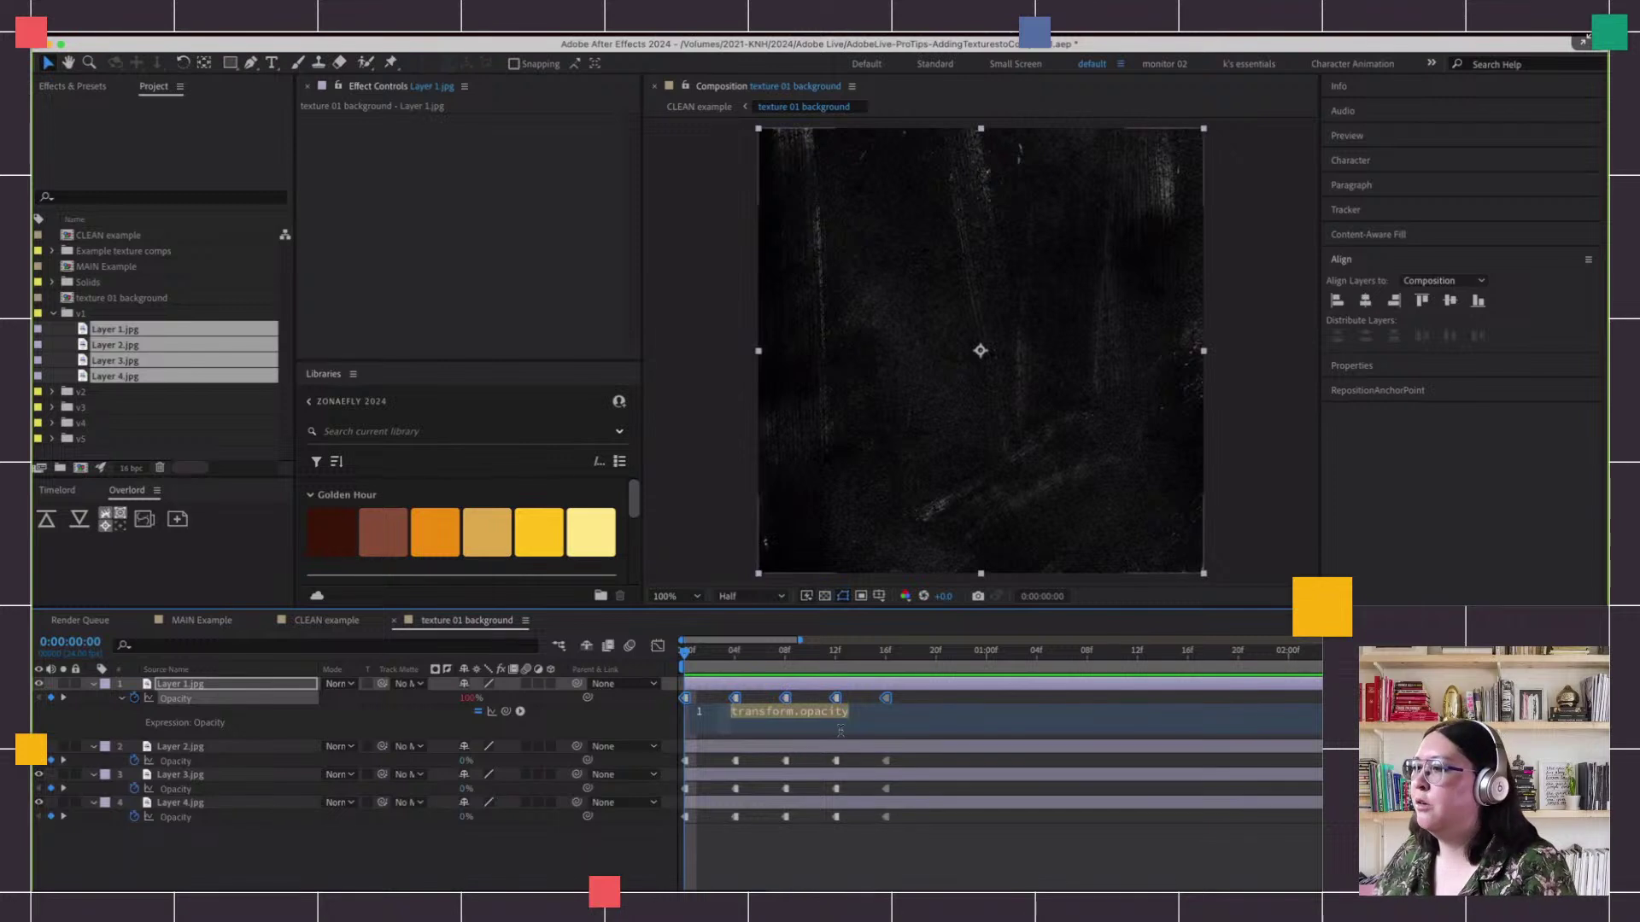
text(Loo)
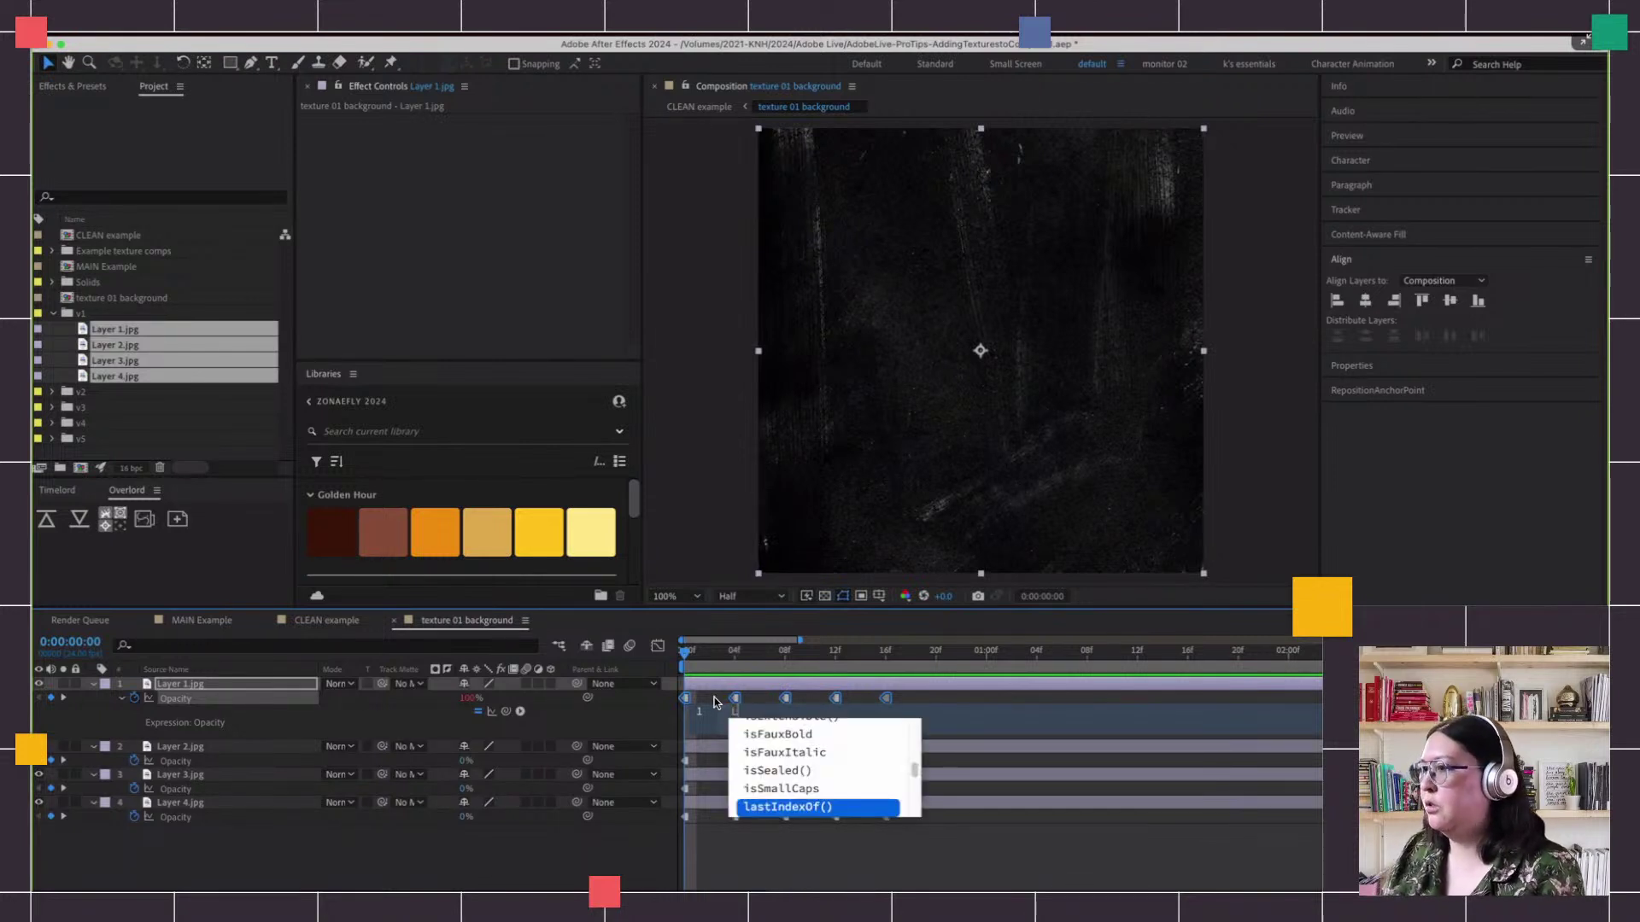
text(p)
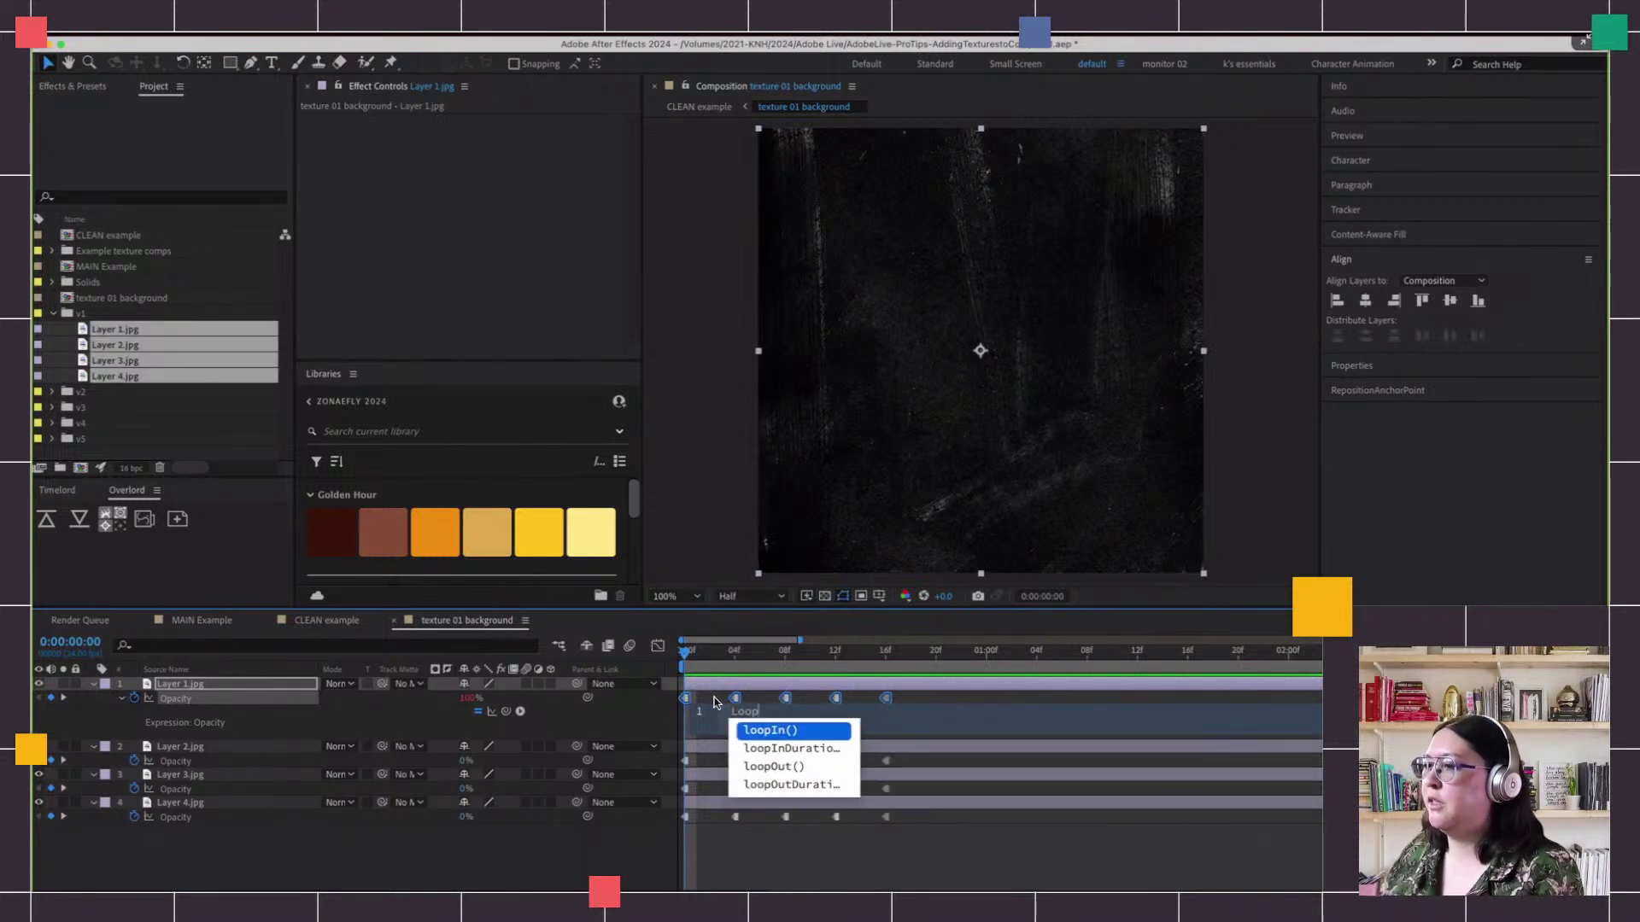
key(Down)
key(Down)
key(Return)
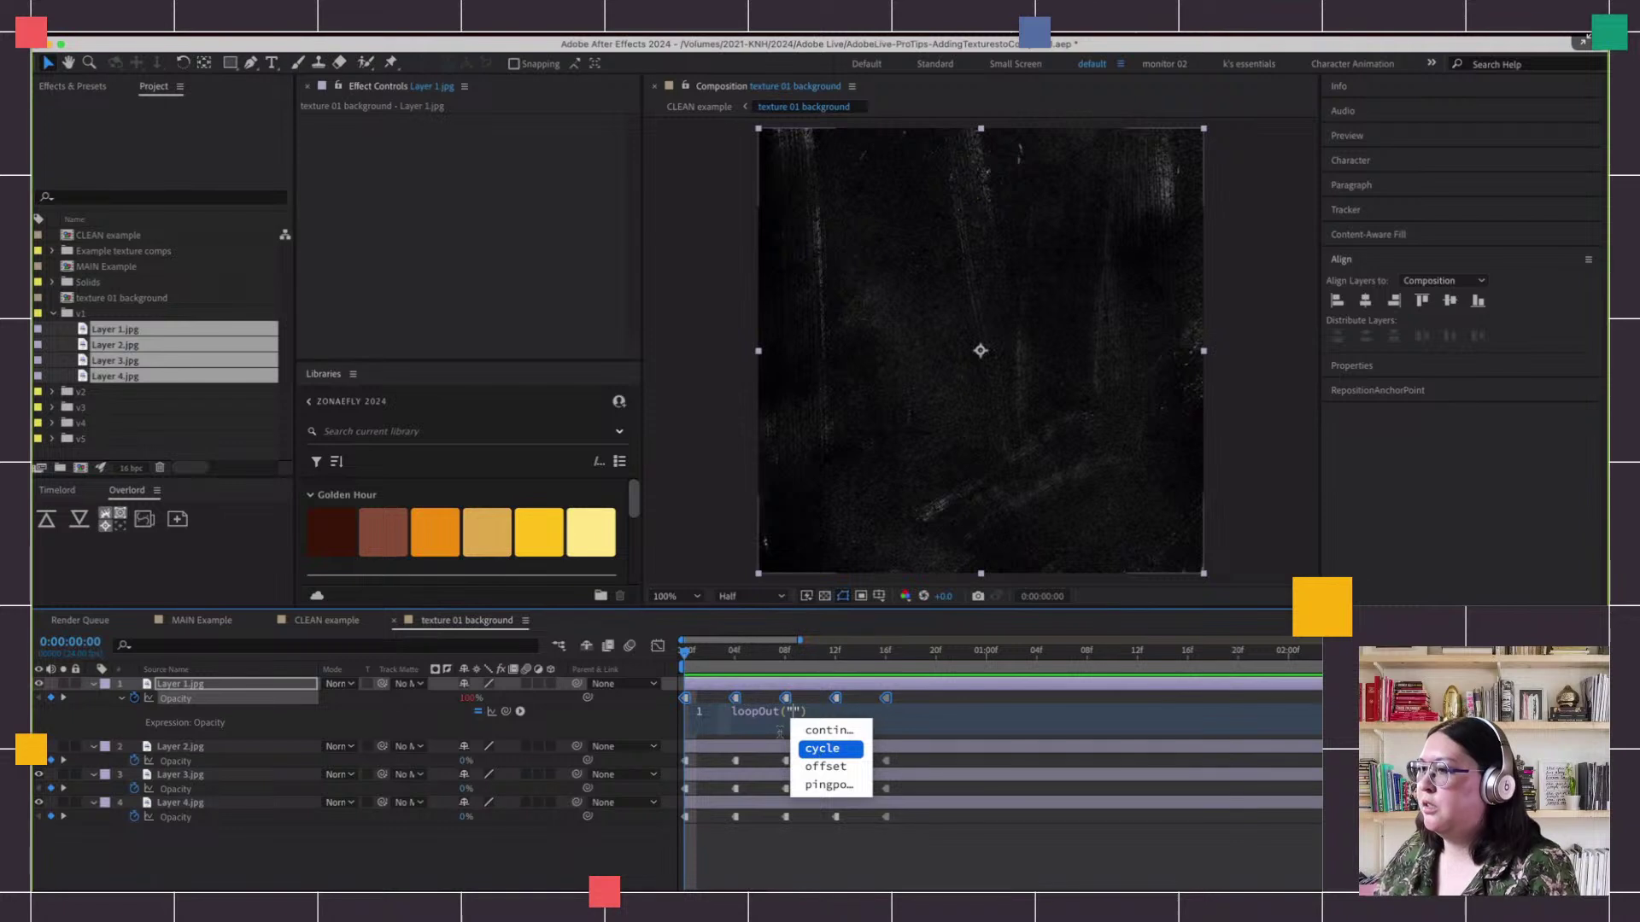
key(Return)
click(763, 740)
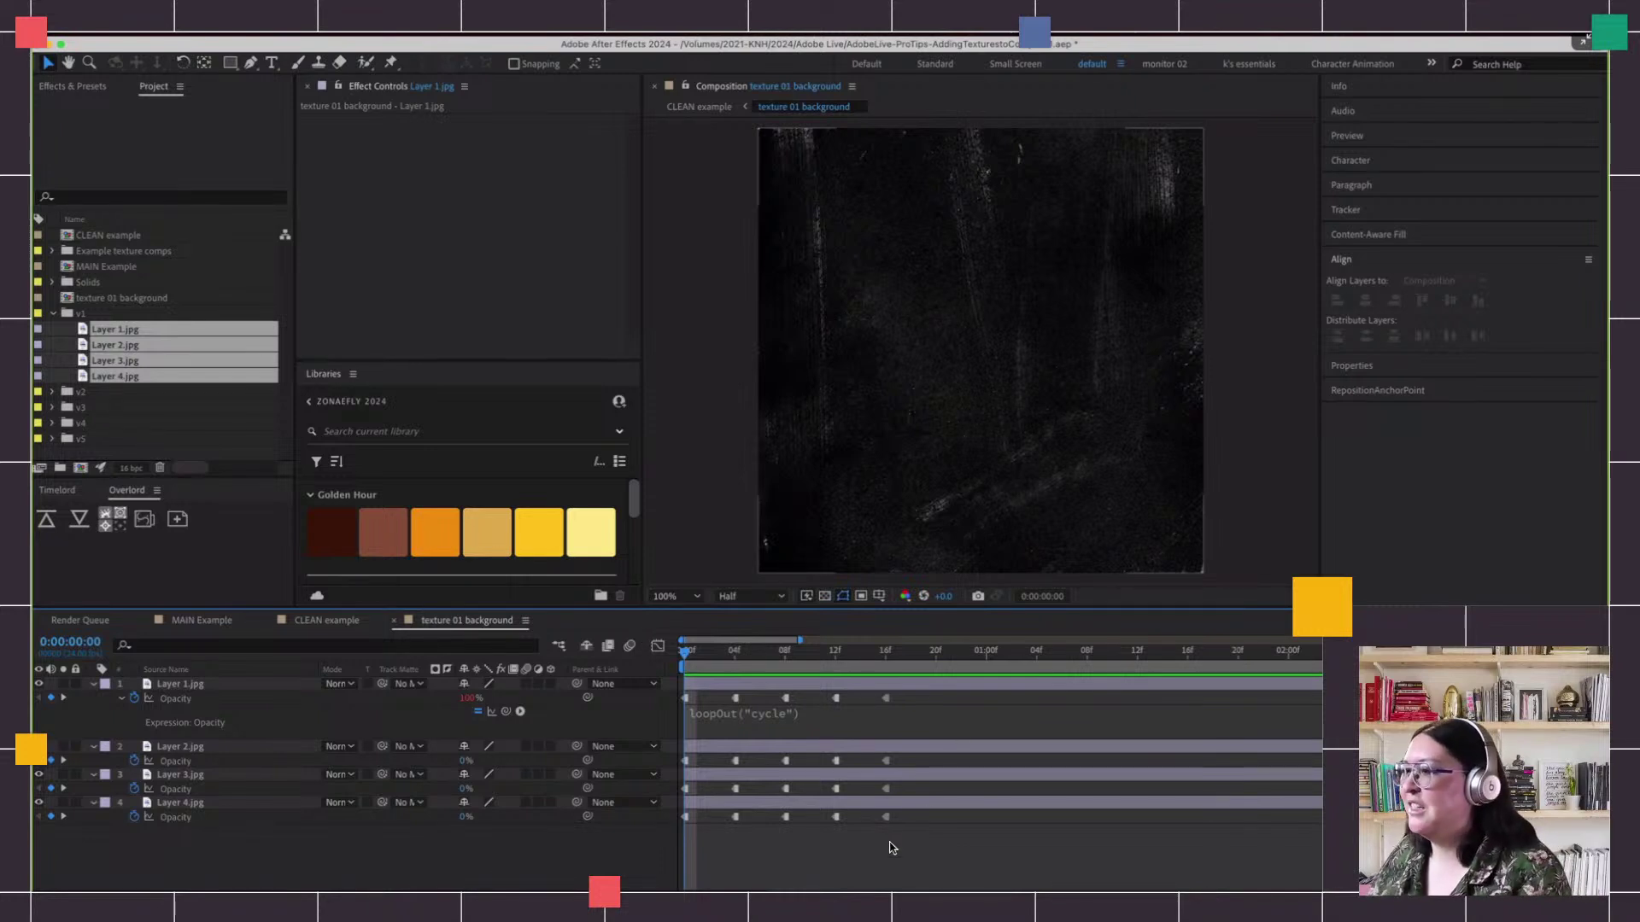
click(813, 729)
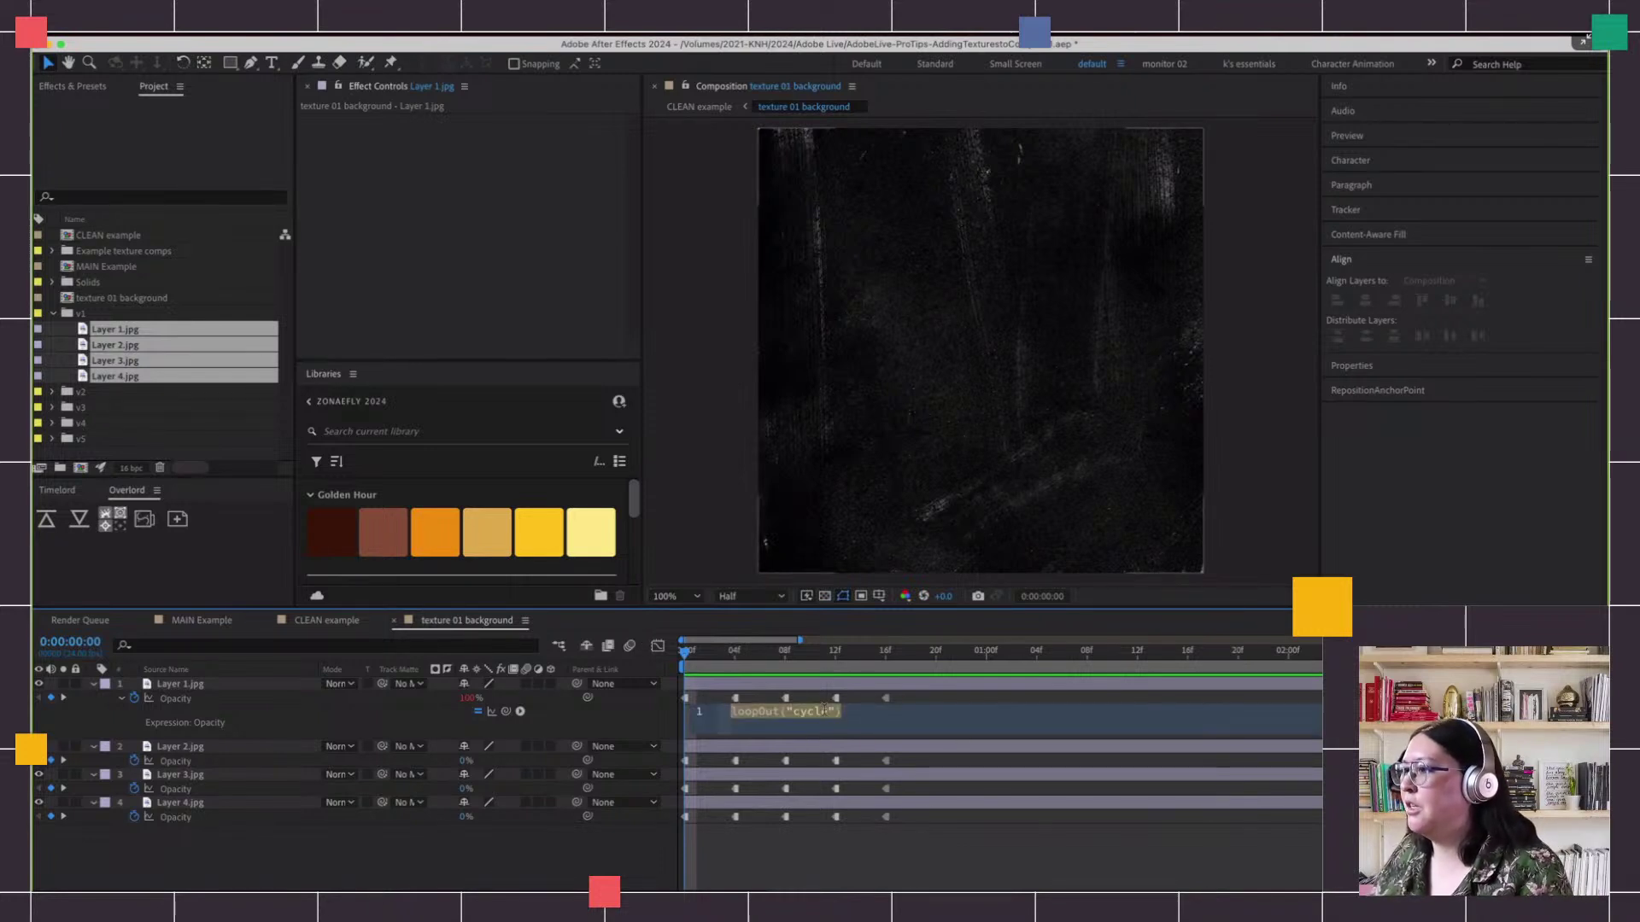
click(906, 869)
drag(726, 663, 685, 663)
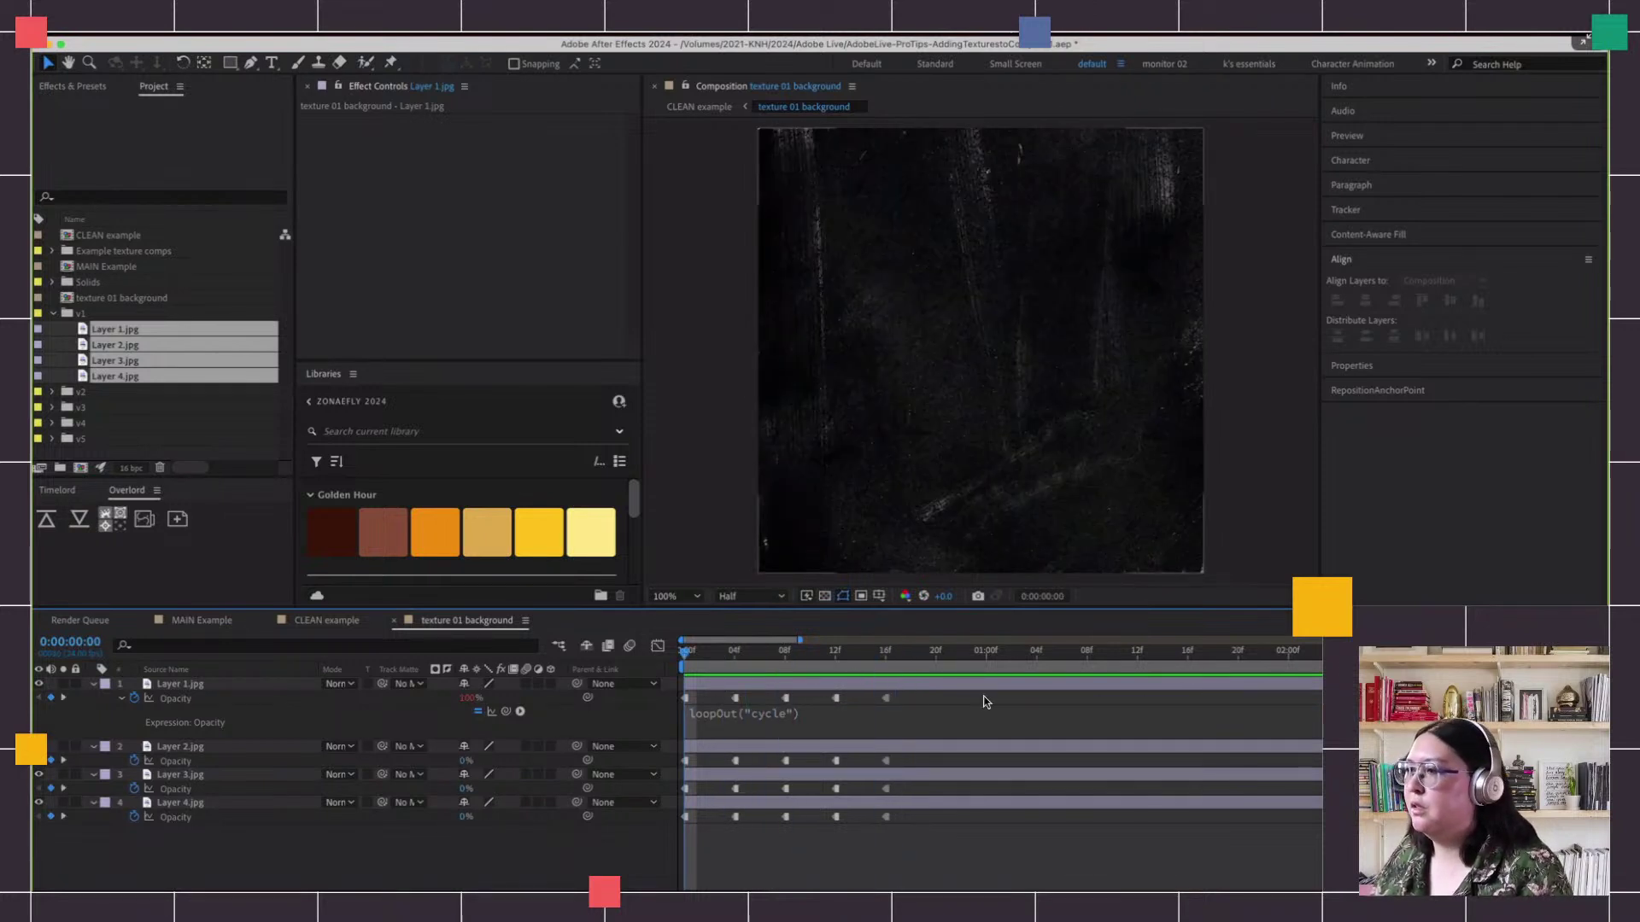
Copy only the Opacity expression of Layer 1.jpg and paste it onto the Opacity of Layer 2.jpg, Layer 3.jpg and Layer 4.jpg
click(924, 680)
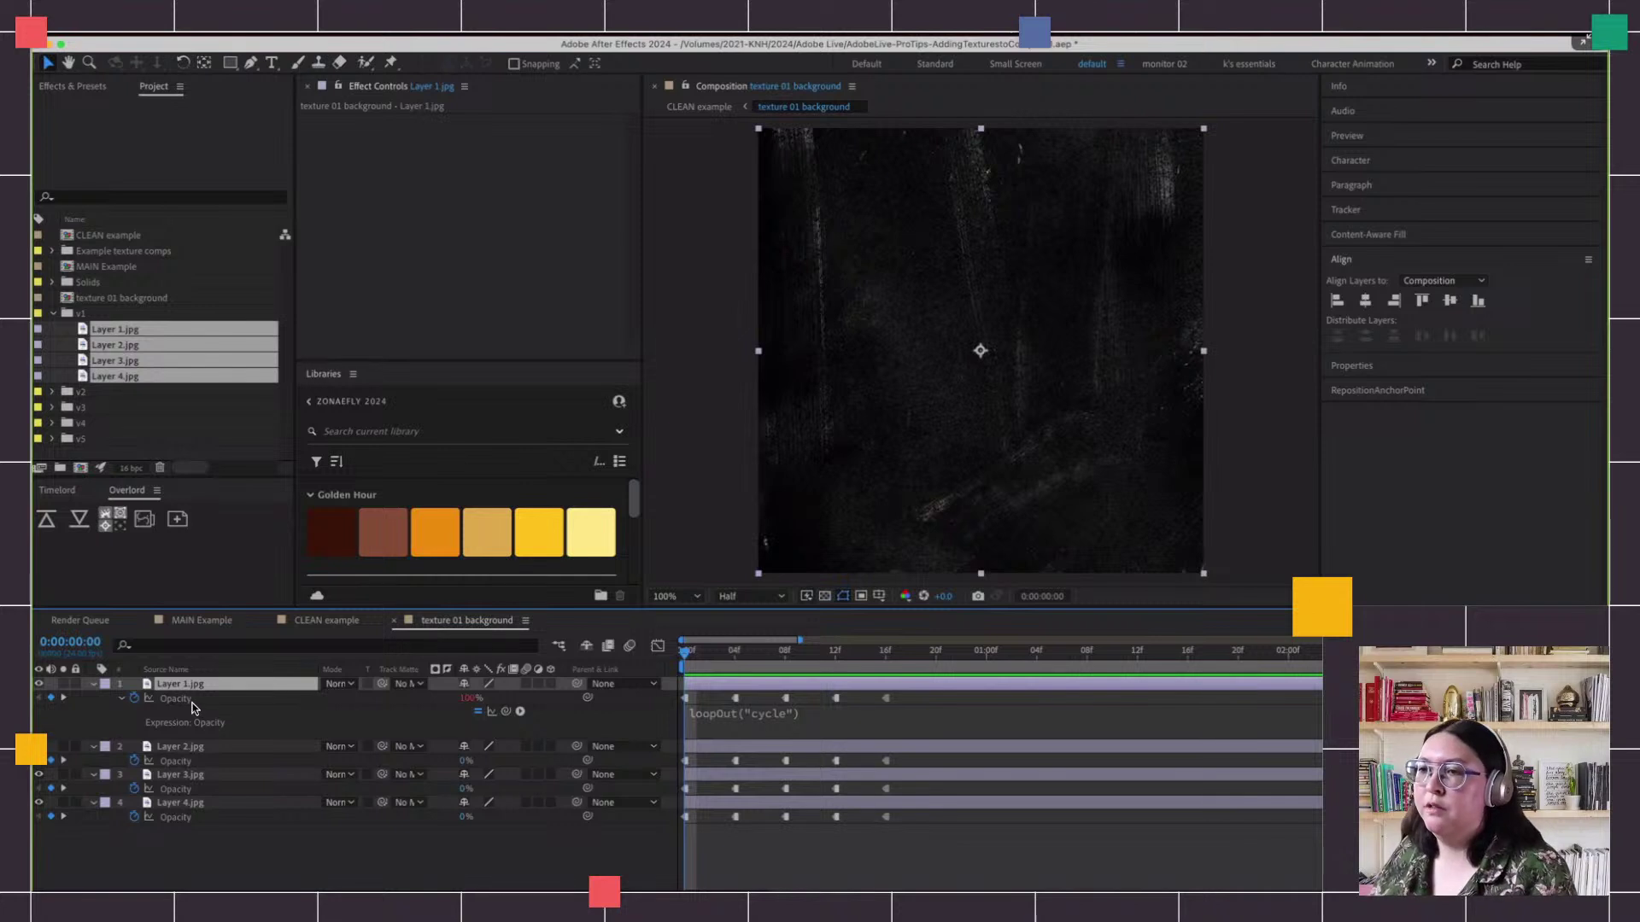
click(191, 700)
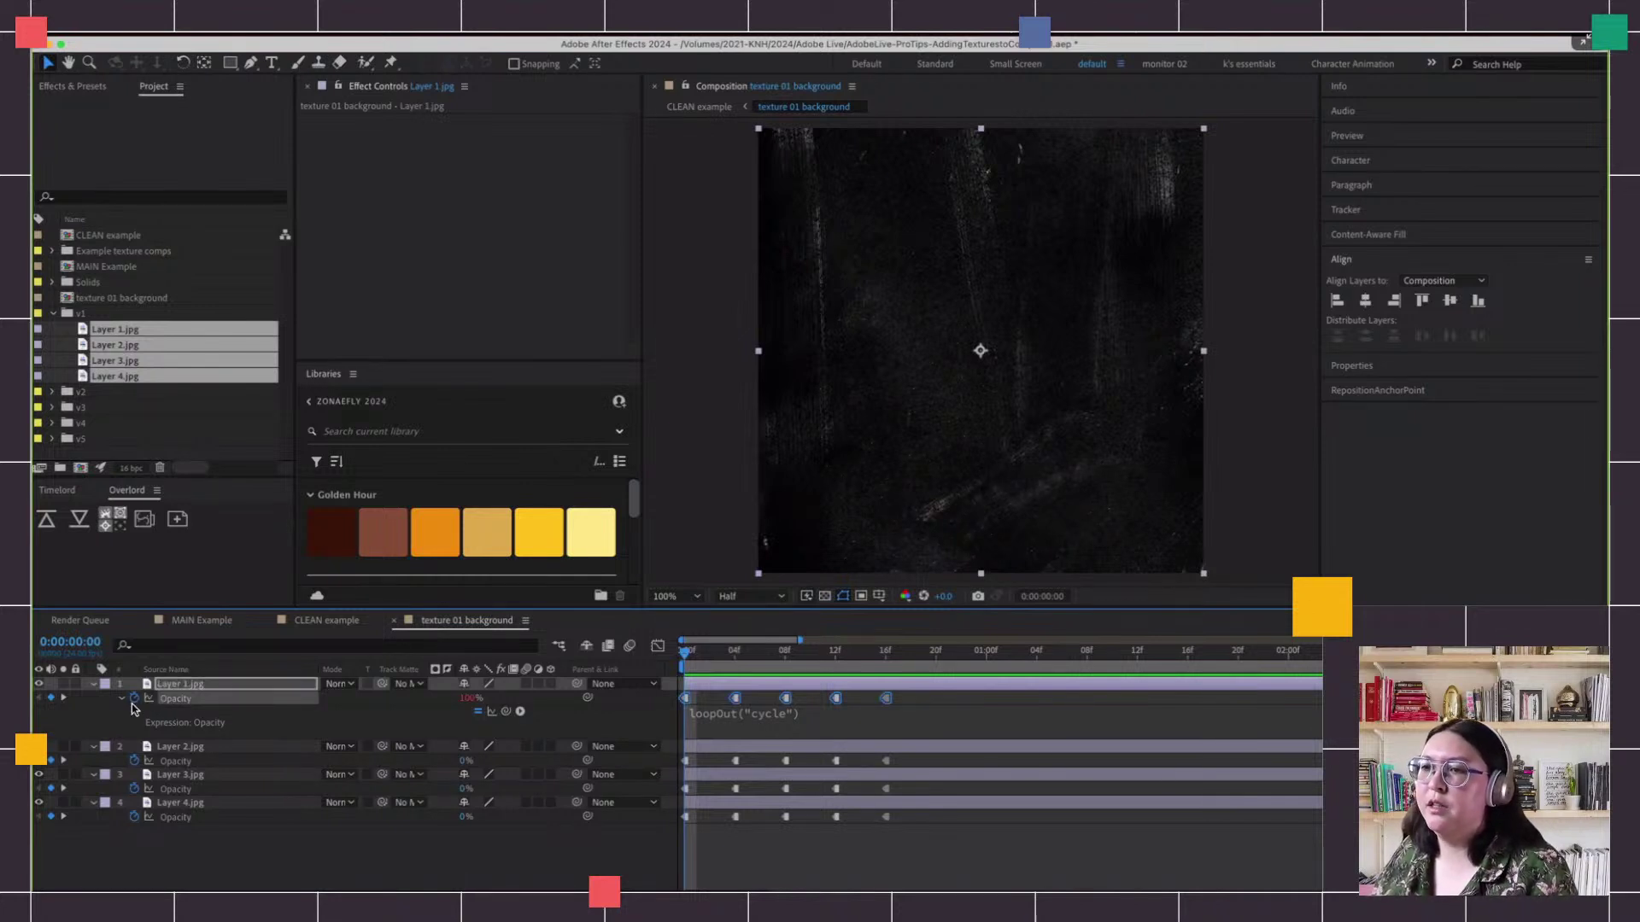
right_click(173, 701)
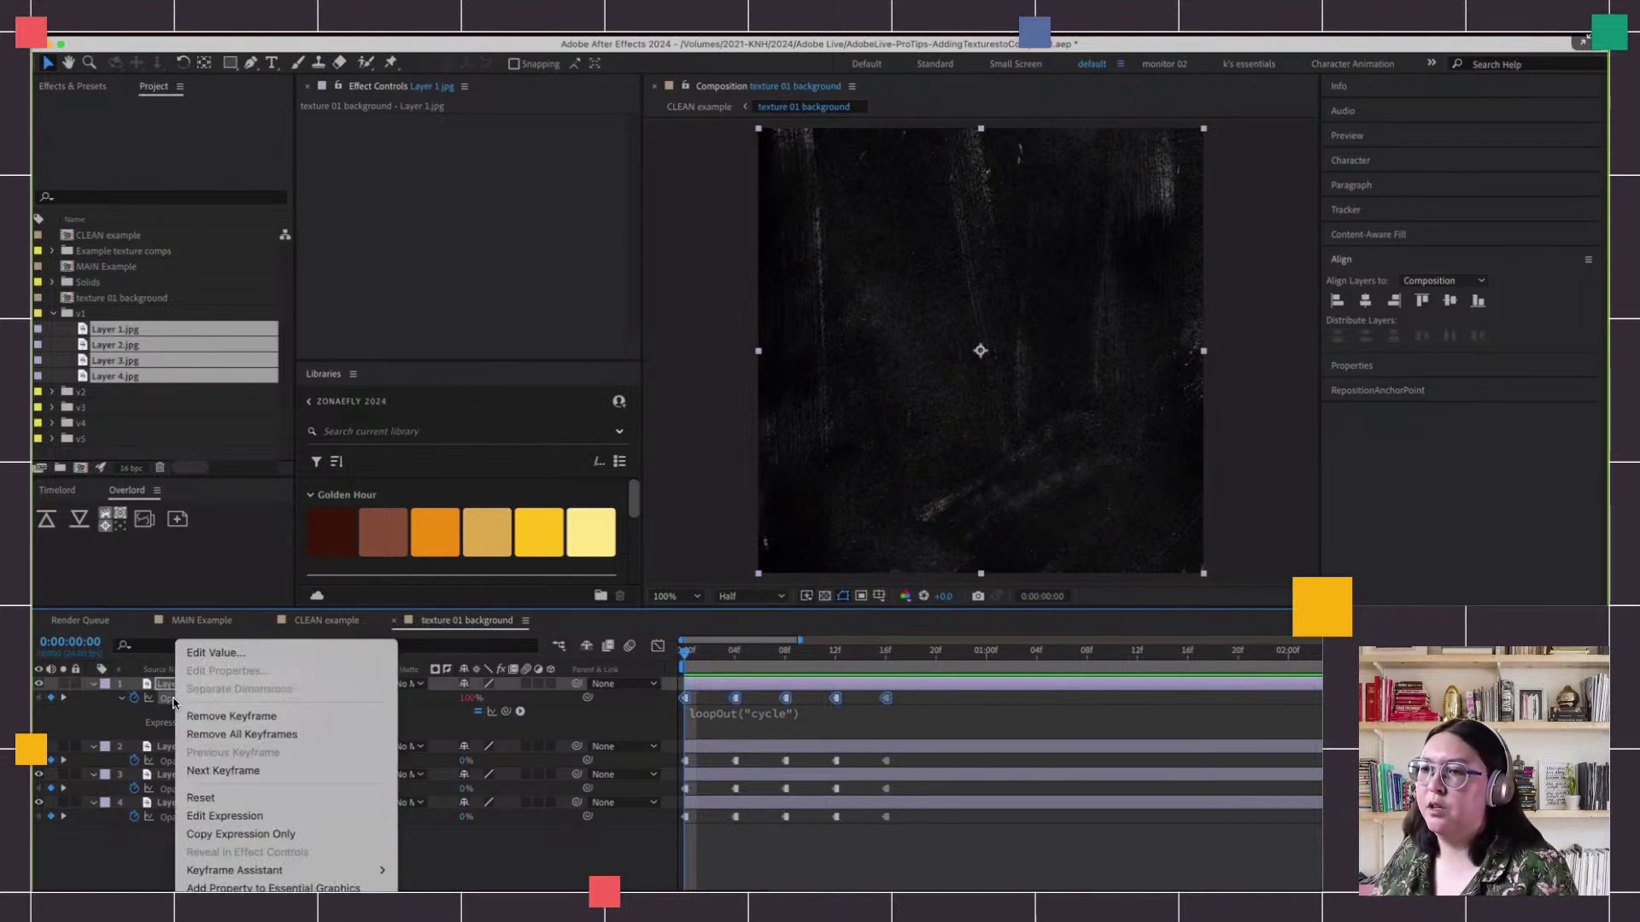
click(244, 835)
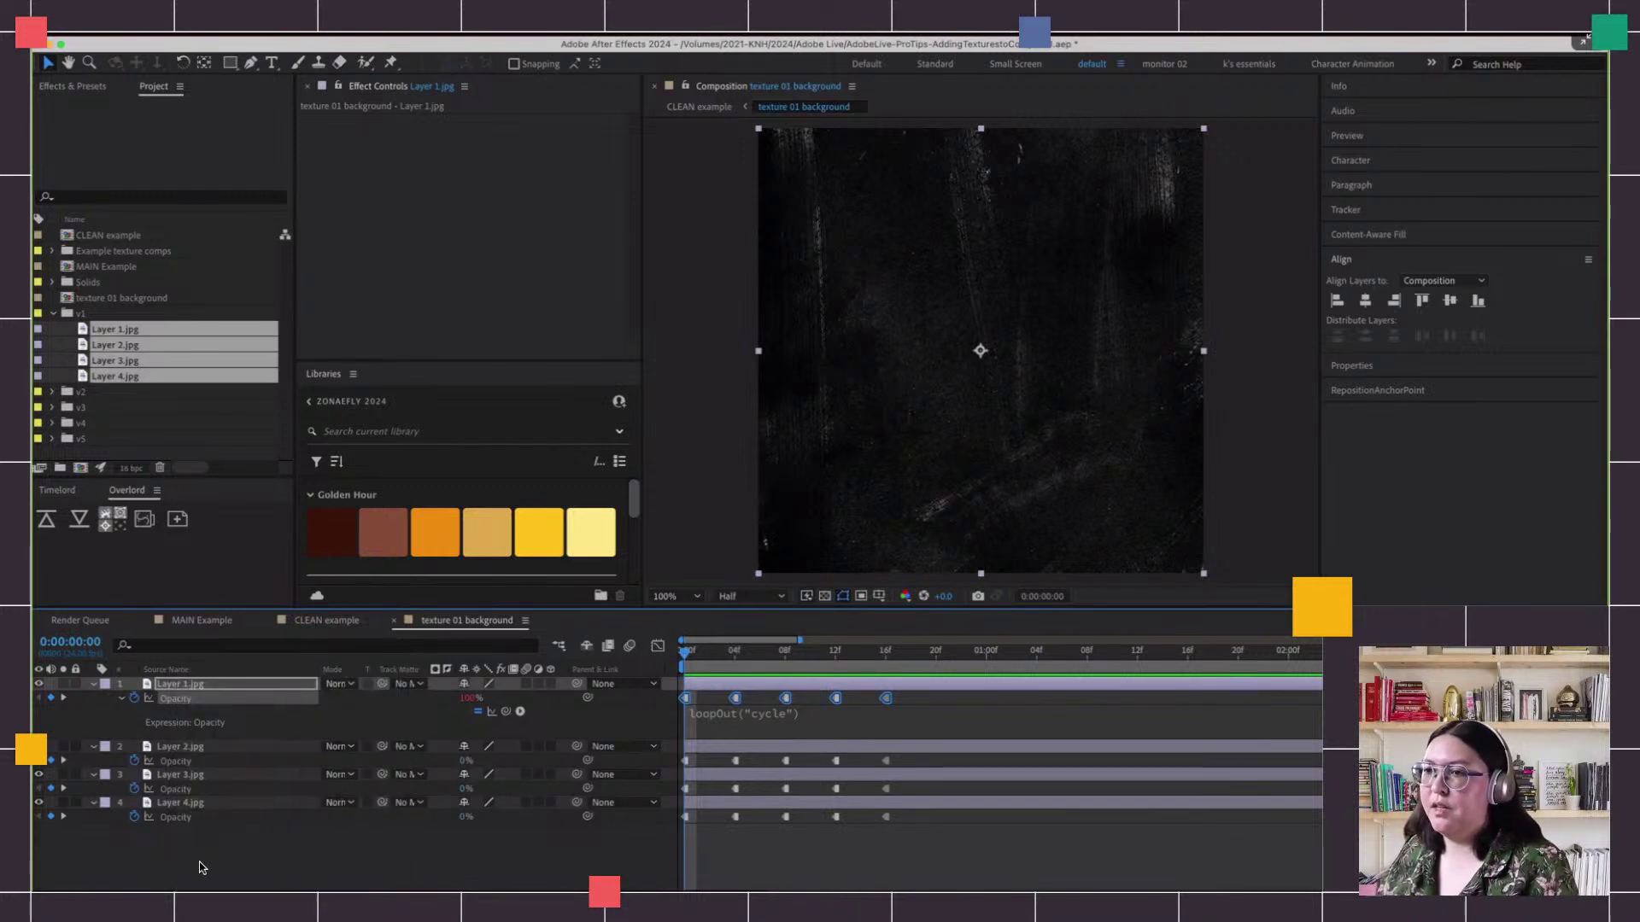
click(177, 762)
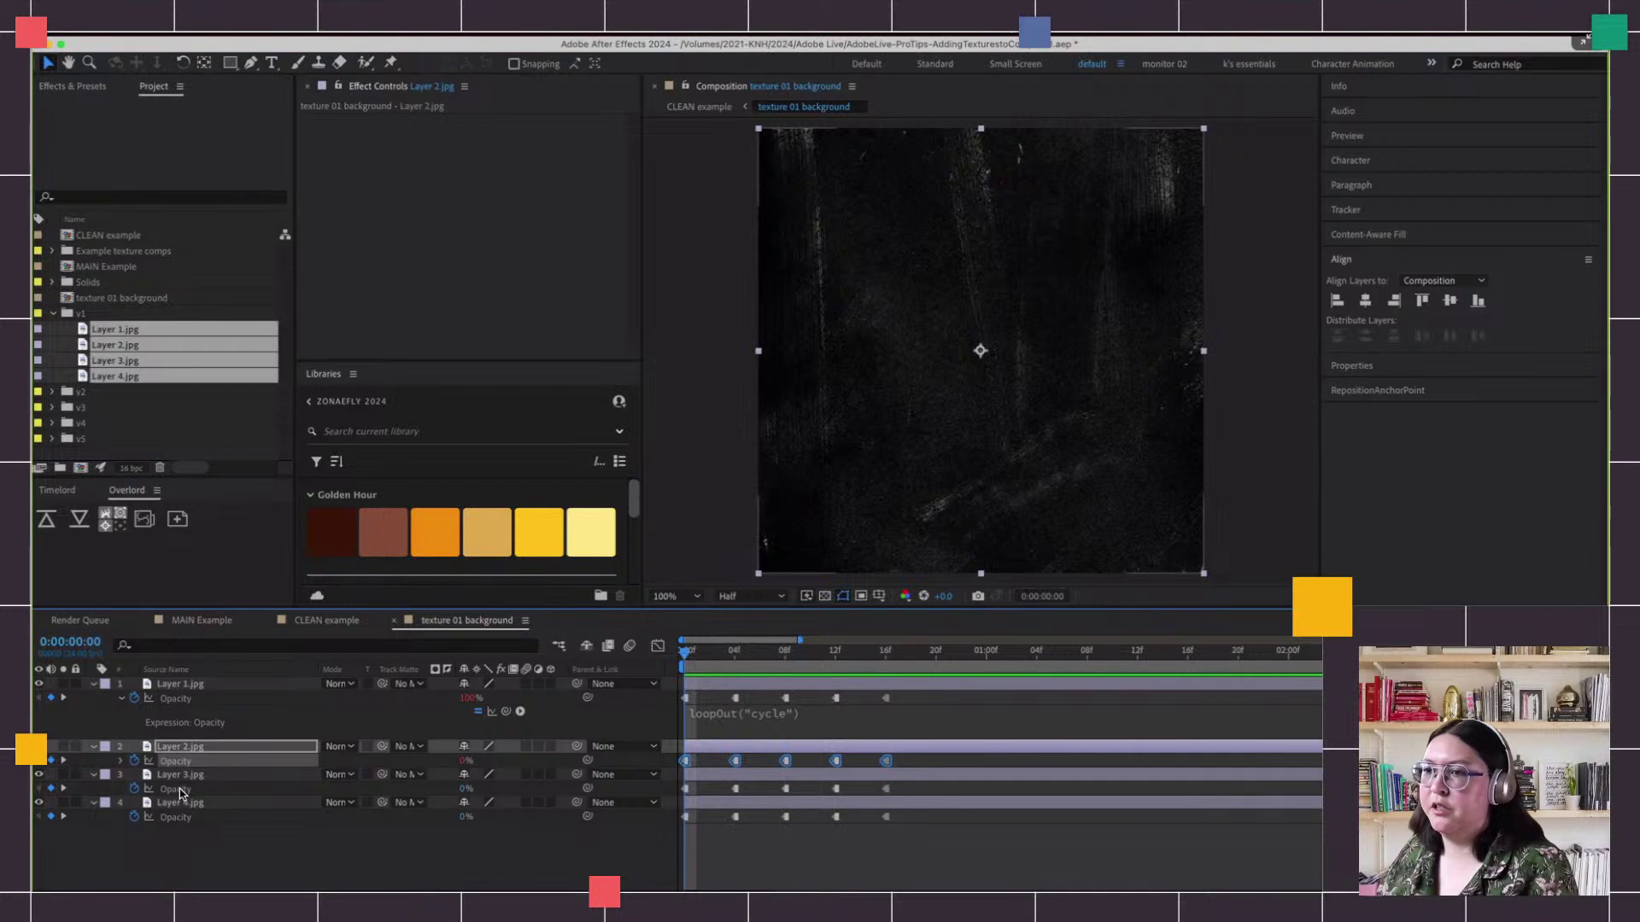
click(181, 790)
click(180, 817)
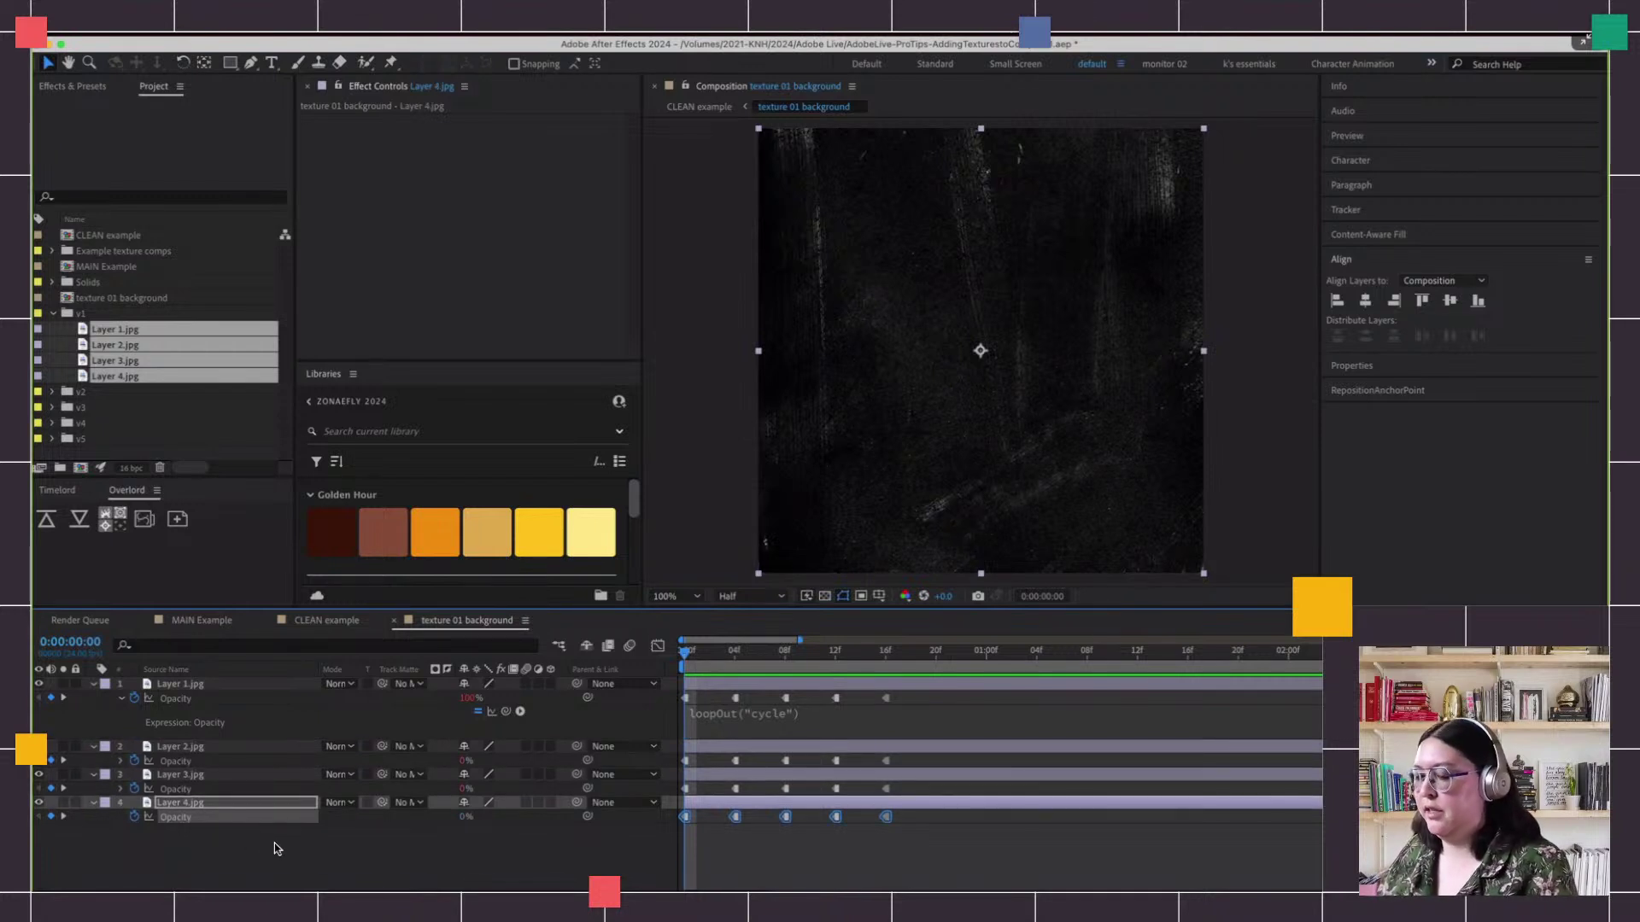
click(709, 843)
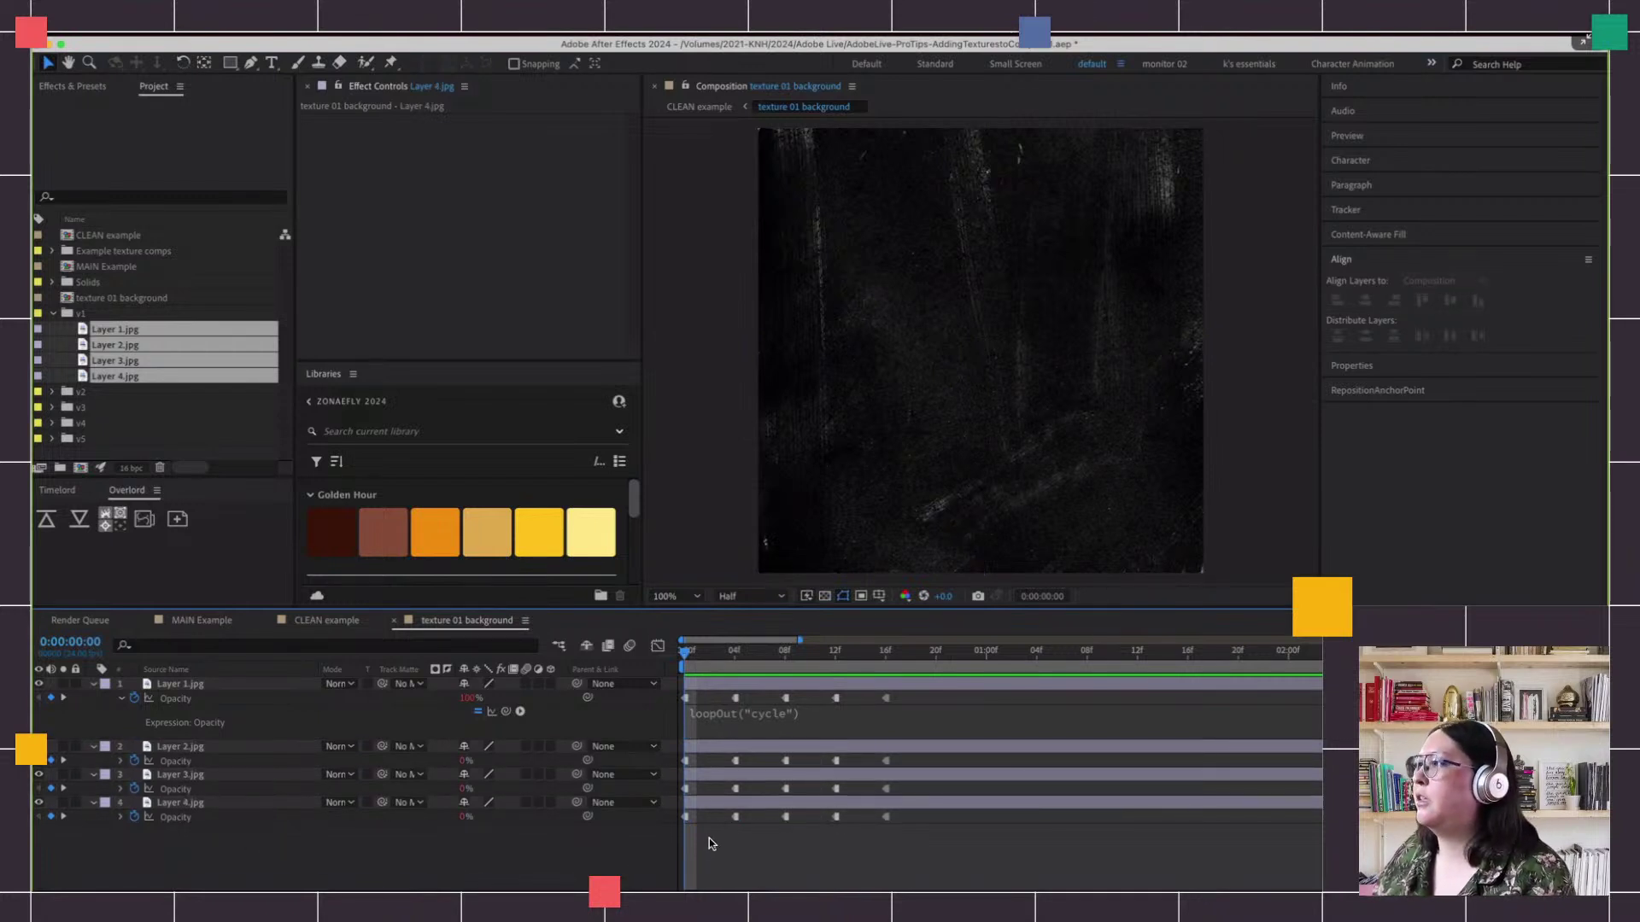
Play the texture composition past the last keyframes to check the looping of all four layers
key(space)
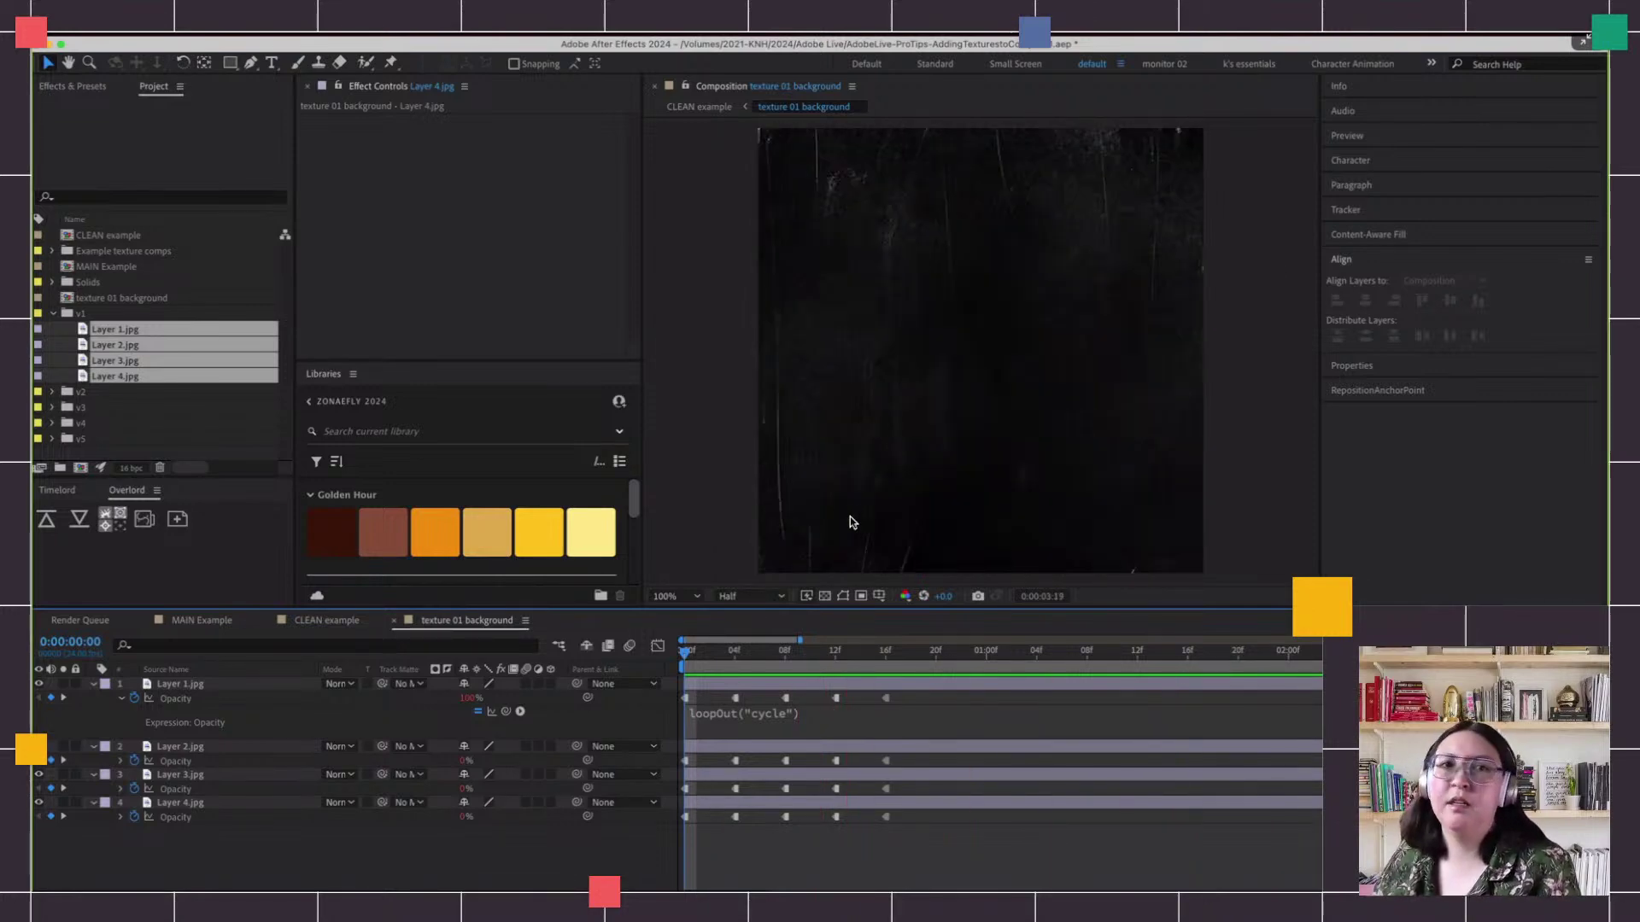
key(space)
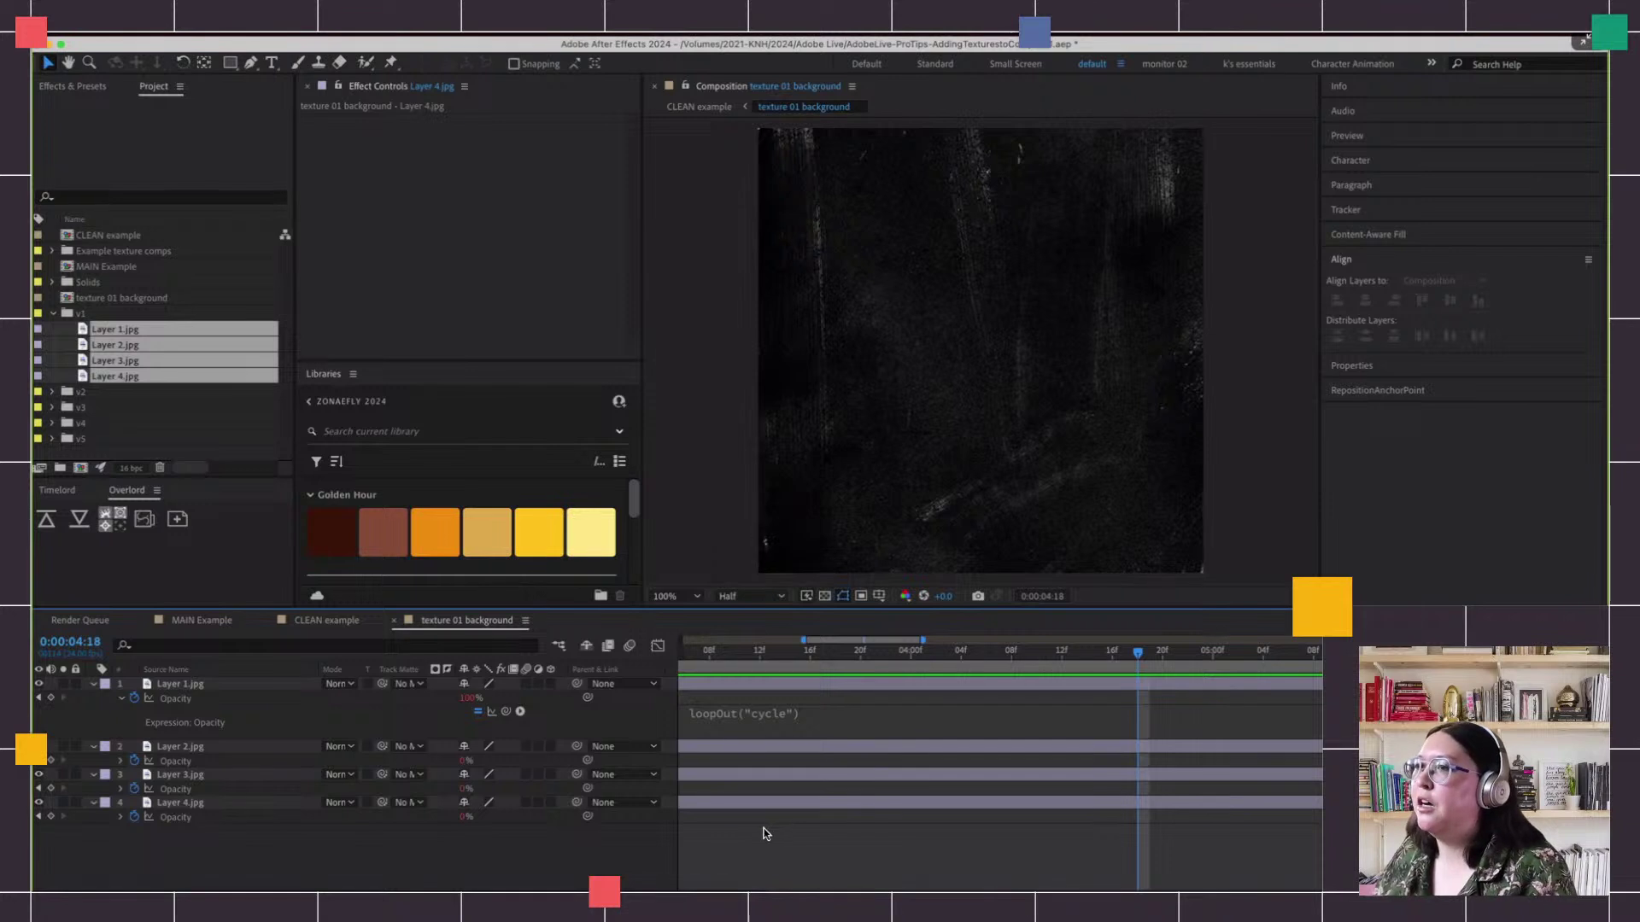
click(724, 845)
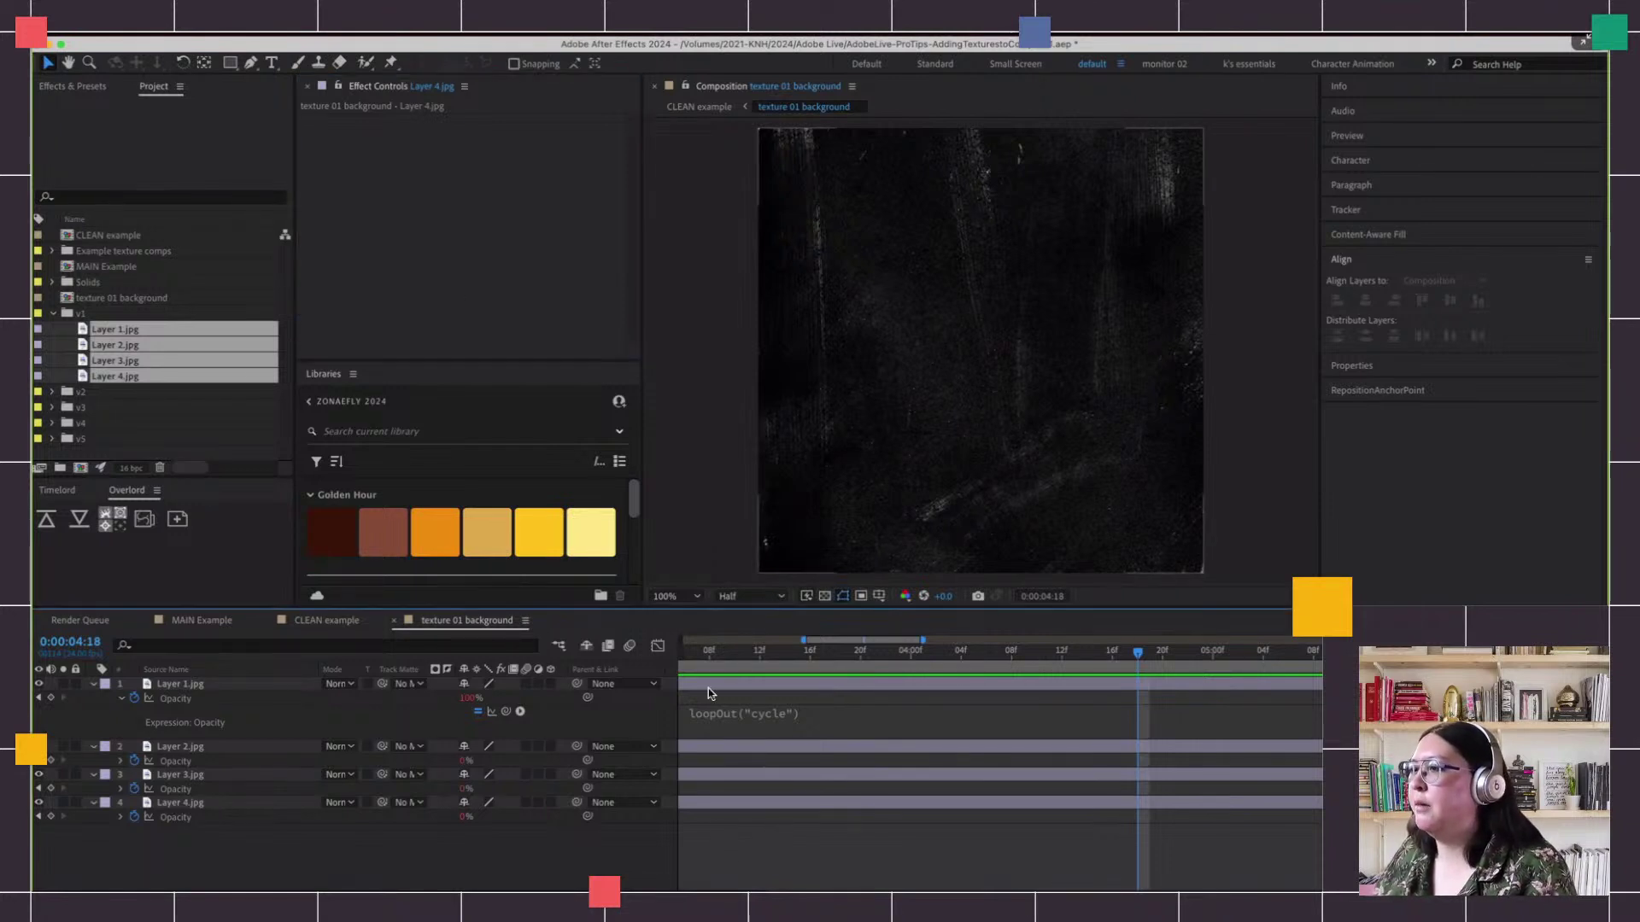
key(space)
Add a new adjustment layer above the four texture layers in the texture 01 background composition
right_click(763, 847)
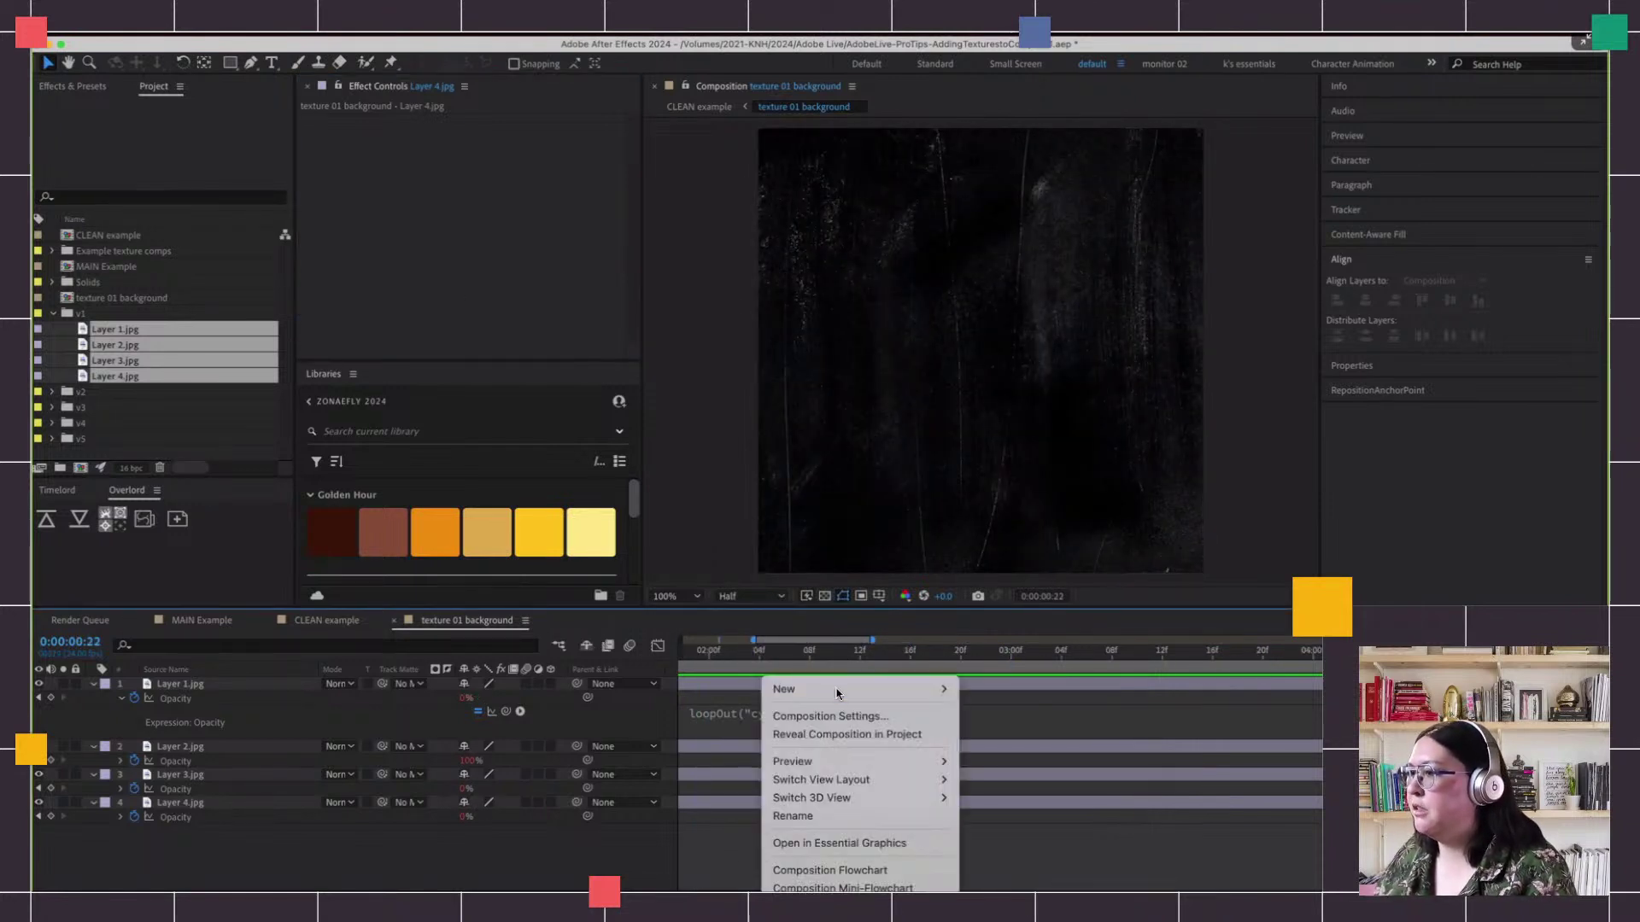
mouse_move(837, 689)
click(1032, 825)
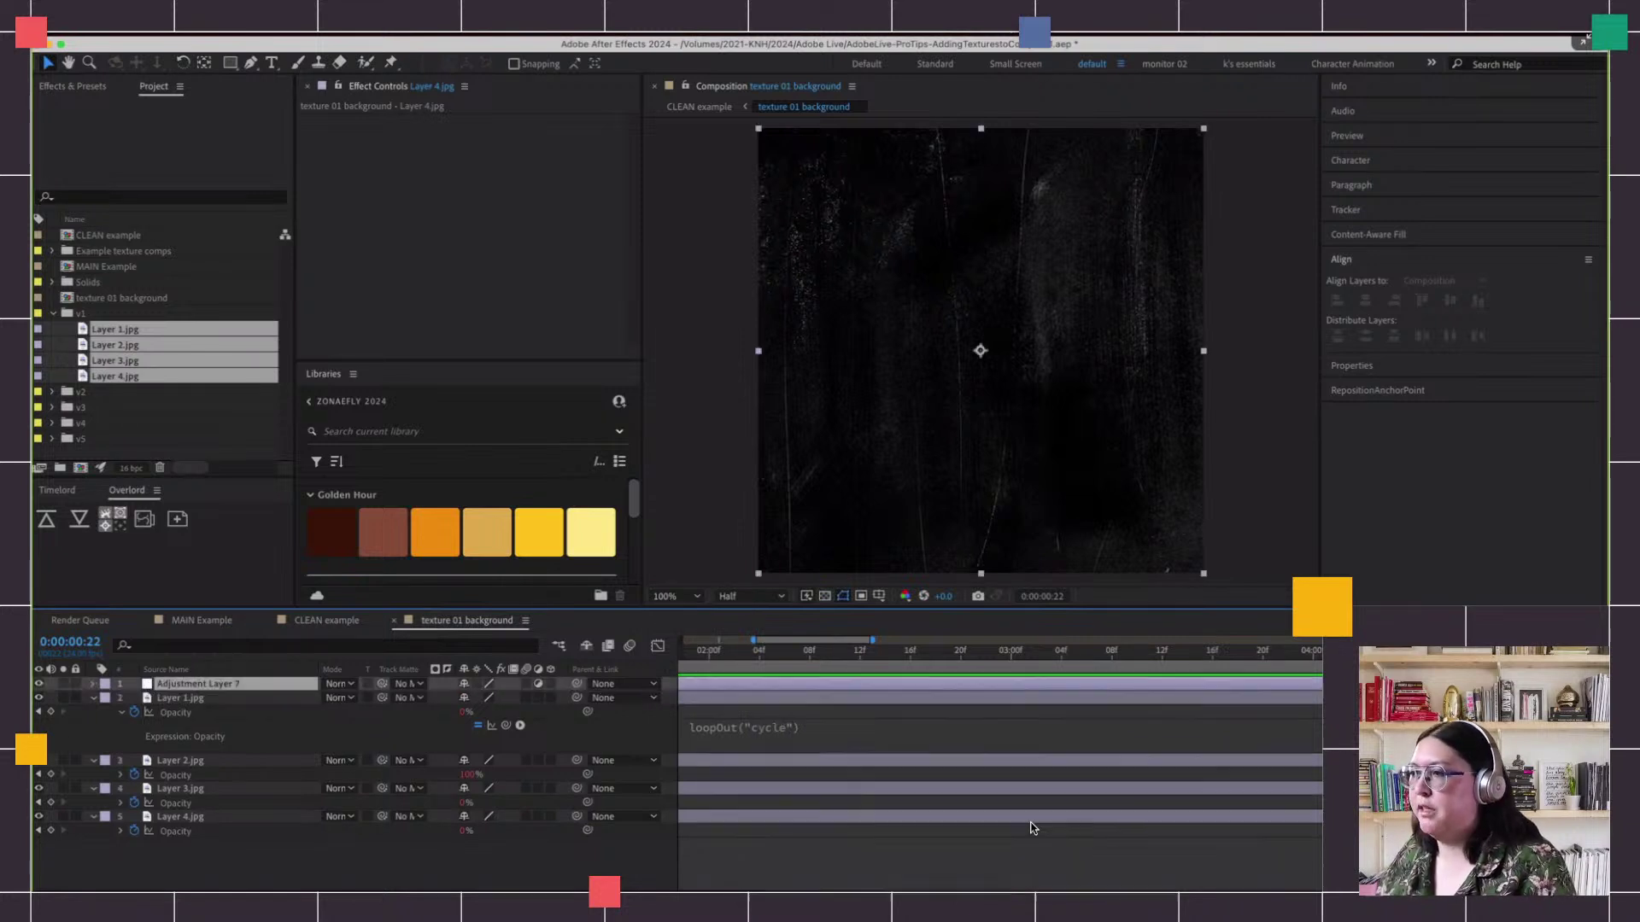
Apply the Curves effect to the adjustment layer and raise the RGB curve's shadows and midtones to brighten the textures
click(73, 86)
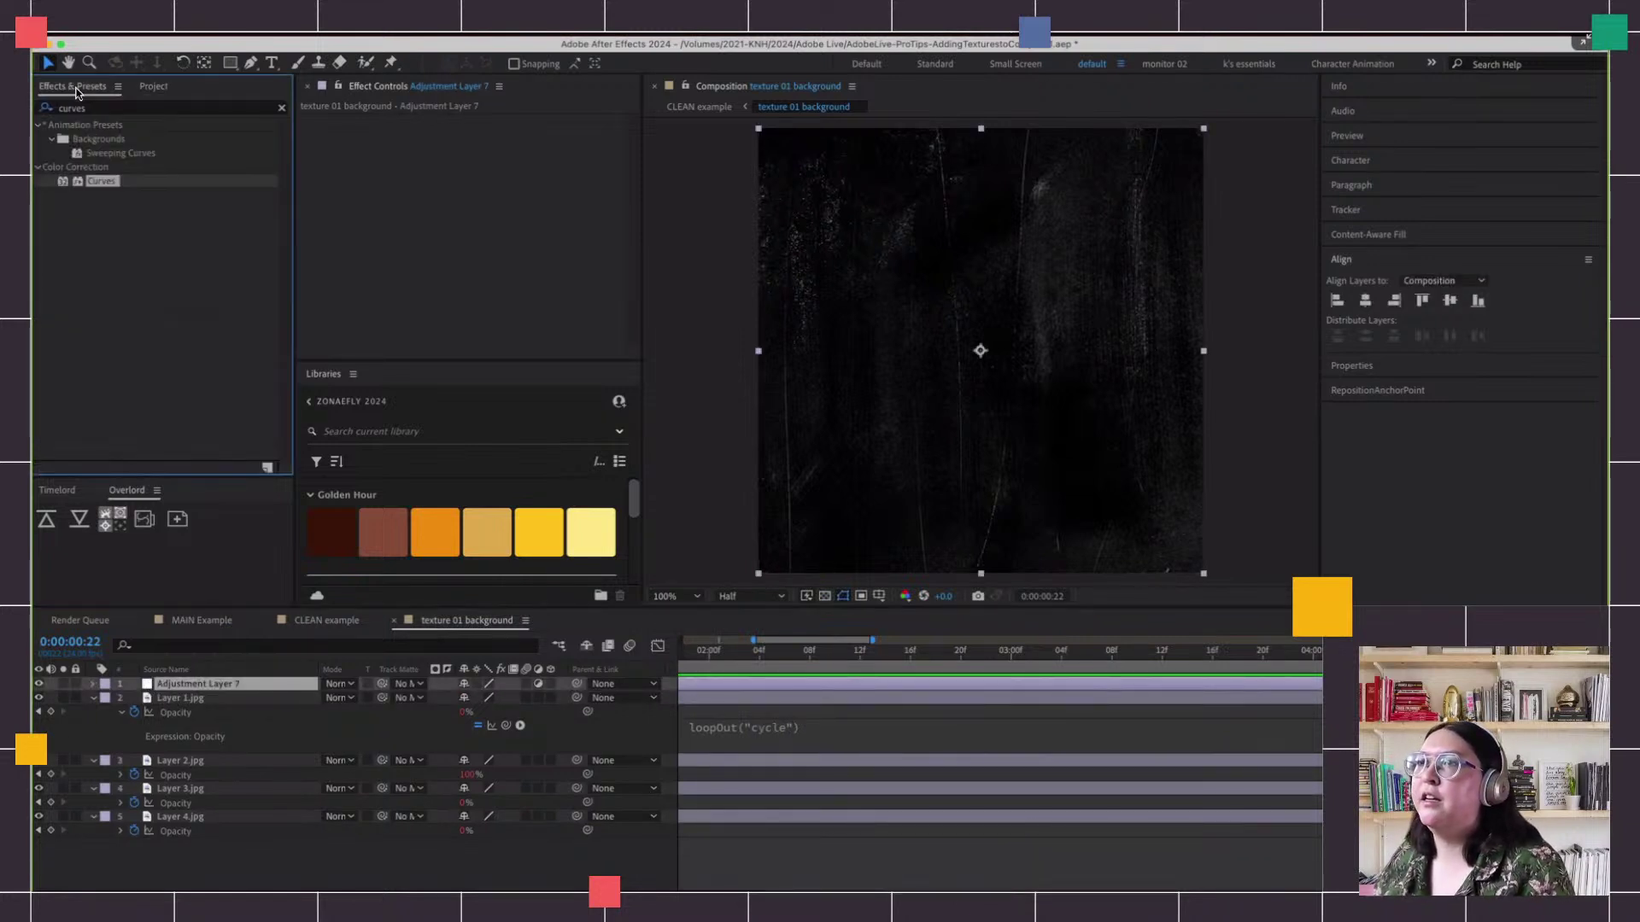
drag(91, 179, 459, 267)
scroll(423, 259, down, 1)
drag(394, 316, 394, 328)
drag(436, 274, 436, 247)
drag(394, 328, 370, 313)
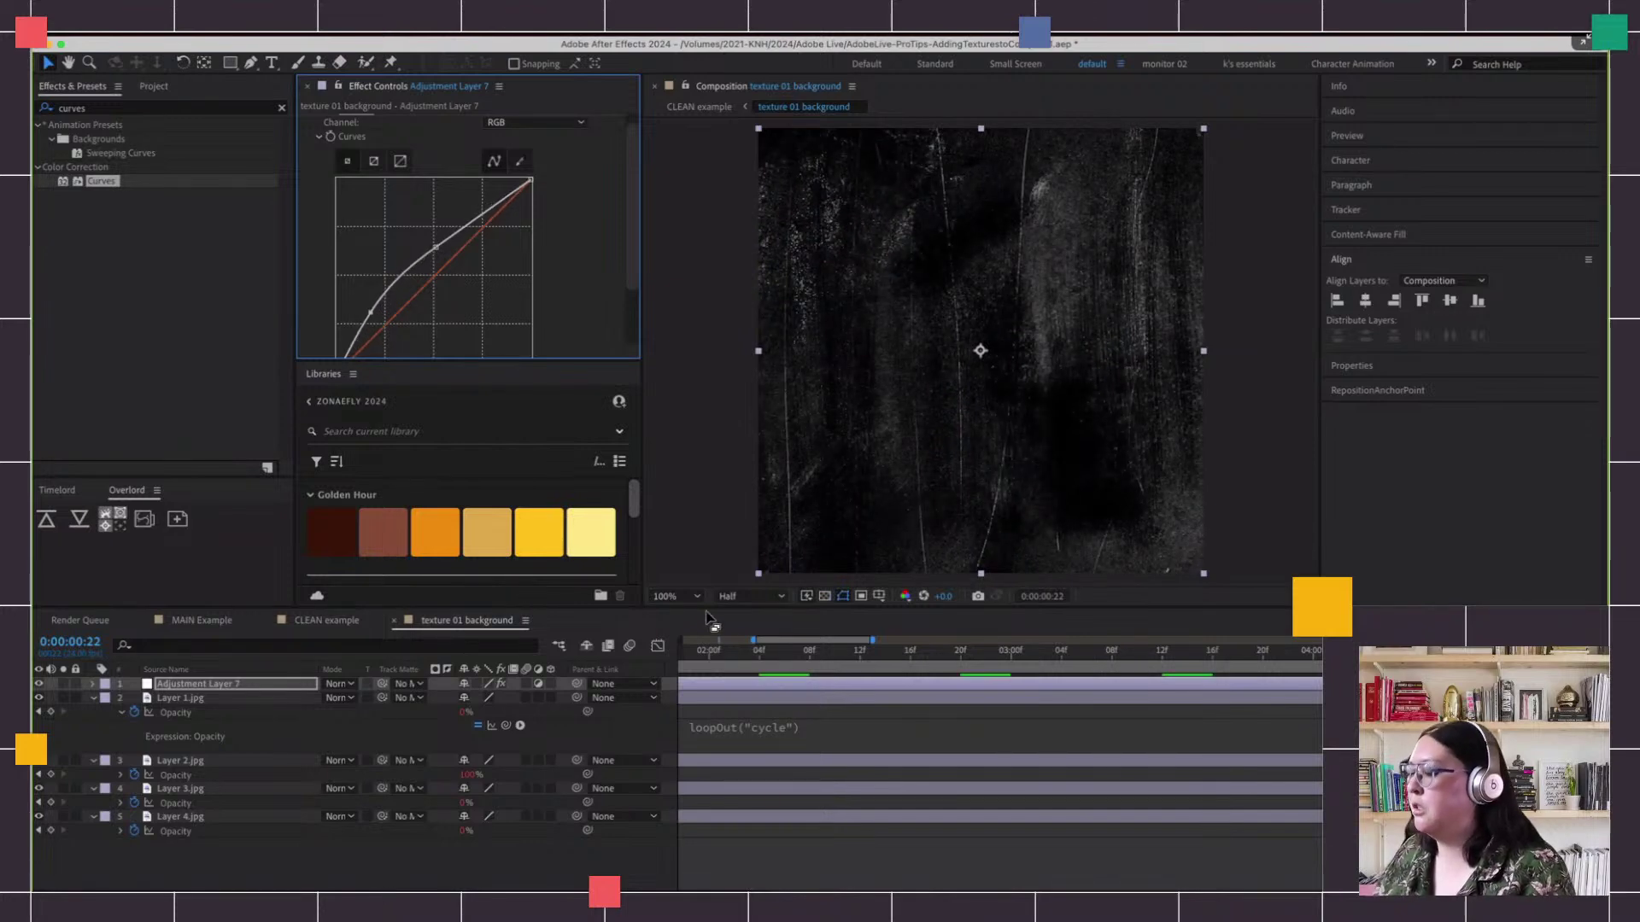
key(space)
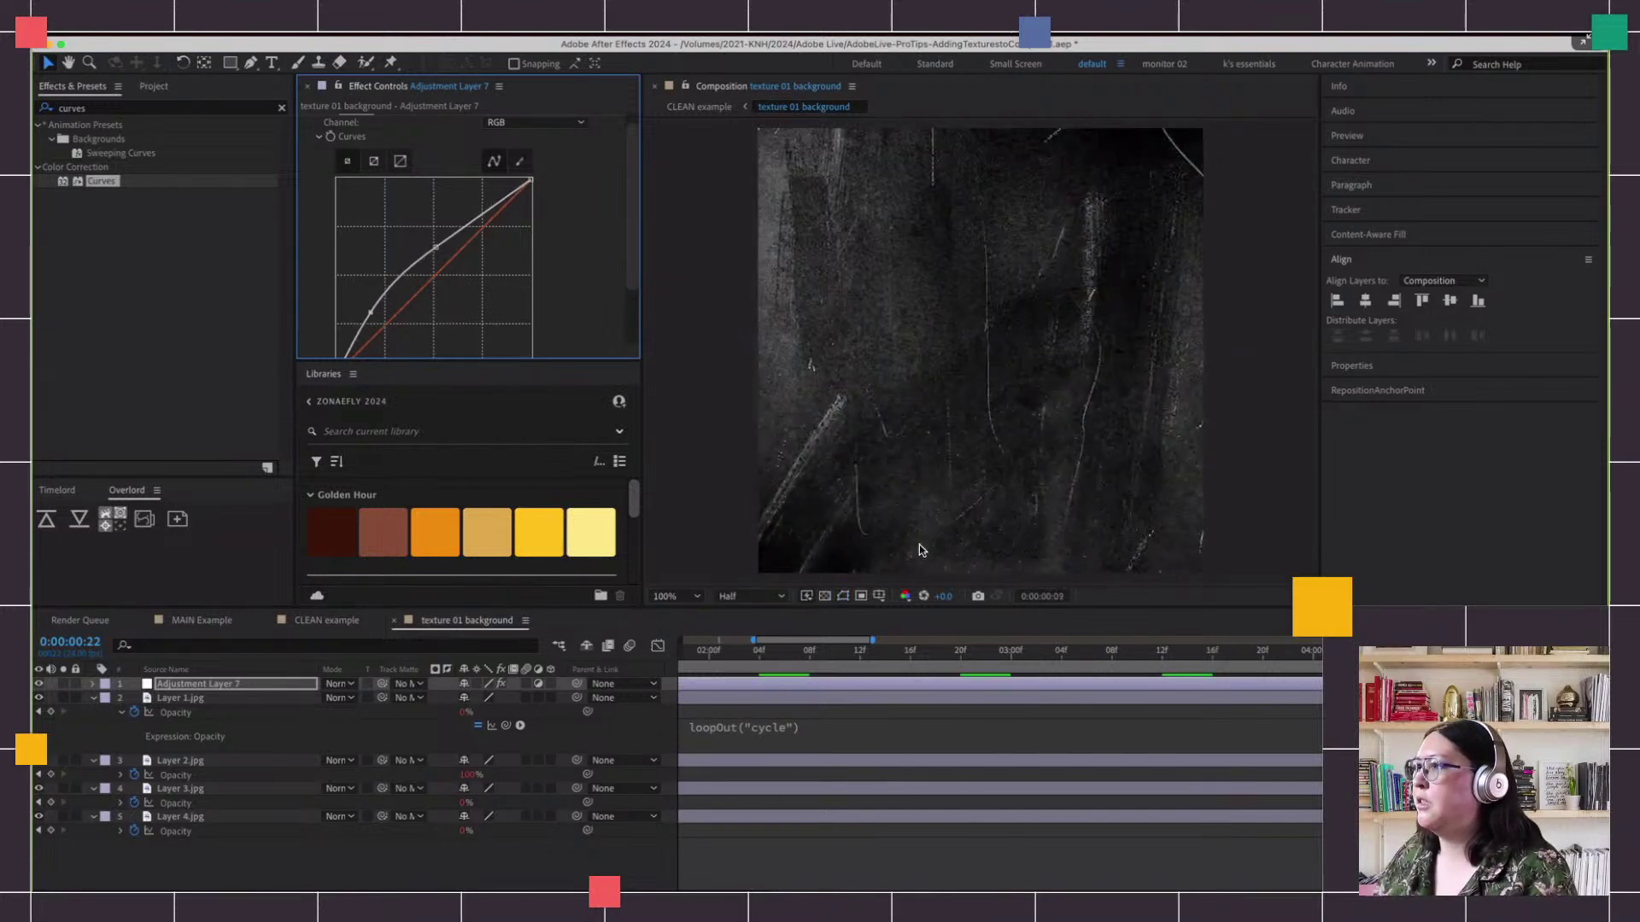
key(space)
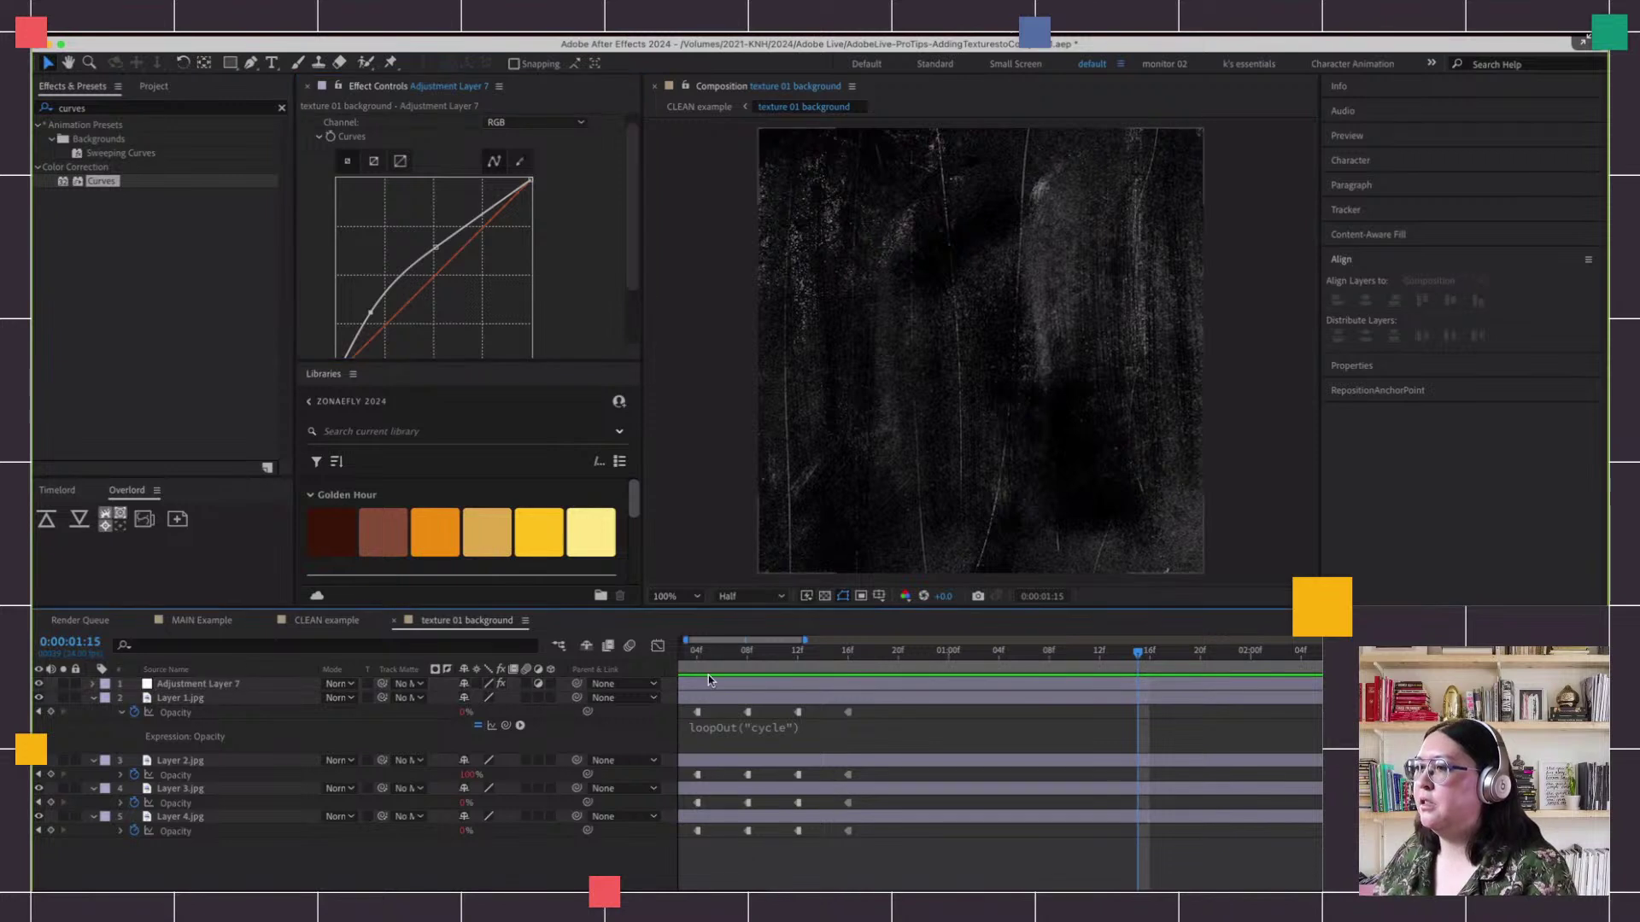
key(Home)
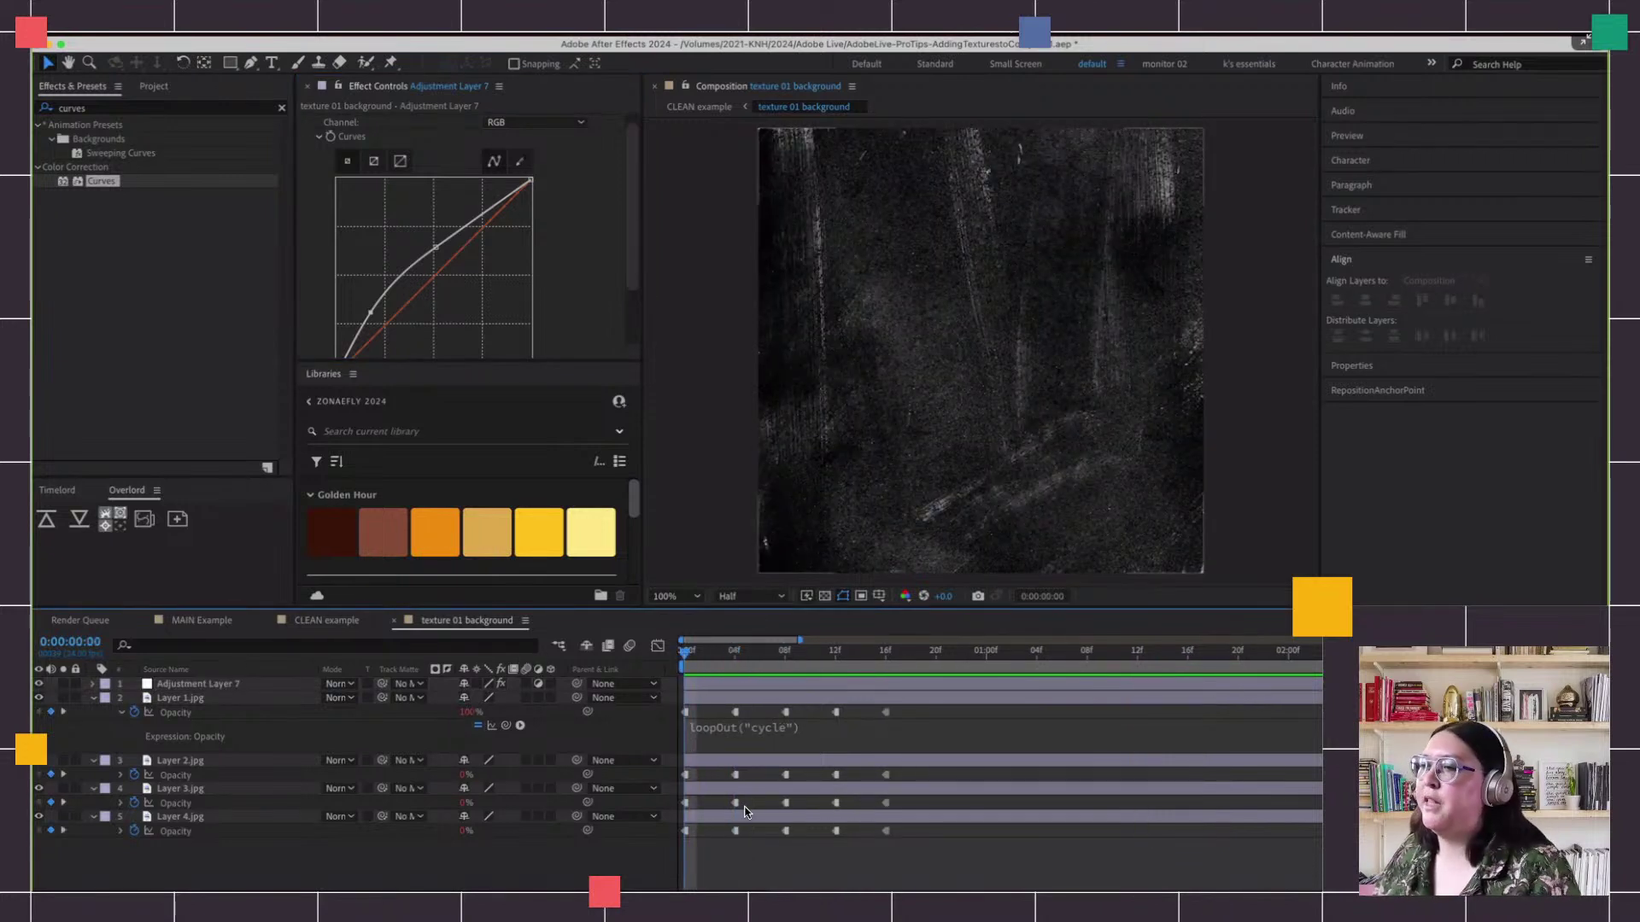
Apply the Tint effect to the adjustment layer in the texture 01 background composition
click(702, 687)
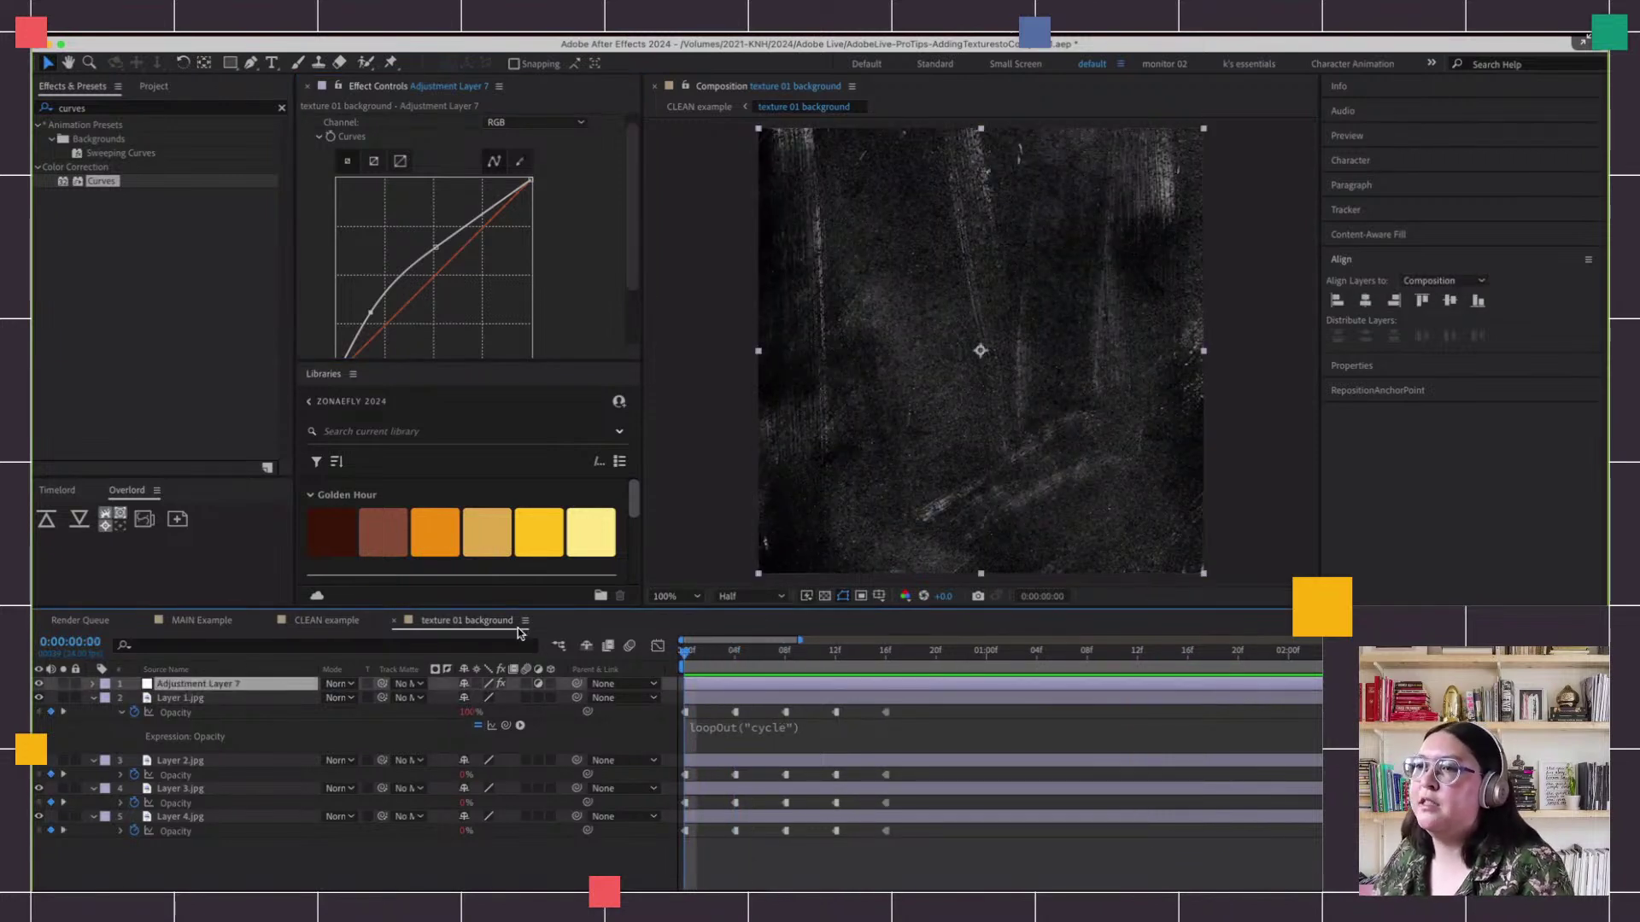
click(80, 109)
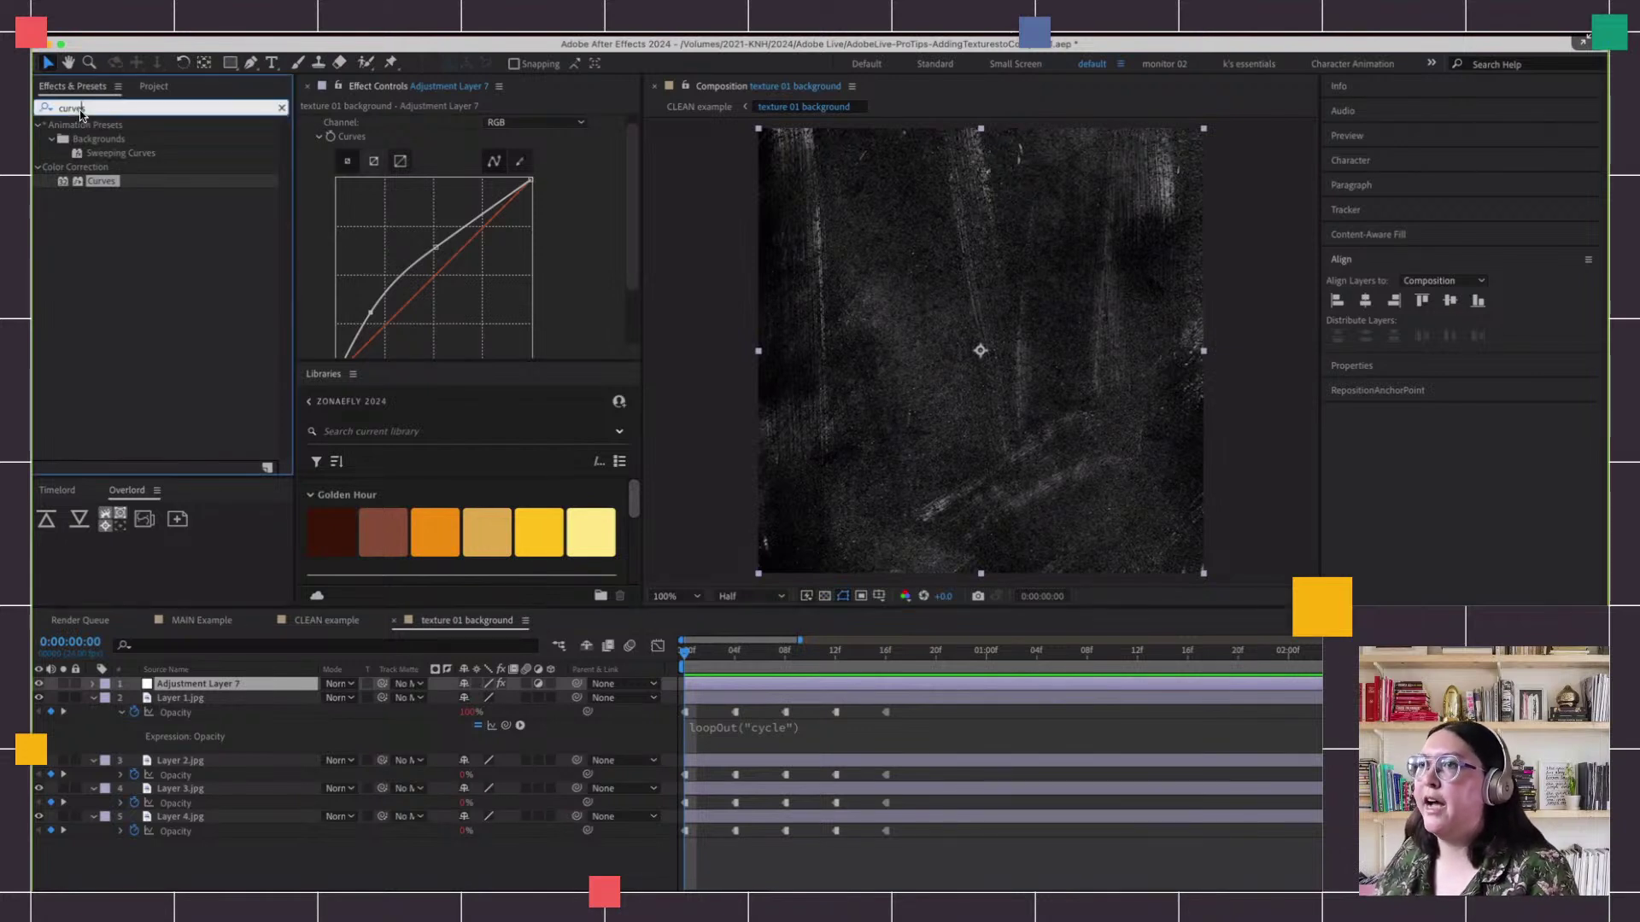
text(tint)
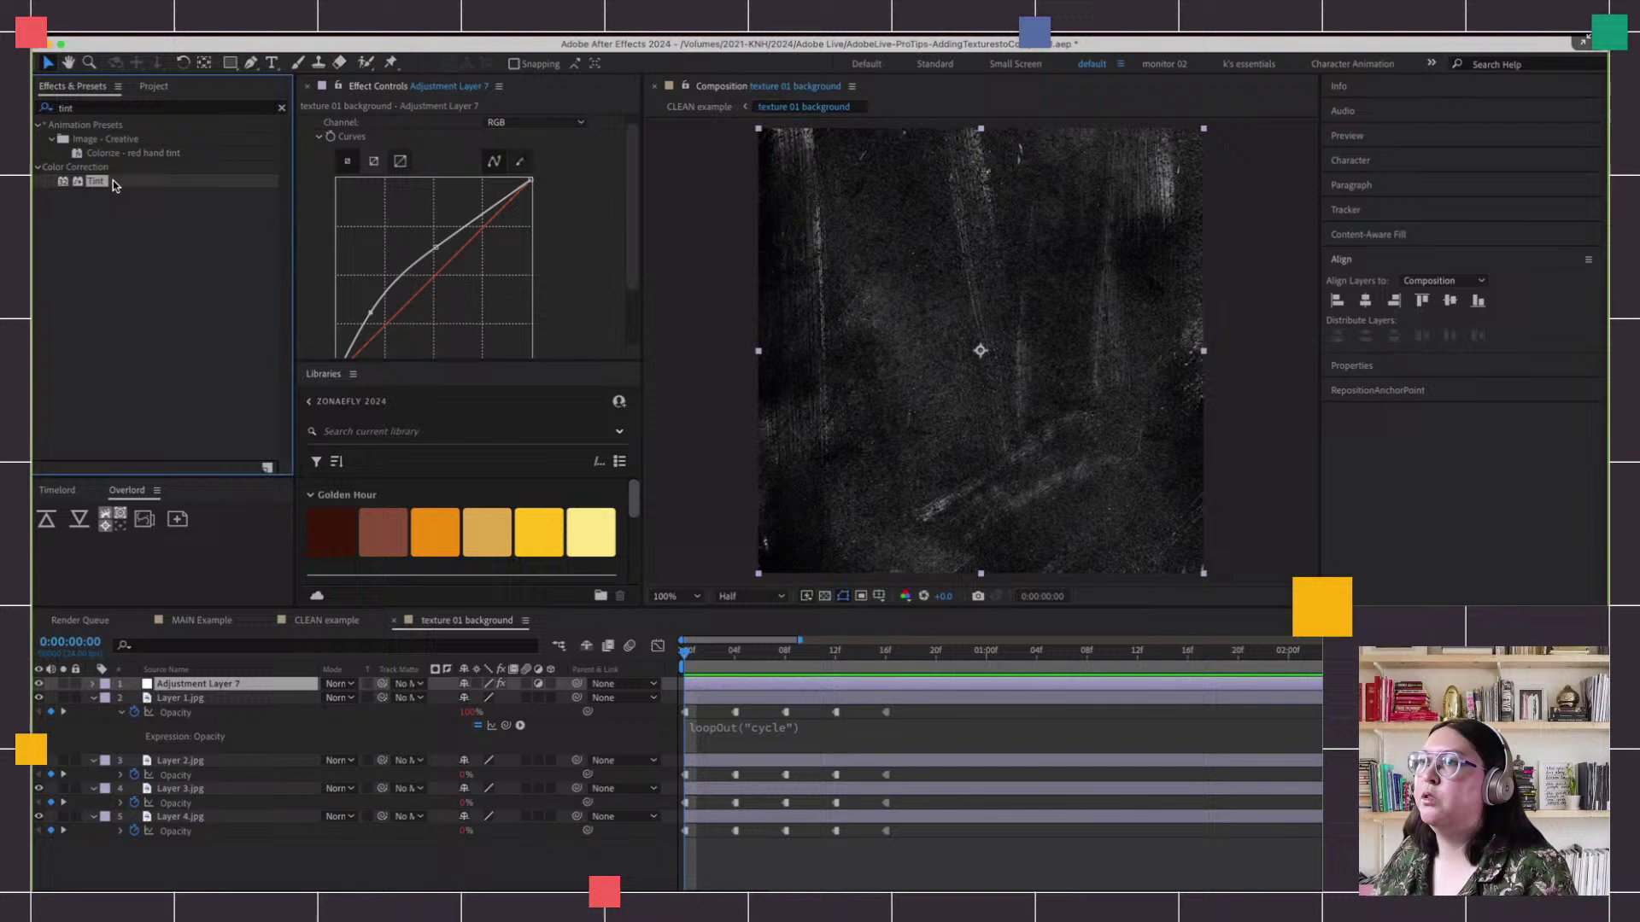
drag(116, 186, 309, 130)
Sample Golden Hour library colours for the Tint effect: orange for Map Black To and reddish brown for Map White To
click(490, 150)
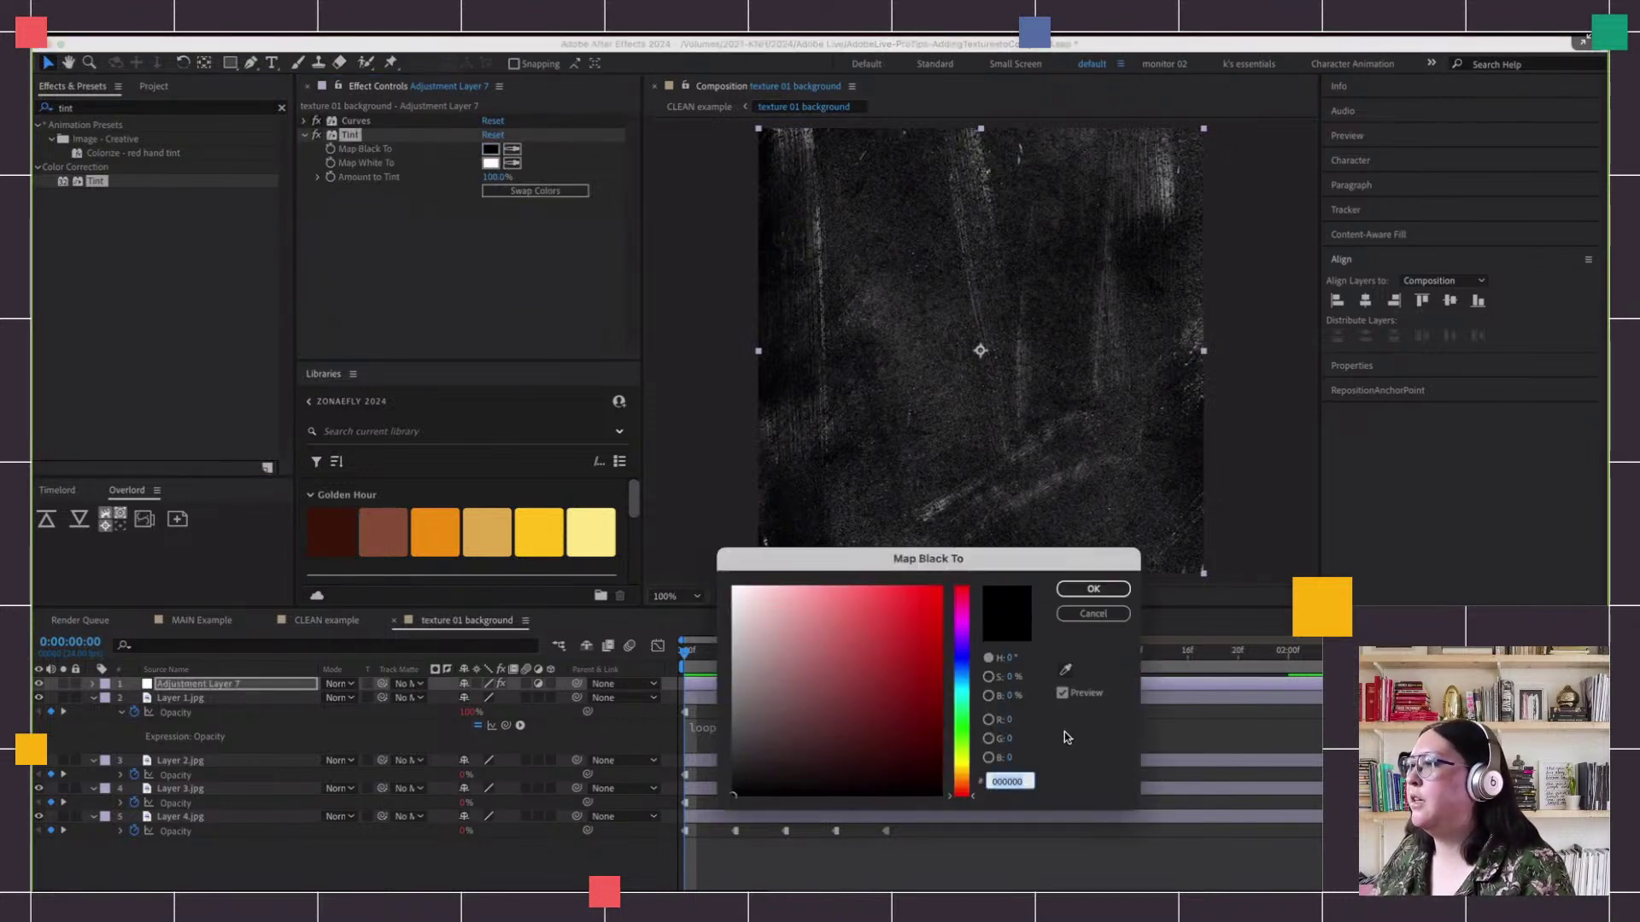
key(Escape)
click(511, 149)
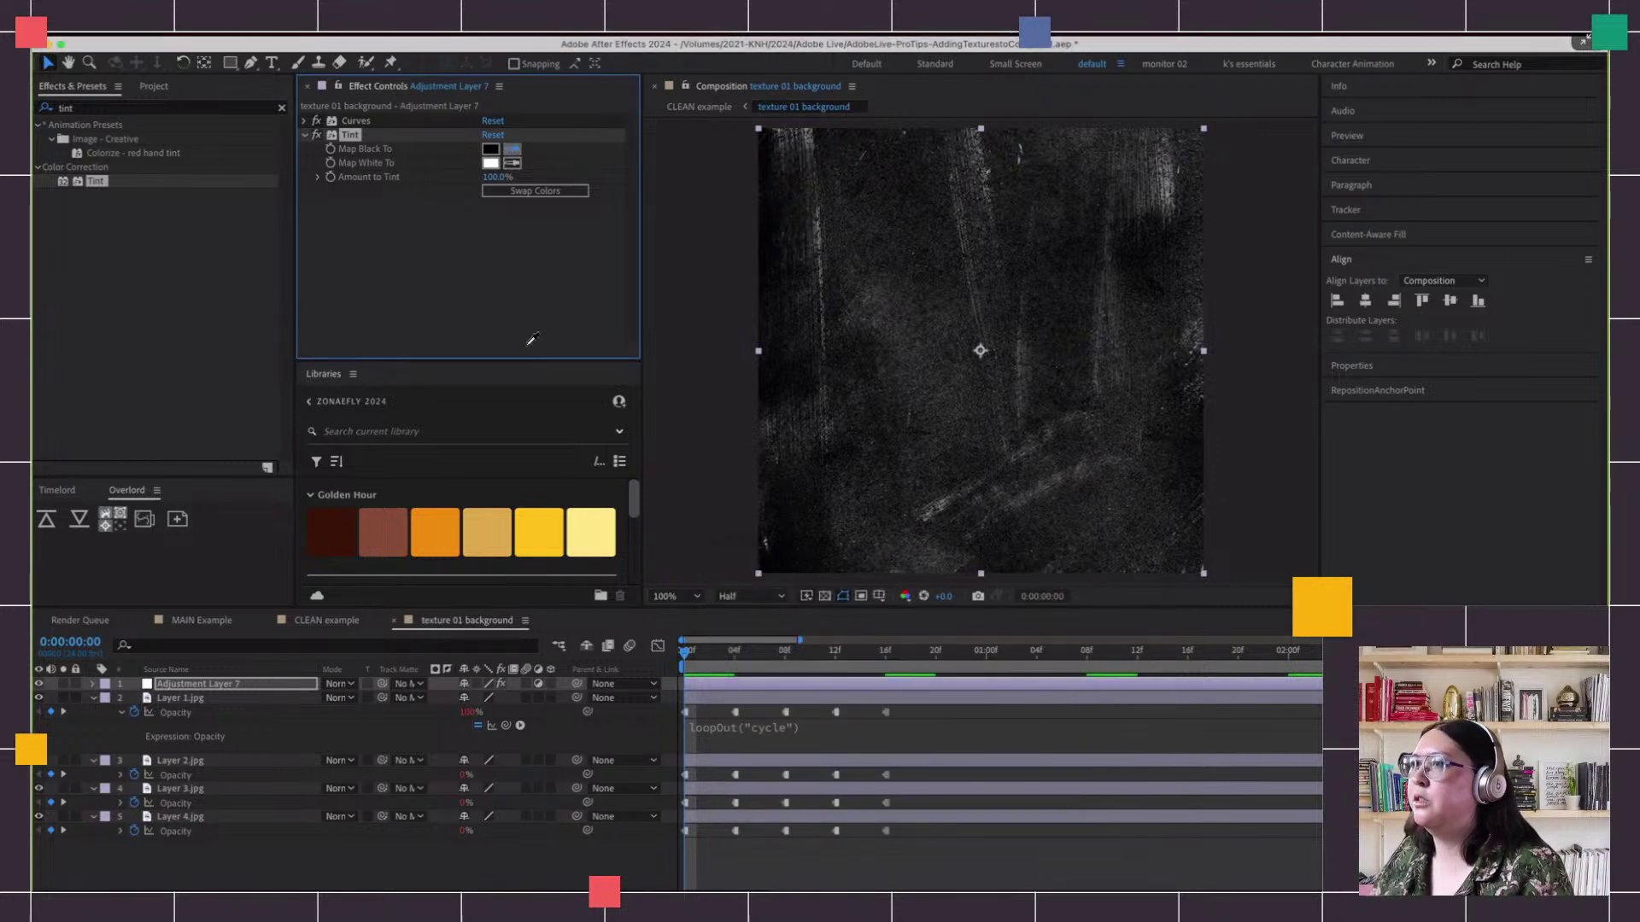
click(452, 531)
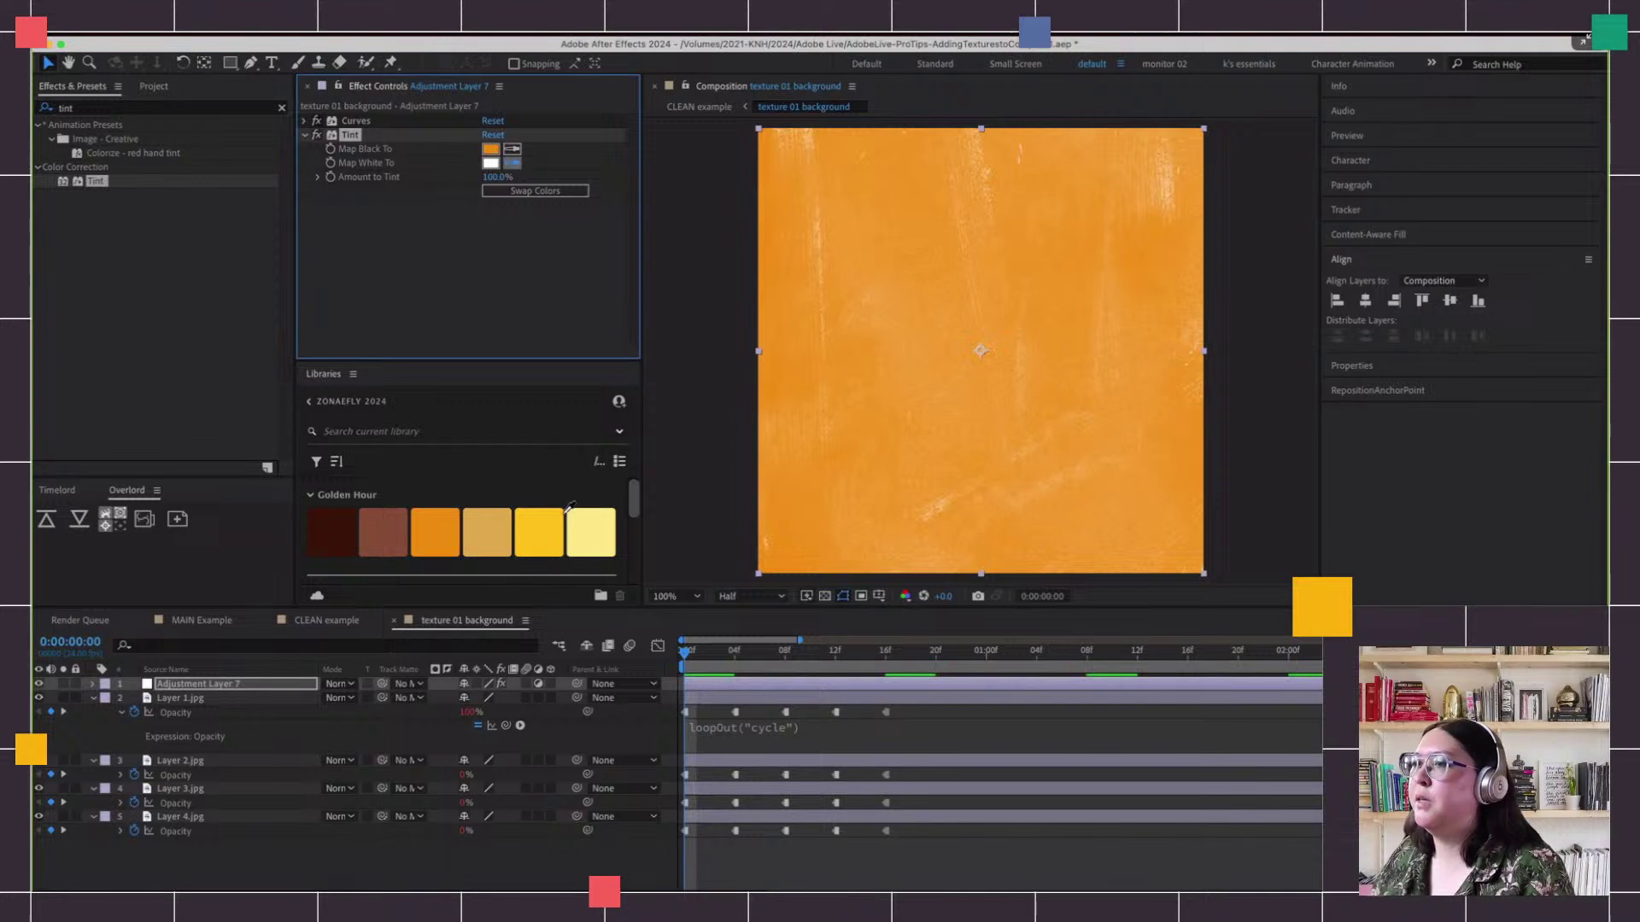
click(533, 530)
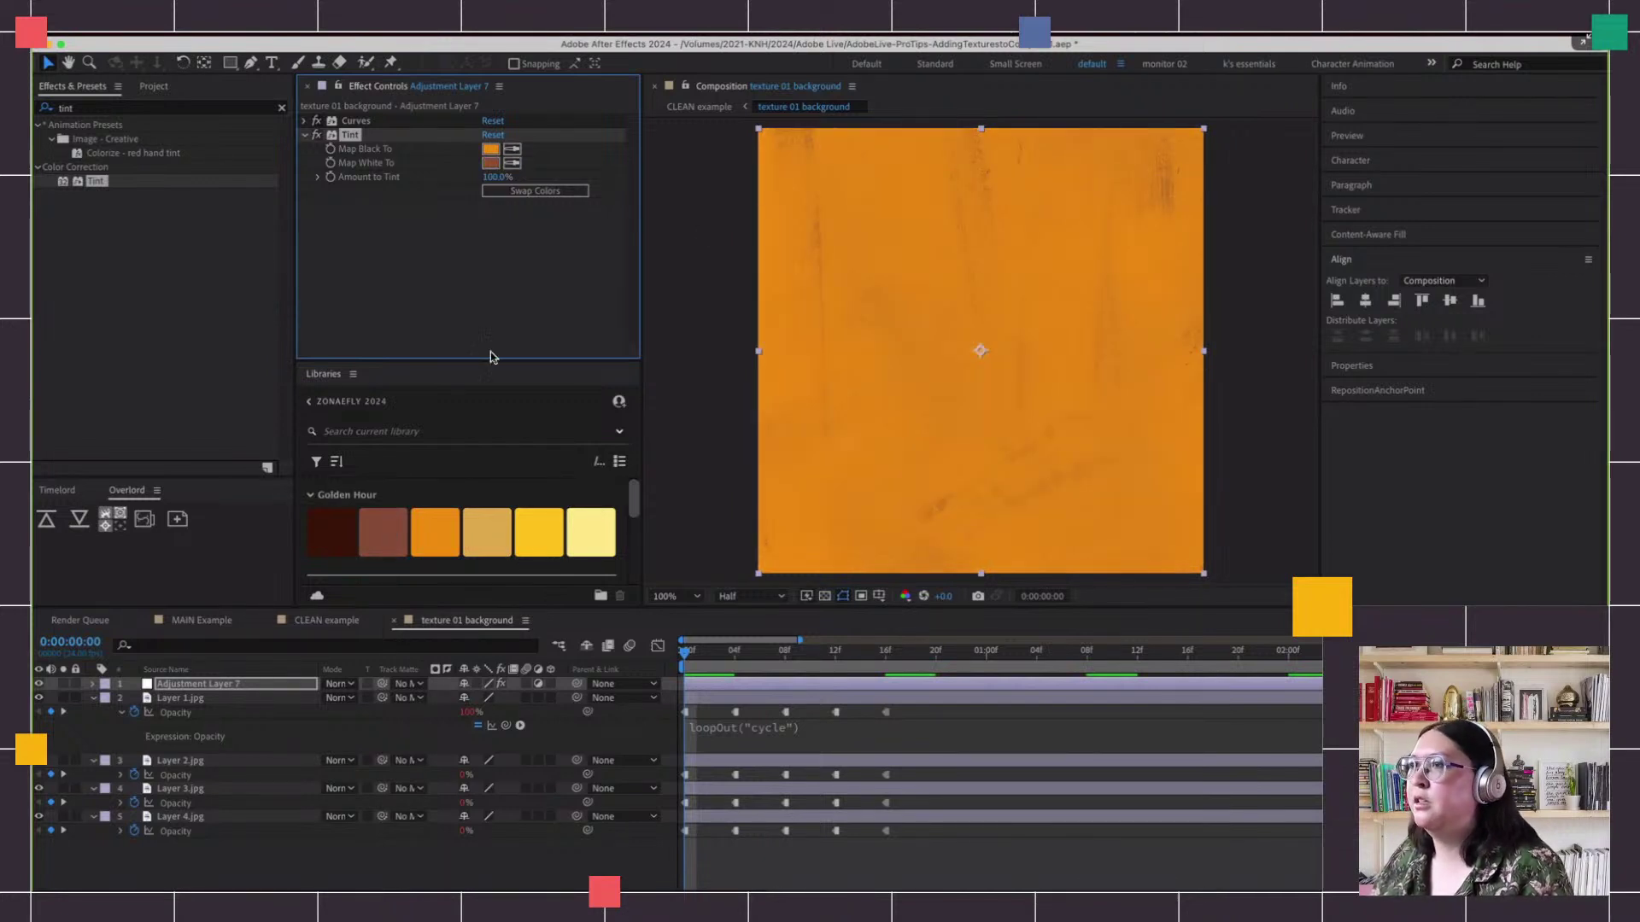
Change the Tint's Map Black To colour to the tan Golden Hour swatch and preview the tinted texture
click(512, 149)
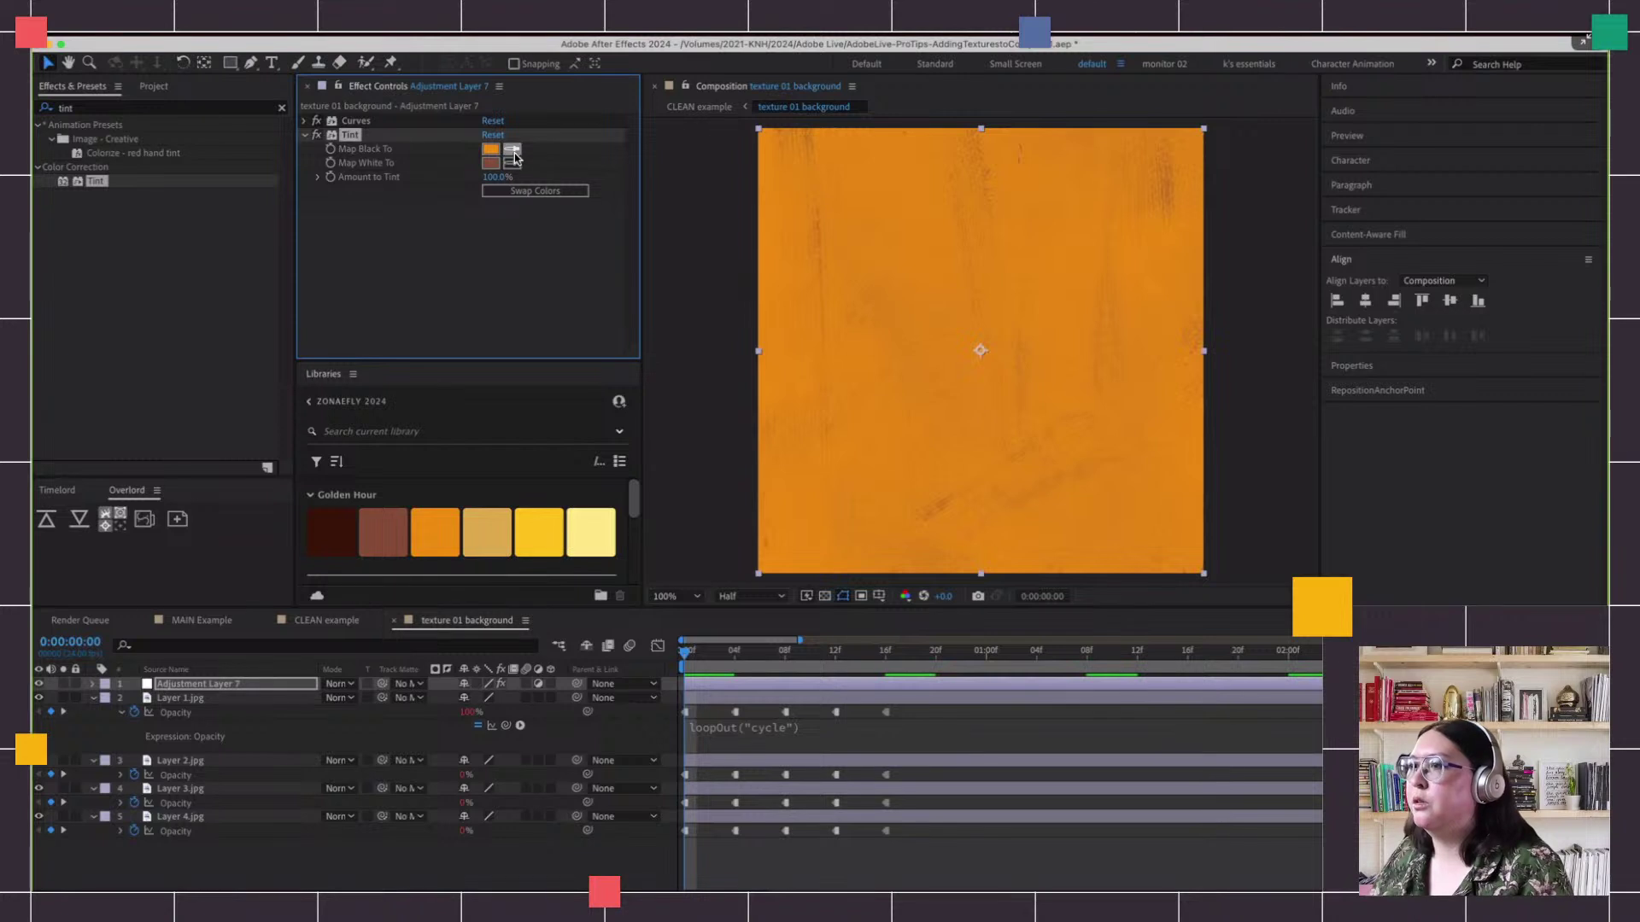
click(487, 528)
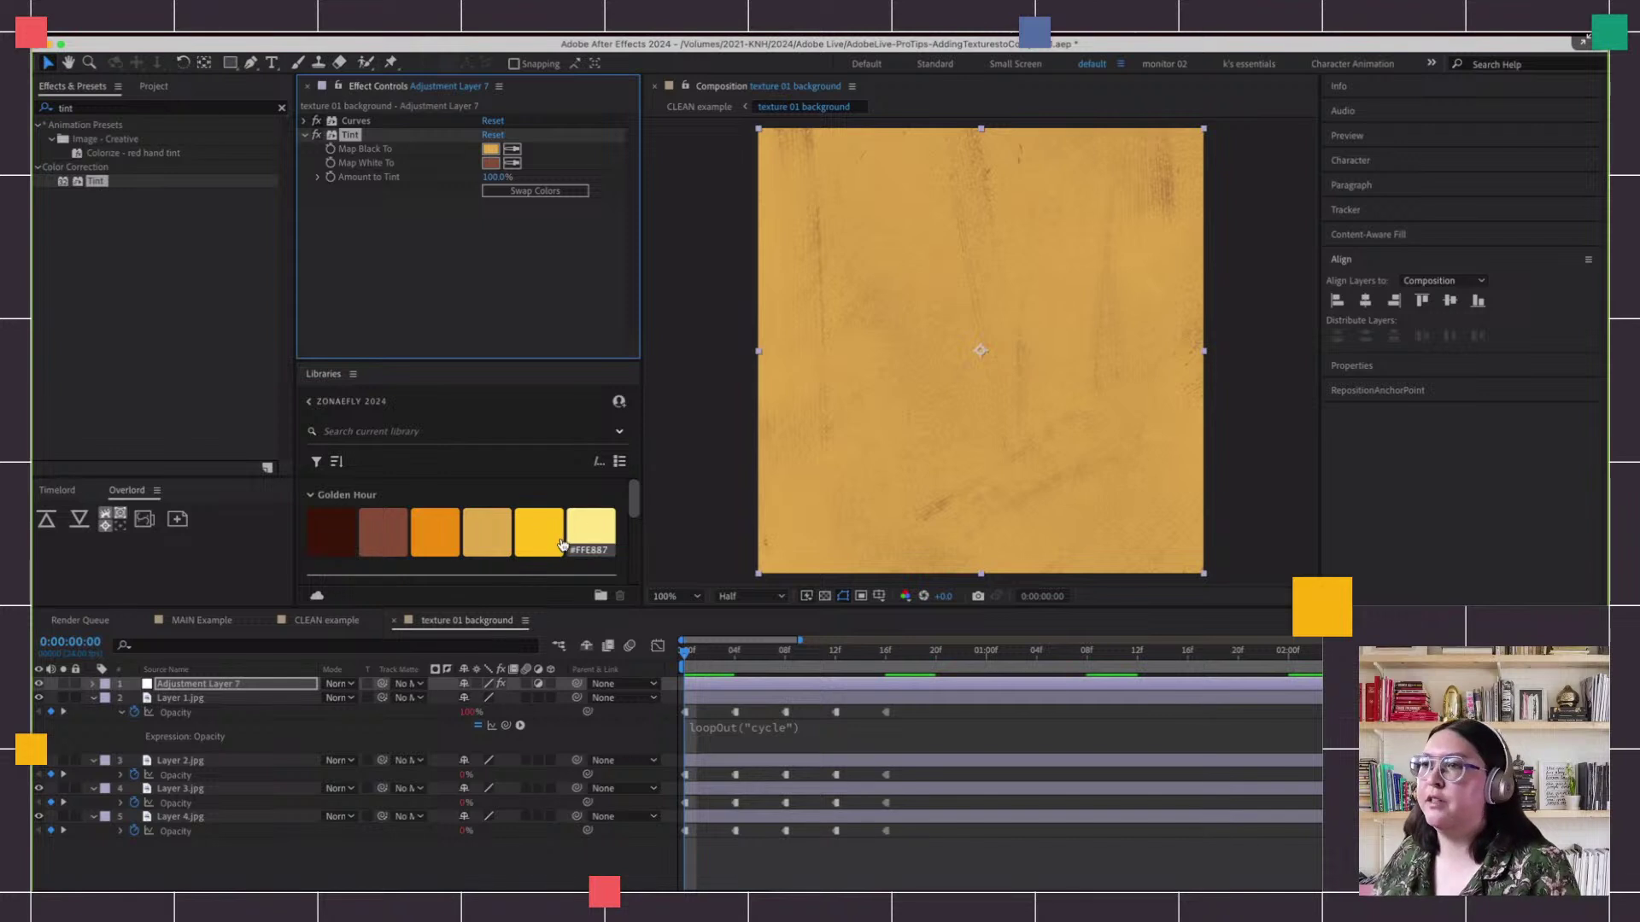
click(801, 726)
key(space)
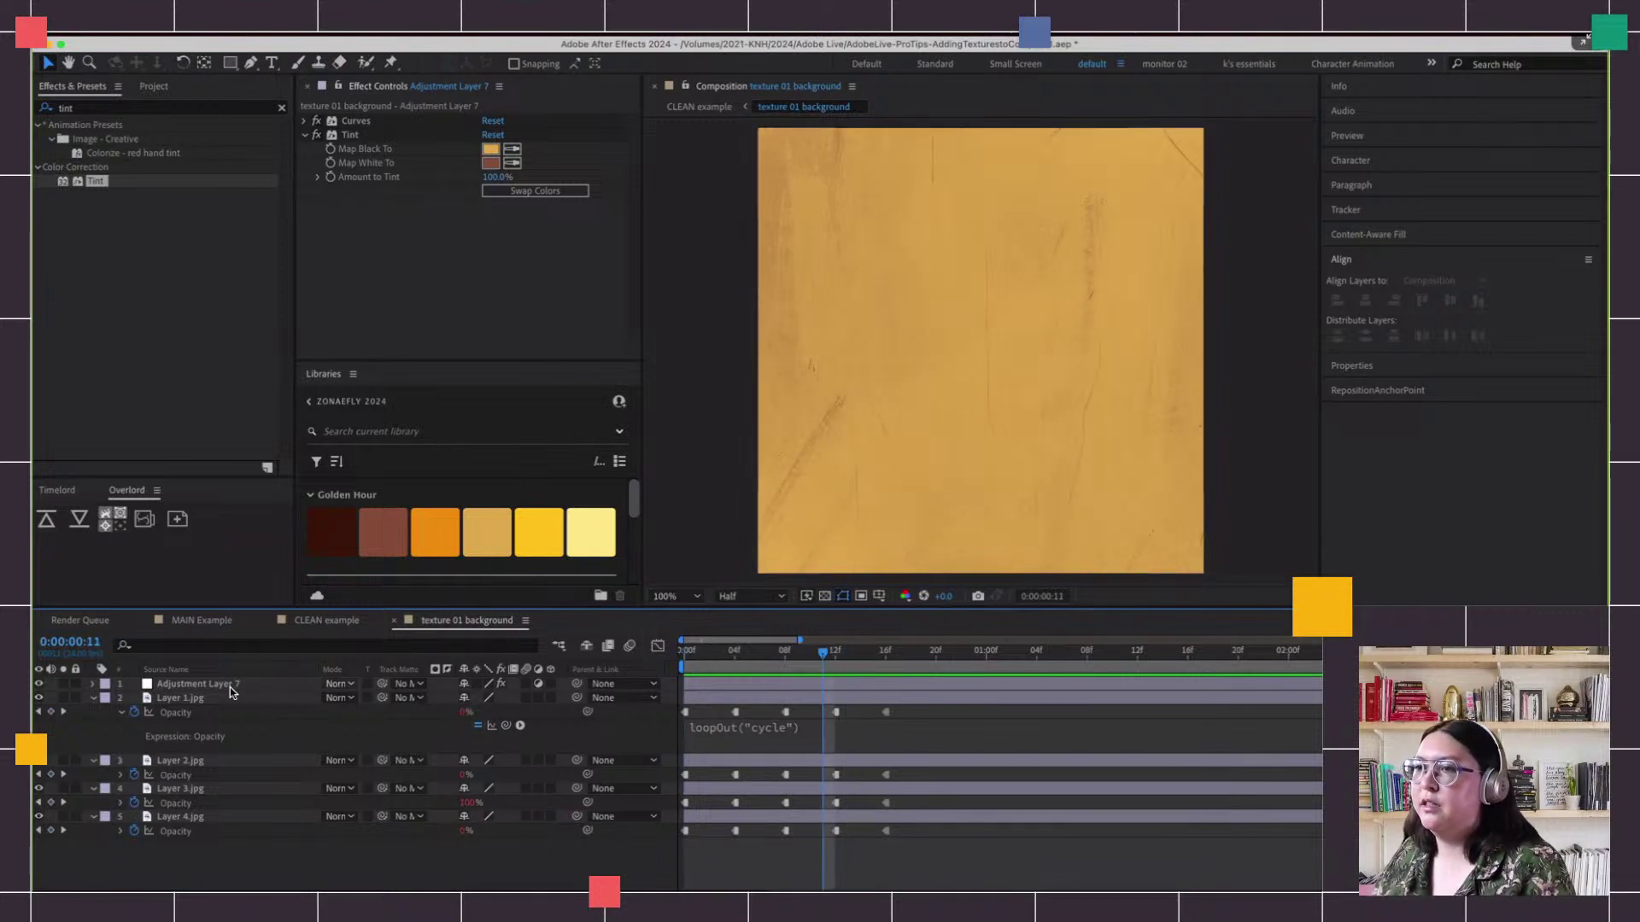
In the CLEAN example composition, move the texture 01 background layer directly above the Background layer and play the result
click(325, 621)
click(718, 865)
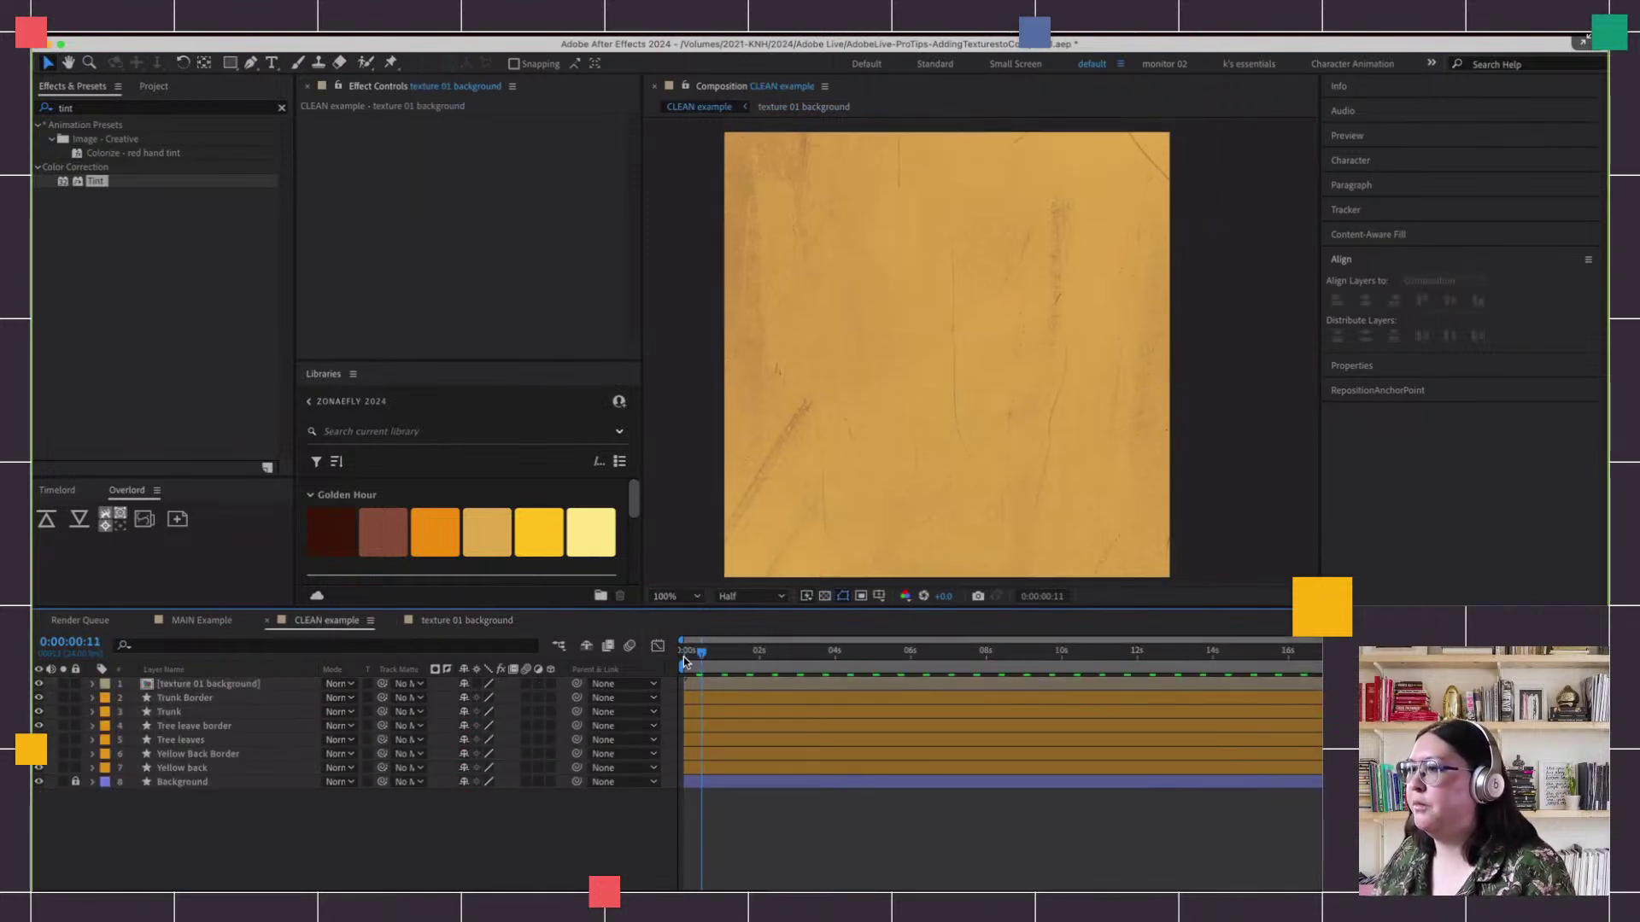
drag(700, 653, 775, 655)
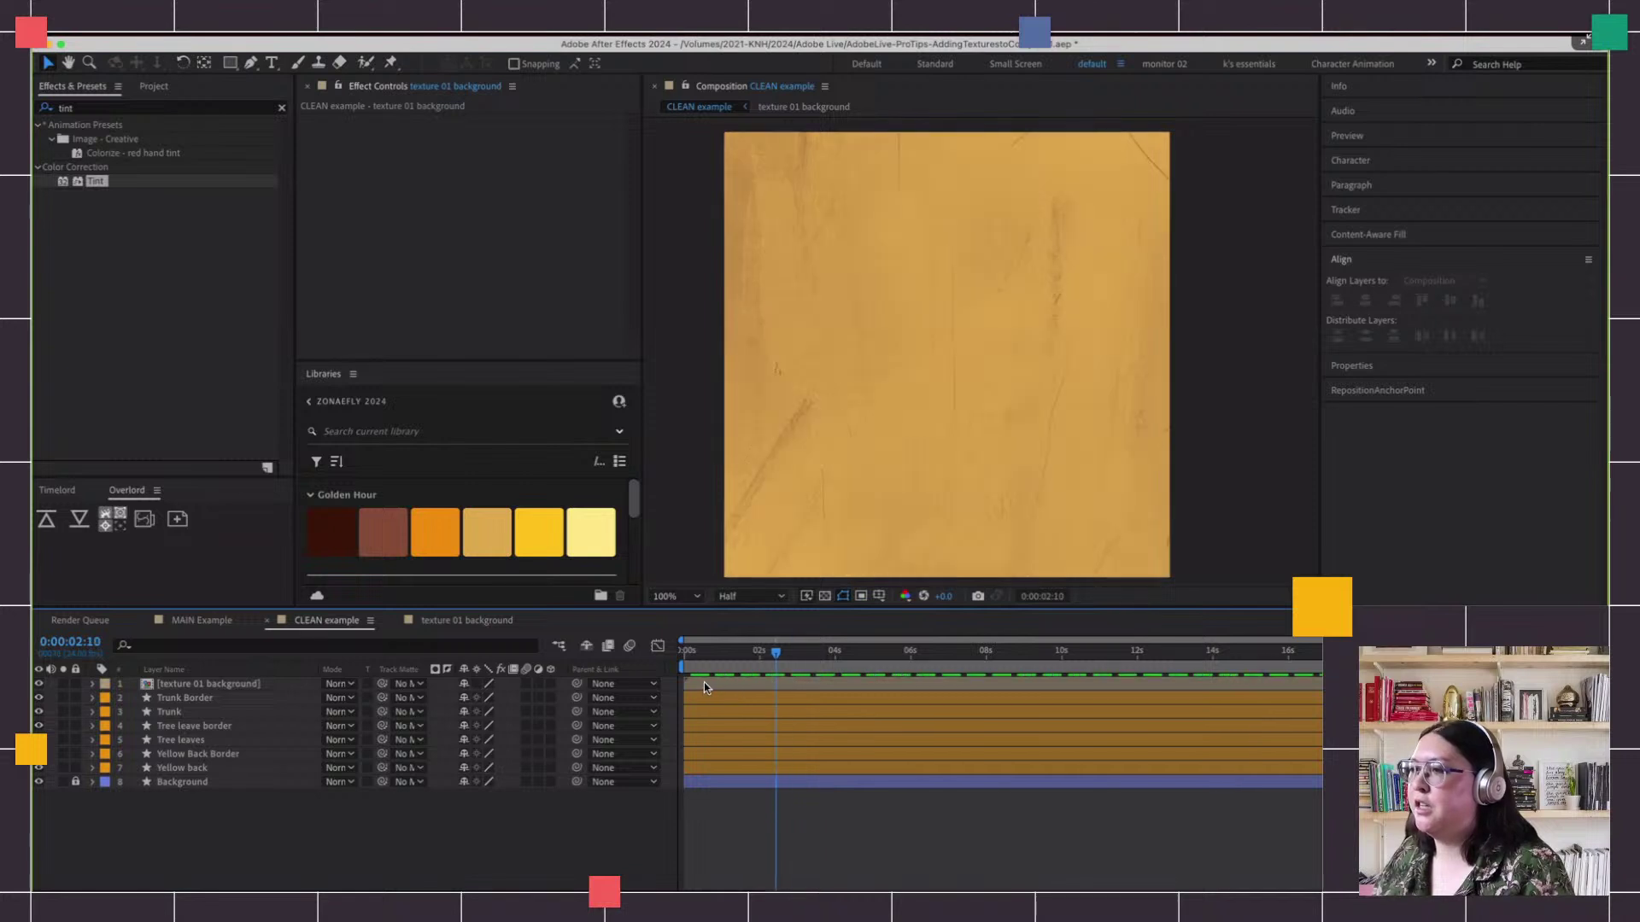
click(183, 684)
drag(184, 692, 181, 775)
key(space)
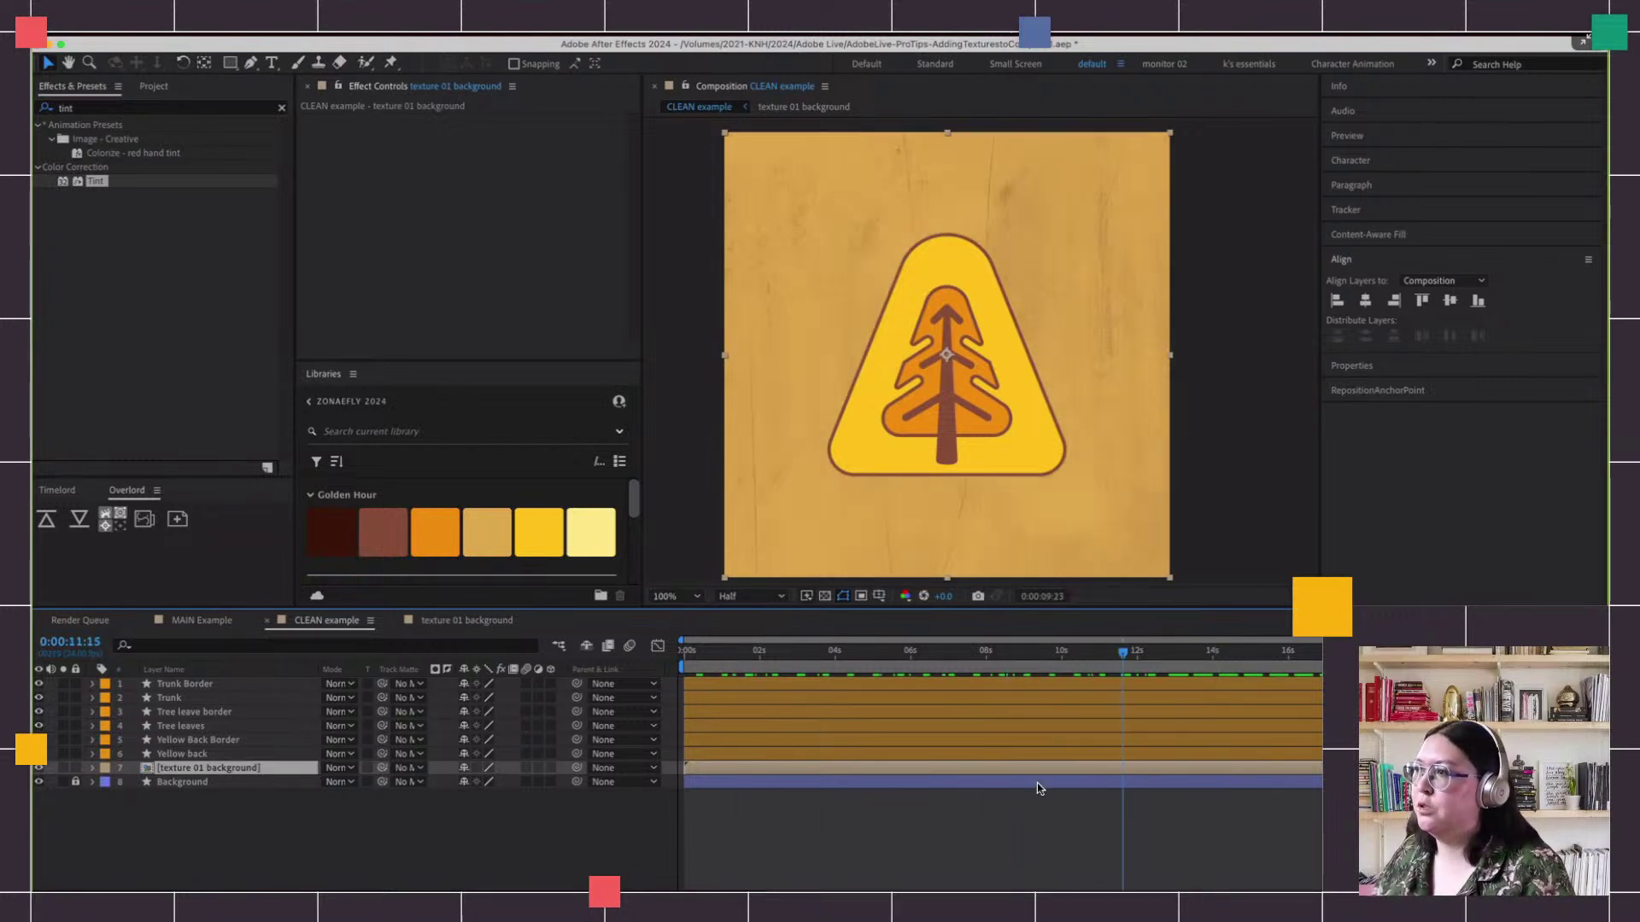
Try Soft Light on the texture 01 background layer, settle on the Multiply blending mode and preview the animation
click(339, 767)
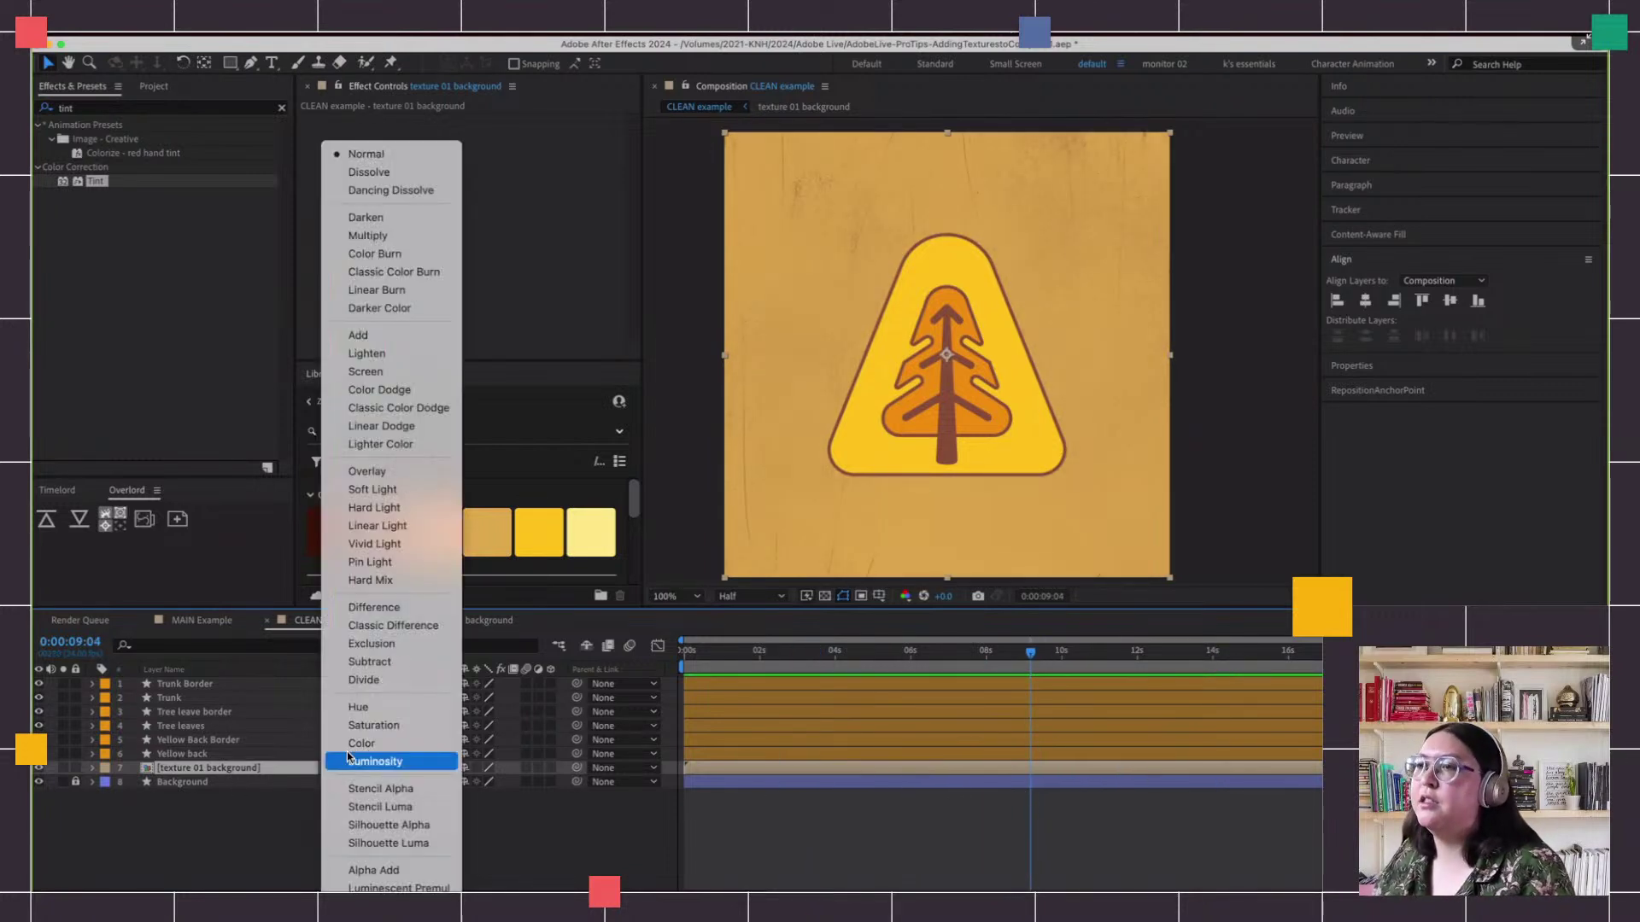
click(395, 492)
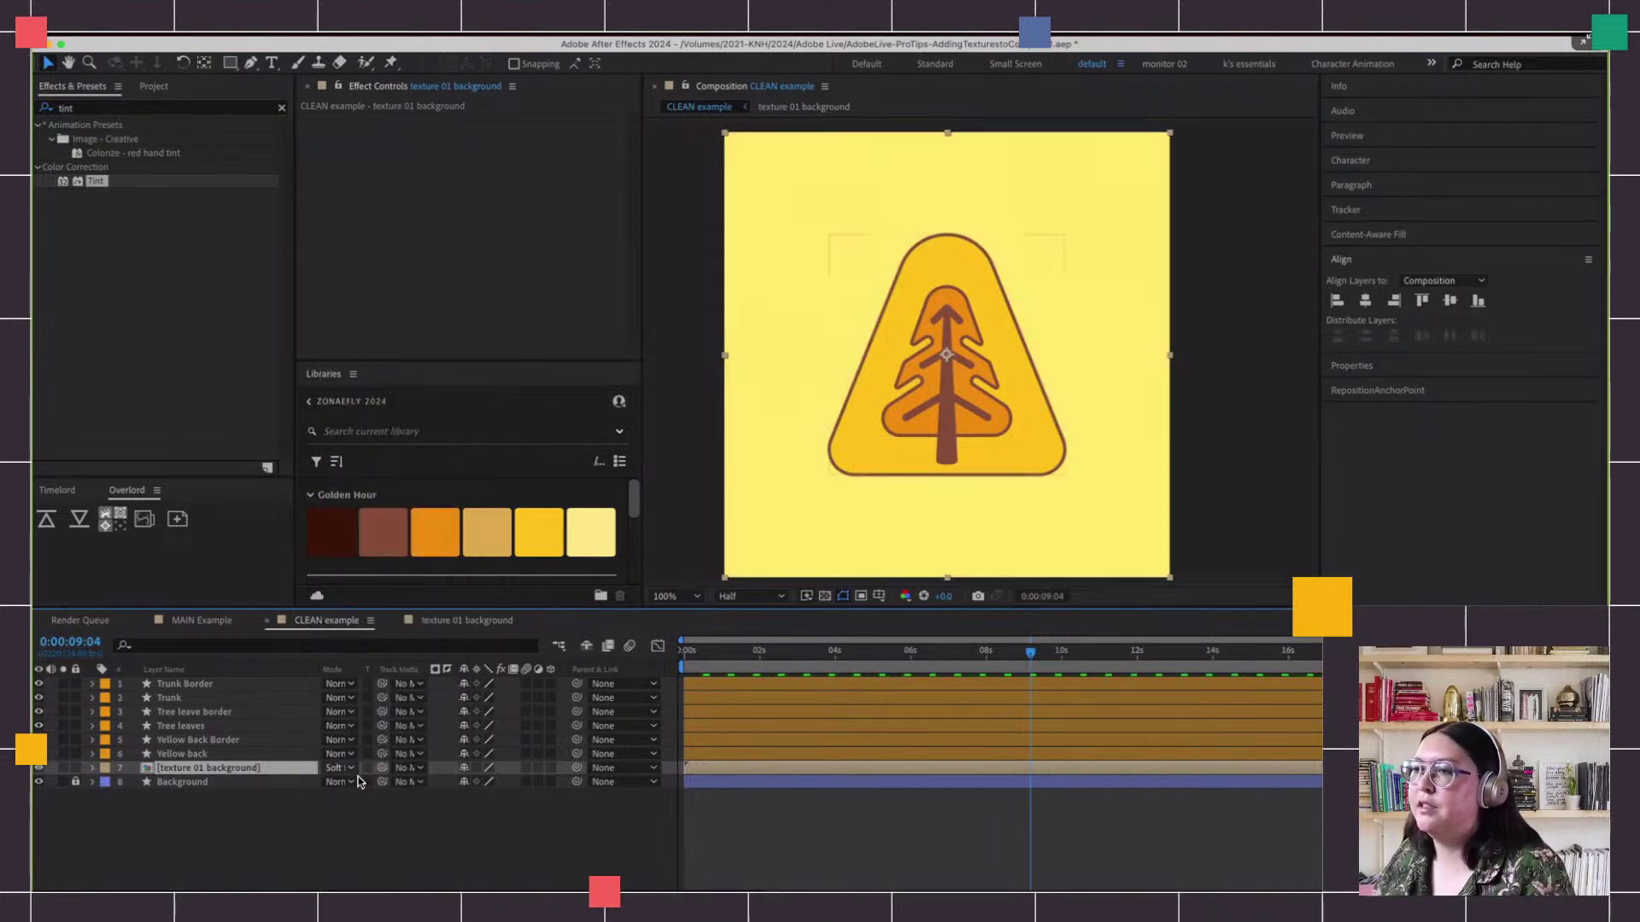
click(338, 768)
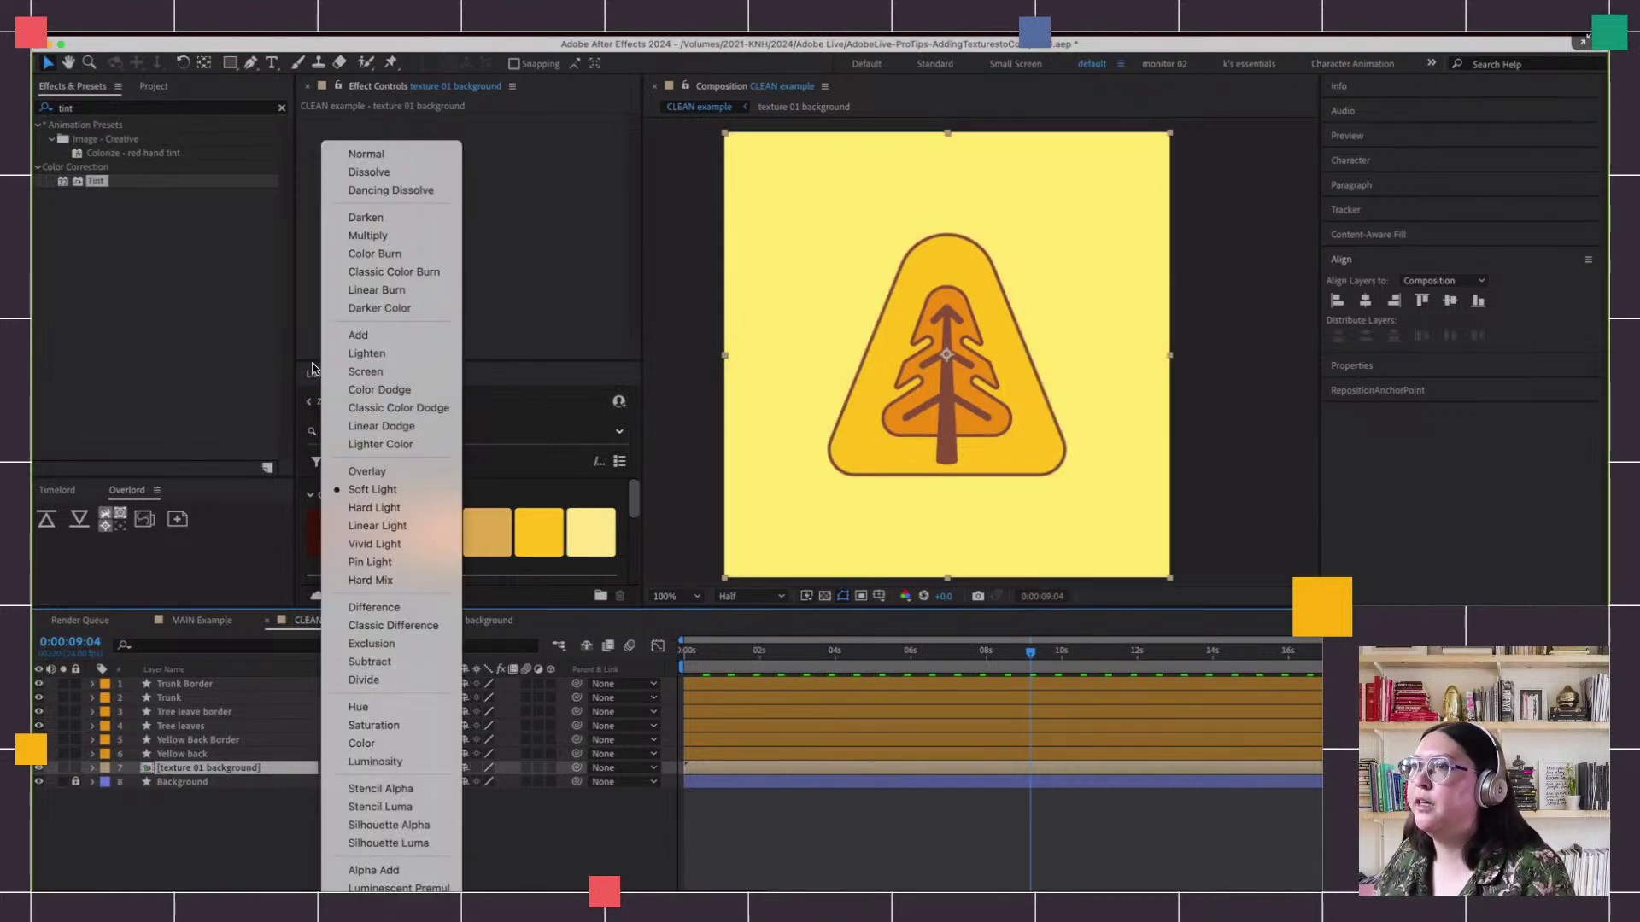
click(367, 236)
click(742, 652)
key(space)
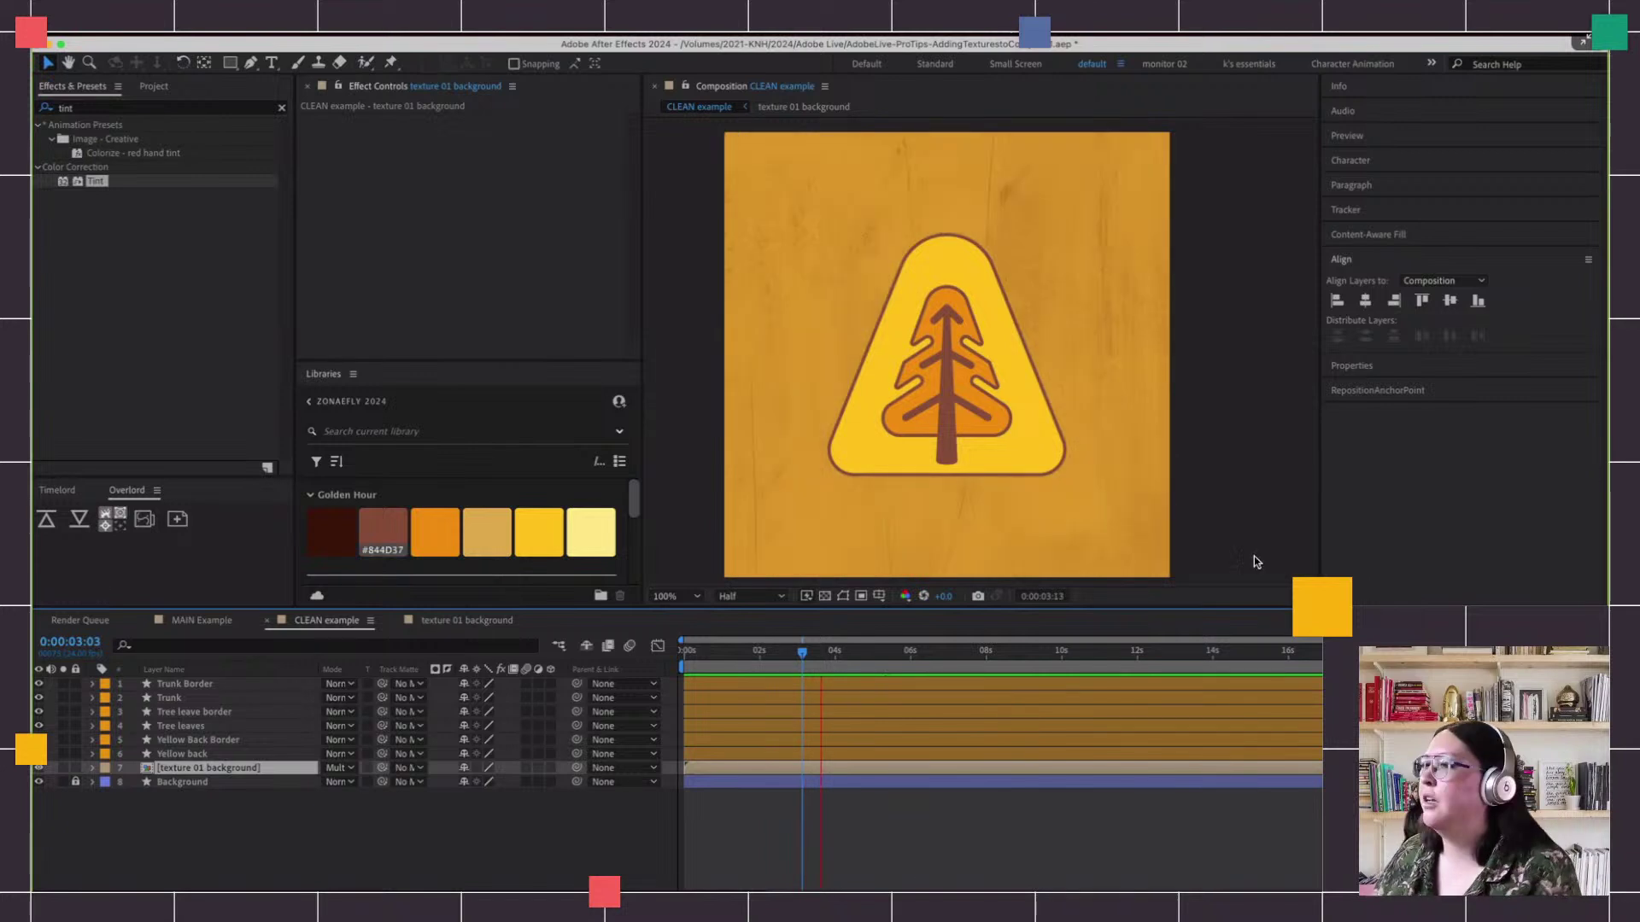
drag(730, 655, 653, 664)
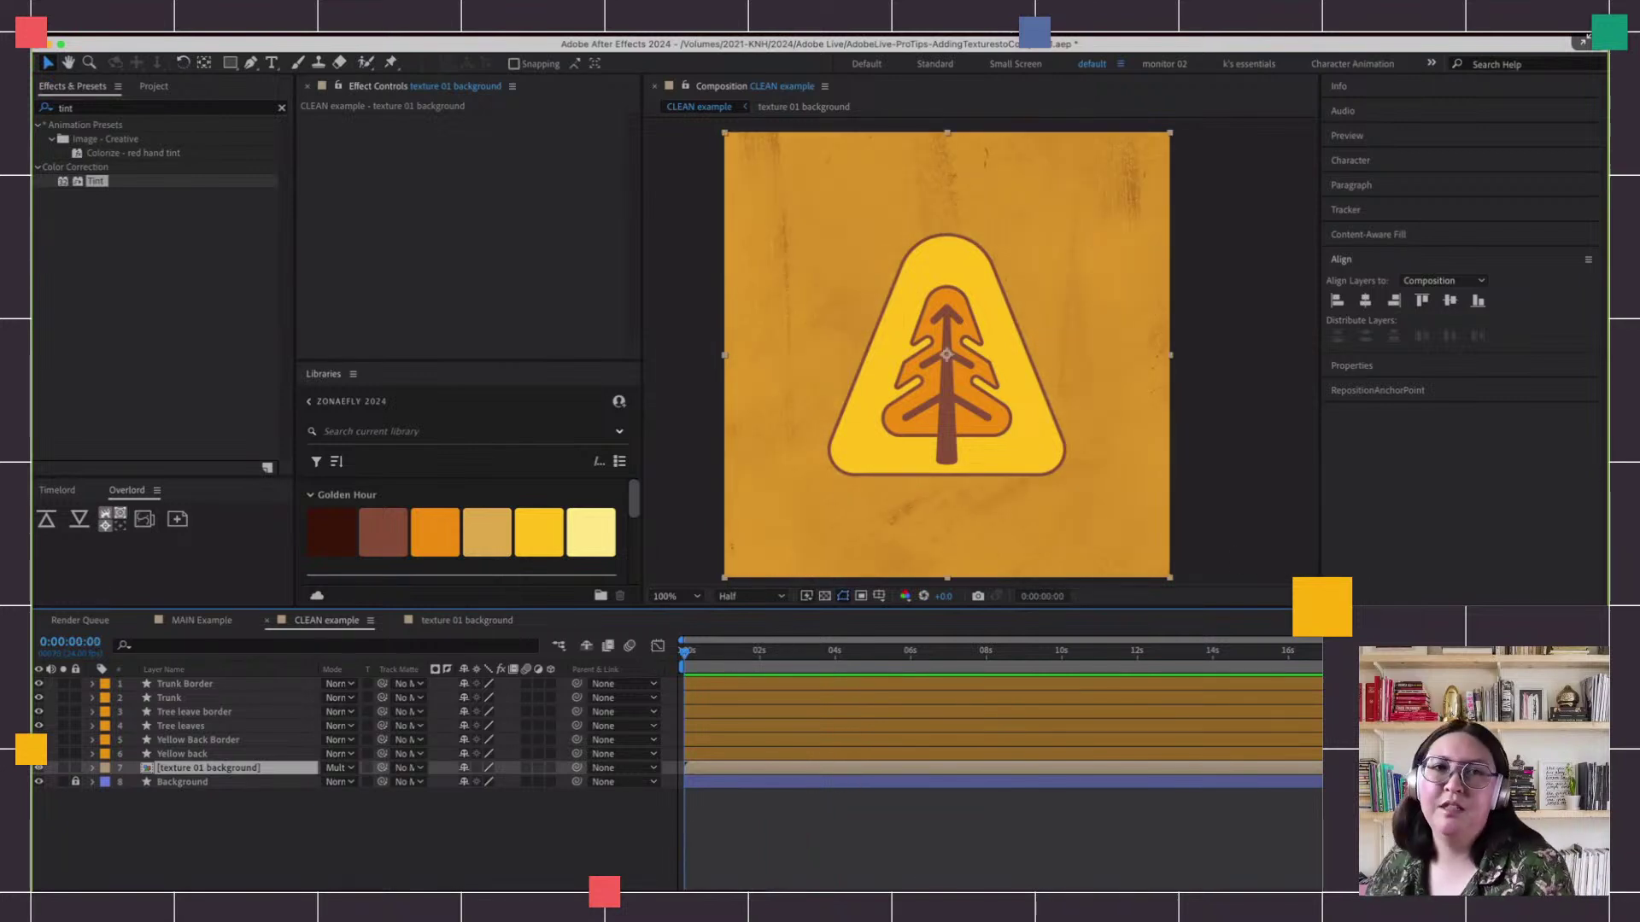
key(F2)
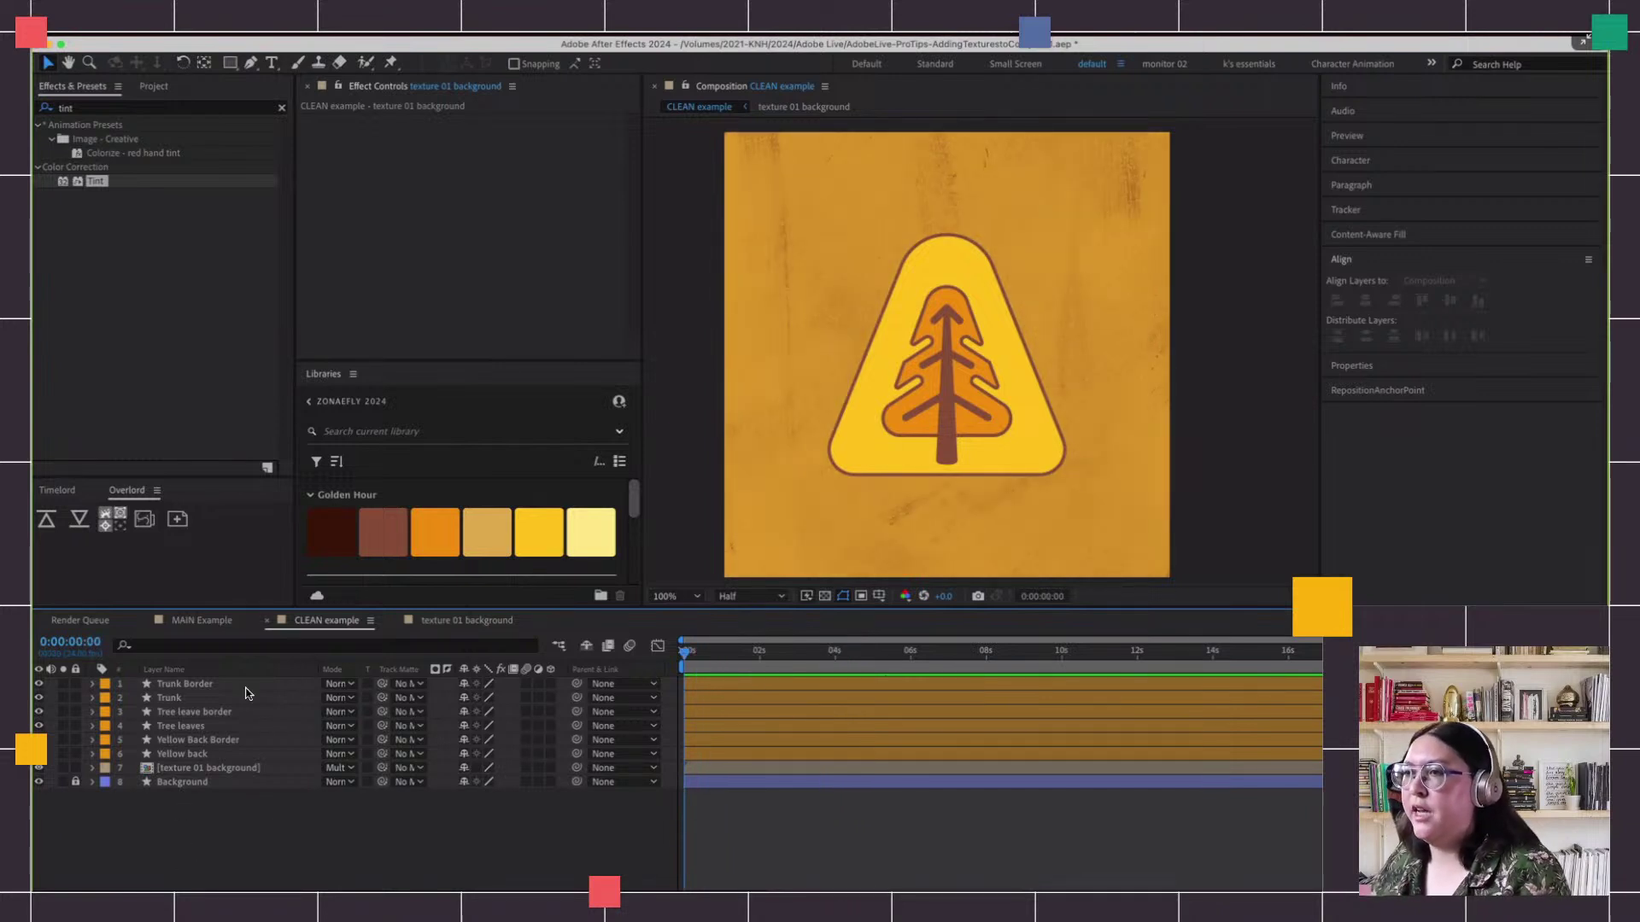
right_click(346, 843)
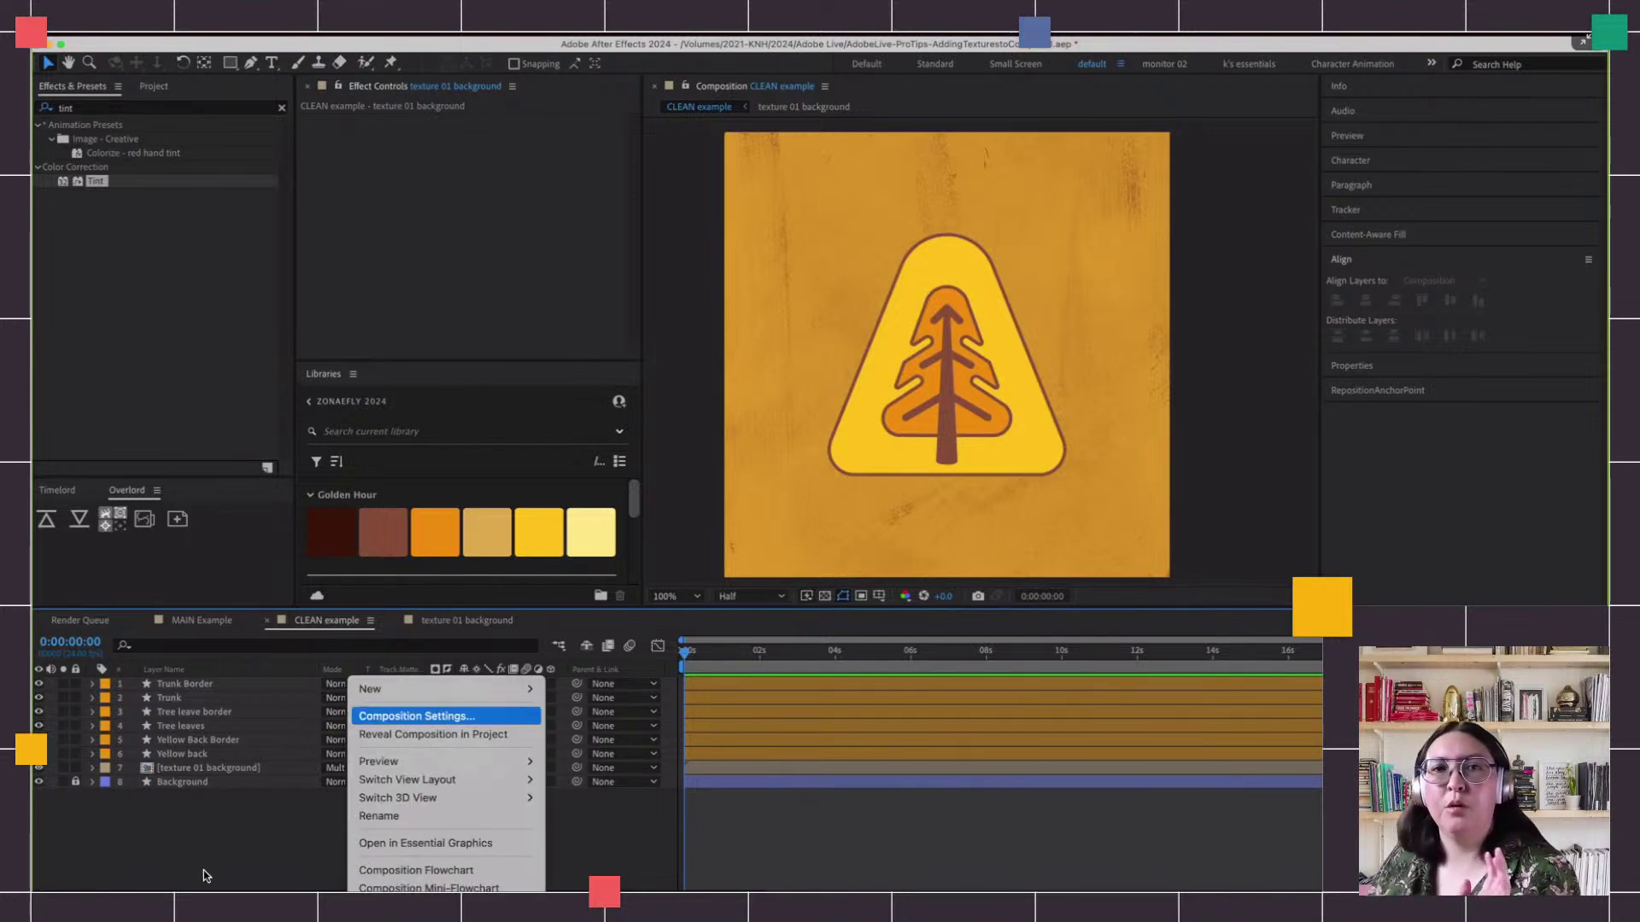
click(282, 833)
right_click(339, 841)
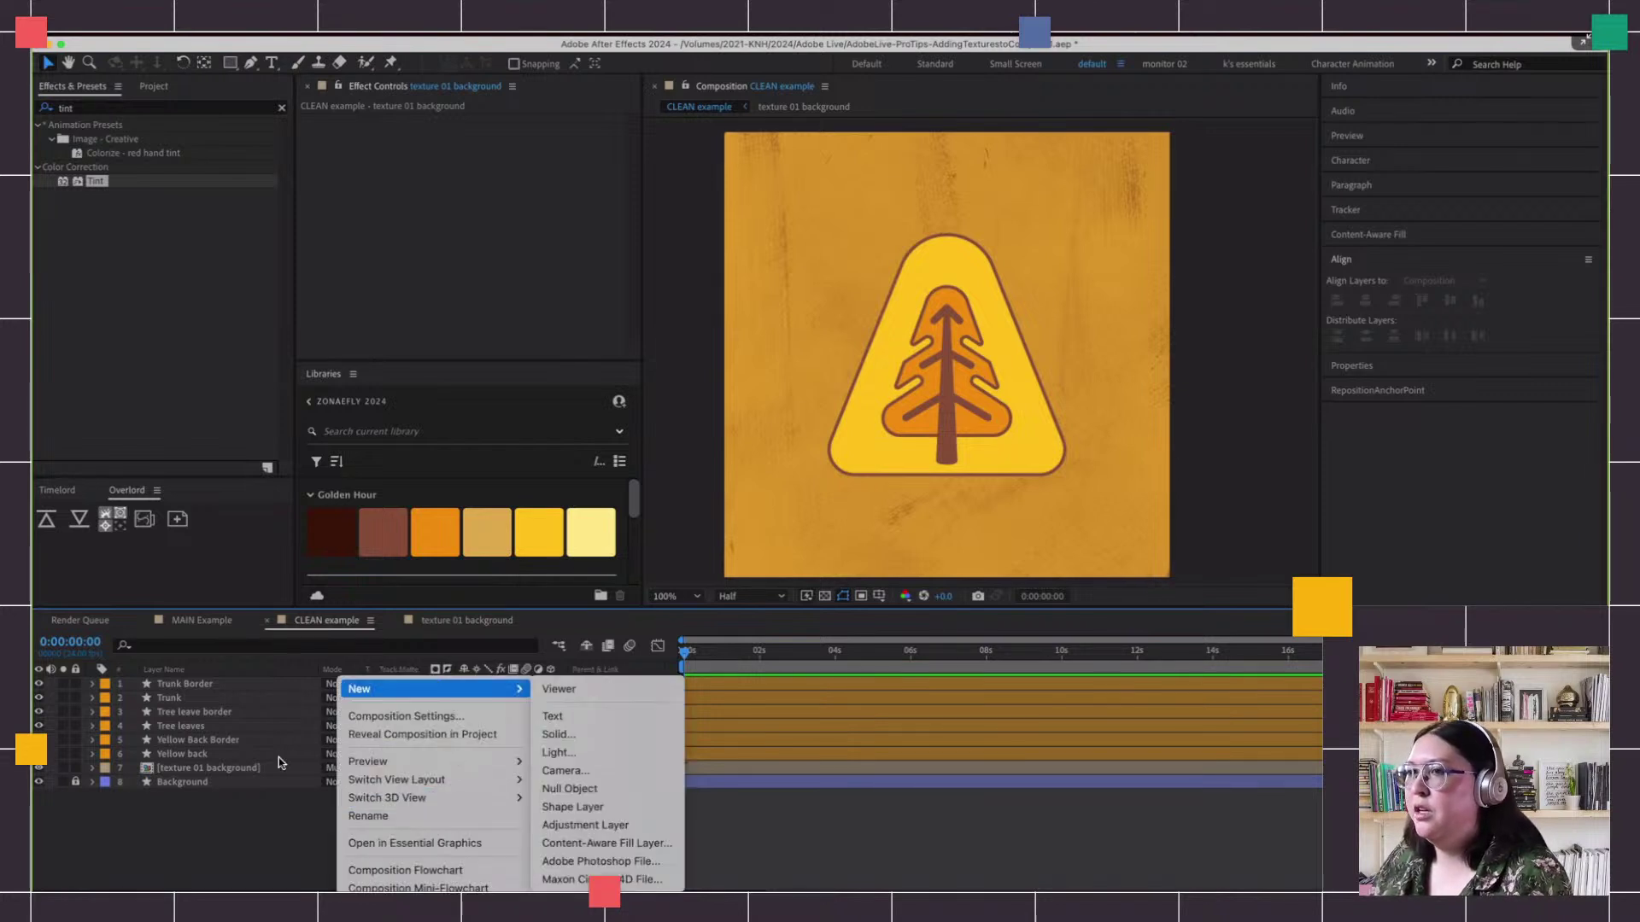
click(302, 839)
Add Layer 5.jpg, Layer 6.jpg, Layer 7.jpg and Layer 12.jpg from the v2 folder above all layers of the CLEAN example composition
click(156, 86)
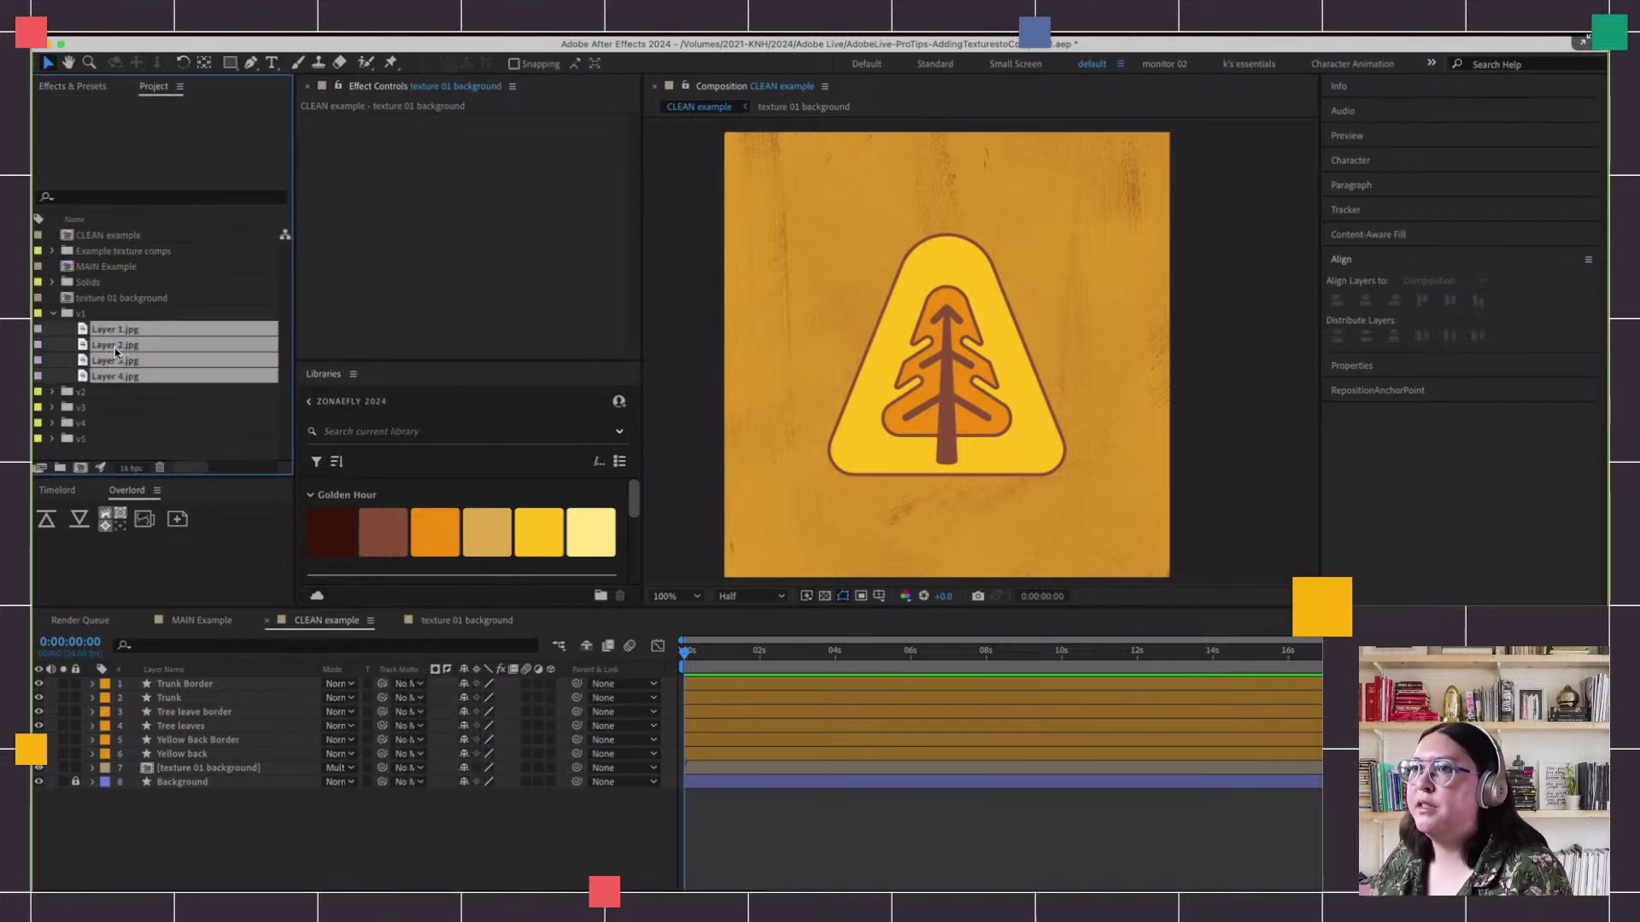
click(53, 315)
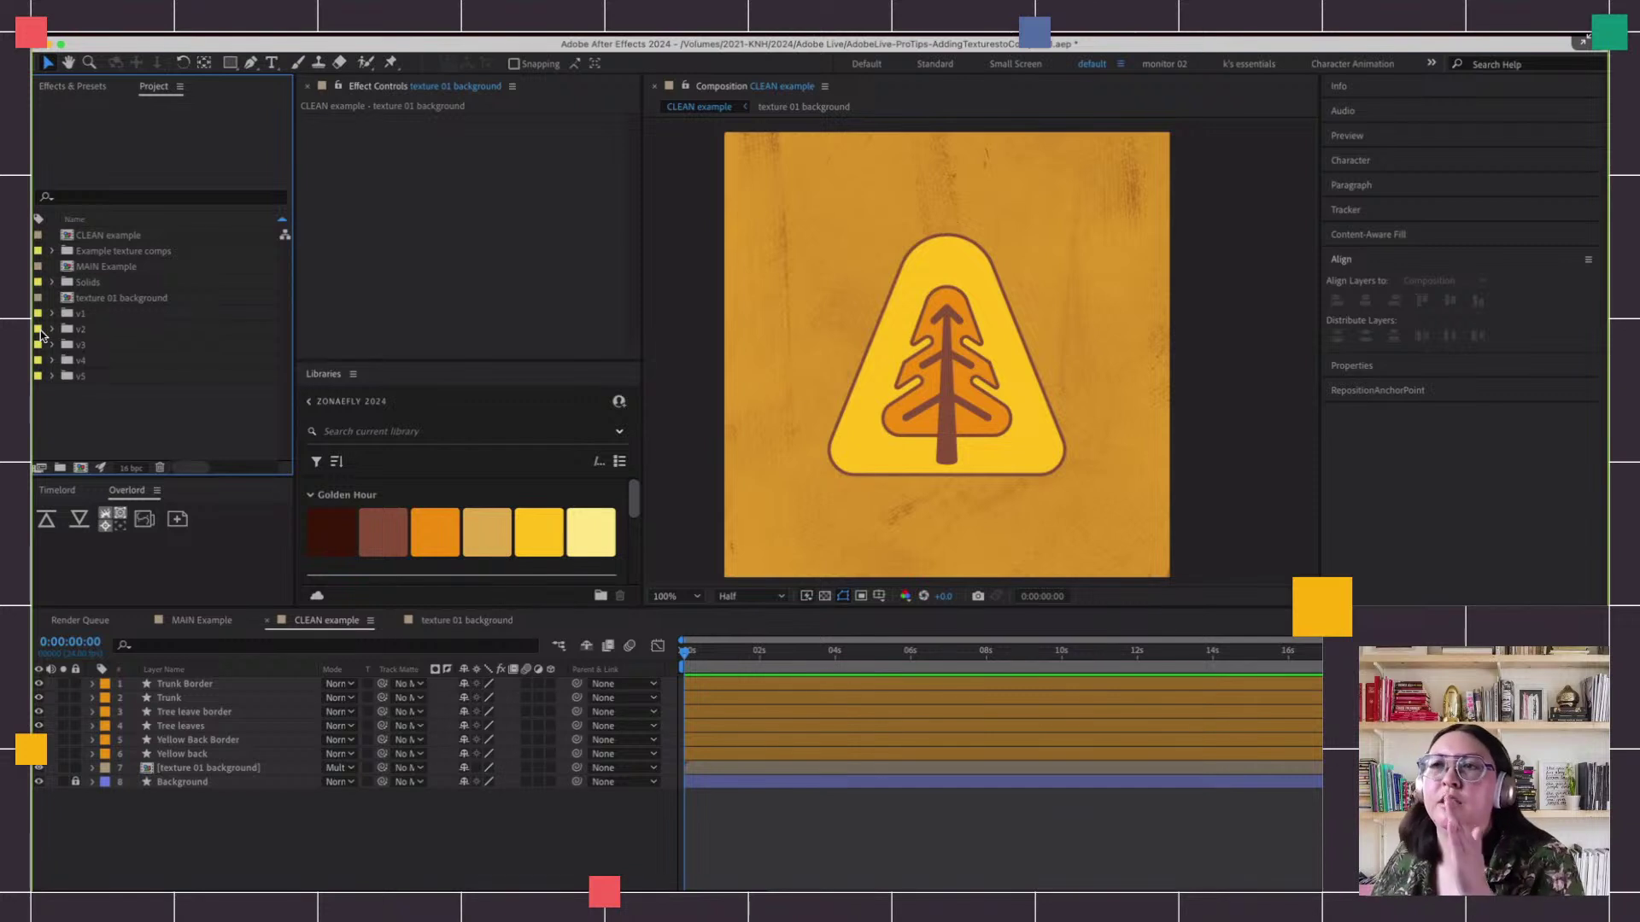
click(86, 331)
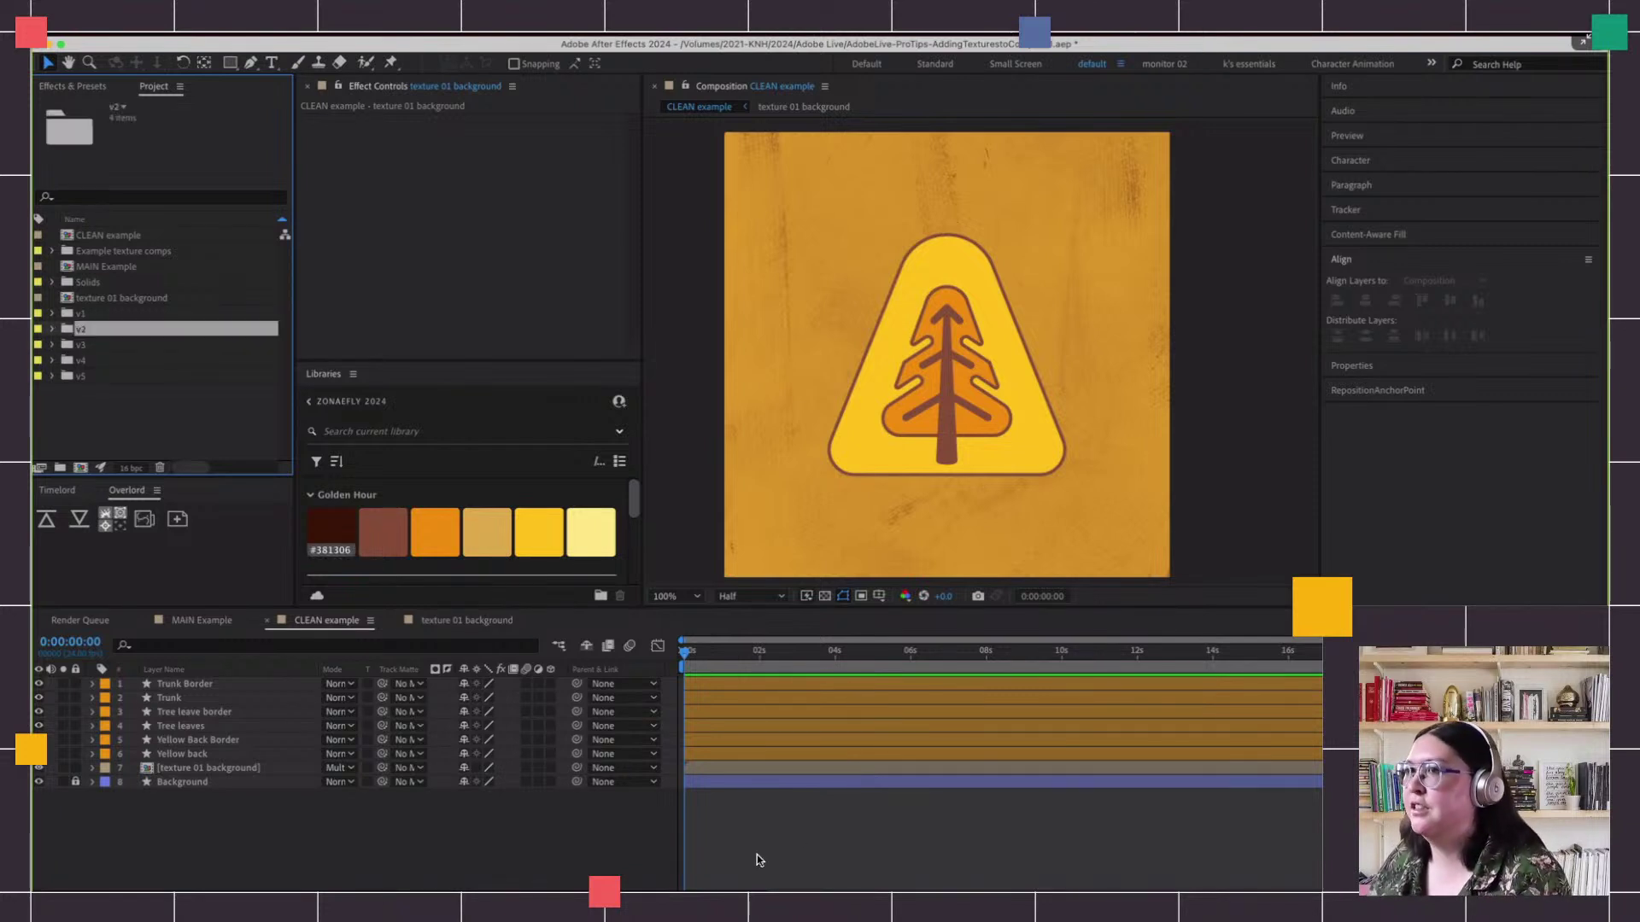
click(53, 329)
shift+click(107, 390)
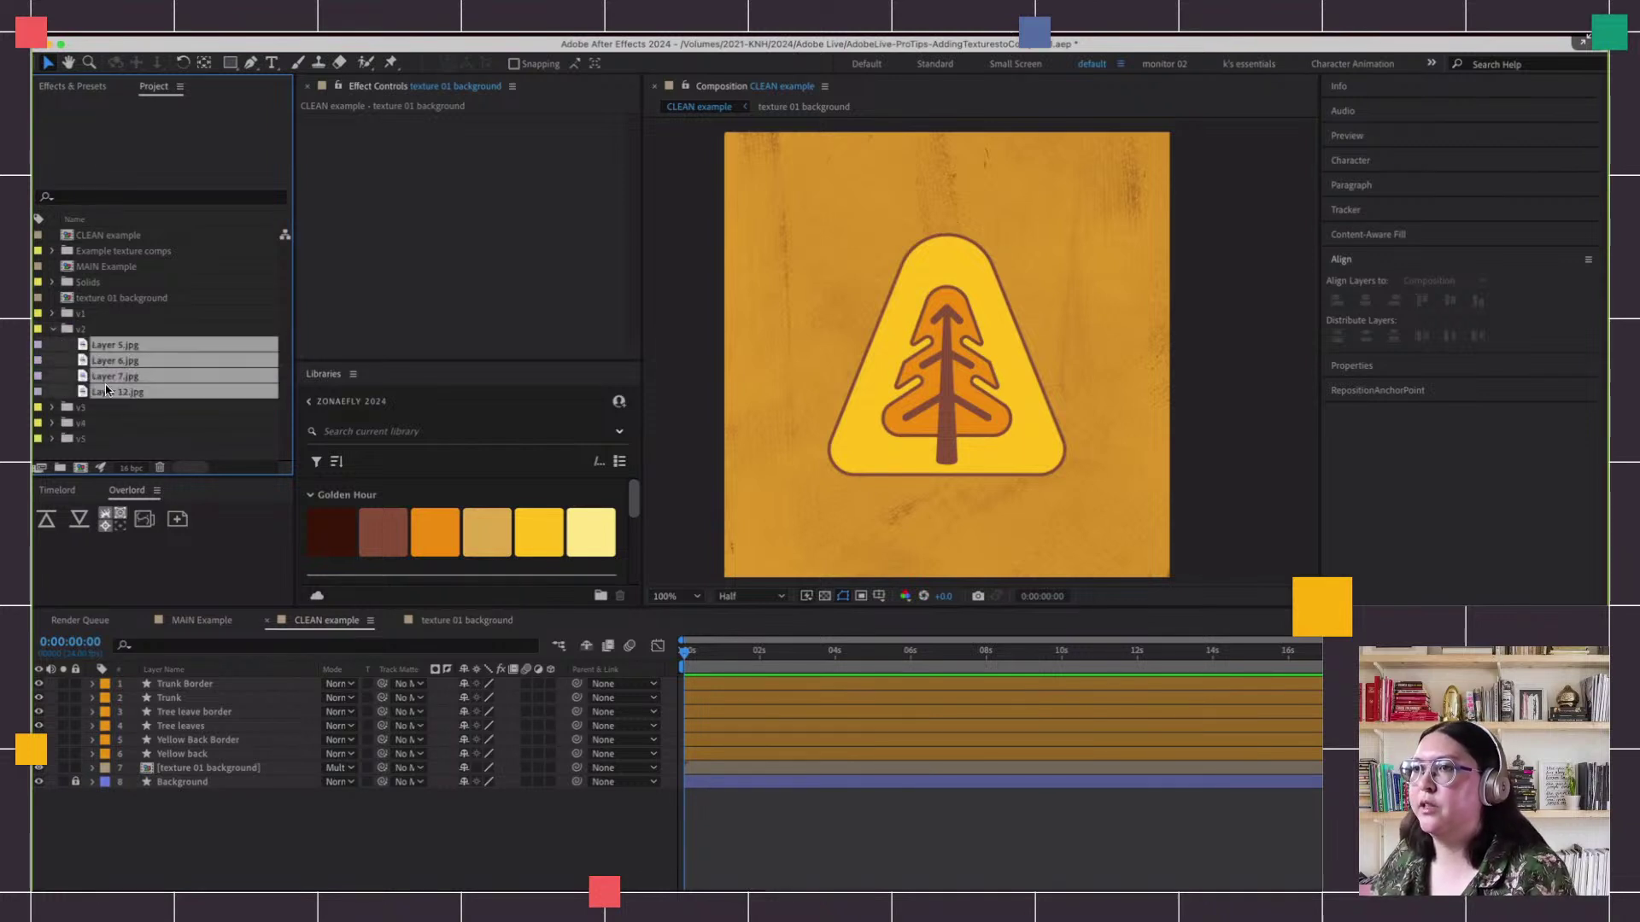
drag(101, 346, 213, 683)
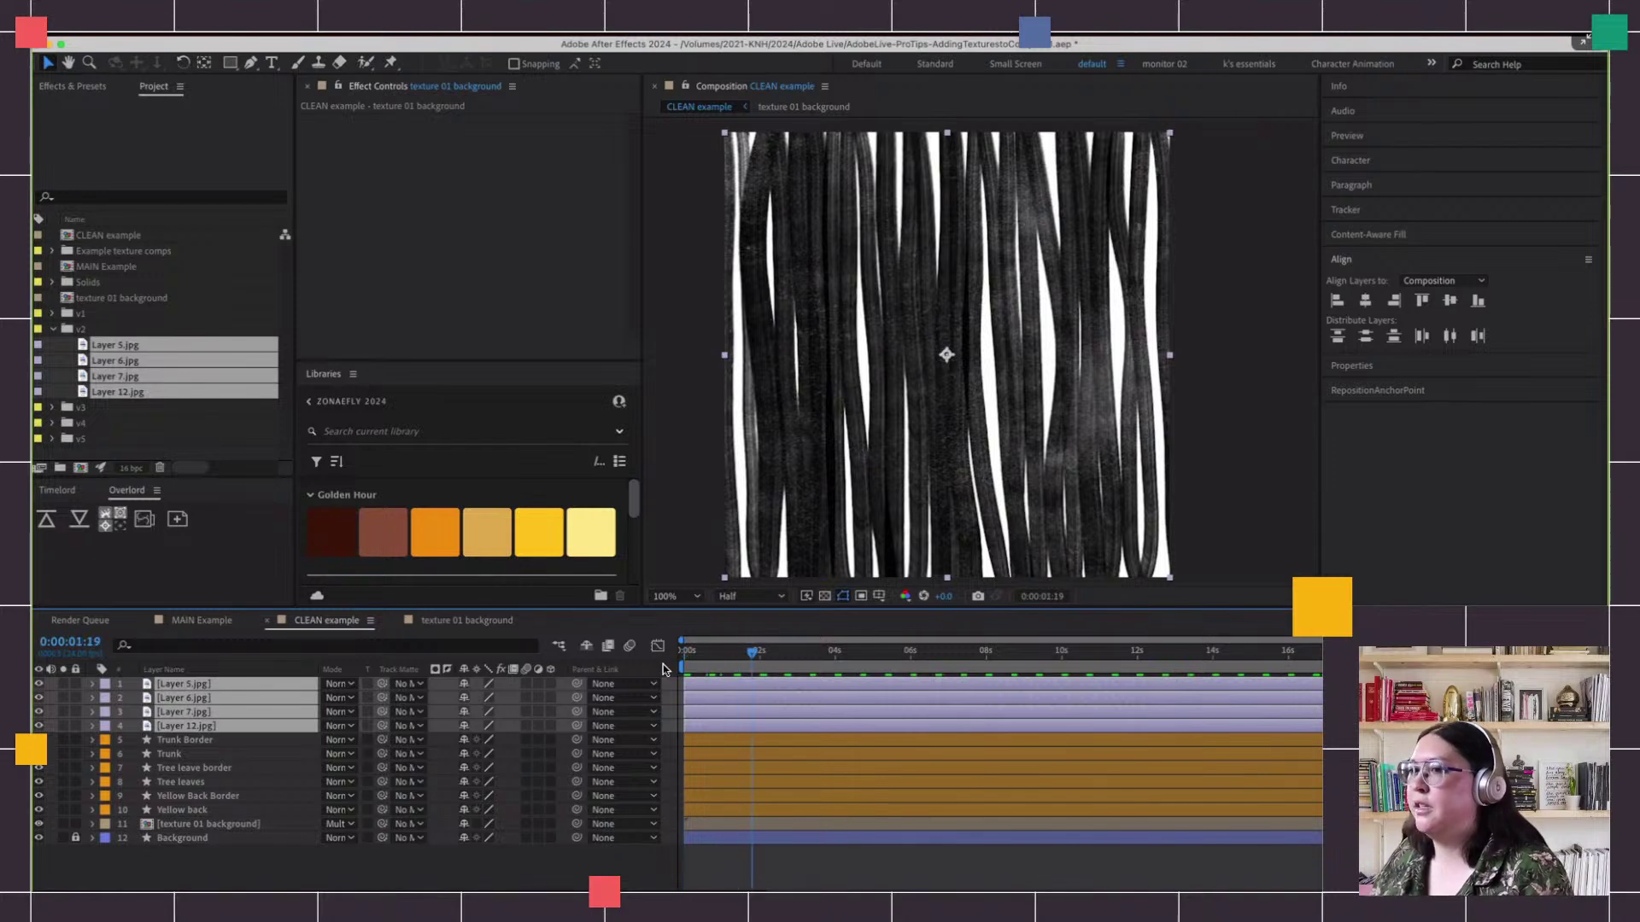
key(Home)
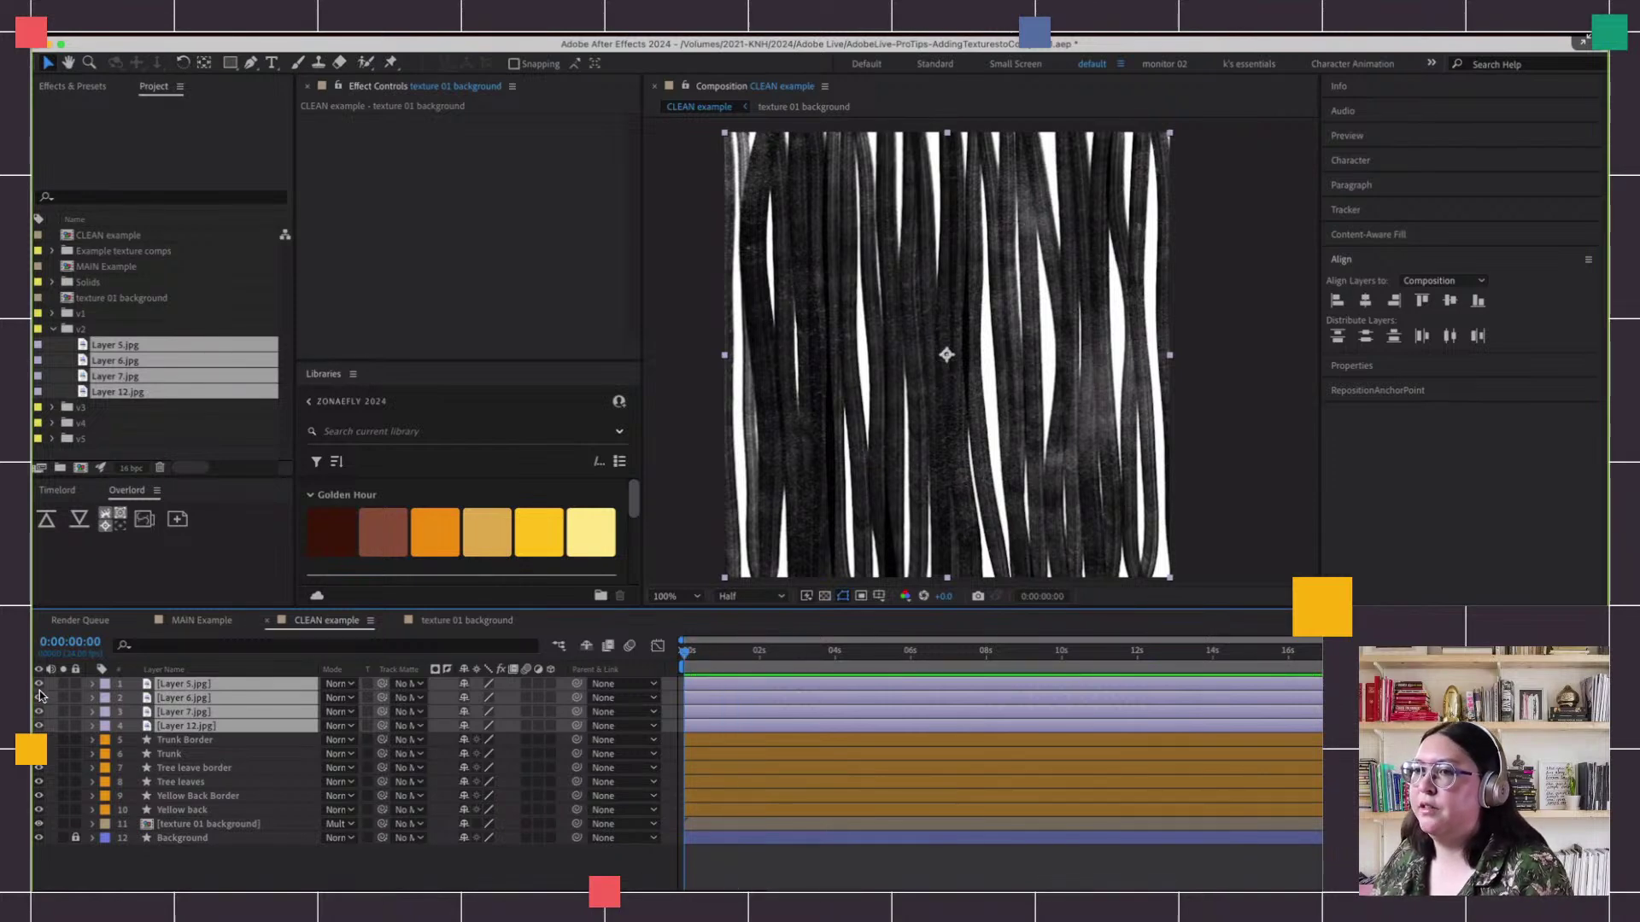
Hide the upper v2 texture layers one by one to examine the images beneath, and show them again
key(F2)
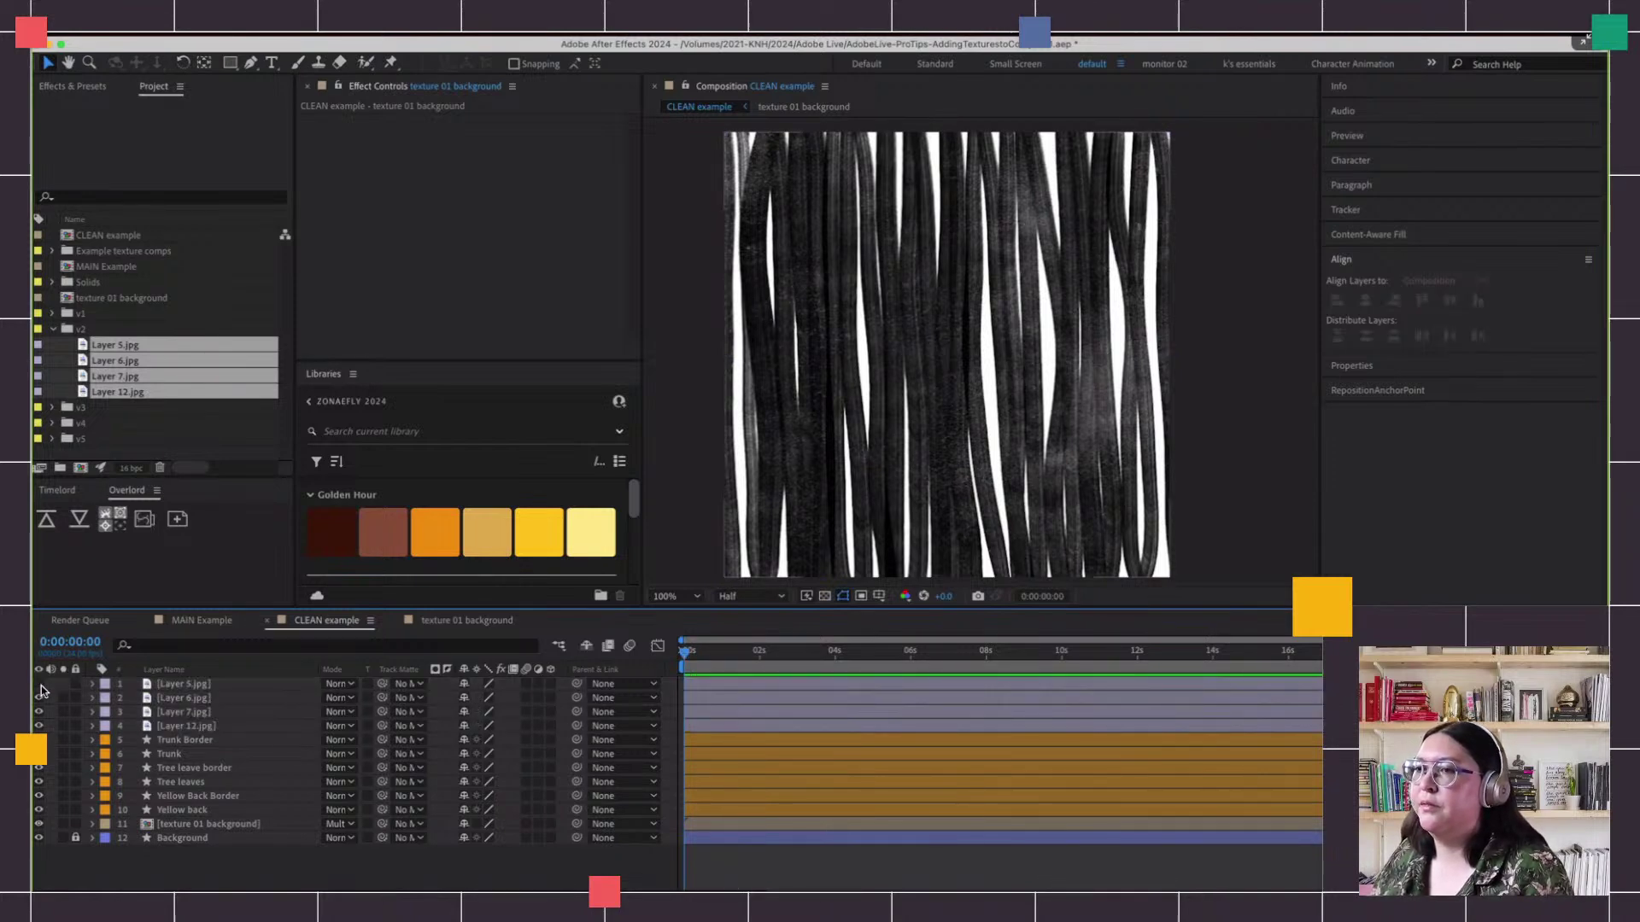
click(40, 698)
click(38, 712)
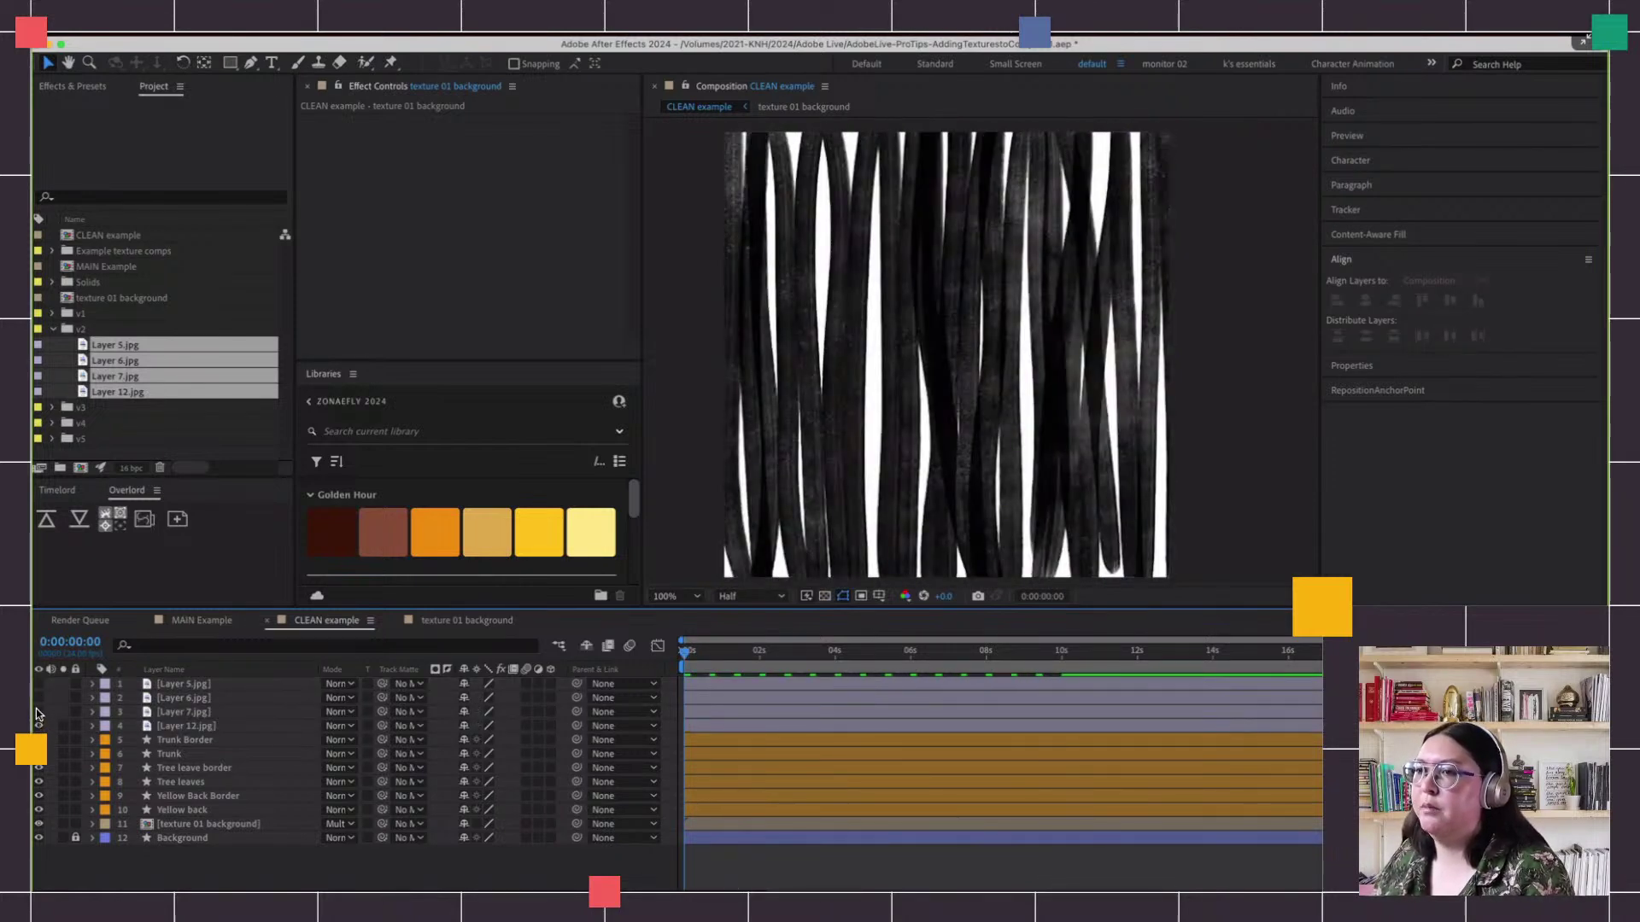
click(38, 712)
click(38, 698)
click(39, 684)
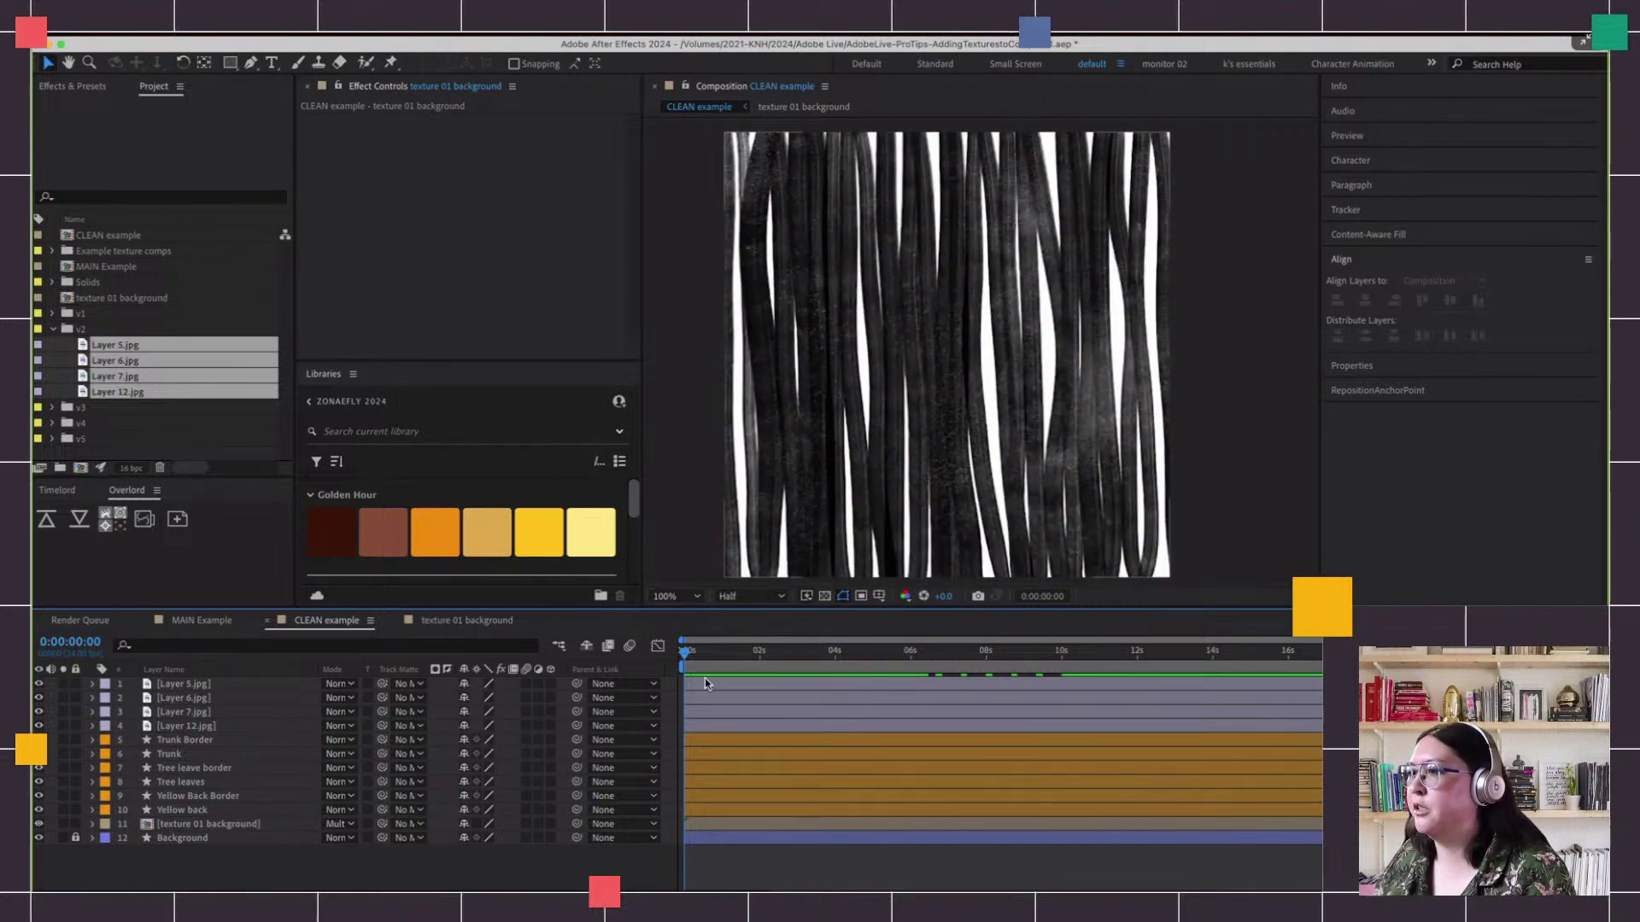
Compare the v2 images by toggling the visibility of Layer 5, Layer 6 and Layer 7, leaving all of them visible
drag(39, 684, 40, 711)
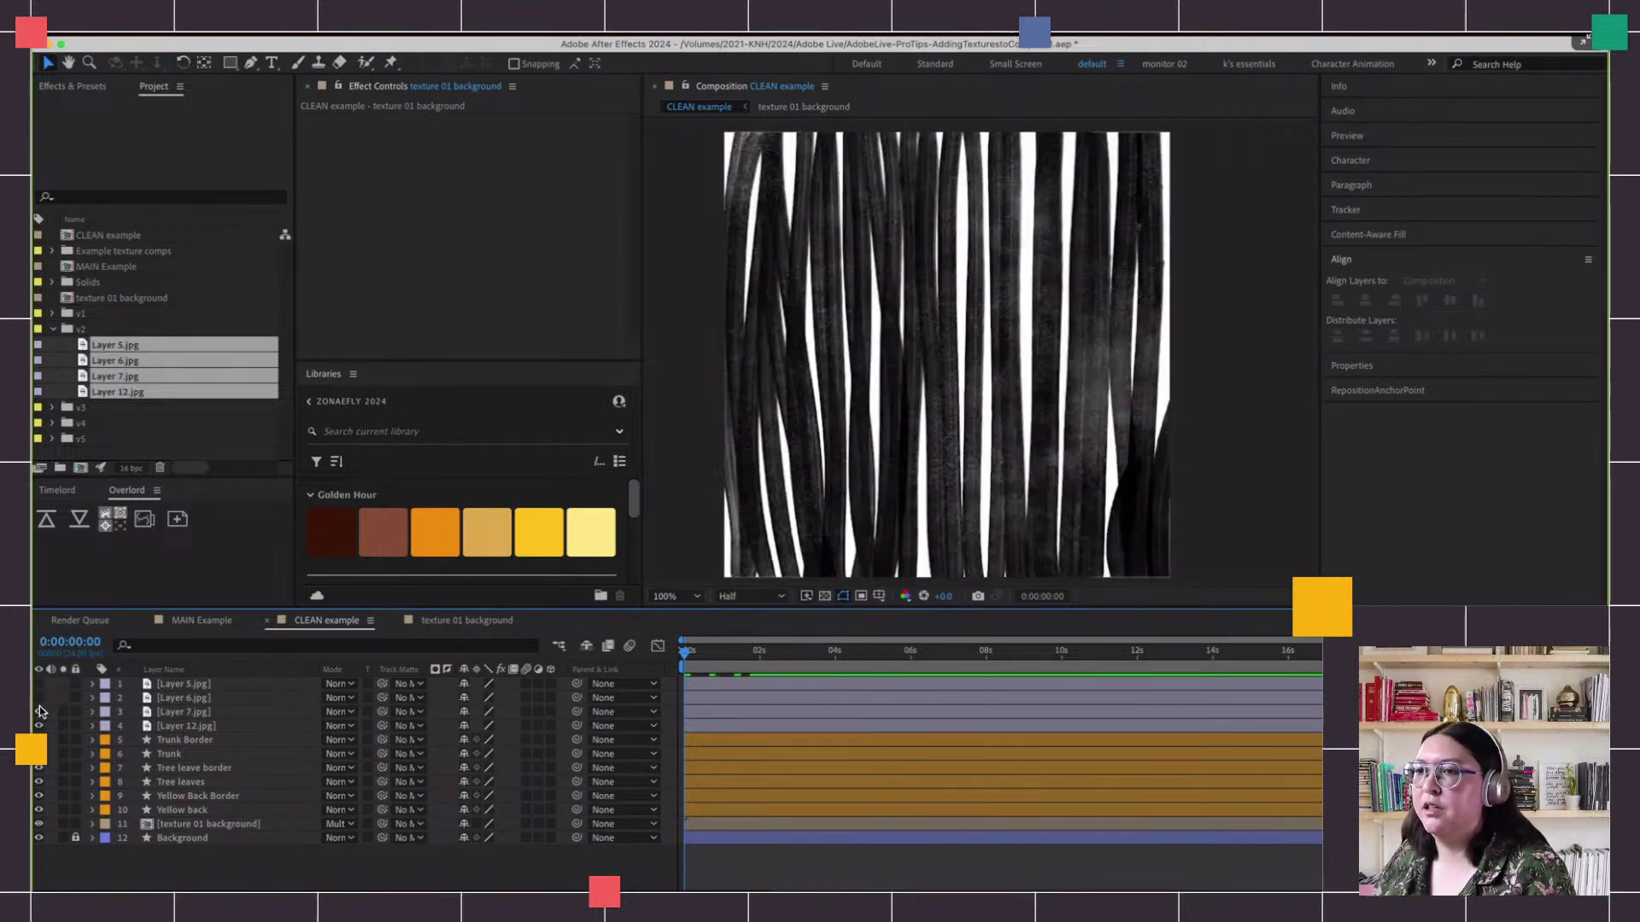
click(39, 713)
click(38, 699)
click(38, 699)
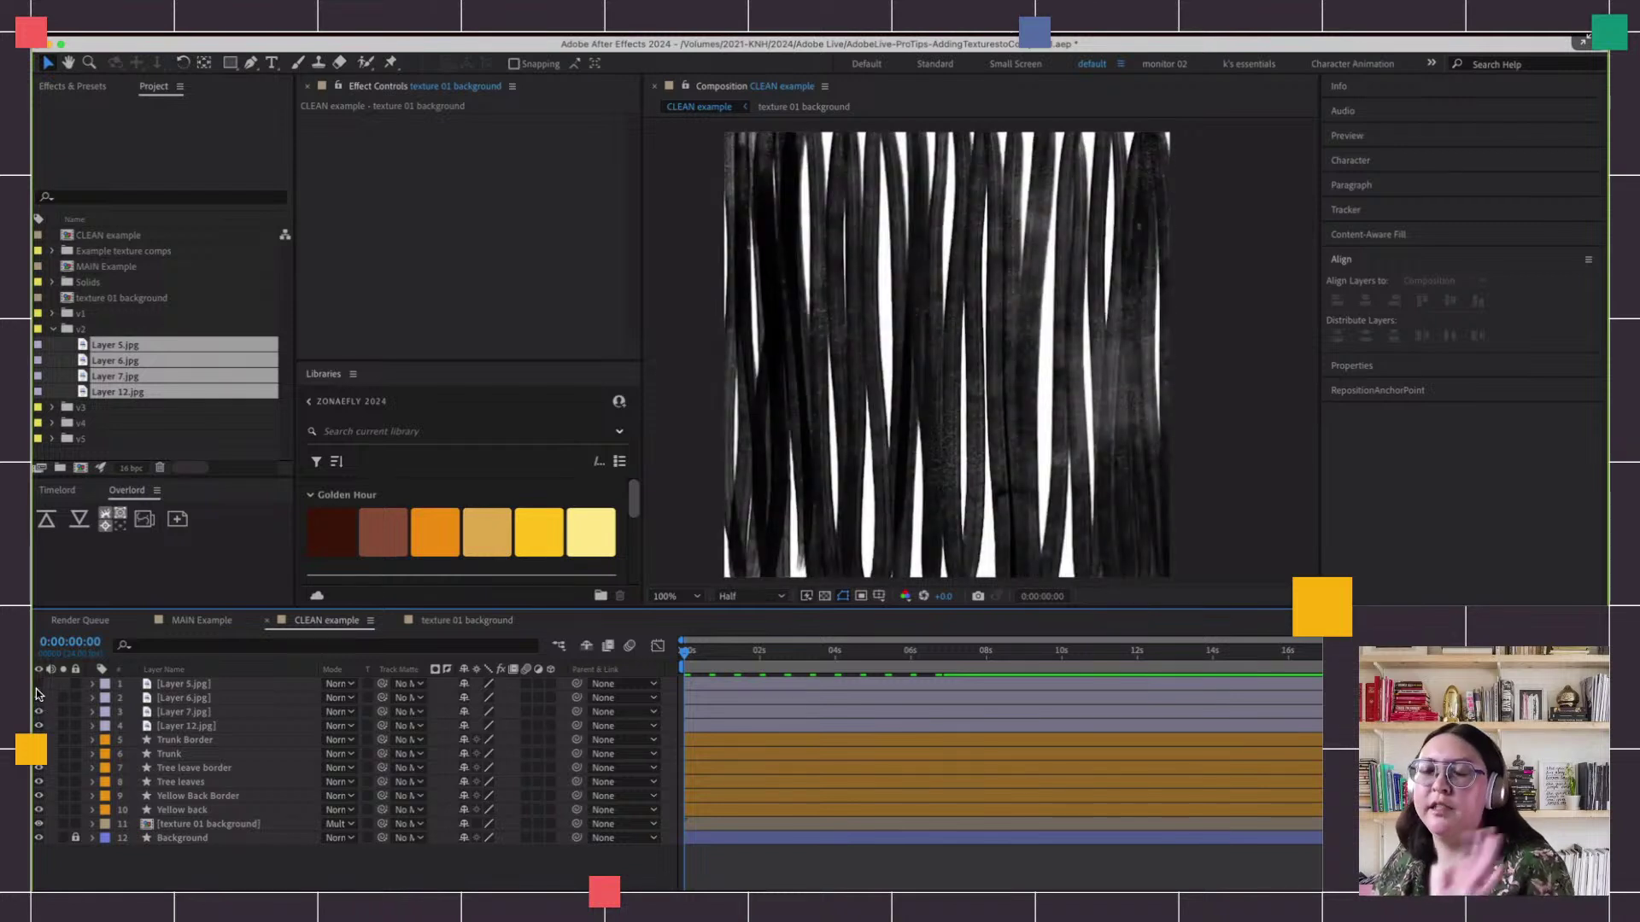
click(38, 685)
click(39, 697)
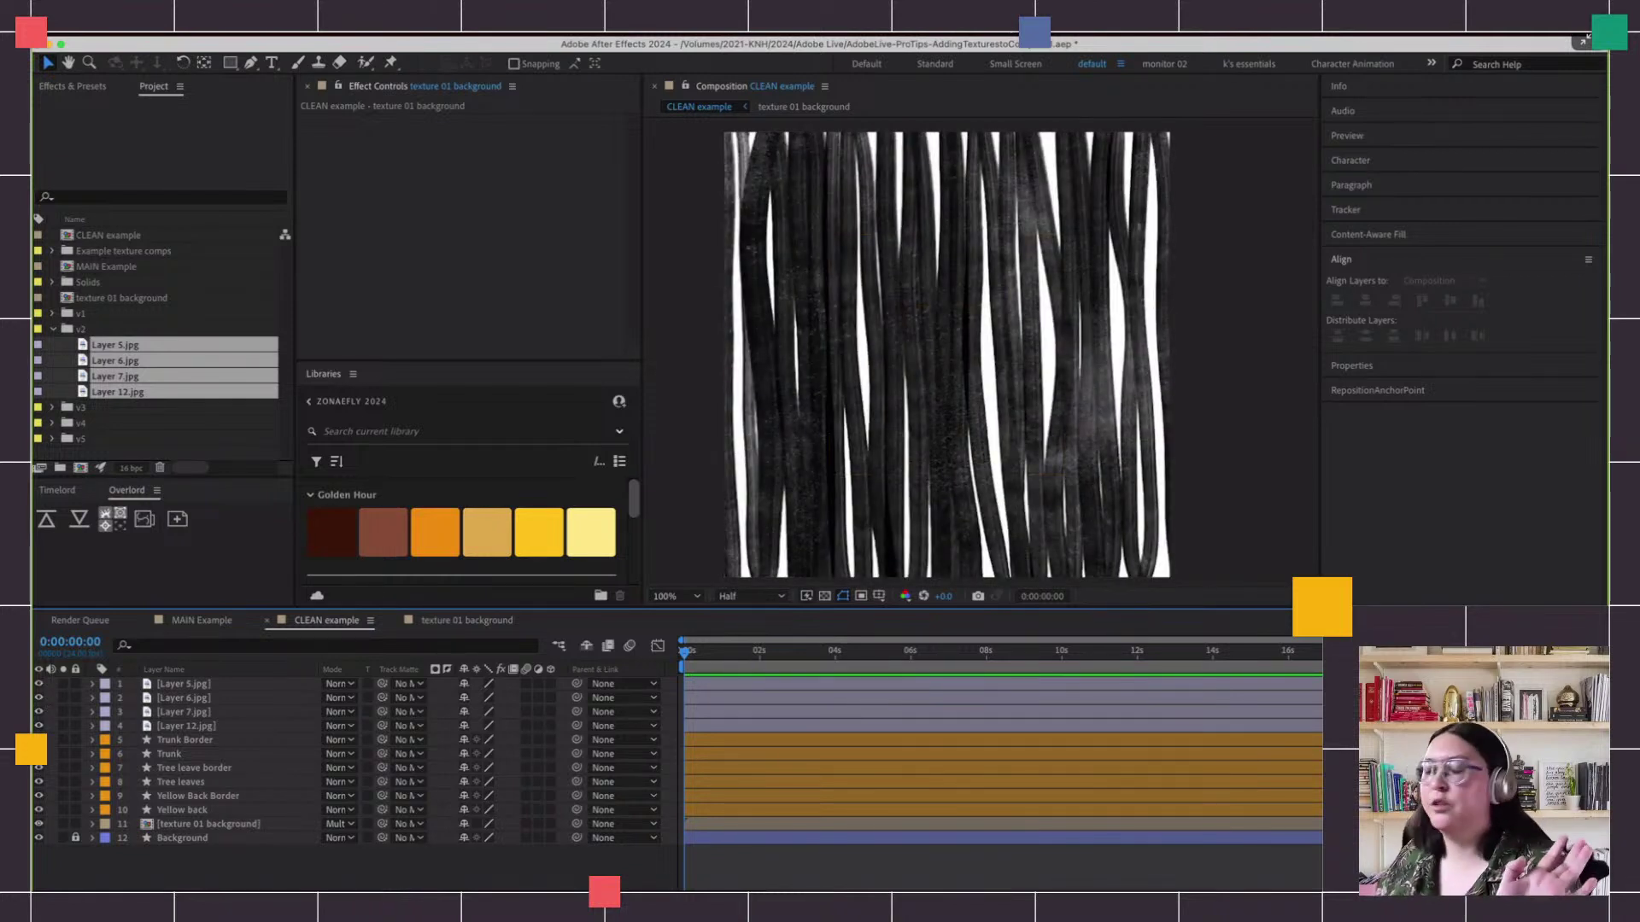
Pre-compose the four v2 image layers into a new composition named "textures 02" and open it
drag(766, 652, 714, 653)
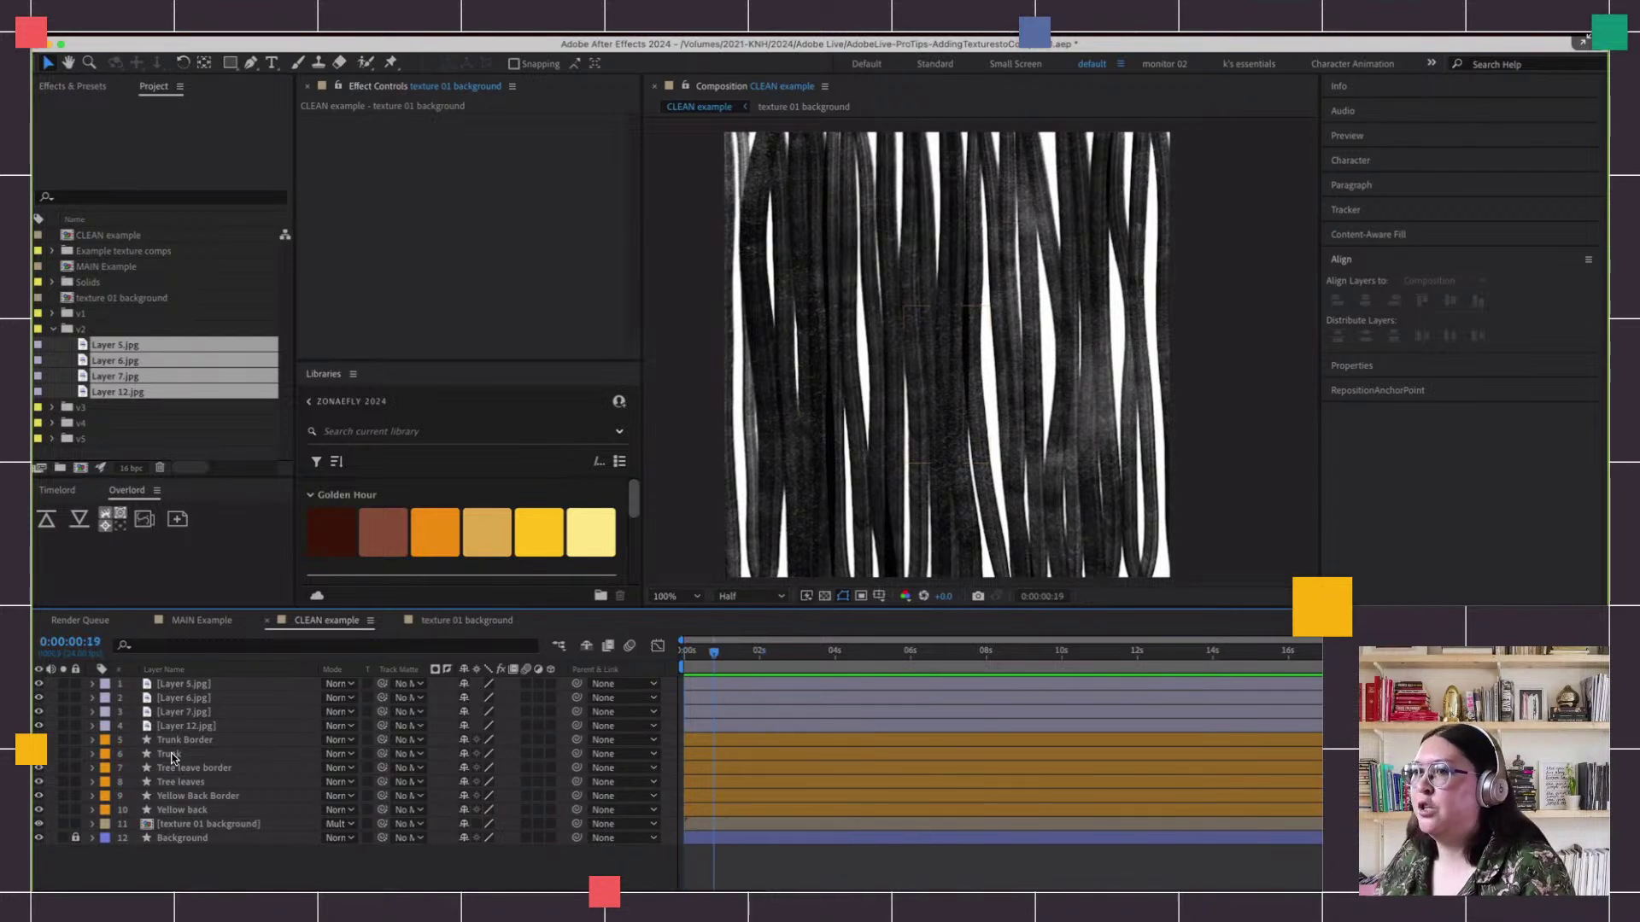
click(175, 685)
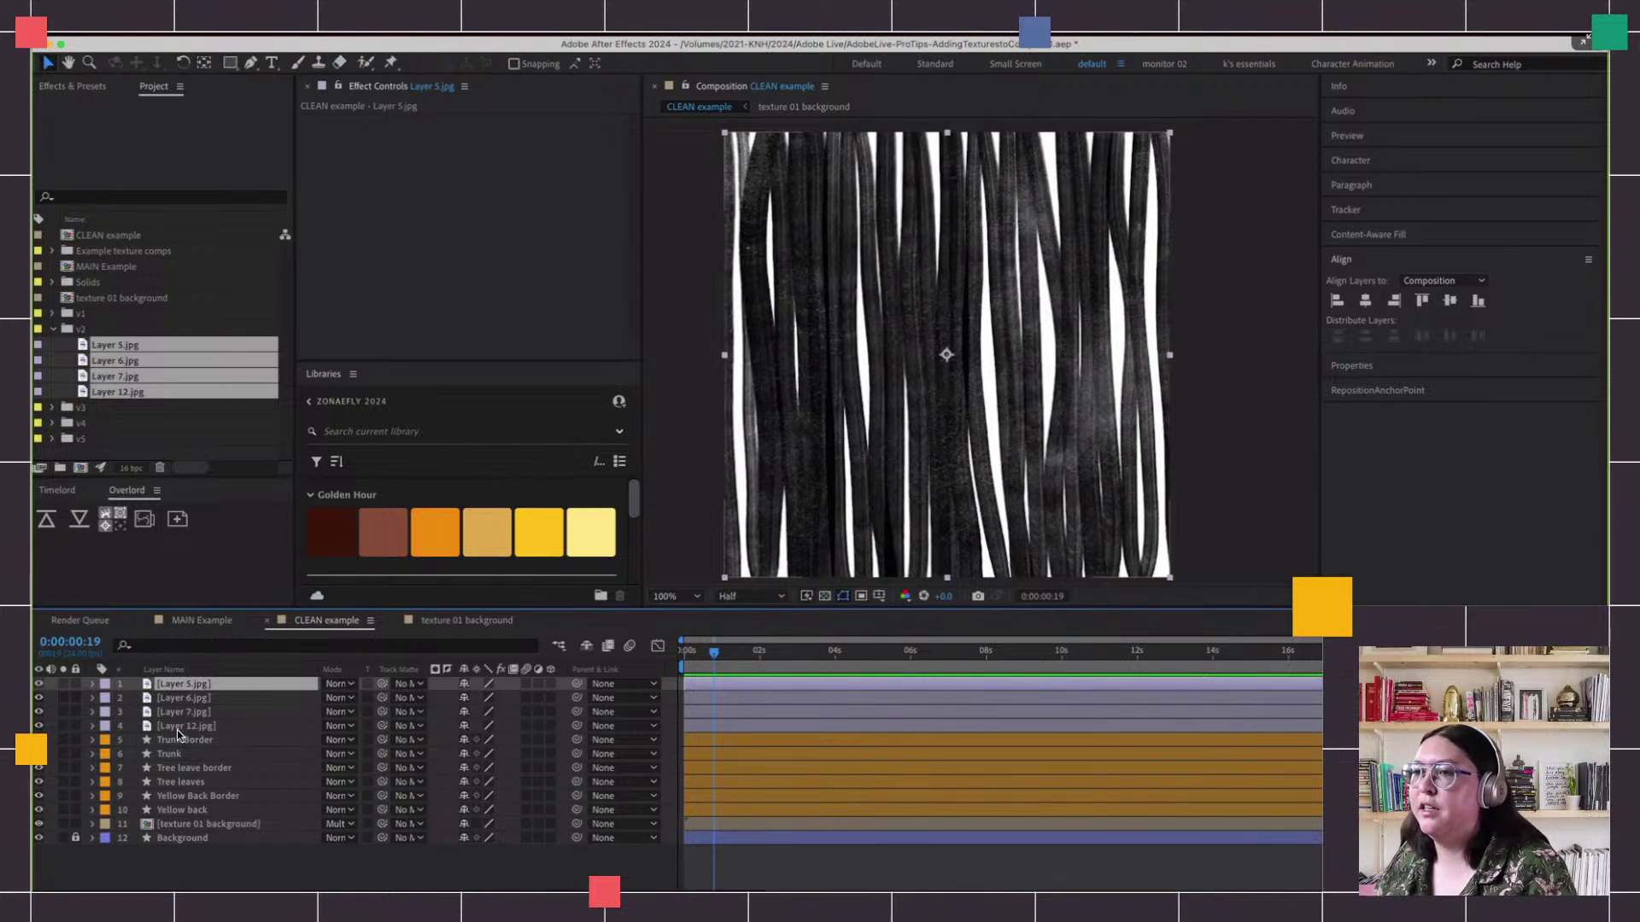
shift+click(176, 728)
right_click(176, 728)
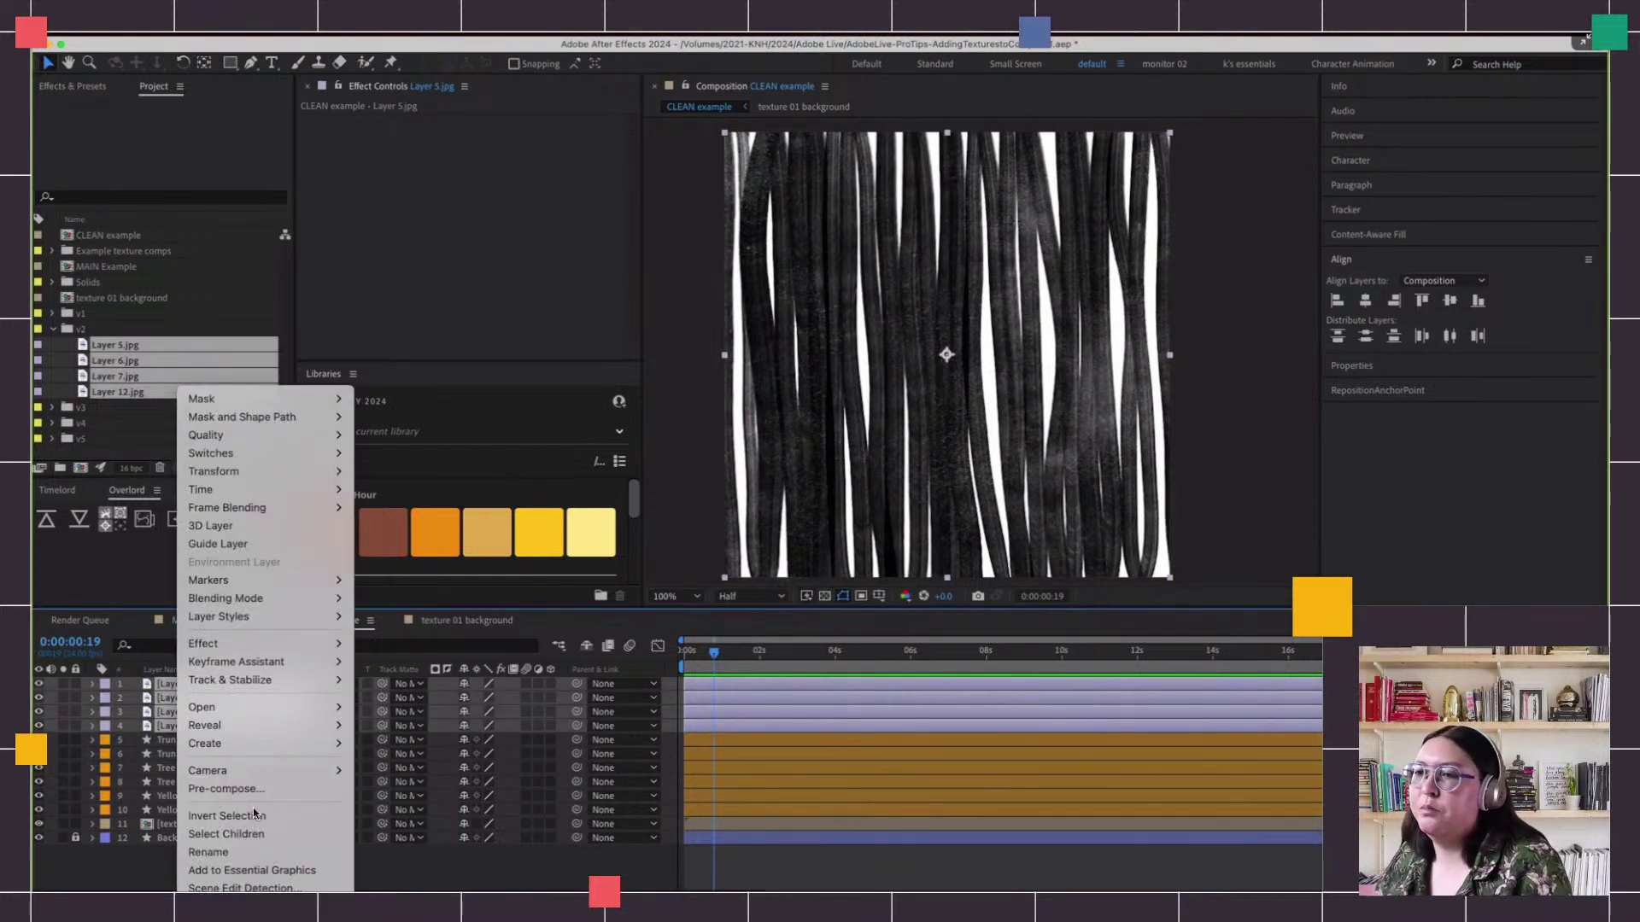
click(249, 789)
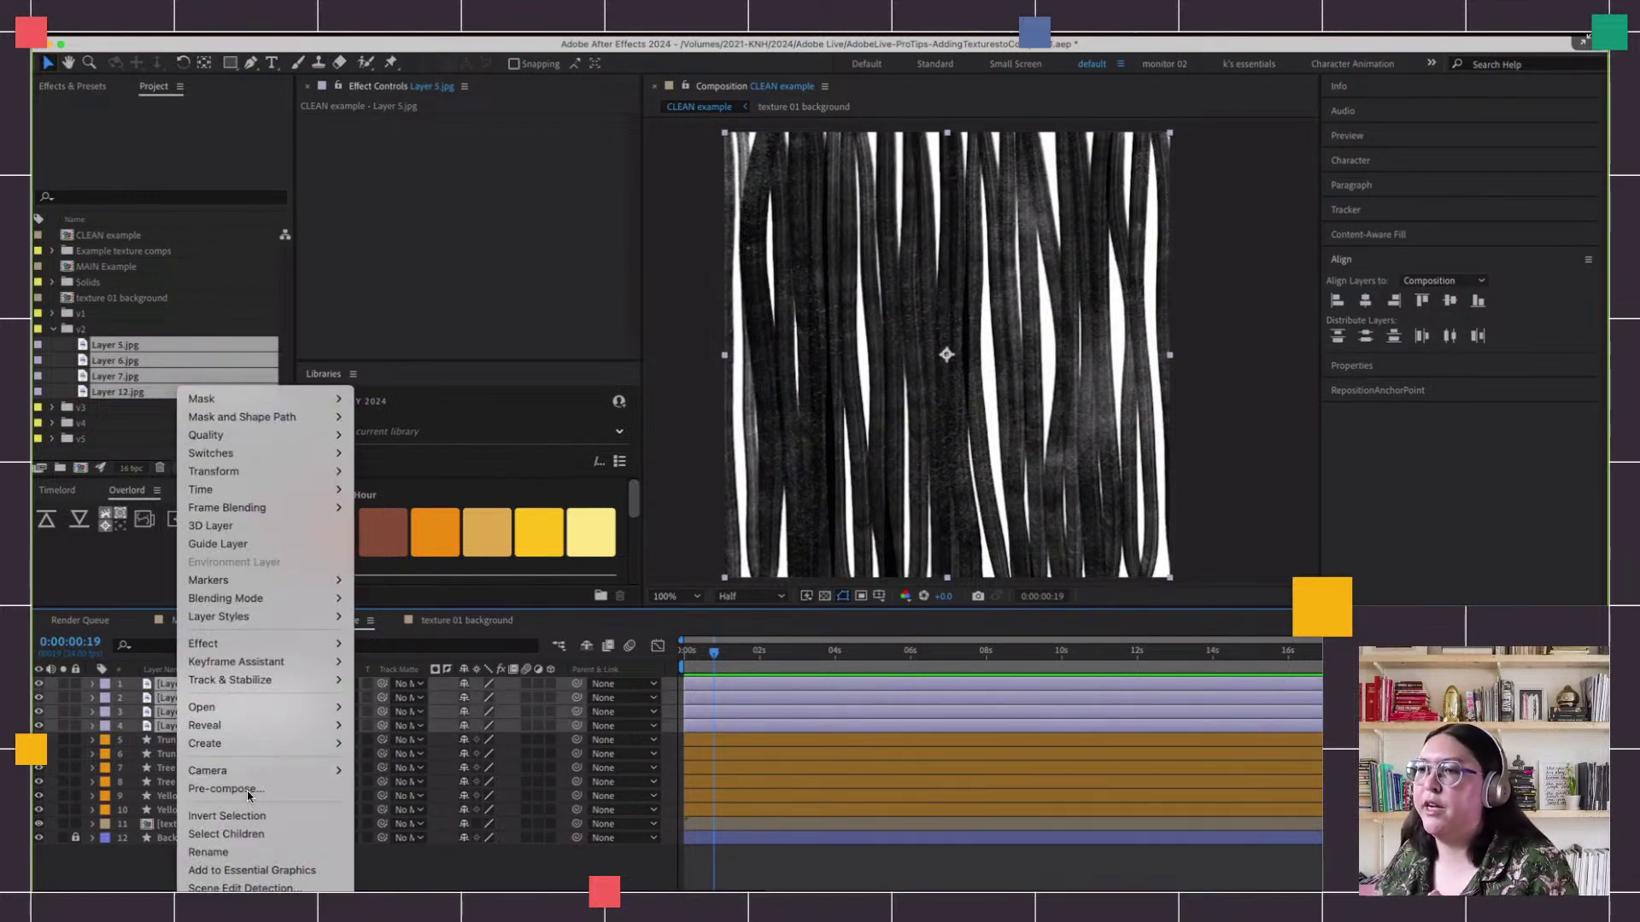
text(textures)
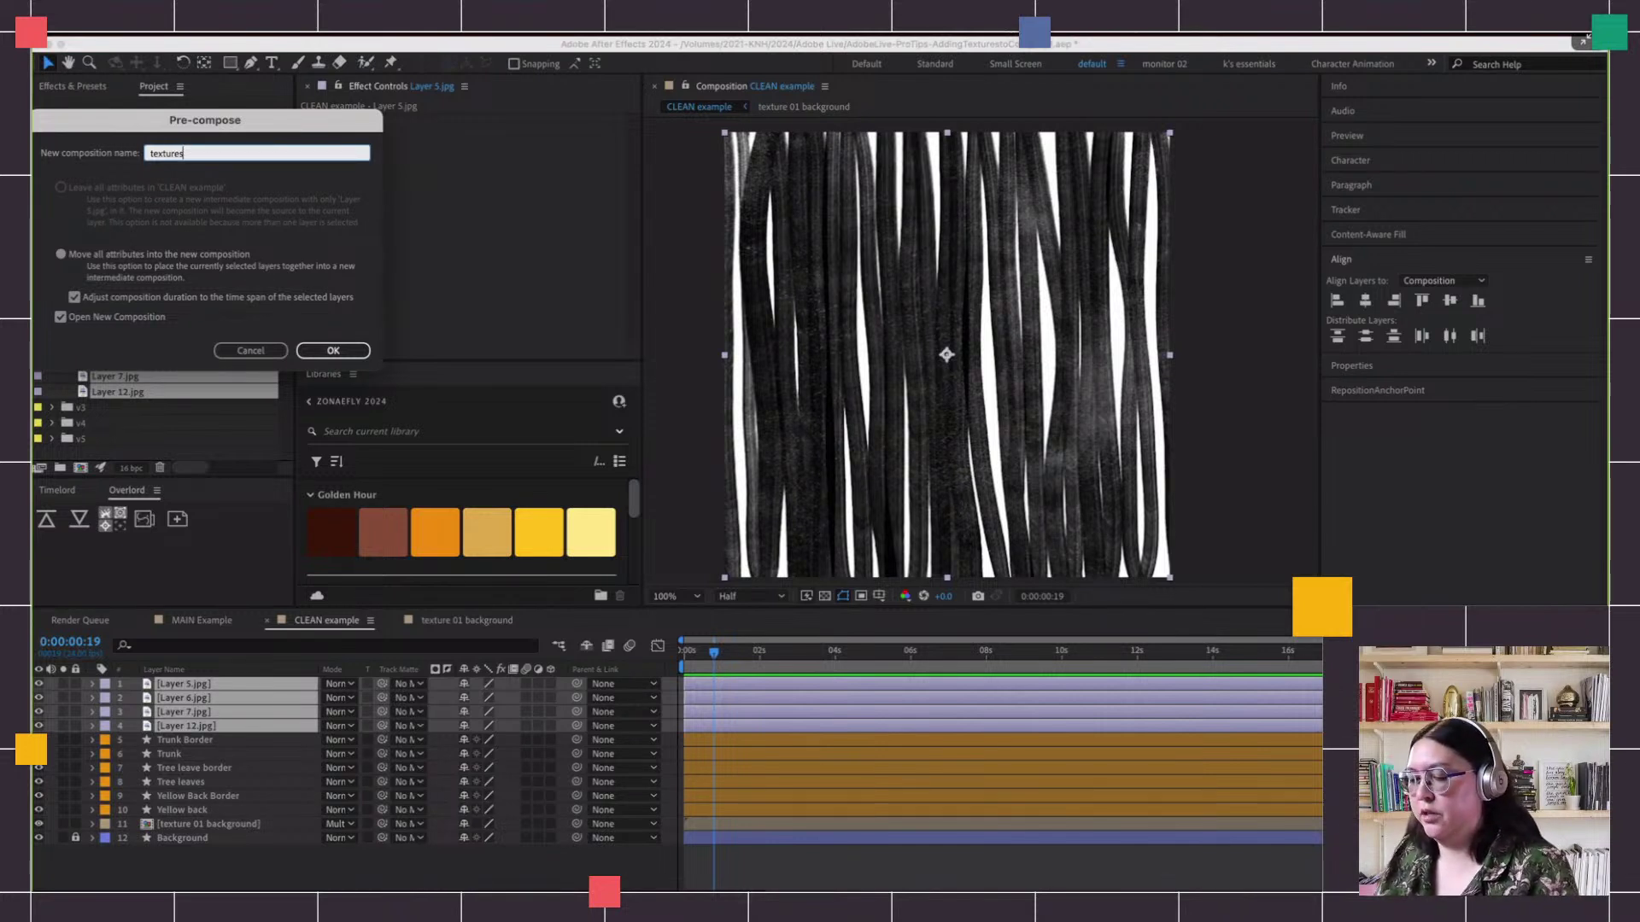
text(02)
key(Return)
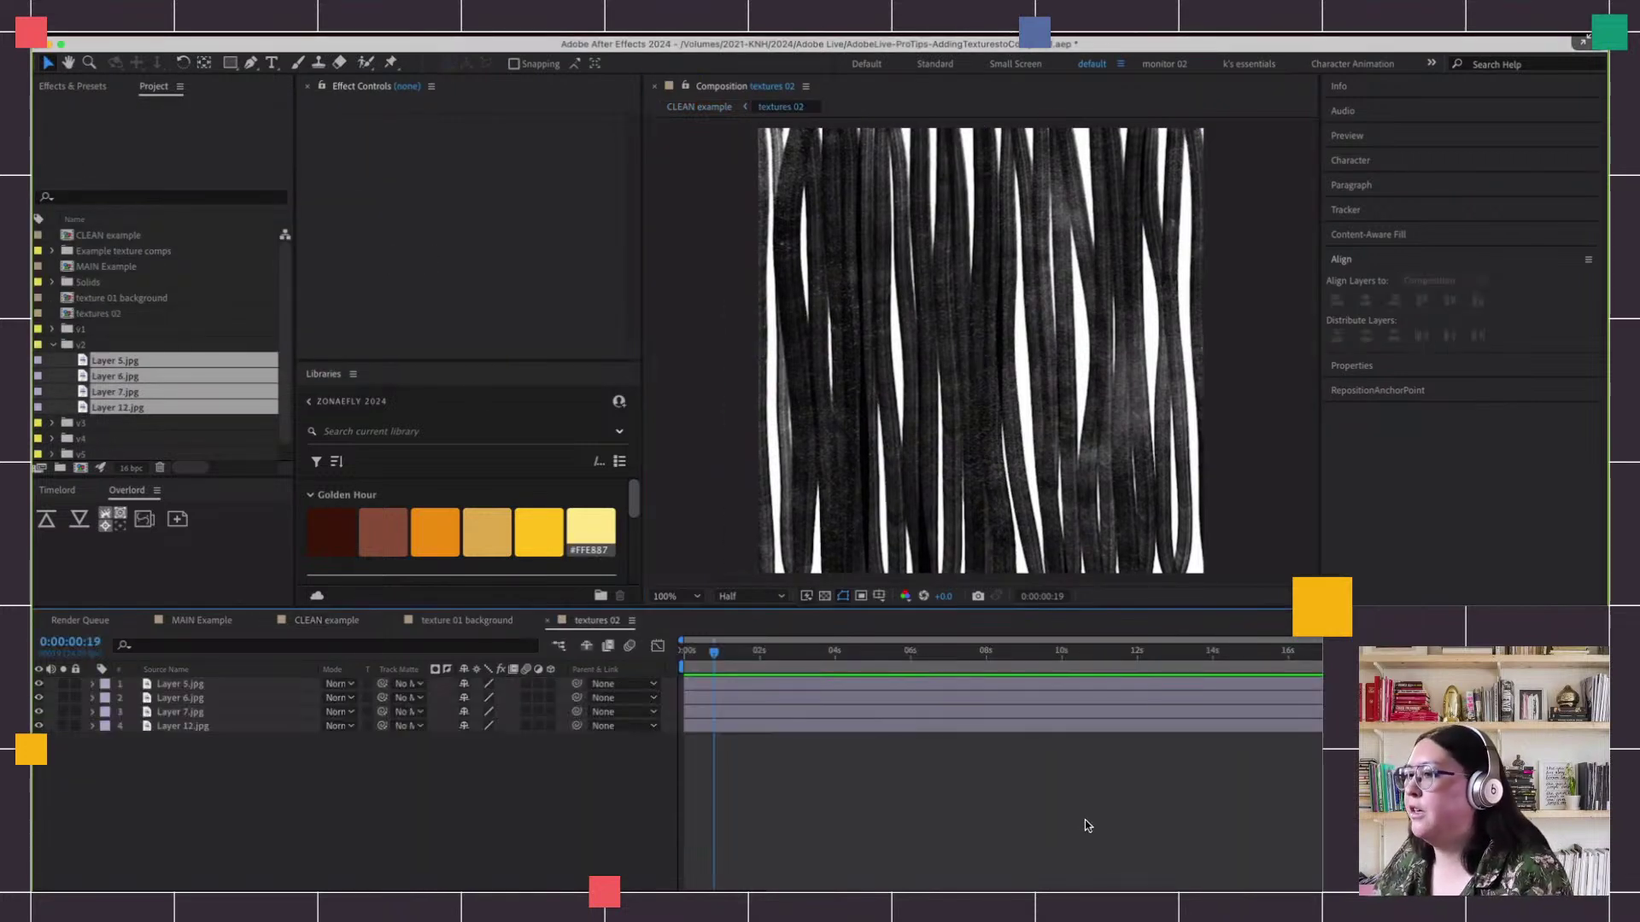
Trim all four image layers in textures 02 to a duration of five frames, starting at frame 0
drag(696, 658, 674, 662)
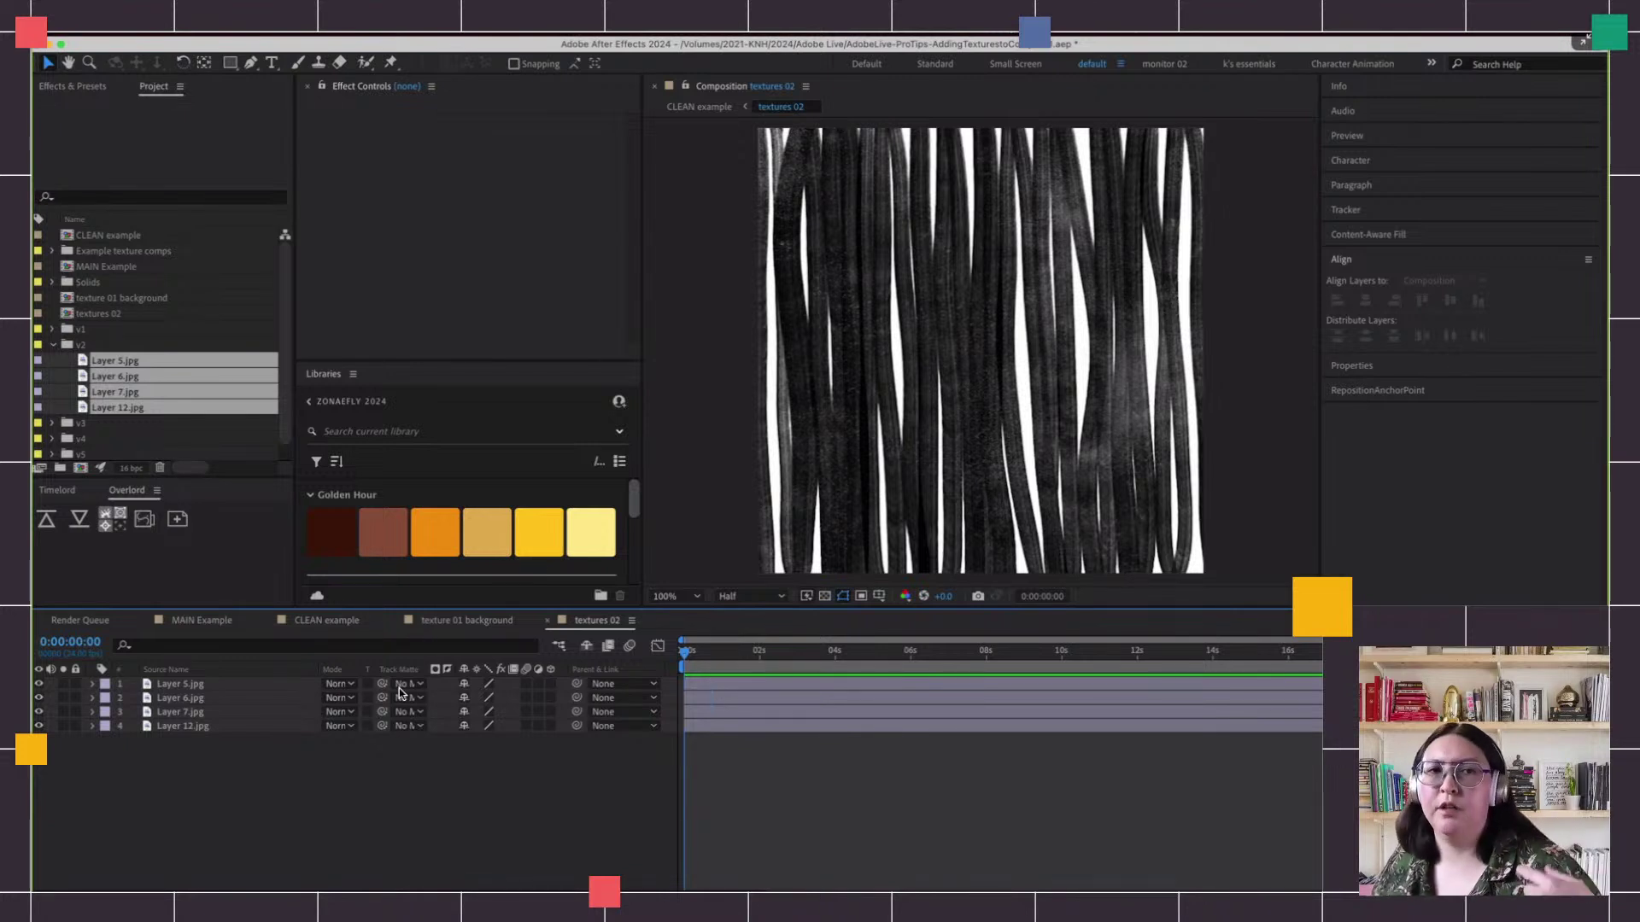
click(736, 684)
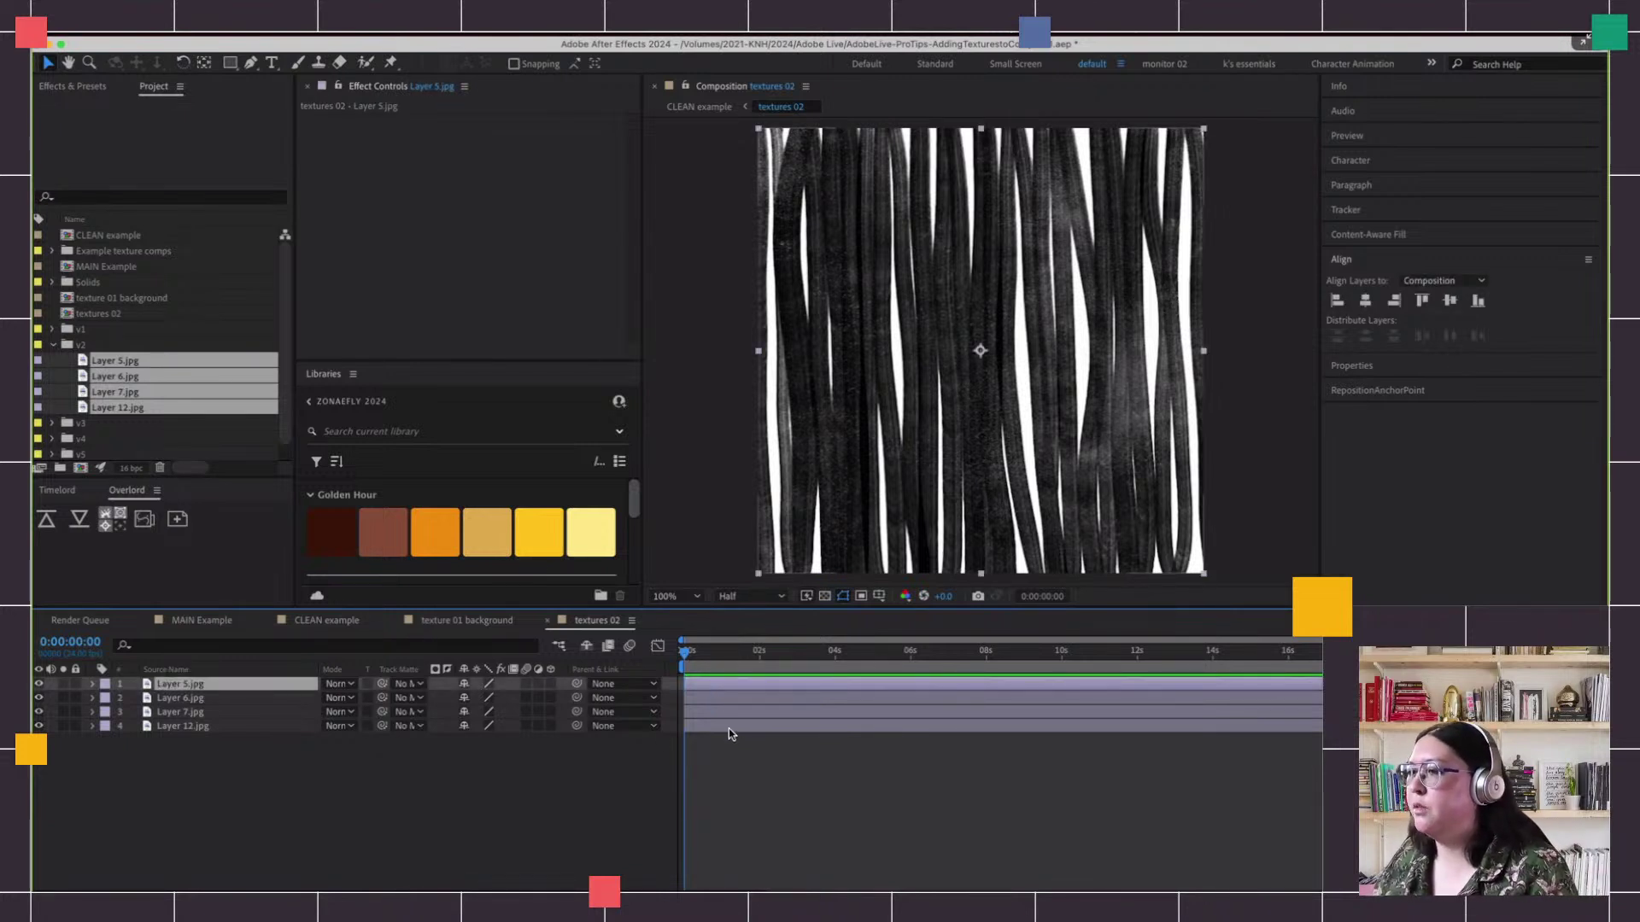
key(space)
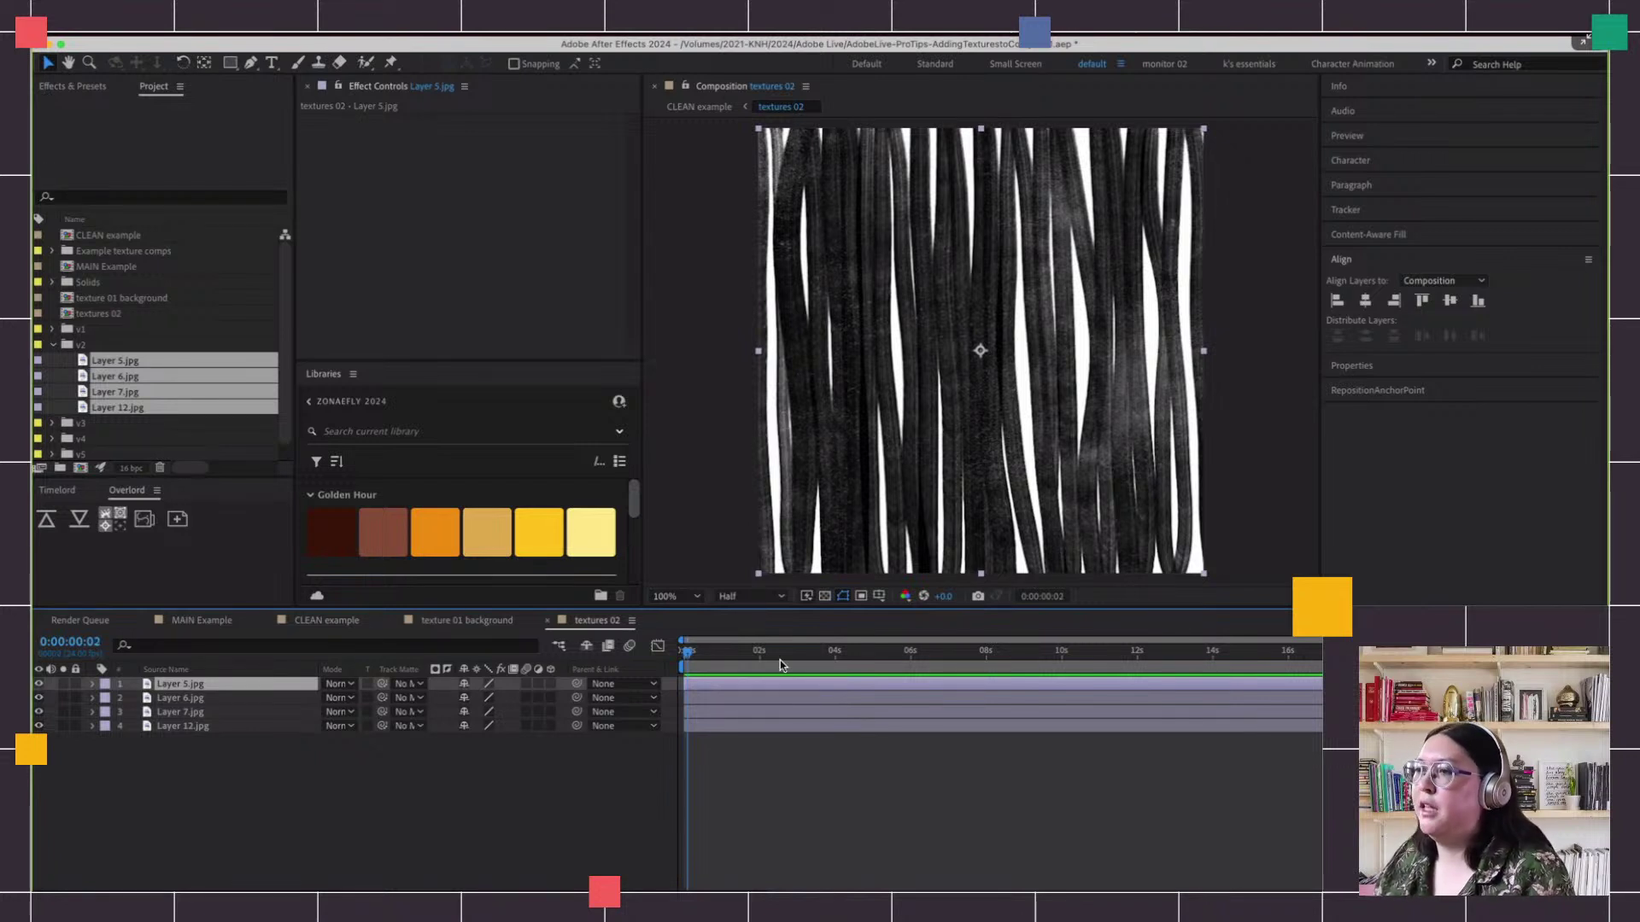
key(space)
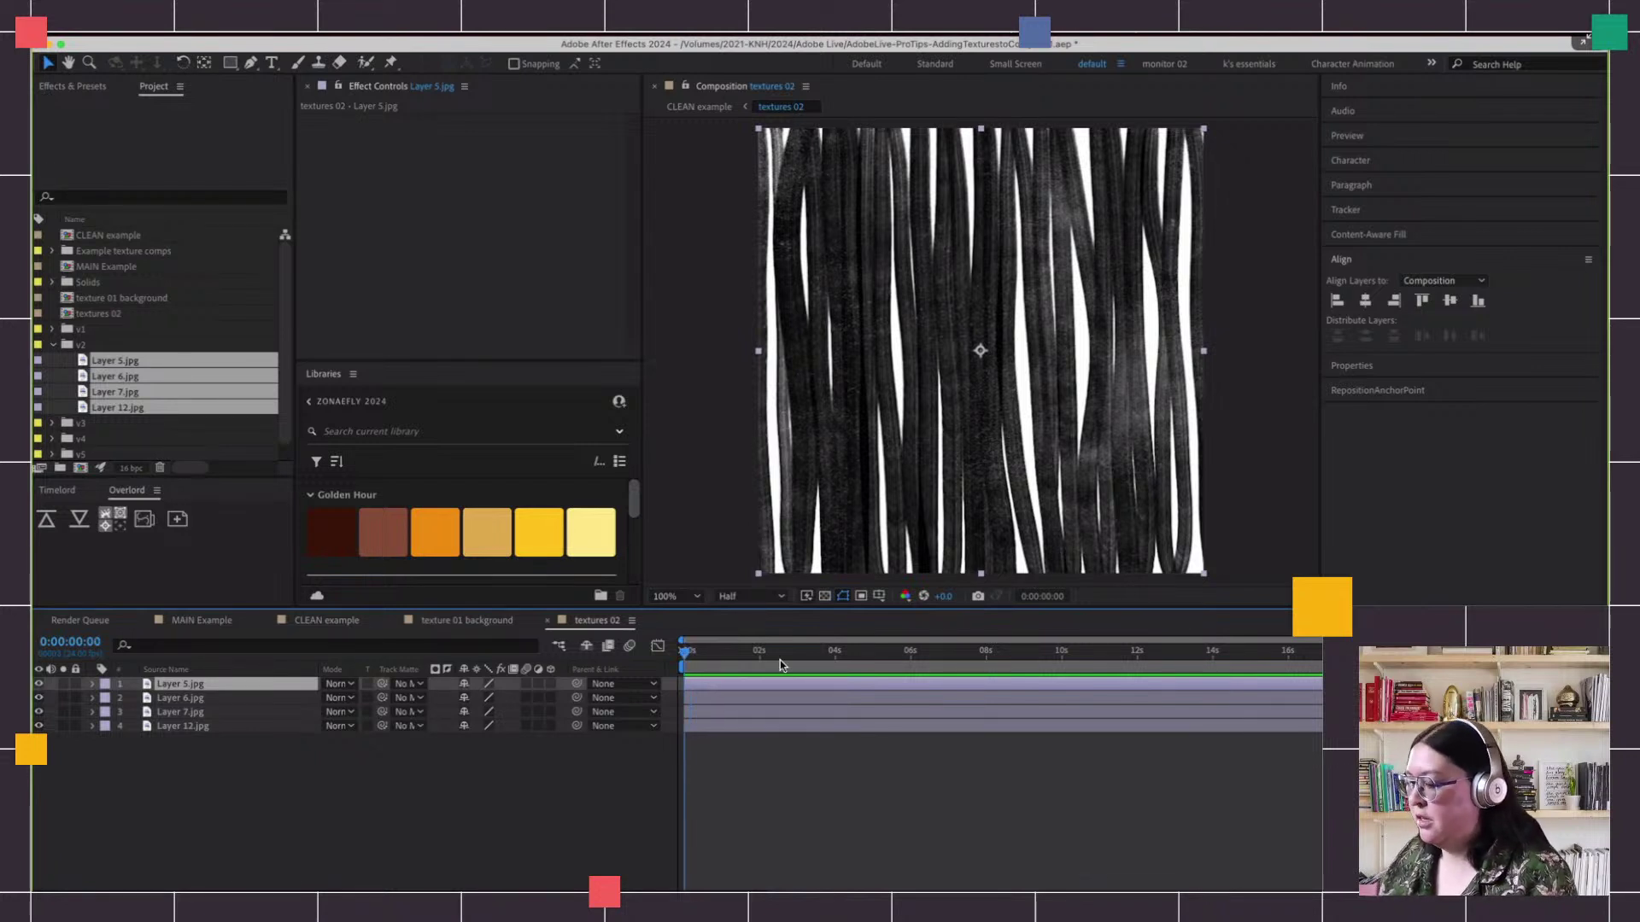
key(space)
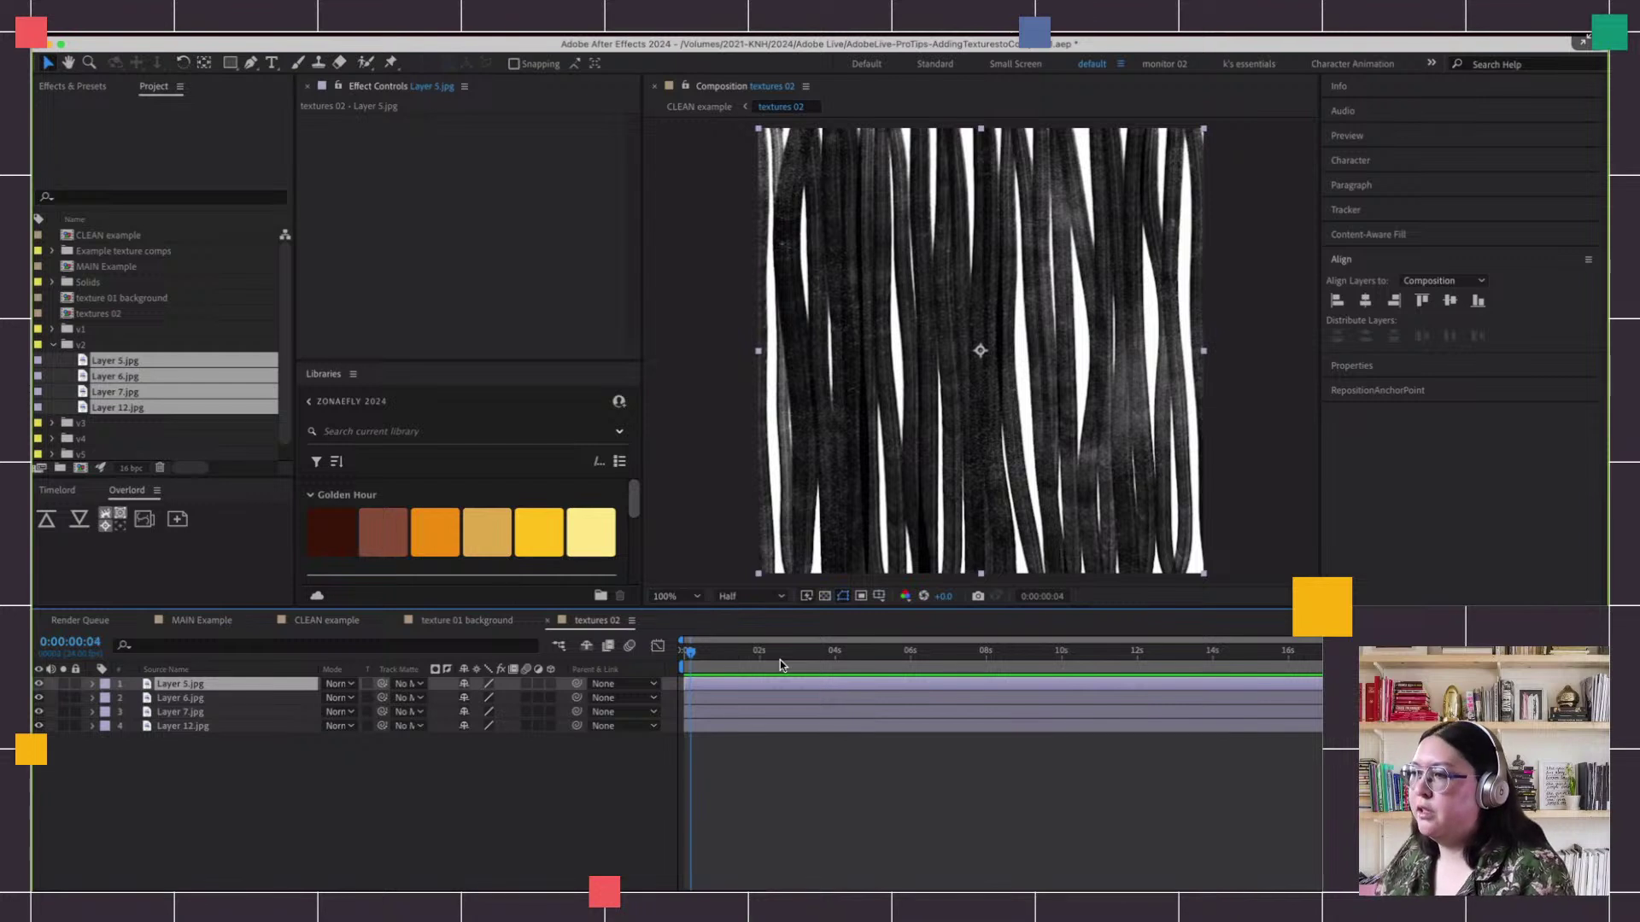
shift+click(733, 725)
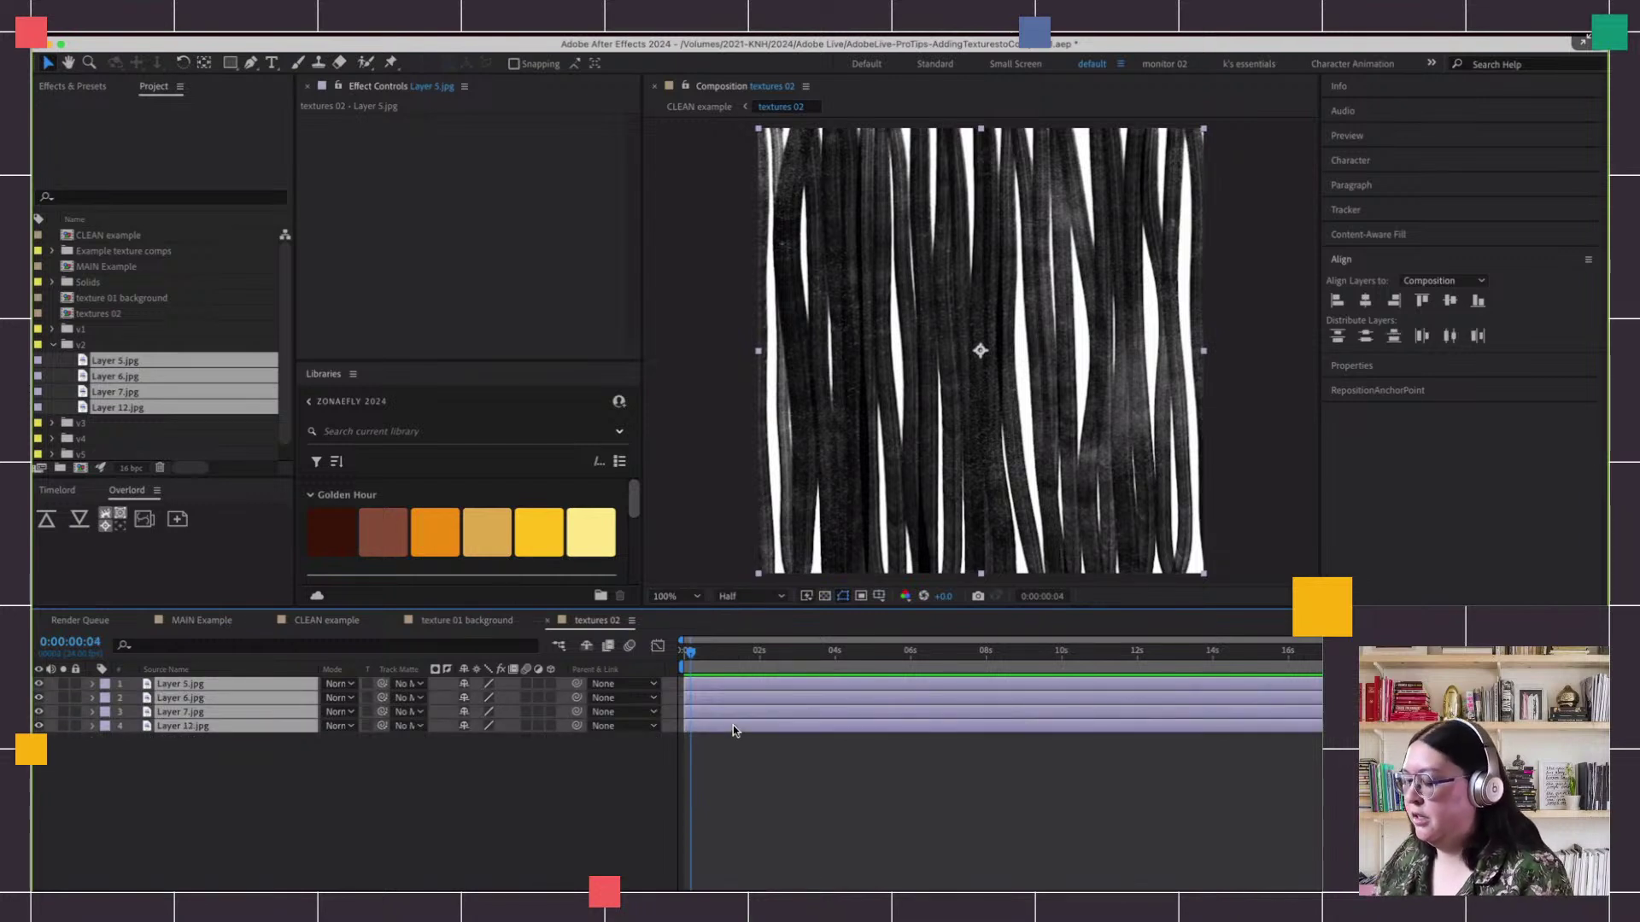
scroll(732, 725, up, 5)
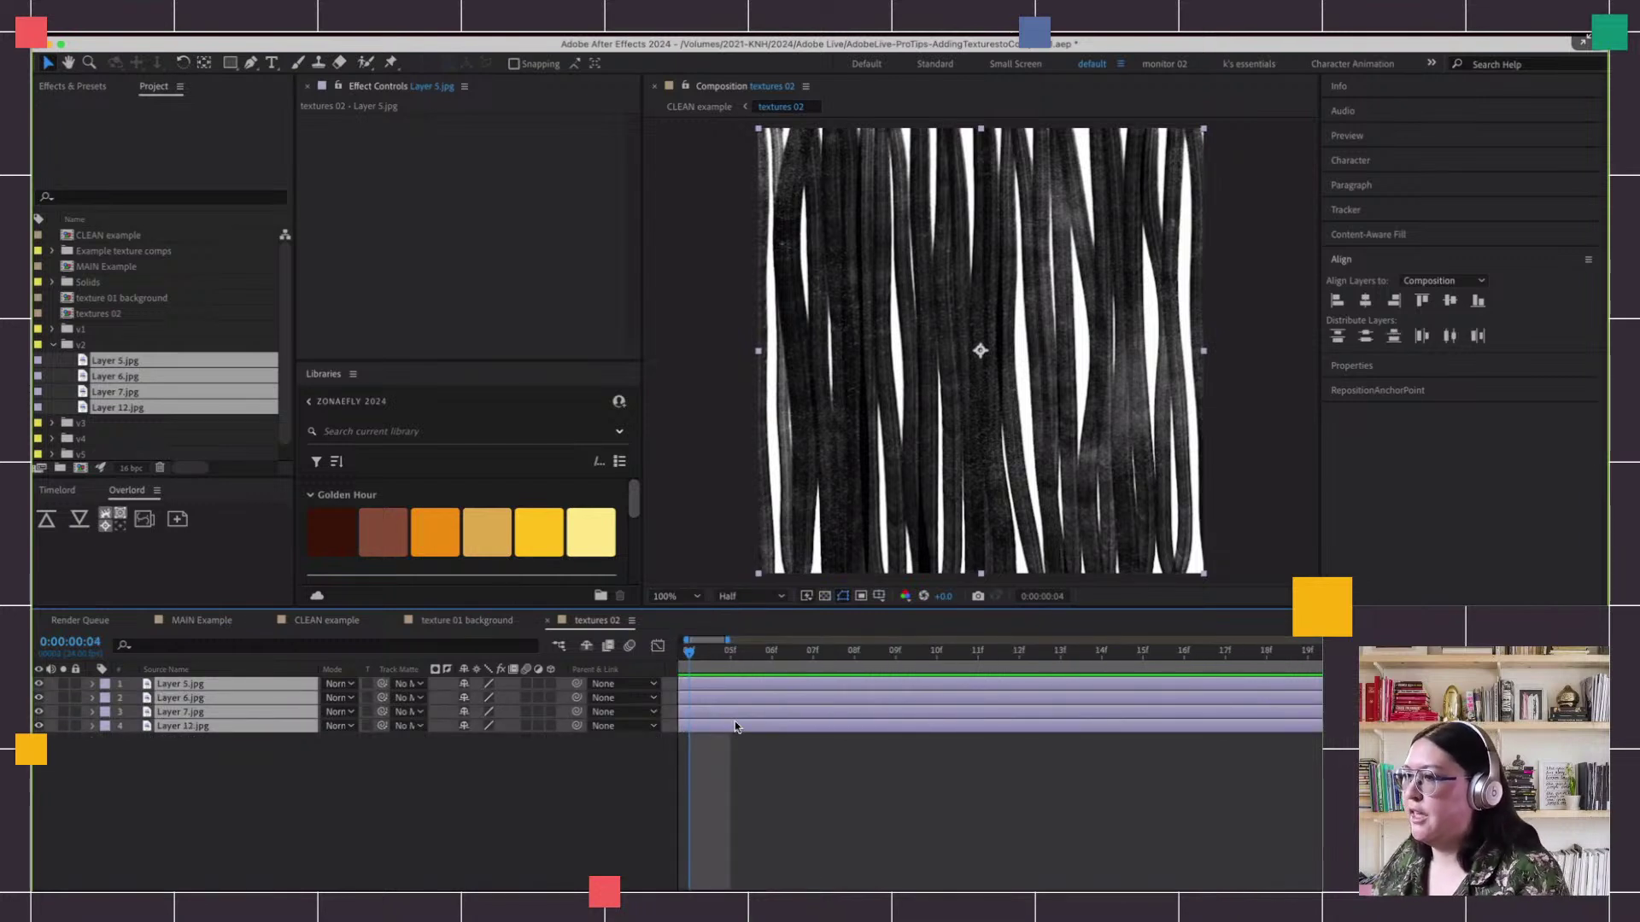
scroll(729, 725, left, 2)
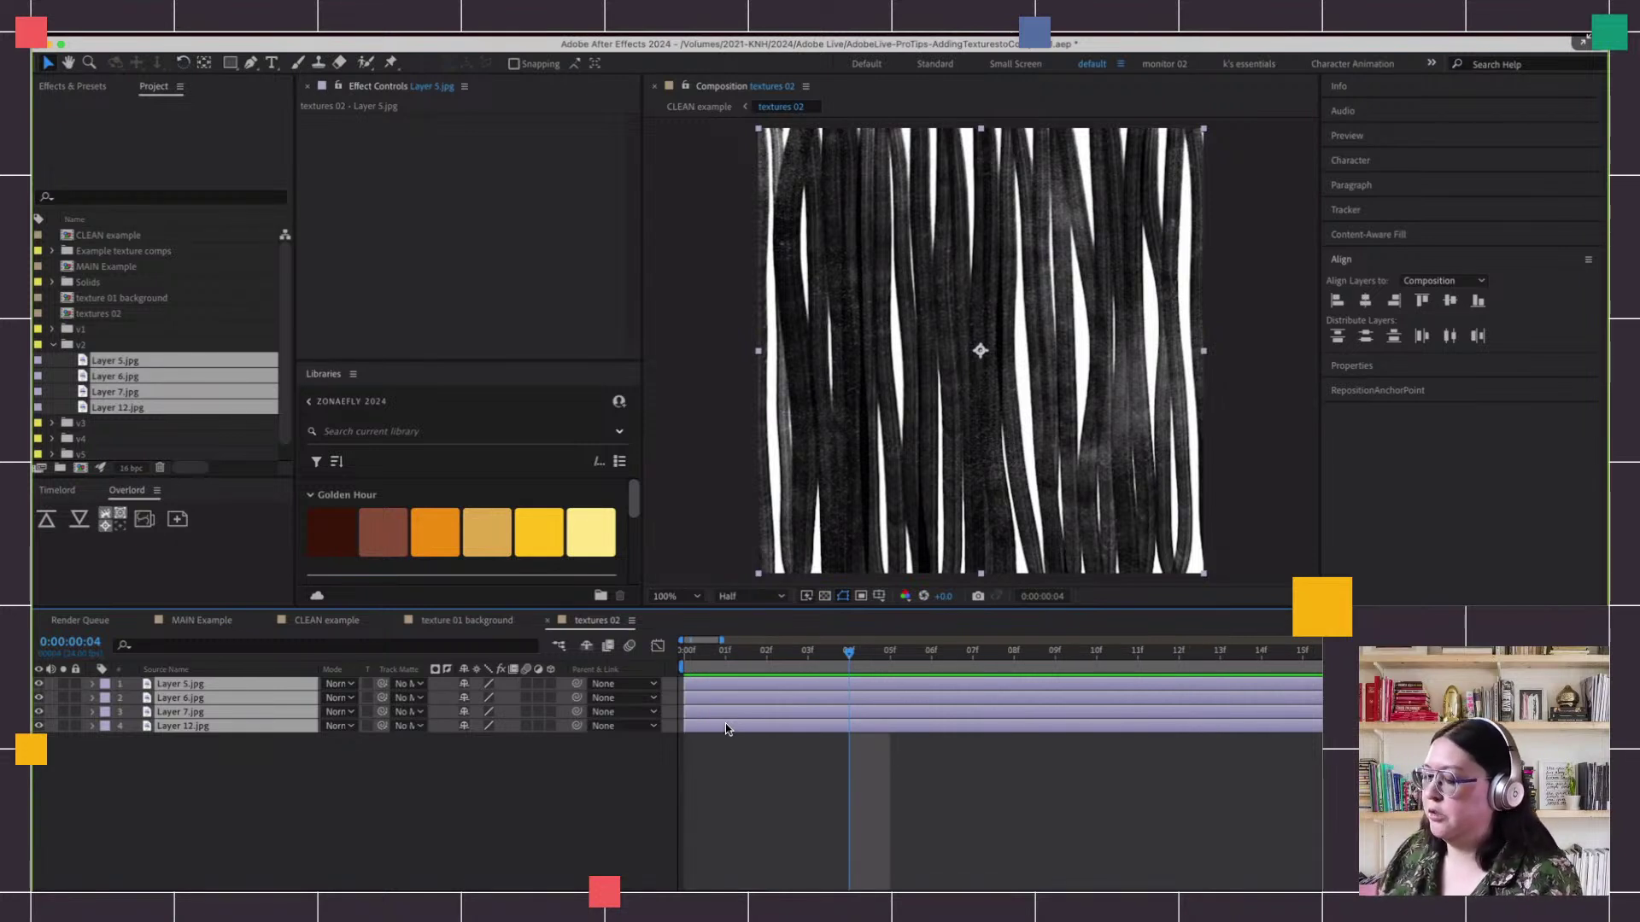
key(alt+bracketright)
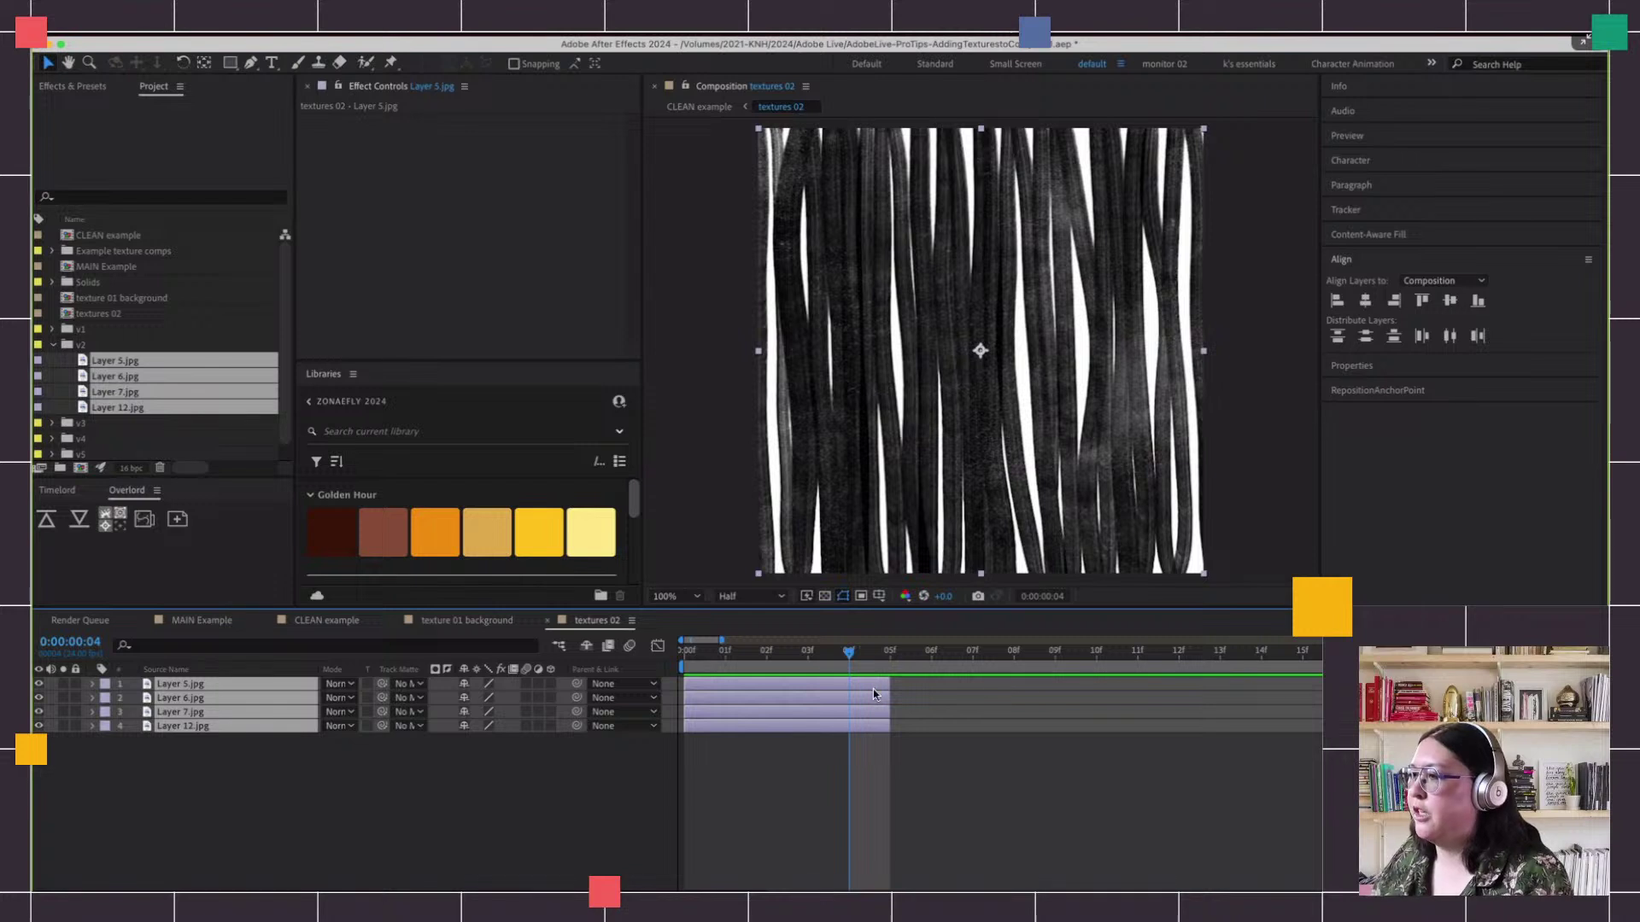
drag(1222, 699, 968, 708)
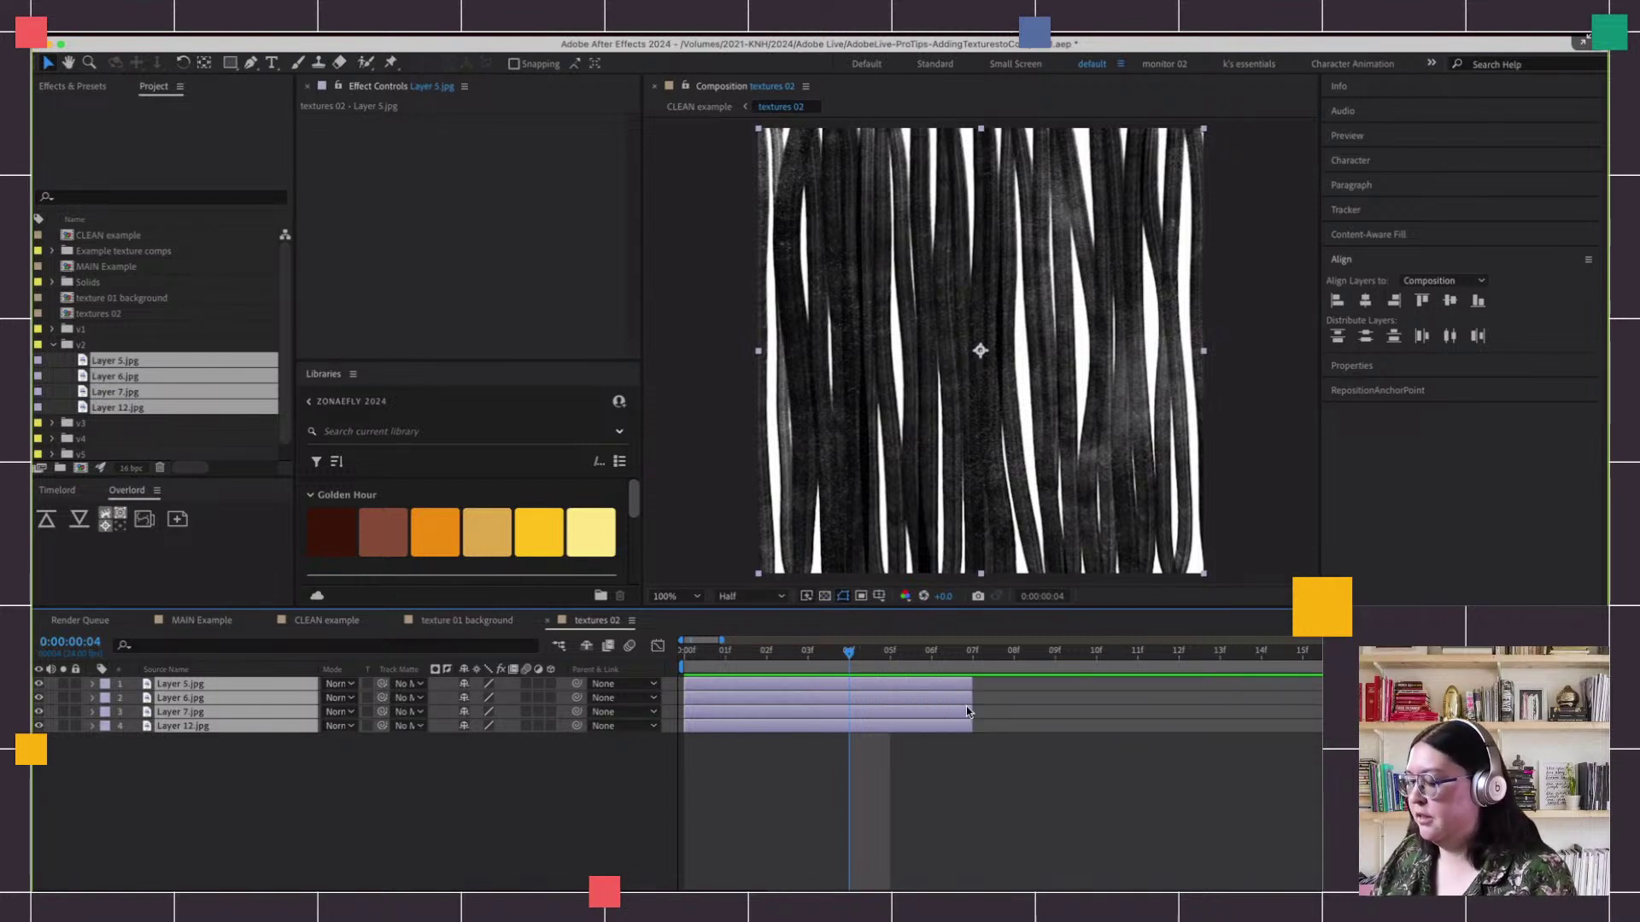
key(super+z)
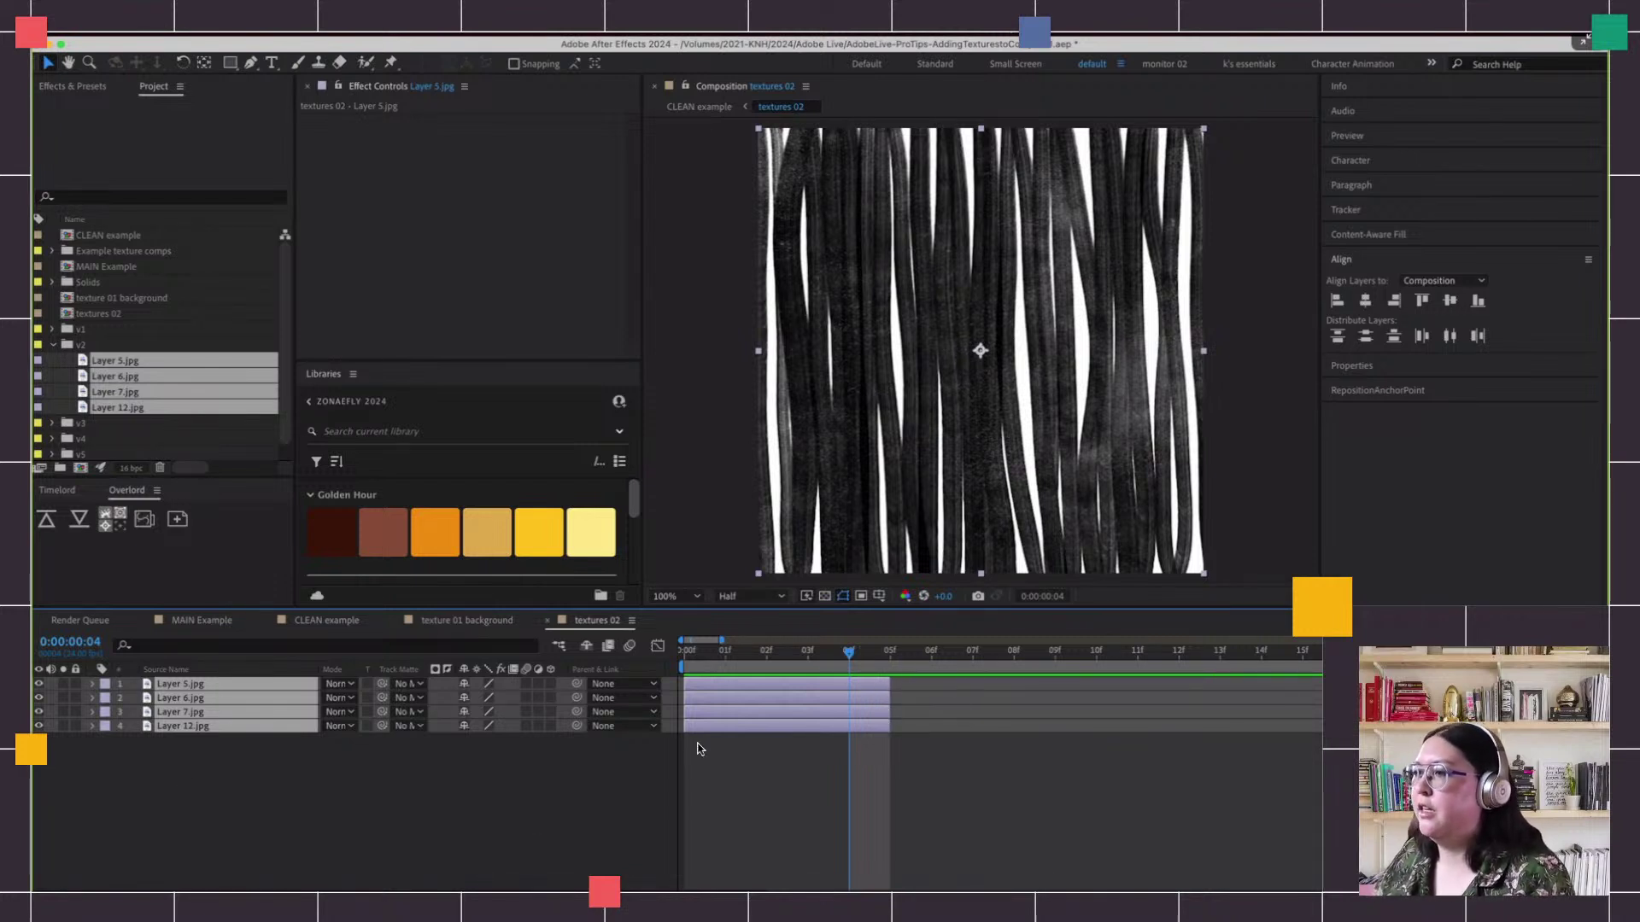
Stagger the trimmed layers end to end, starting Layer 6 at frame 5, Layer 7 at frame 10 and Layer 12 at frame 15
click(856, 762)
drag(852, 702, 1058, 702)
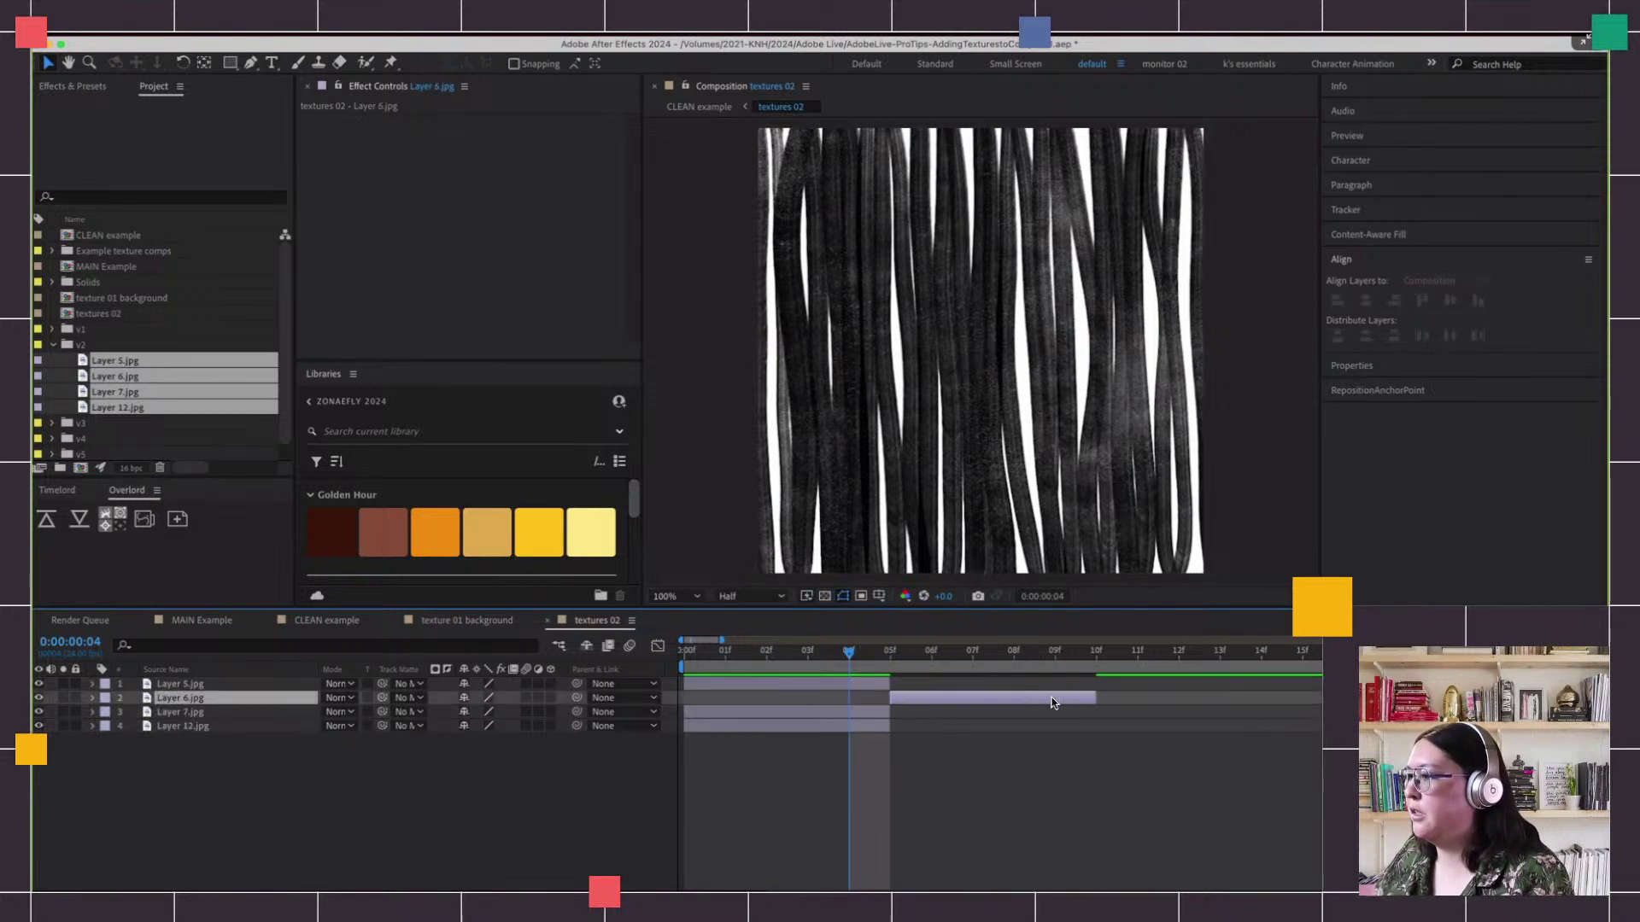
drag(854, 713, 1264, 719)
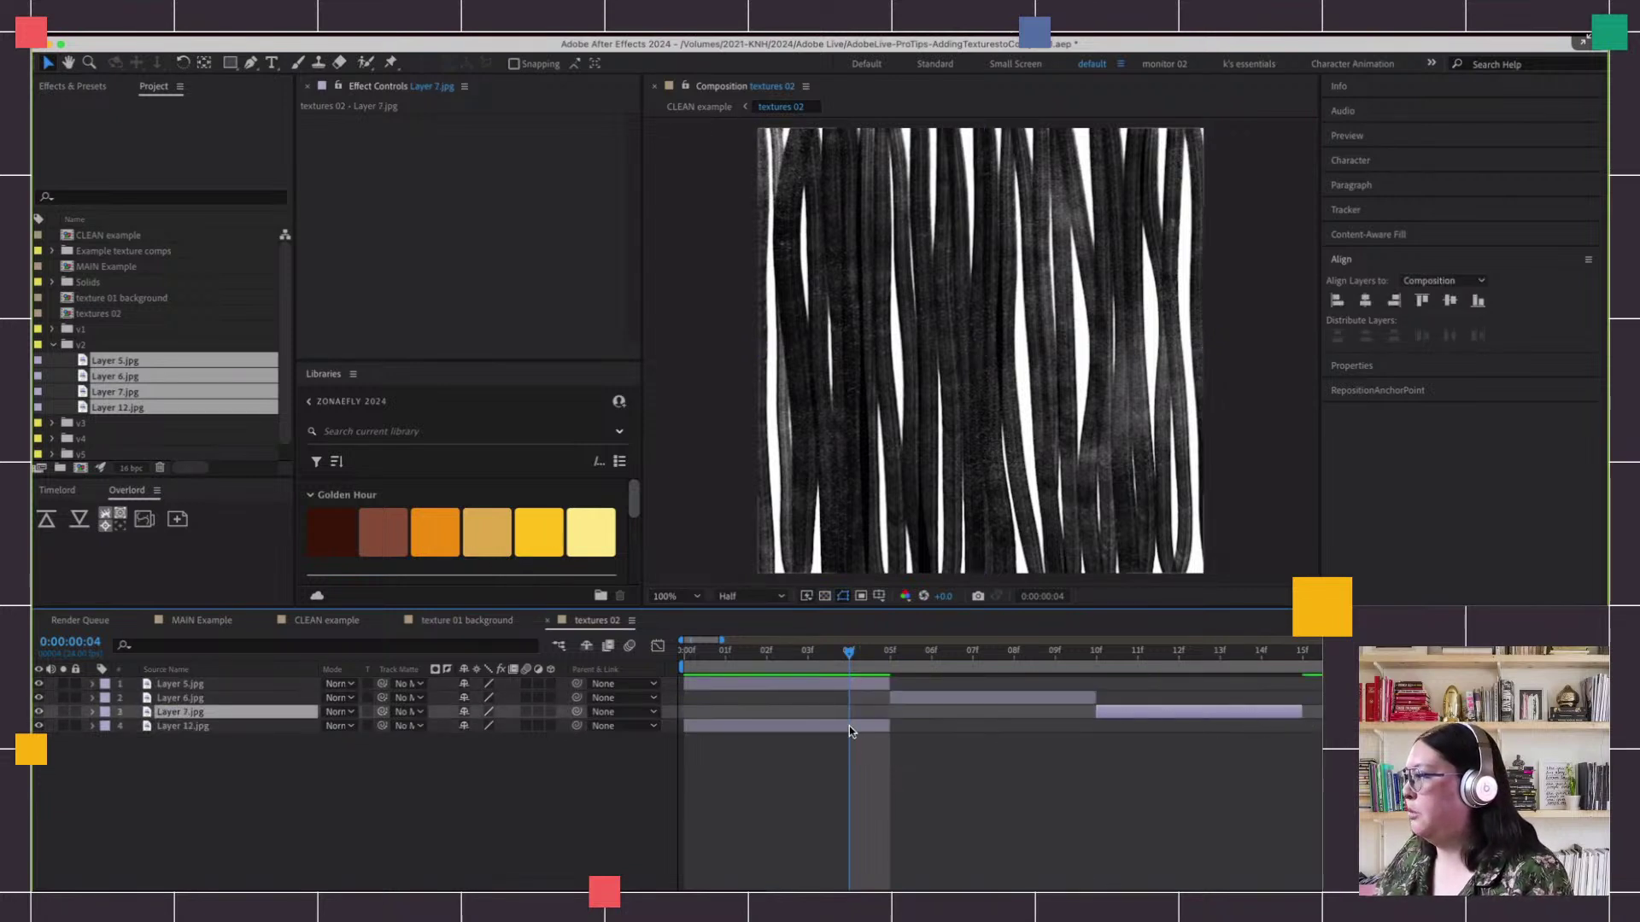
drag(849, 726, 1468, 725)
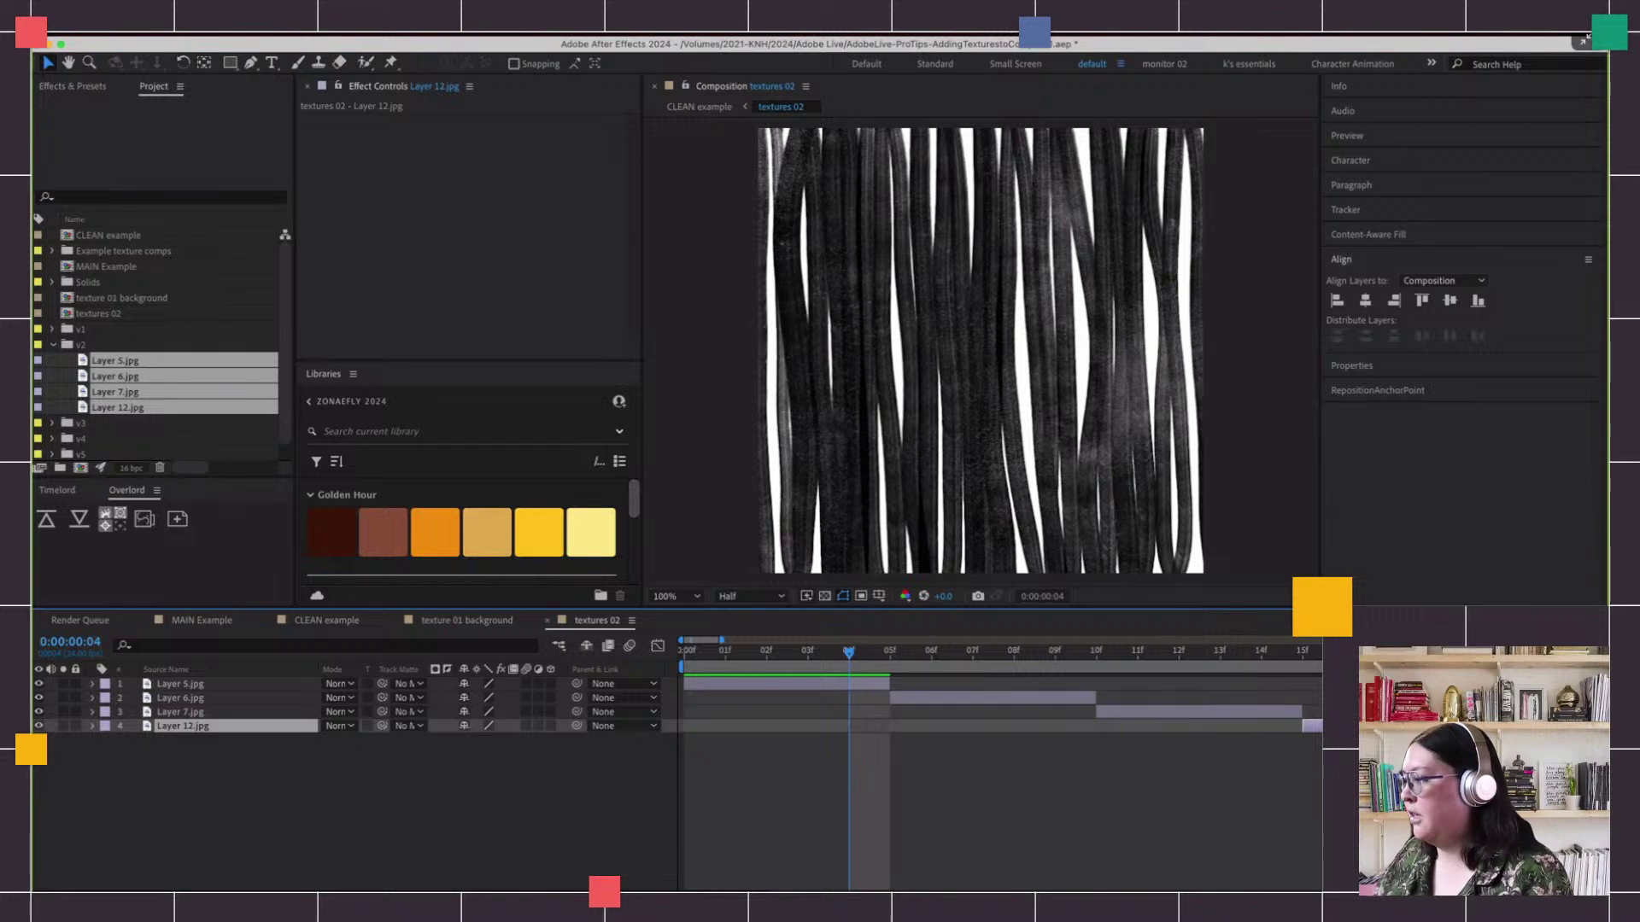
End the work area where Layer 12 ends, trim the textures 02 composition to it and play the loop
key(space)
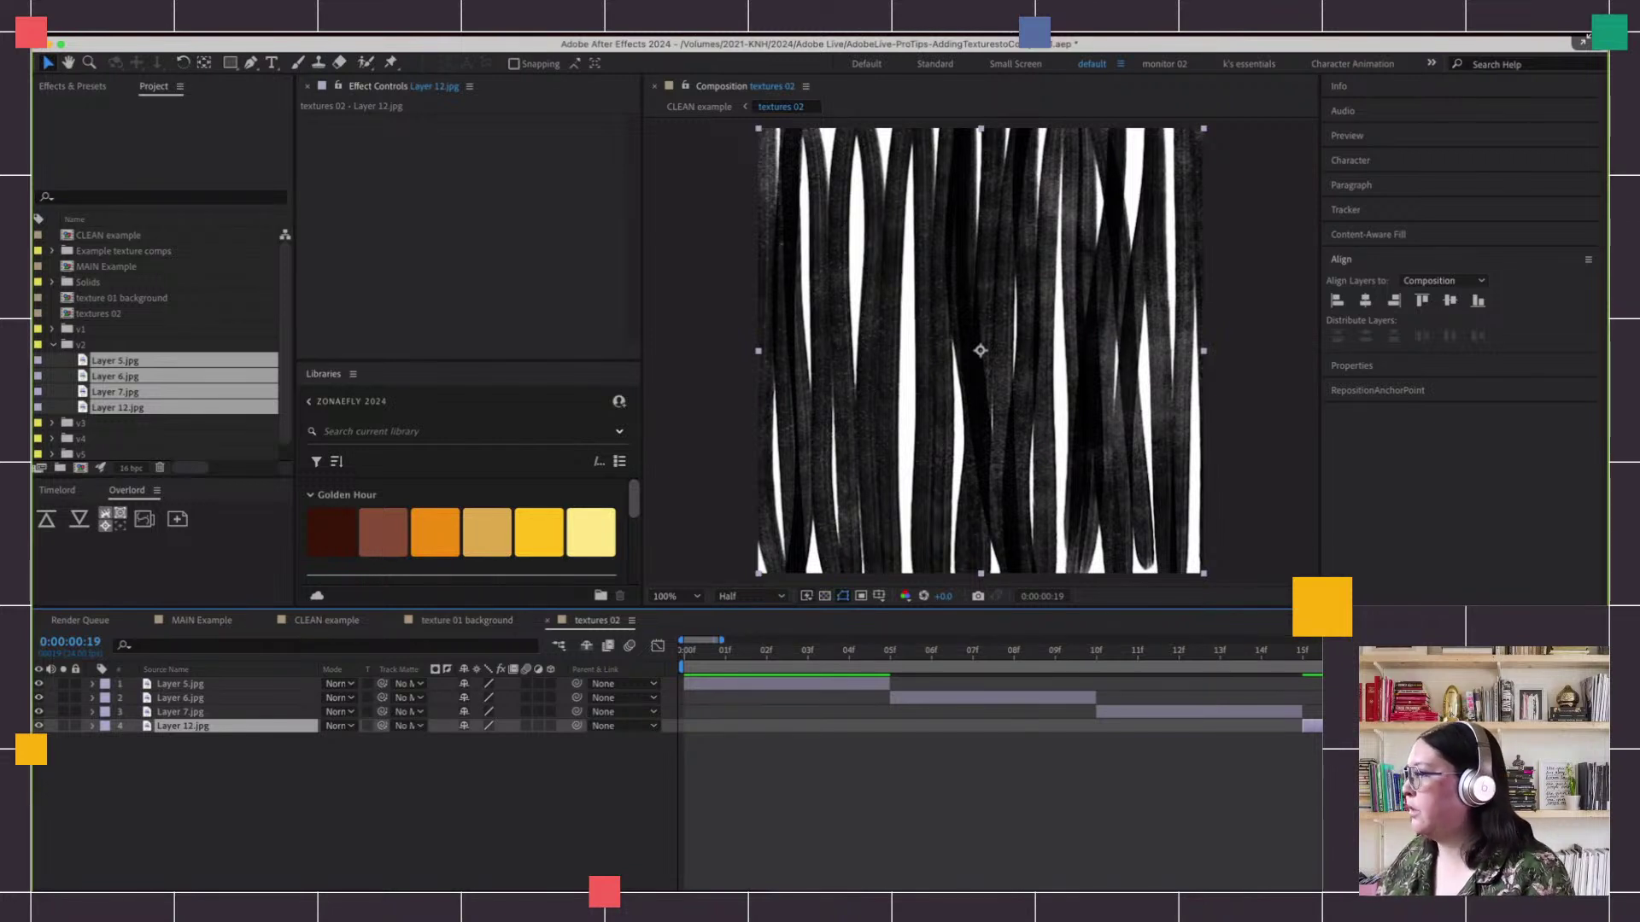
right_click(1252, 676)
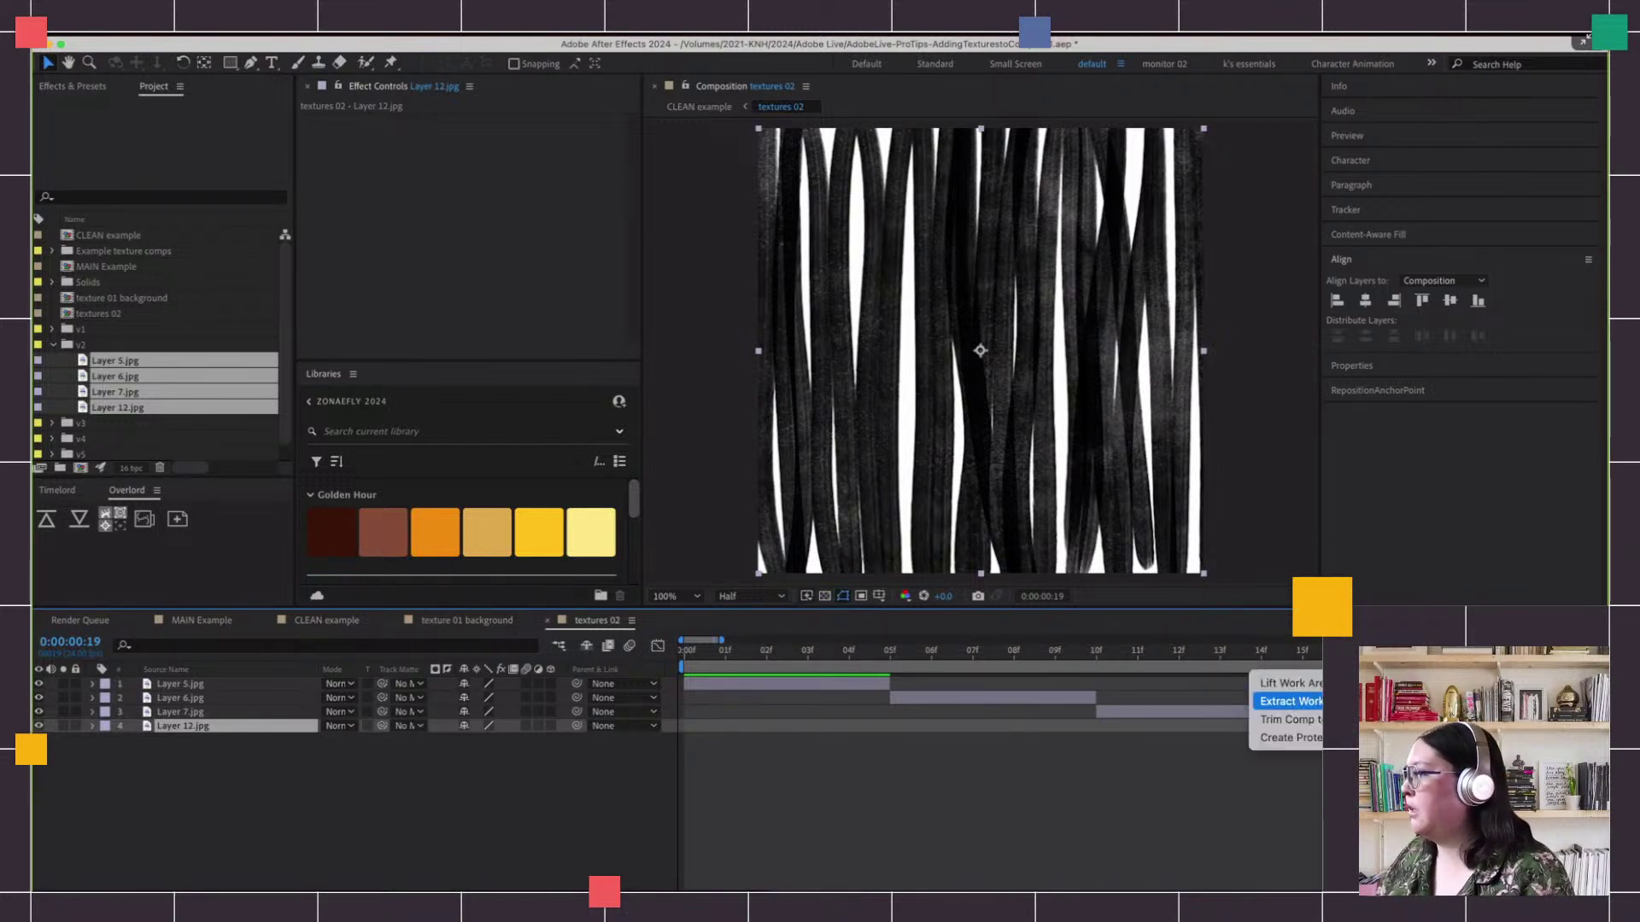
click(1238, 791)
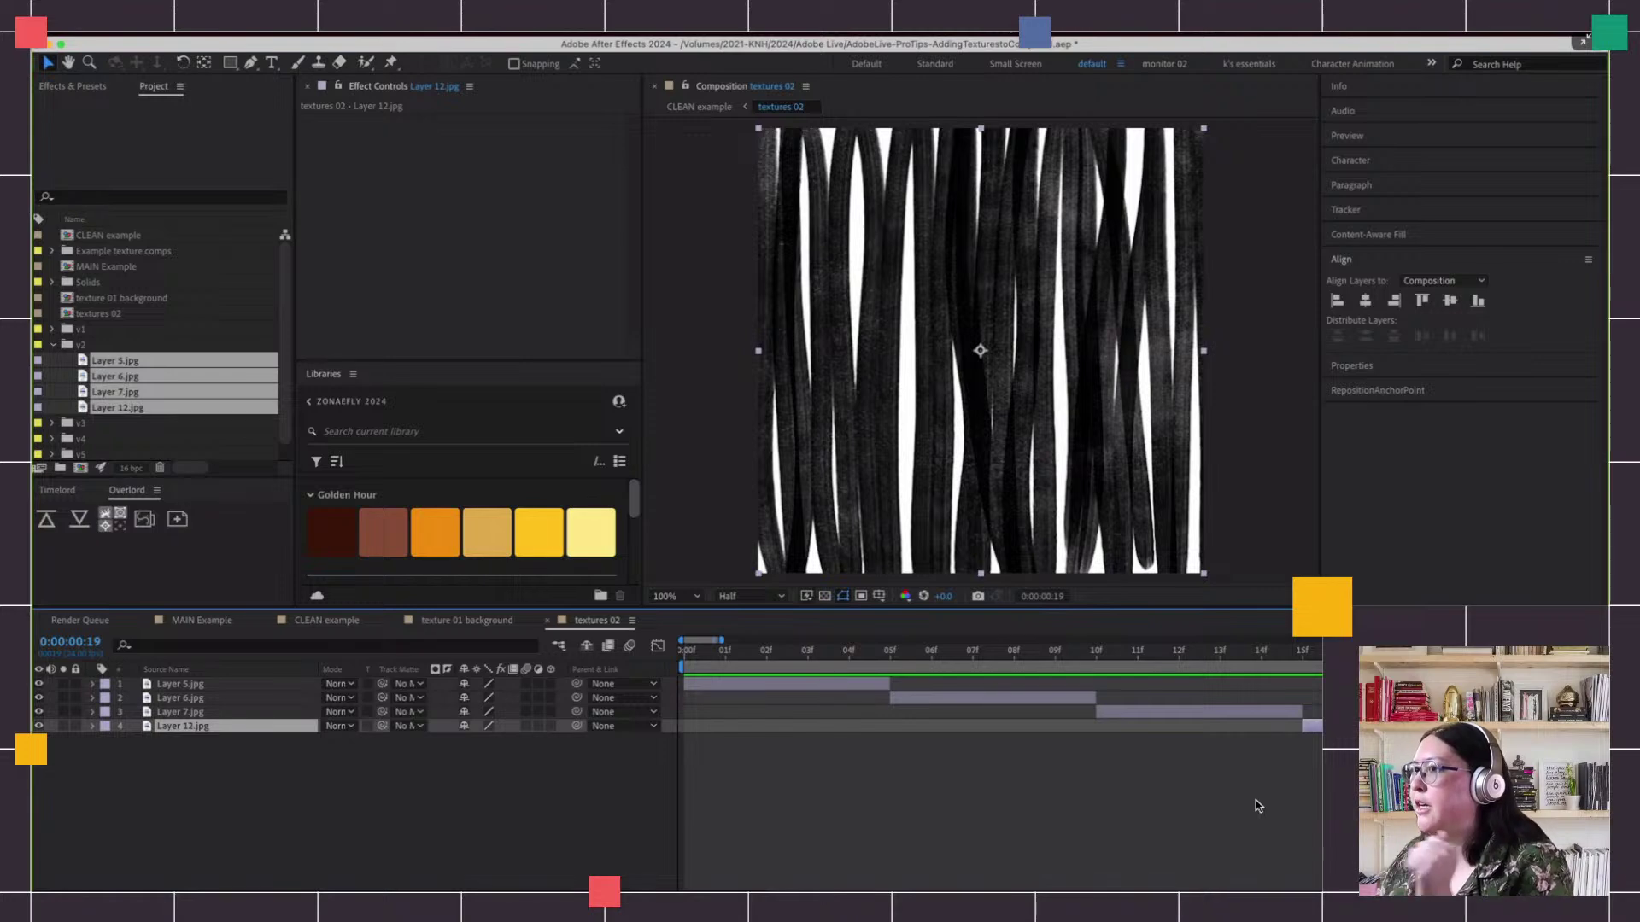
right_click(1246, 667)
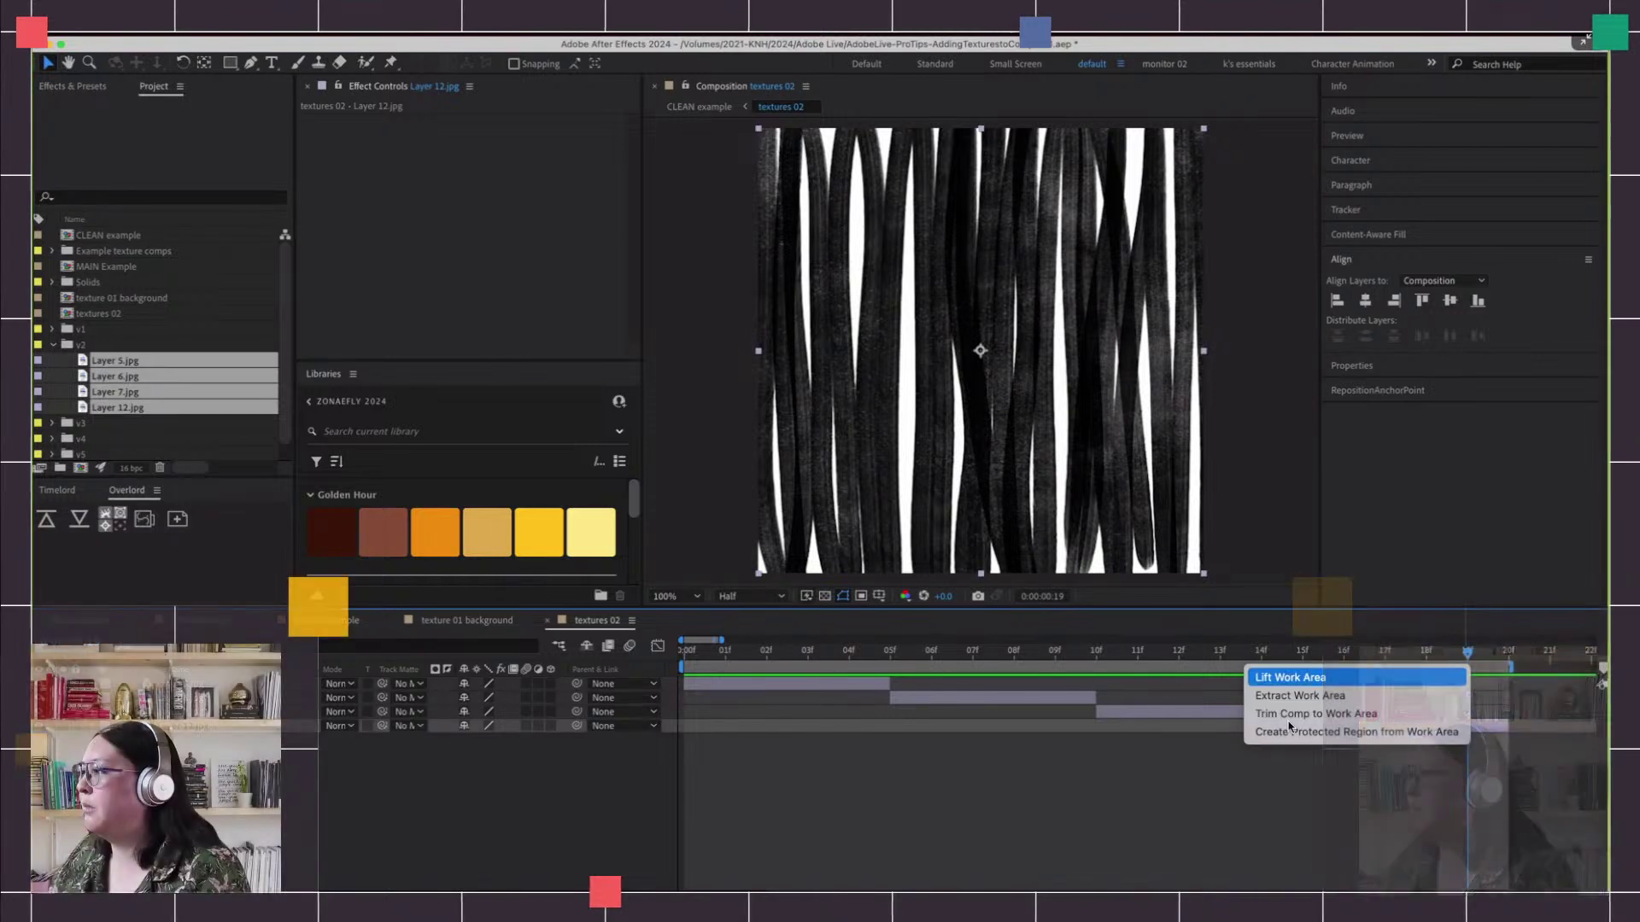
click(1291, 721)
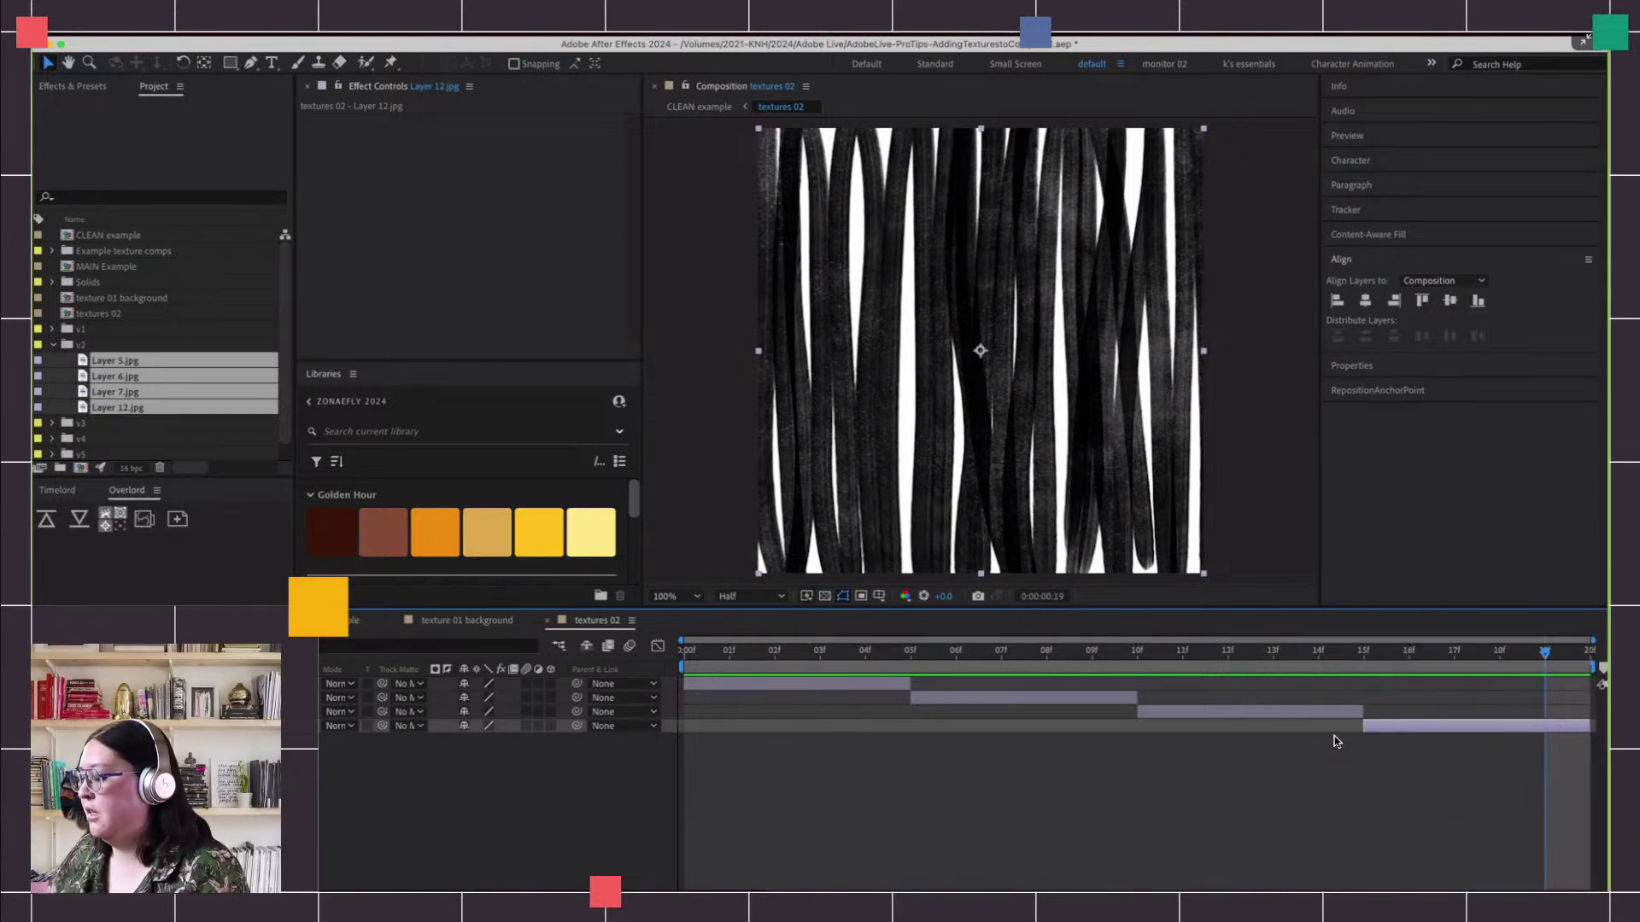
key(space)
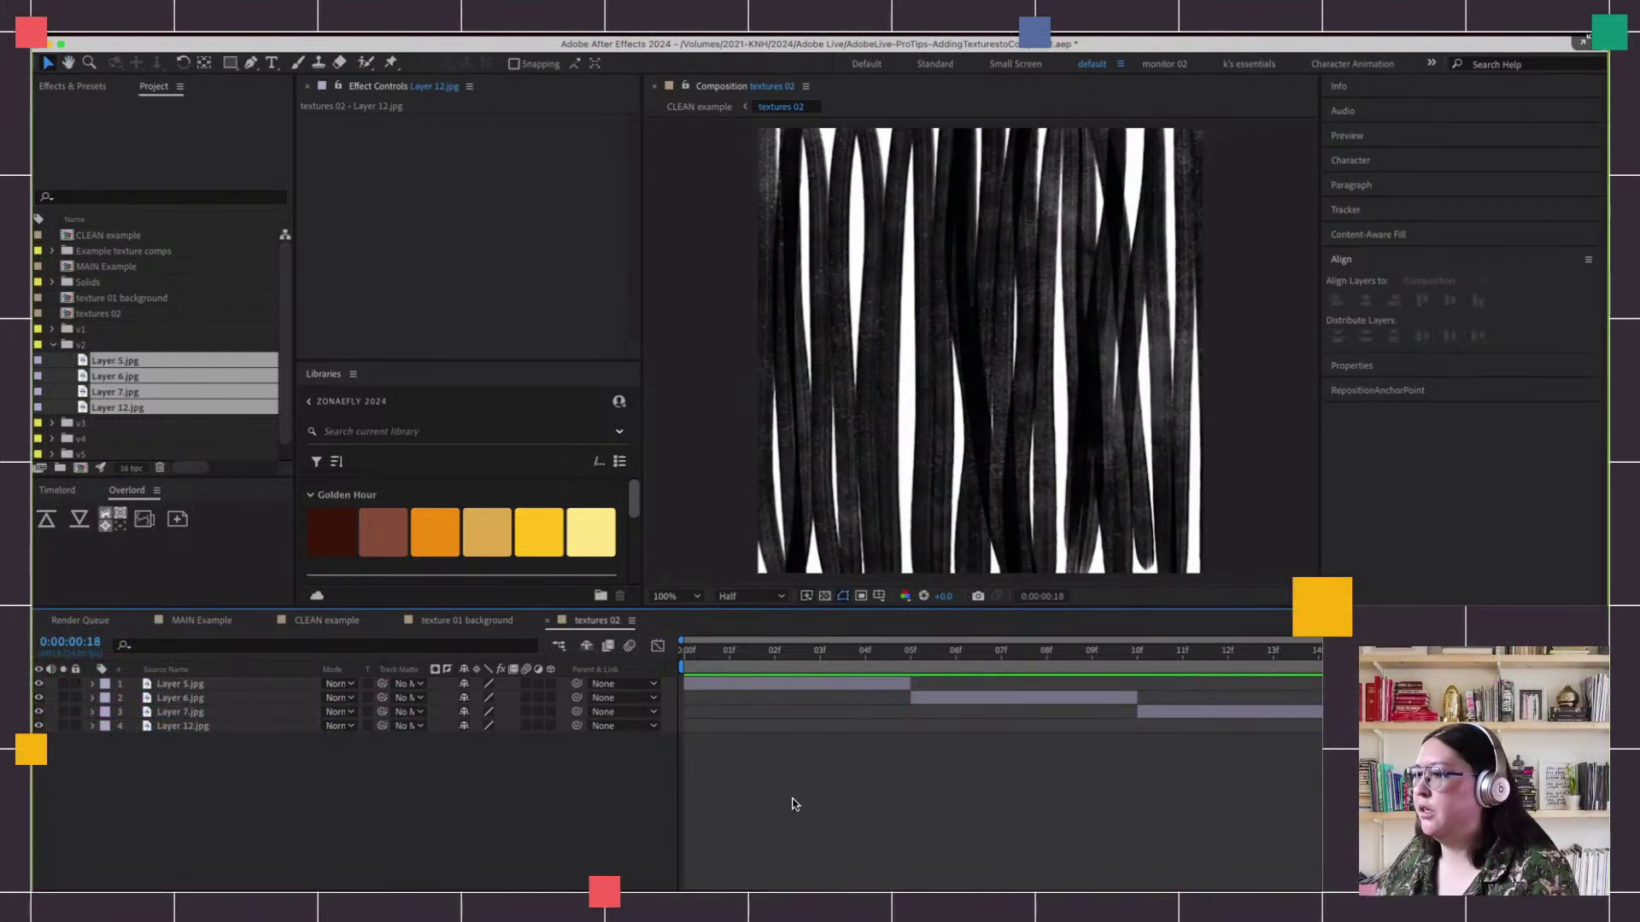
Add an adjustment layer above the textures 02 images and apply Tint to it, mapping black to the tan Golden Hour swatch
right_click(794, 804)
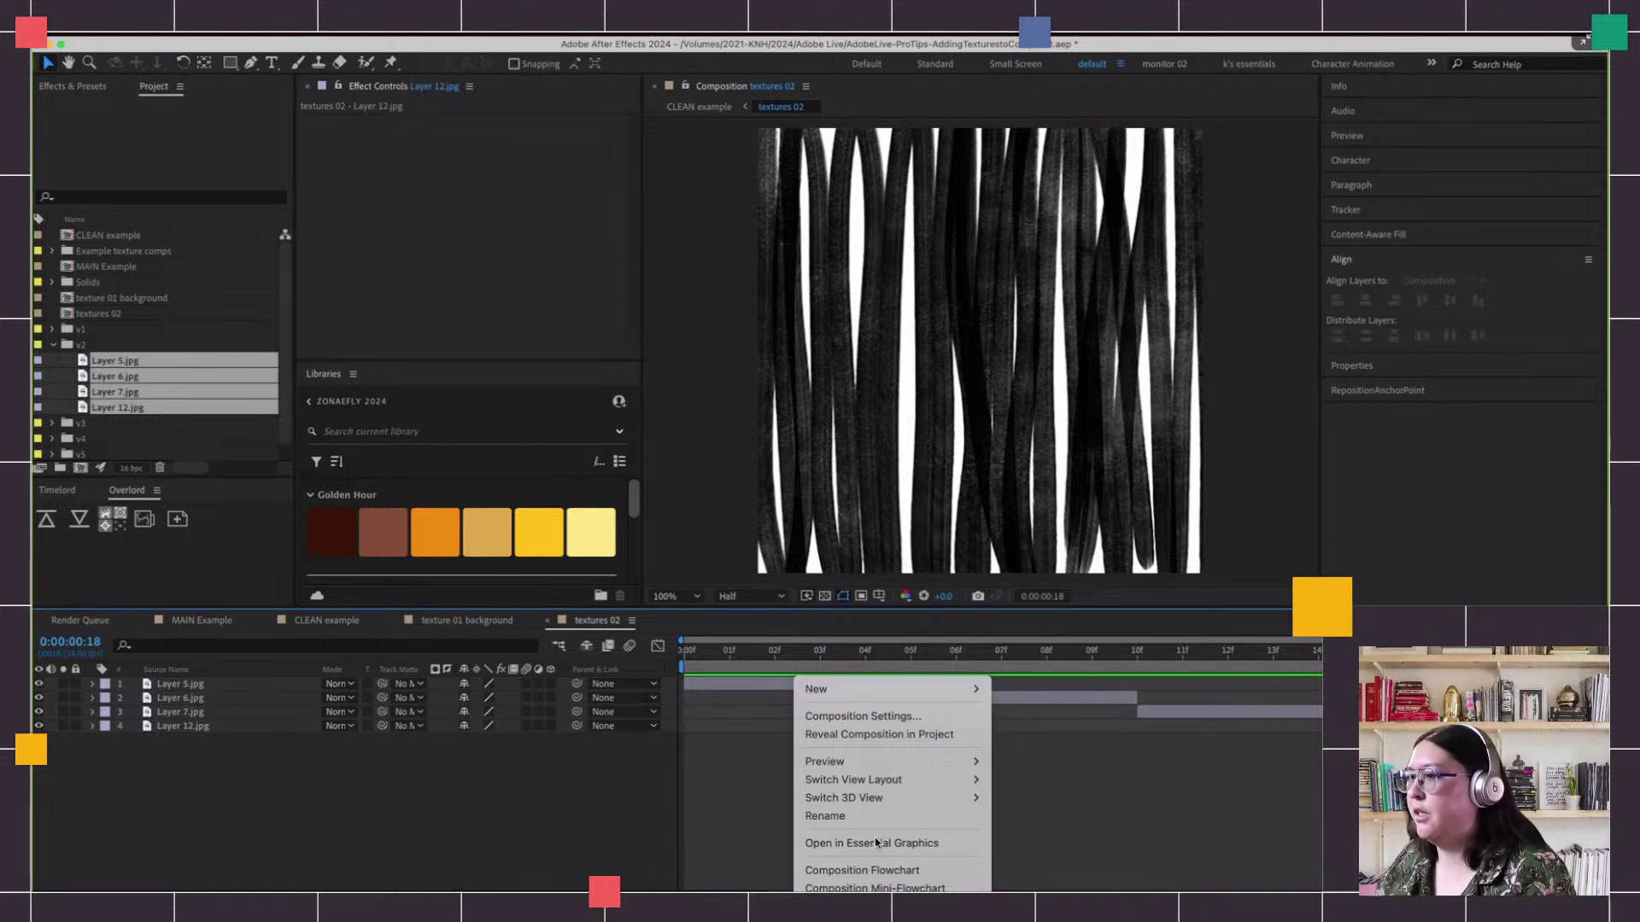
mouse_move(865, 694)
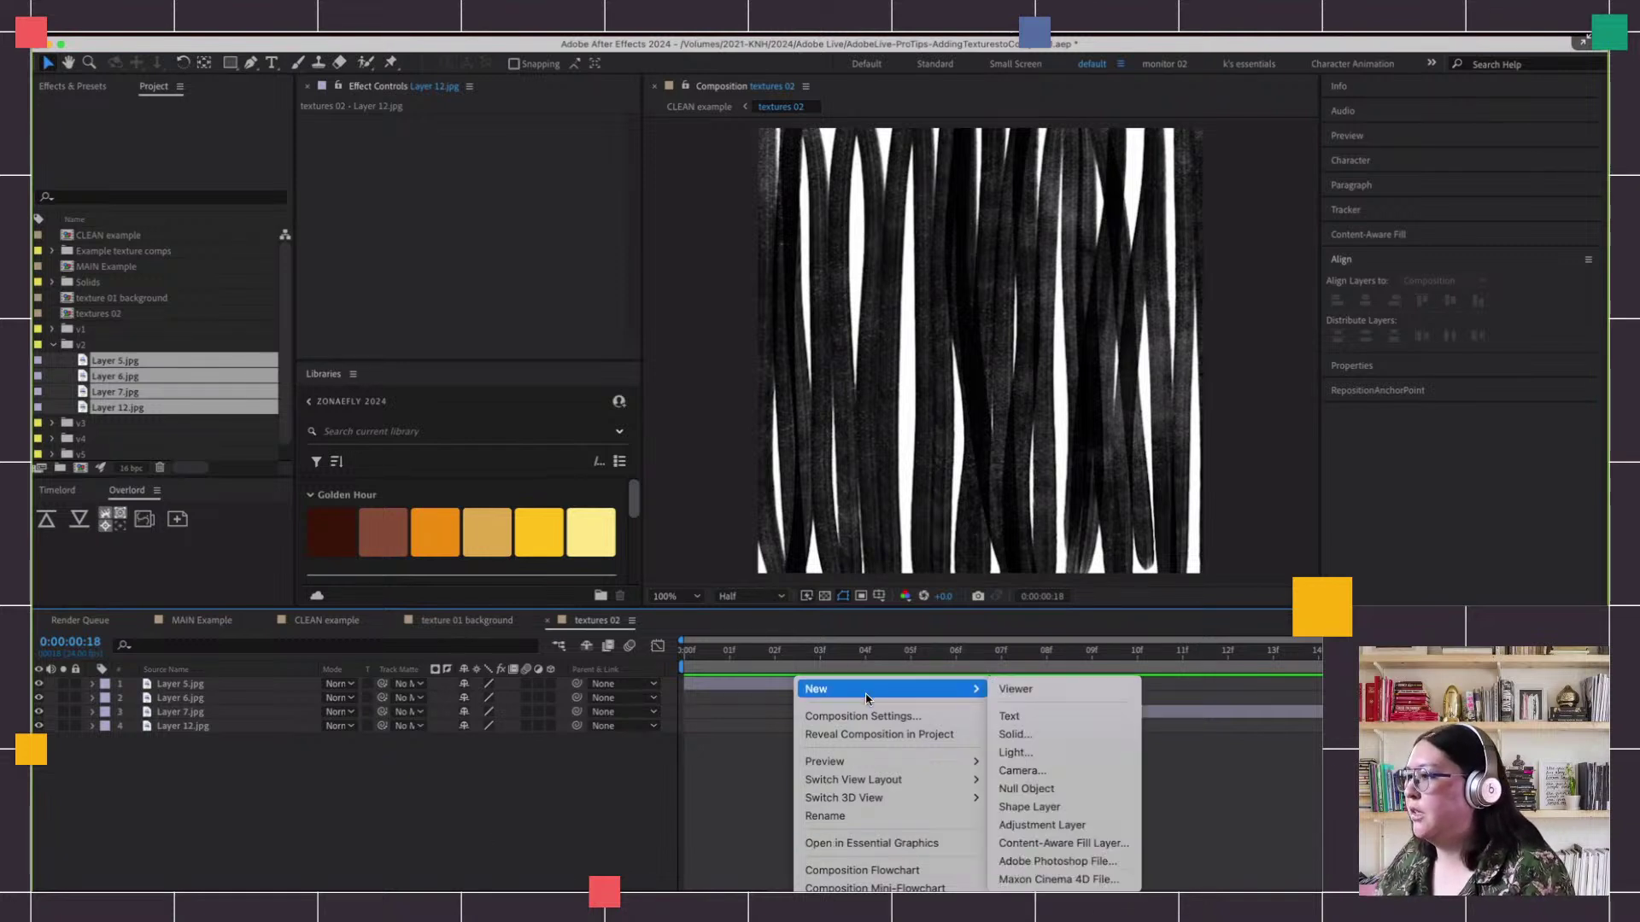
click(1042, 825)
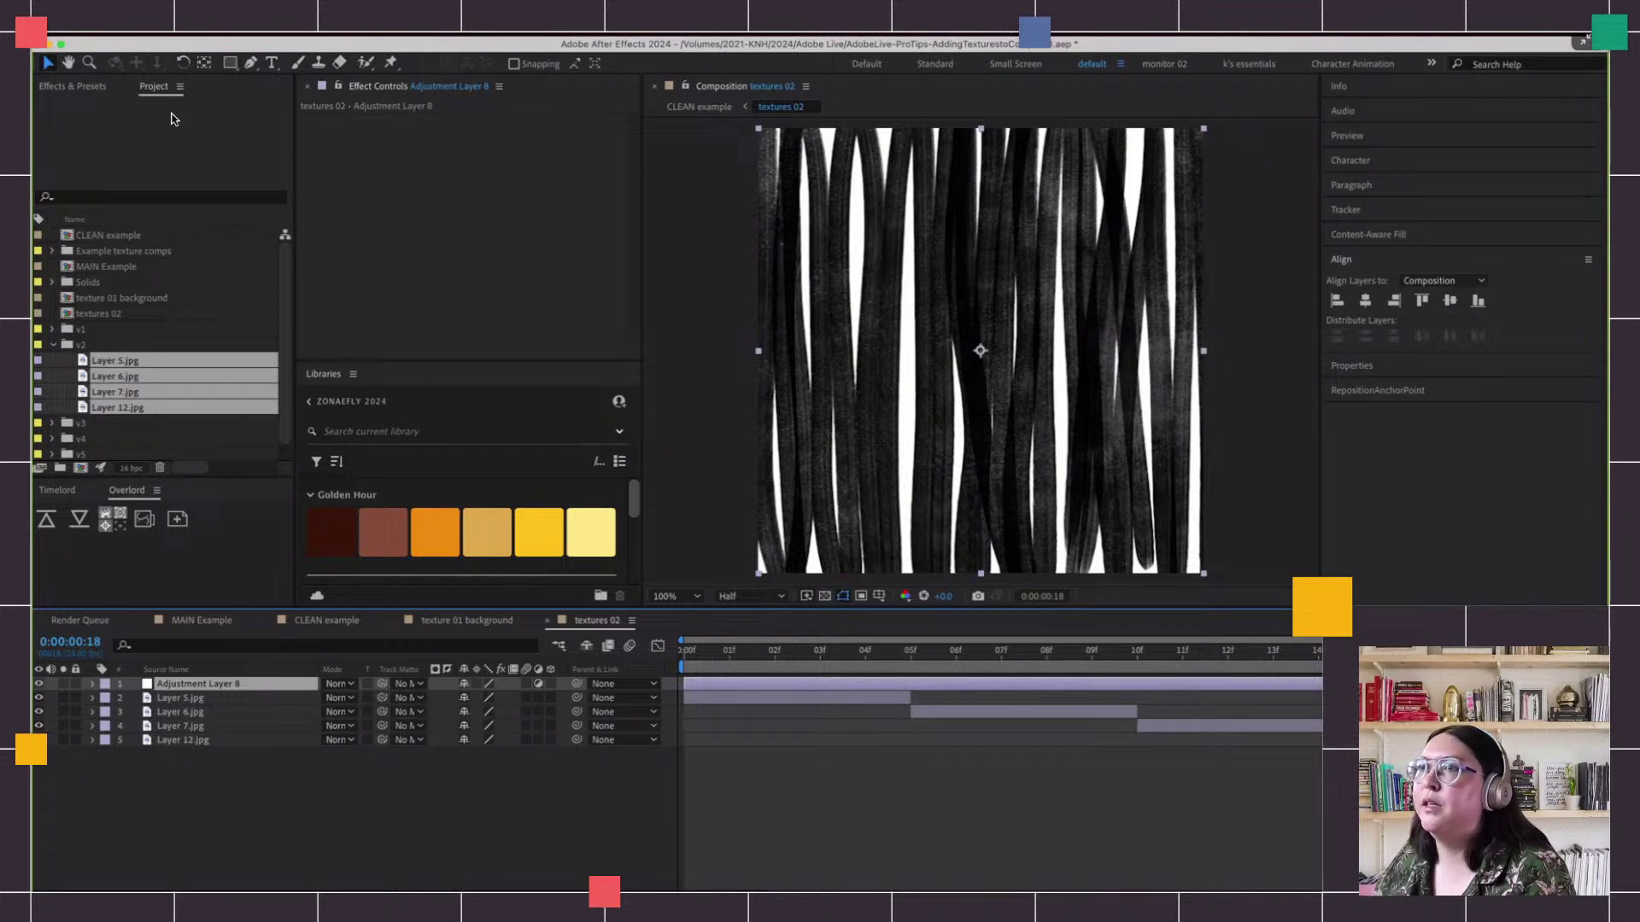
click(72, 85)
drag(94, 182, 550, 309)
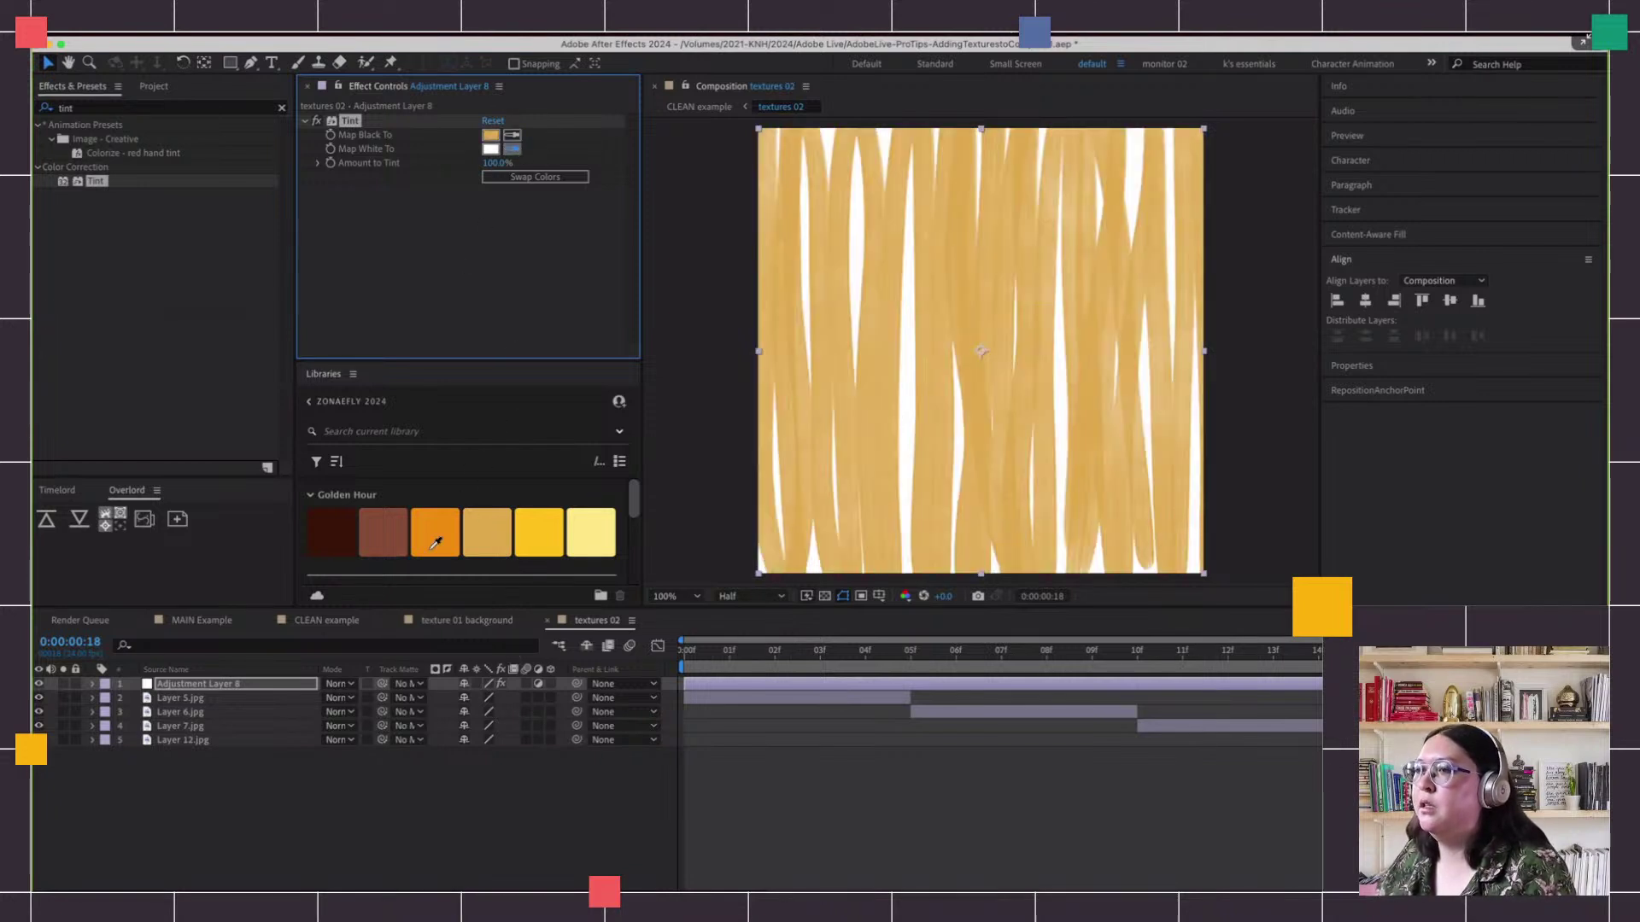
Map the Tint effect's white to the orange Golden Hour swatch and play the tinted texture
click(432, 545)
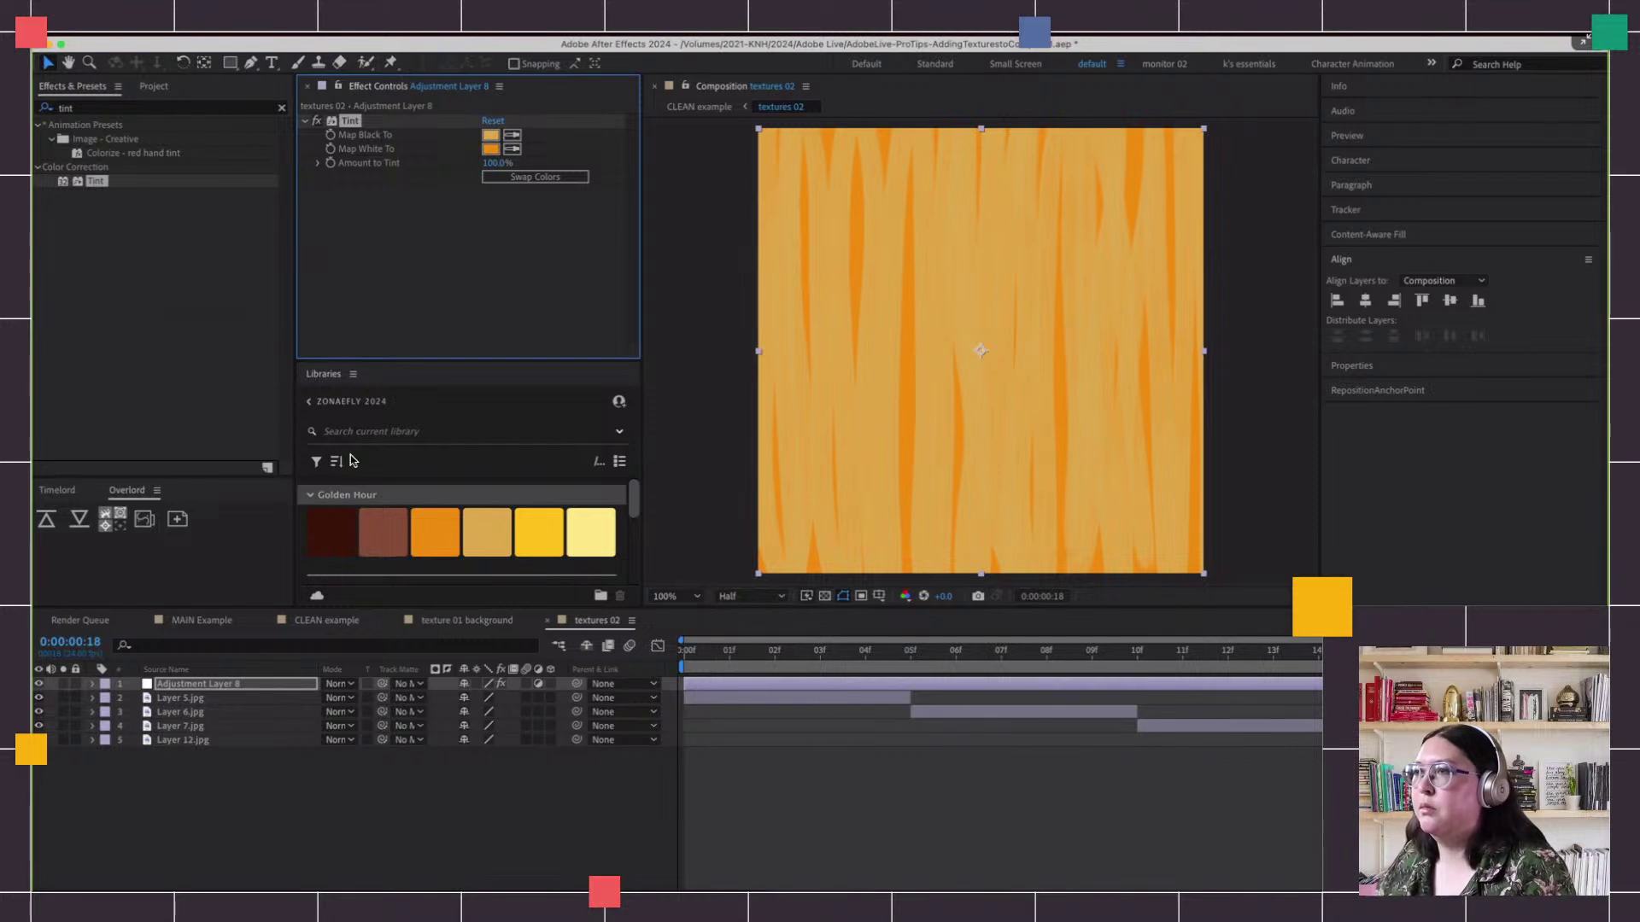
click(786, 710)
key(space)
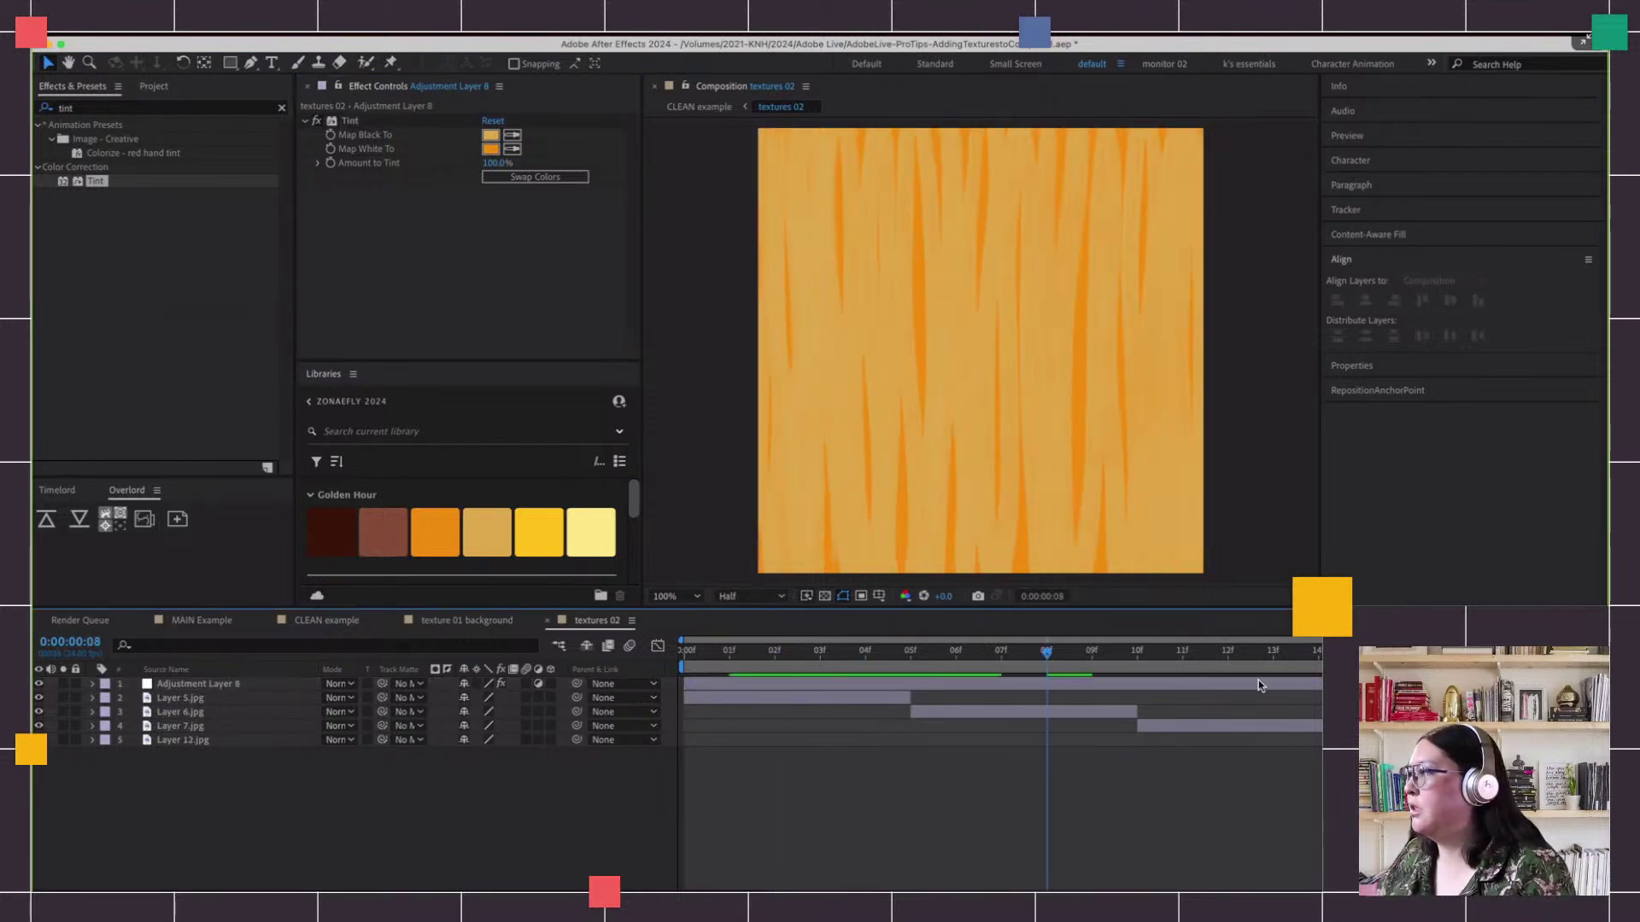
In CLEAN example, enable time remapping on the textures 02 layer, extend it across the composition and play it
click(500, 621)
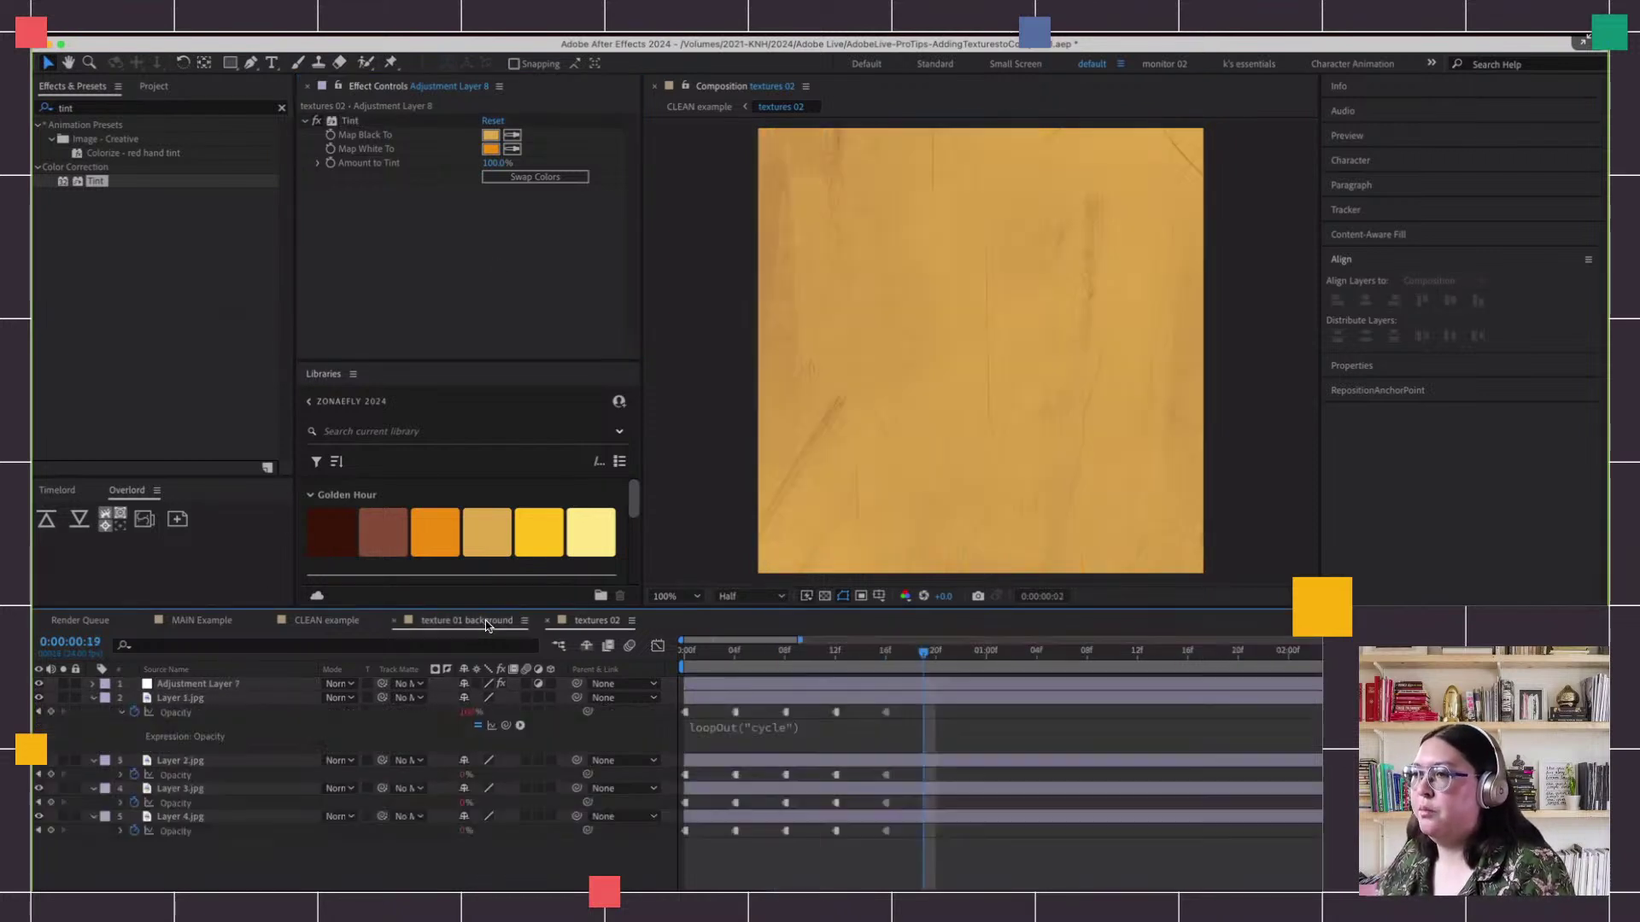
click(314, 620)
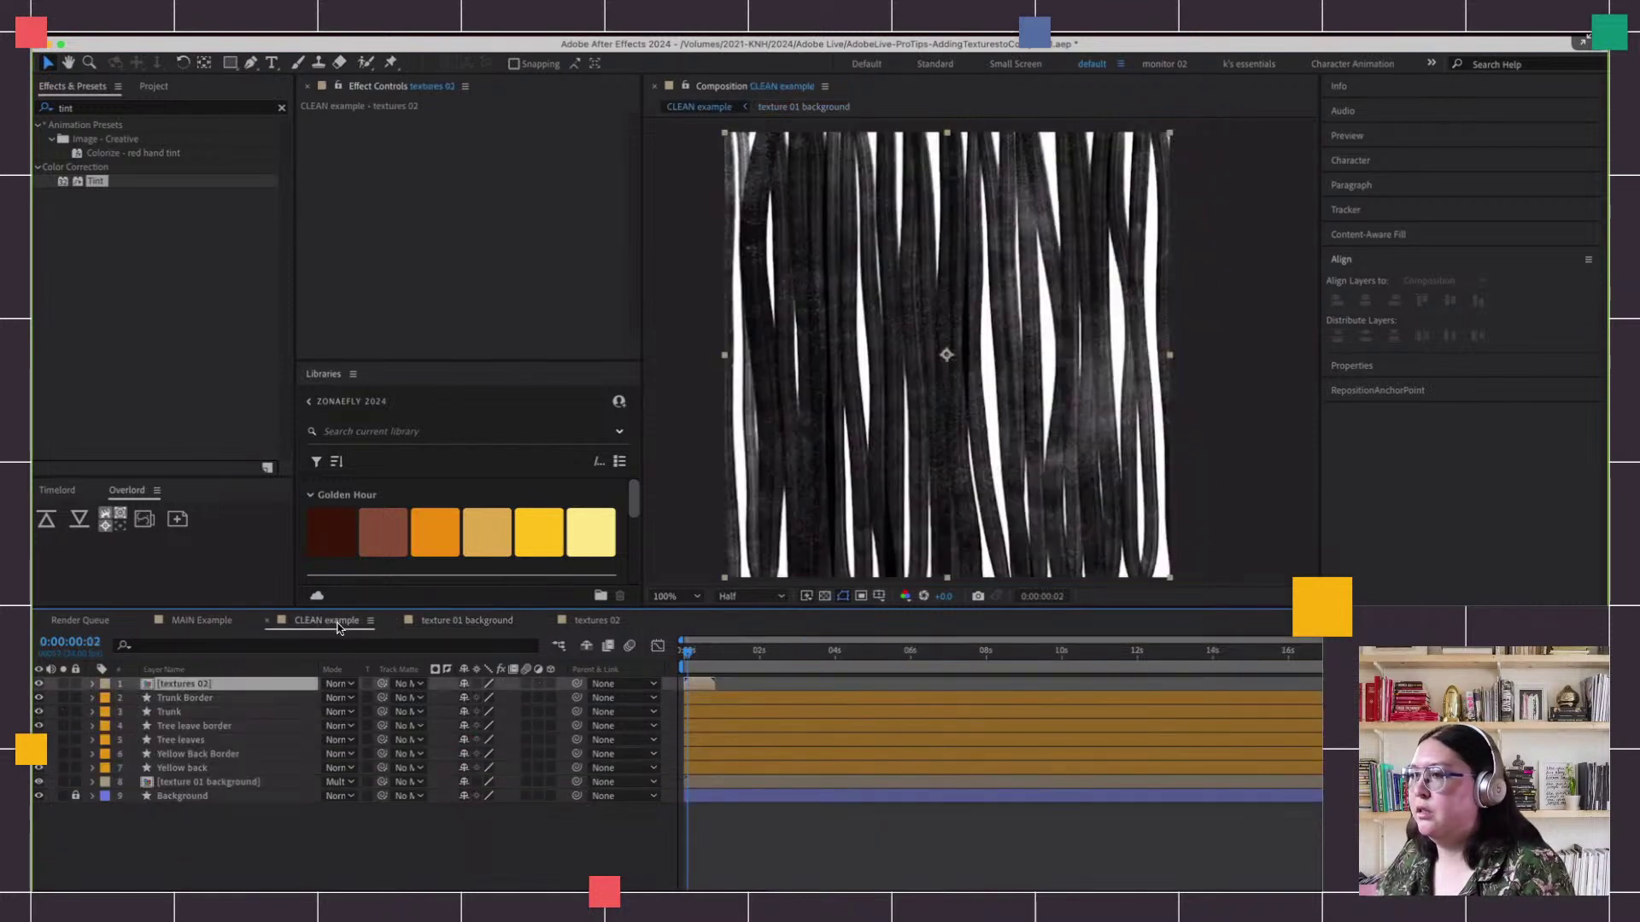
drag(684, 679, 702, 689)
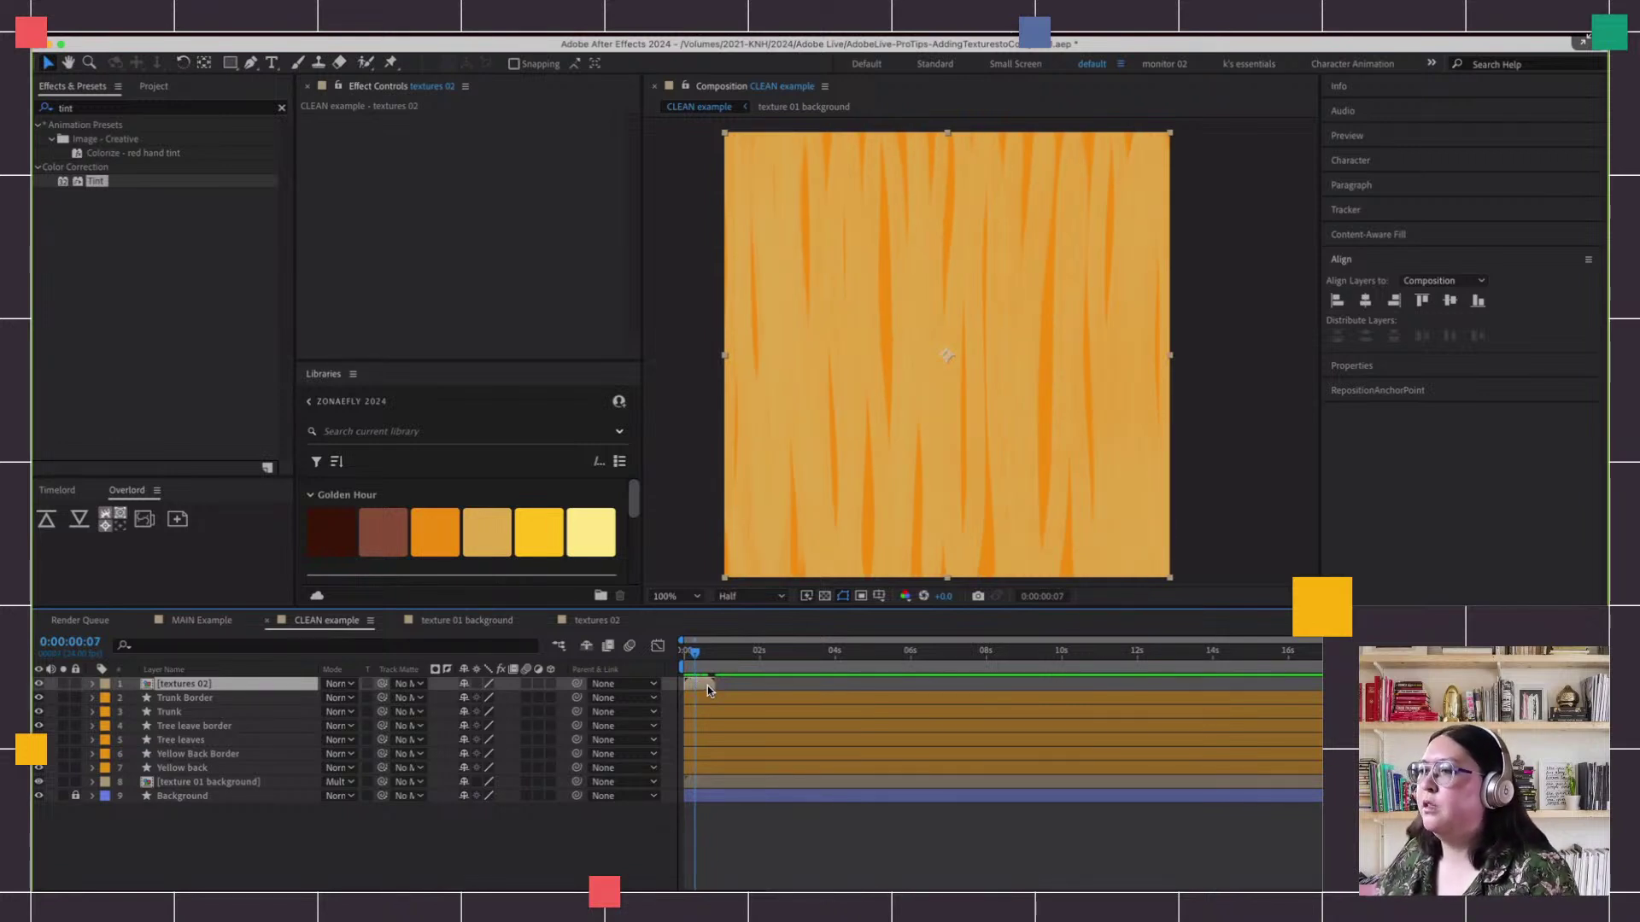
right_click(706, 685)
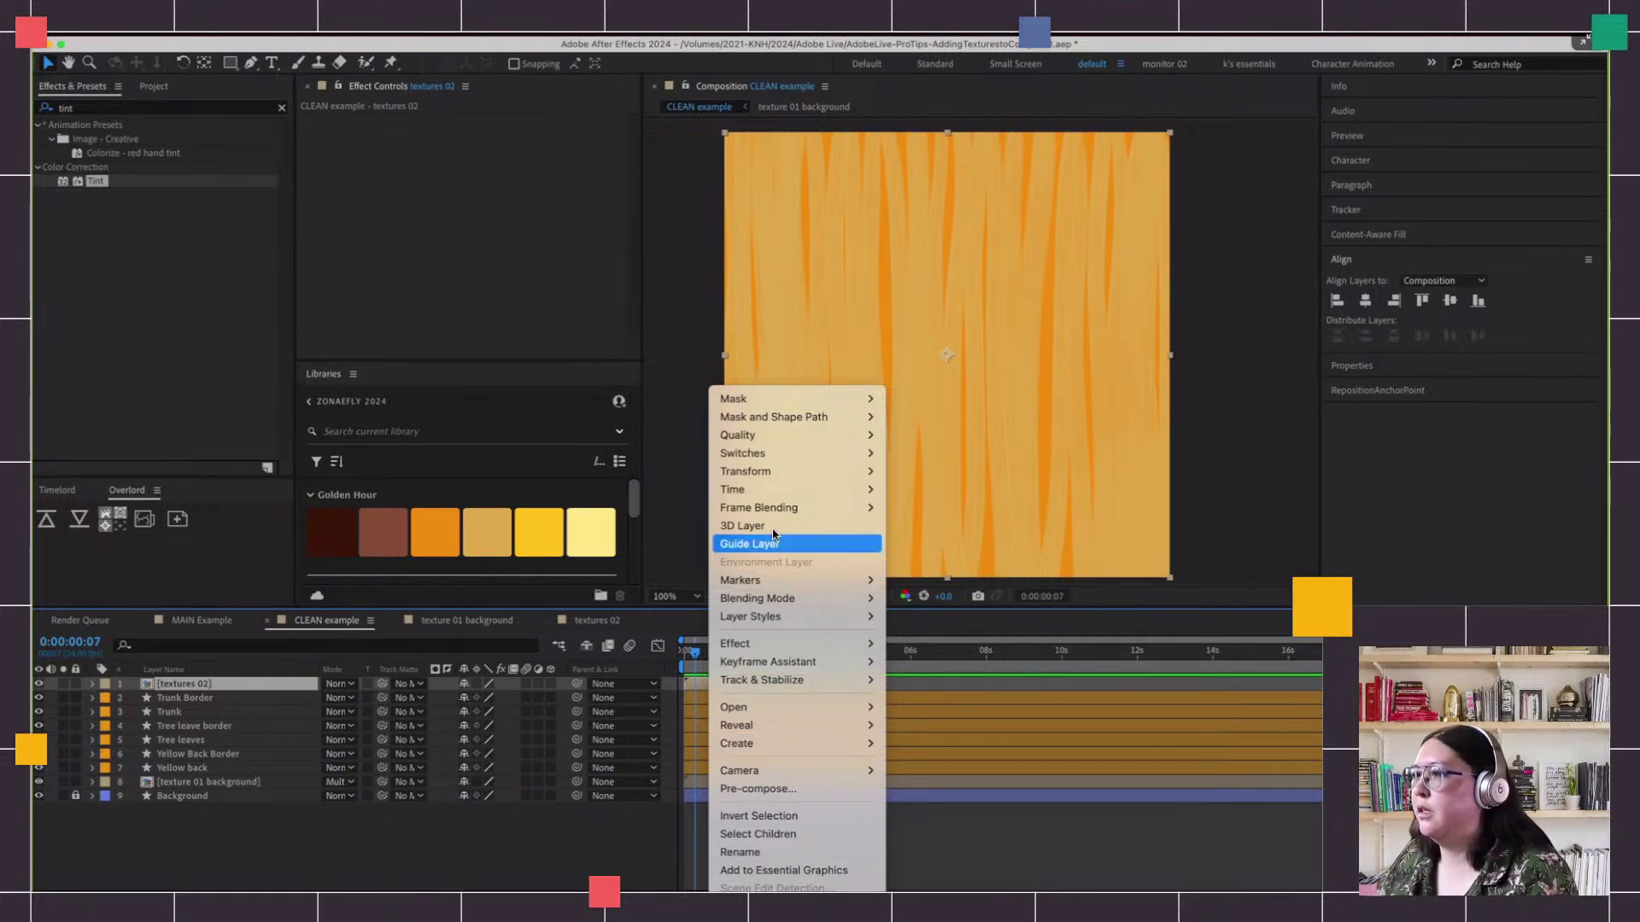
mouse_move(766, 492)
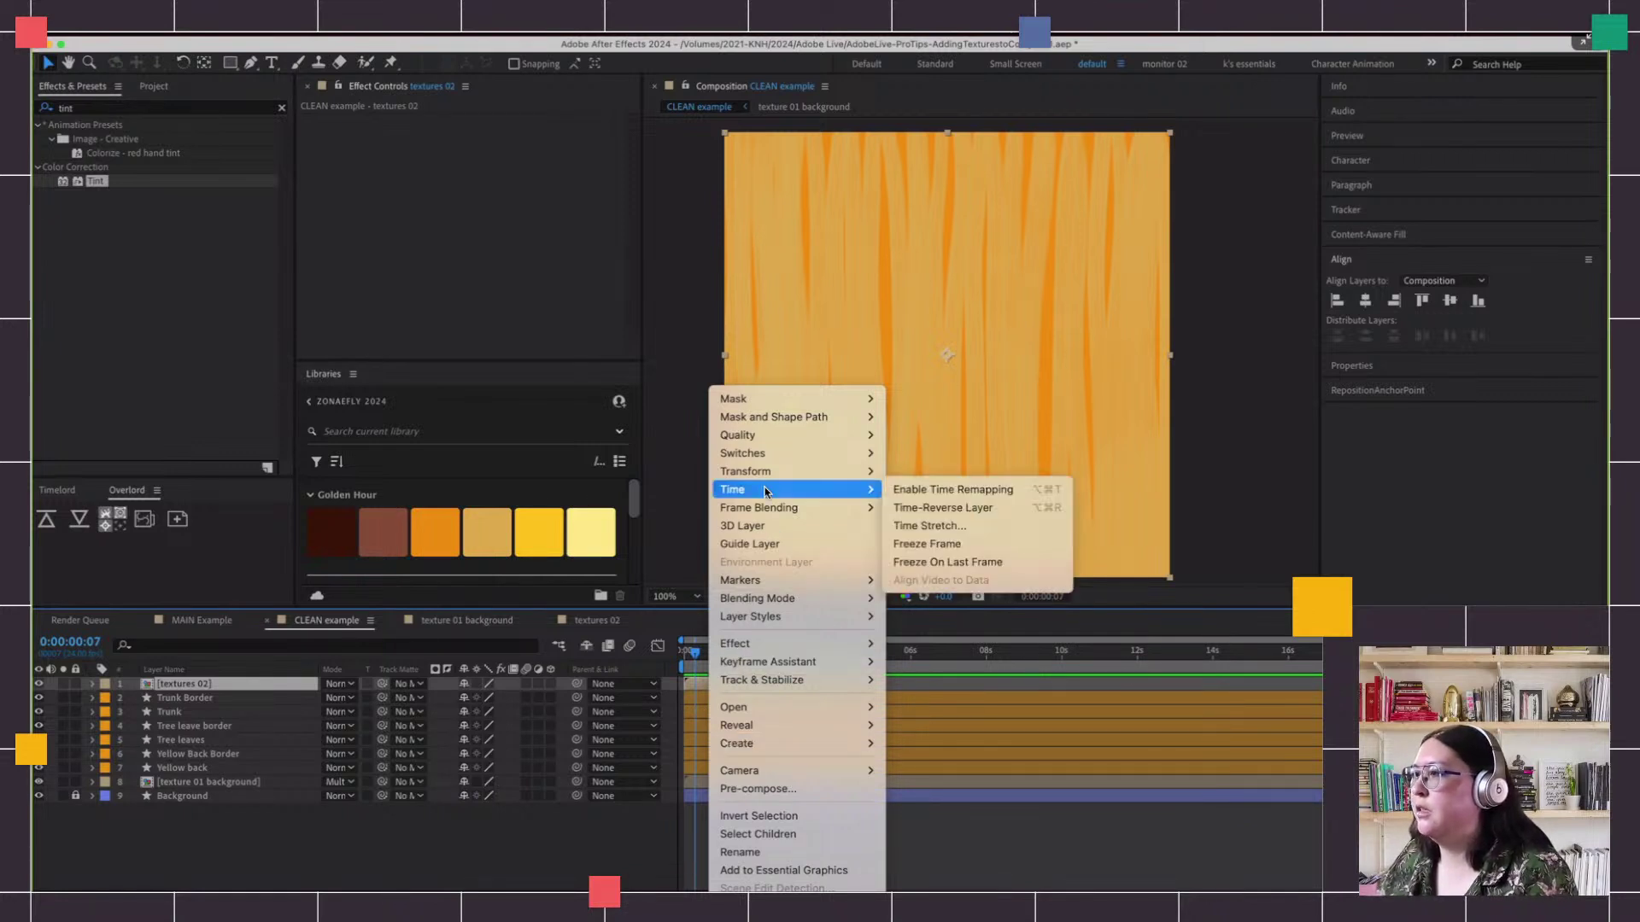
click(960, 499)
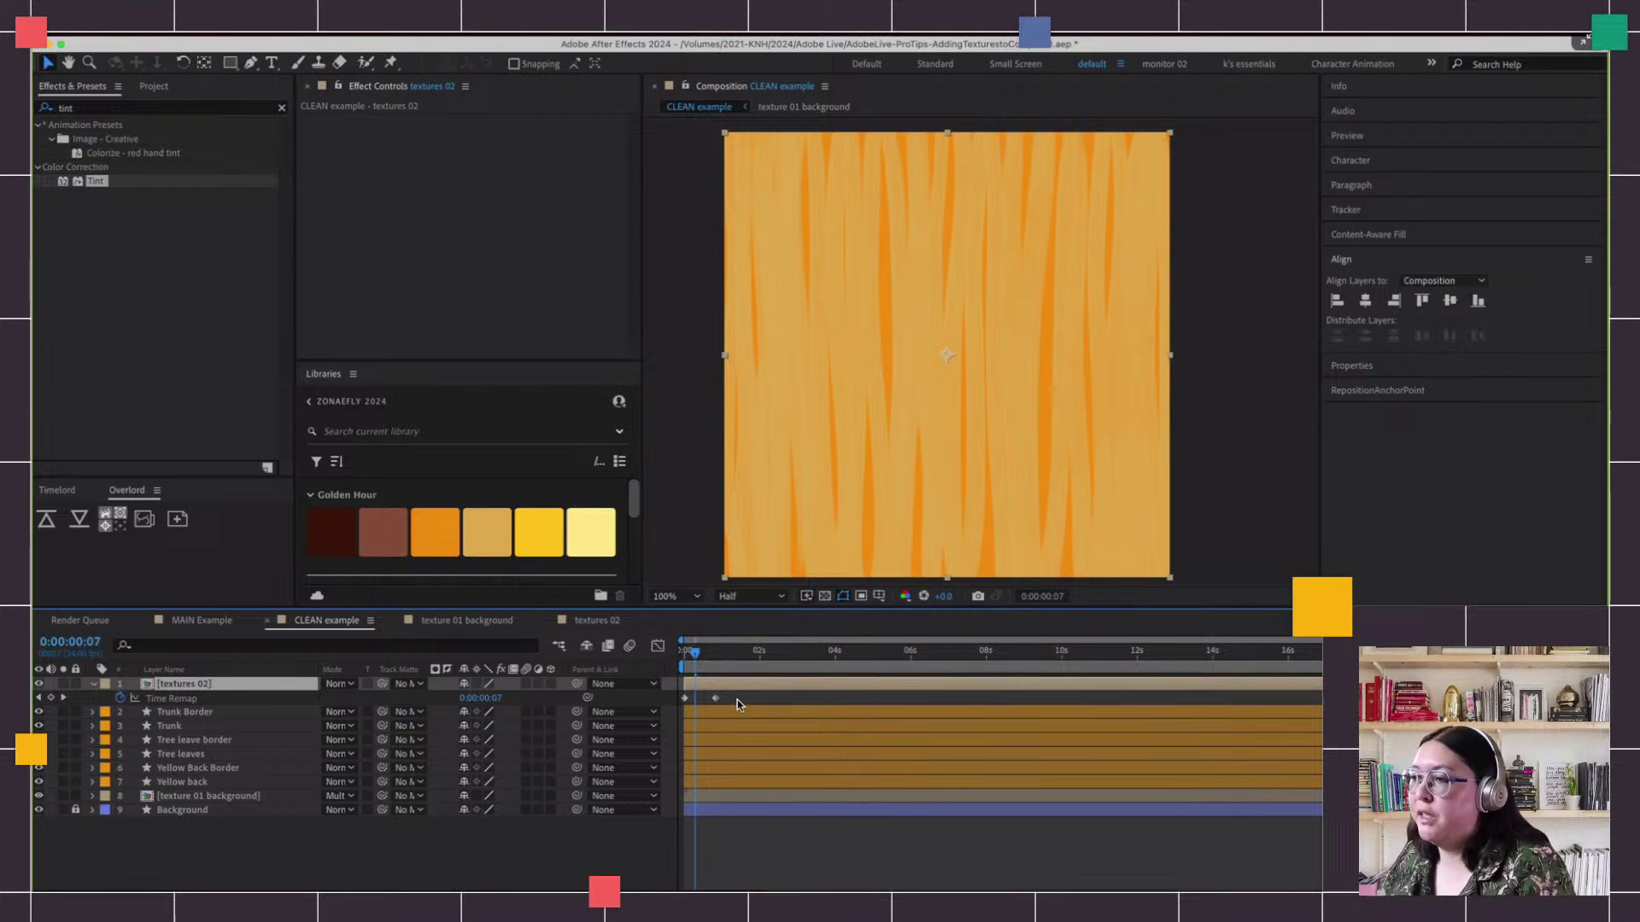
key(space)
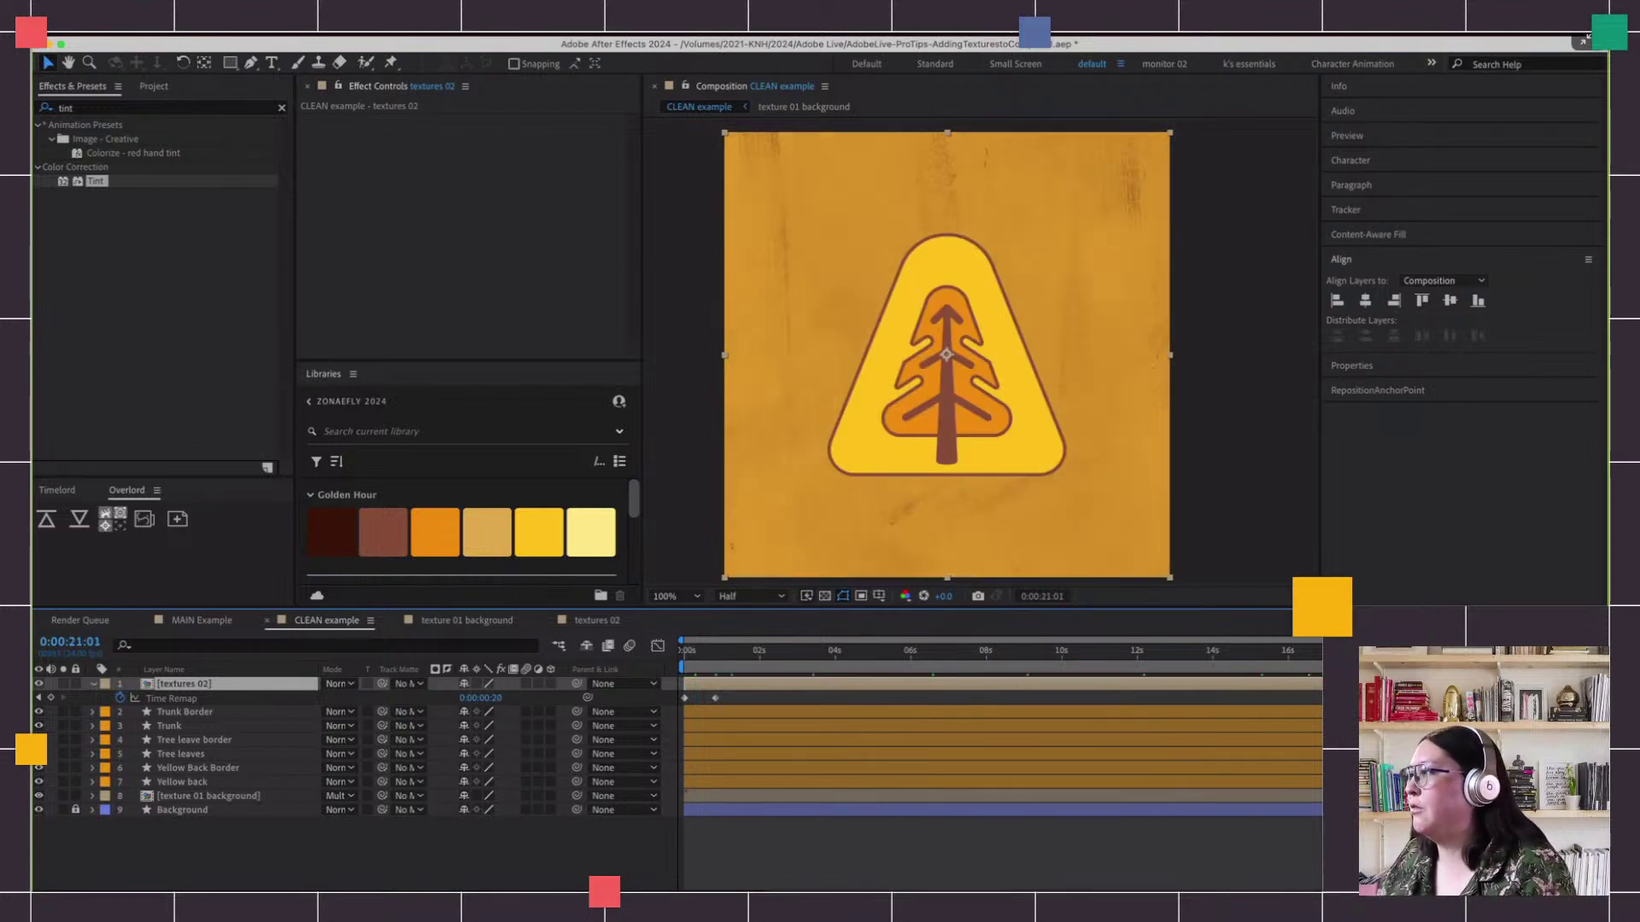
Add a Time Remap keyframe to textures 02 at frame 19 and delete the original end keyframe at frame 20
click(713, 677)
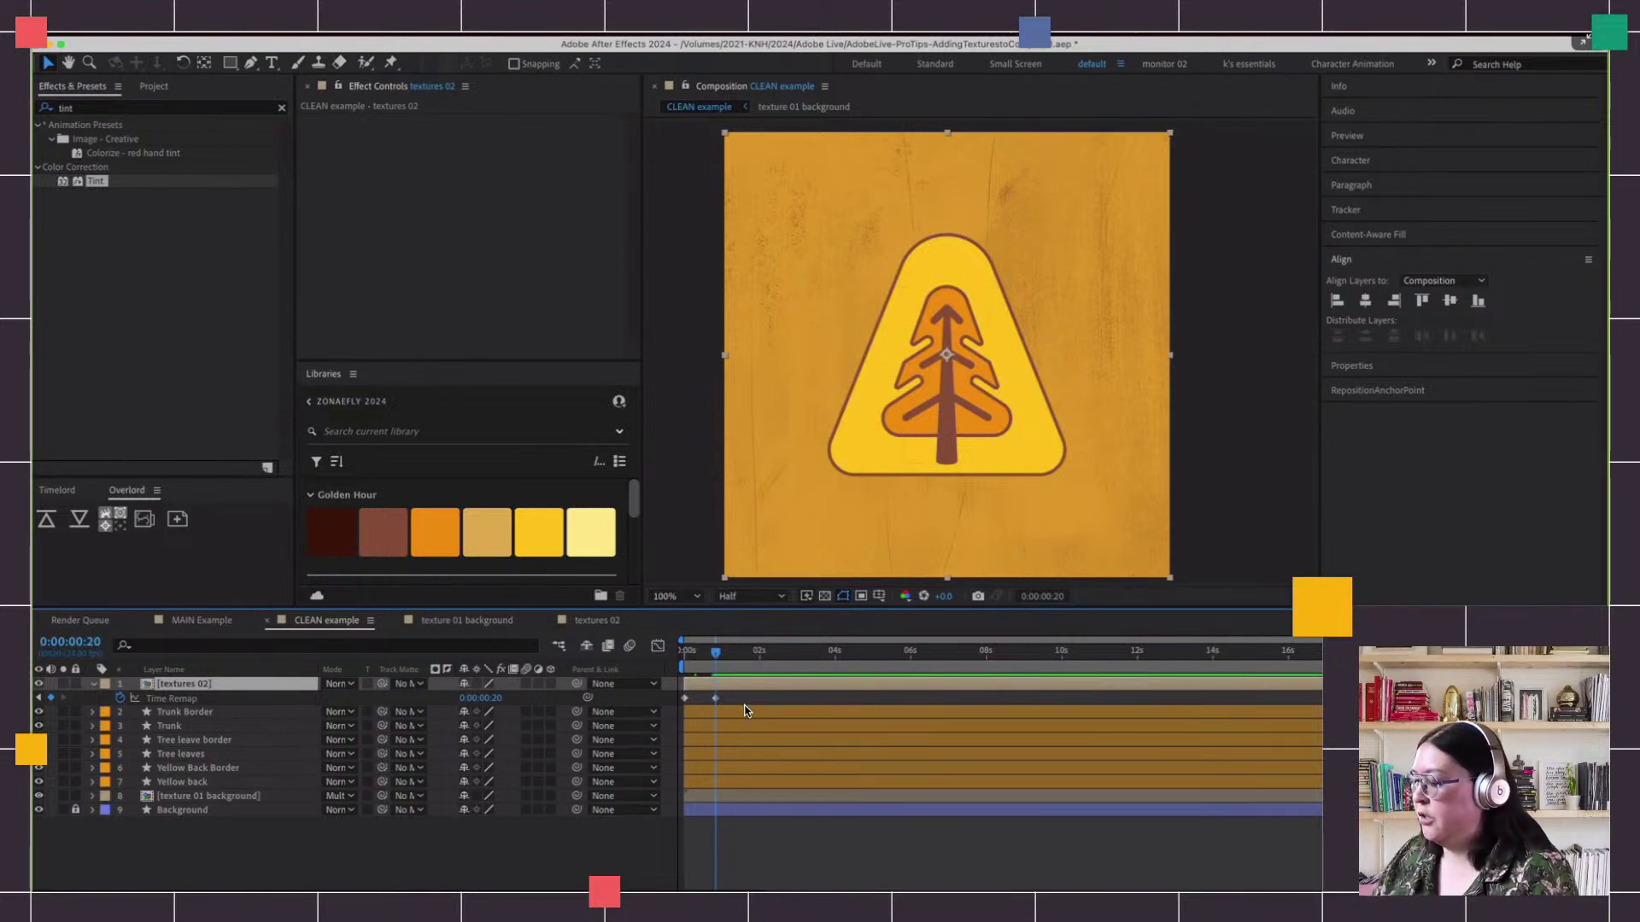
key(Page_Up)
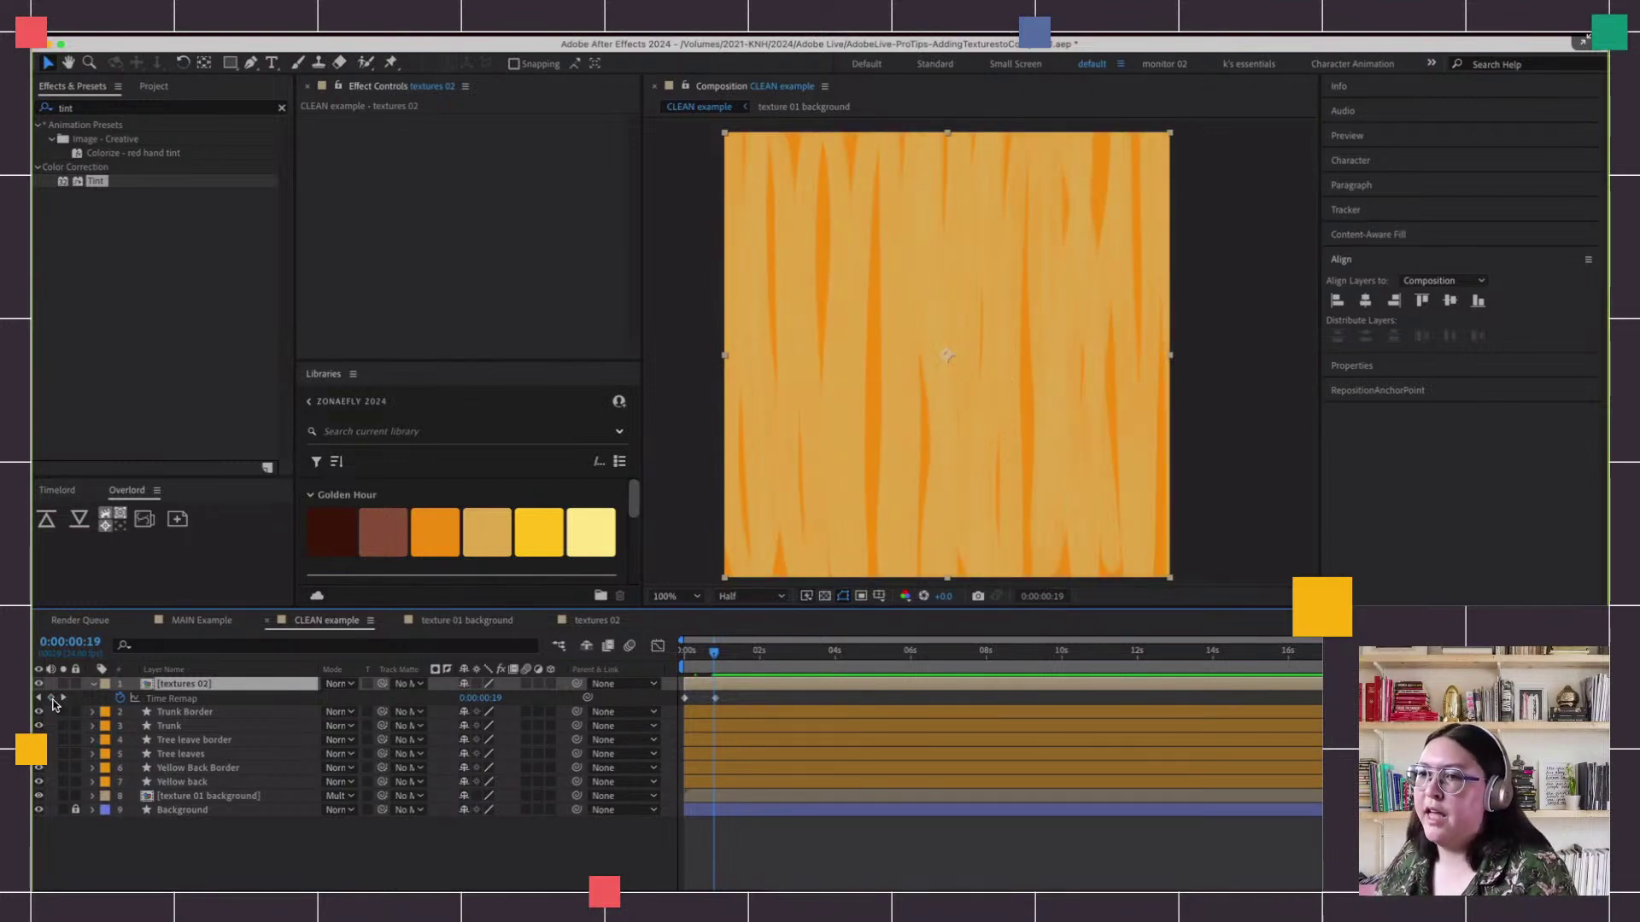
click(51, 698)
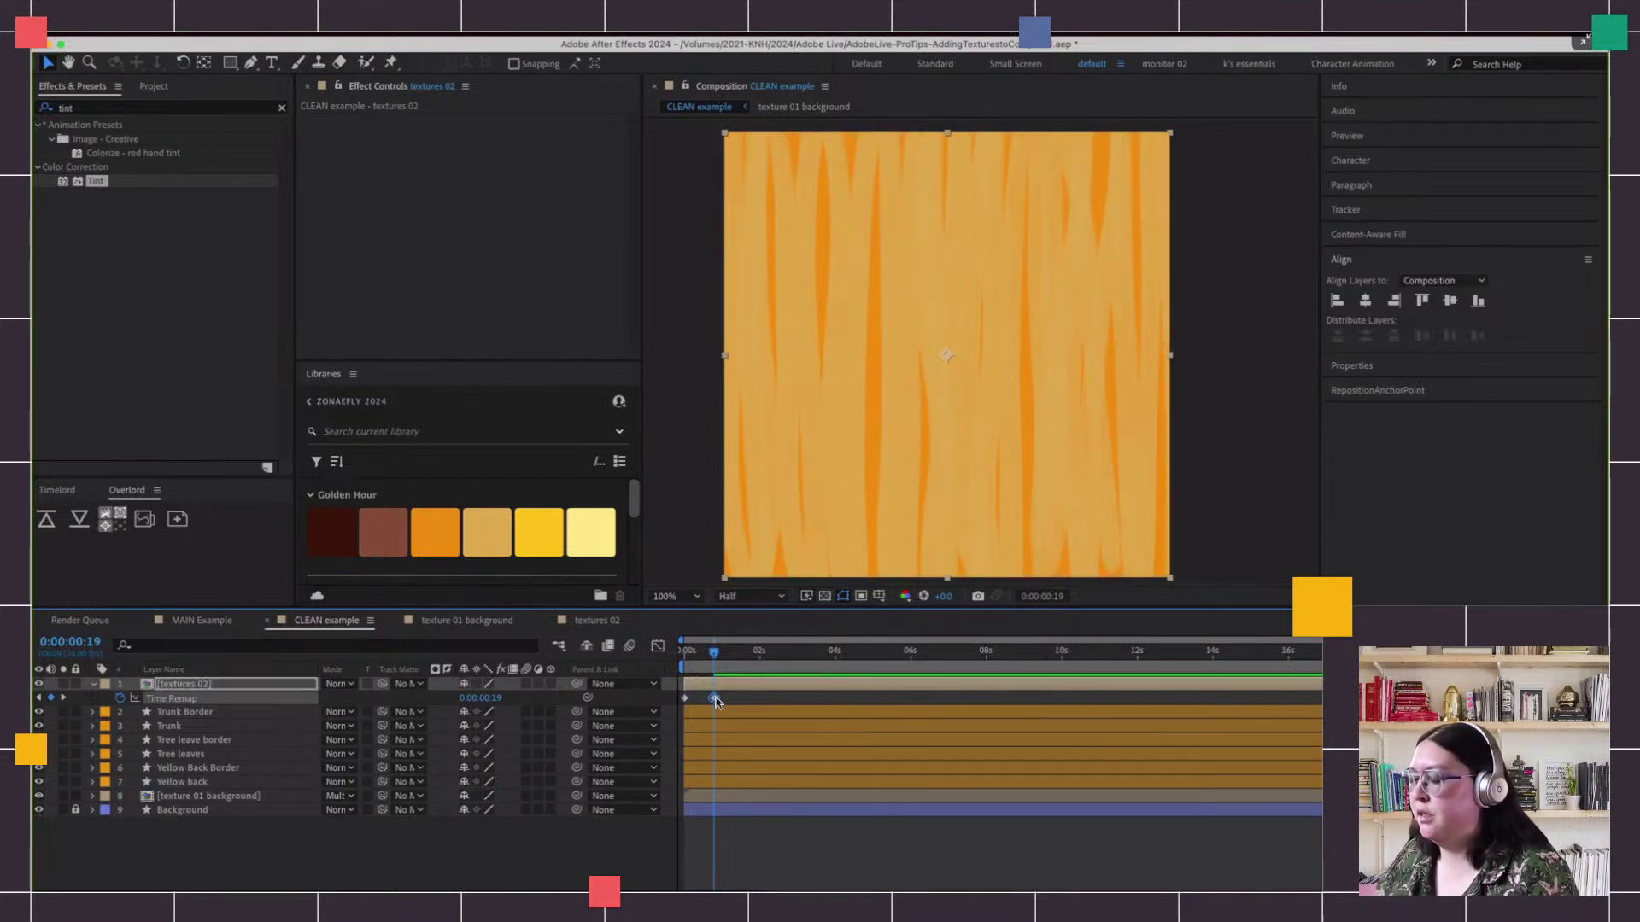
key(equal)
key(equal)
key(equal)
key(equal)
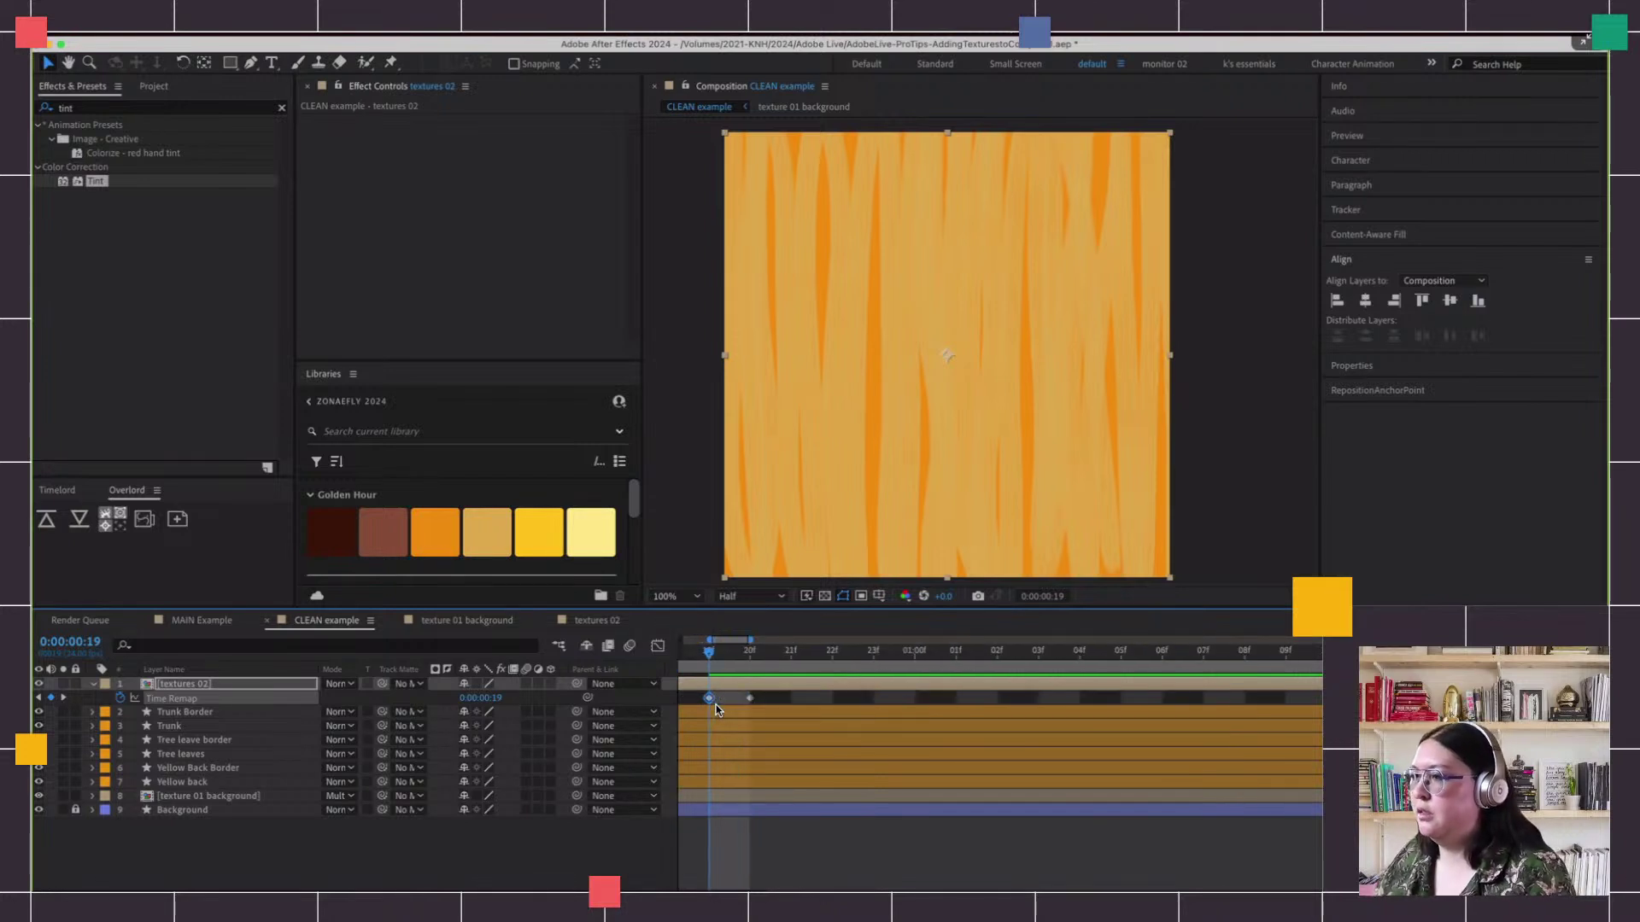
scroll(715, 710, left, 2)
scroll(716, 710, left, 10)
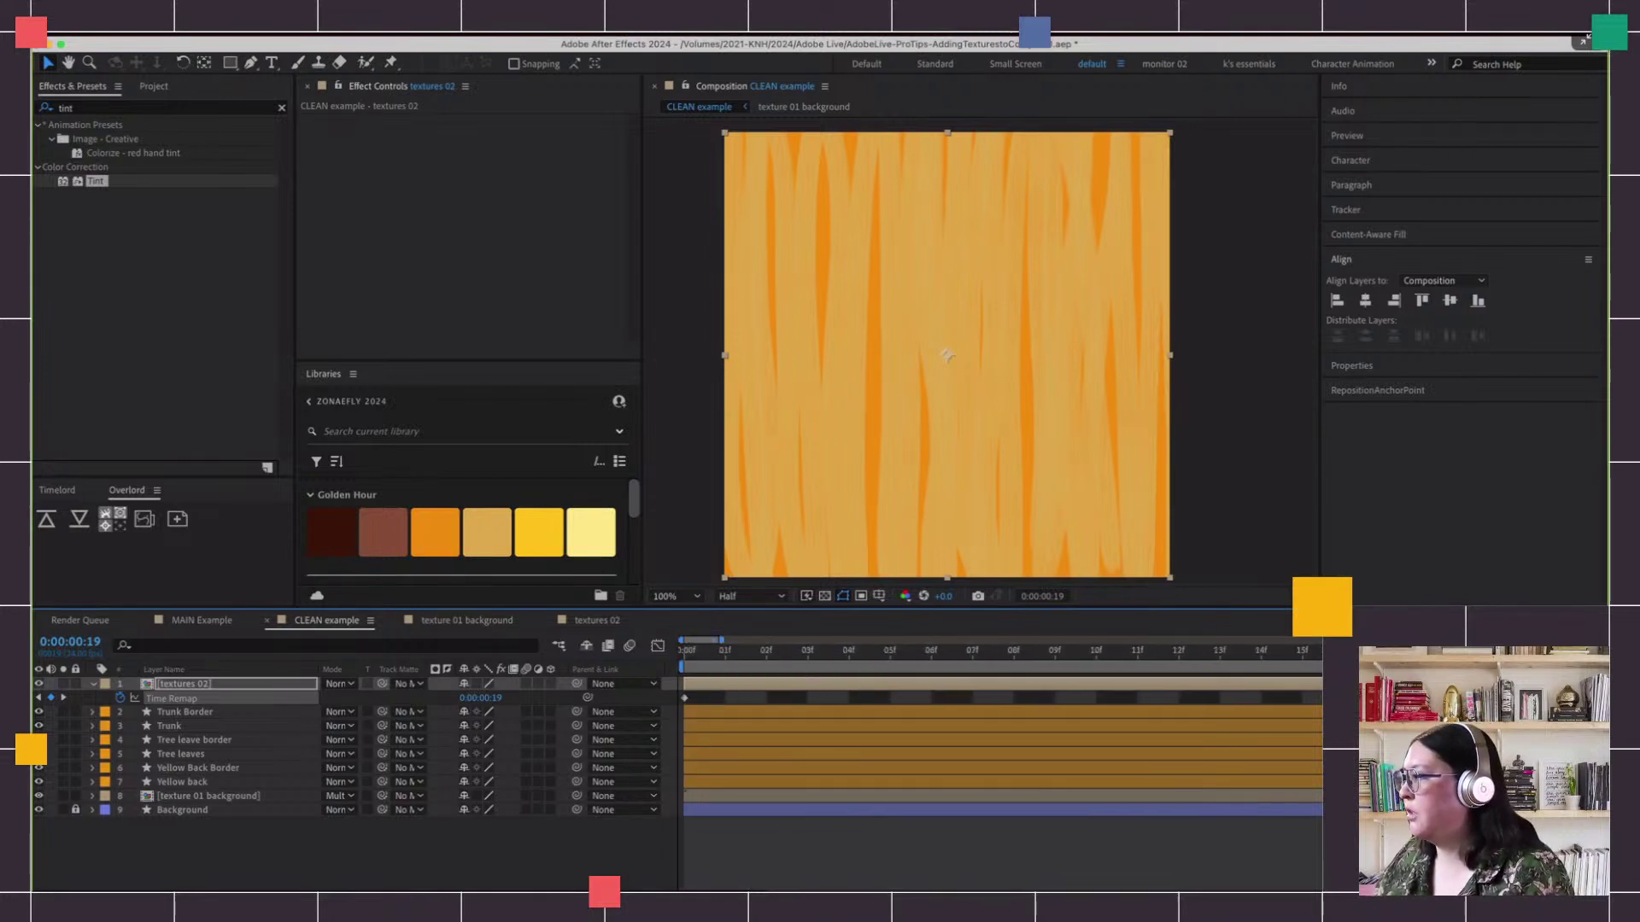
key(Delete)
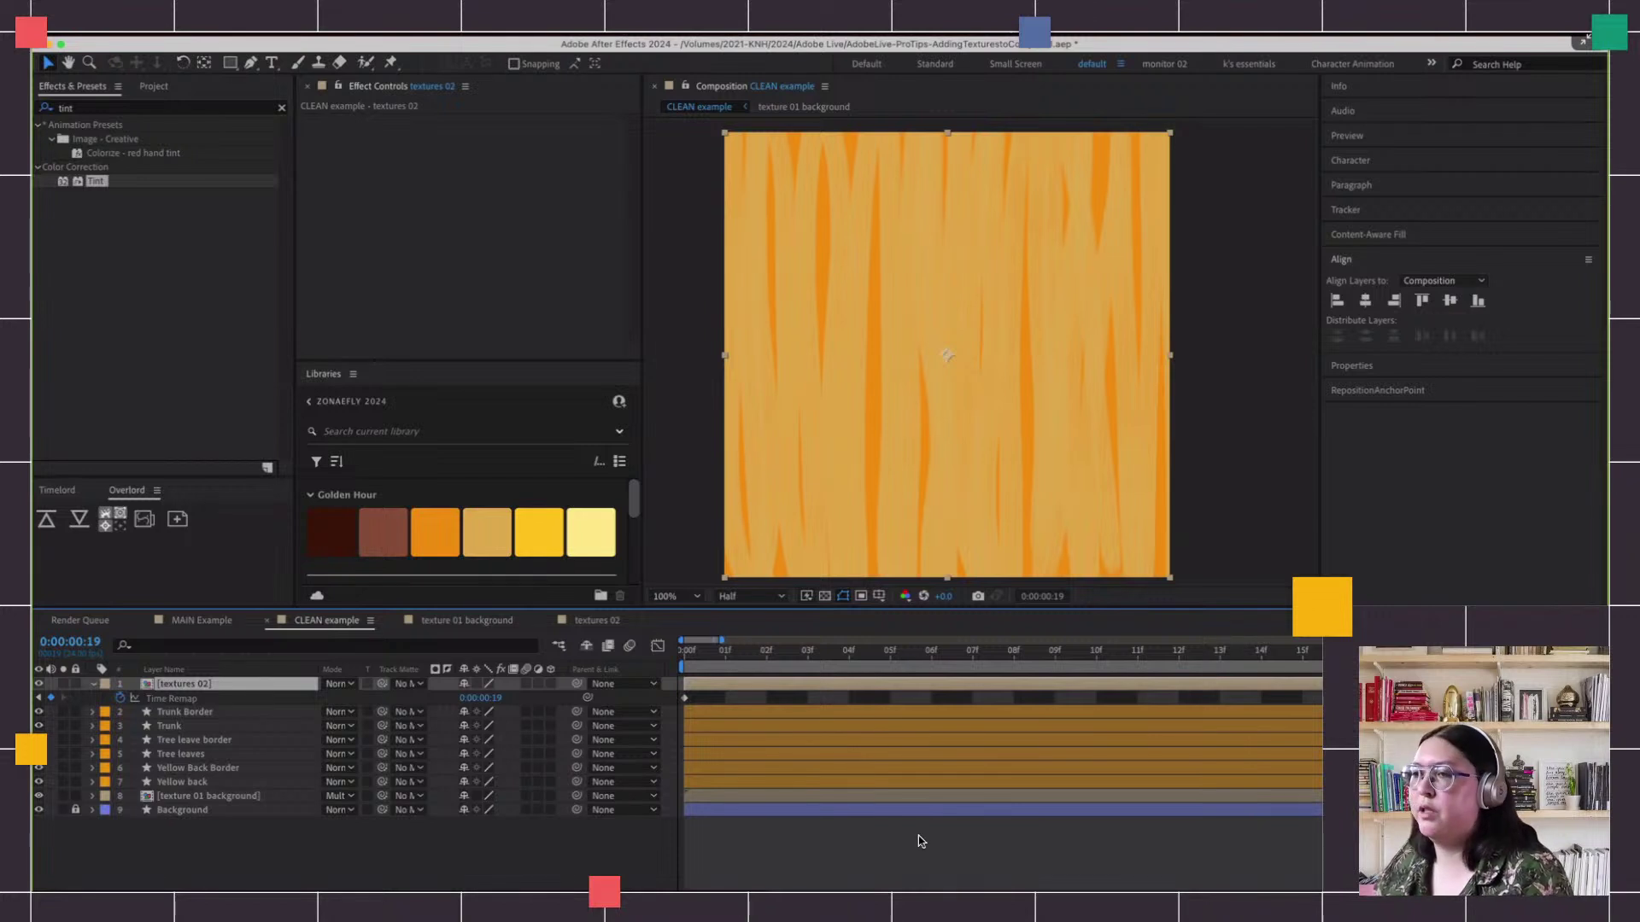
Add the expression loopOut("cycle") to the textures 02 Time Remap and play the loop
alt+click(120, 698)
text(loop)
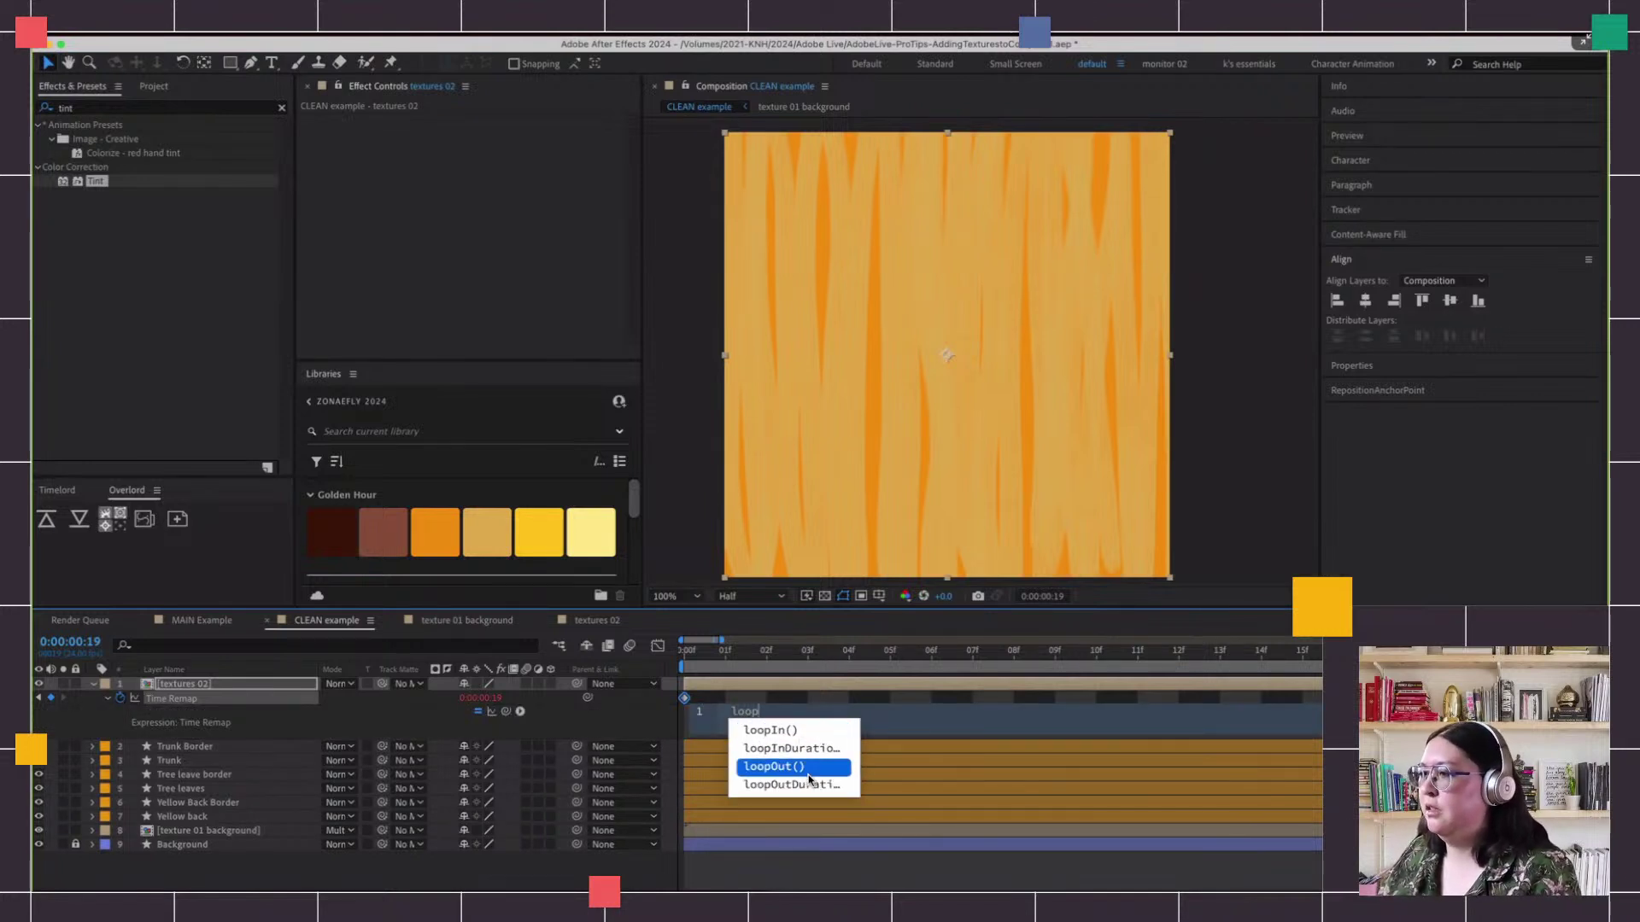
click(804, 769)
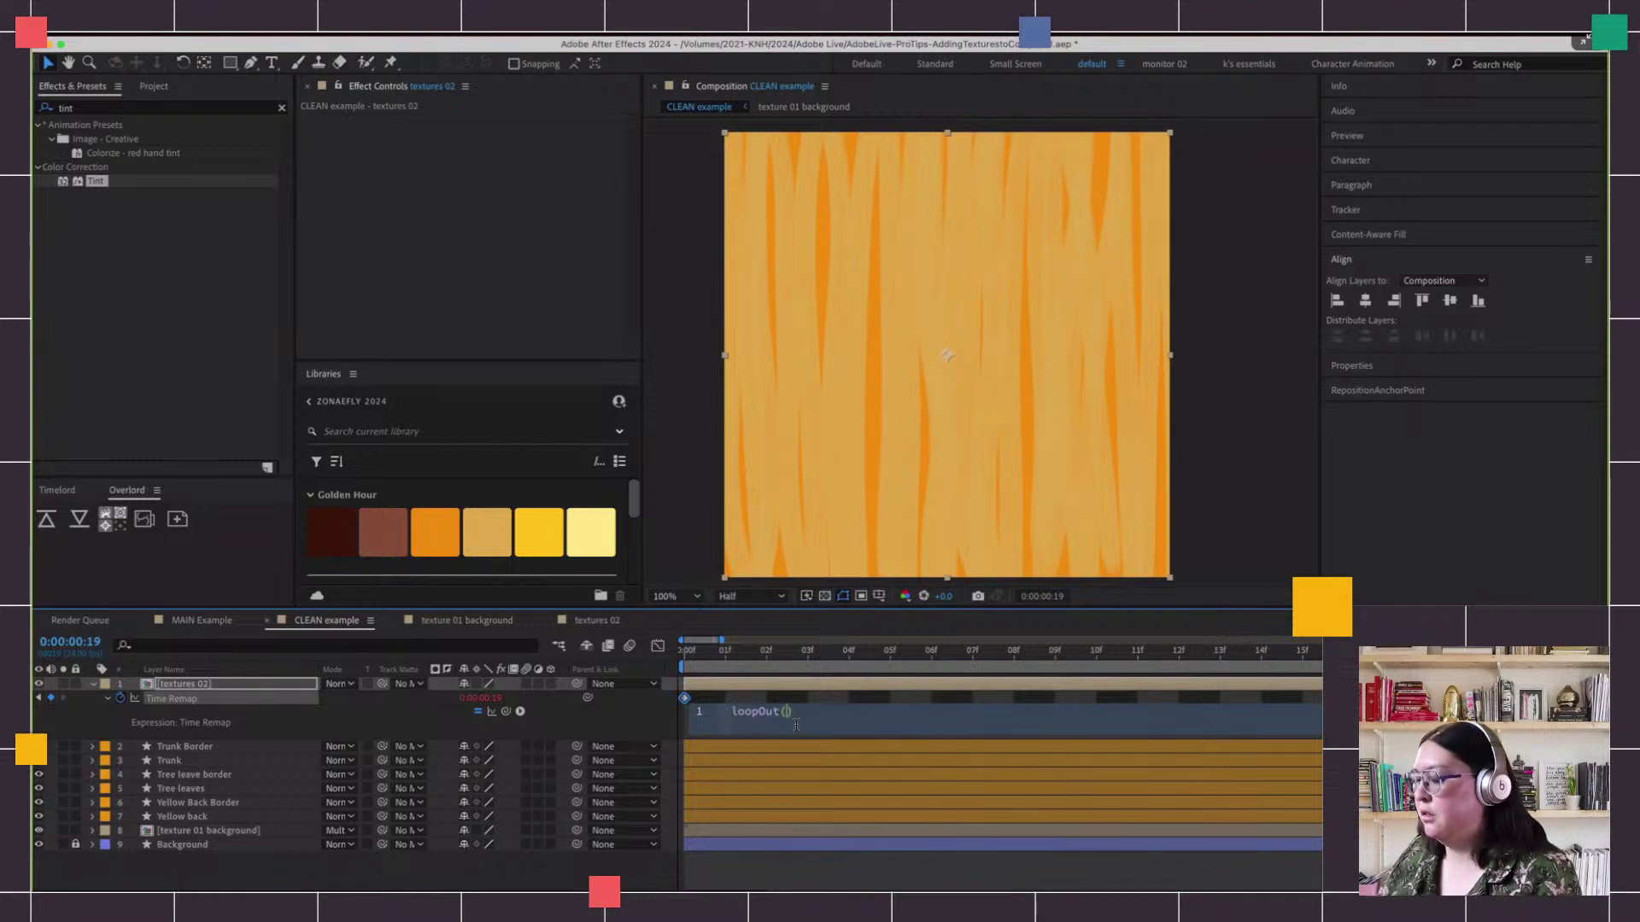
text(")
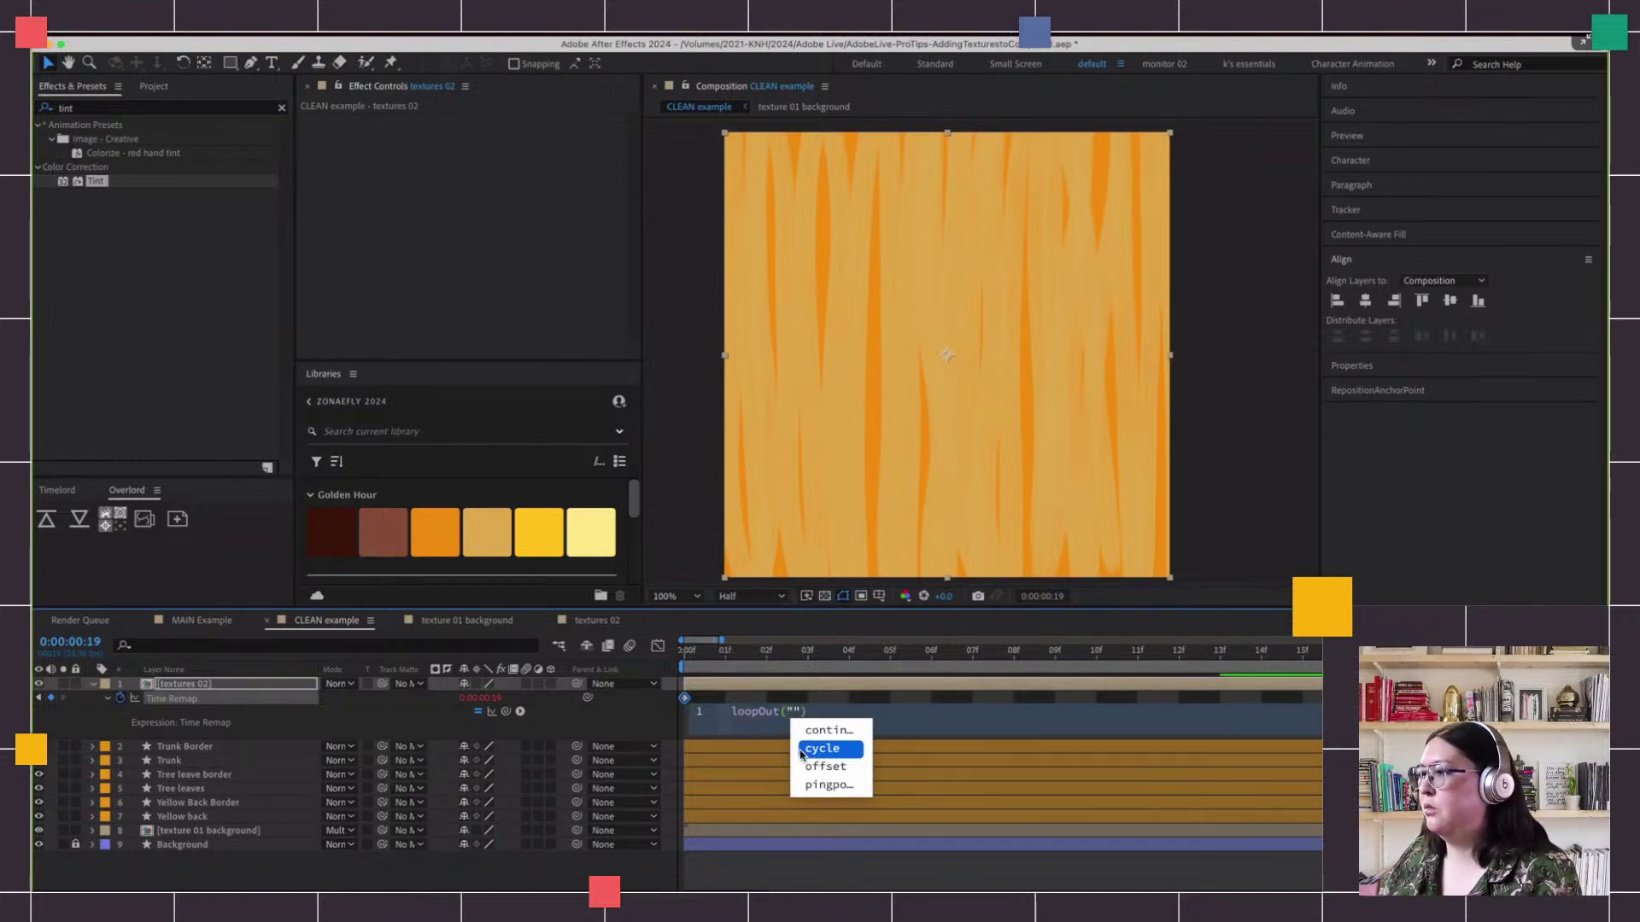
click(822, 749)
click(920, 706)
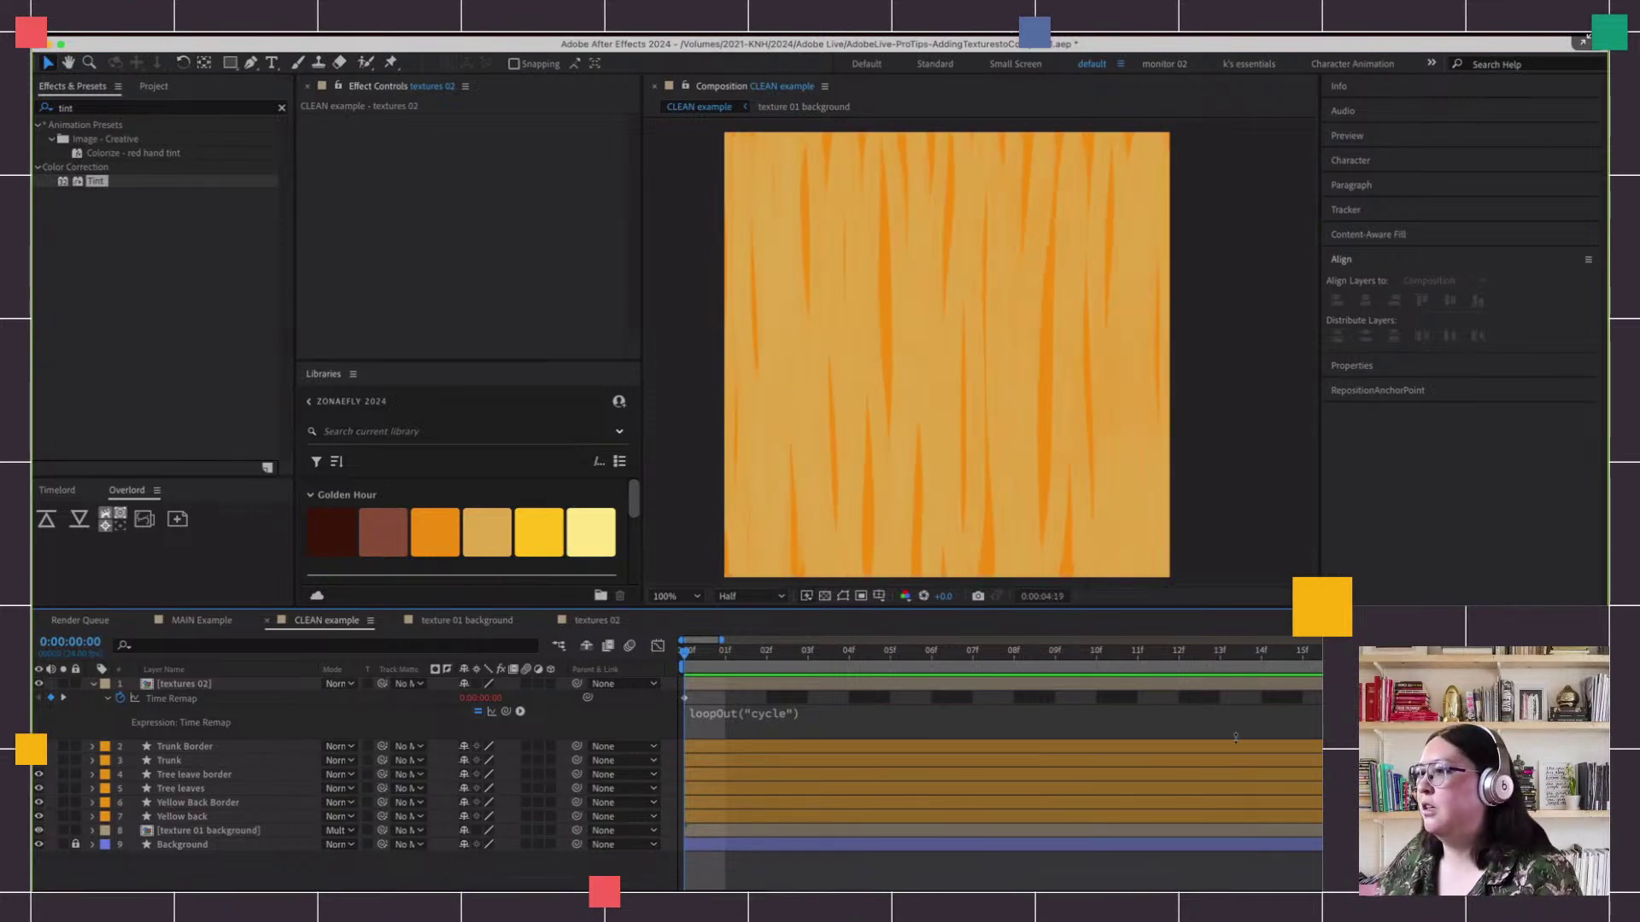
key(space)
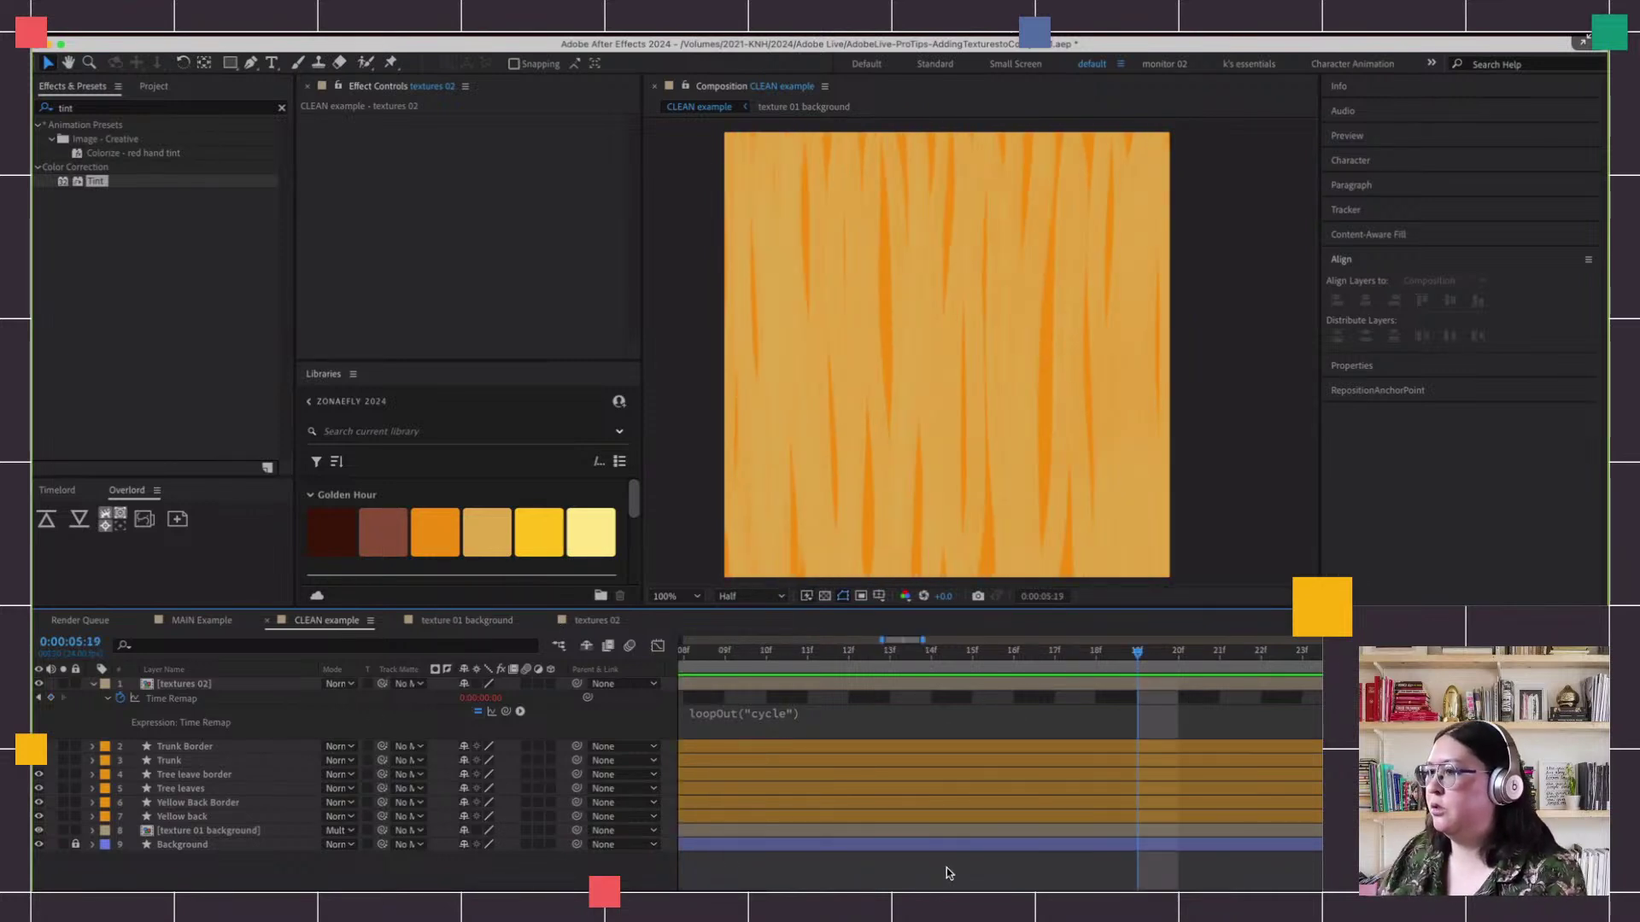
key(semicolon)
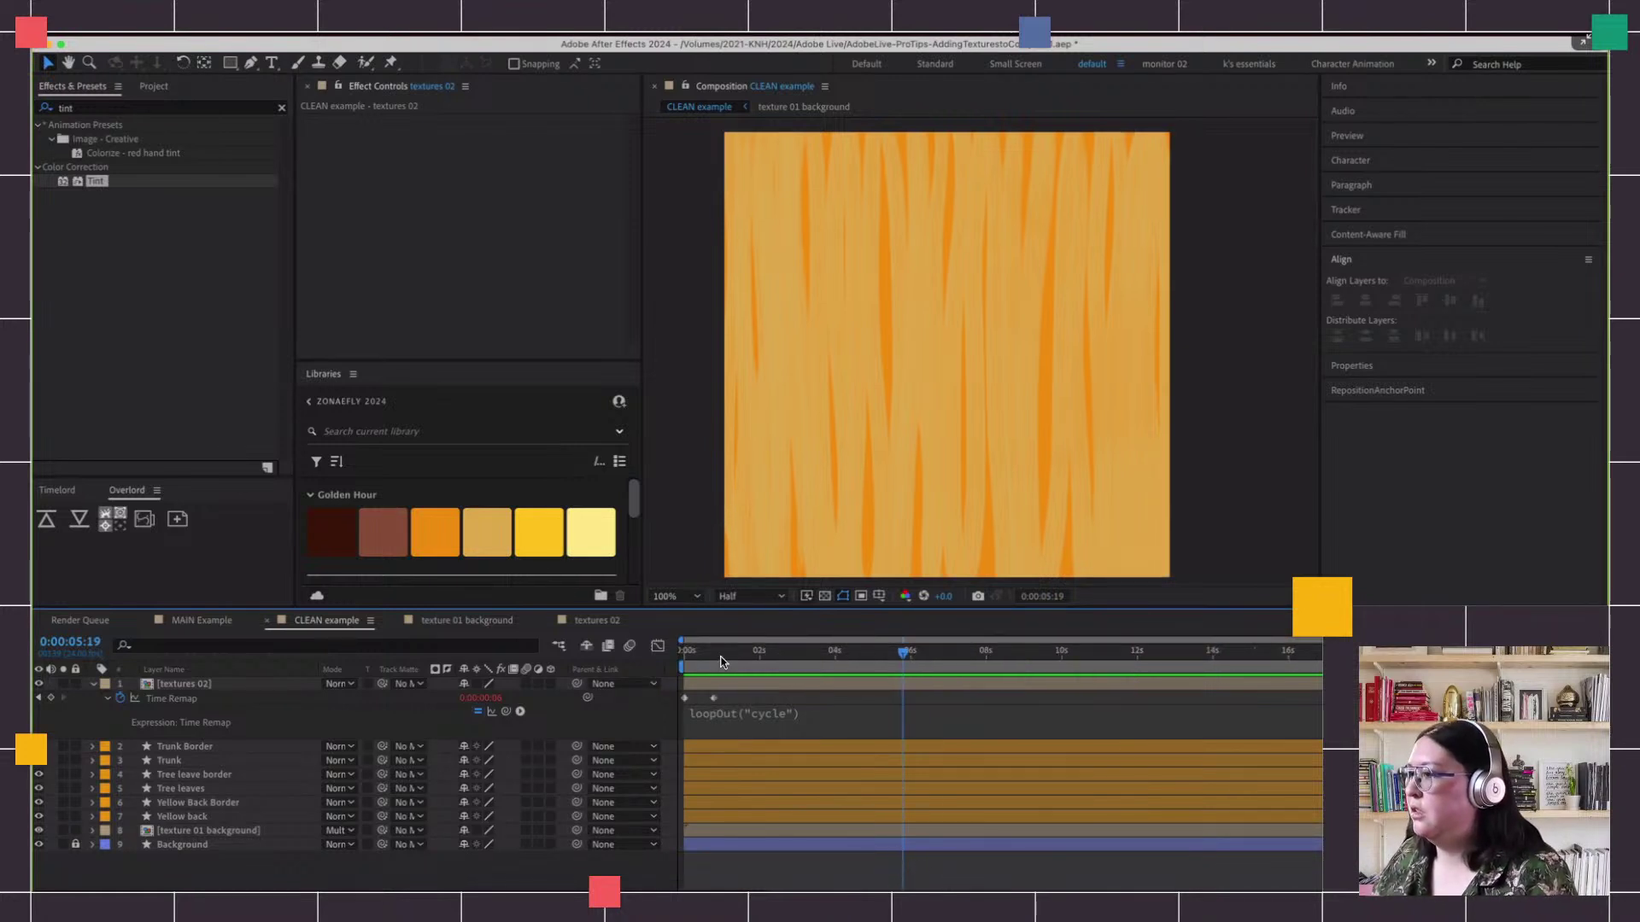
key(Home)
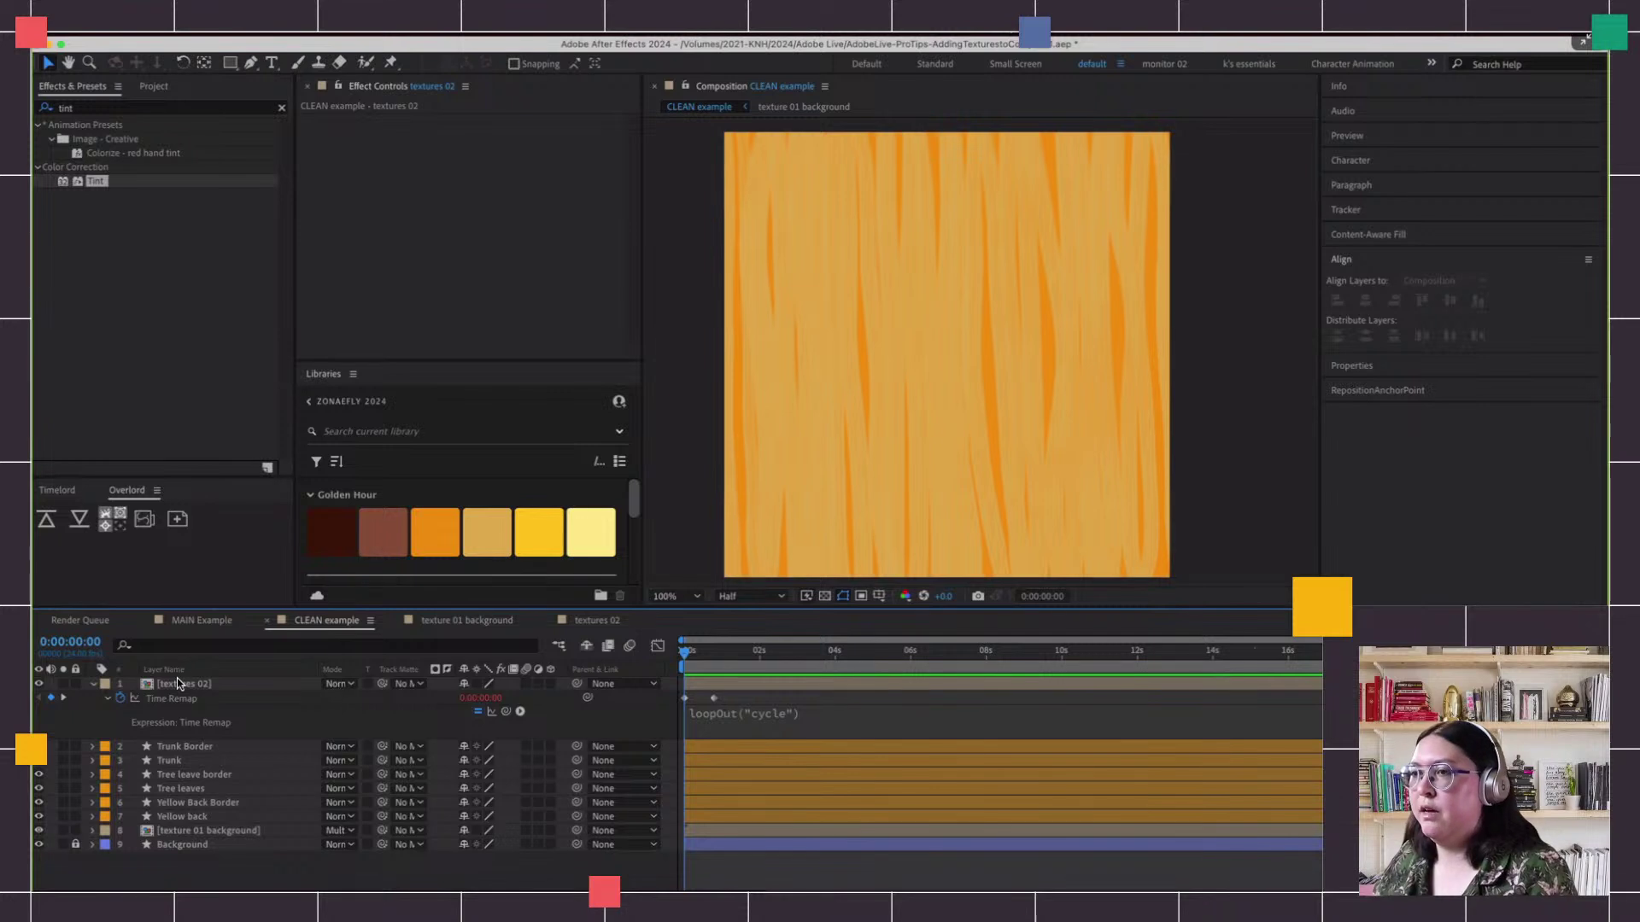
Move textures 02 directly above the texture 01 background layer and try the Color Burn and Lighten blending modes on it
drag(184, 684, 212, 830)
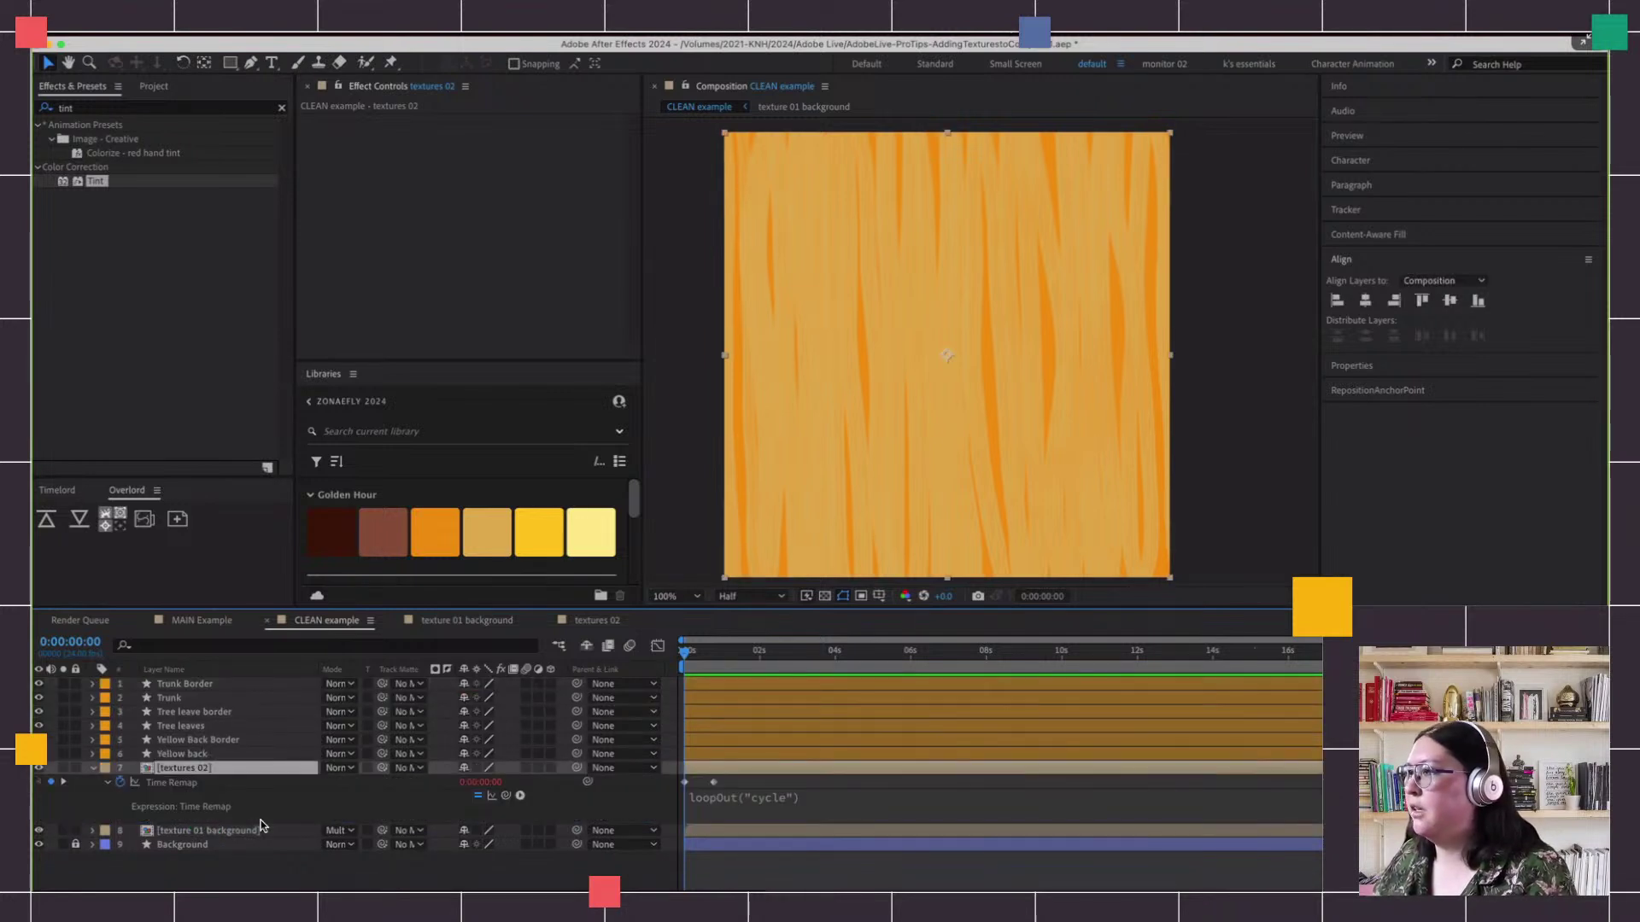
click(339, 768)
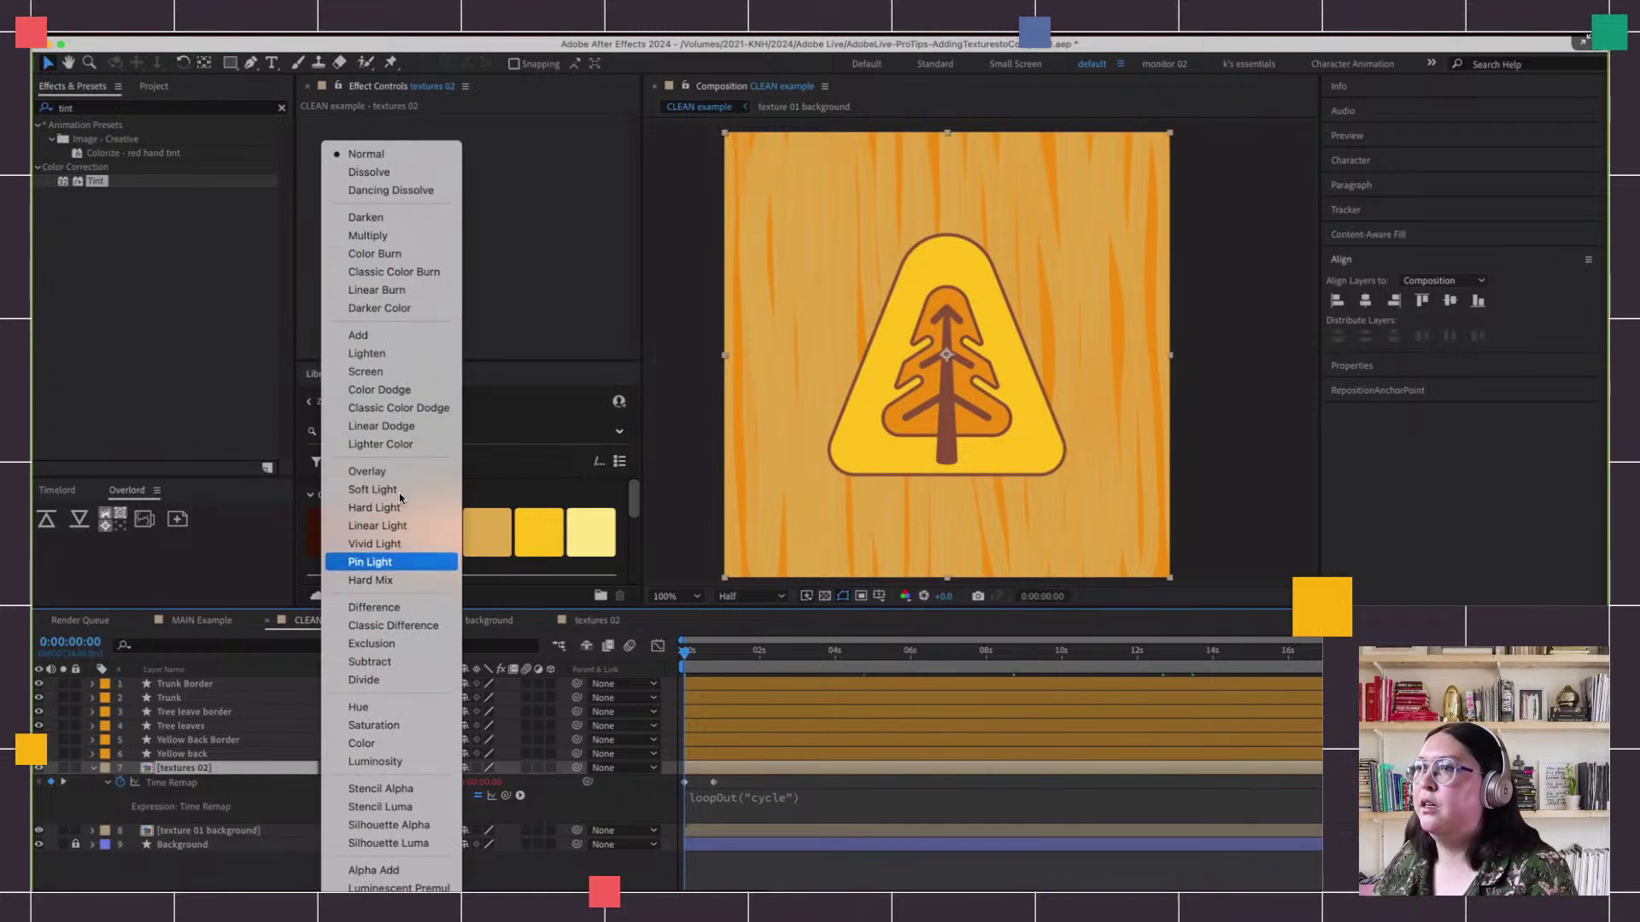
click(374, 254)
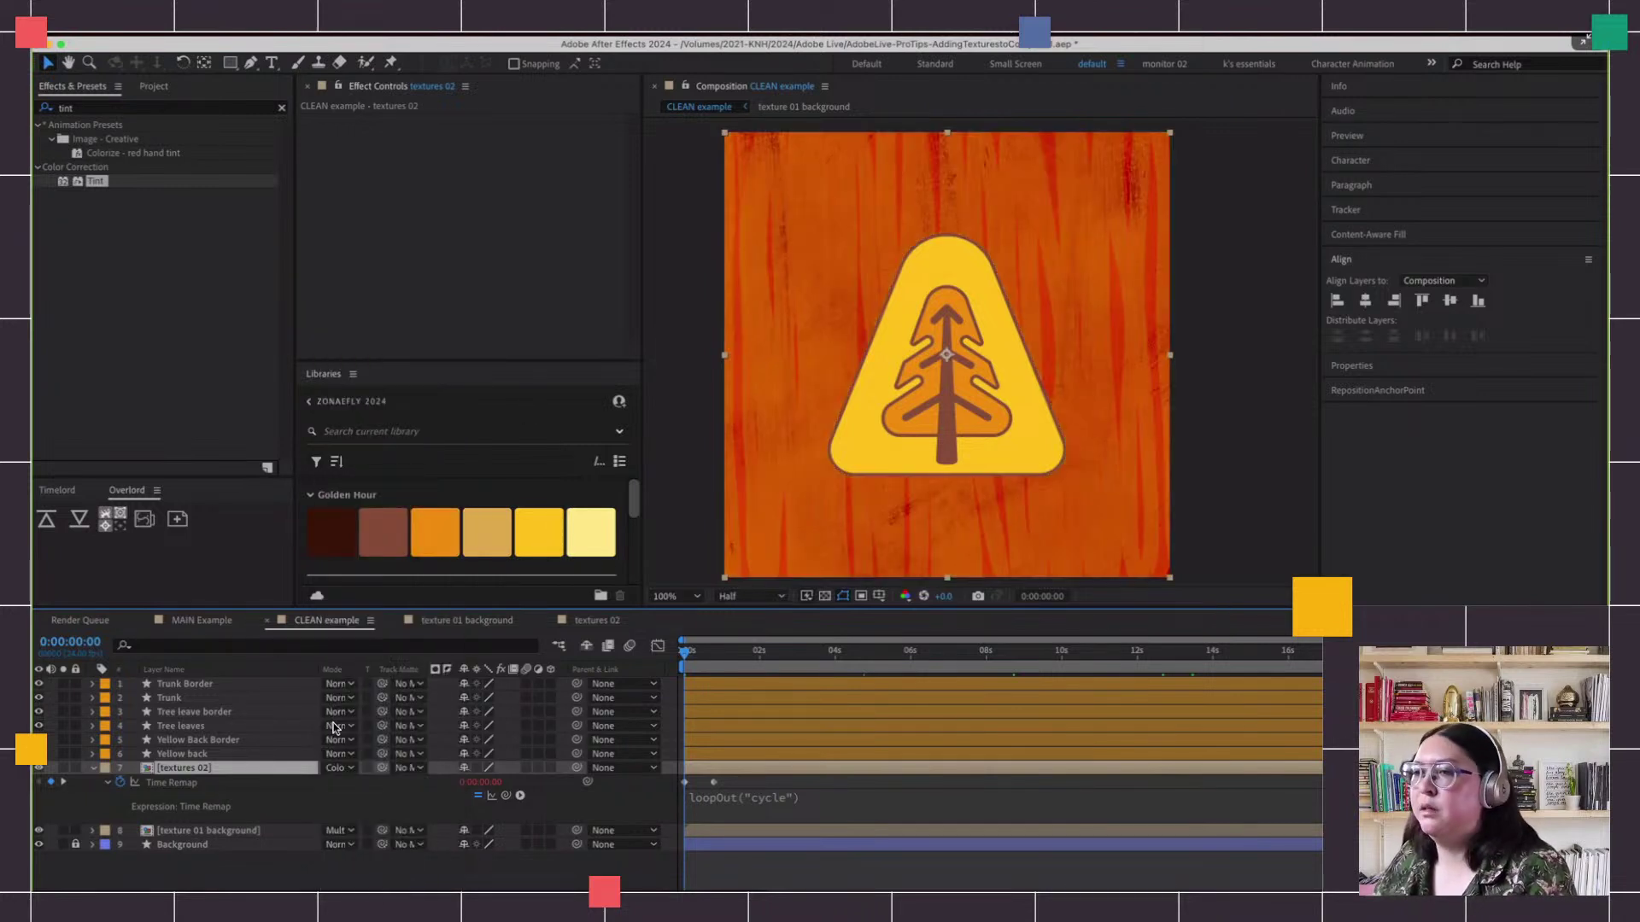
click(334, 769)
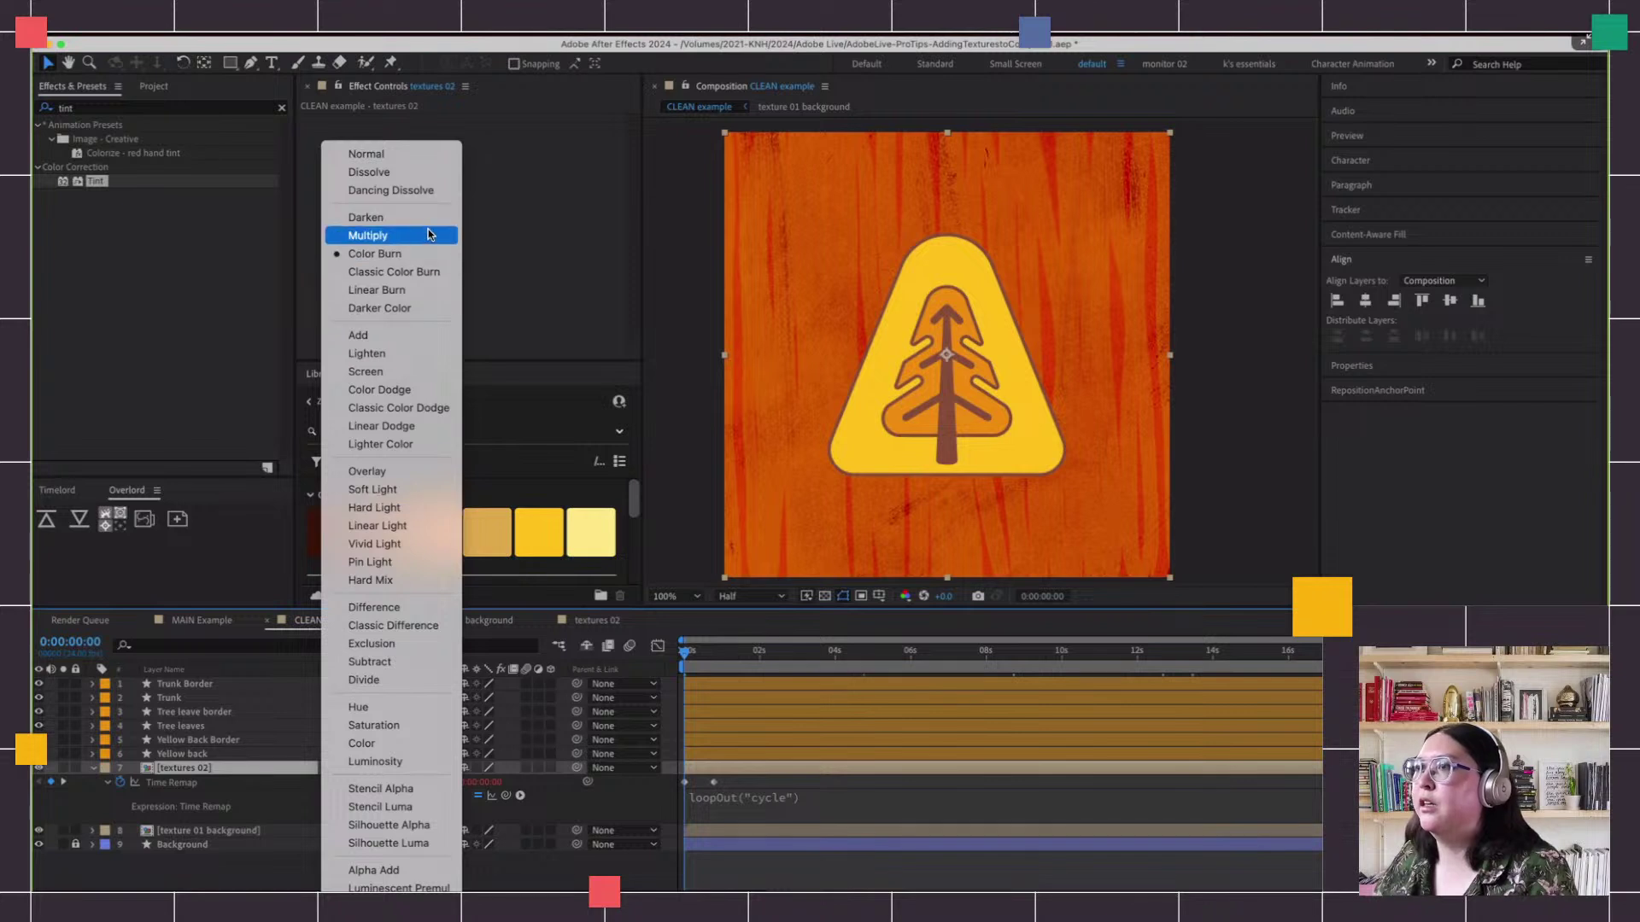
click(397, 353)
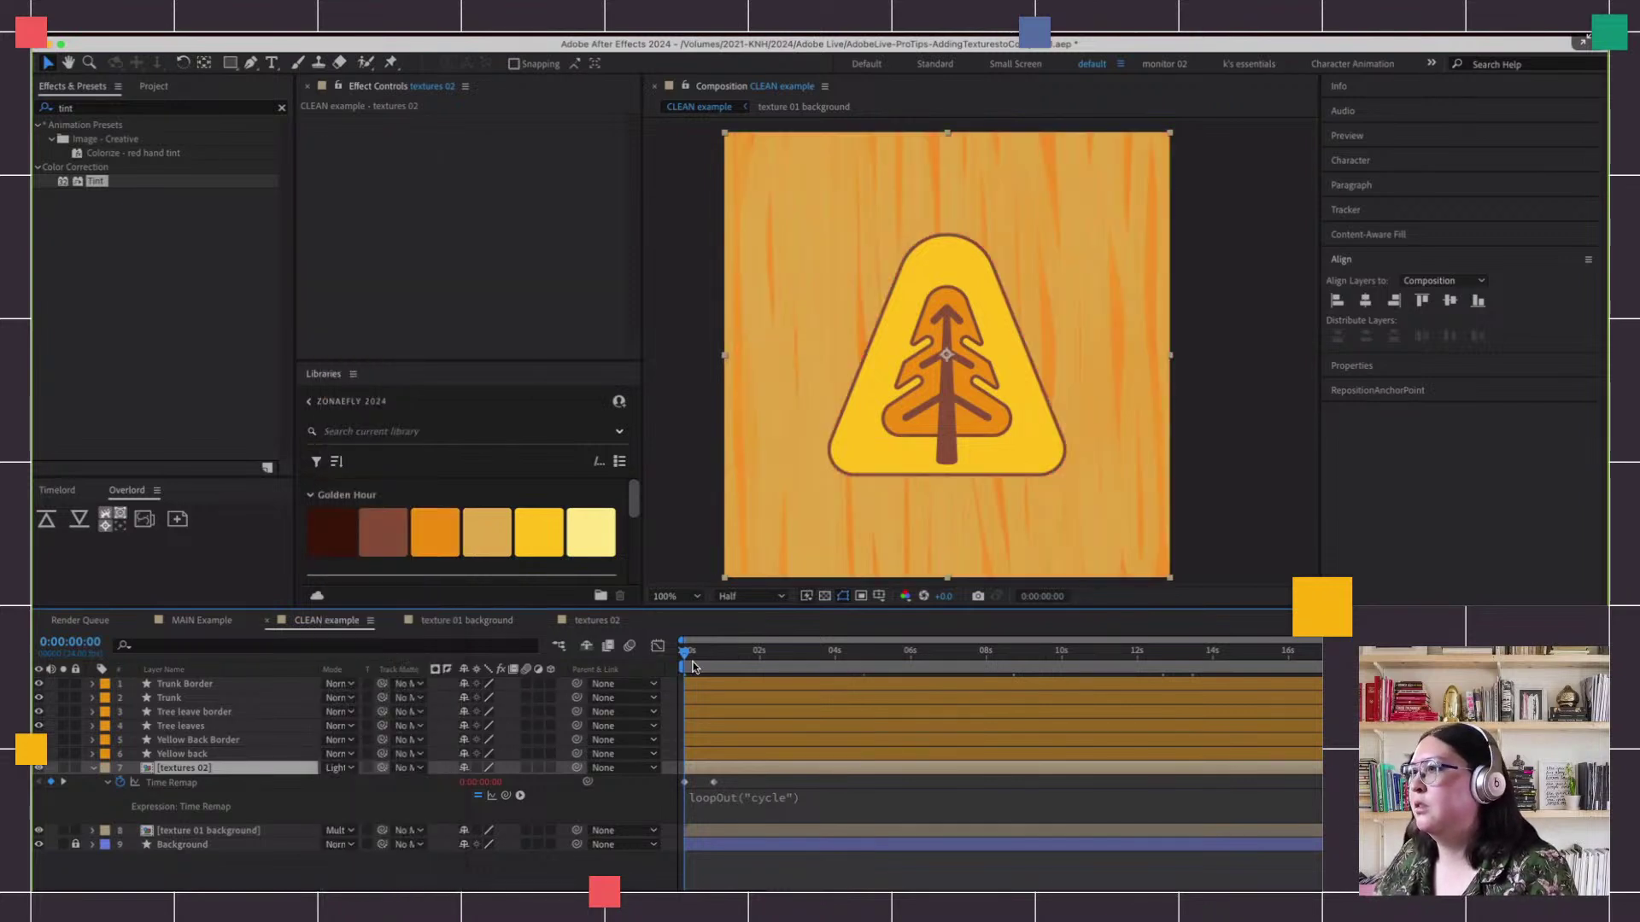
Set the blending mode of textures 02 to Soft Light and play the composition
click(338, 769)
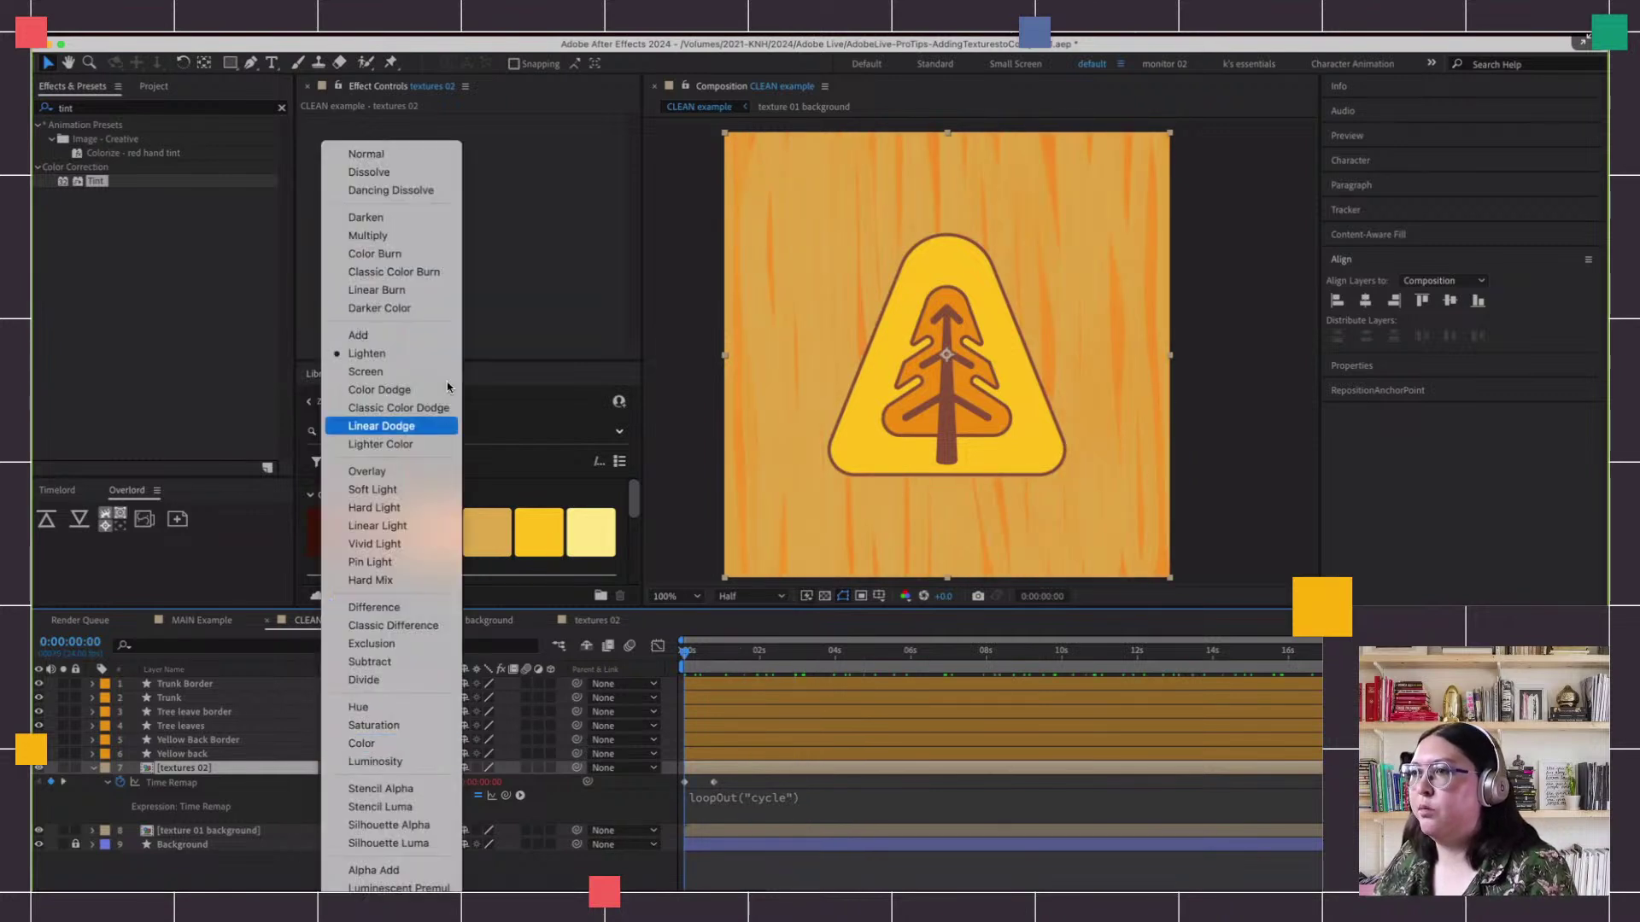
click(343, 489)
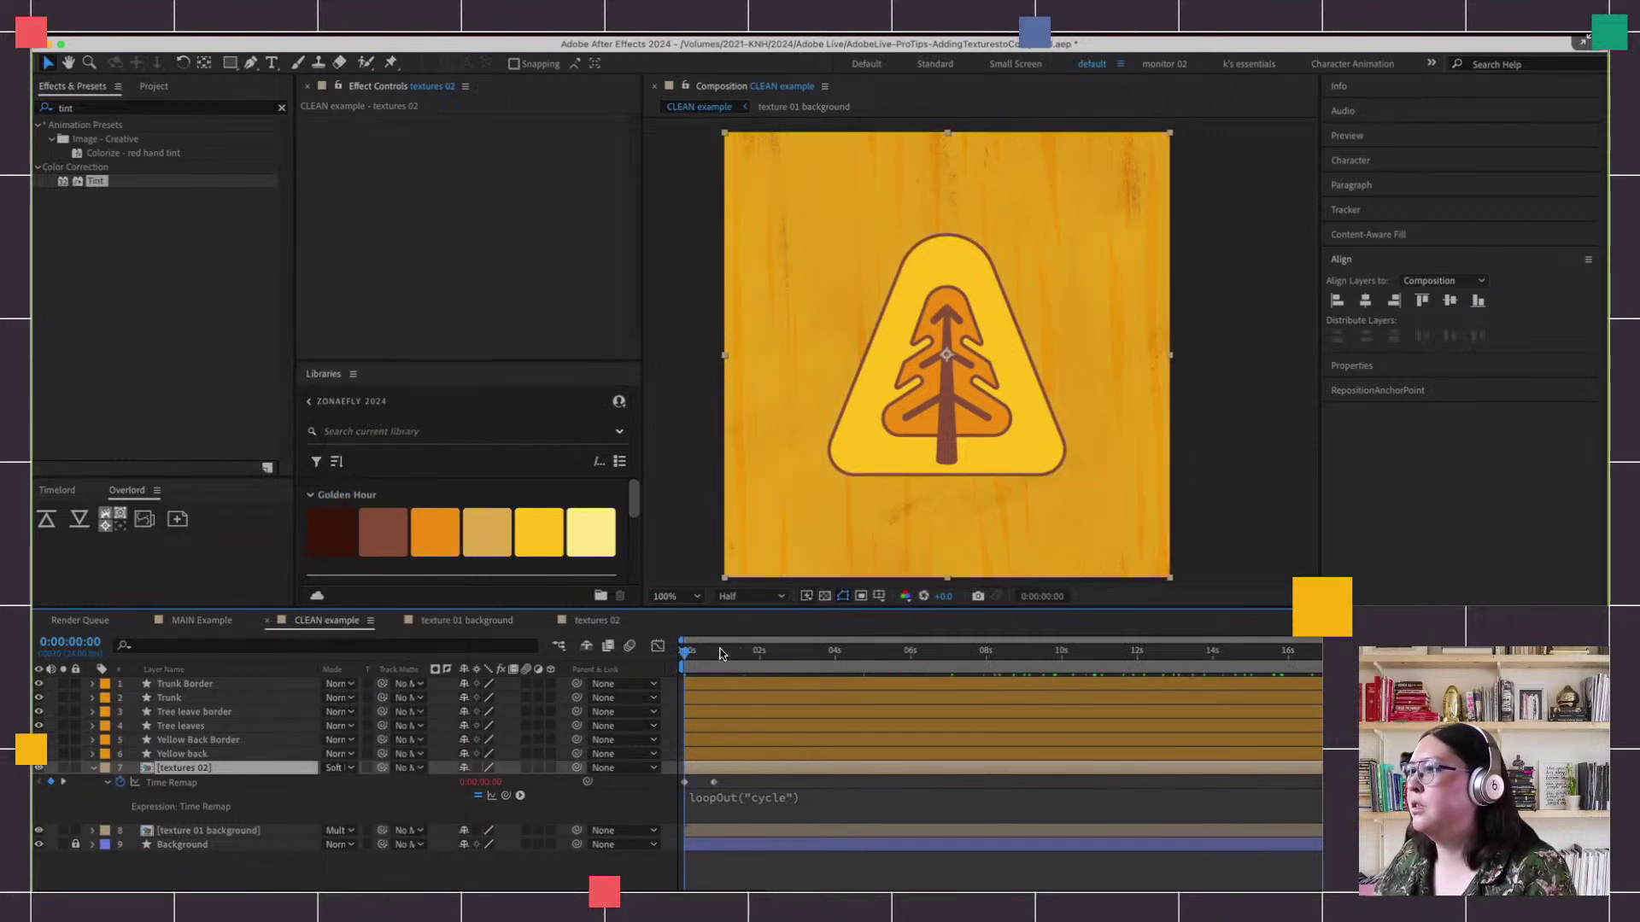
drag(720, 655, 735, 700)
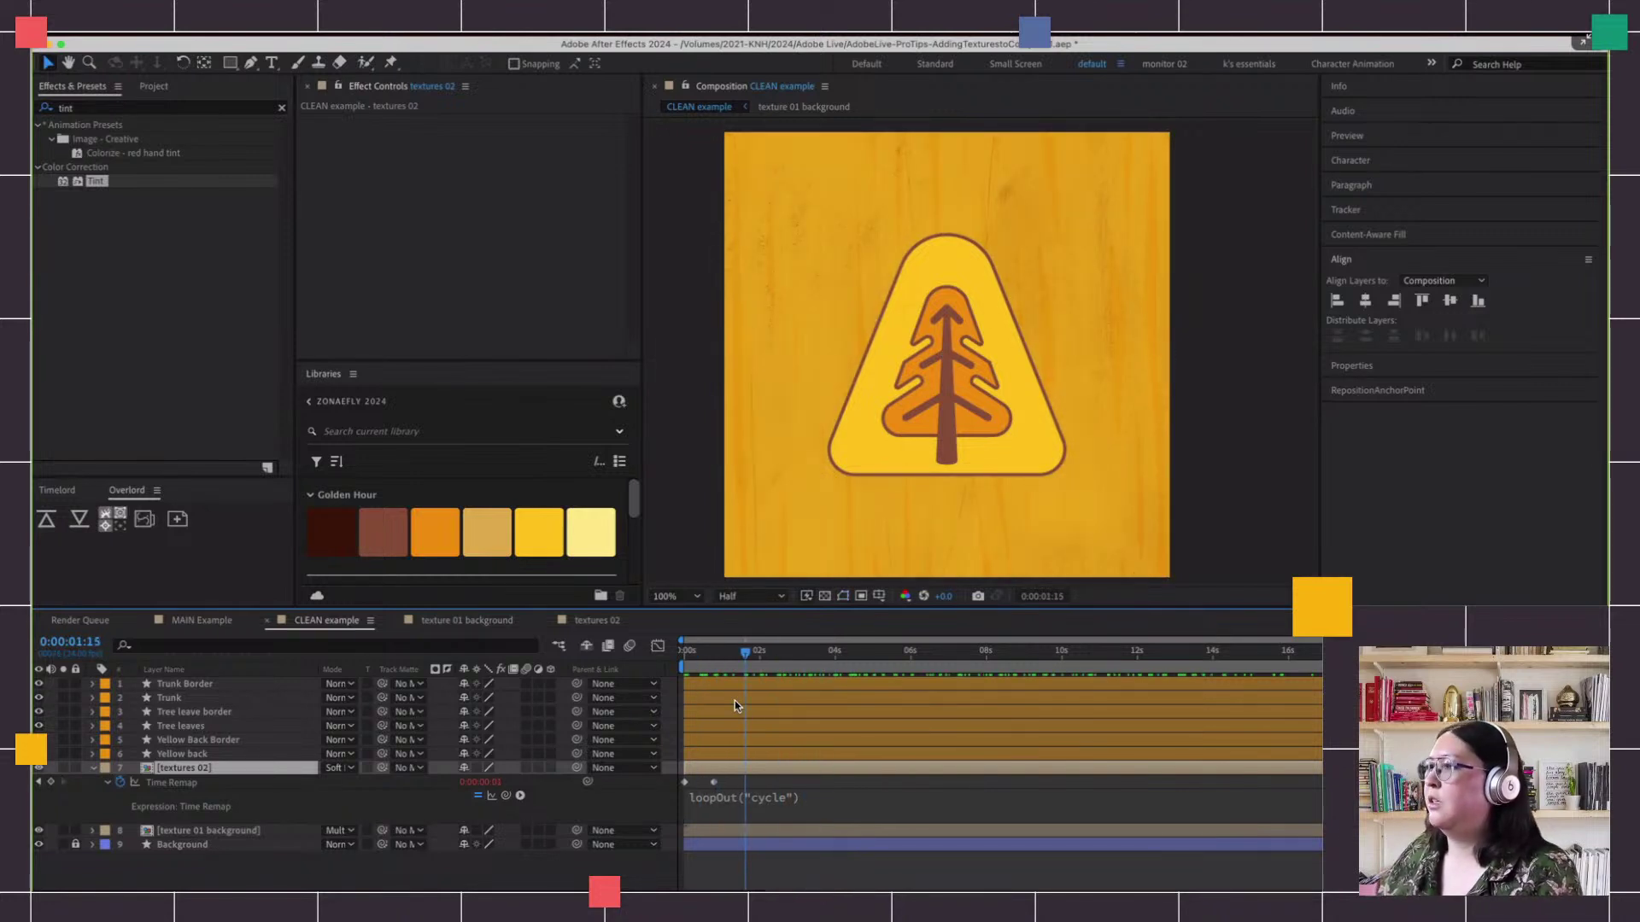
key(space)
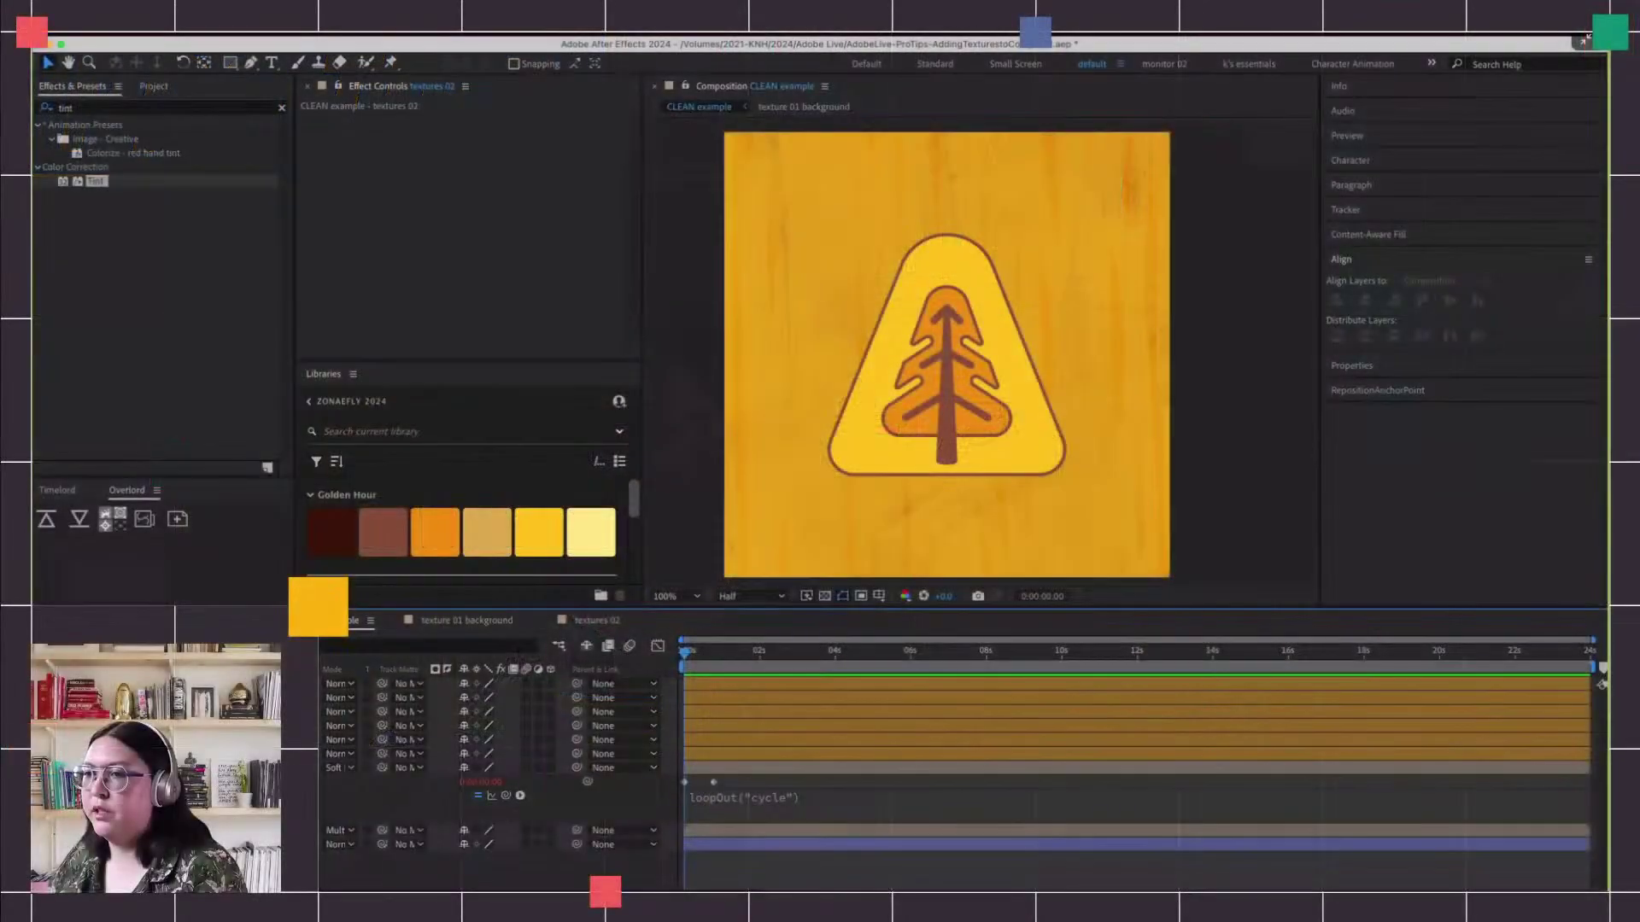
Collapse the textures 02 layer properties and preview the textured background at several times, ending at the first frame
click(92, 768)
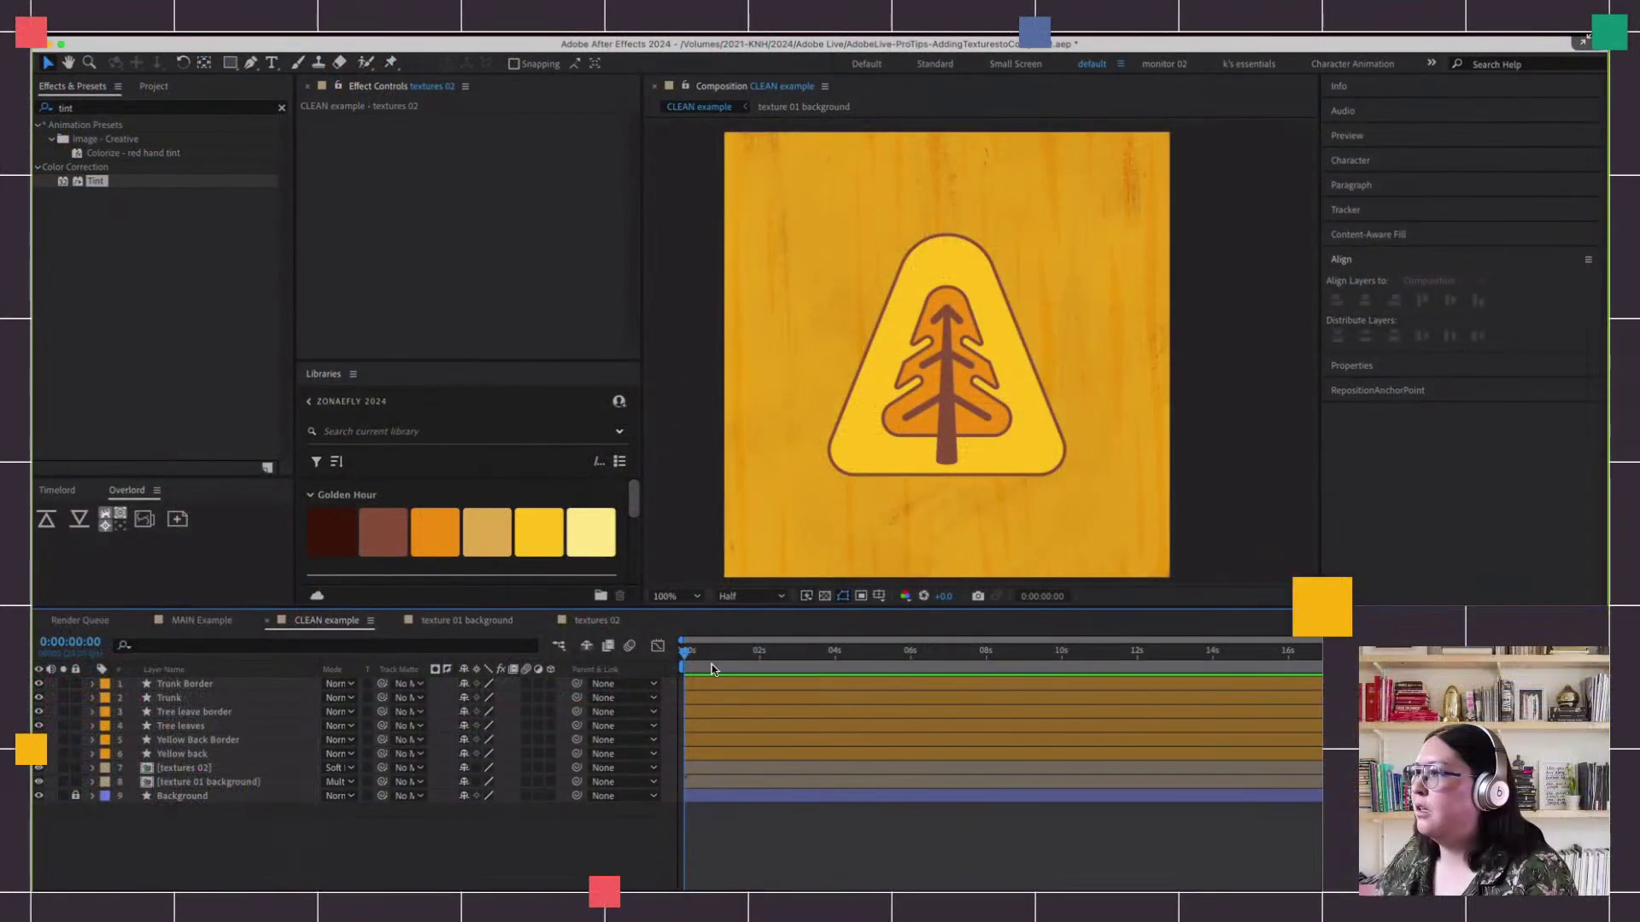
mouse_move(710, 664)
mouse_down()
mouse_move(744, 664)
mouse_move(709, 664)
mouse_up()
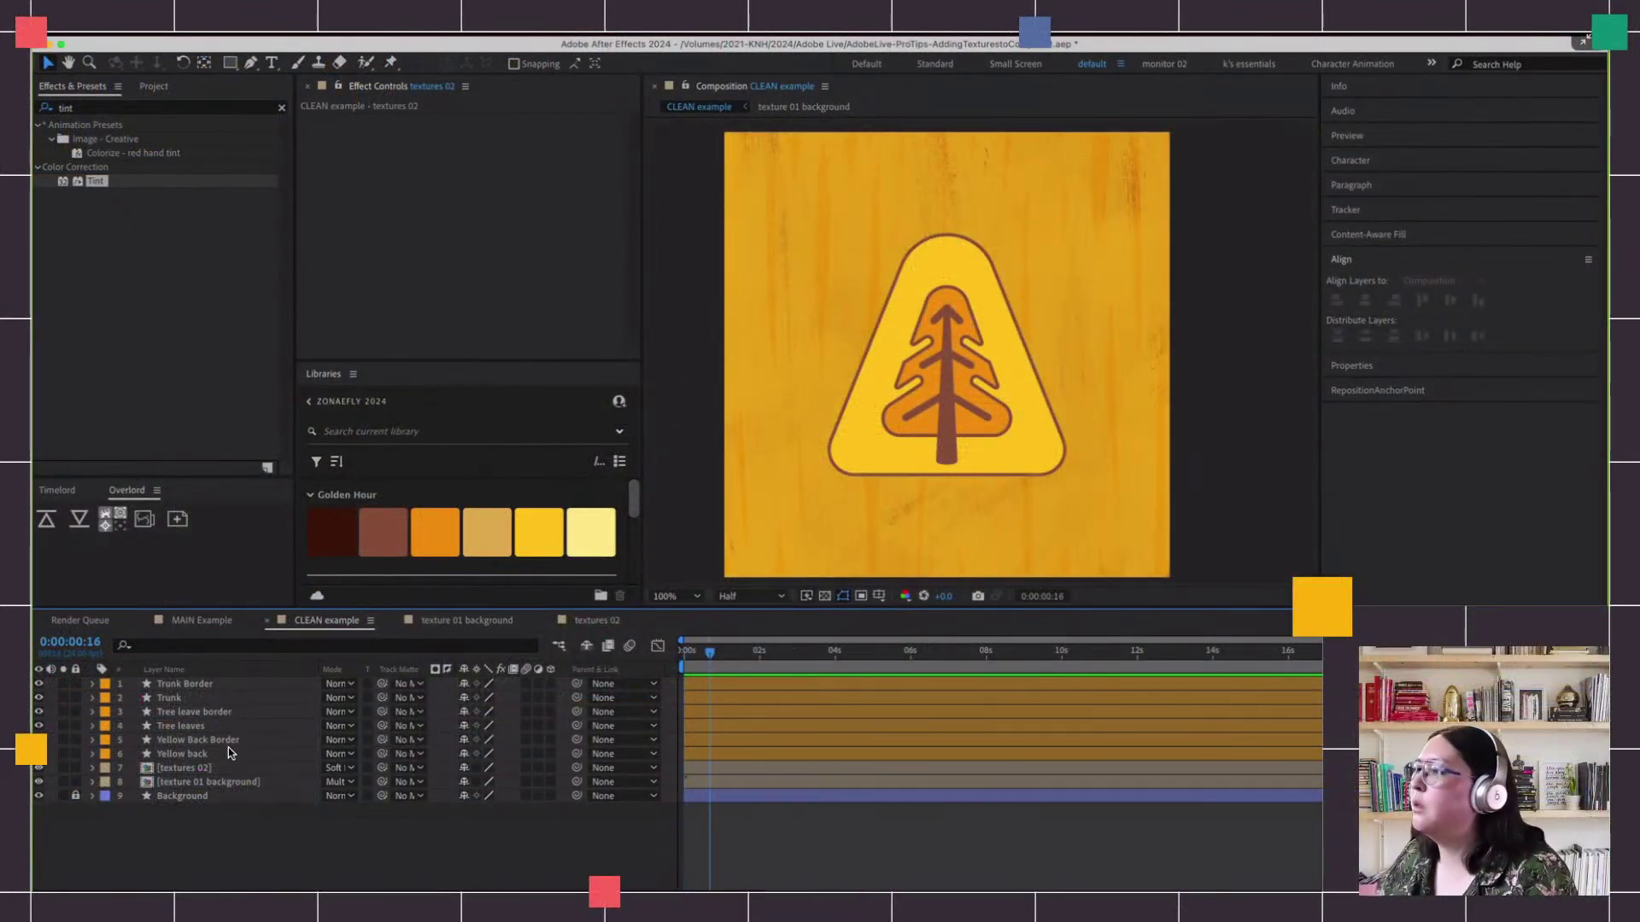
click(919, 654)
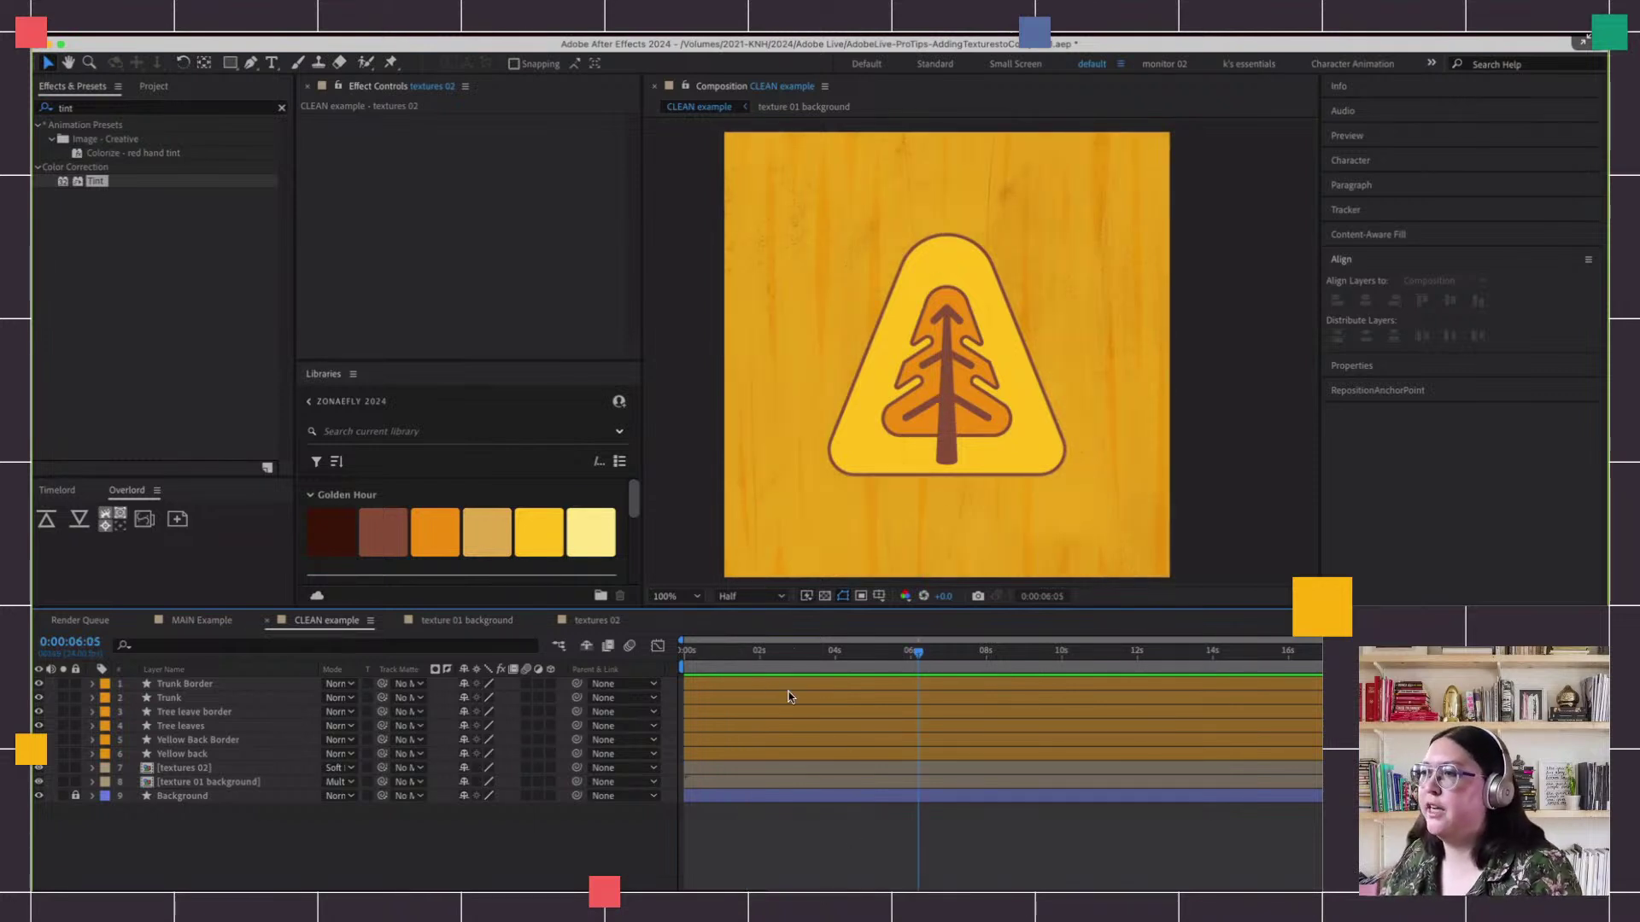
key(Page_Down)
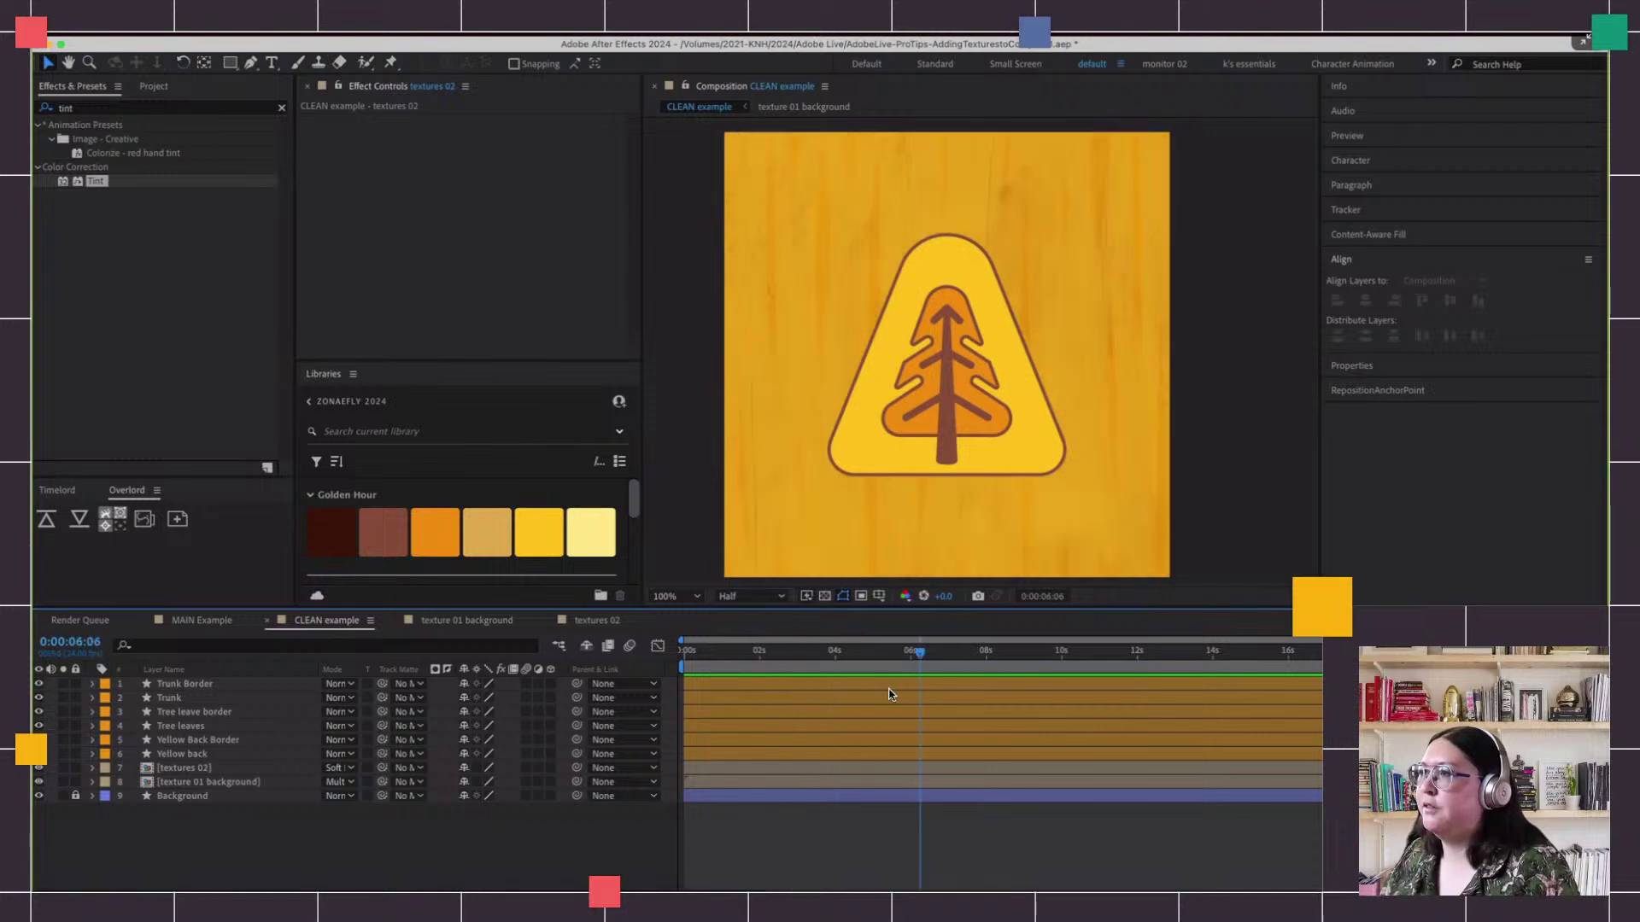
key(space)
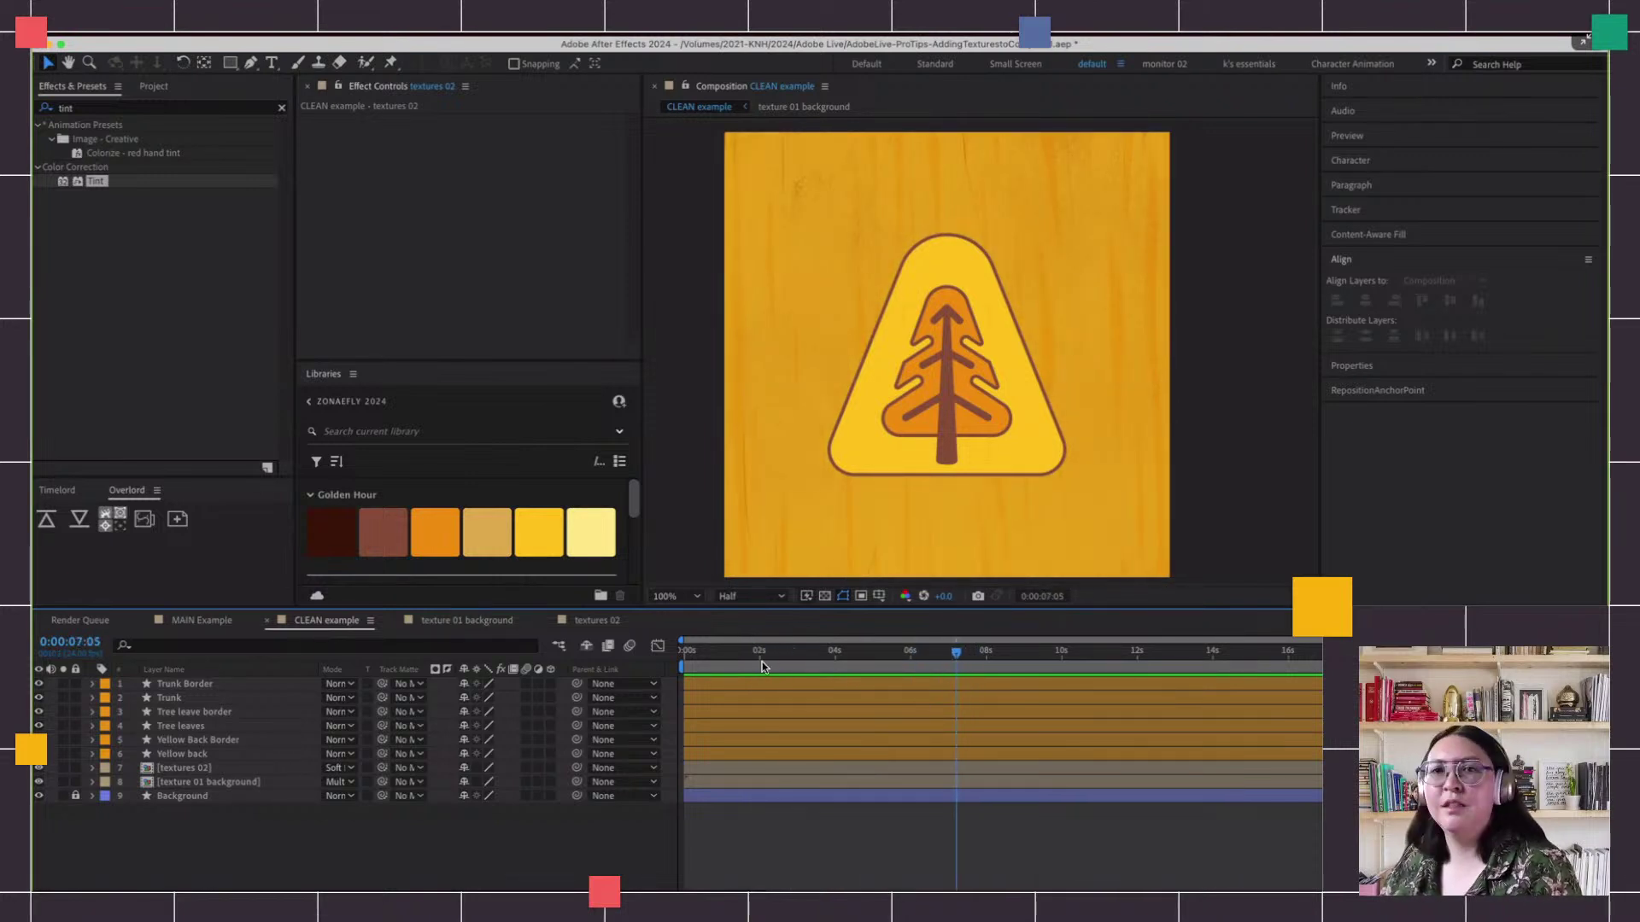
key(Home)
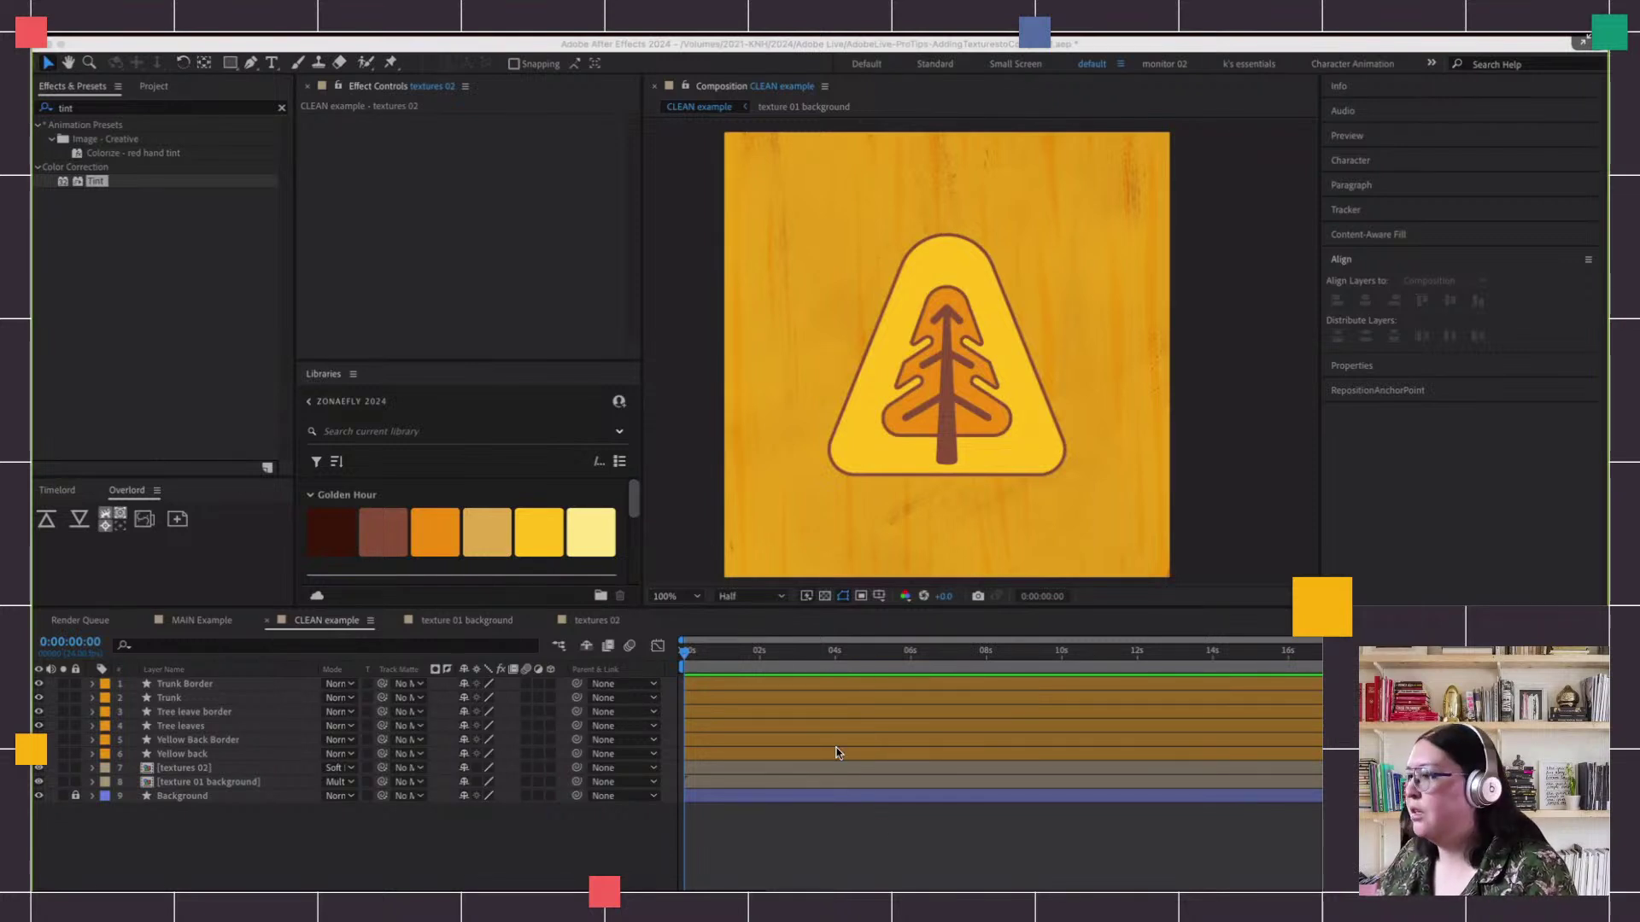
Examine the Roughen Edges settings on Yellow Back Border in the MAIN Example composition and scrub its timeline to check the outline
click(720, 653)
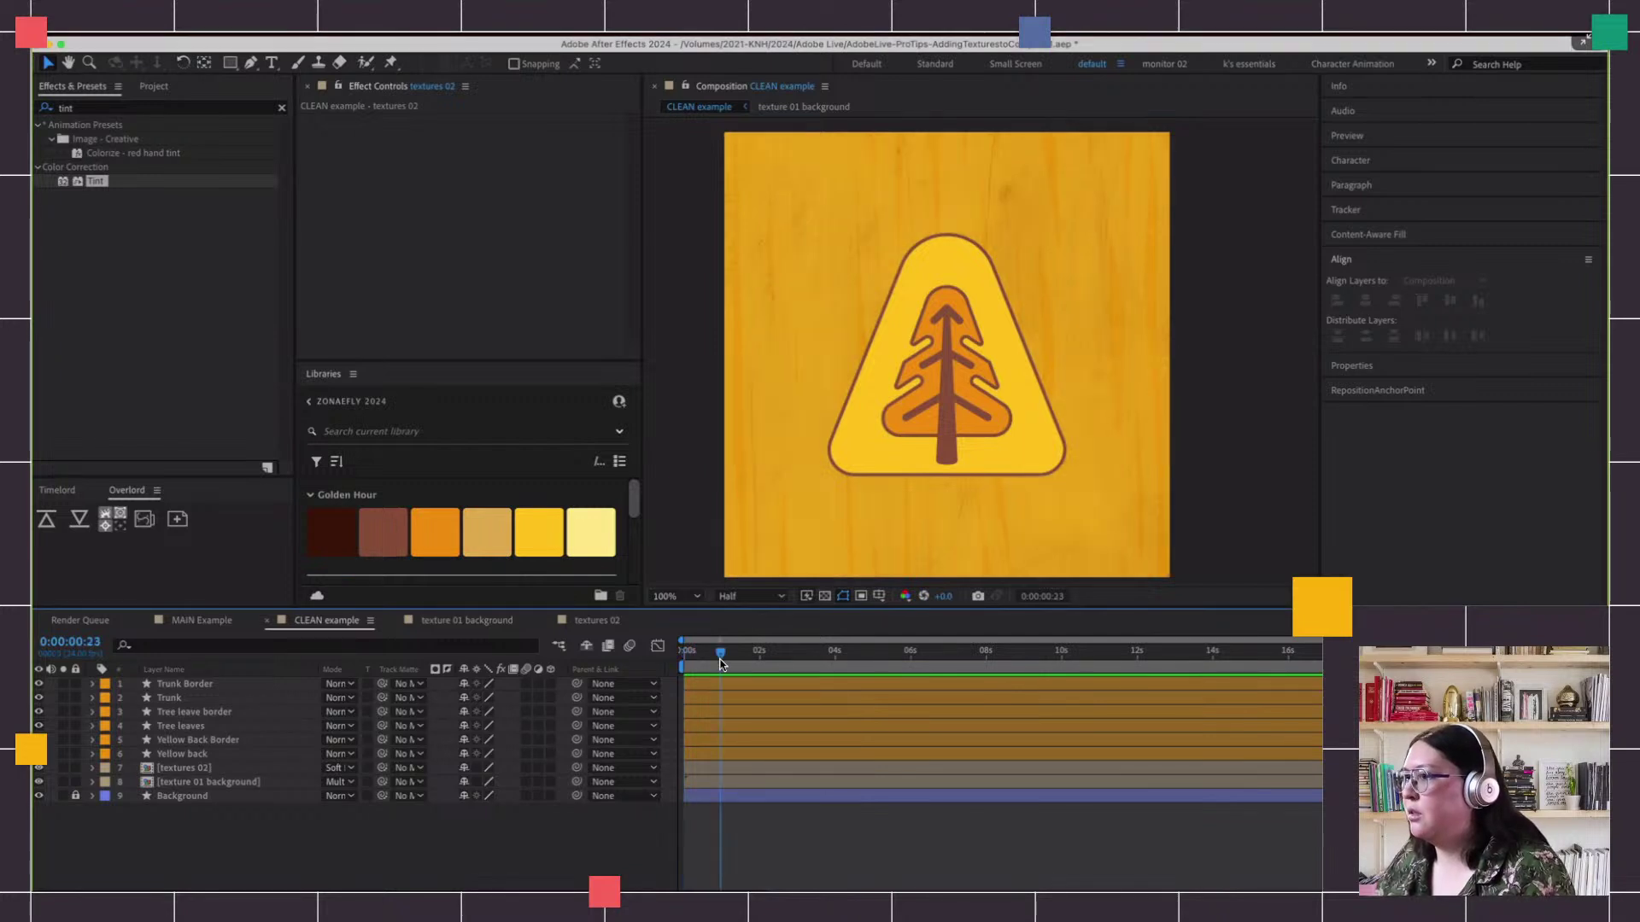
click(169, 744)
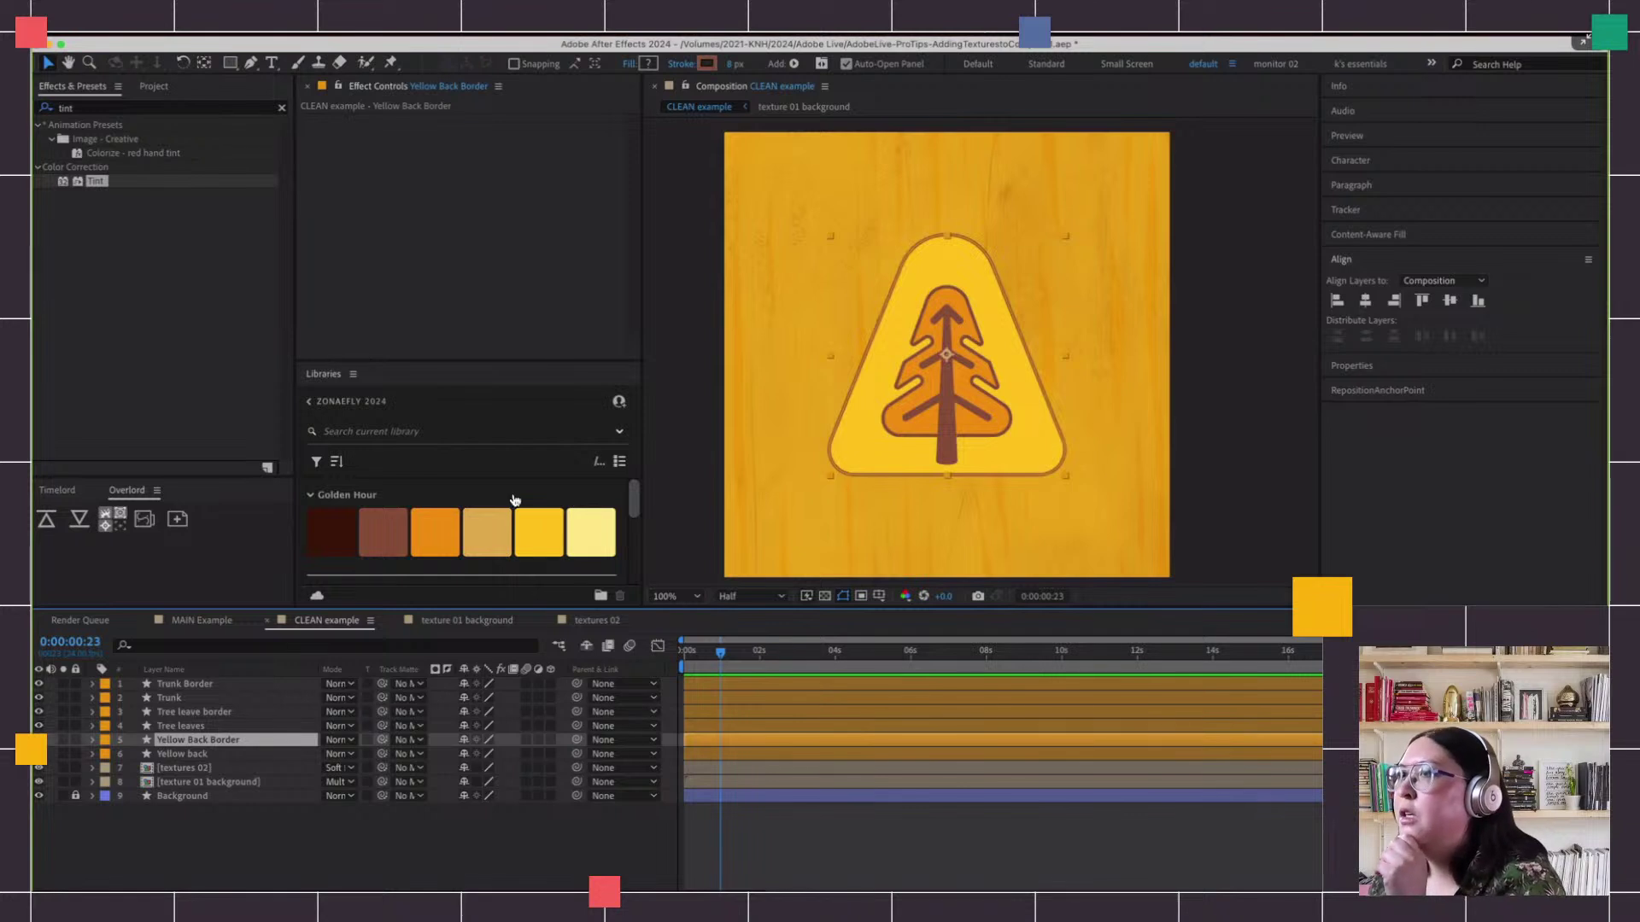
click(205, 621)
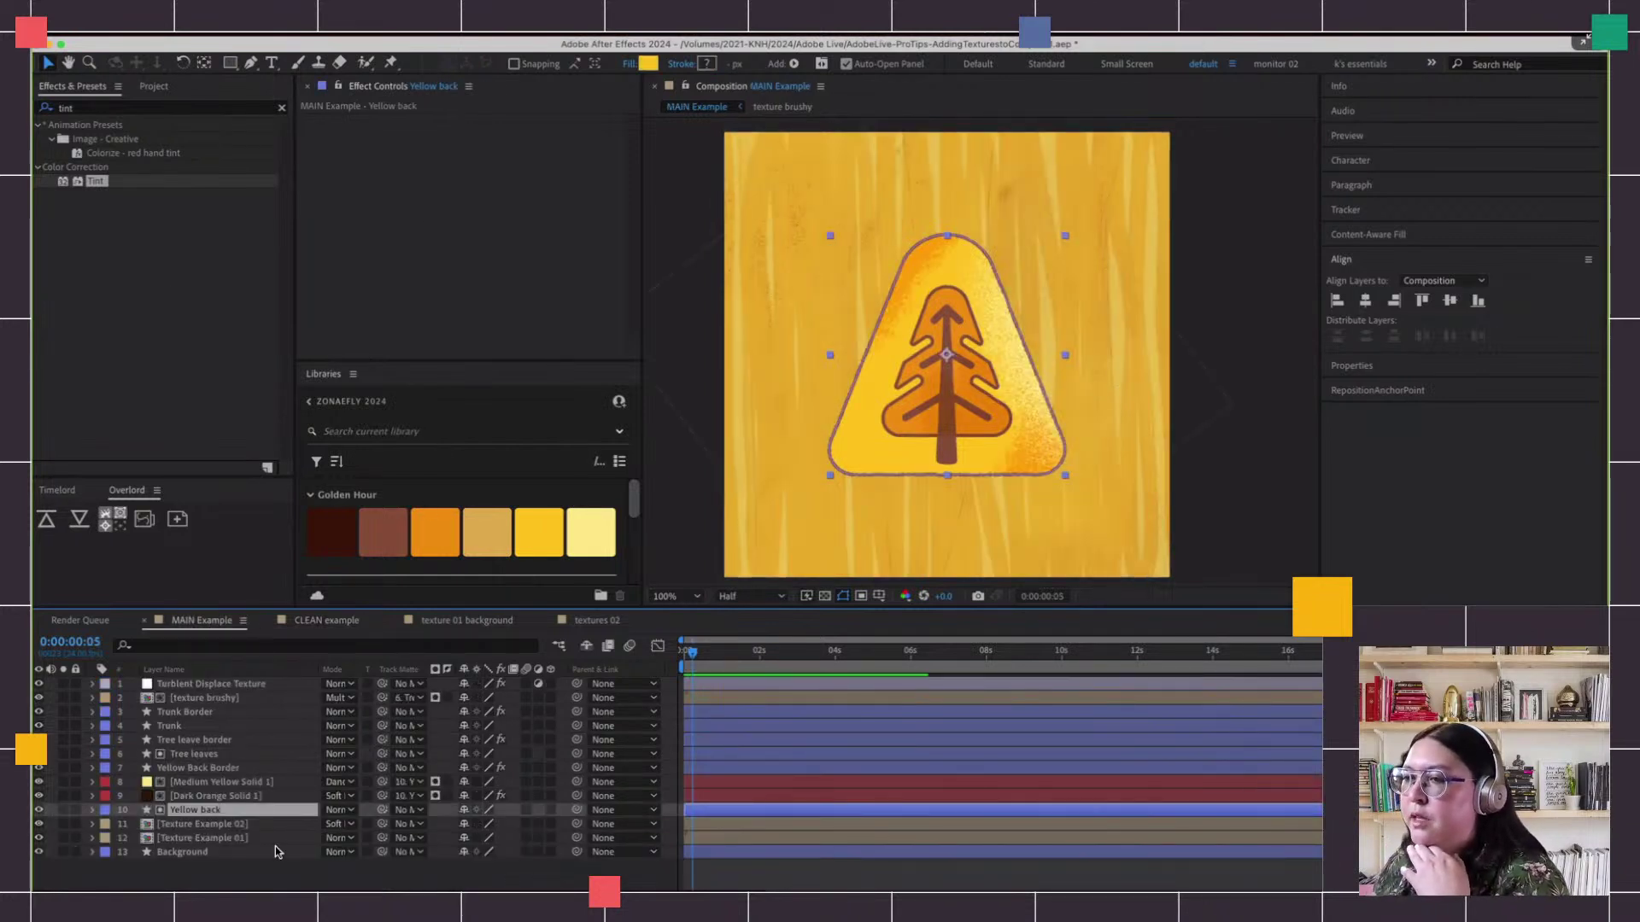
click(274, 873)
click(201, 769)
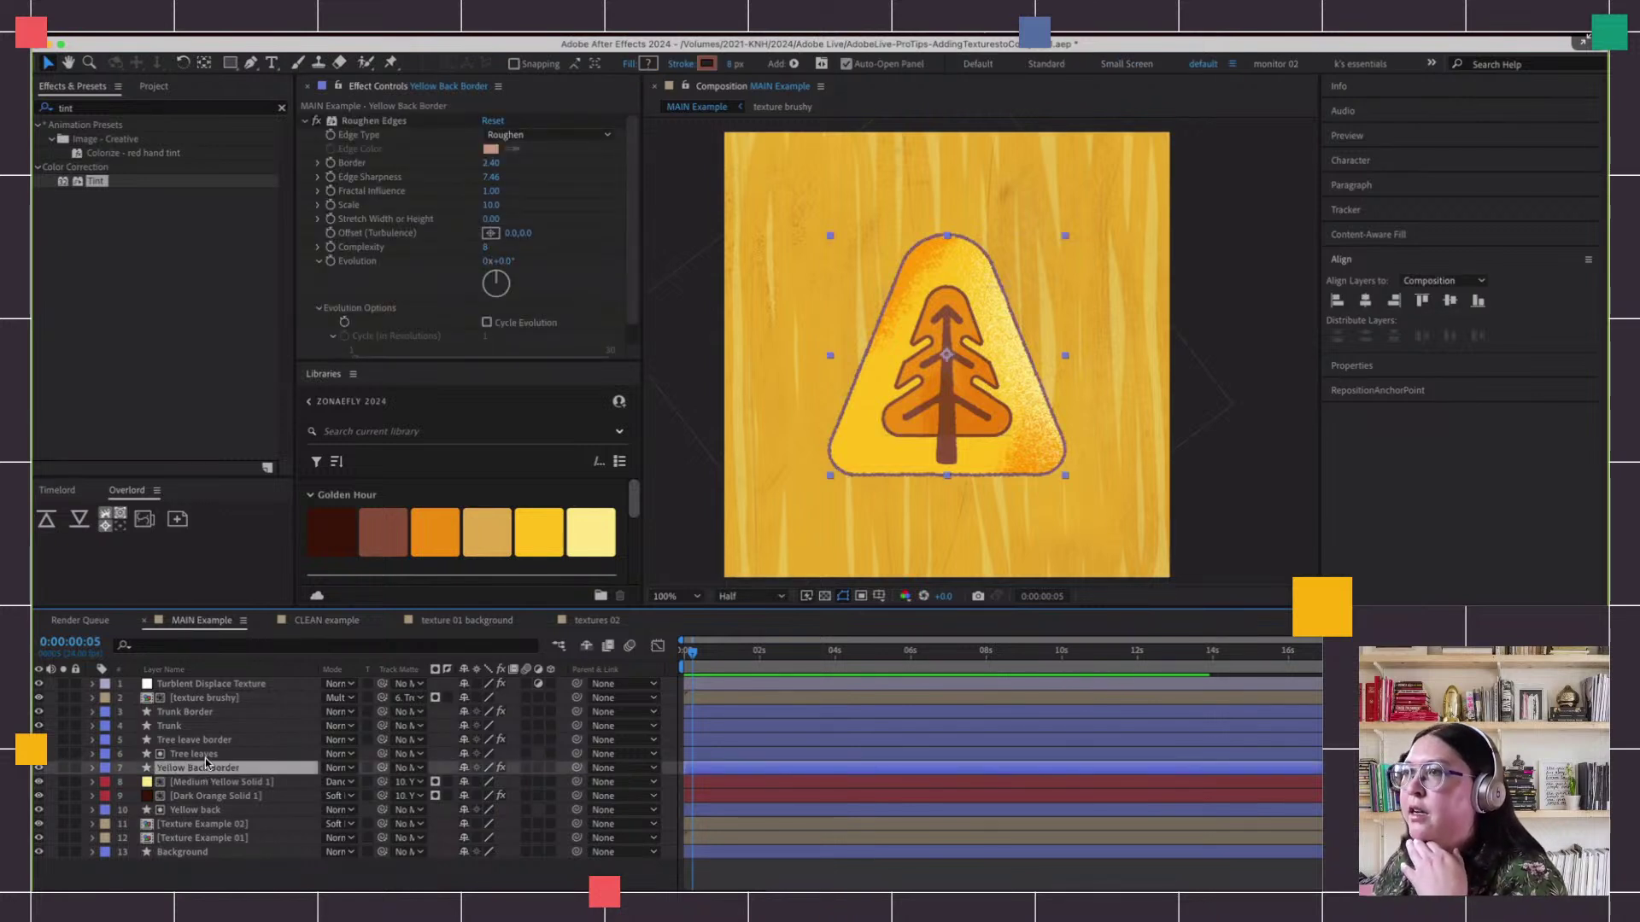
click(373, 124)
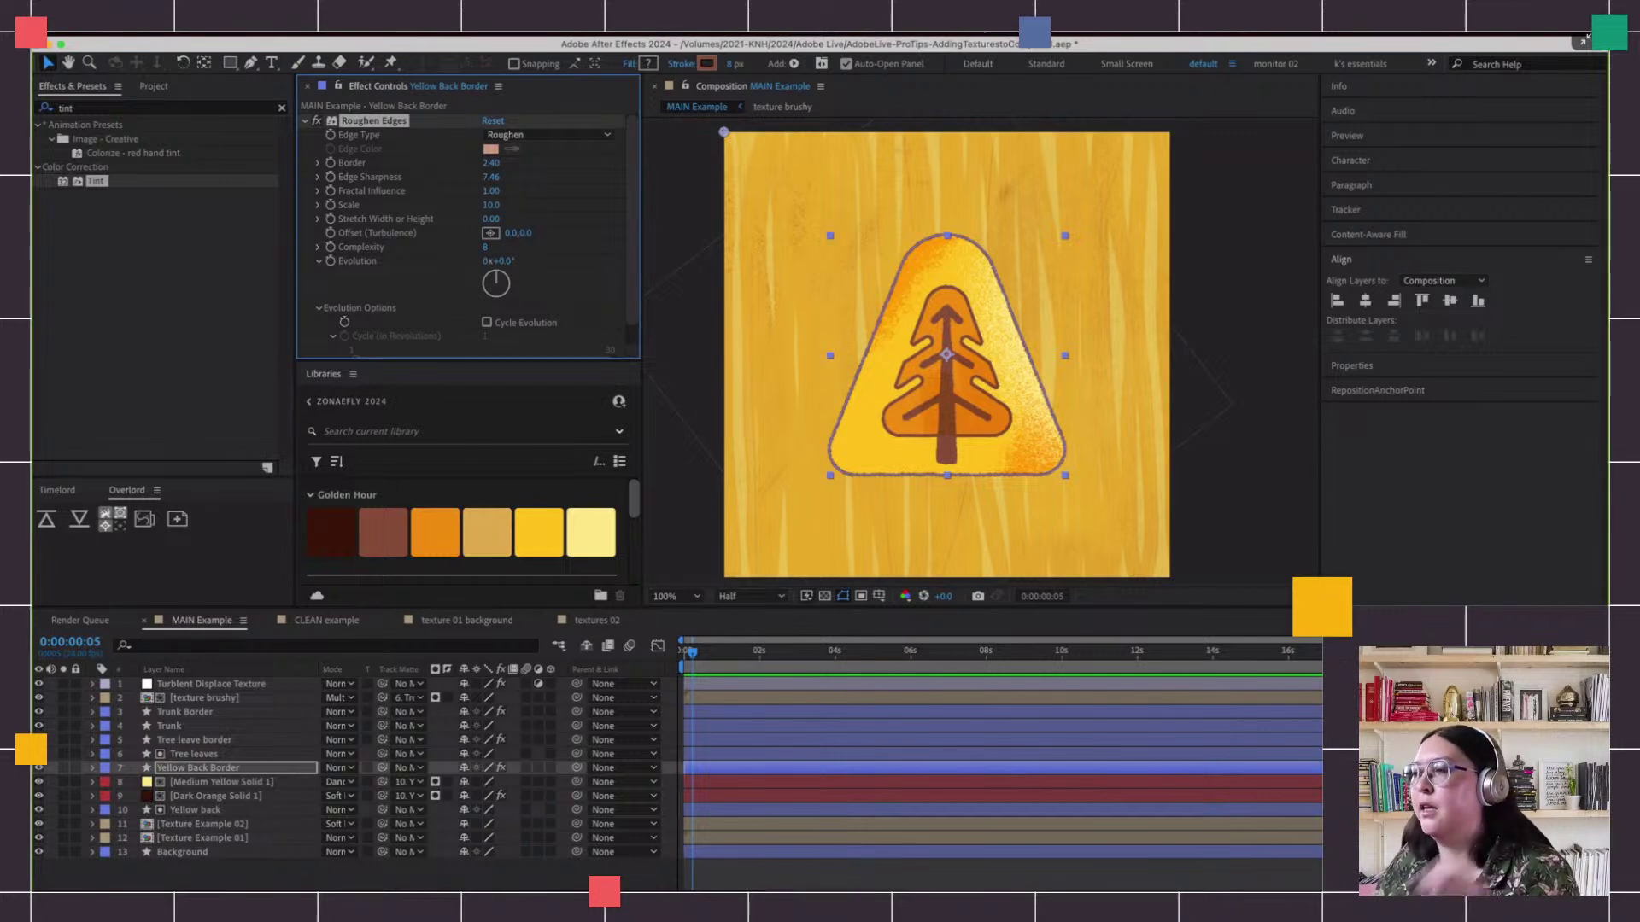
drag(726, 658, 692, 679)
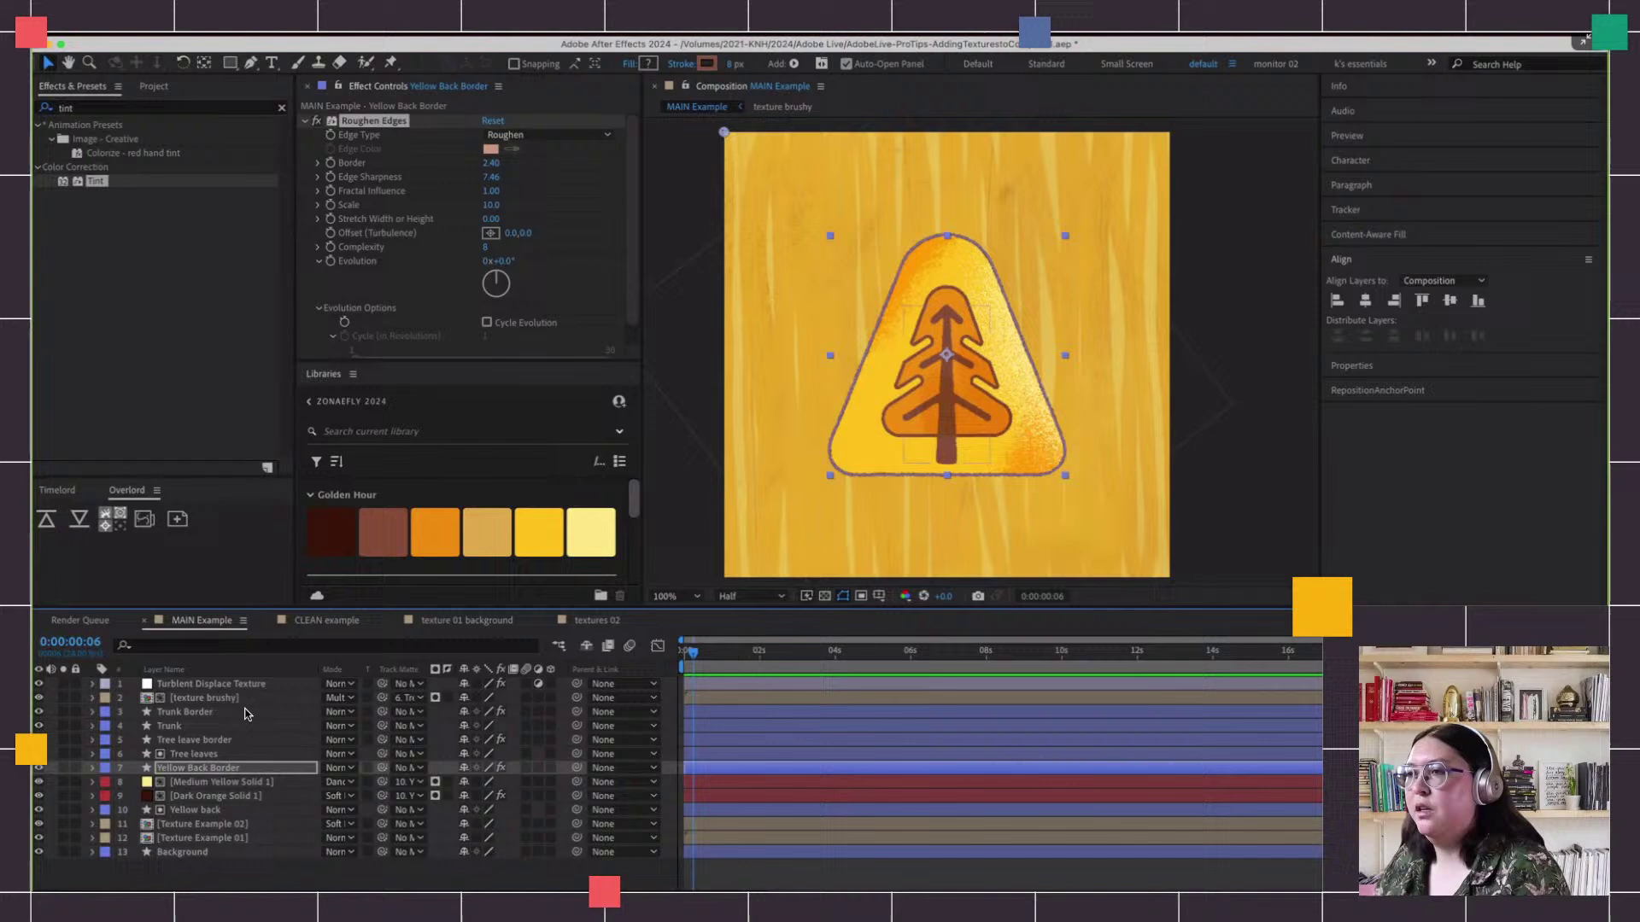
Return to the CLEAN example composition, solo Yellow Back Border to view it alone, and turn its solo off again
click(329, 620)
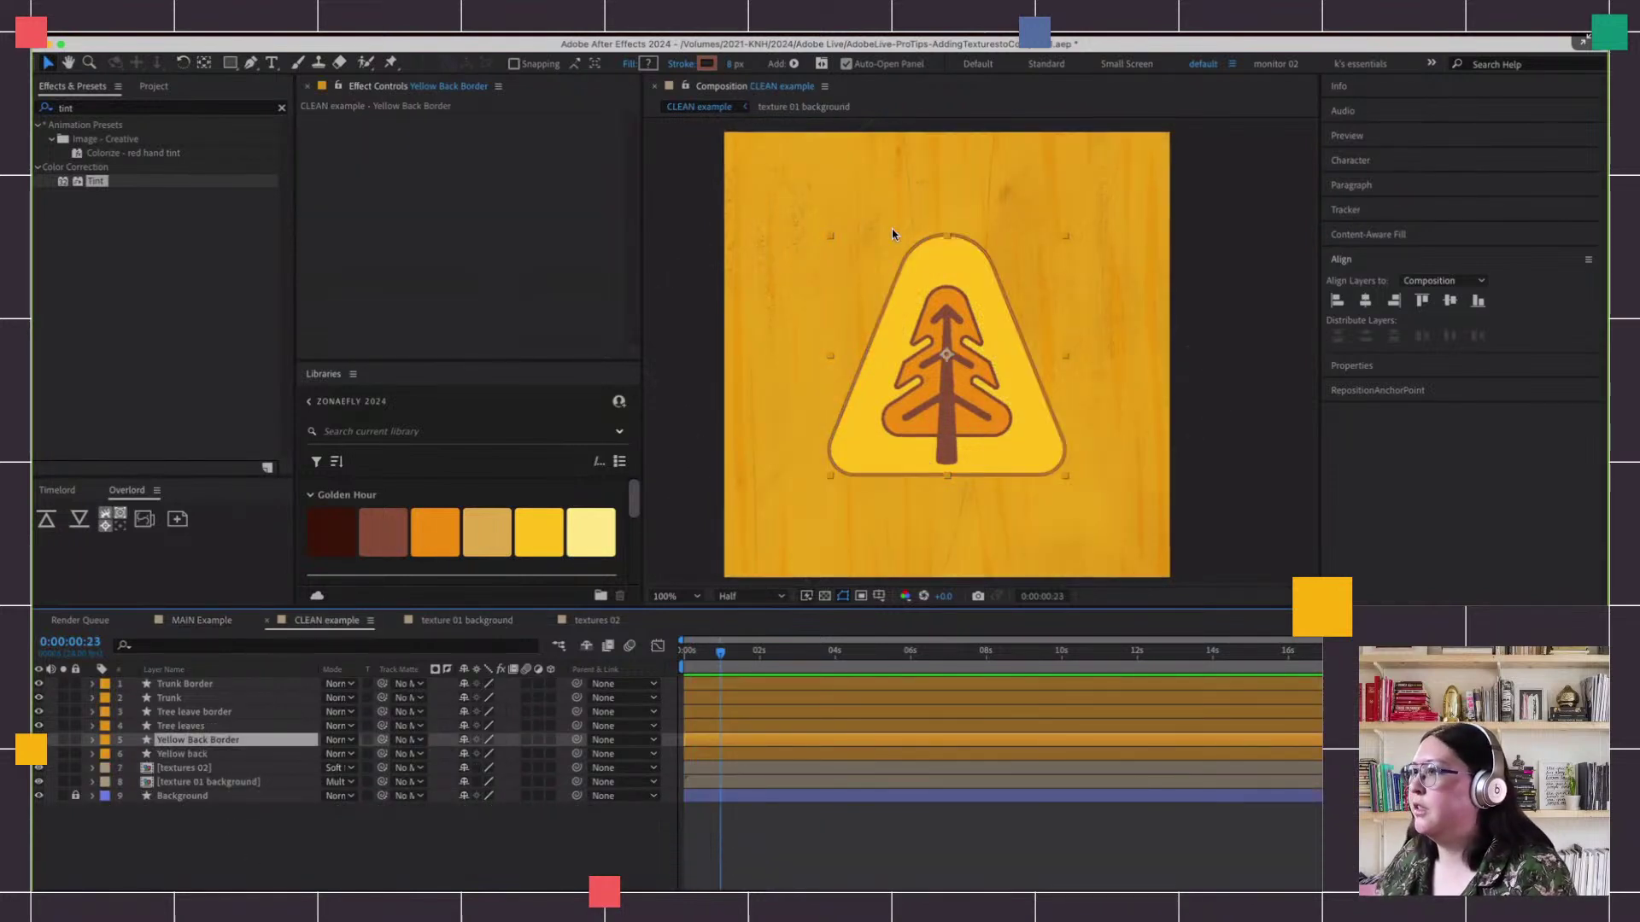
click(291, 889)
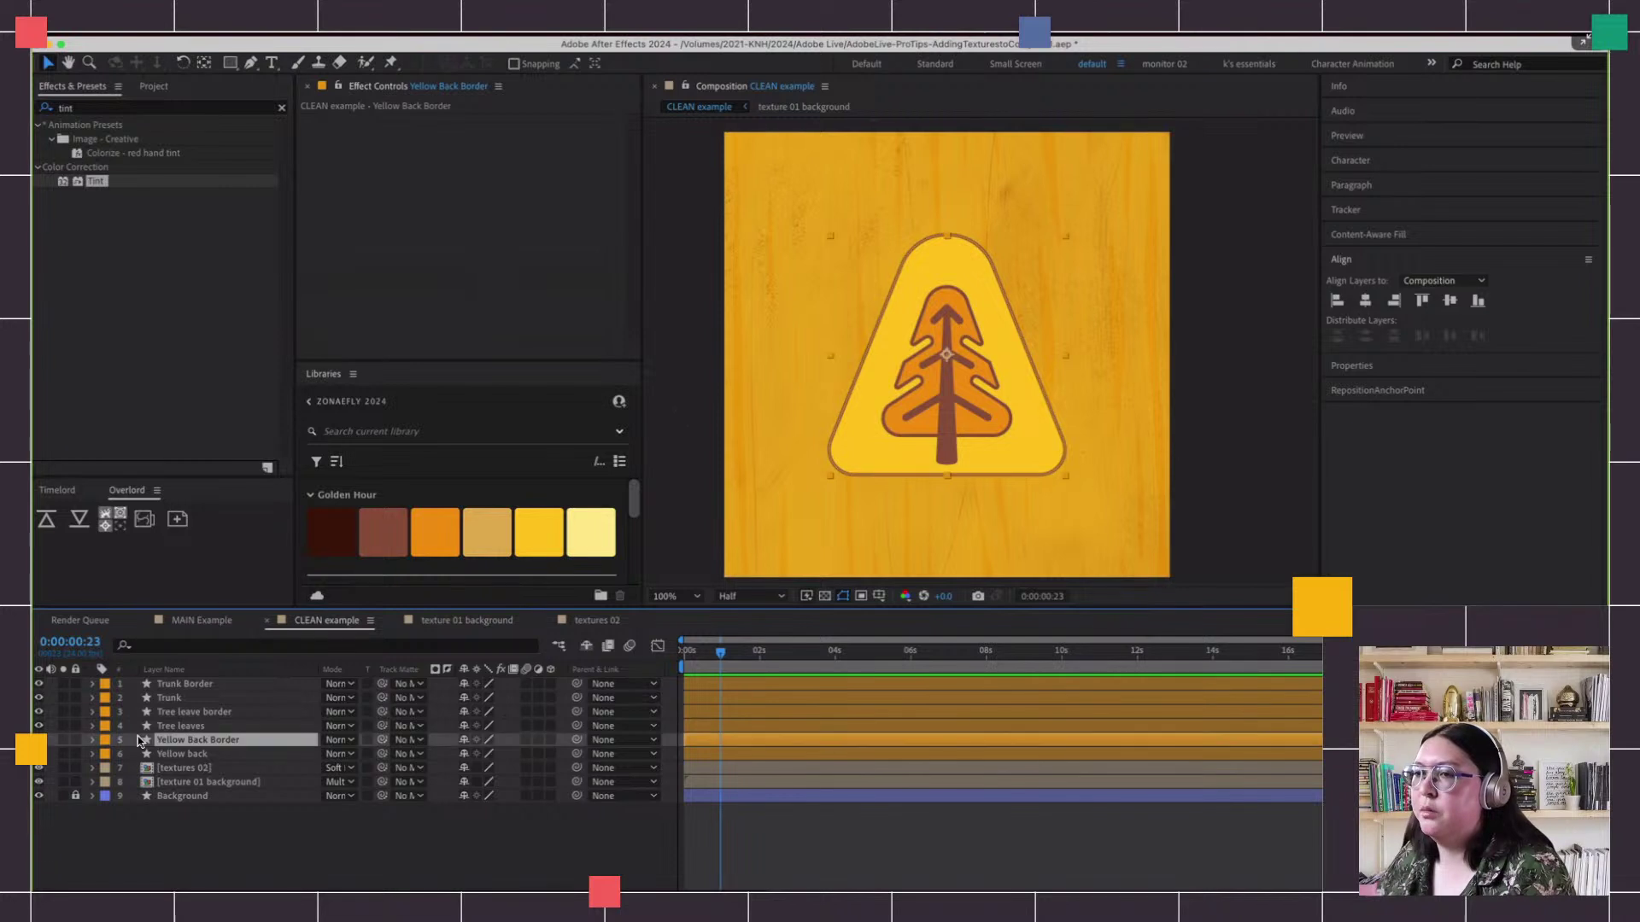
click(63, 744)
click(63, 741)
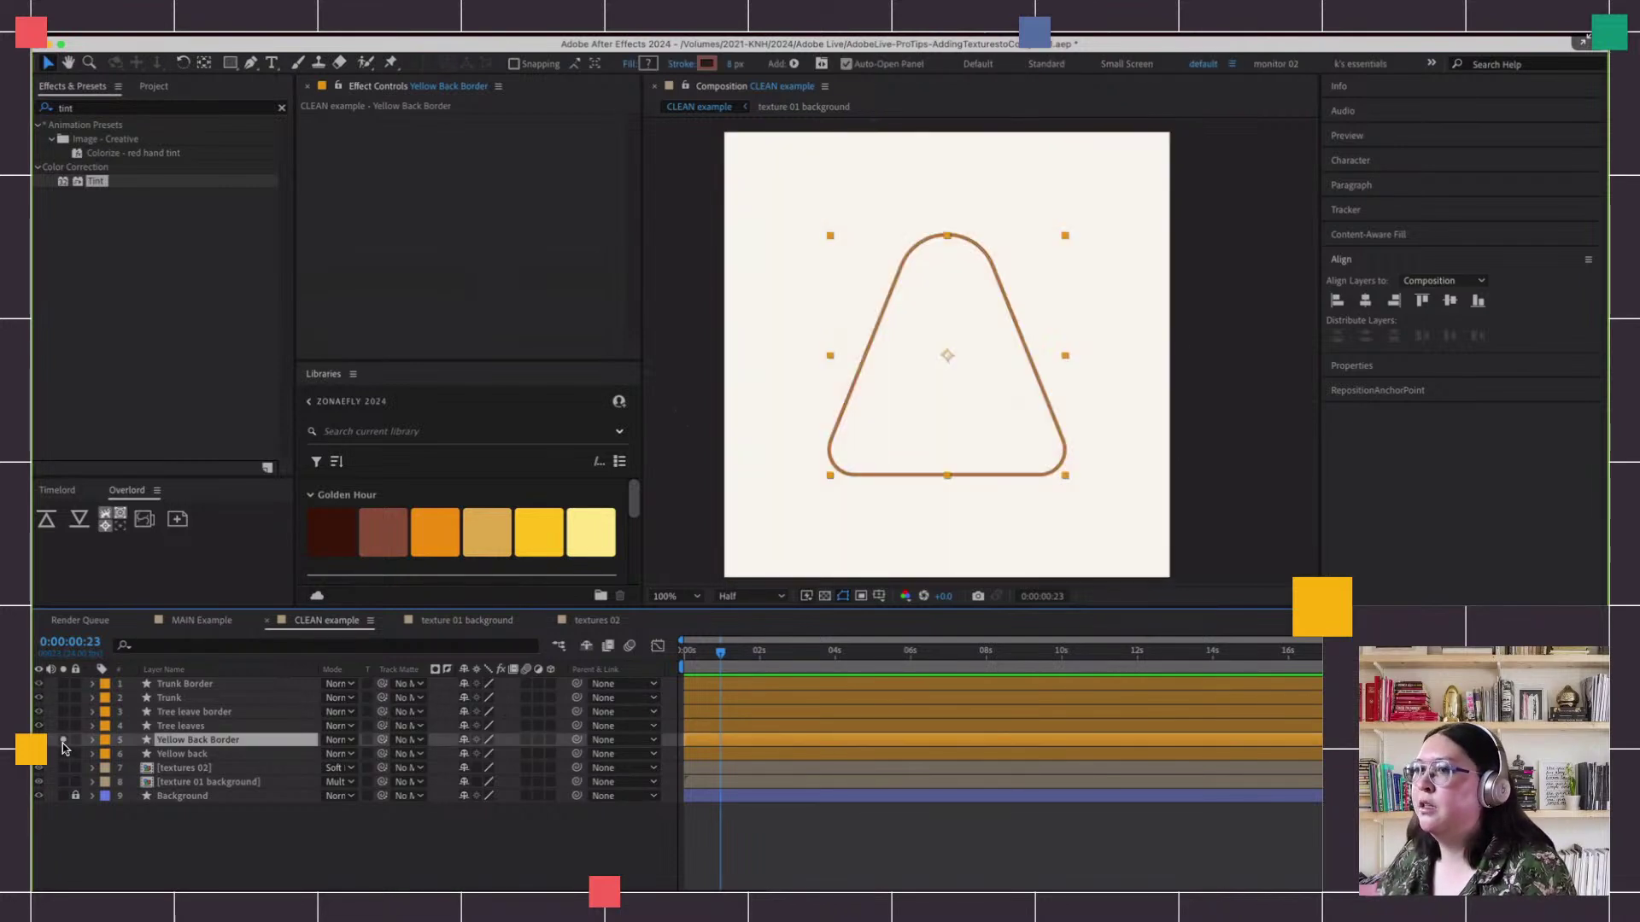
click(63, 741)
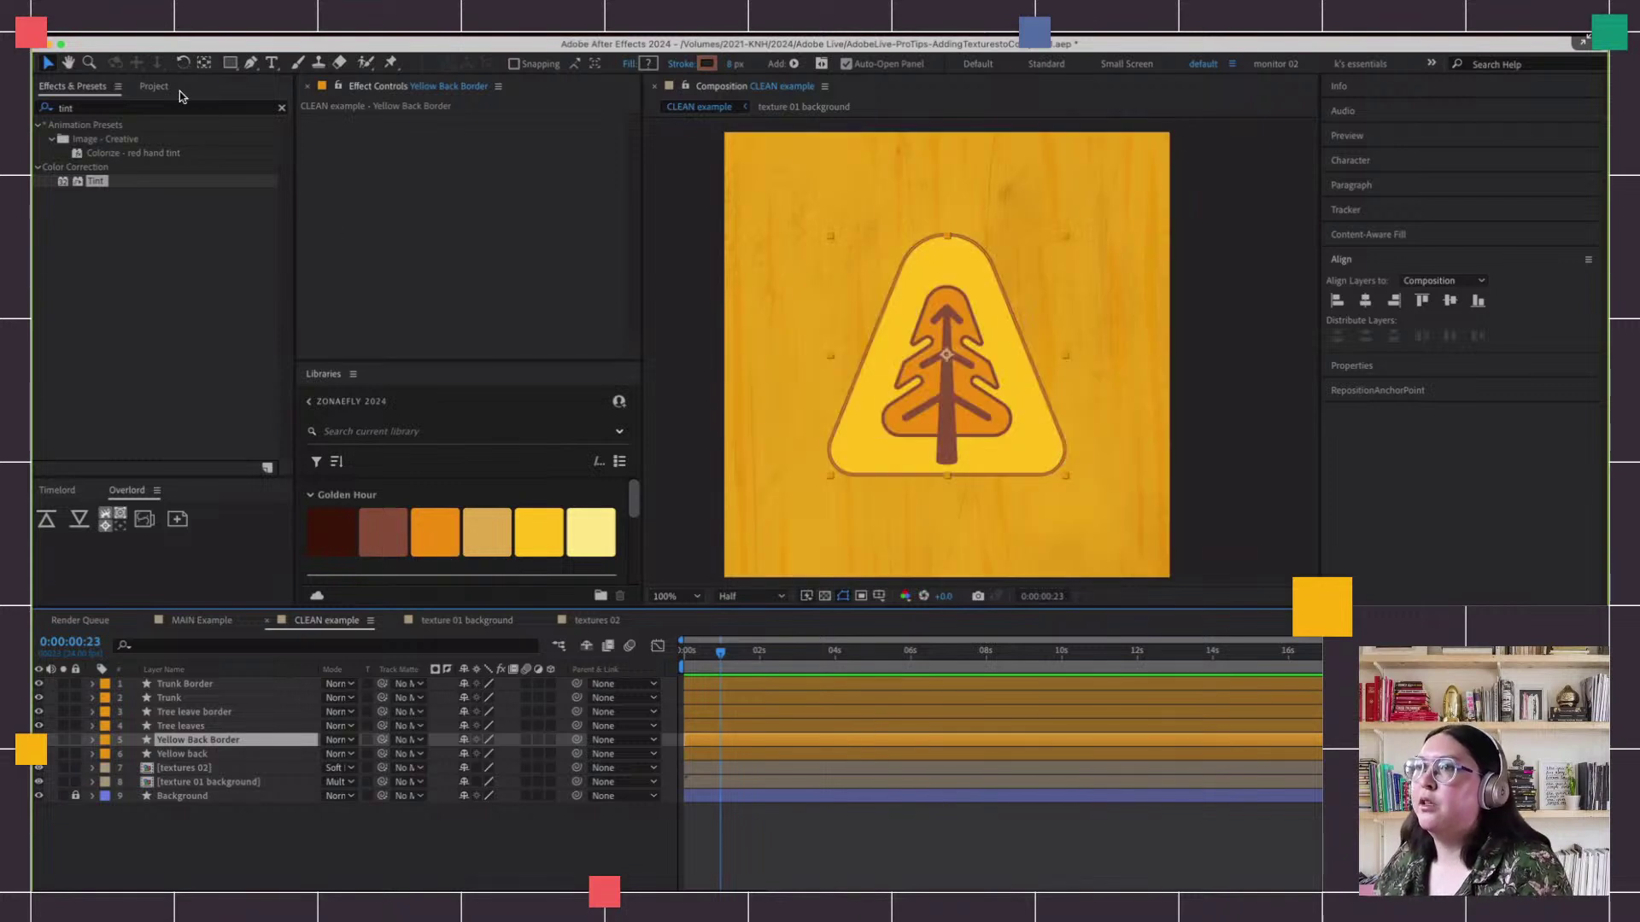
Search the effects for "rough" and apply Roughen Edges to the Yellow Back Border layer
click(77, 107)
key(BackSpace)
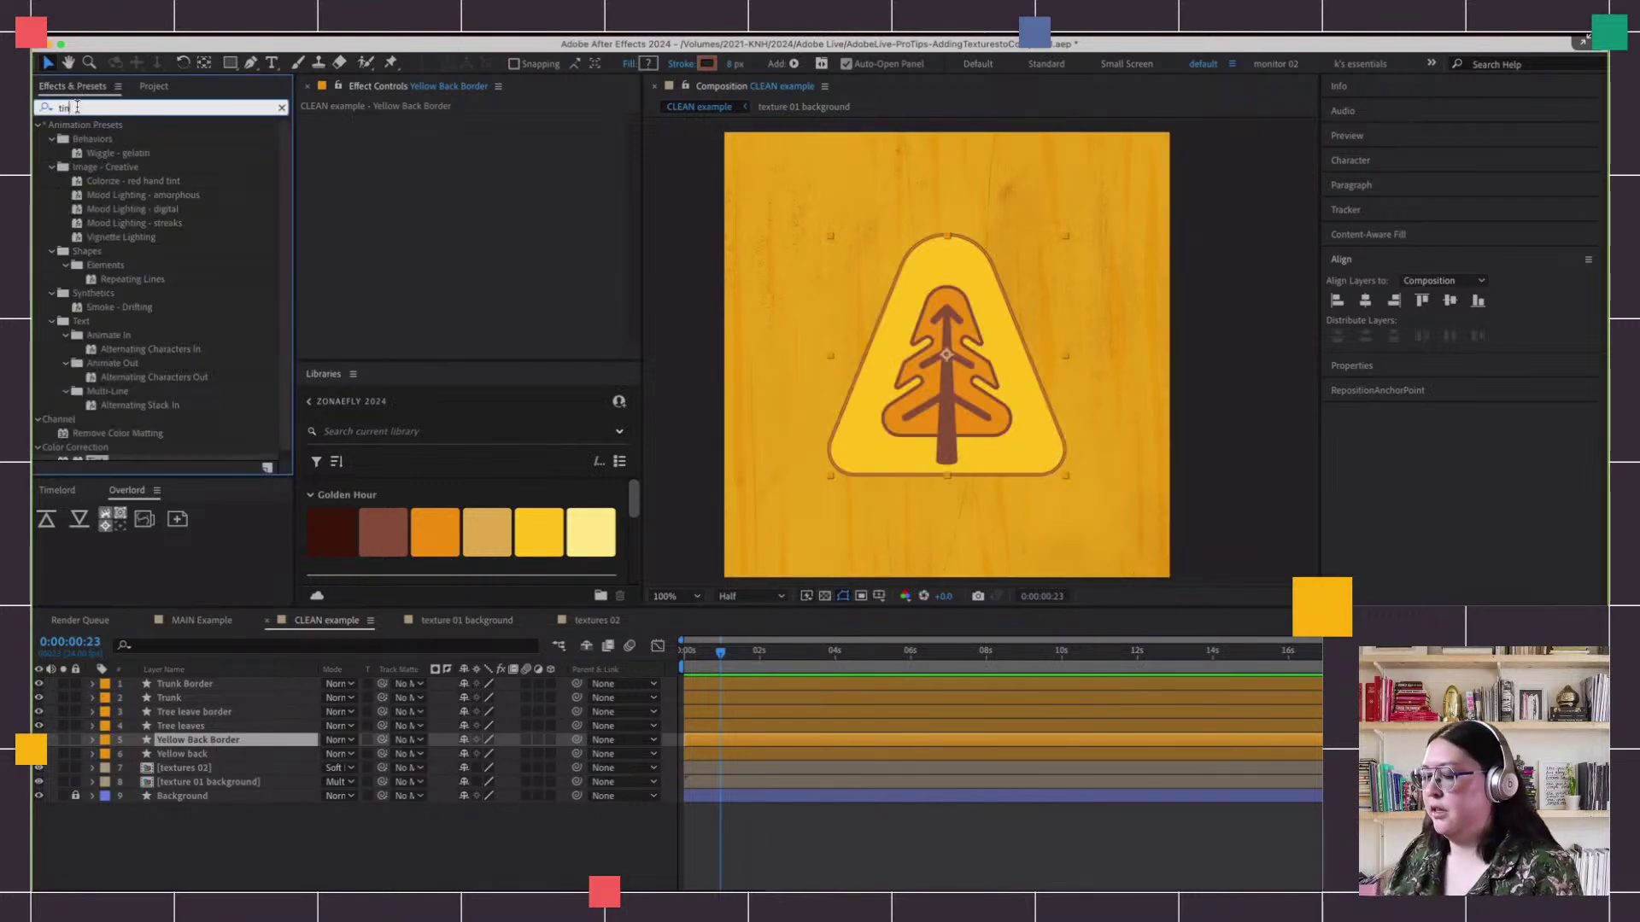
text(rough)
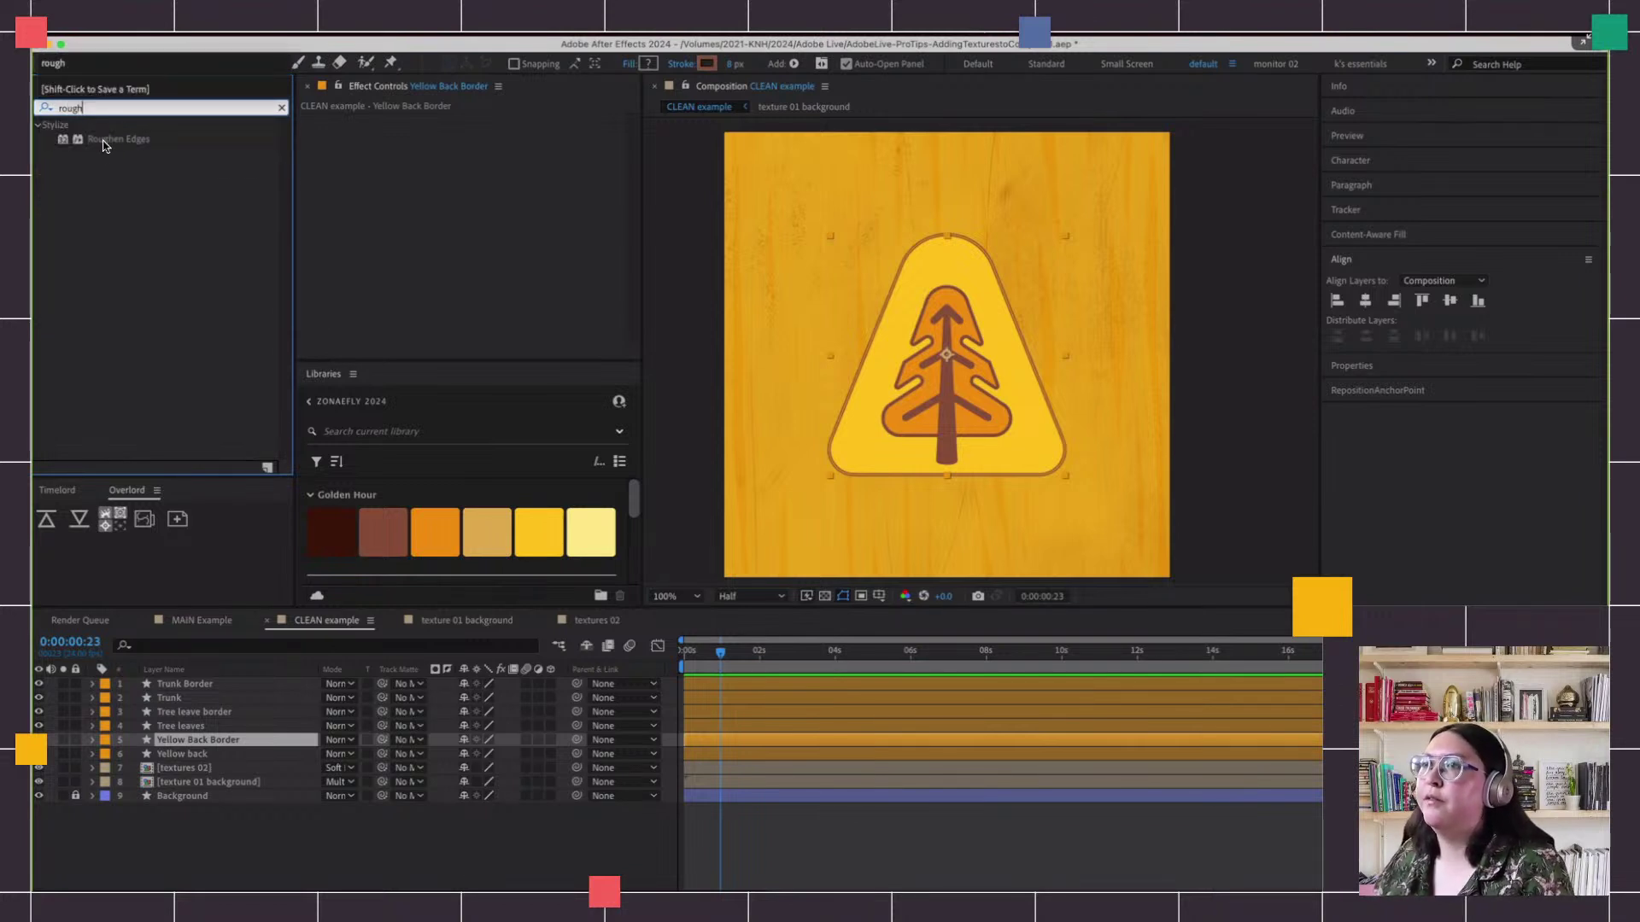
drag(115, 138, 503, 273)
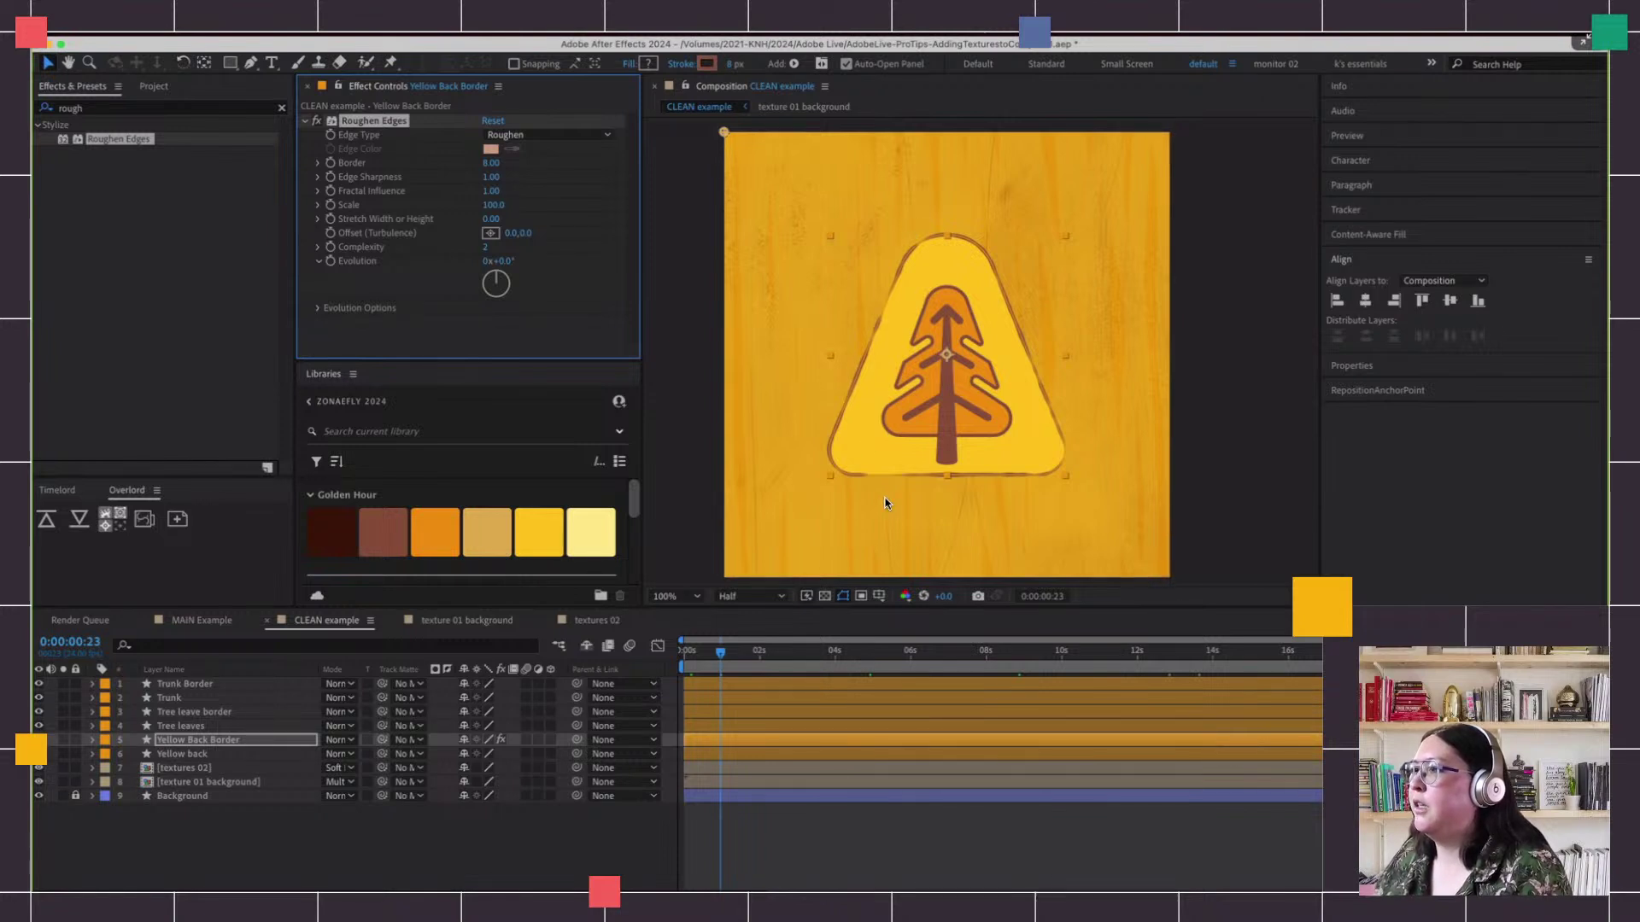
Set the Roughen Edges Border on Yellow Back Border to 5 while inspecting the outline up close
key(period)
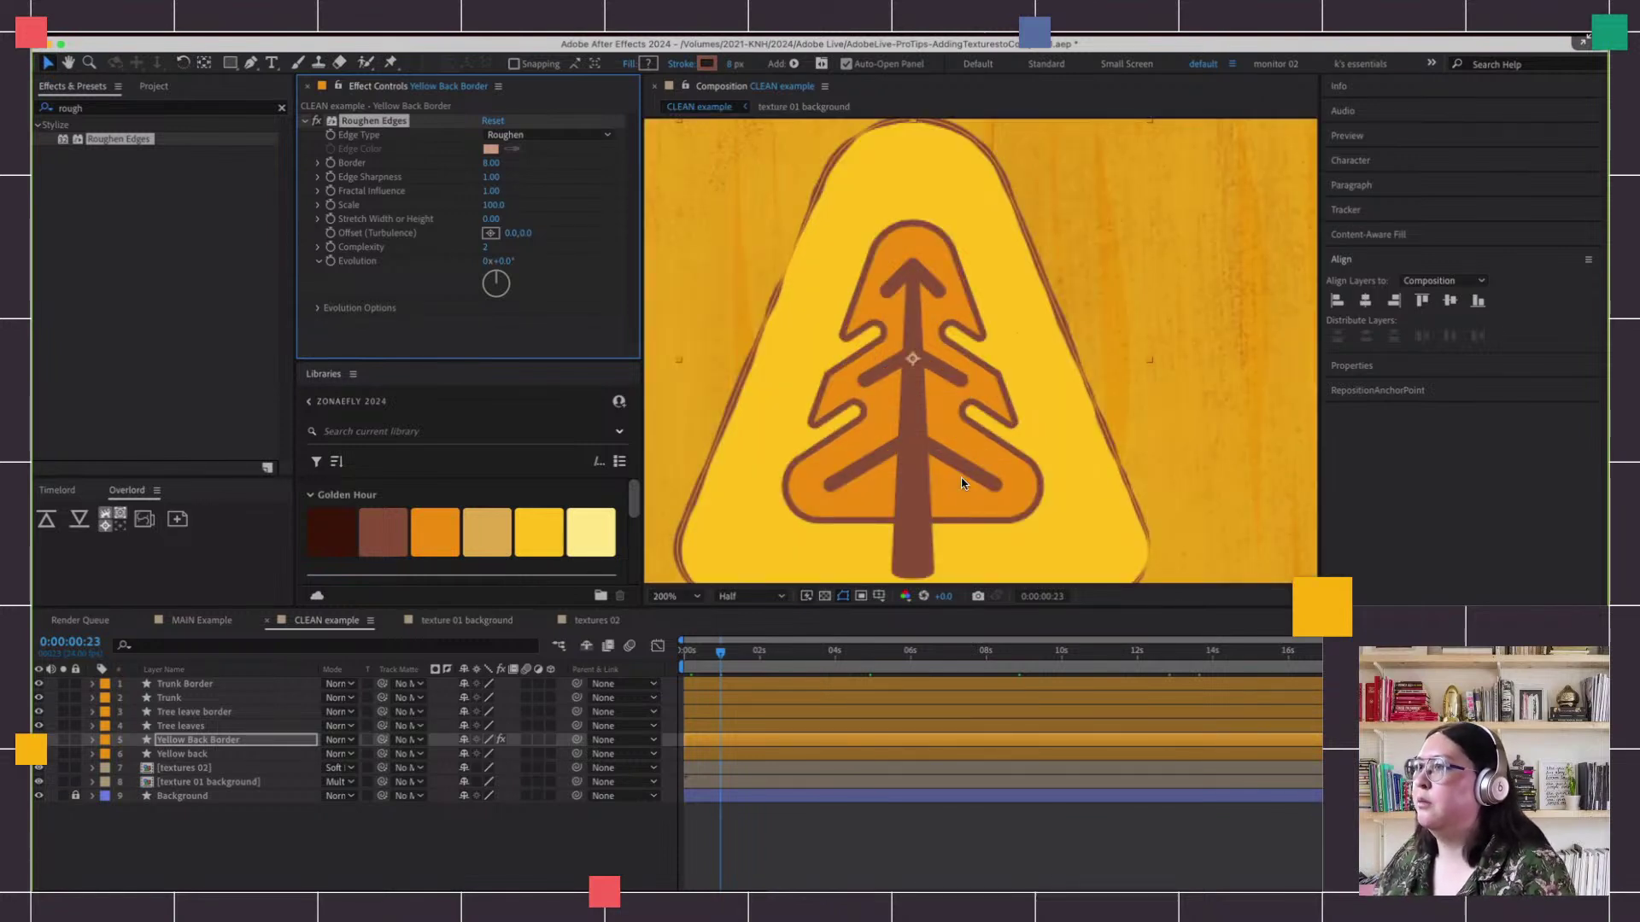
drag(971, 469, 794, 493)
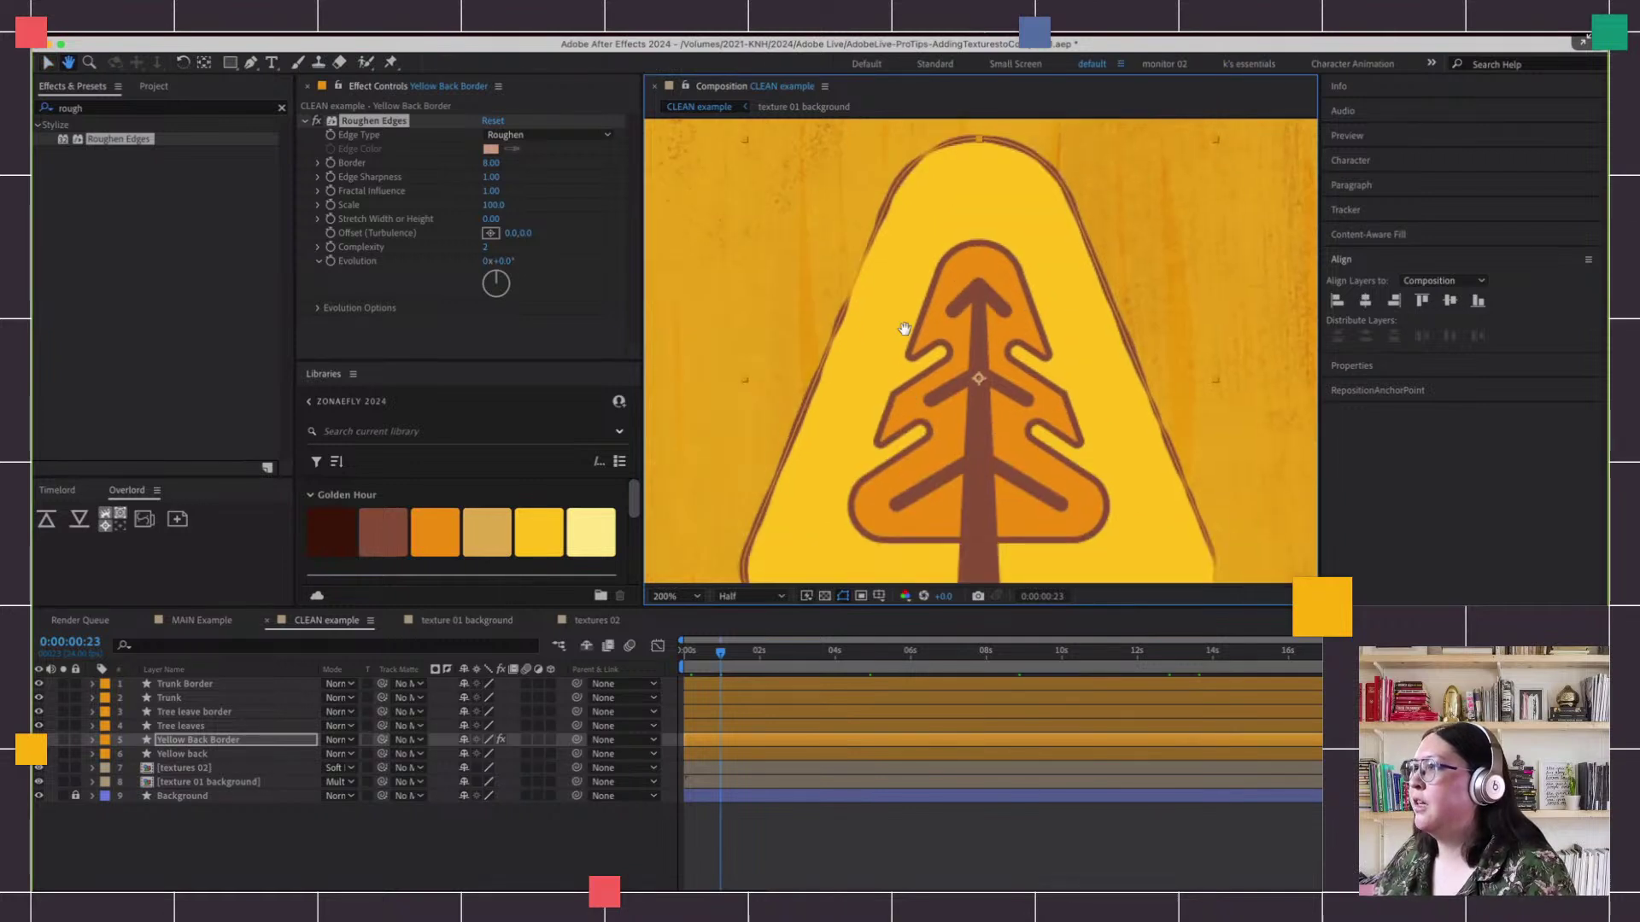
click(489, 163)
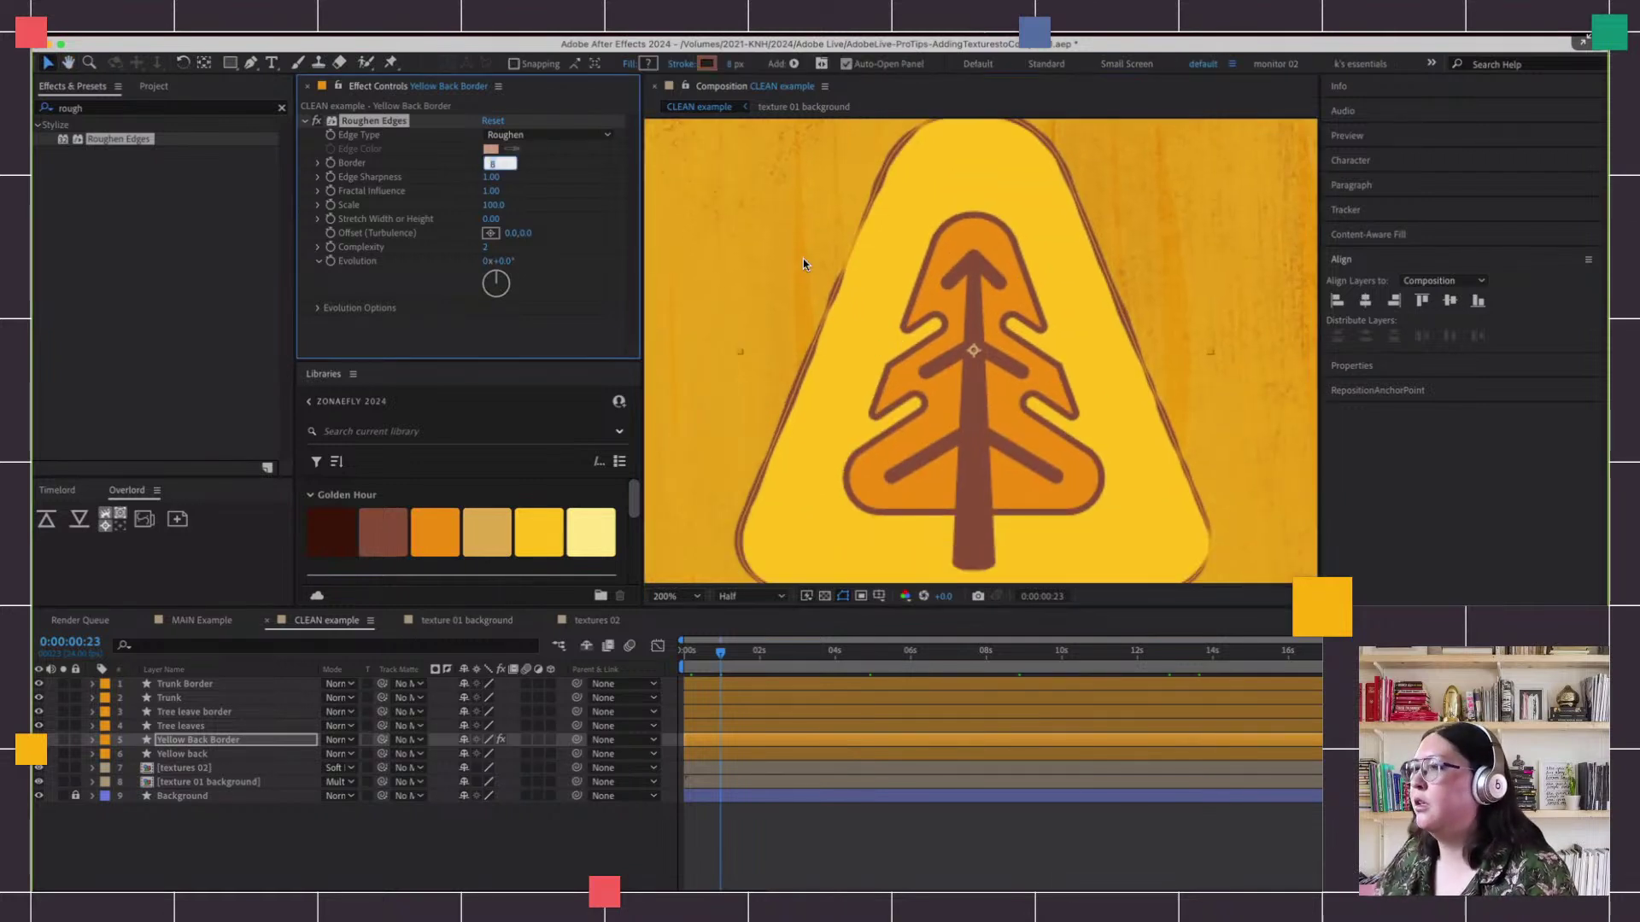
text(5)
click(191, 848)
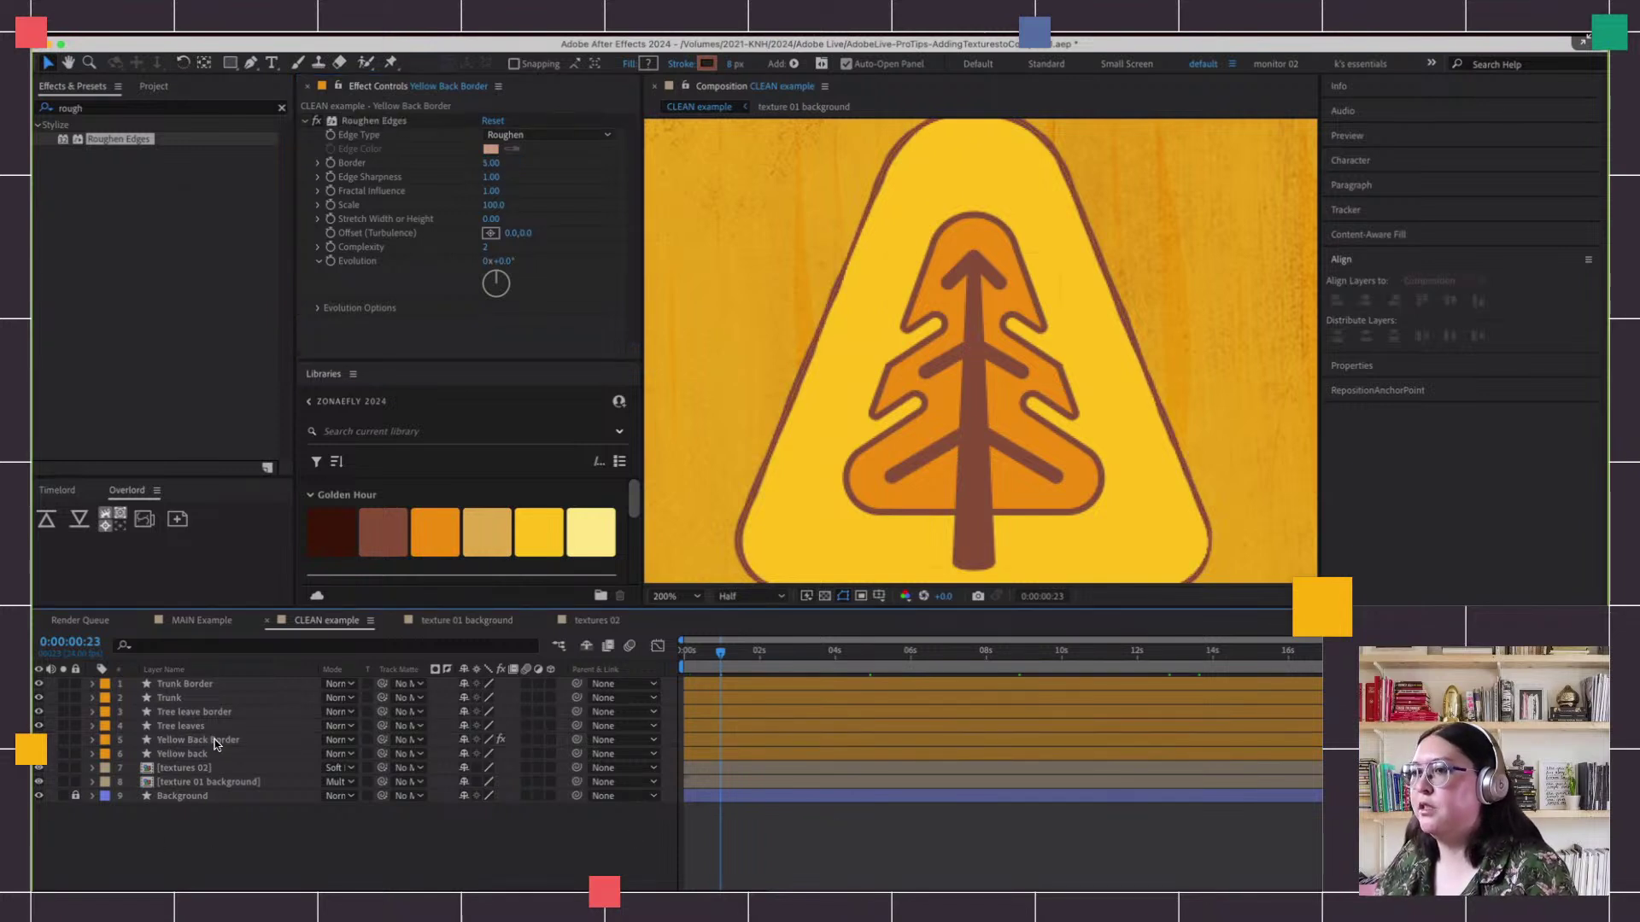
Try a 29 px stroke on Yellow Back Border with the Roughen Edges Border at 8.70
click(242, 740)
mouse_move(730, 69)
mouse_down()
mouse_move(781, 67)
mouse_move(757, 65)
mouse_up()
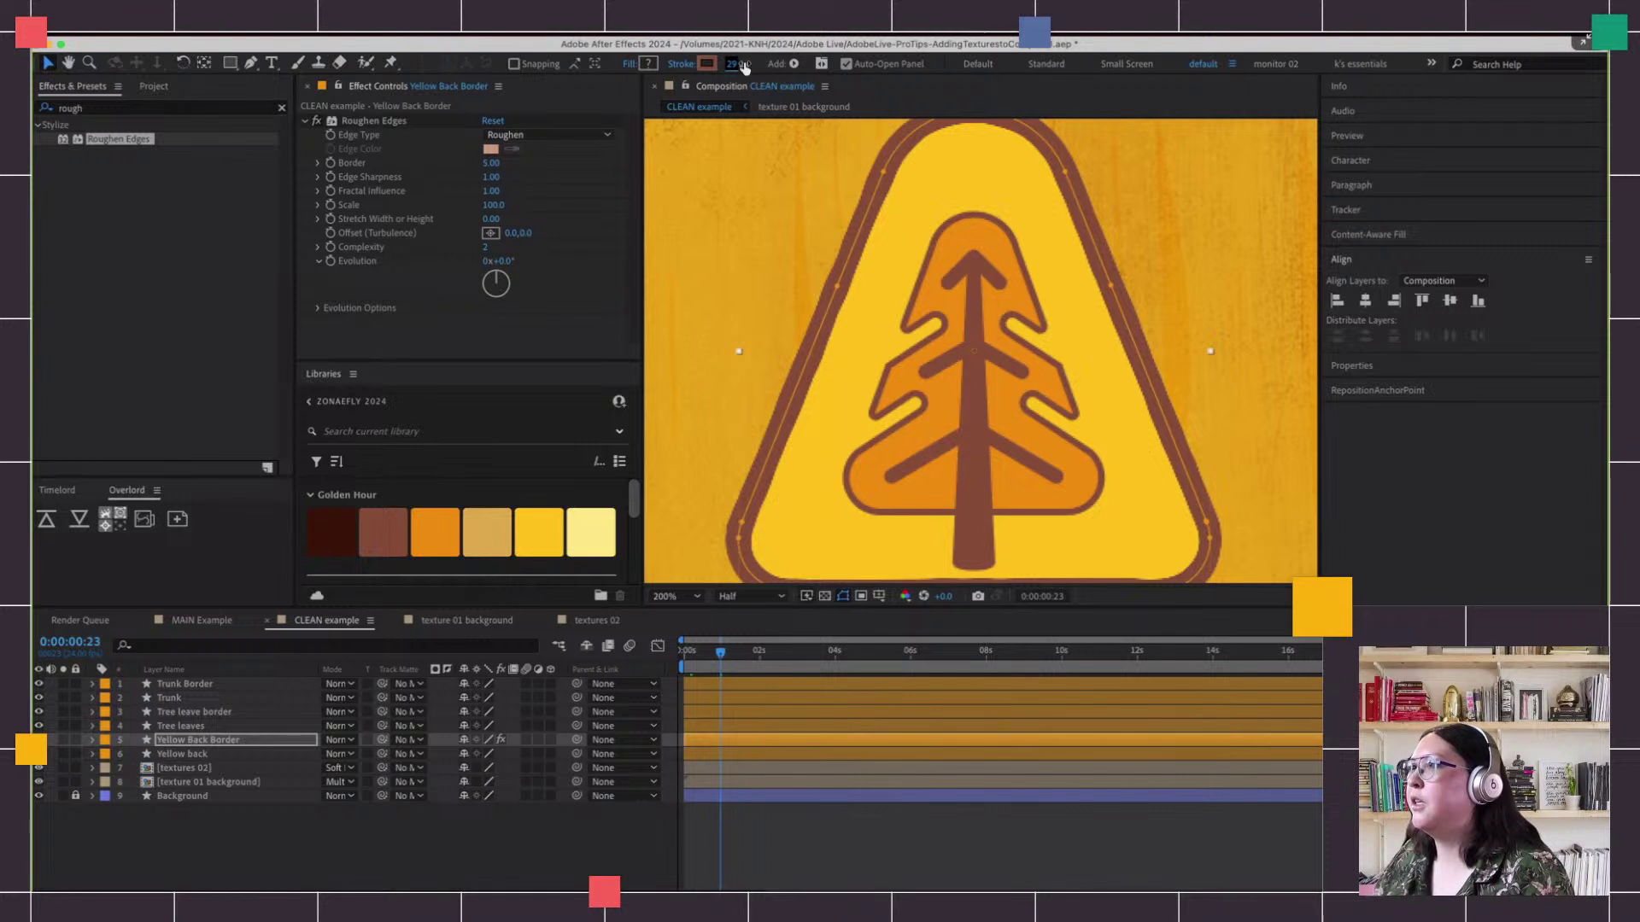
click(739, 65)
mouse_move(500, 163)
mouse_down()
mouse_move(560, 173)
mouse_move(545, 173)
mouse_up()
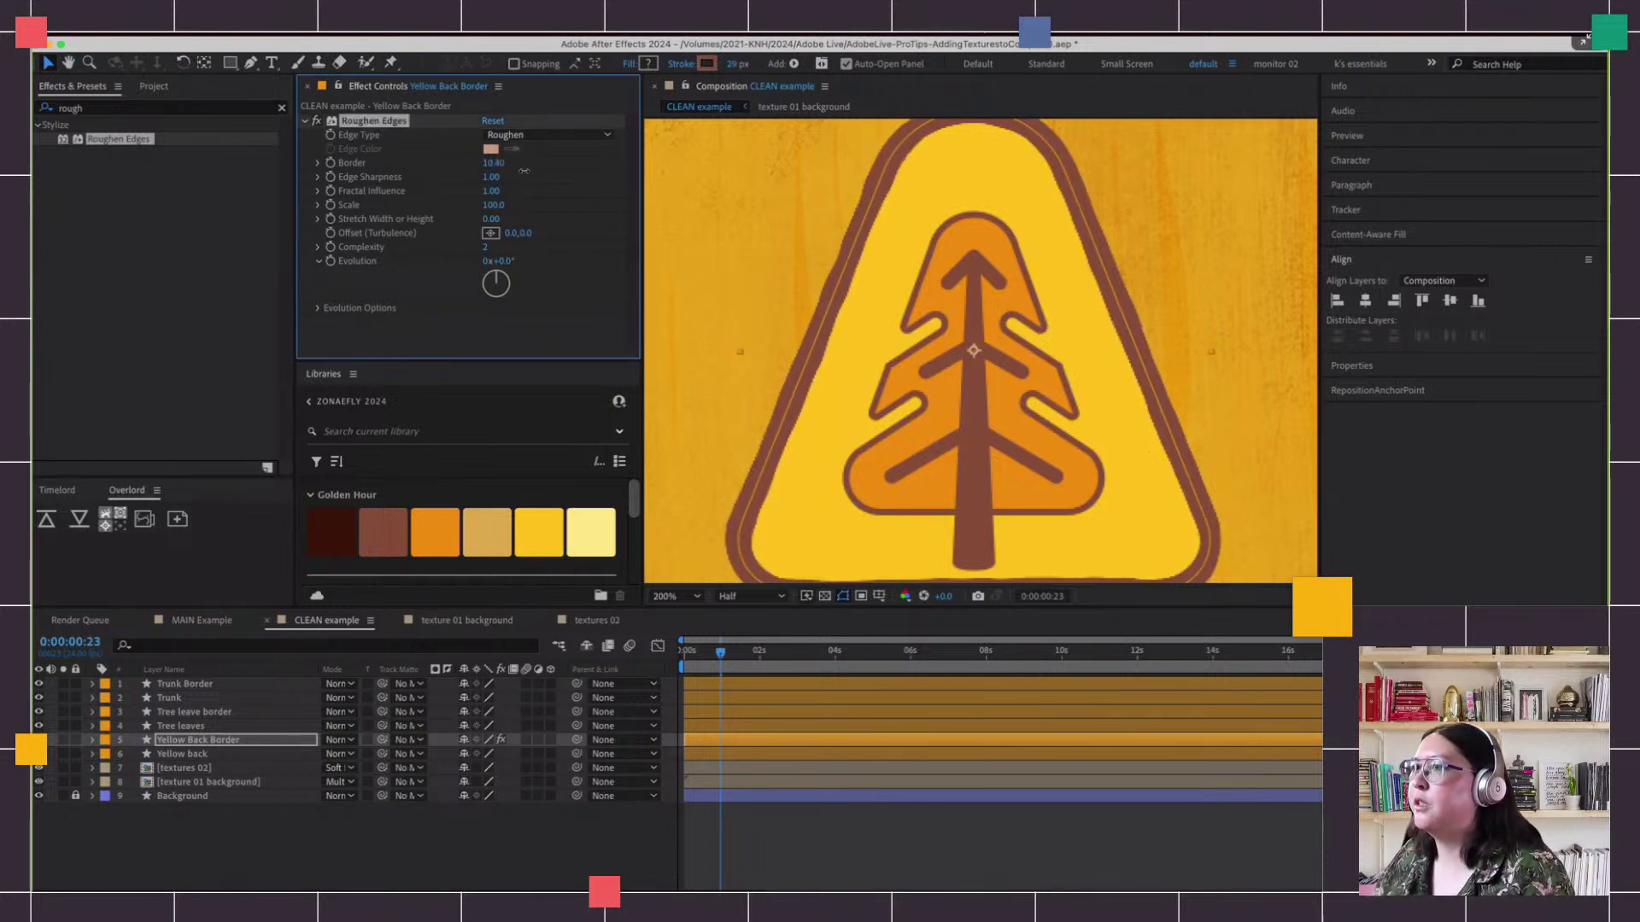
Set the Yellow Back Border stroke to 8 px, with the Roughen Edges Border at 5 and Complexity at 10
click(740, 65)
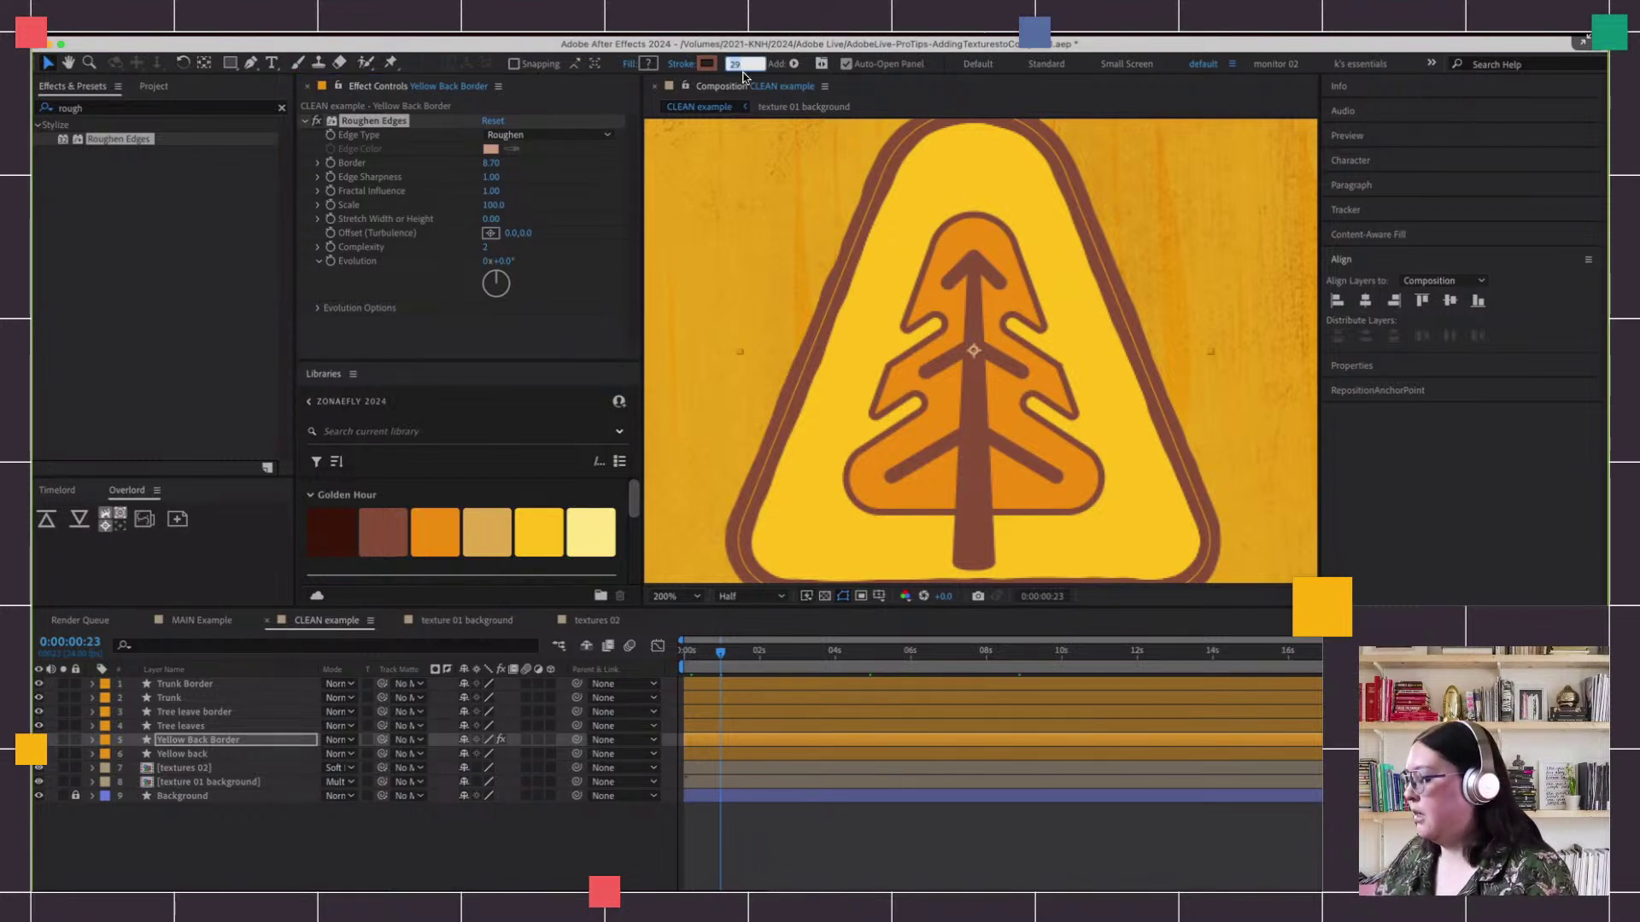
key(Return)
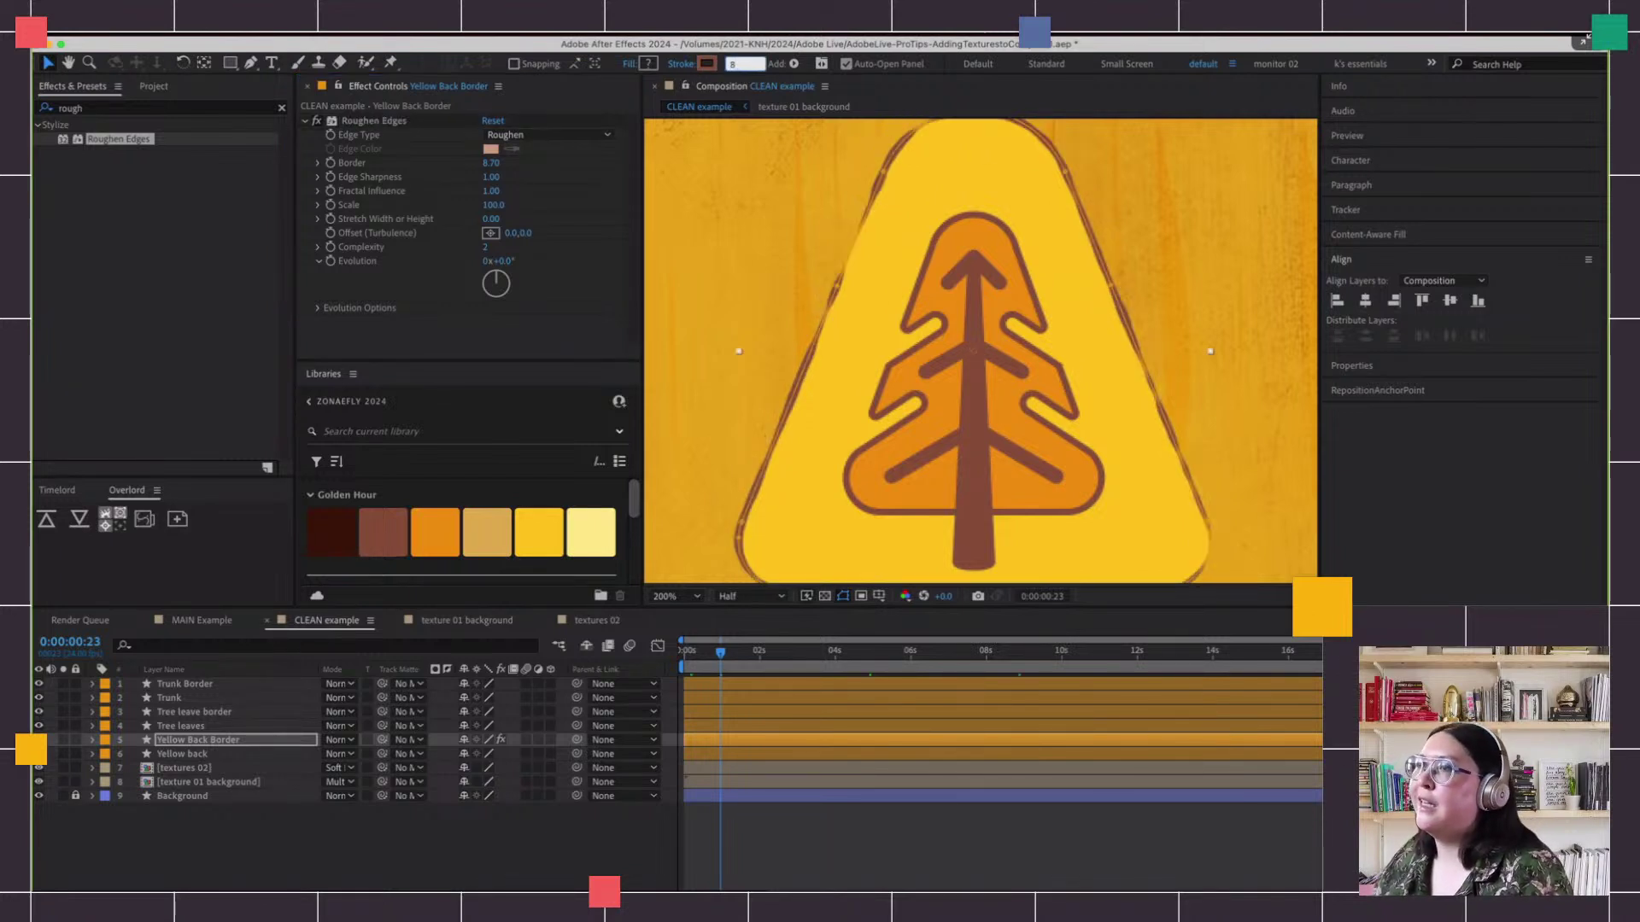
click(492, 163)
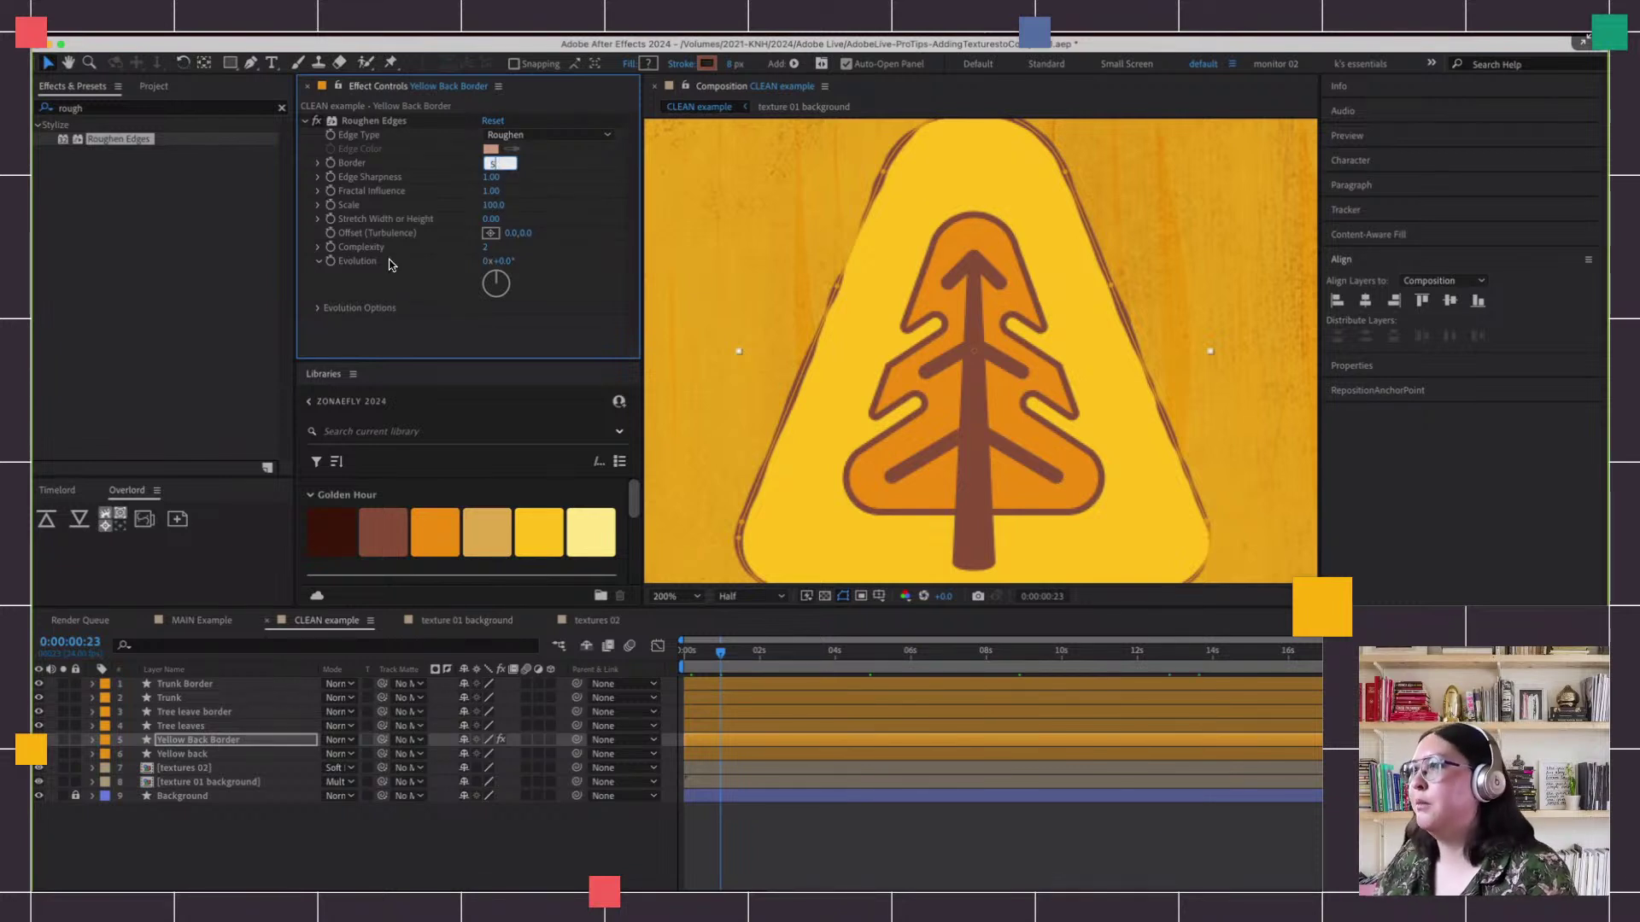
text(5)
key(Return)
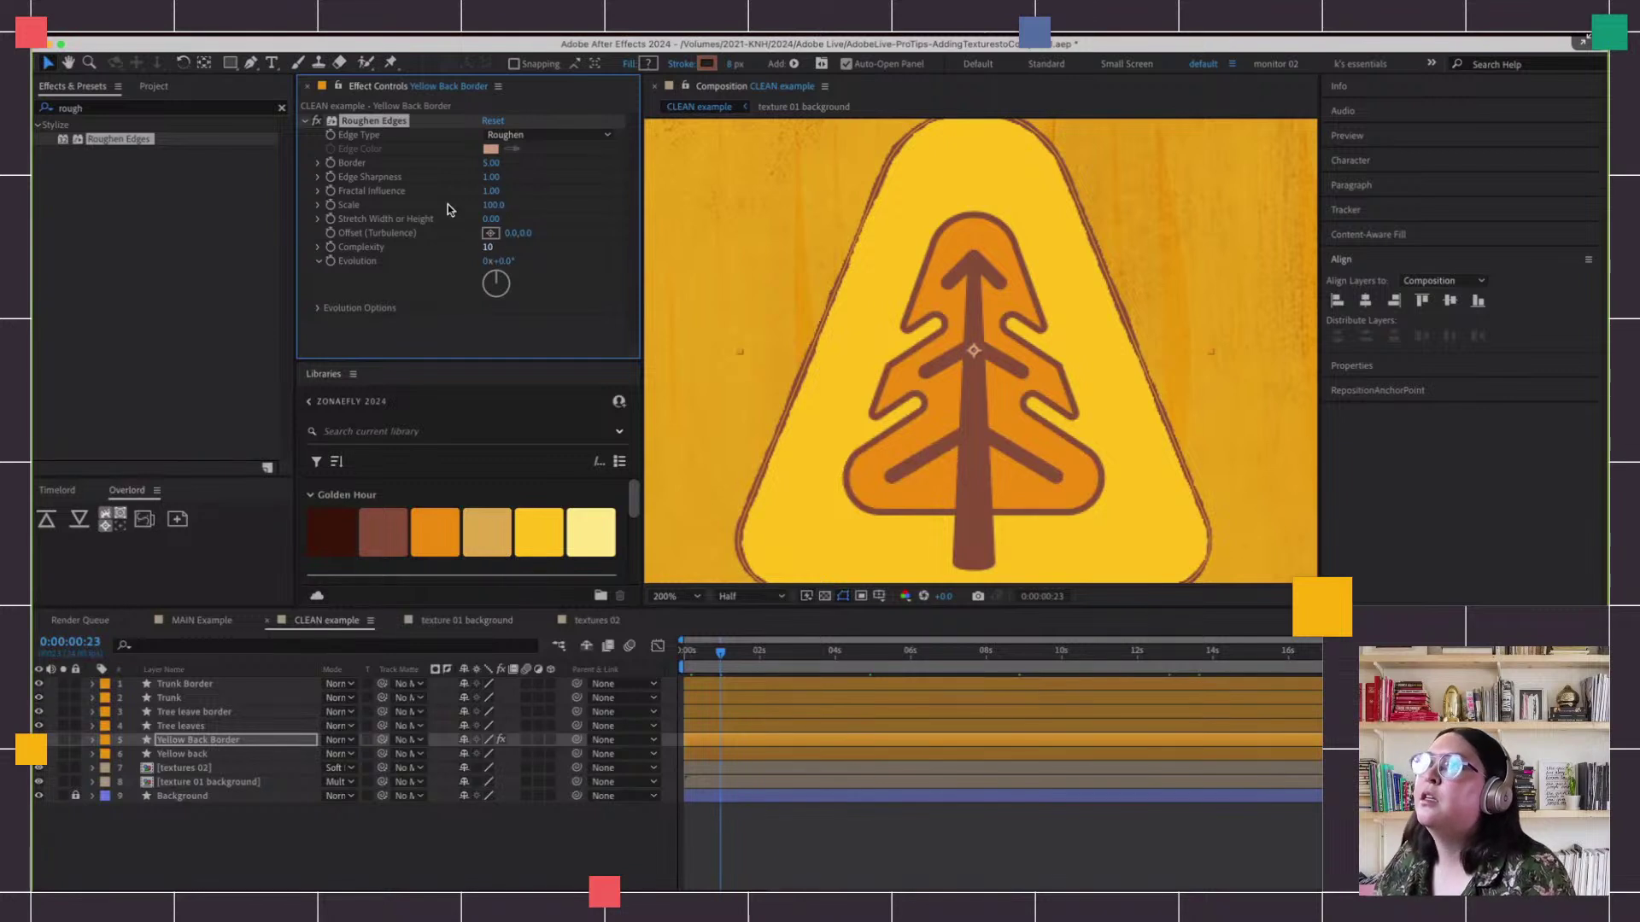
Set the Roughen Edges Scale to 10 and Edge Sharpness to 10, and inspect the outline up to 0:00:04:08
drag(506, 210, 395, 219)
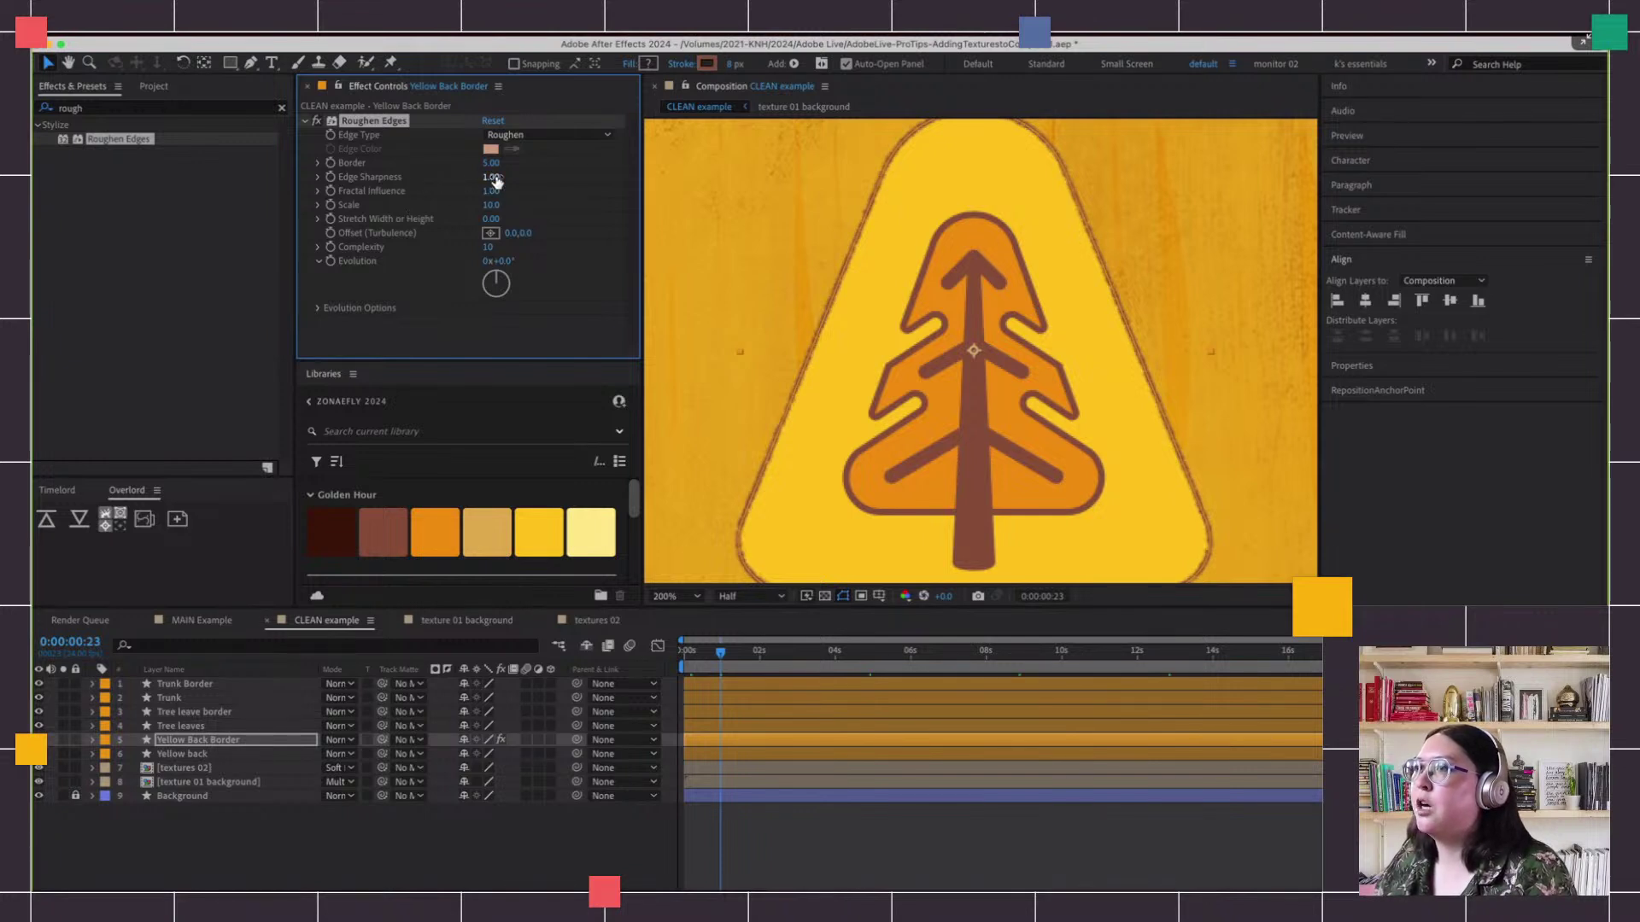
click(991, 834)
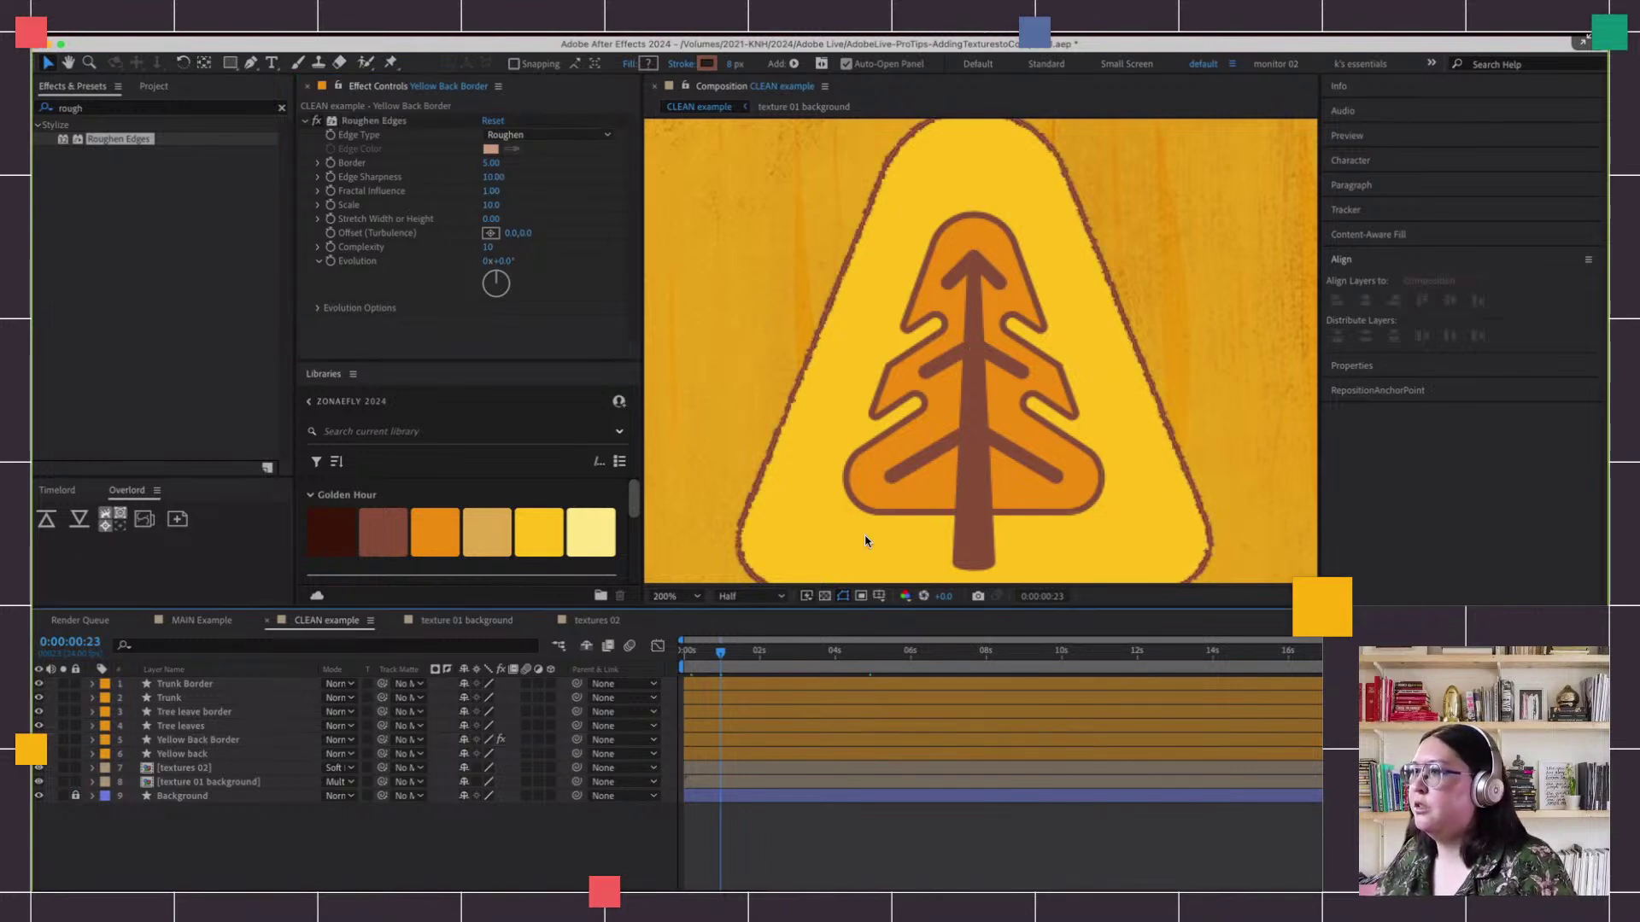
key(h)
drag(798, 439, 784, 375)
drag(758, 484, 833, 437)
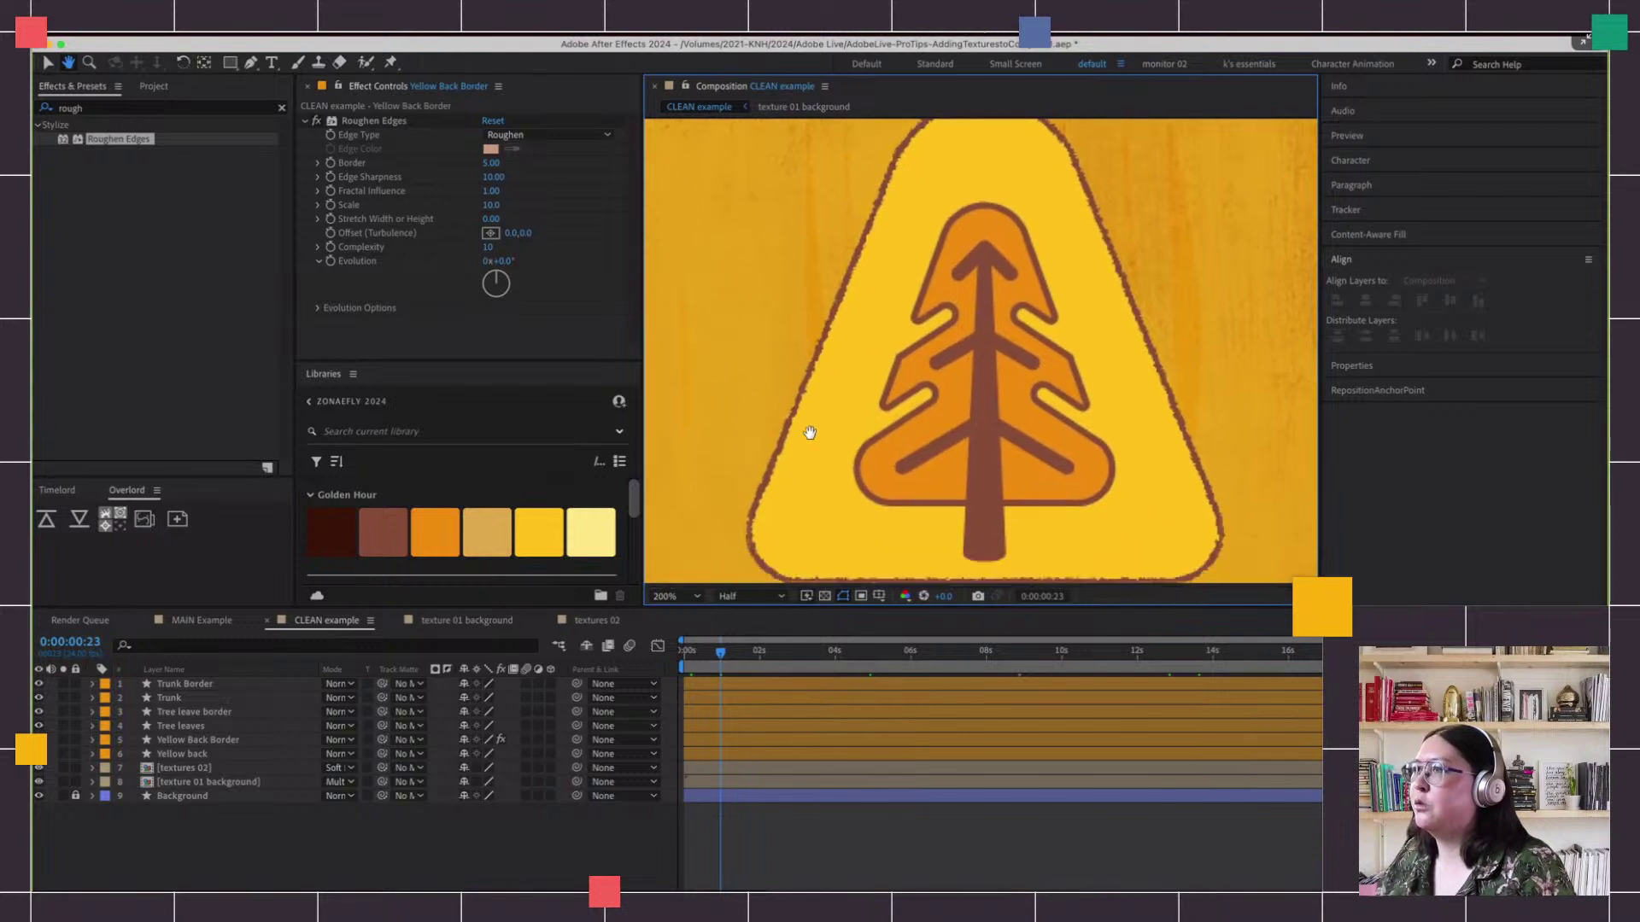
drag(1015, 350, 983, 333)
drag(735, 654, 844, 680)
Give the Random Seed of Yellow Back Border's Roughen Edges the expression posterizeTime(6); followed by random(30)
click(340, 315)
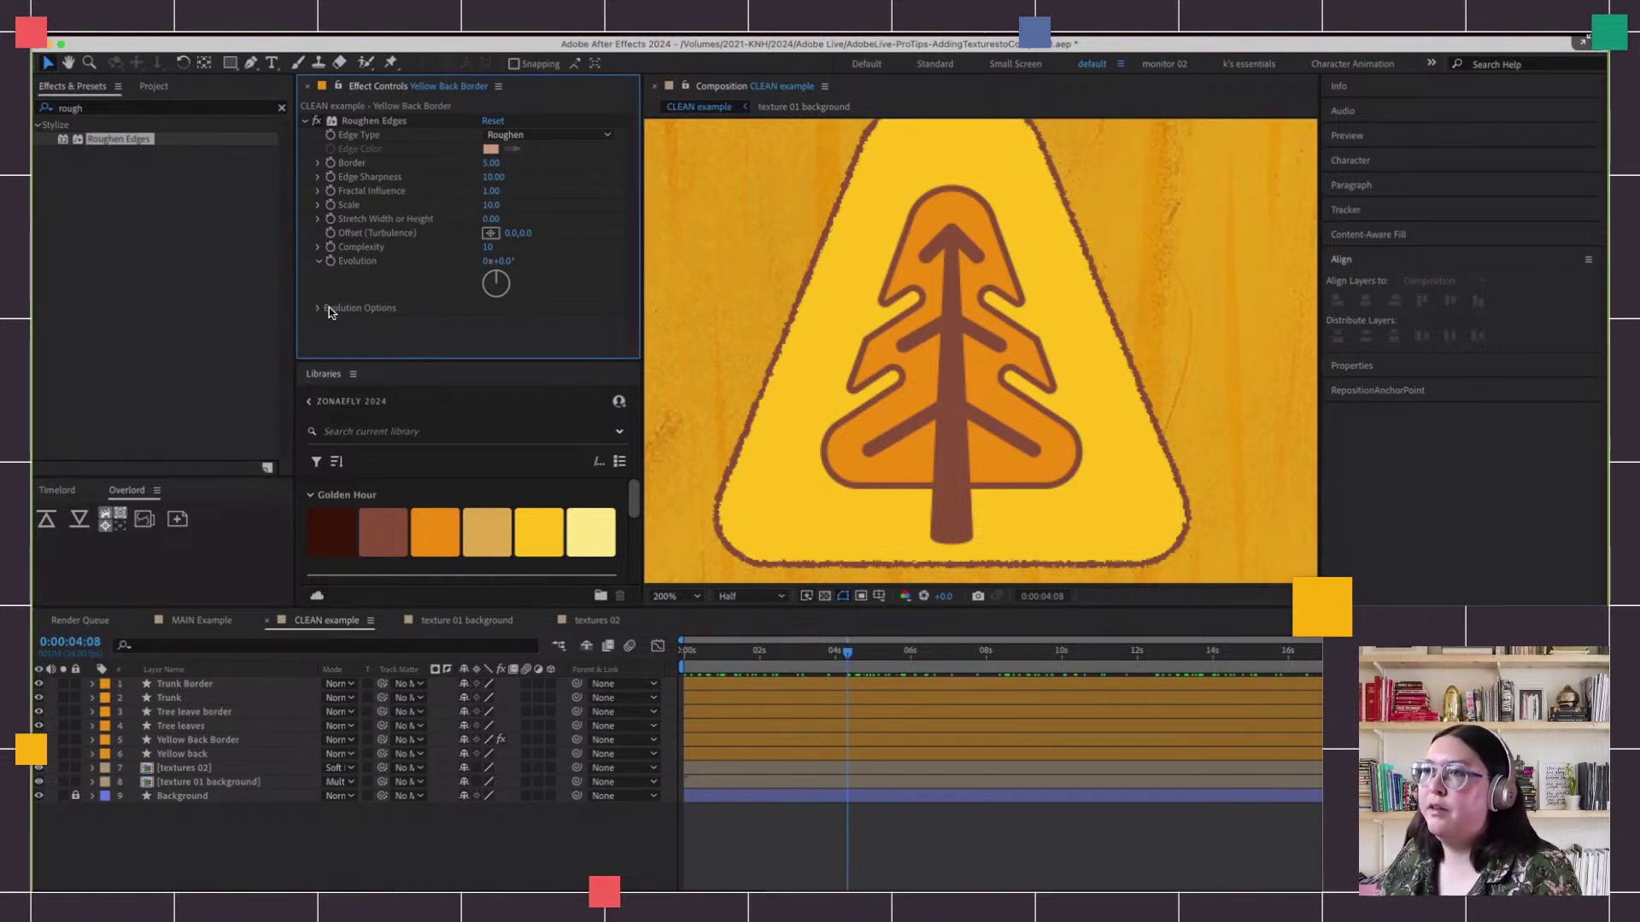
click(329, 309)
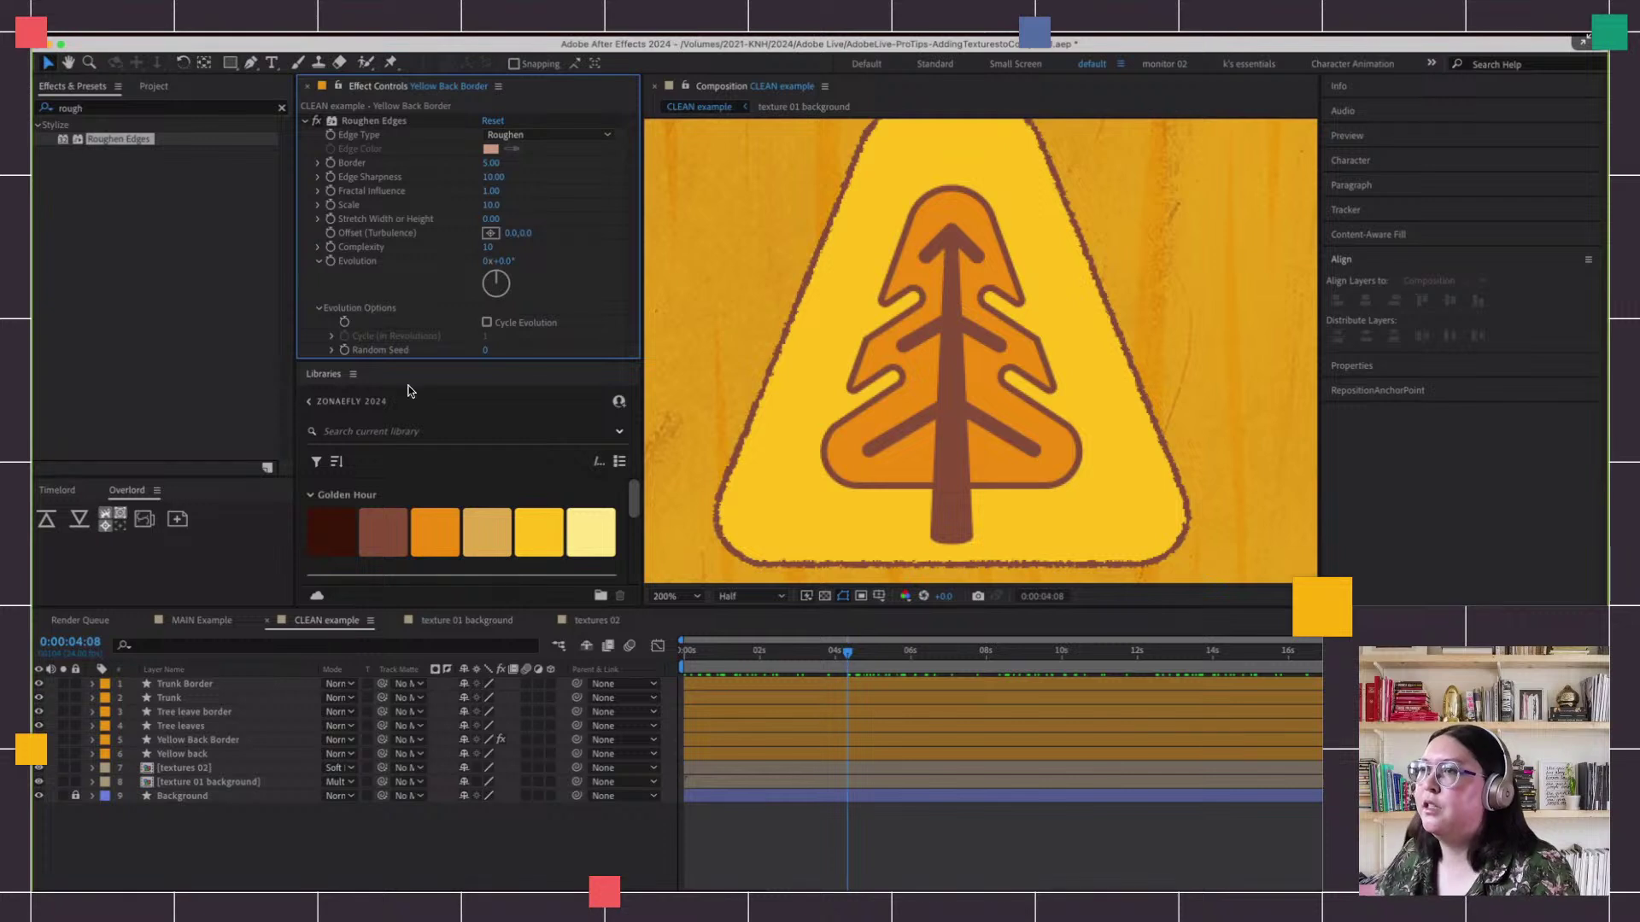
alt+click(345, 350)
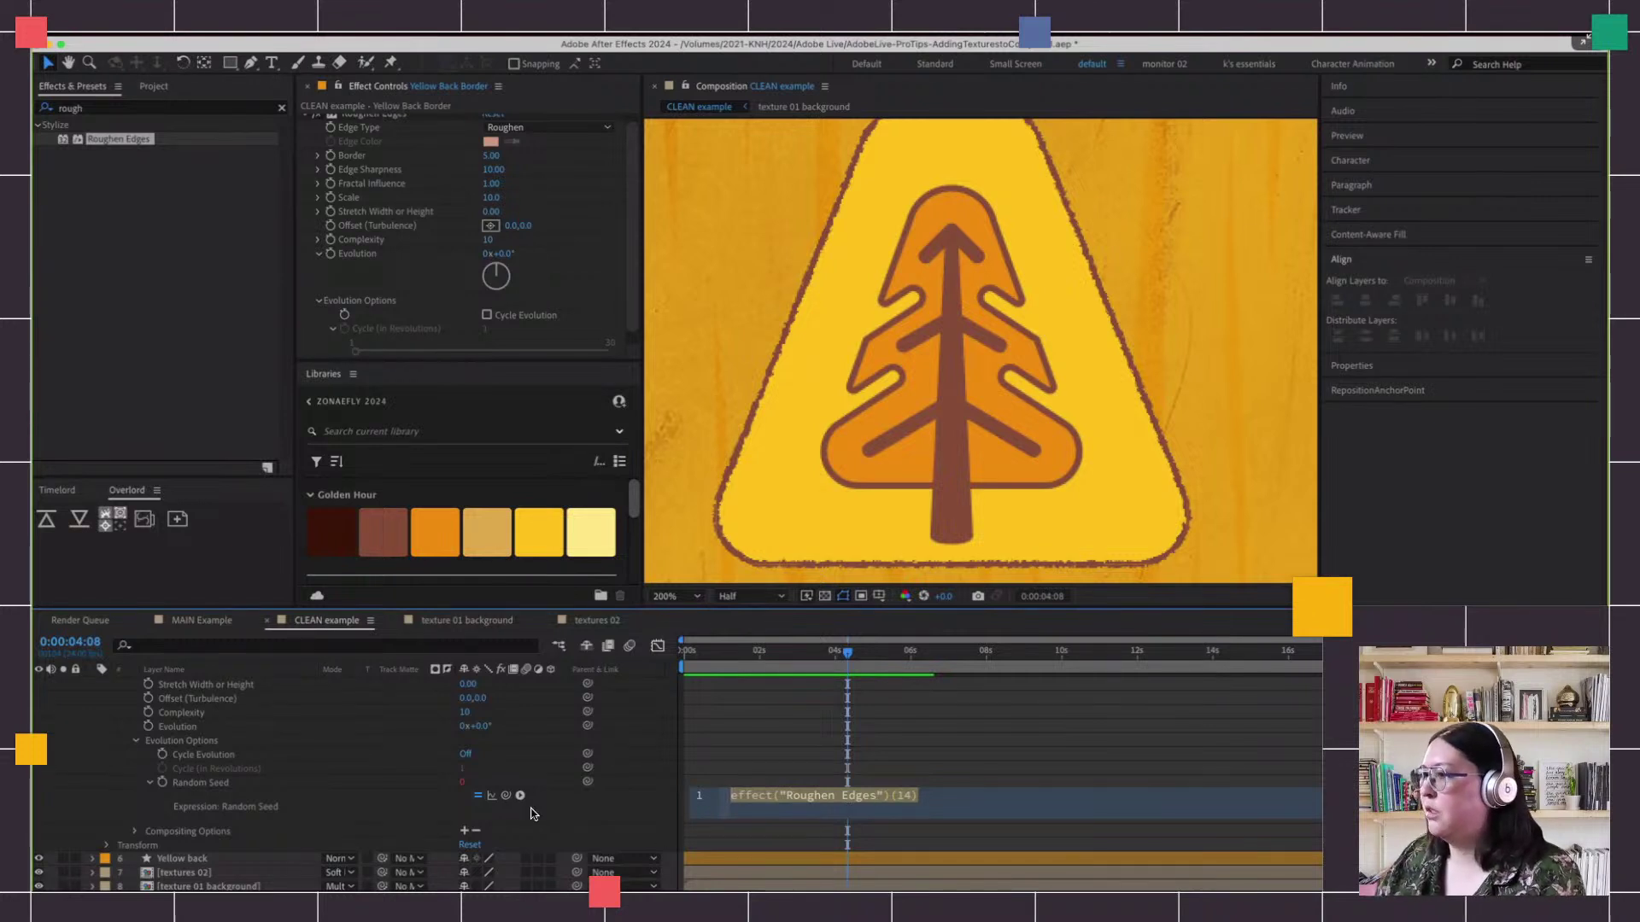
key(BackSpace)
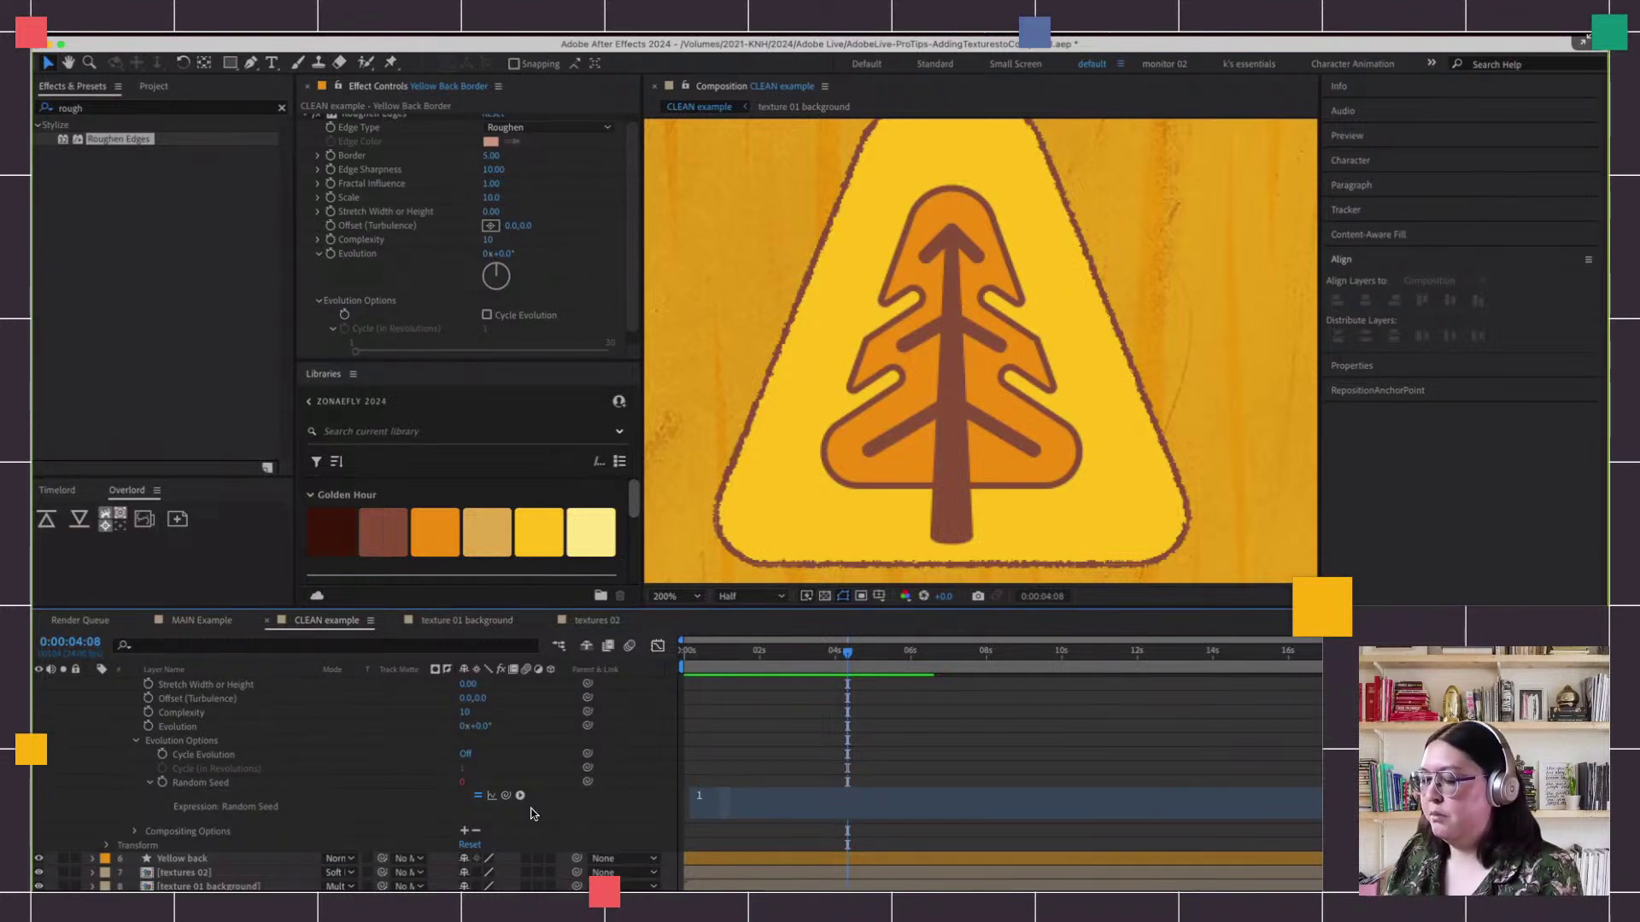
text(pos)
key(Return)
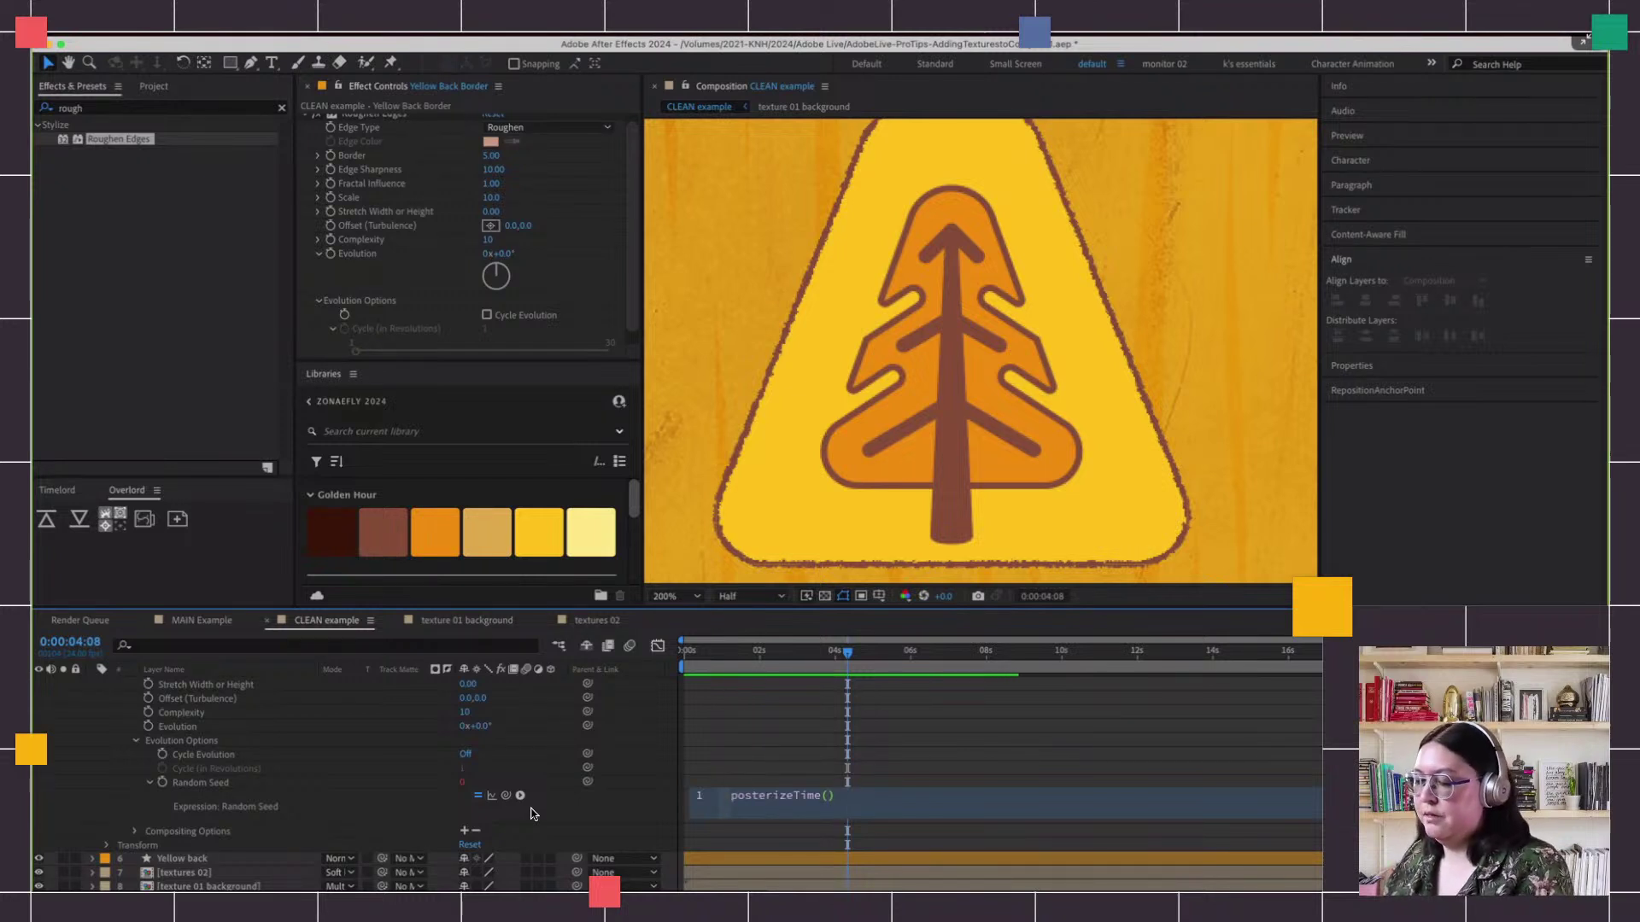
text(6)
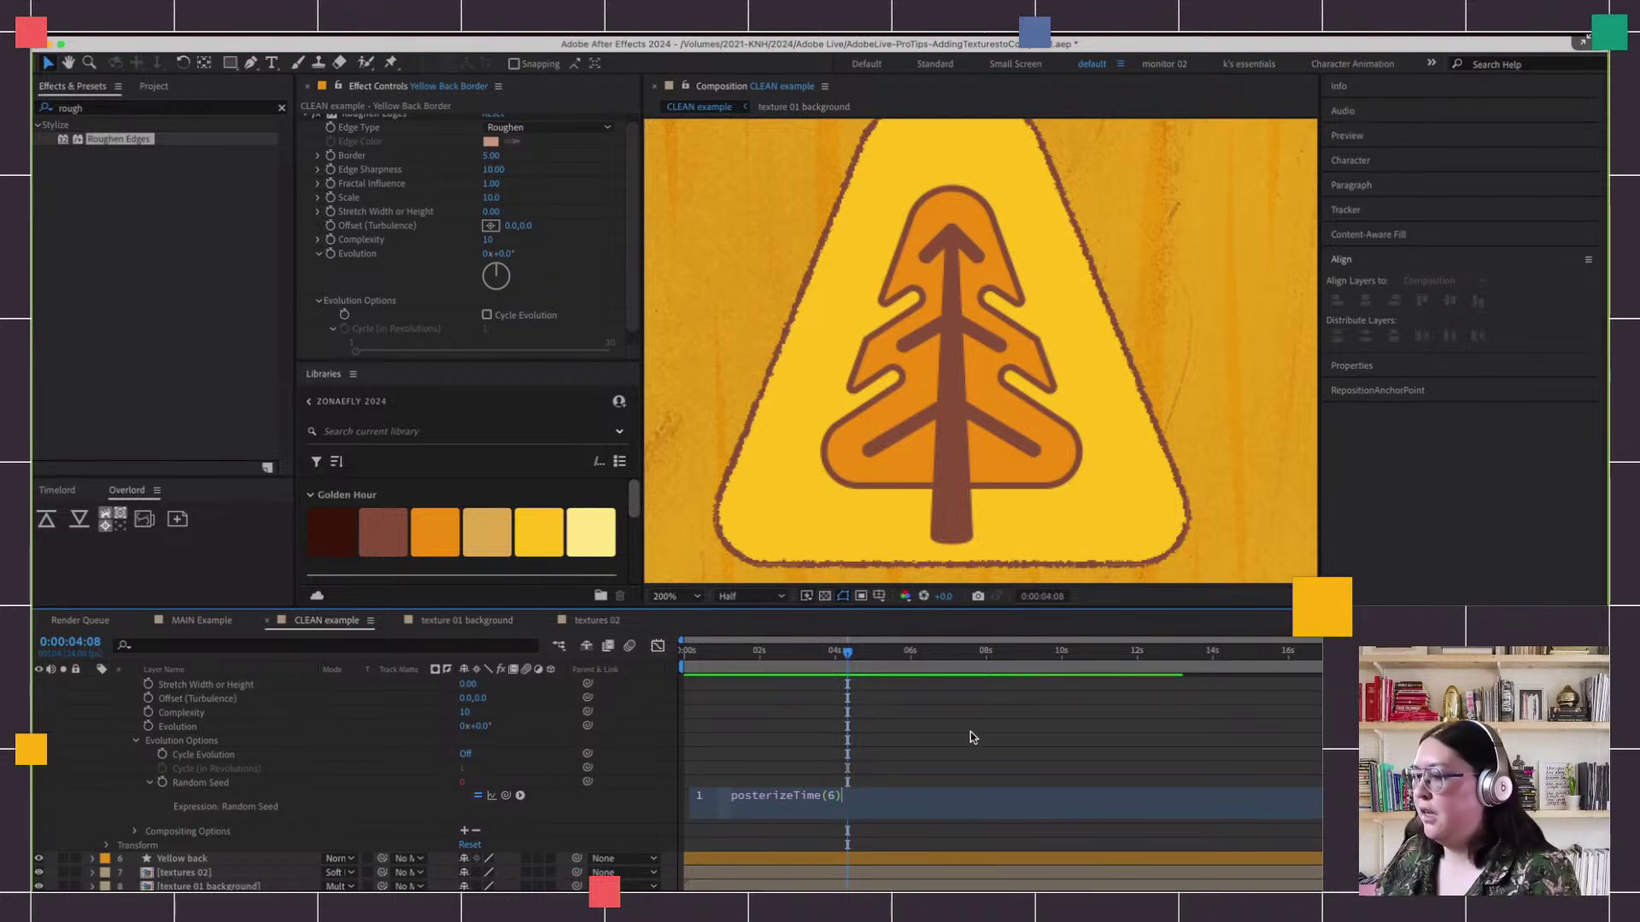
text(;)
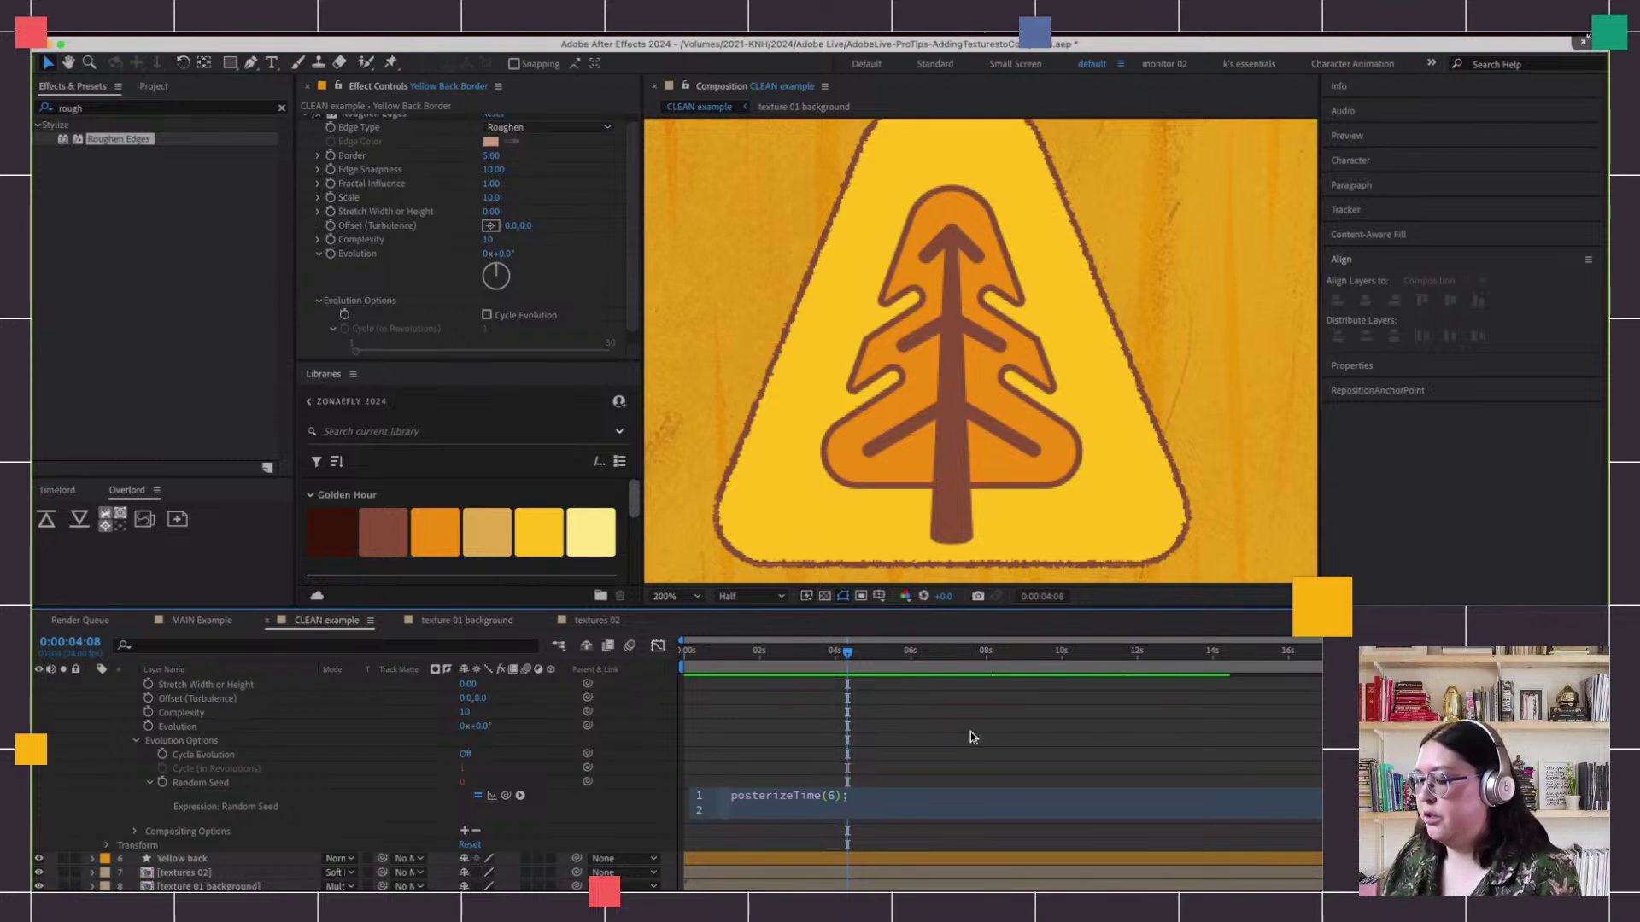
text(random)
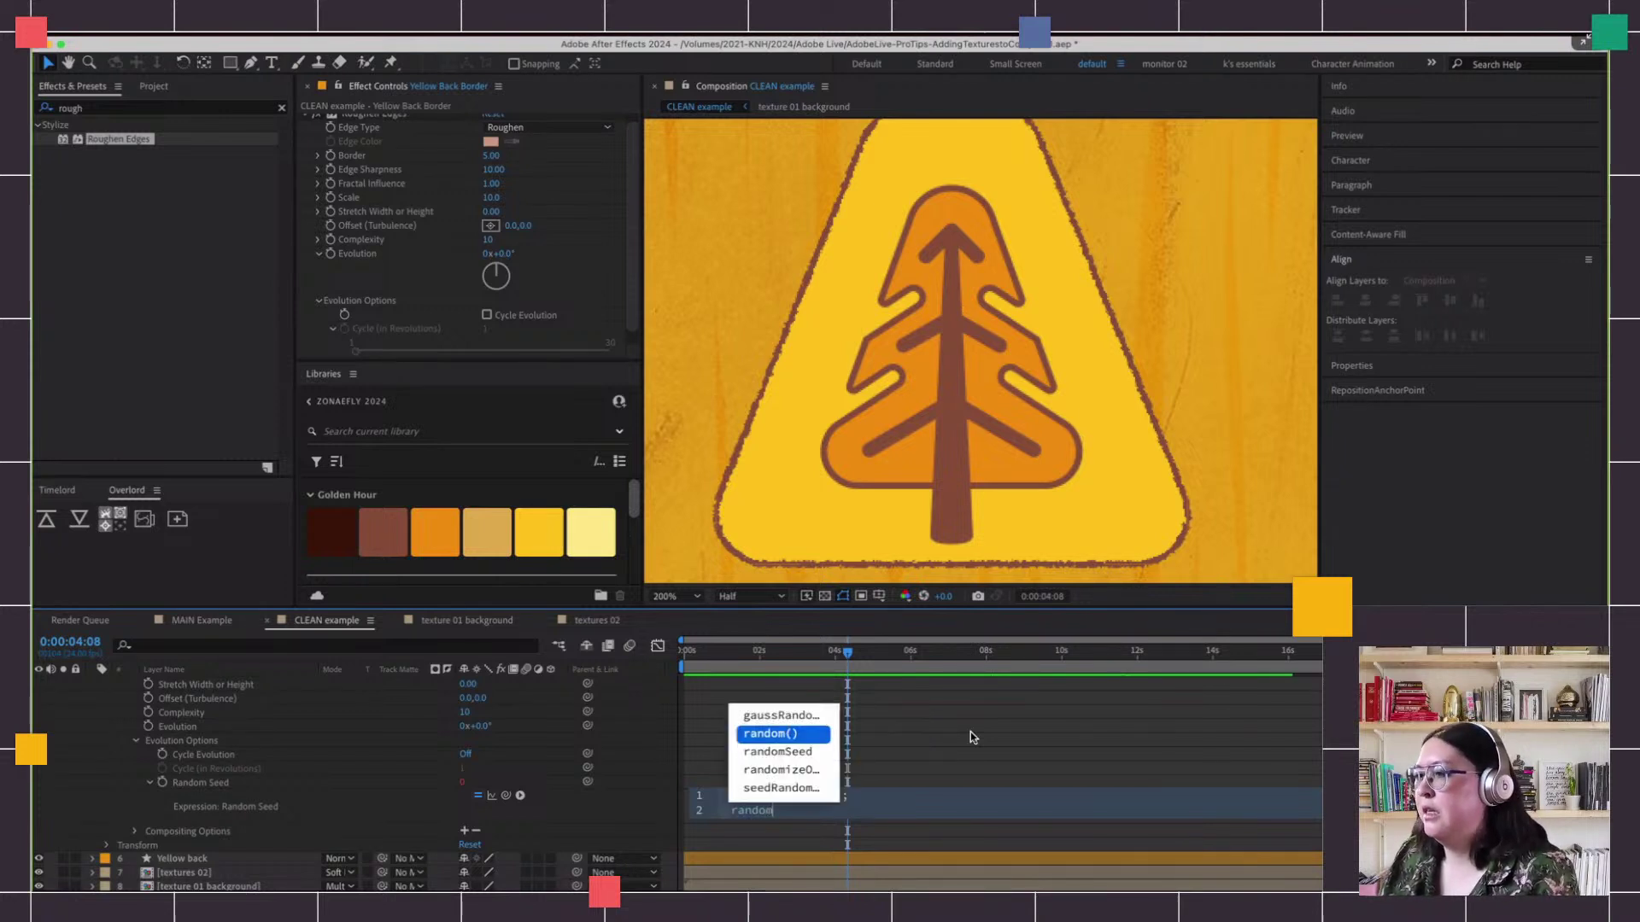
key(Return)
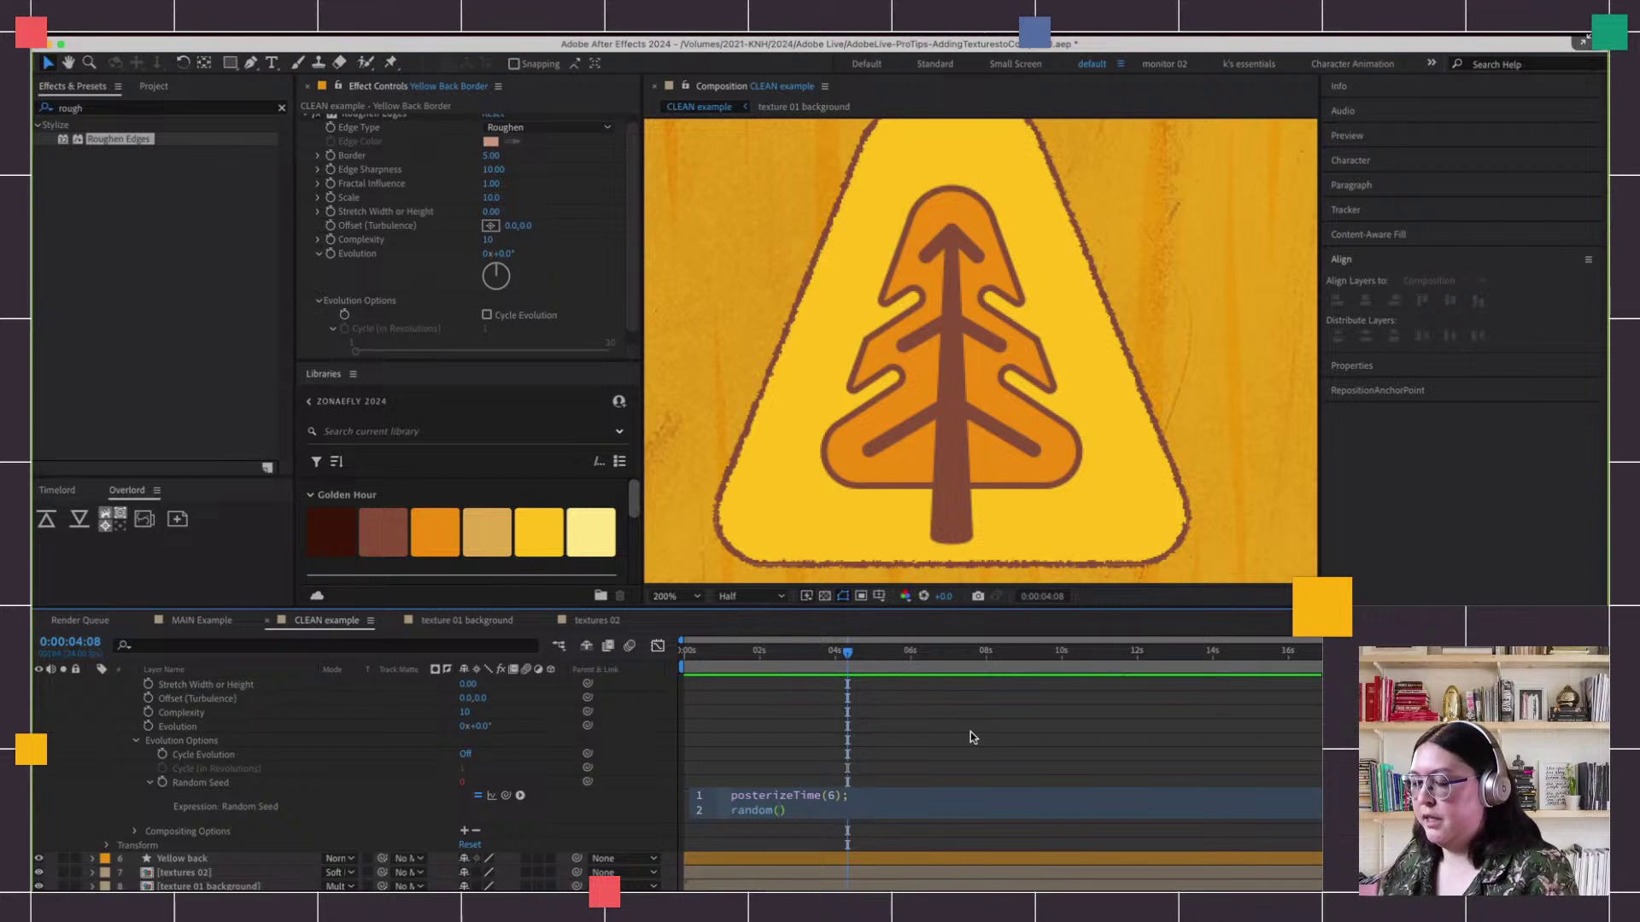
text(30)
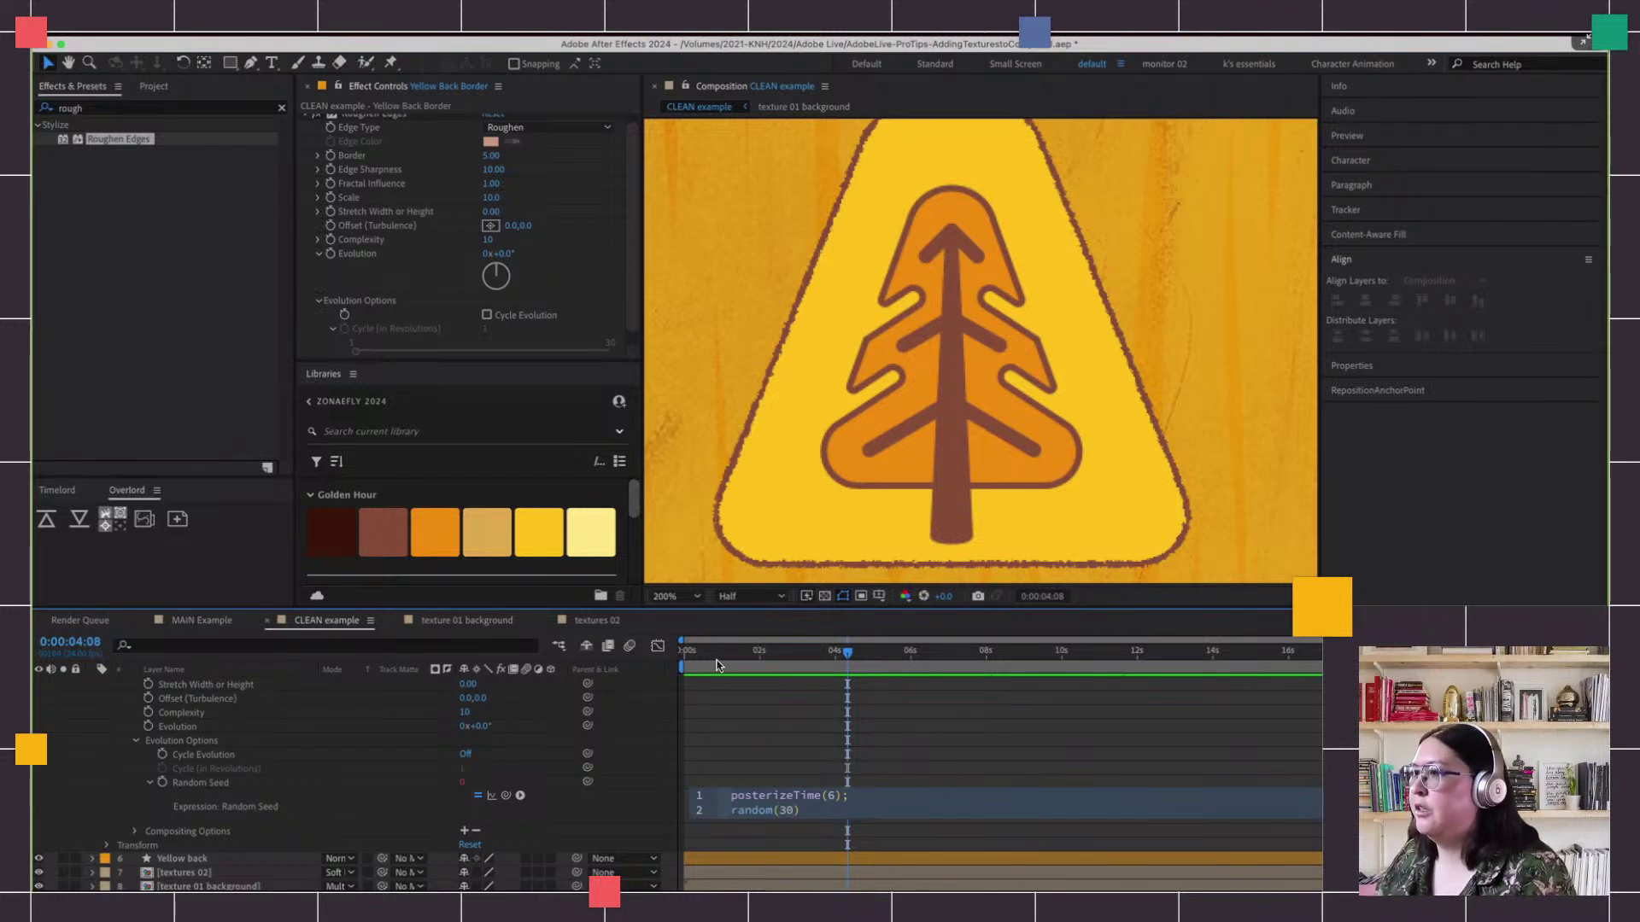
click(689, 668)
Play and scrub the composition to examine the animated outline up close and in full, and collapse Yellow Back Border's properties
key(space)
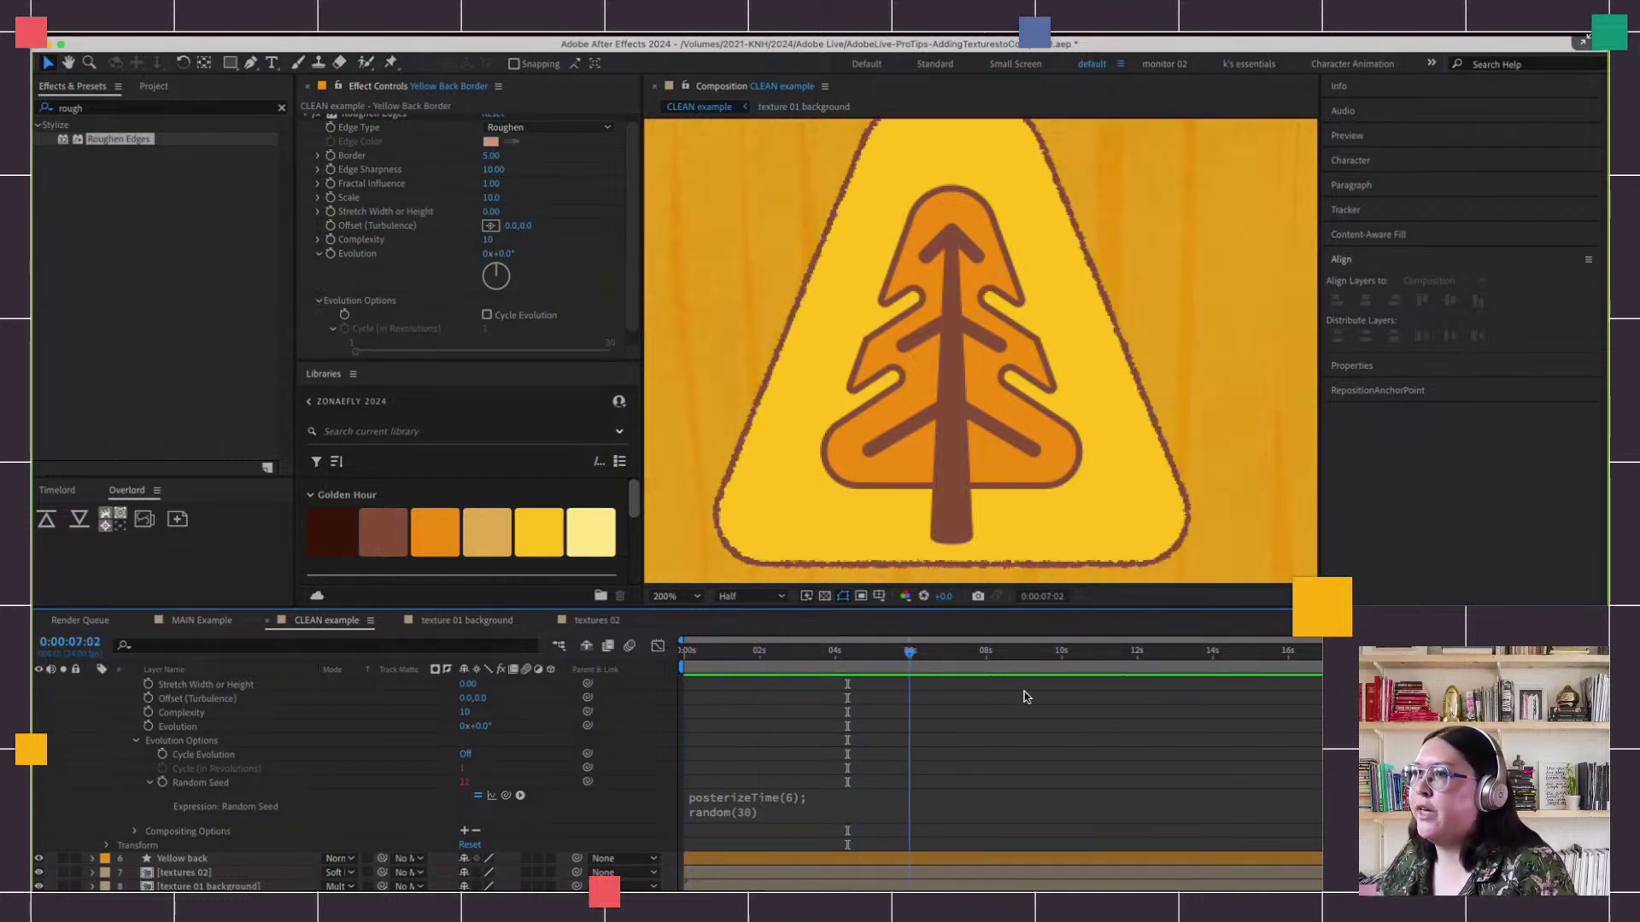
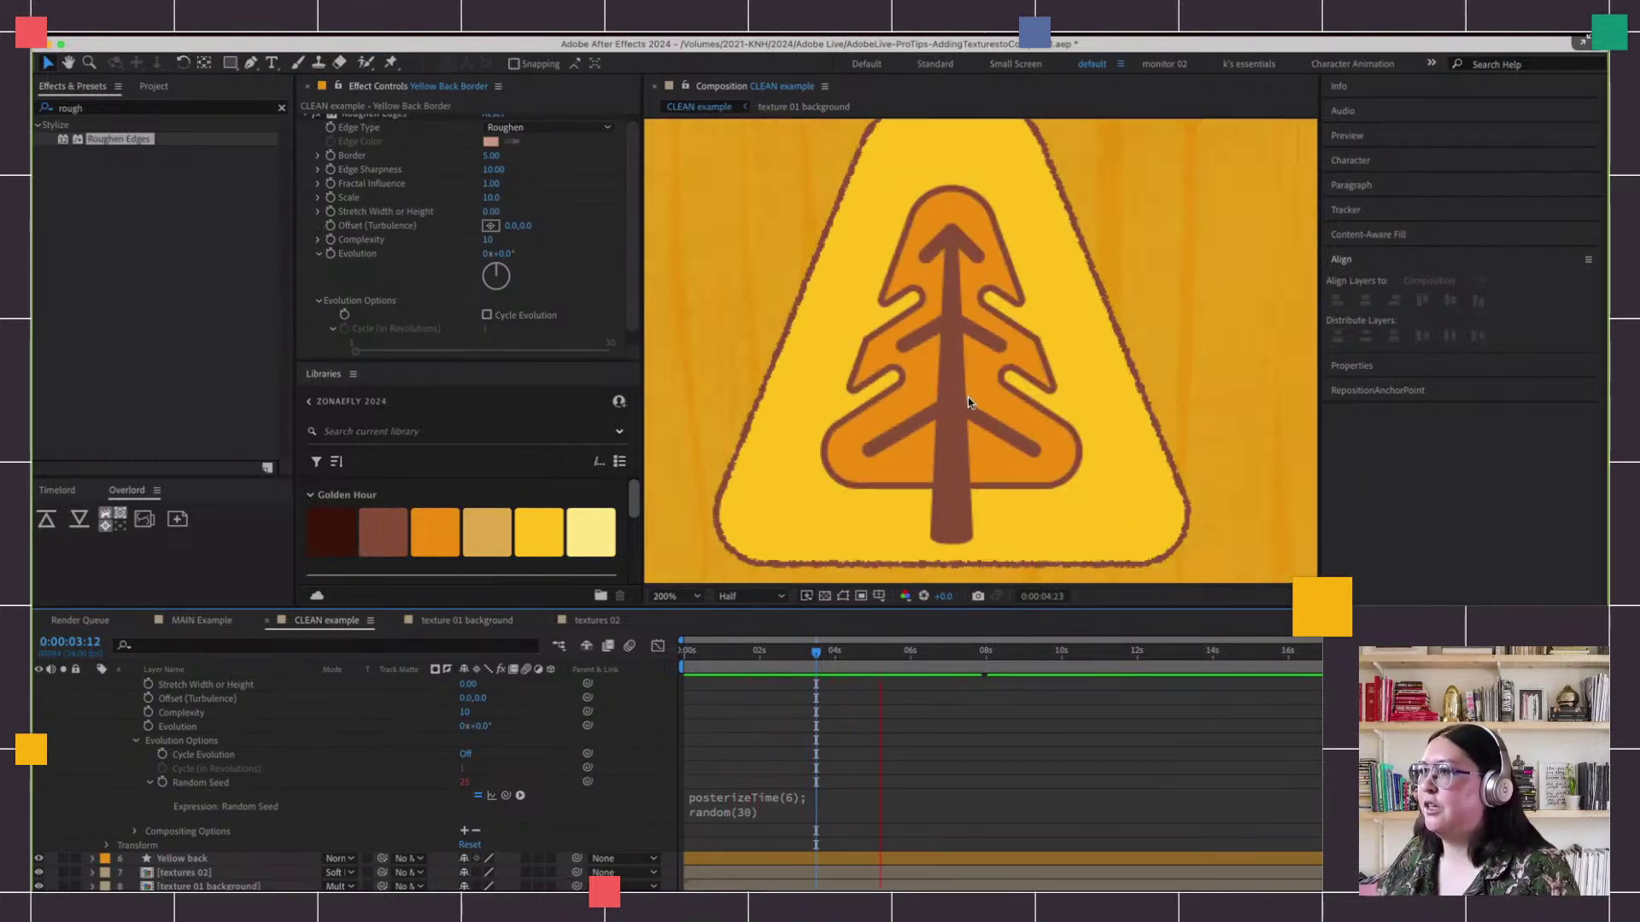
scroll(967, 397, down, 2)
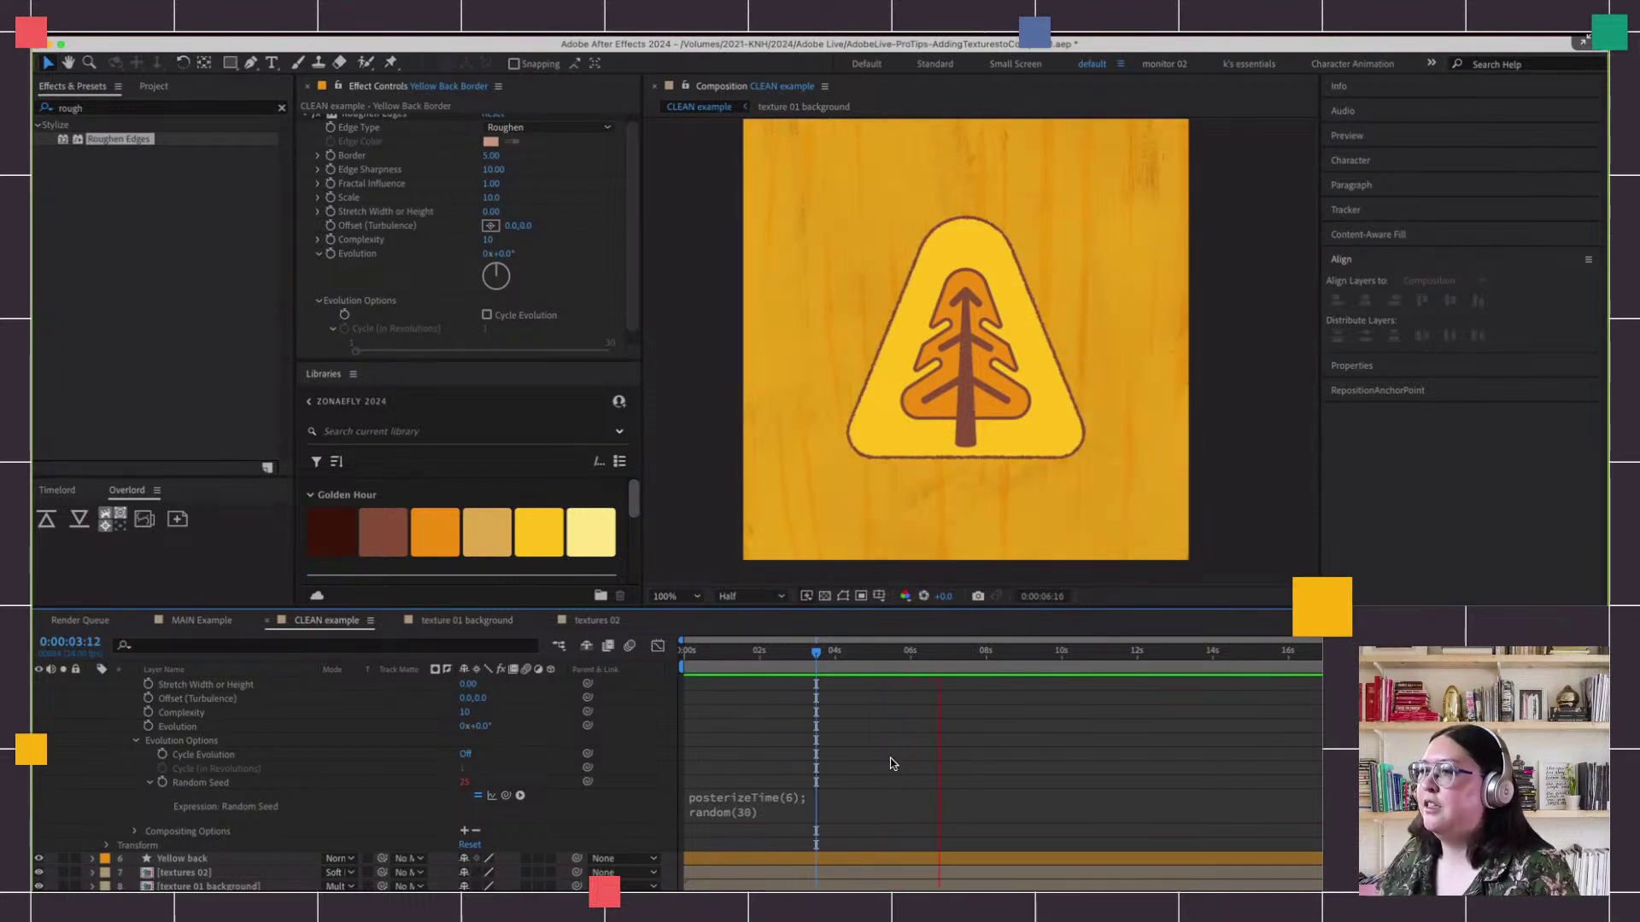
drag(788, 665, 643, 661)
scroll(128, 734, up, 5)
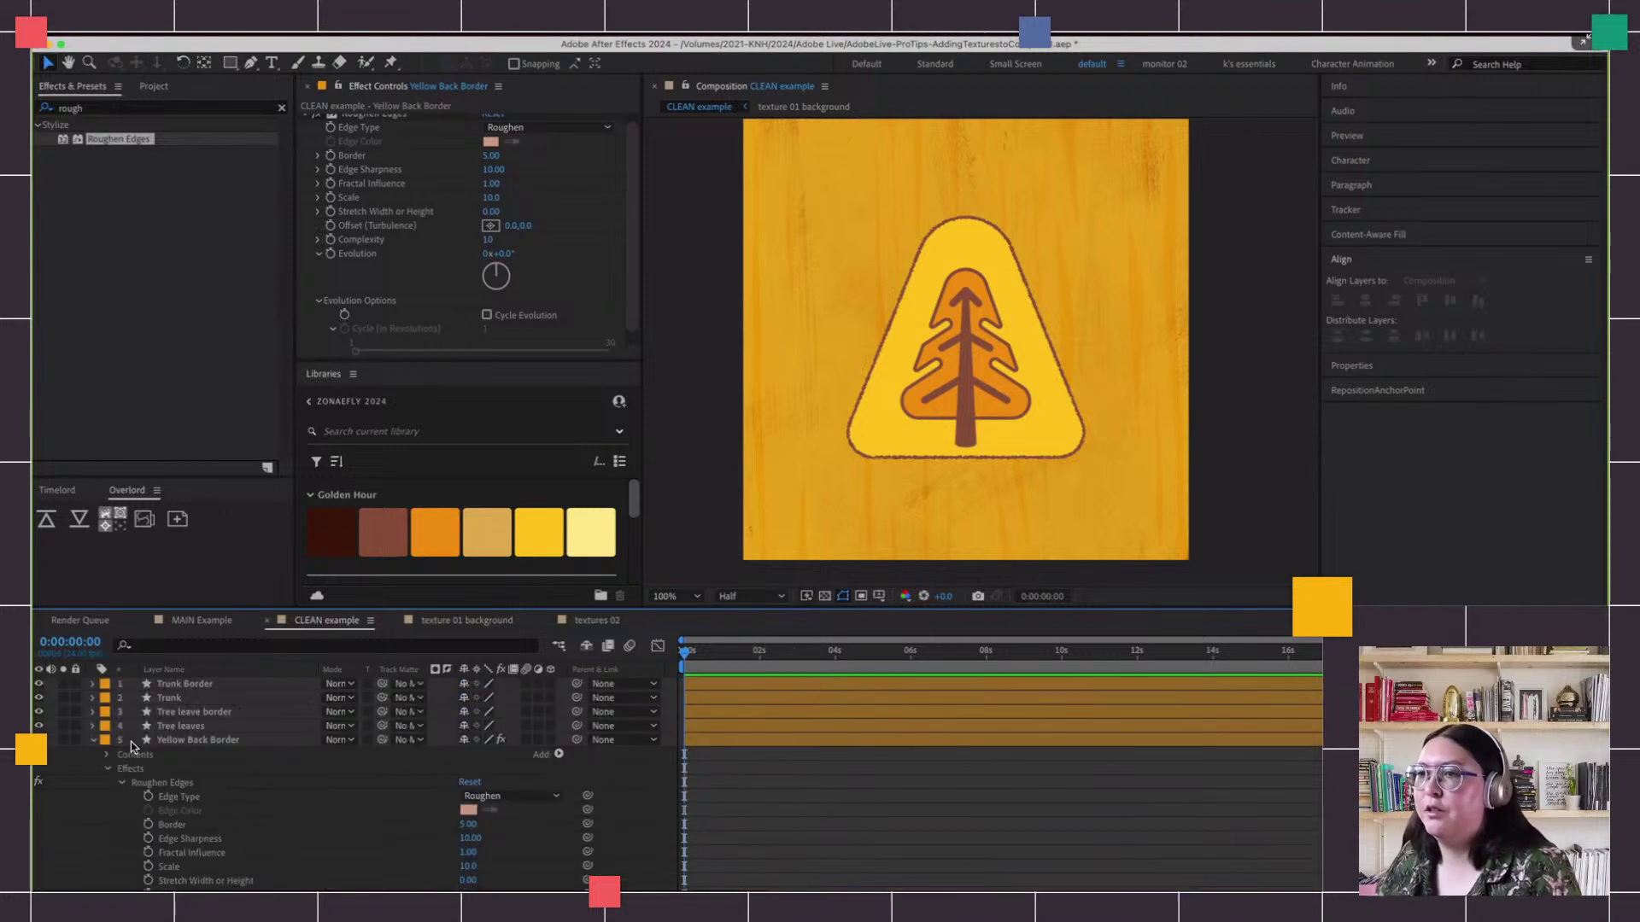
click(93, 742)
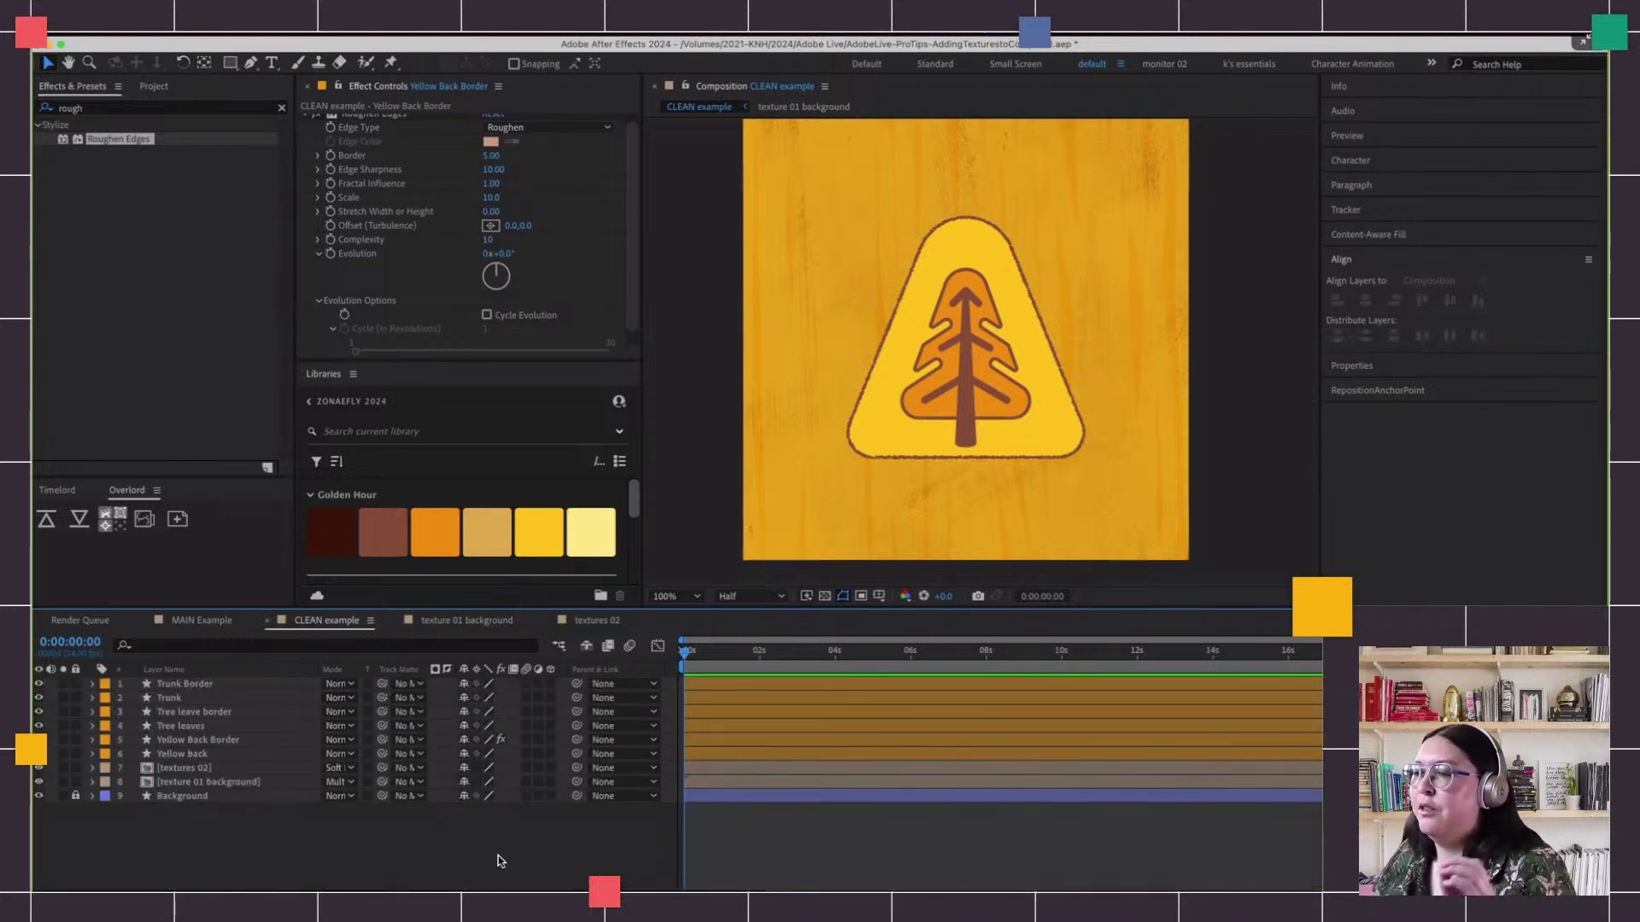
drag(697, 655, 827, 694)
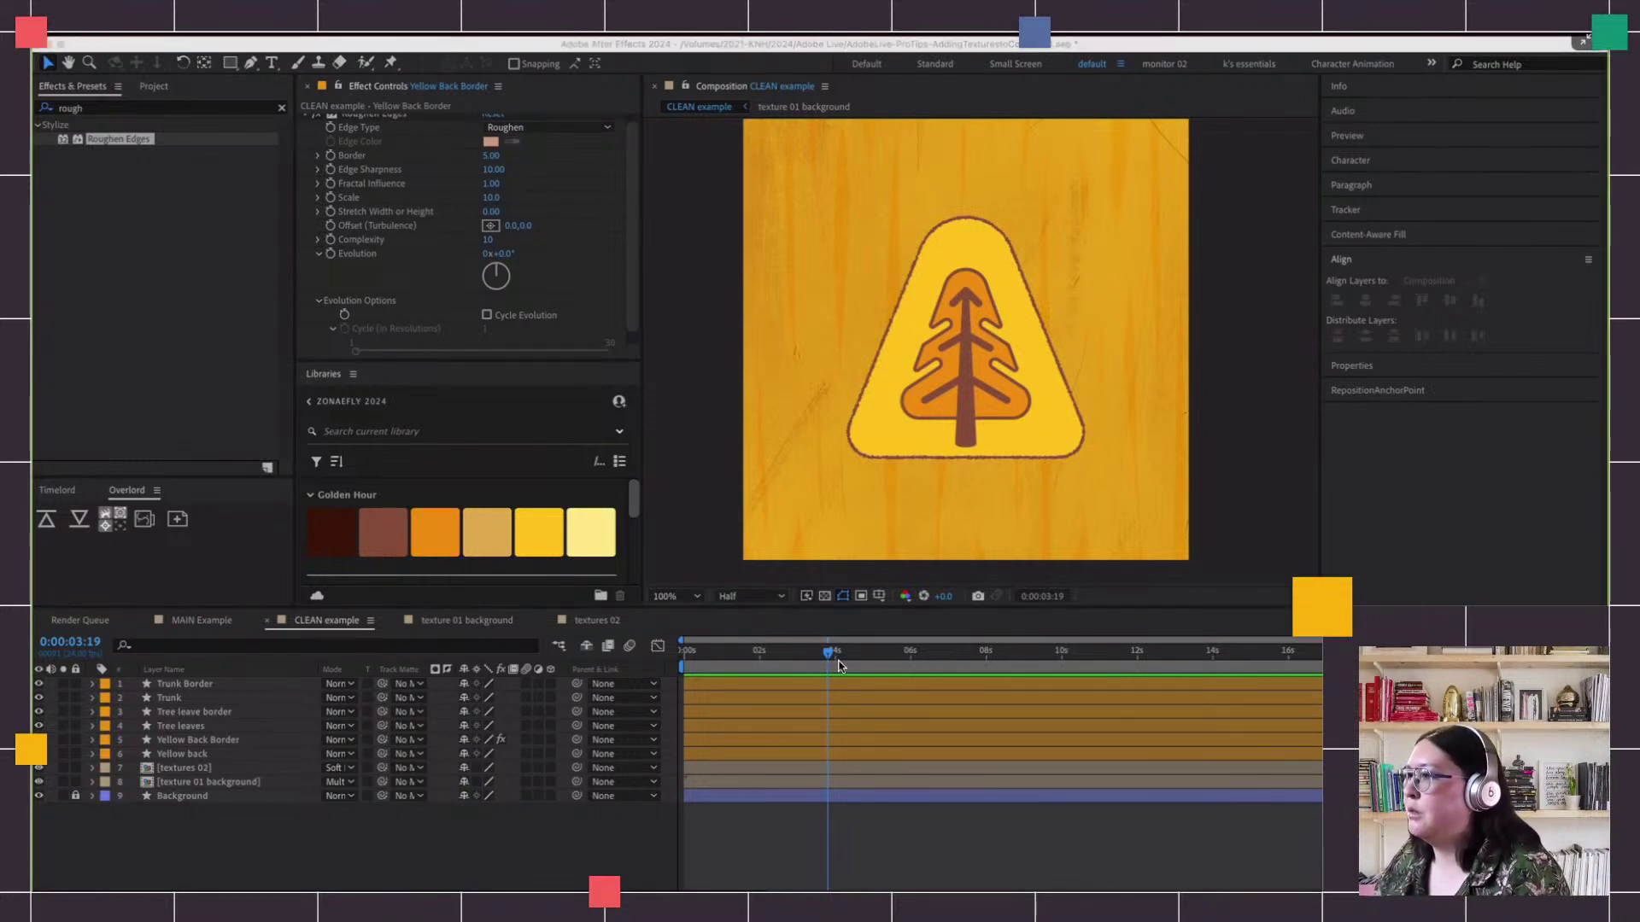
drag(740, 656, 688, 653)
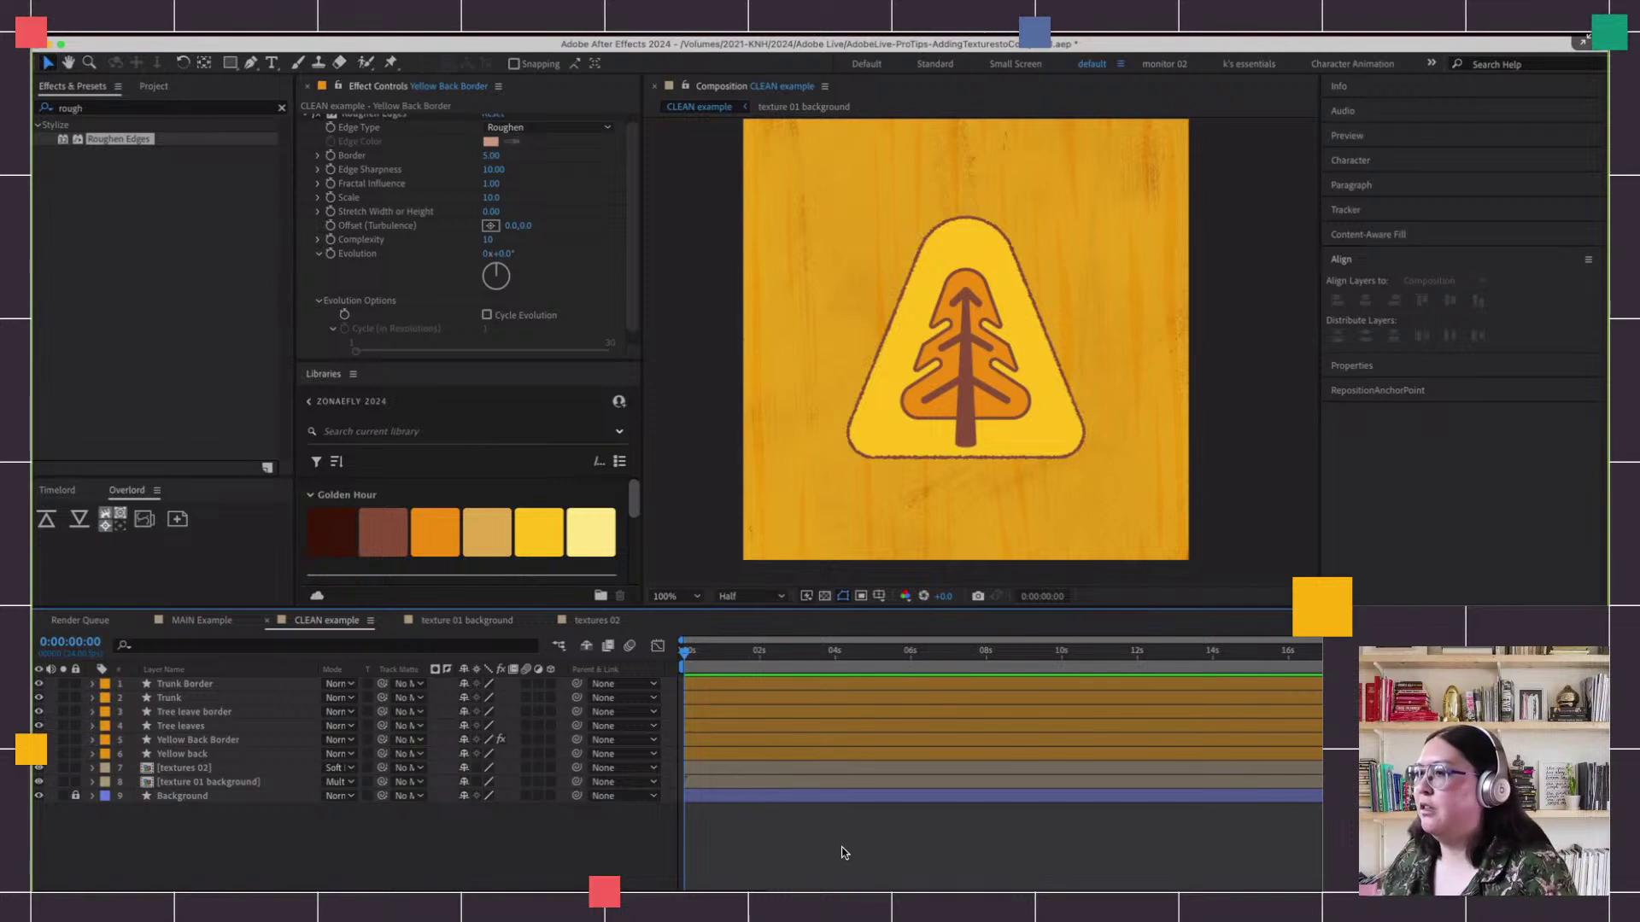
Copy the Roughen Edges effect from Yellow Back Border onto the Tree leave border and Trunk Border layers
click(179, 740)
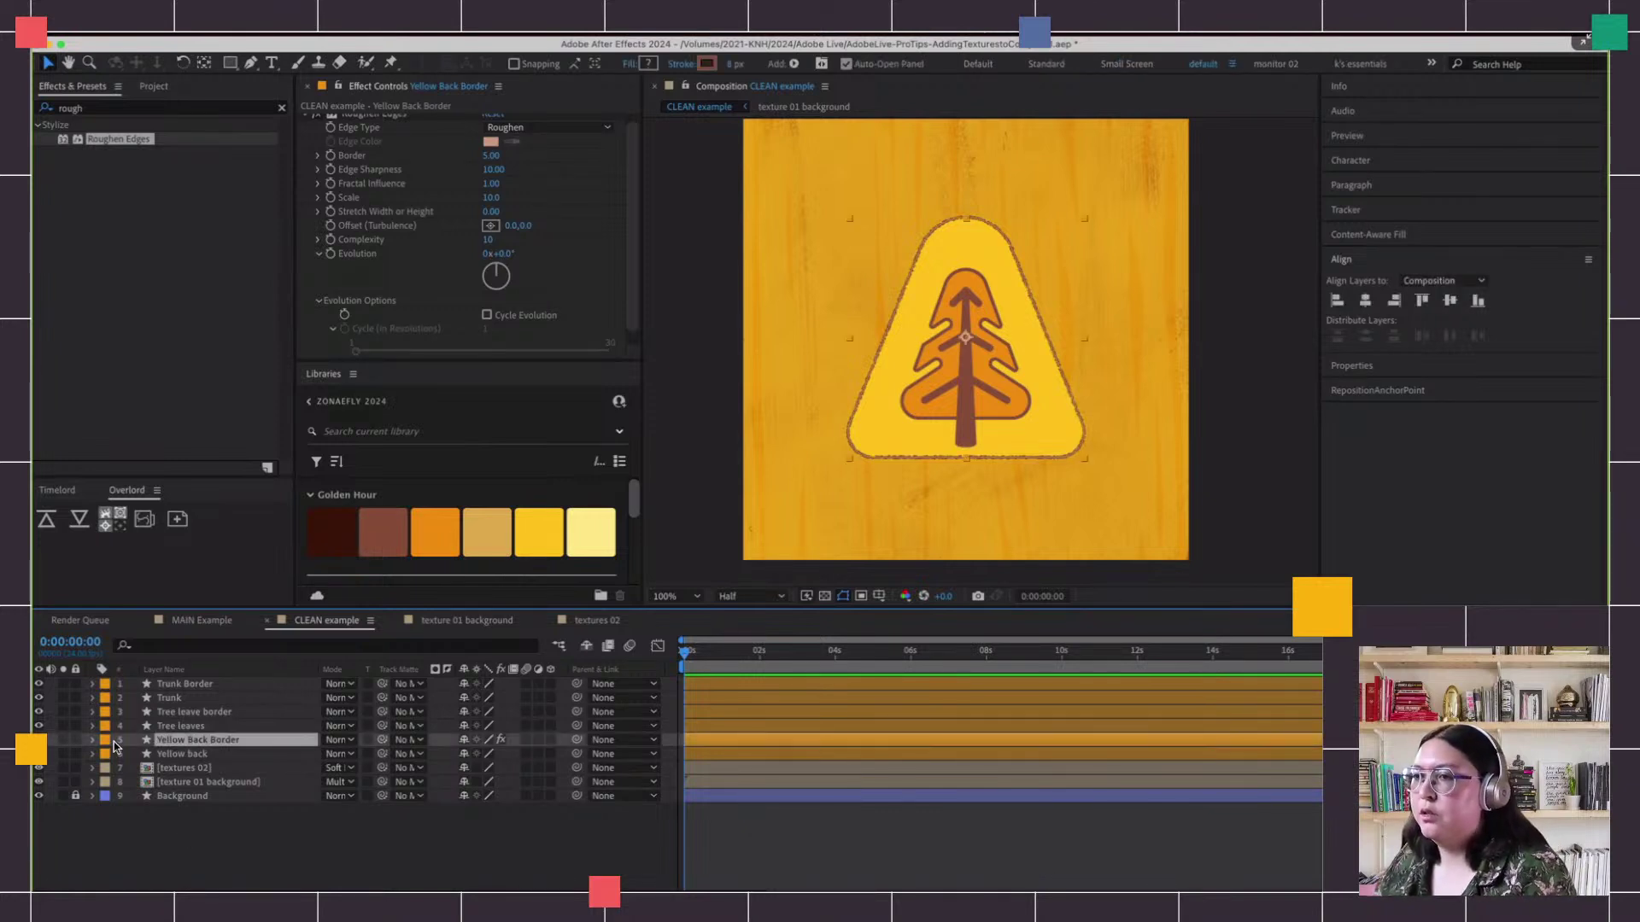
click(196, 712)
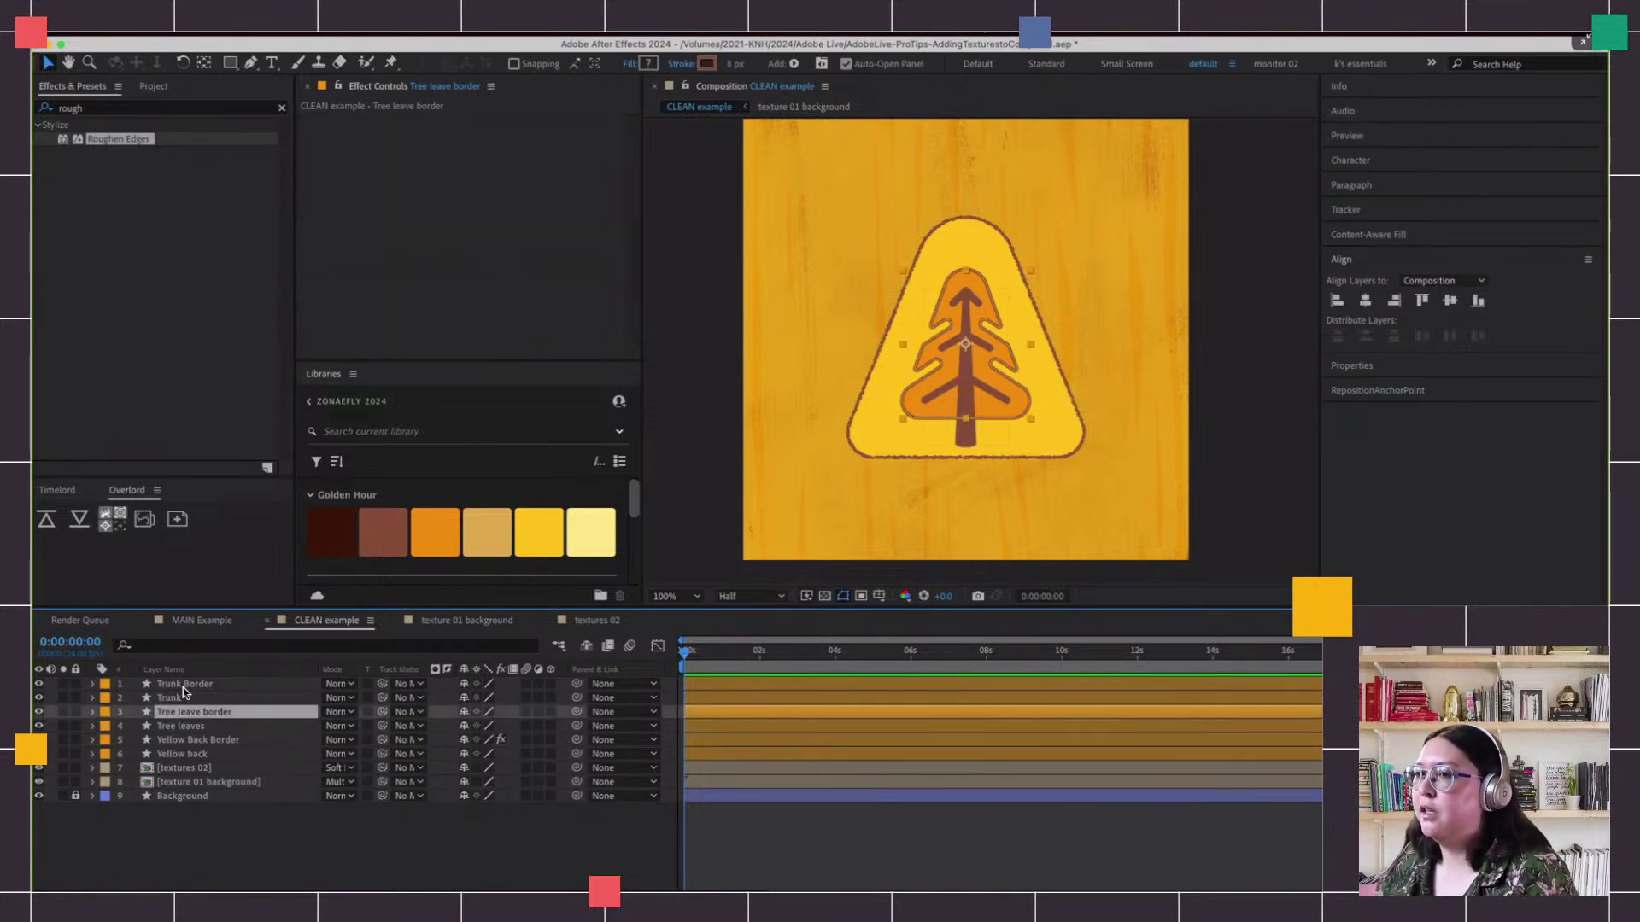
click(182, 740)
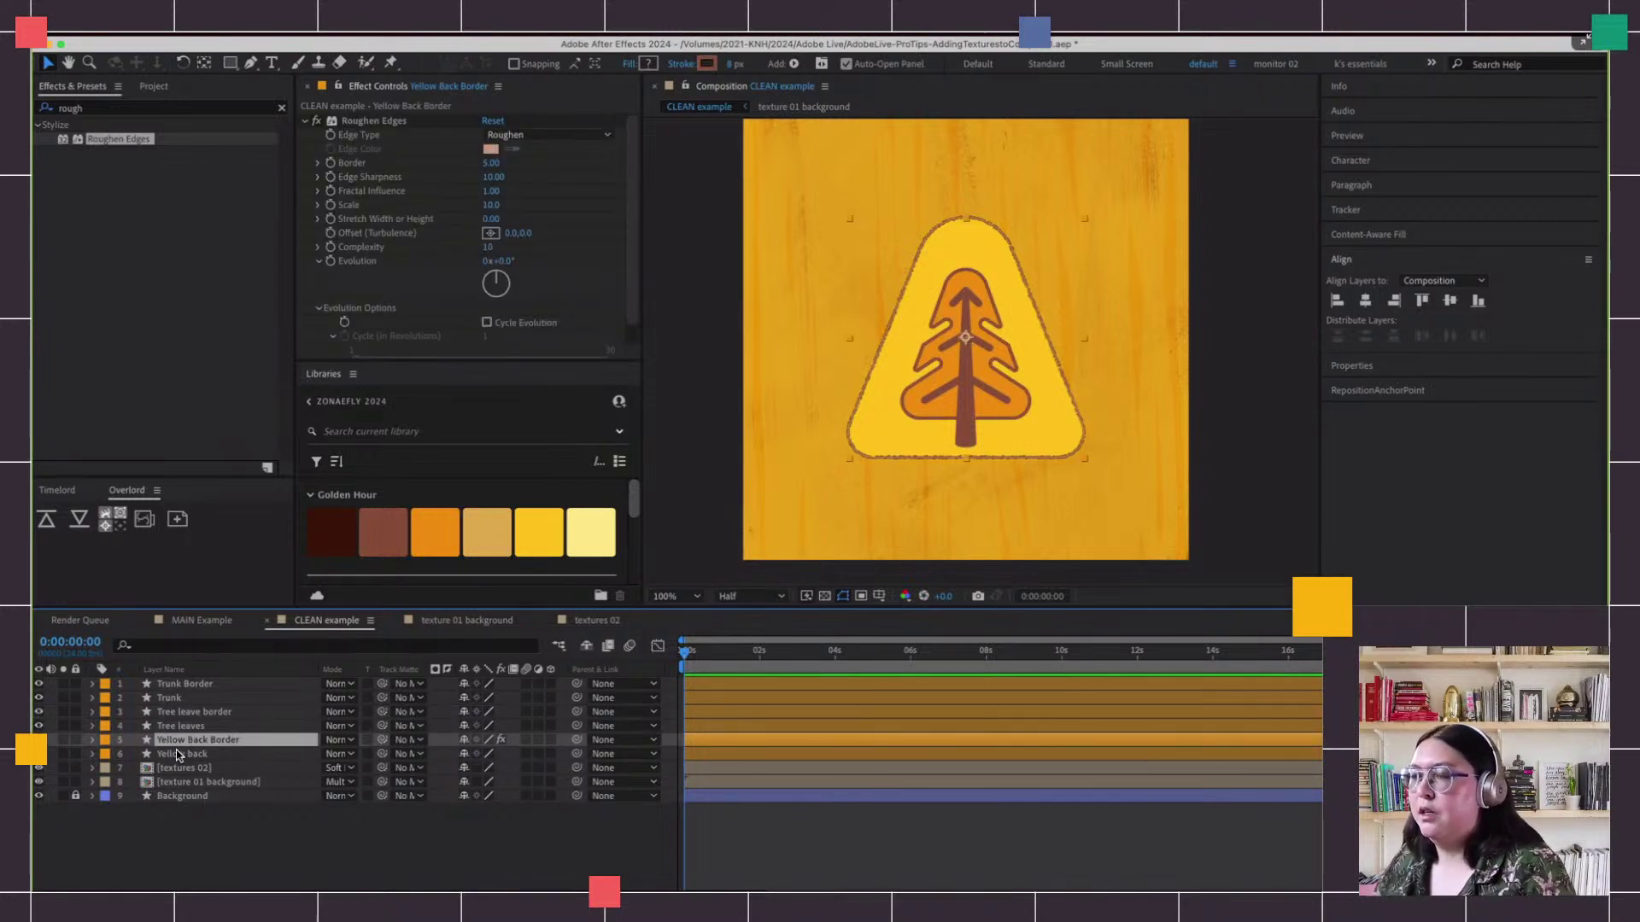
click(390, 123)
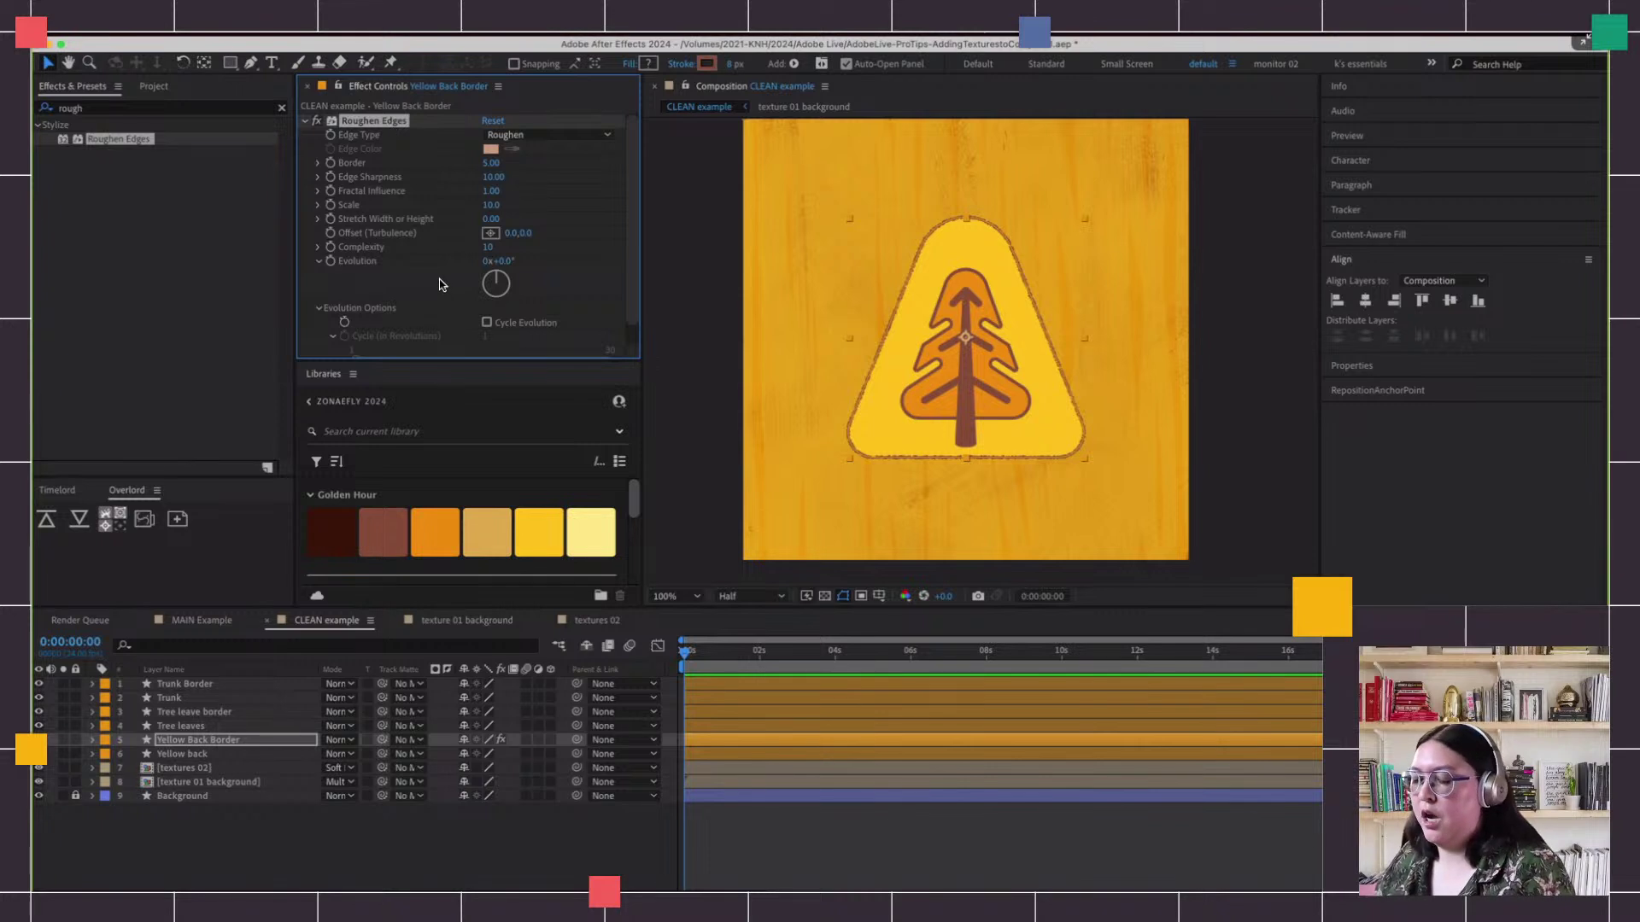
click(184, 712)
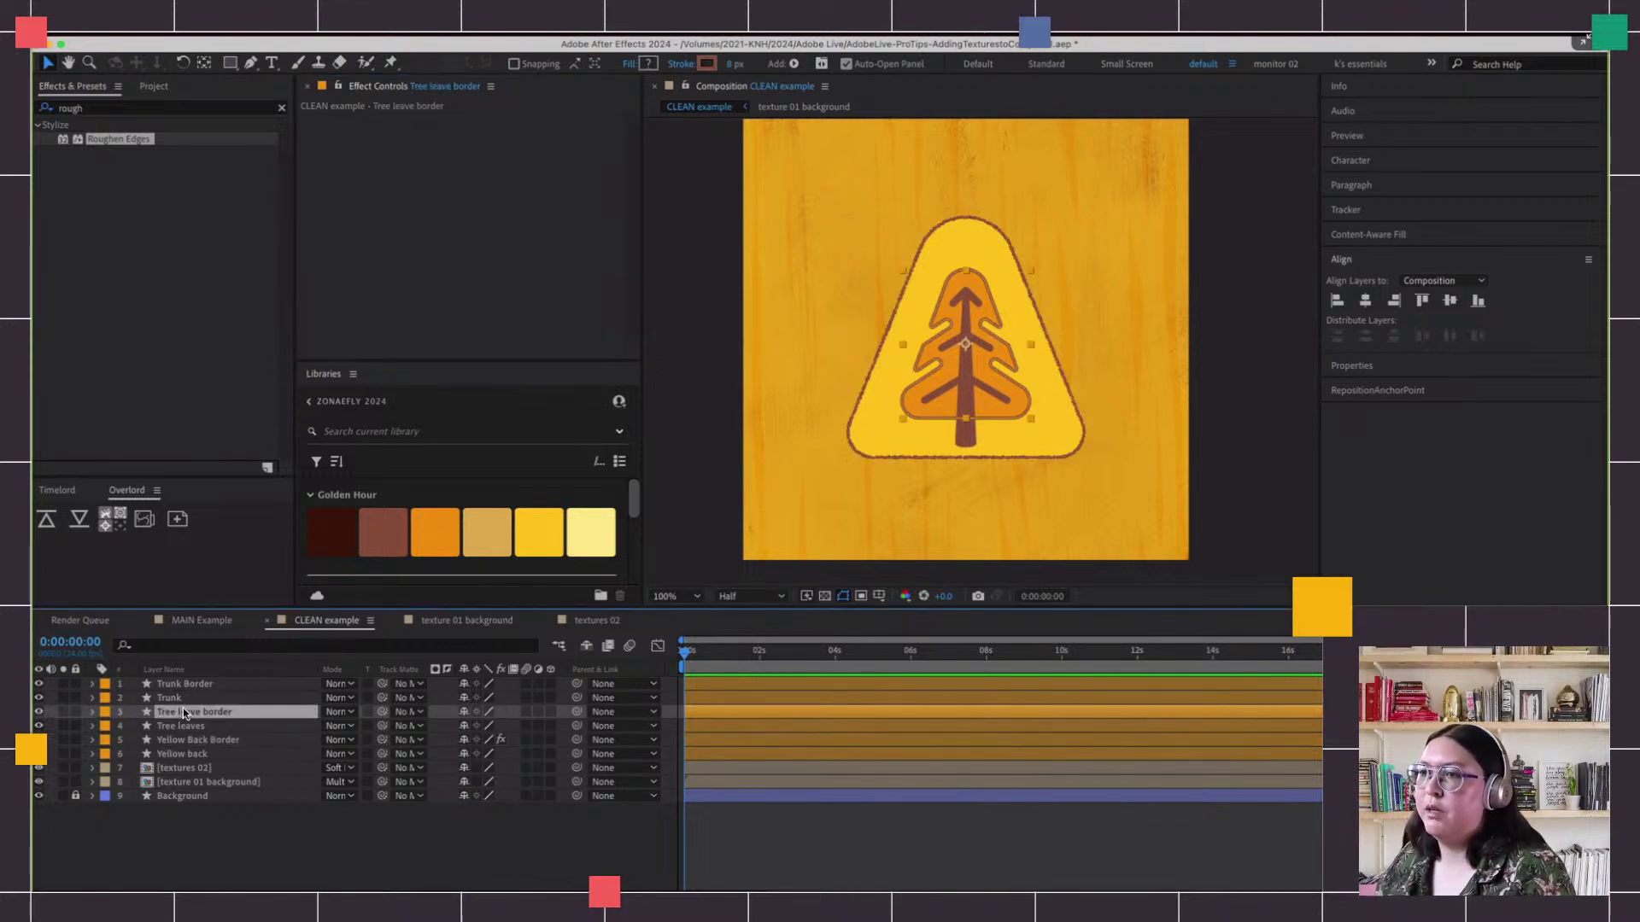
key(ctrl+v)
click(195, 685)
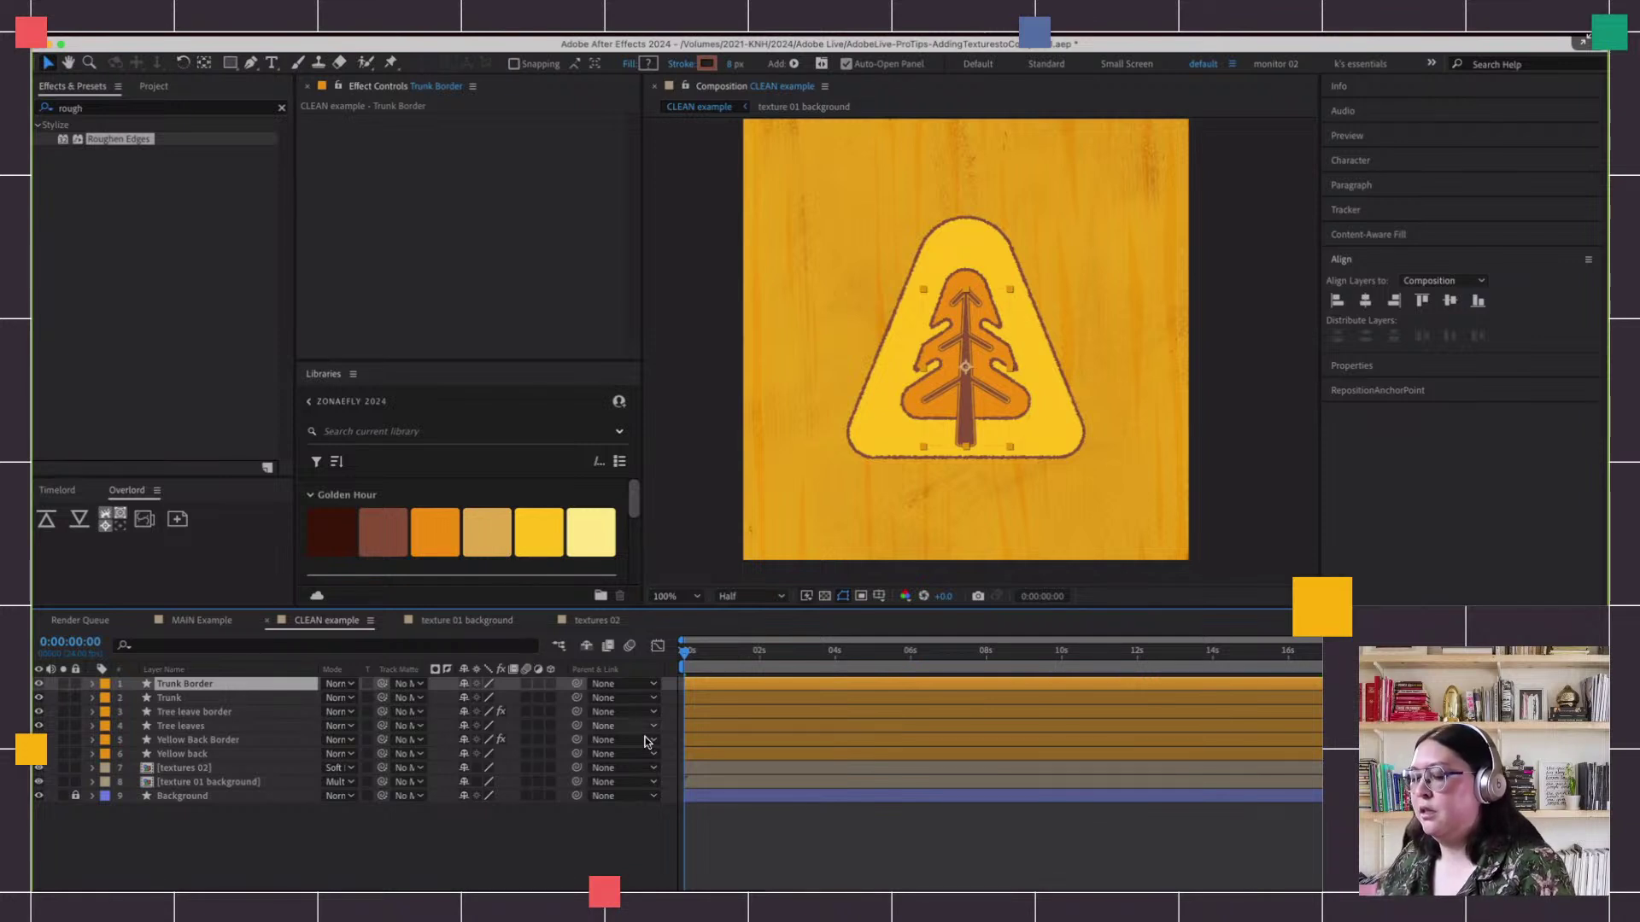
key(ctrl+v)
click(766, 861)
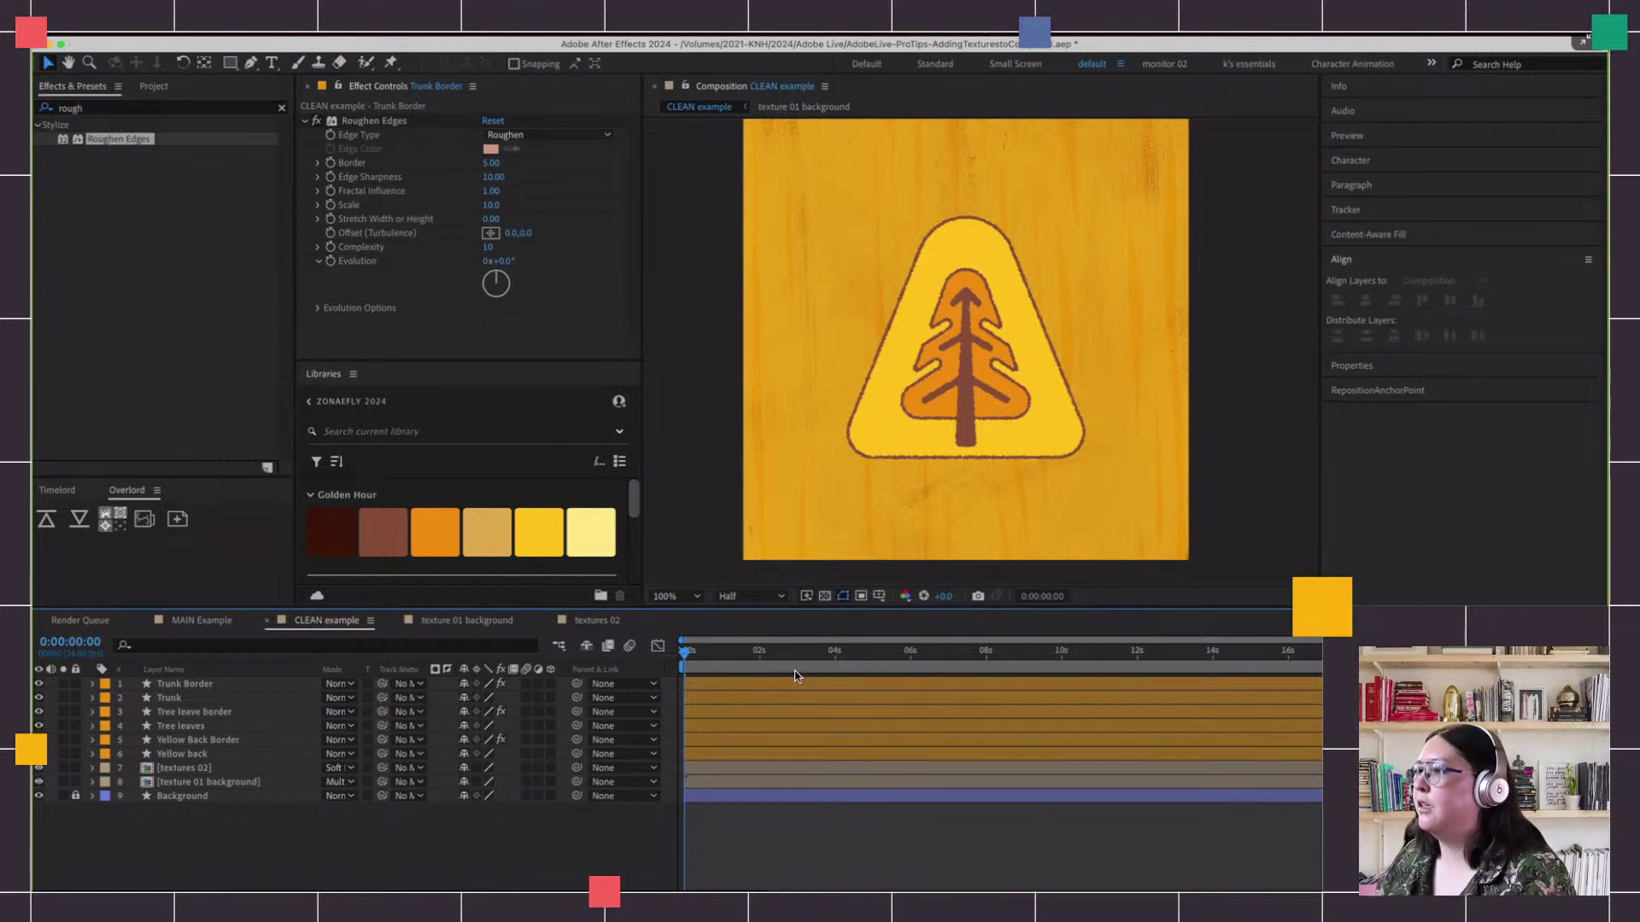
Play back the composition to check the roughened tree and trunk borders, and return to the first frame
click(774, 652)
key(space)
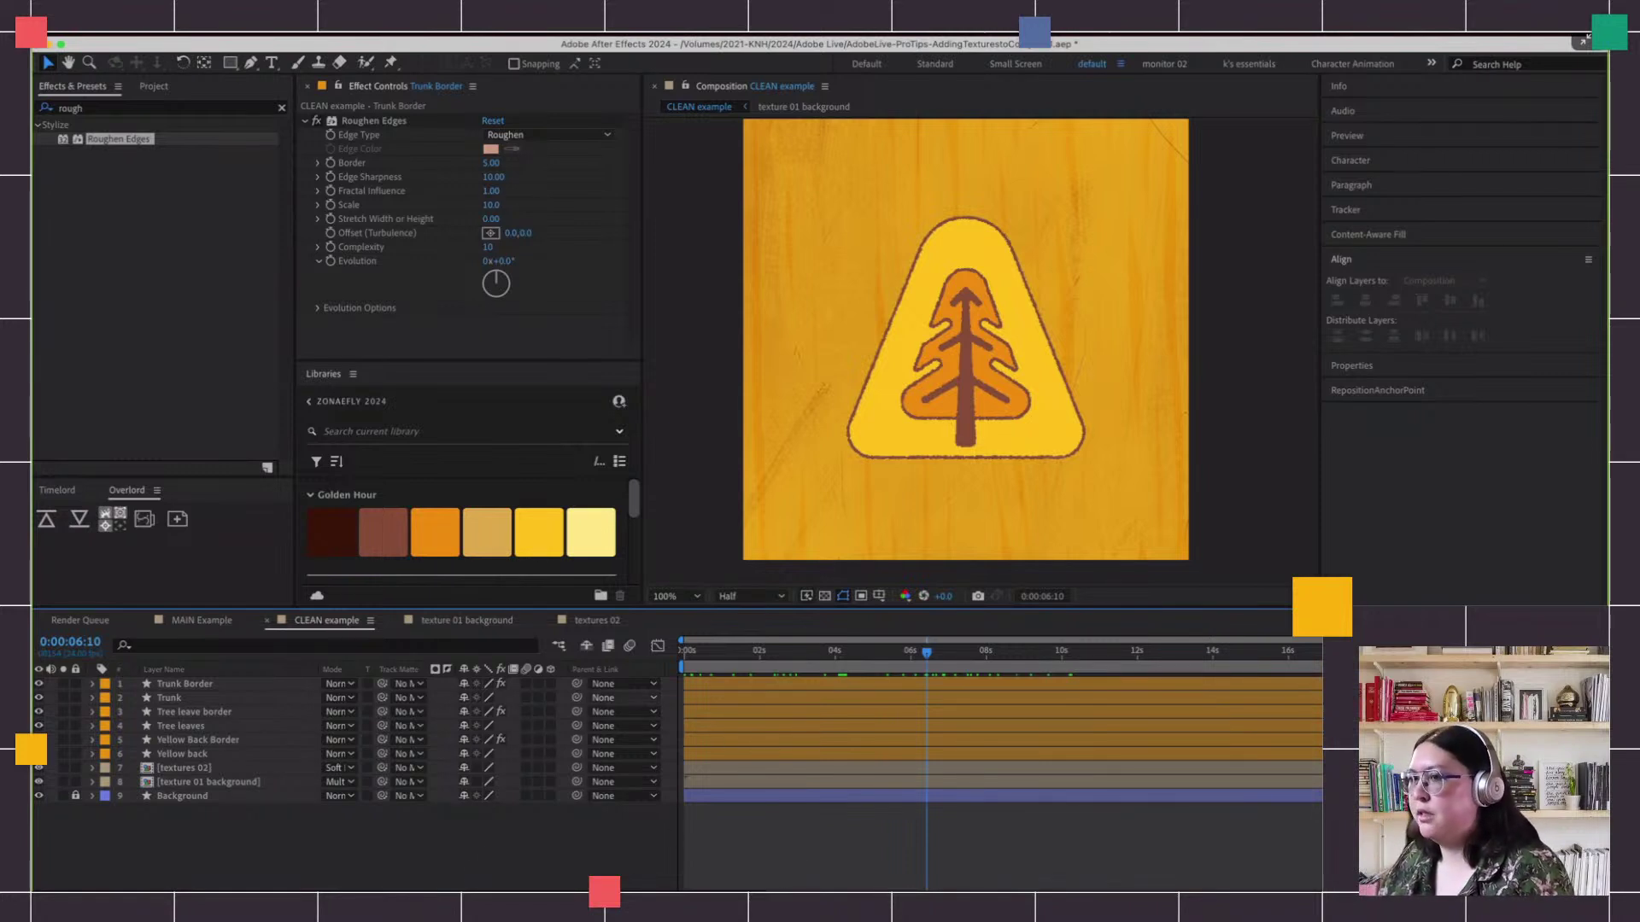
key(Home)
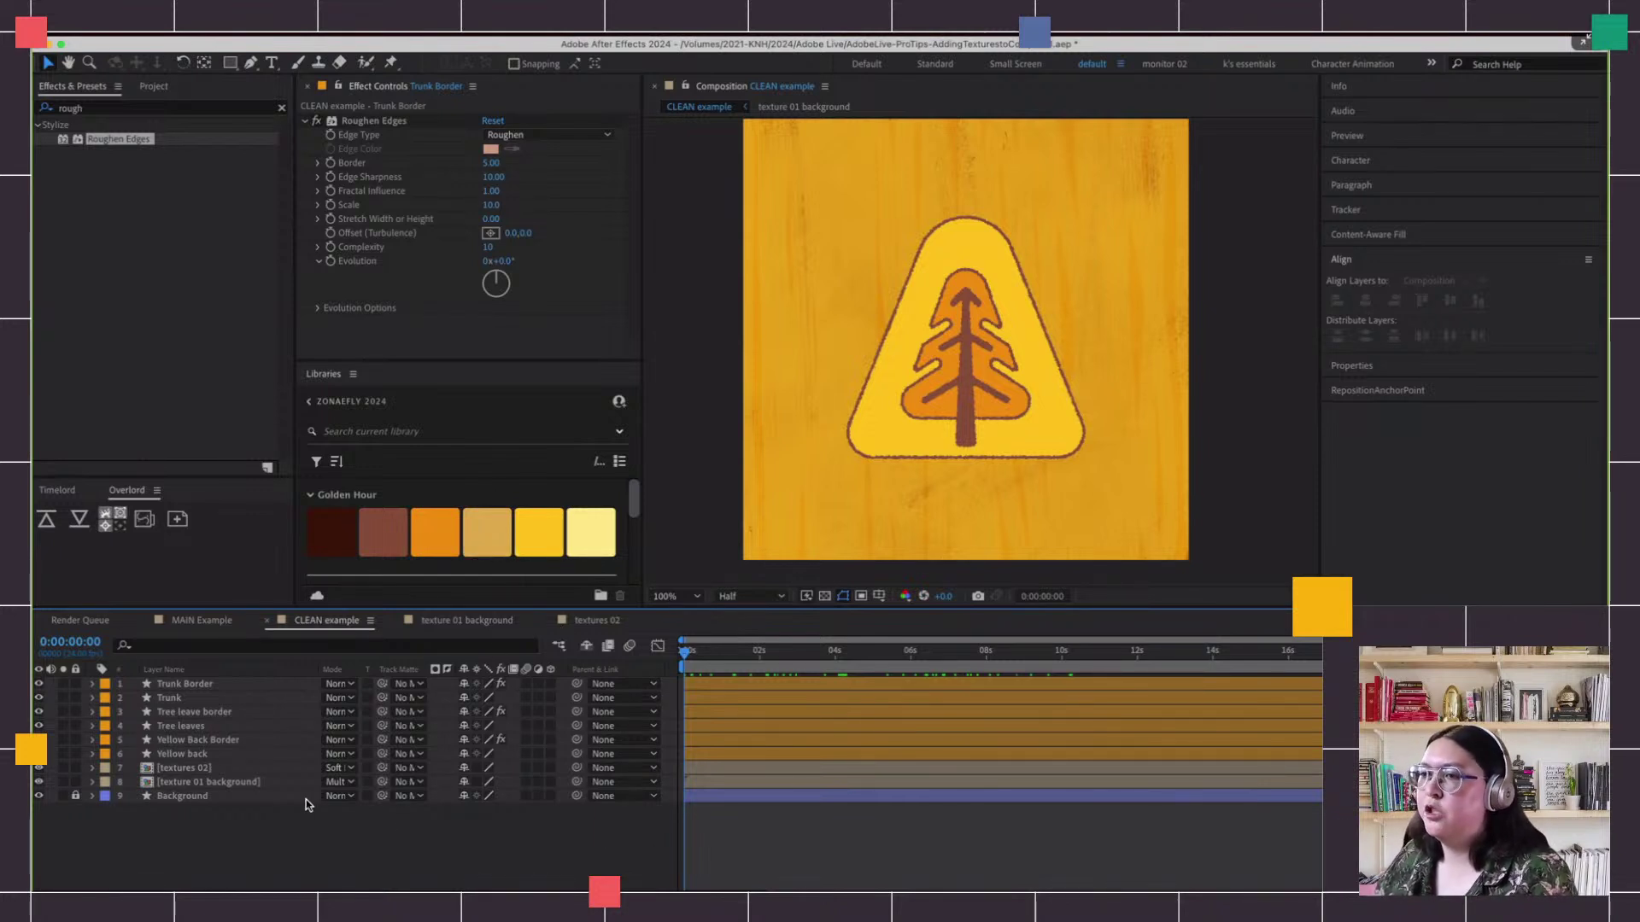
Create a 1080 x 1080 px solid directly above Yellow Back Border, sampling its color from the bright yellow Golden Hour swatch
click(169, 740)
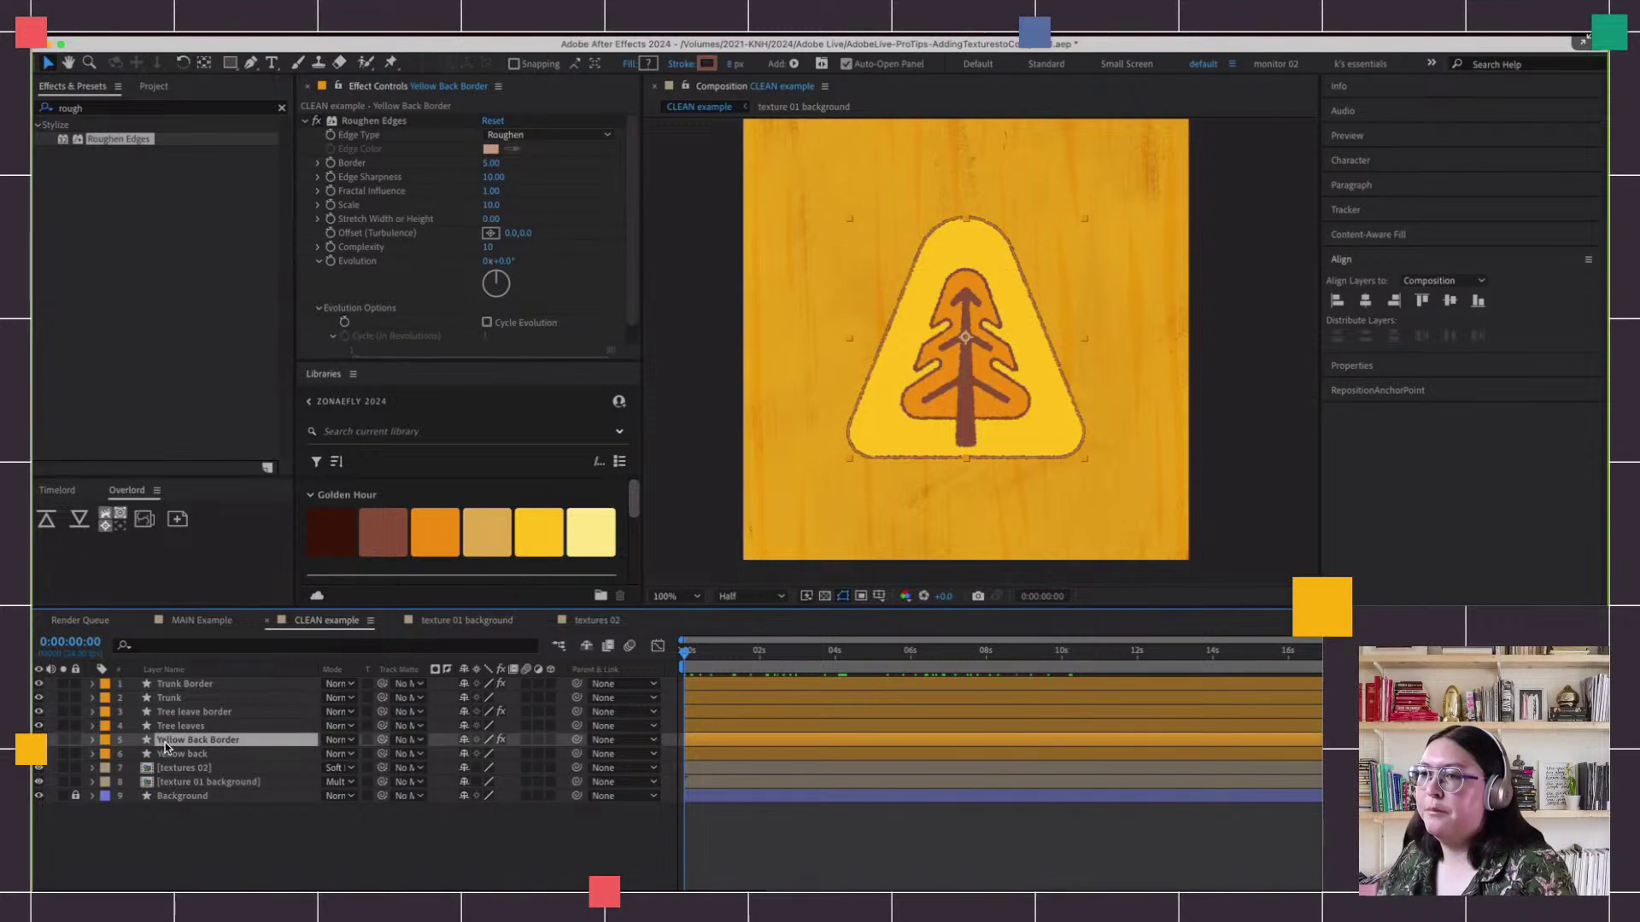
right_click(274, 853)
mouse_move(311, 688)
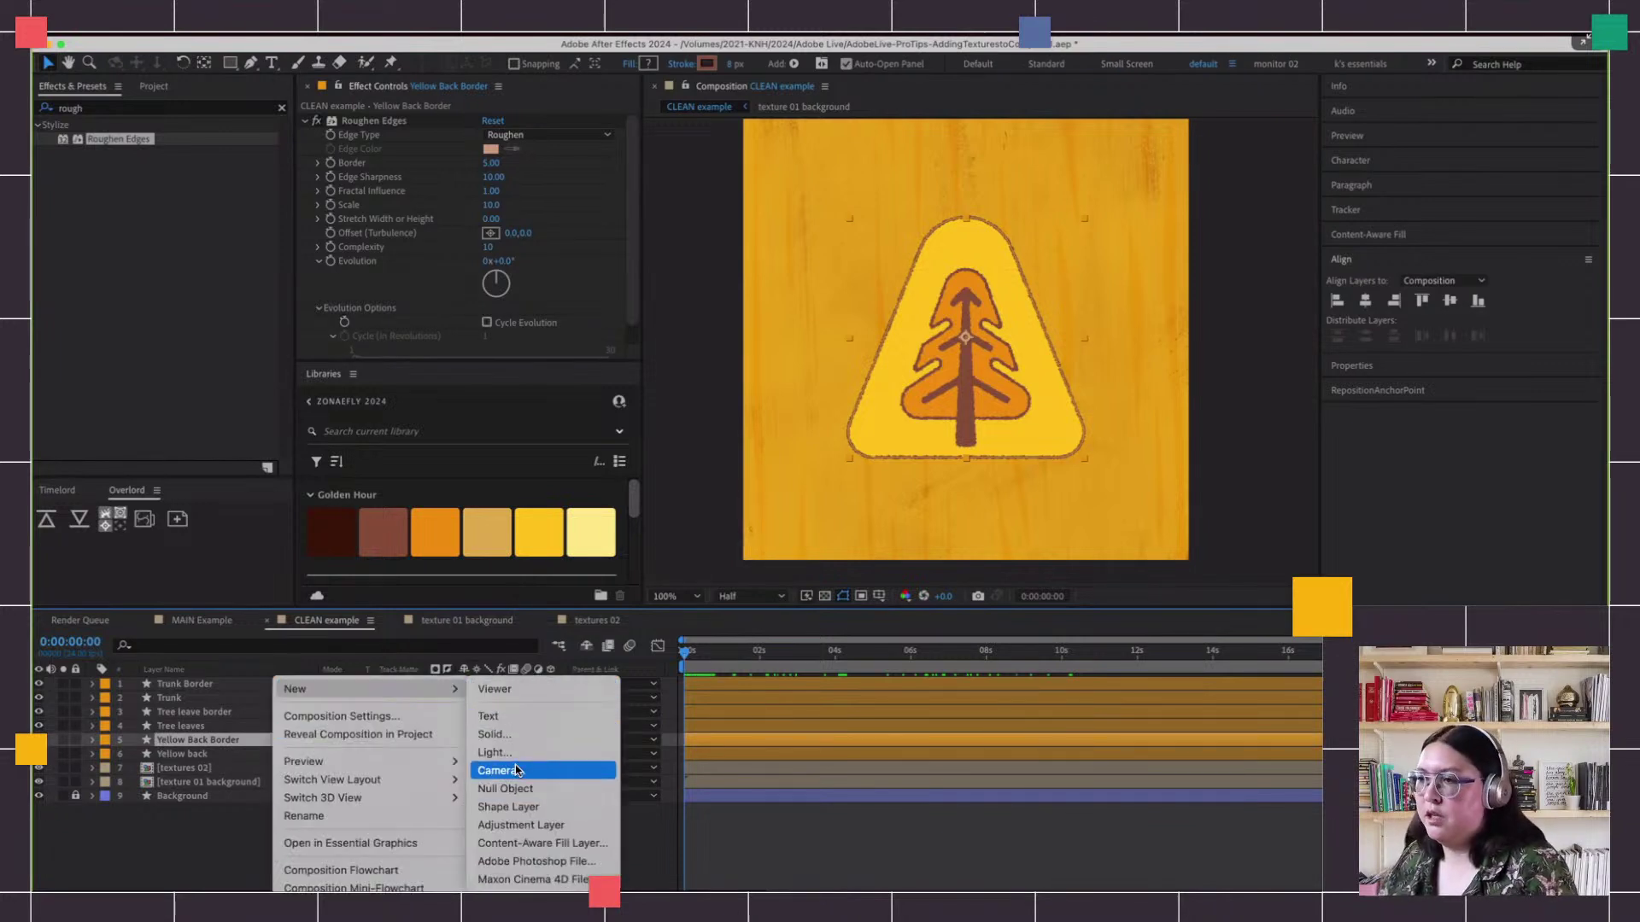
click(504, 734)
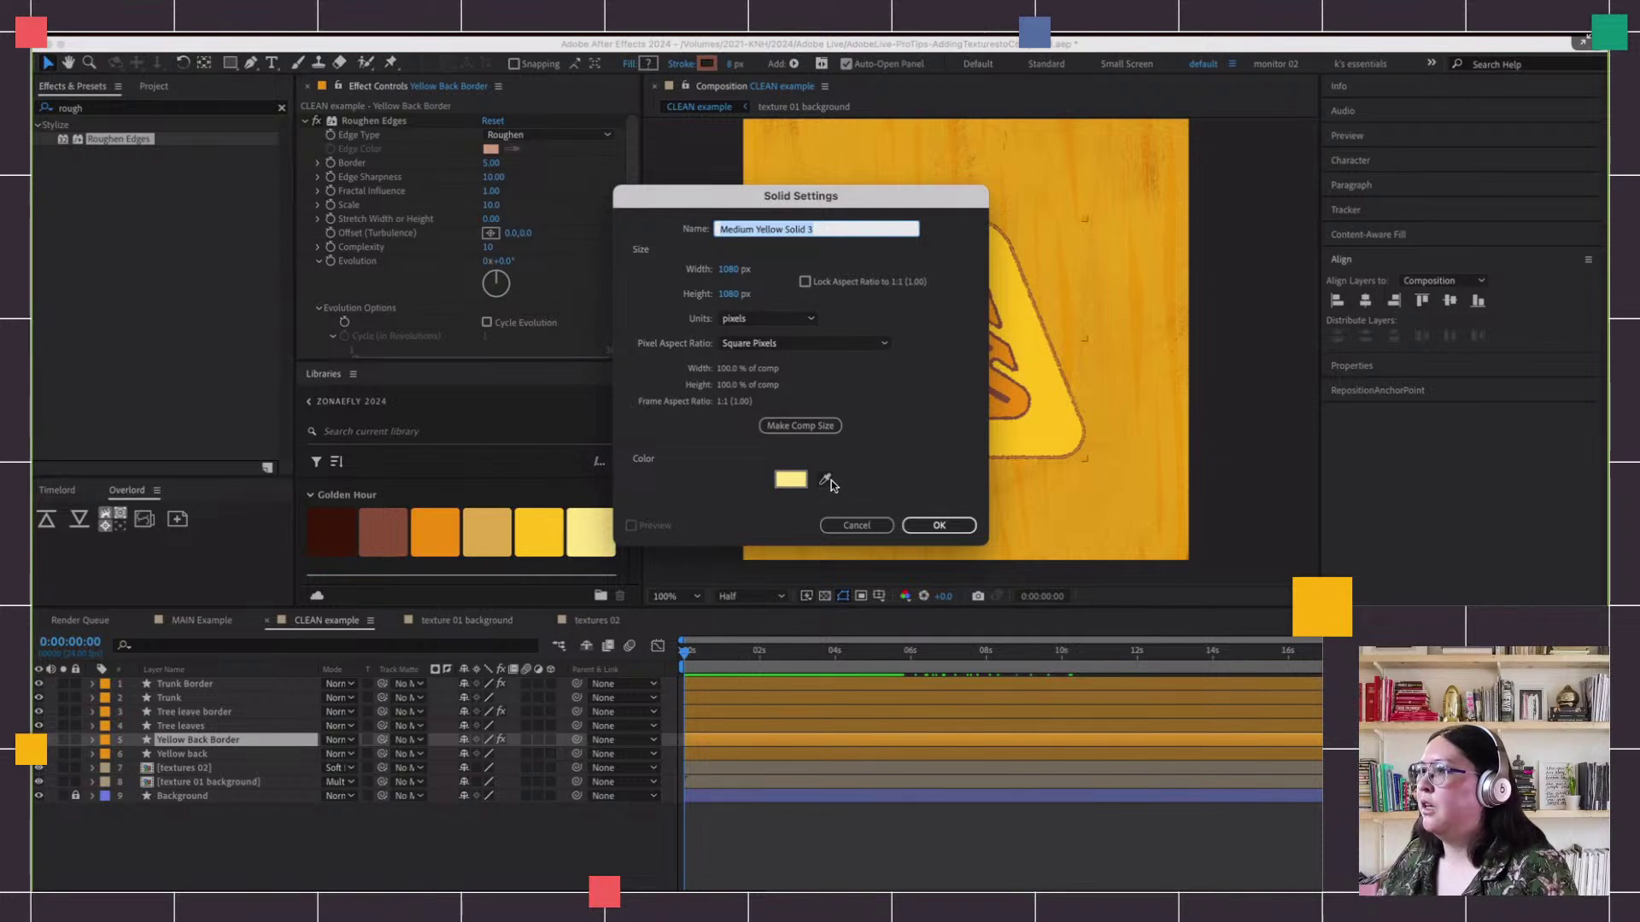
click(825, 480)
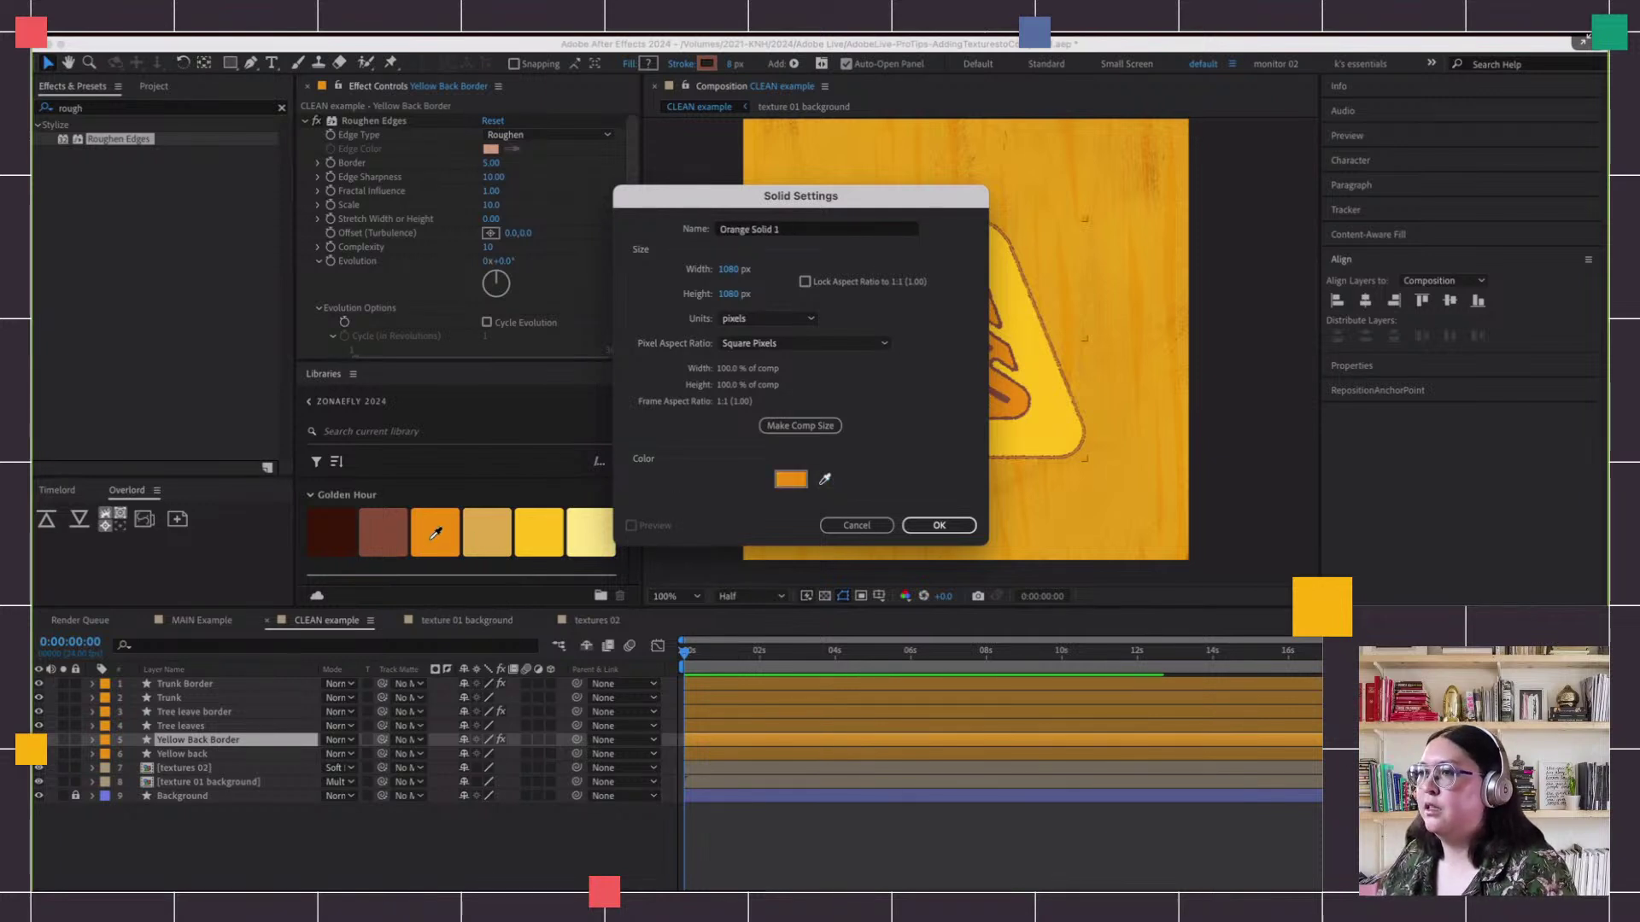
click(538, 530)
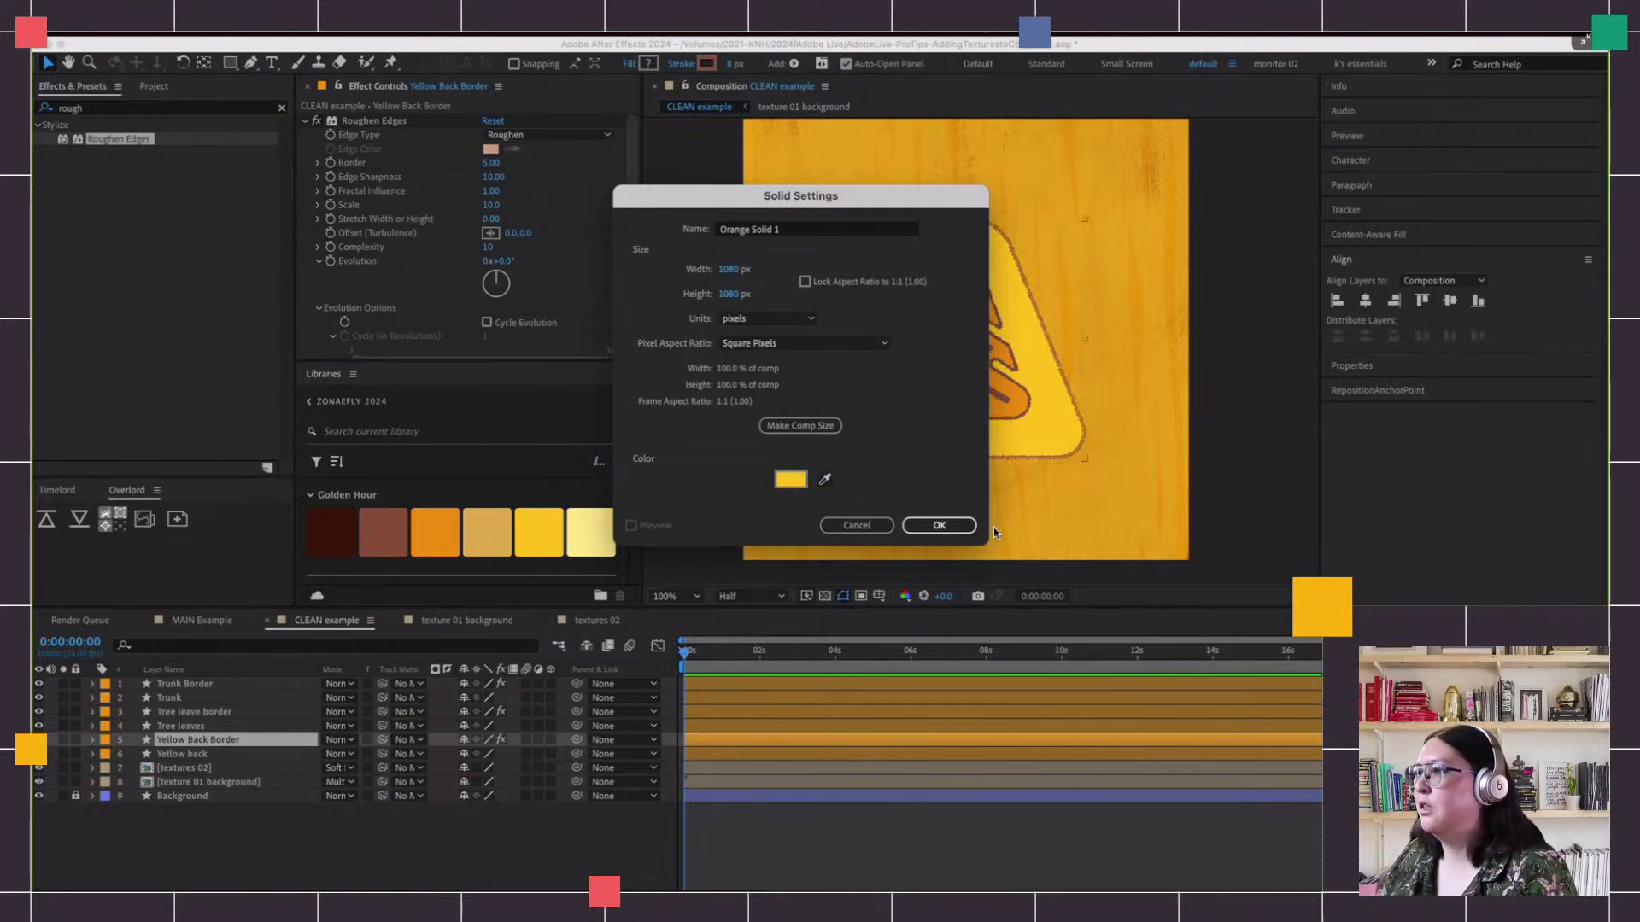
click(948, 526)
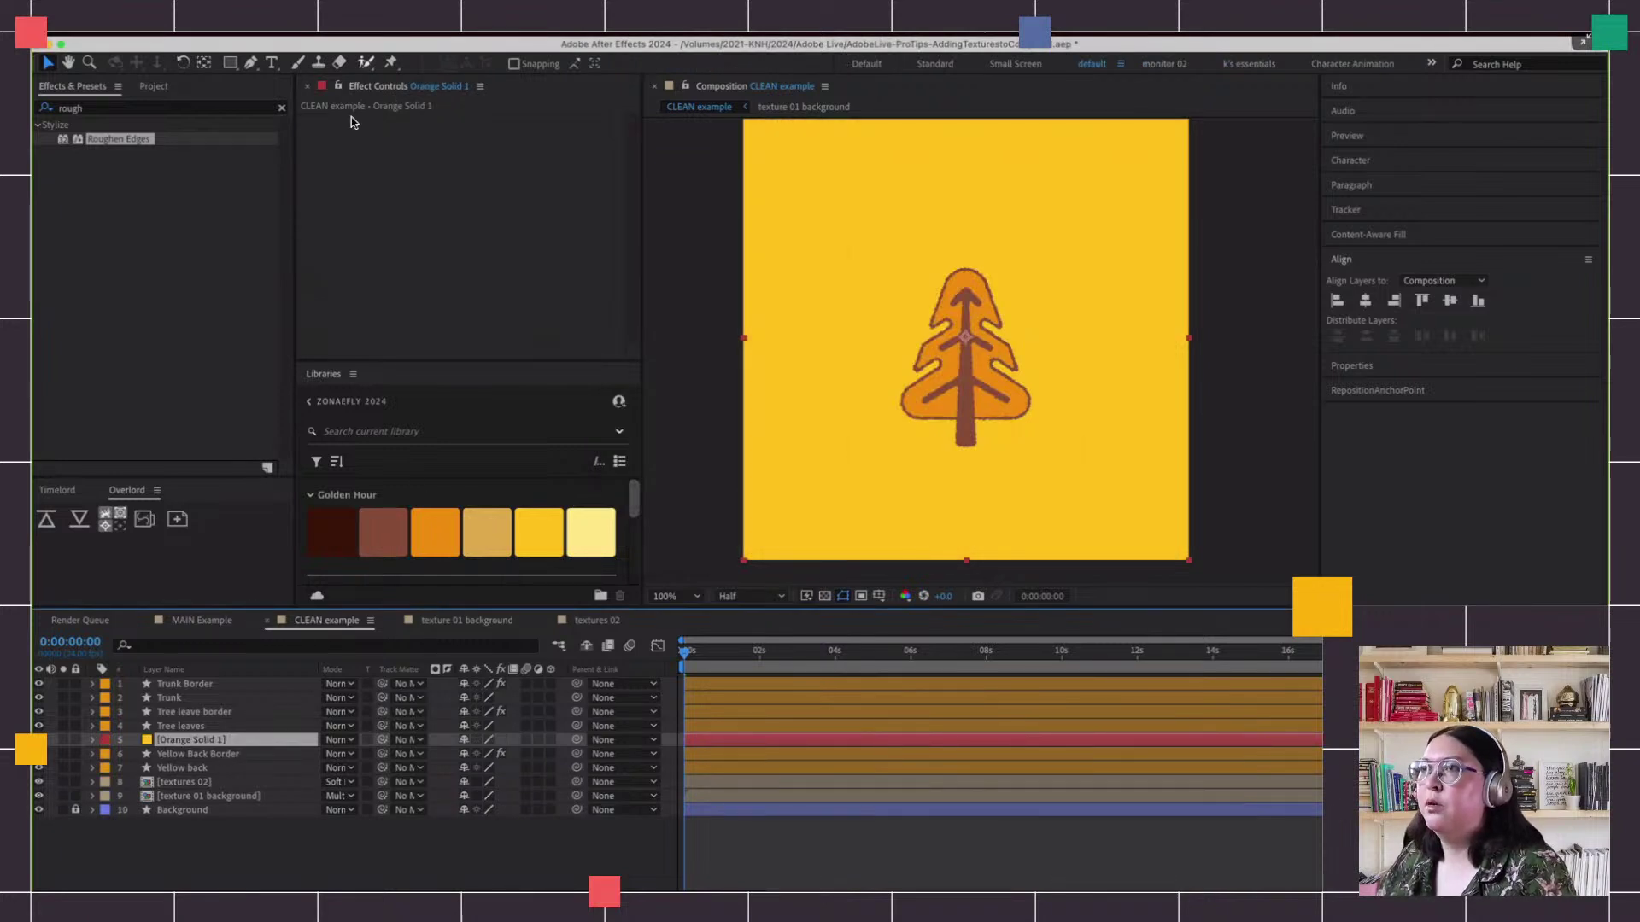
Mask the yellow solid with a closed, rounded freeform shape covering the badge's lower-right corner and set its blending mode to Multiply
click(252, 63)
click(1065, 335)
drag(959, 465, 1017, 503)
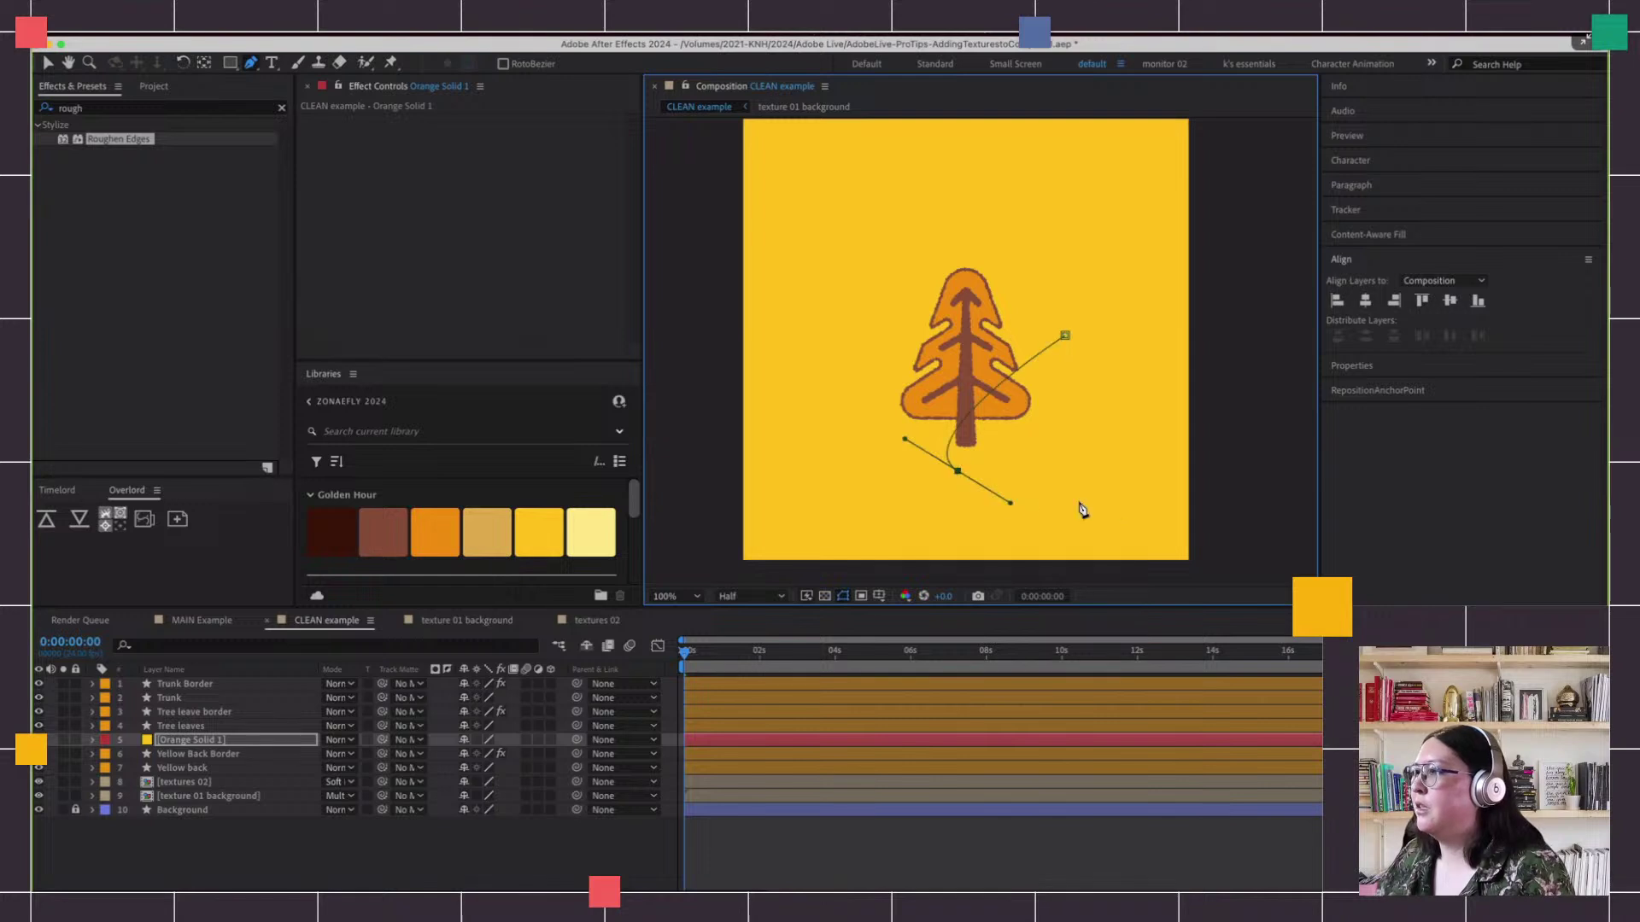
drag(1128, 485, 1128, 441)
click(1065, 335)
drag(1065, 335, 1139, 339)
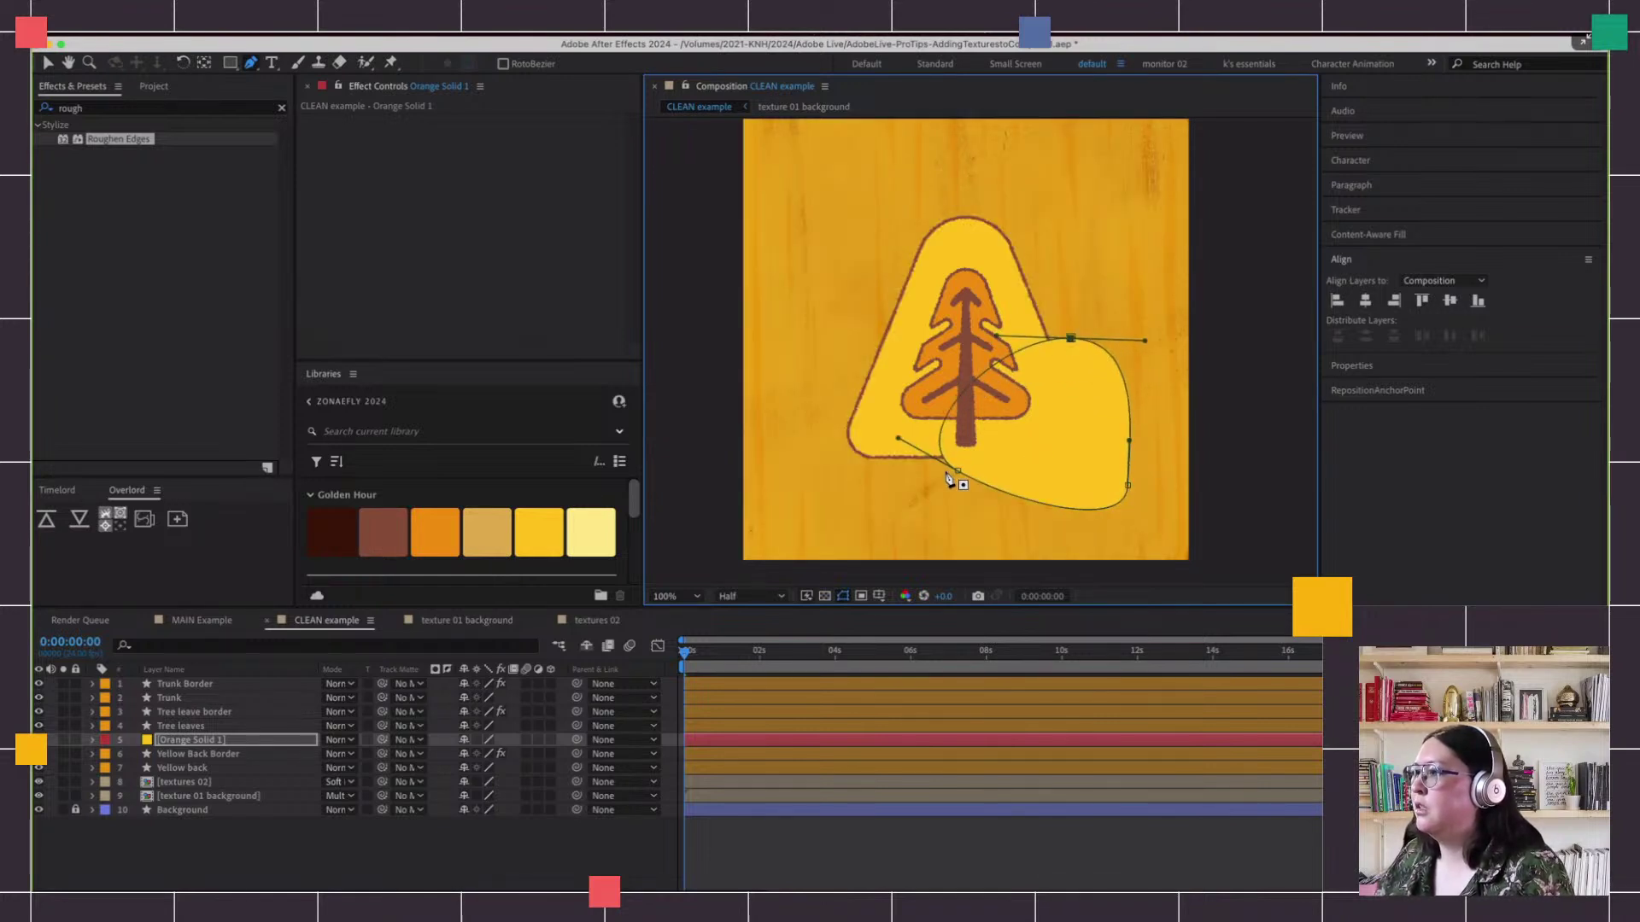
drag(958, 471, 984, 498)
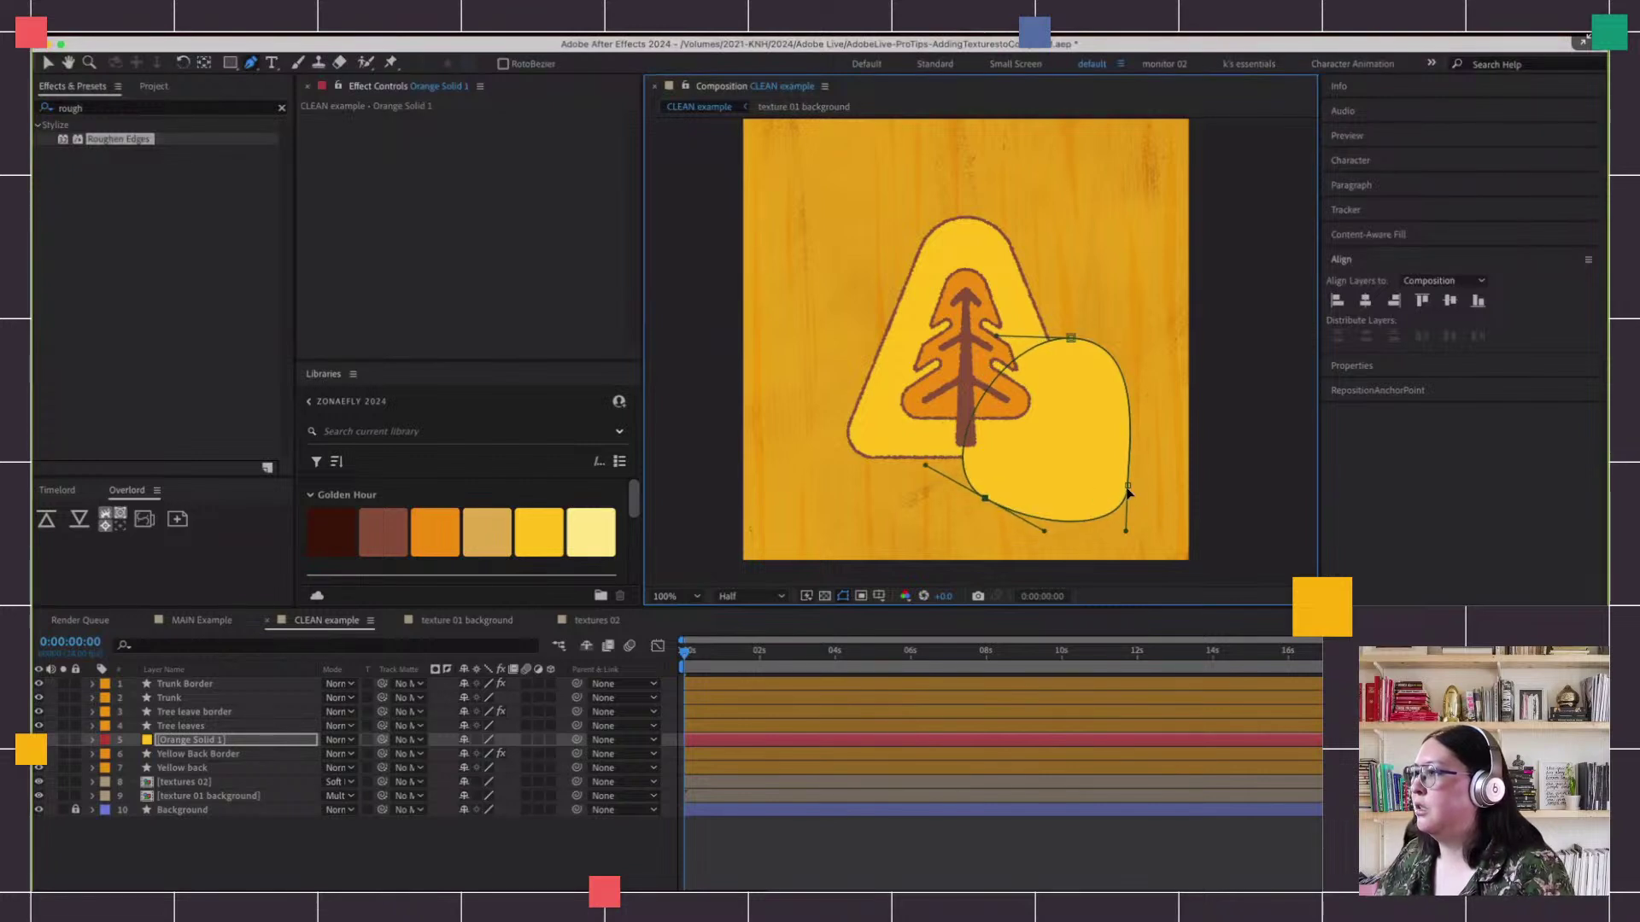
drag(1128, 493, 1139, 480)
click(349, 740)
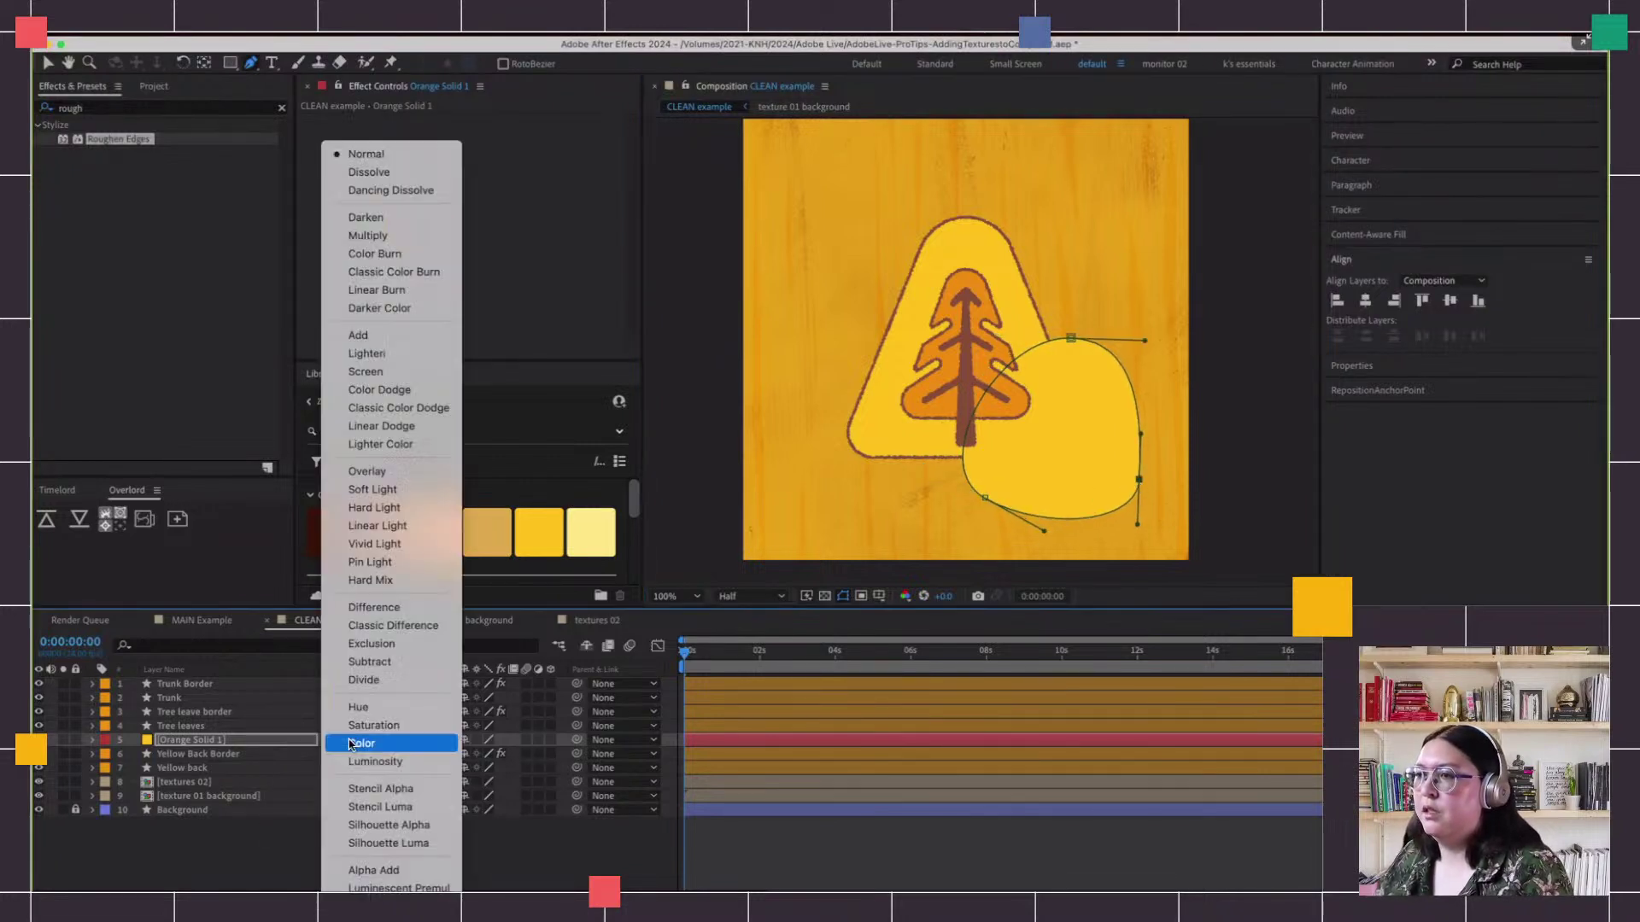
click(404, 239)
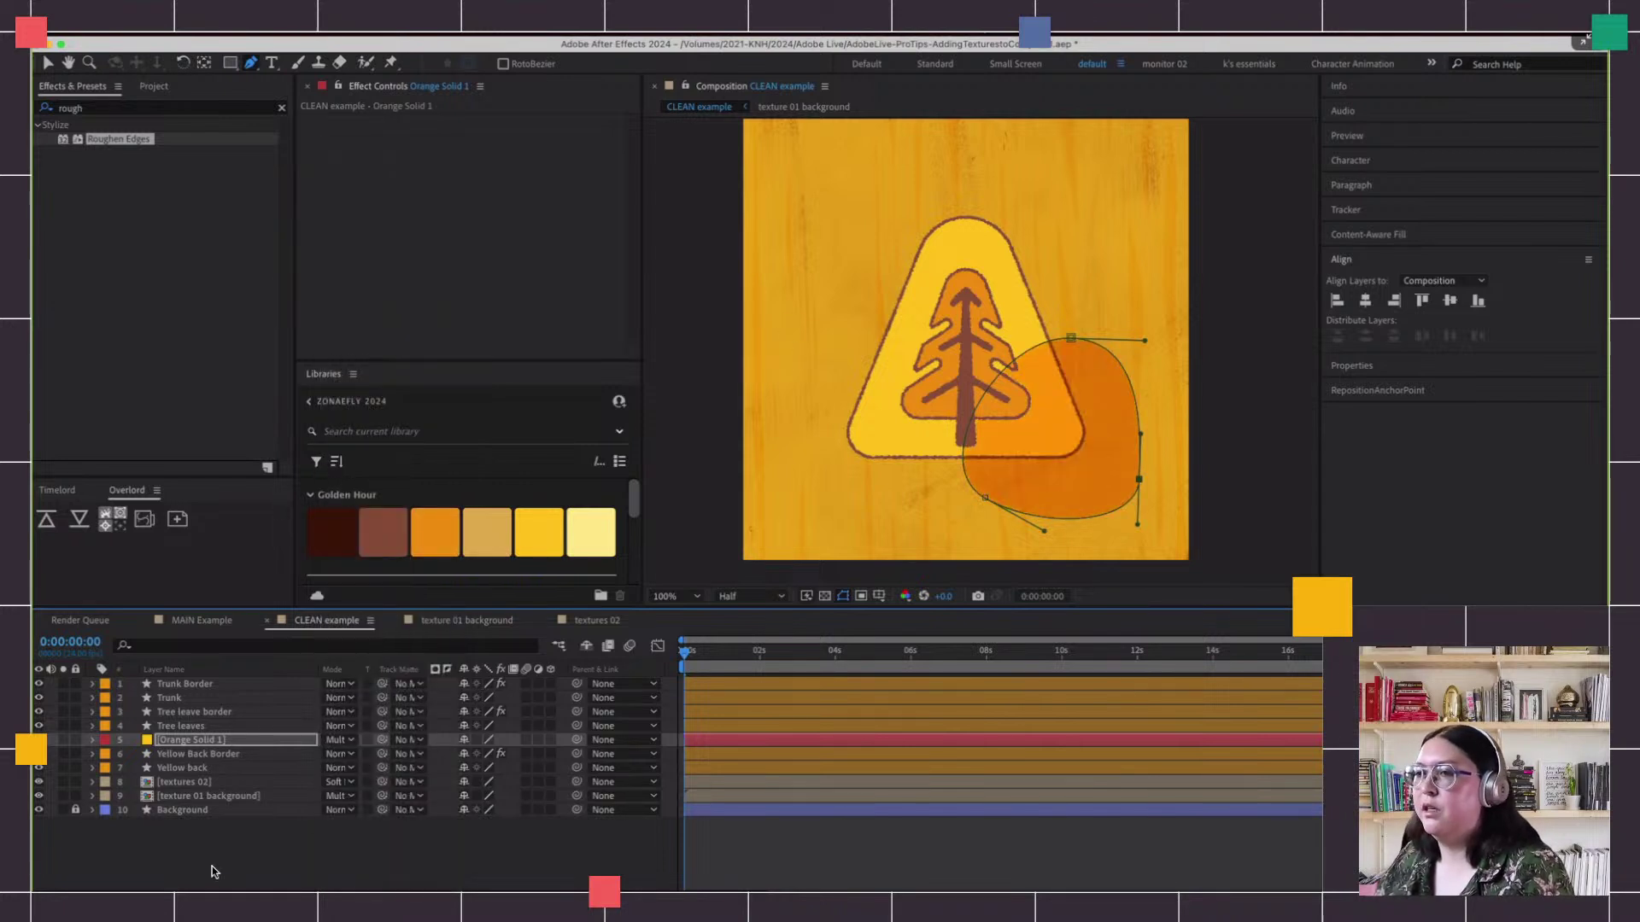
Apply Roughen Edges to the masked solid with Border at about 191.5 and Scale at 10
drag(120, 147, 539, 223)
key(v)
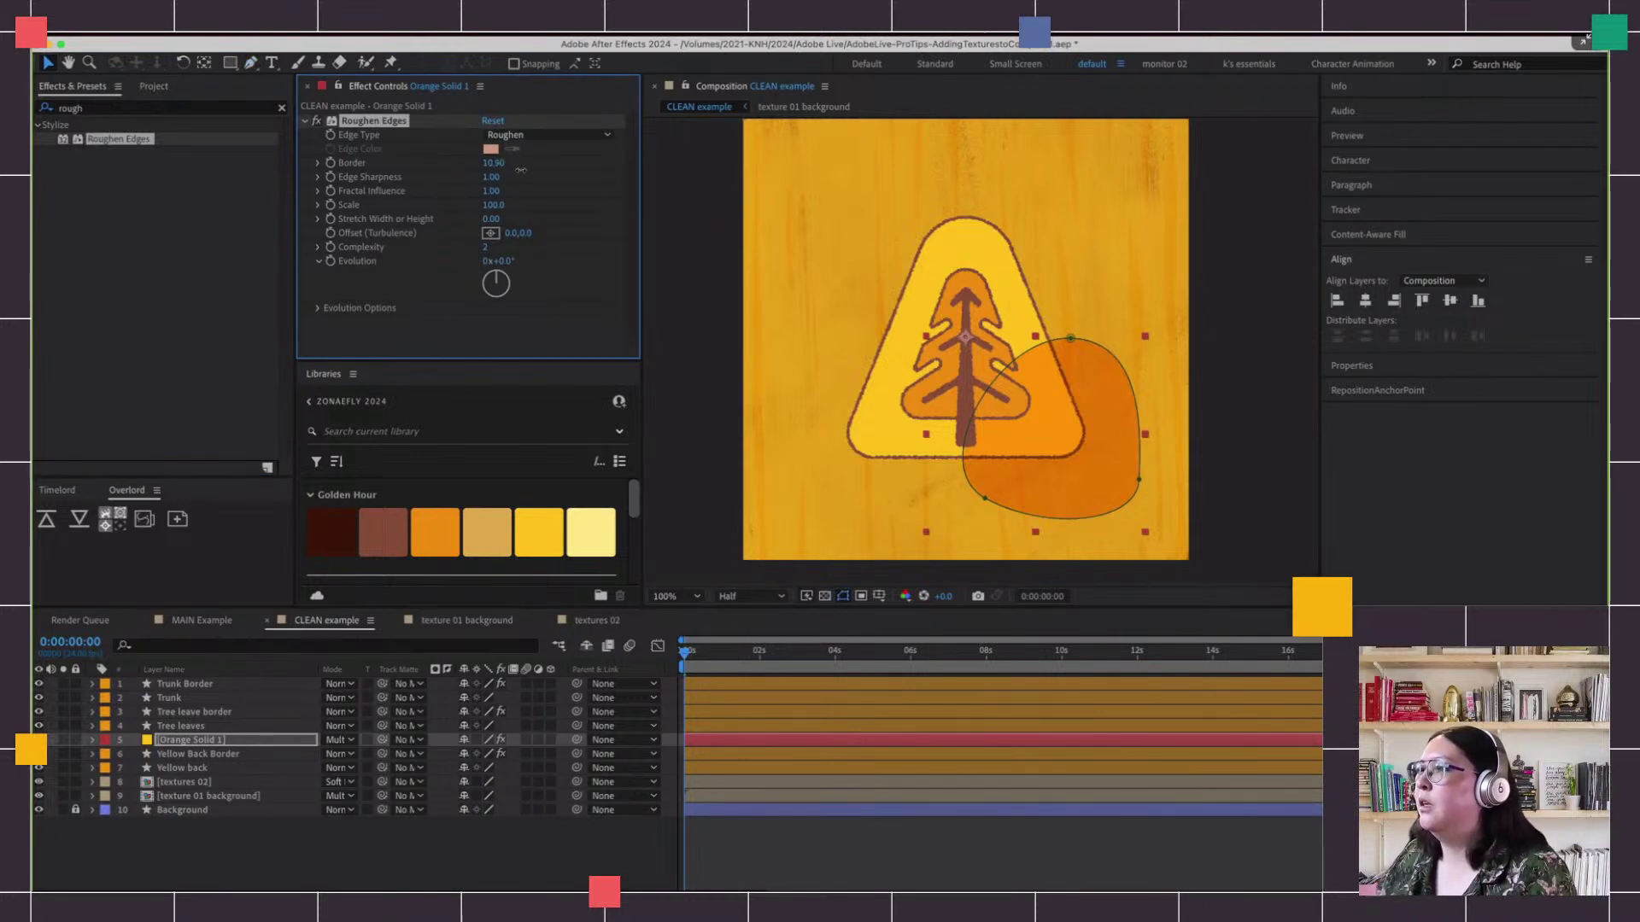
drag(594, 178, 642, 181)
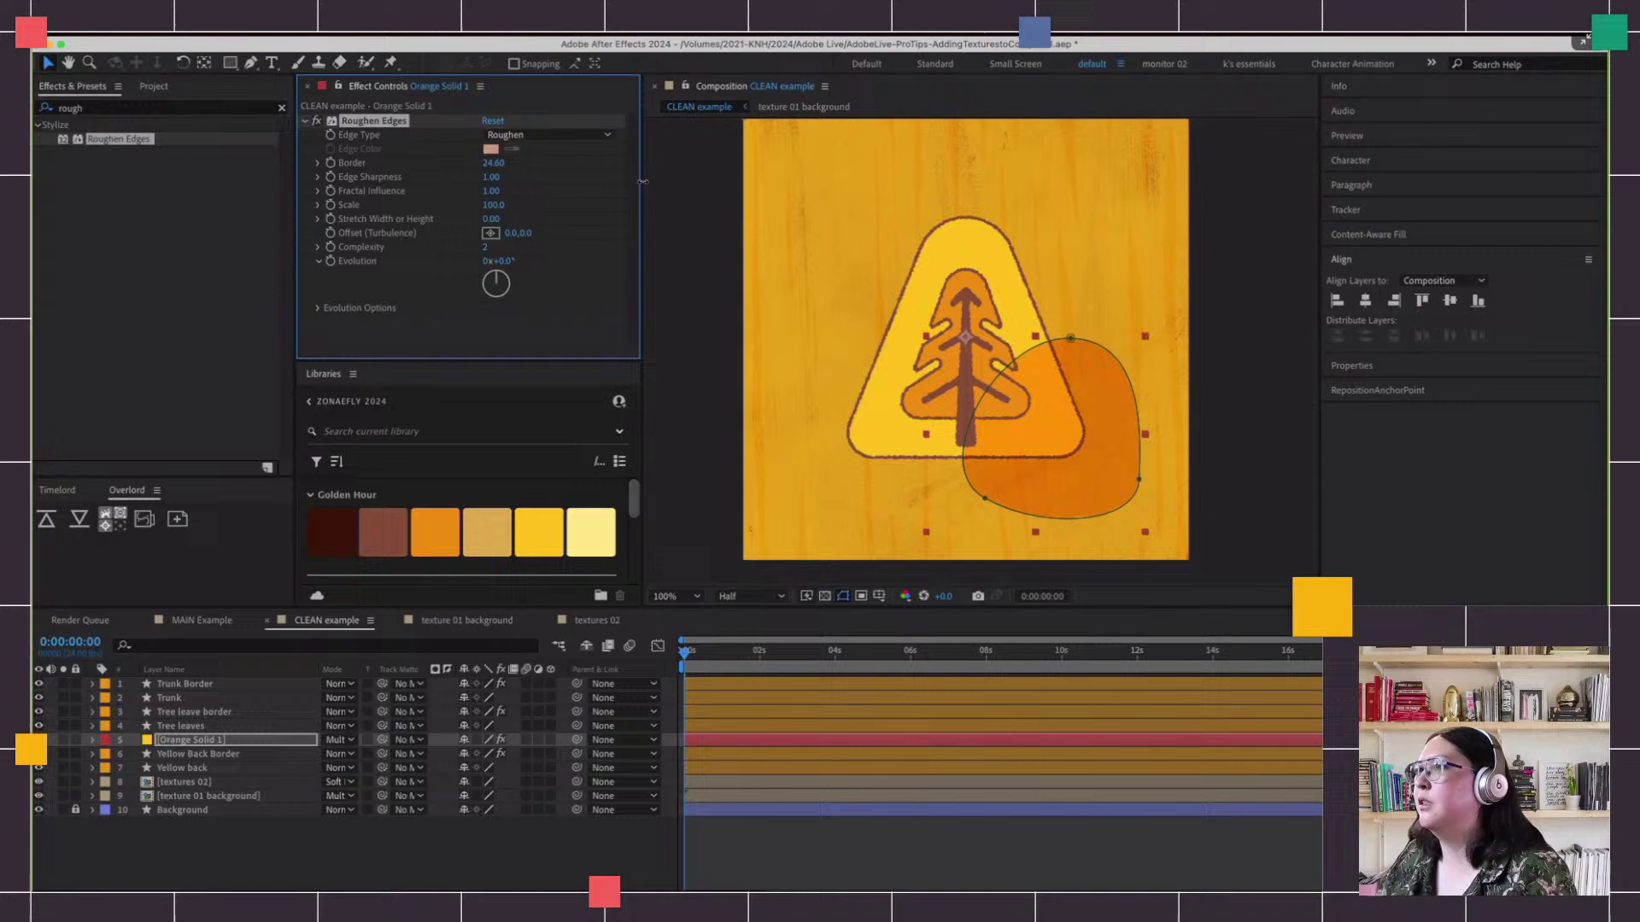
drag(509, 166, 565, 173)
click(493, 163)
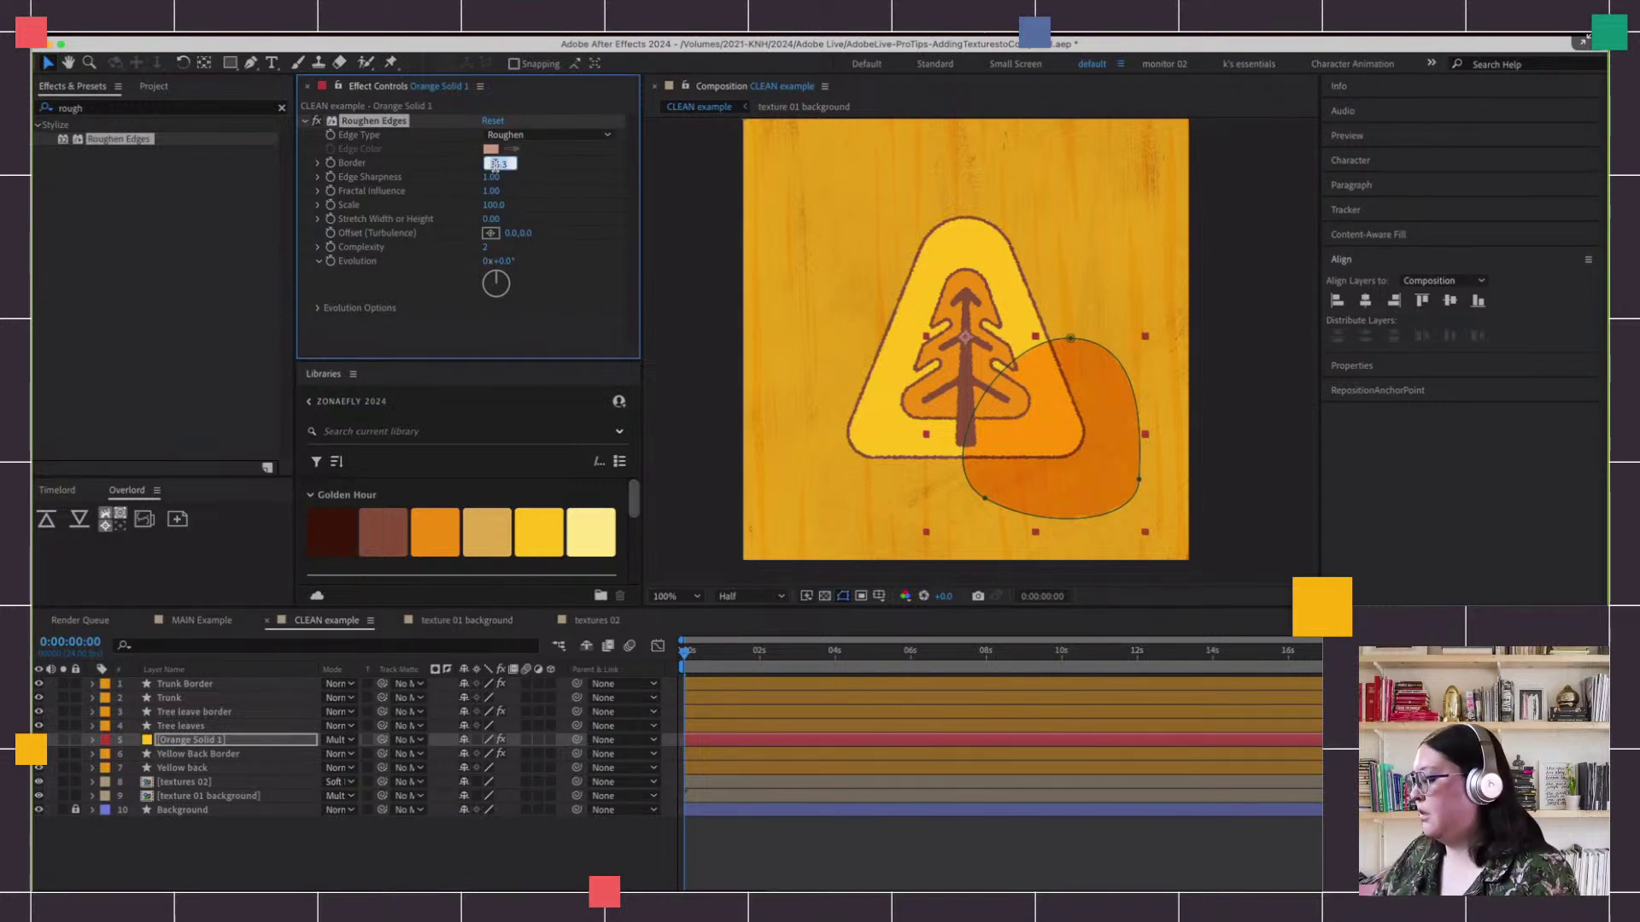
text(200)
key(Return)
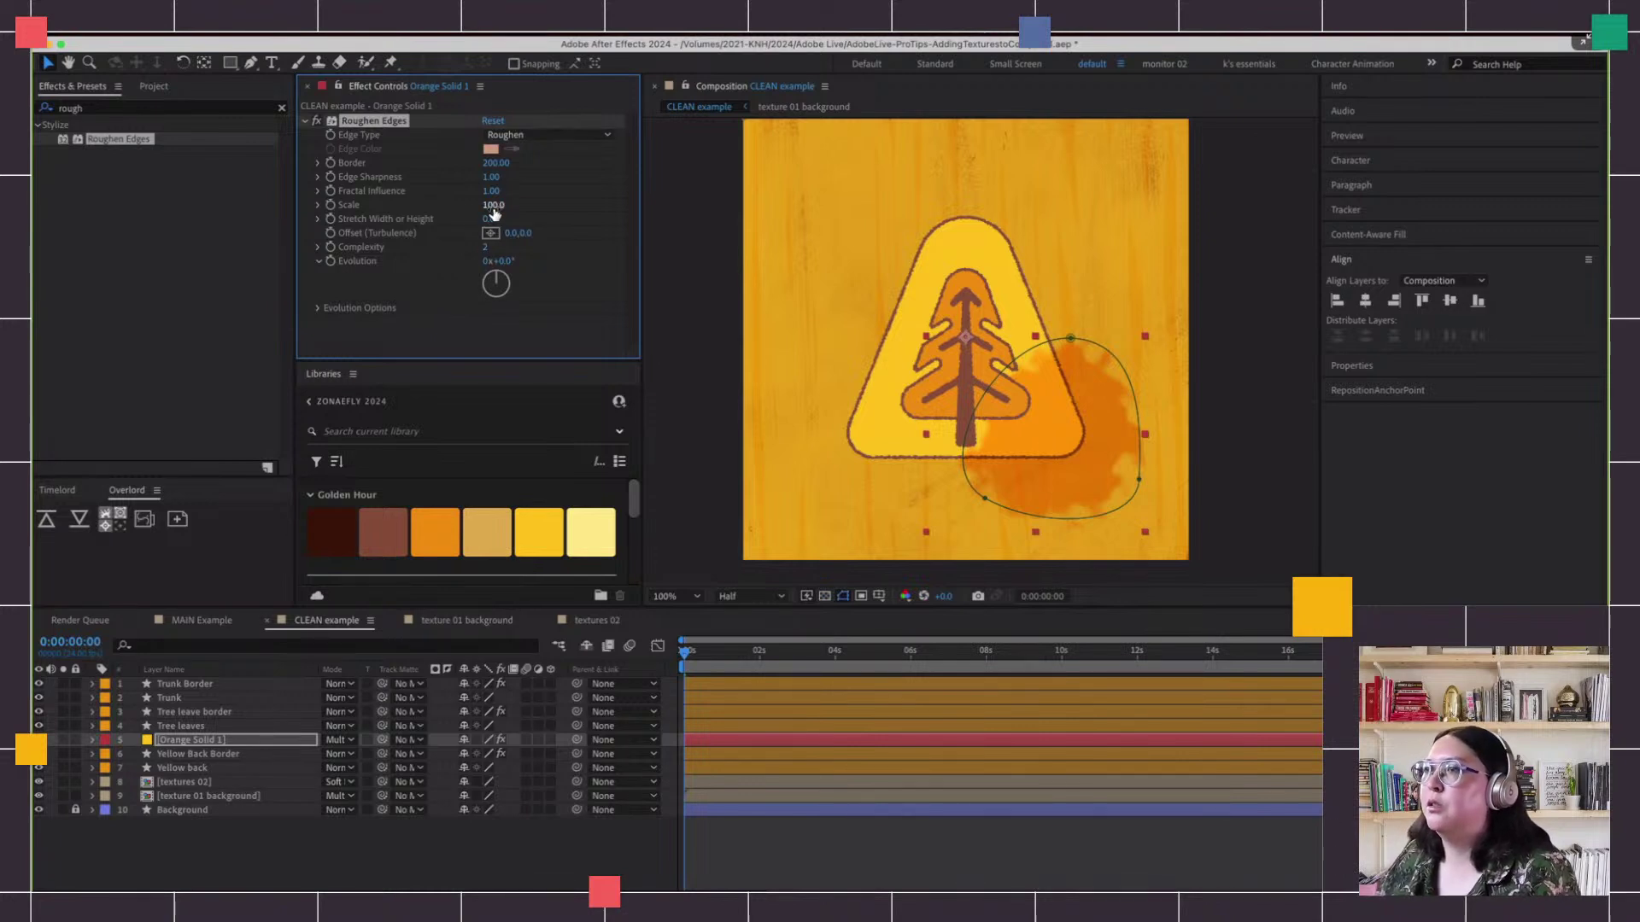
drag(512, 205, 414, 217)
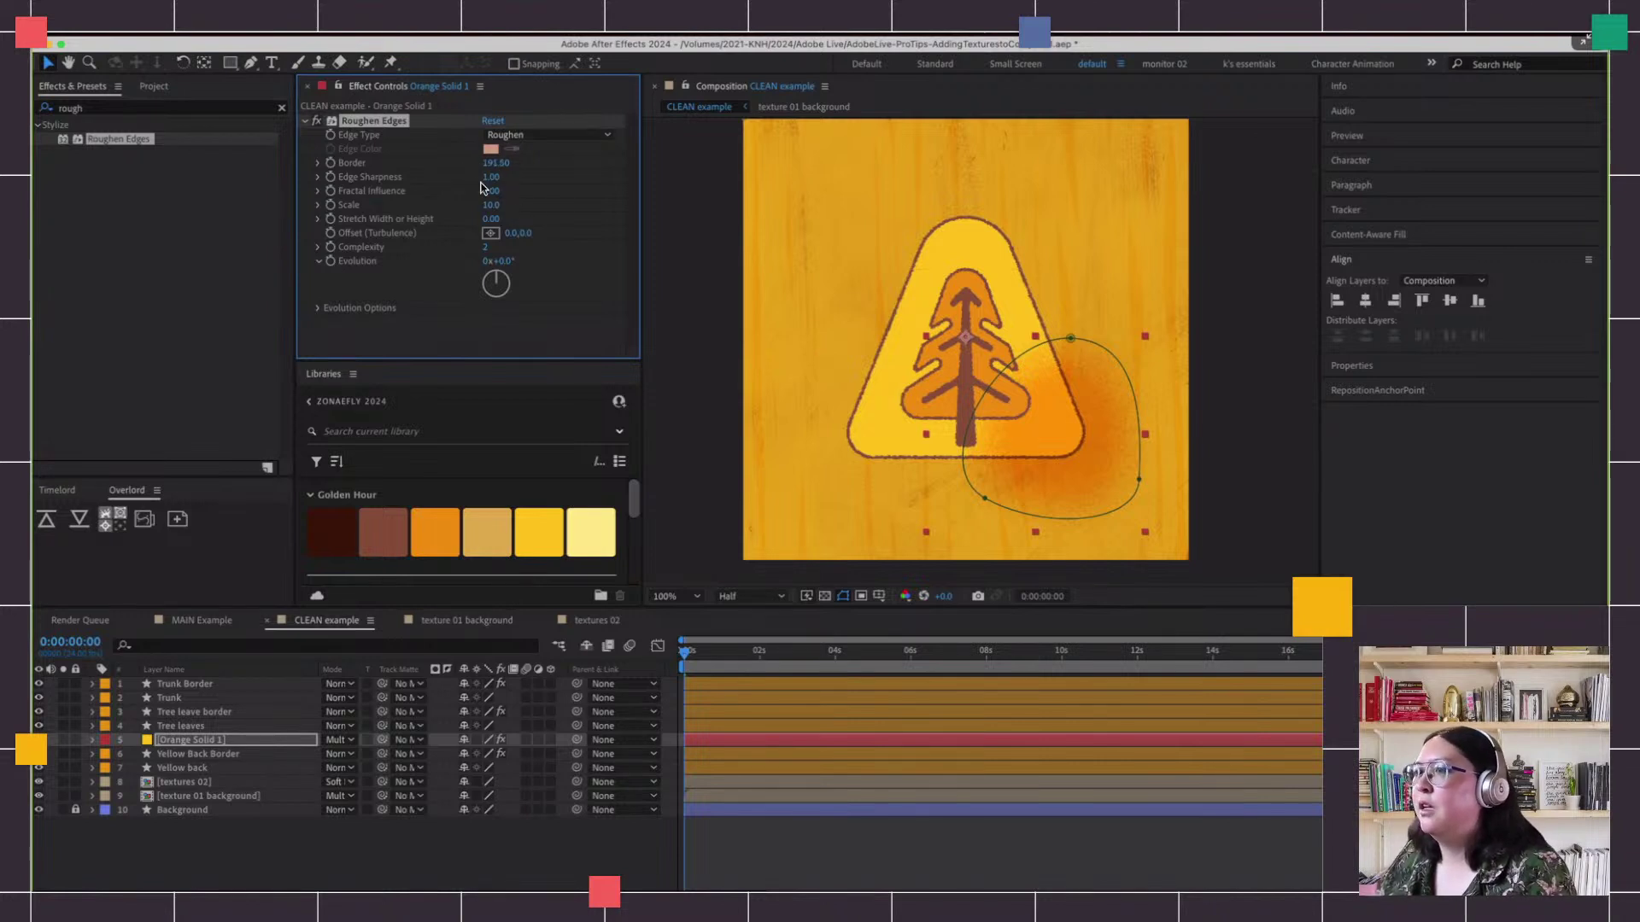
Return the masked solid's blending mode to Normal and recolor it with the darkest brown Golden Hour swatch
click(339, 739)
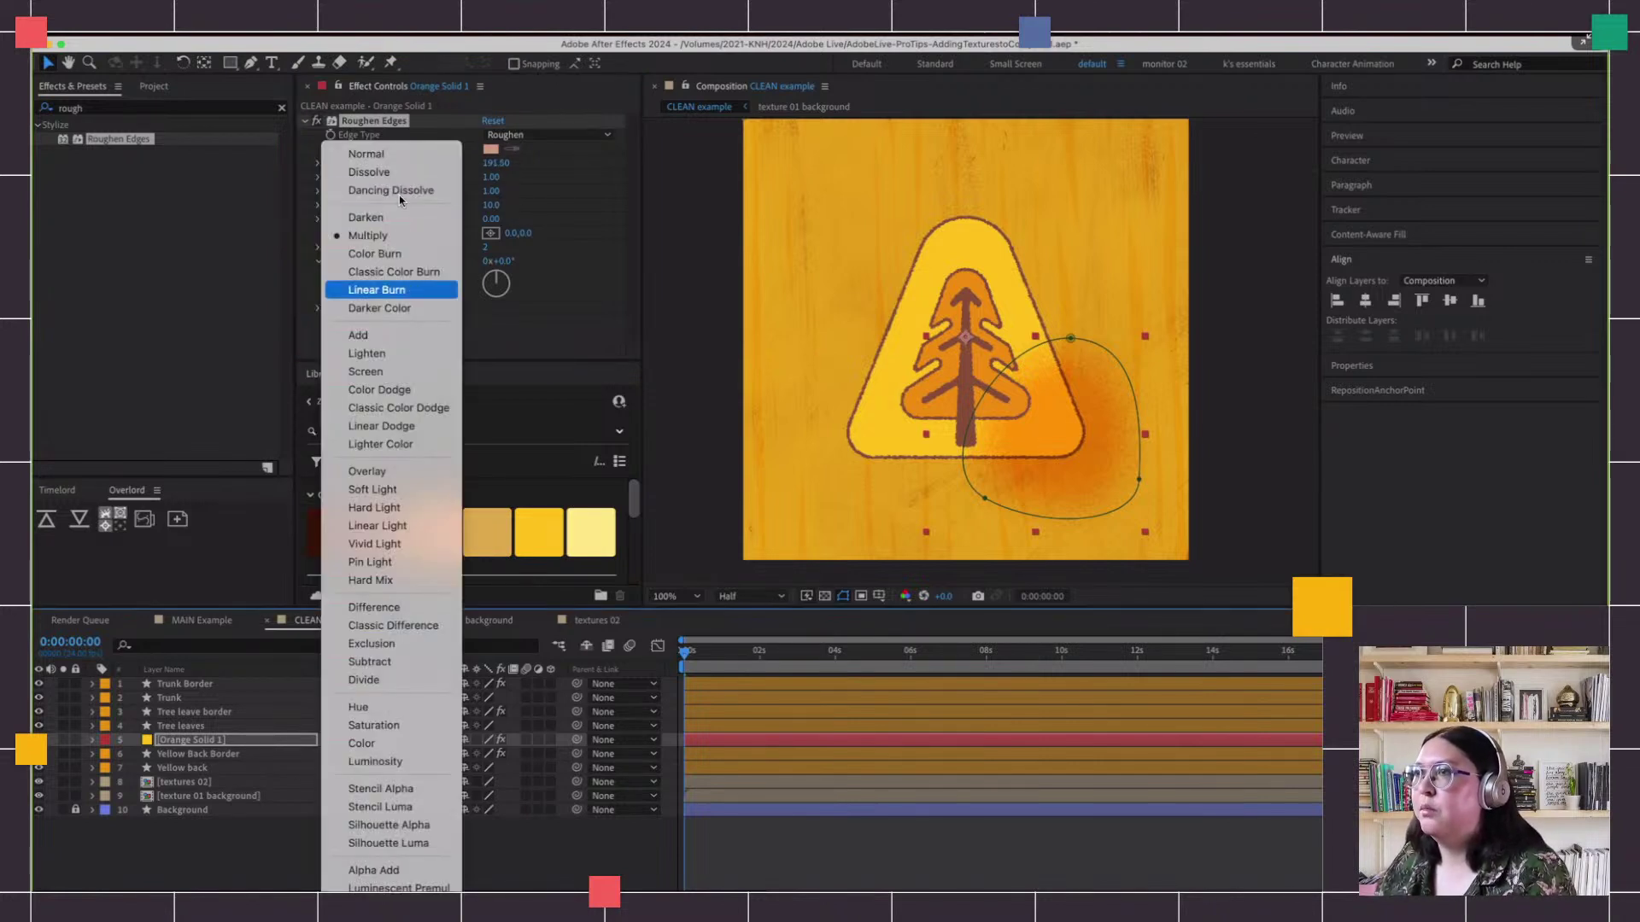
click(367, 154)
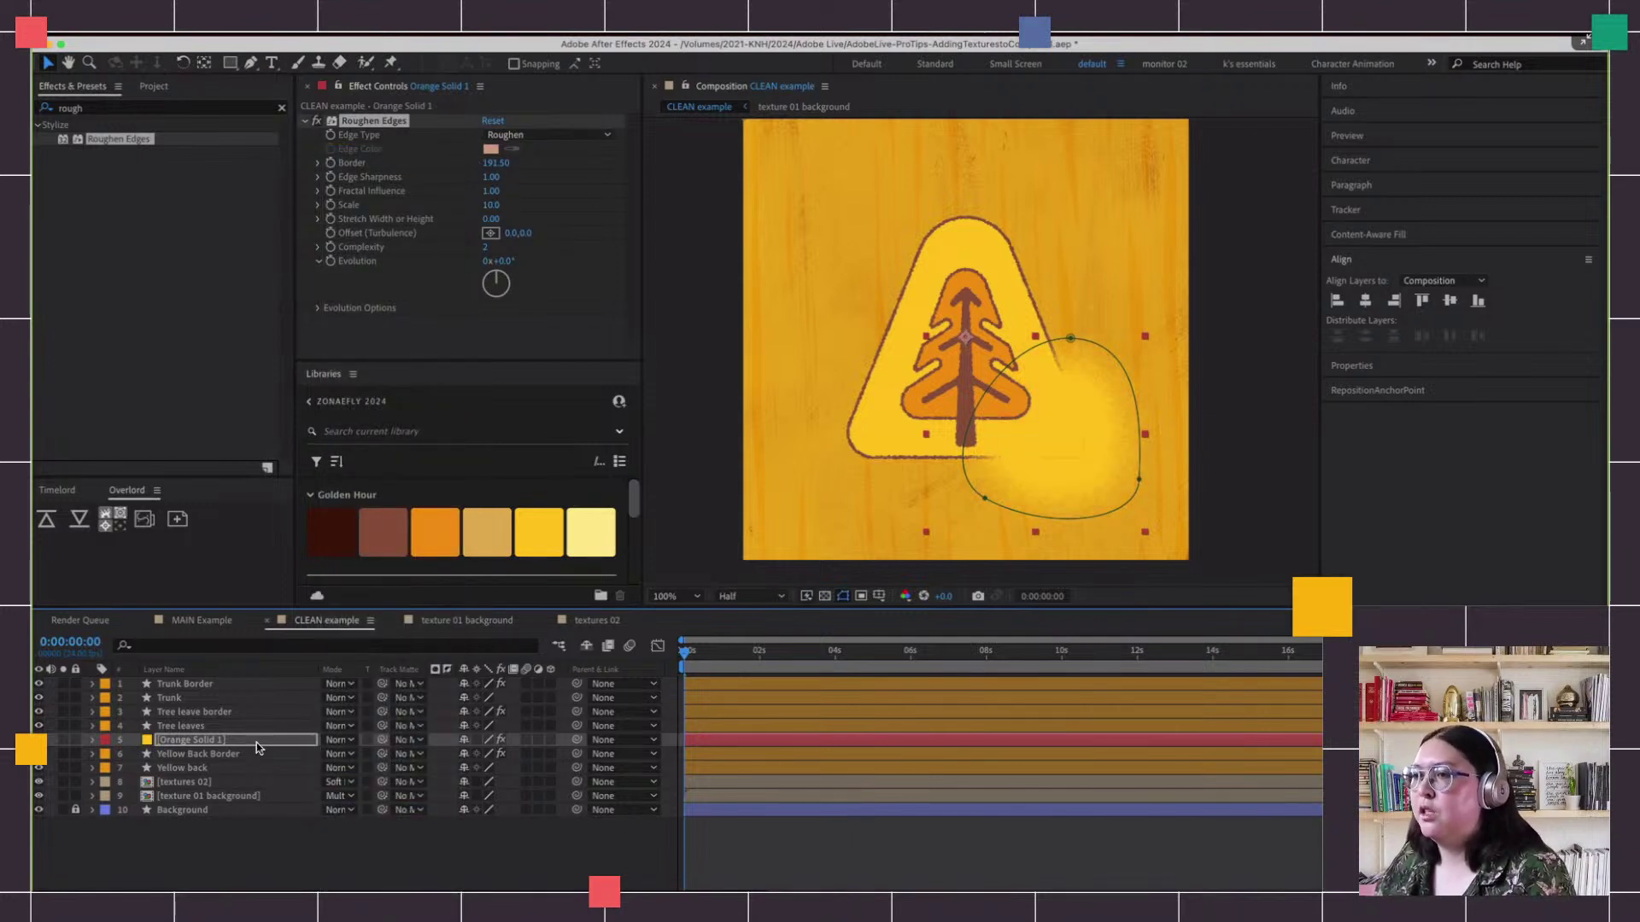
key(super+shift+y)
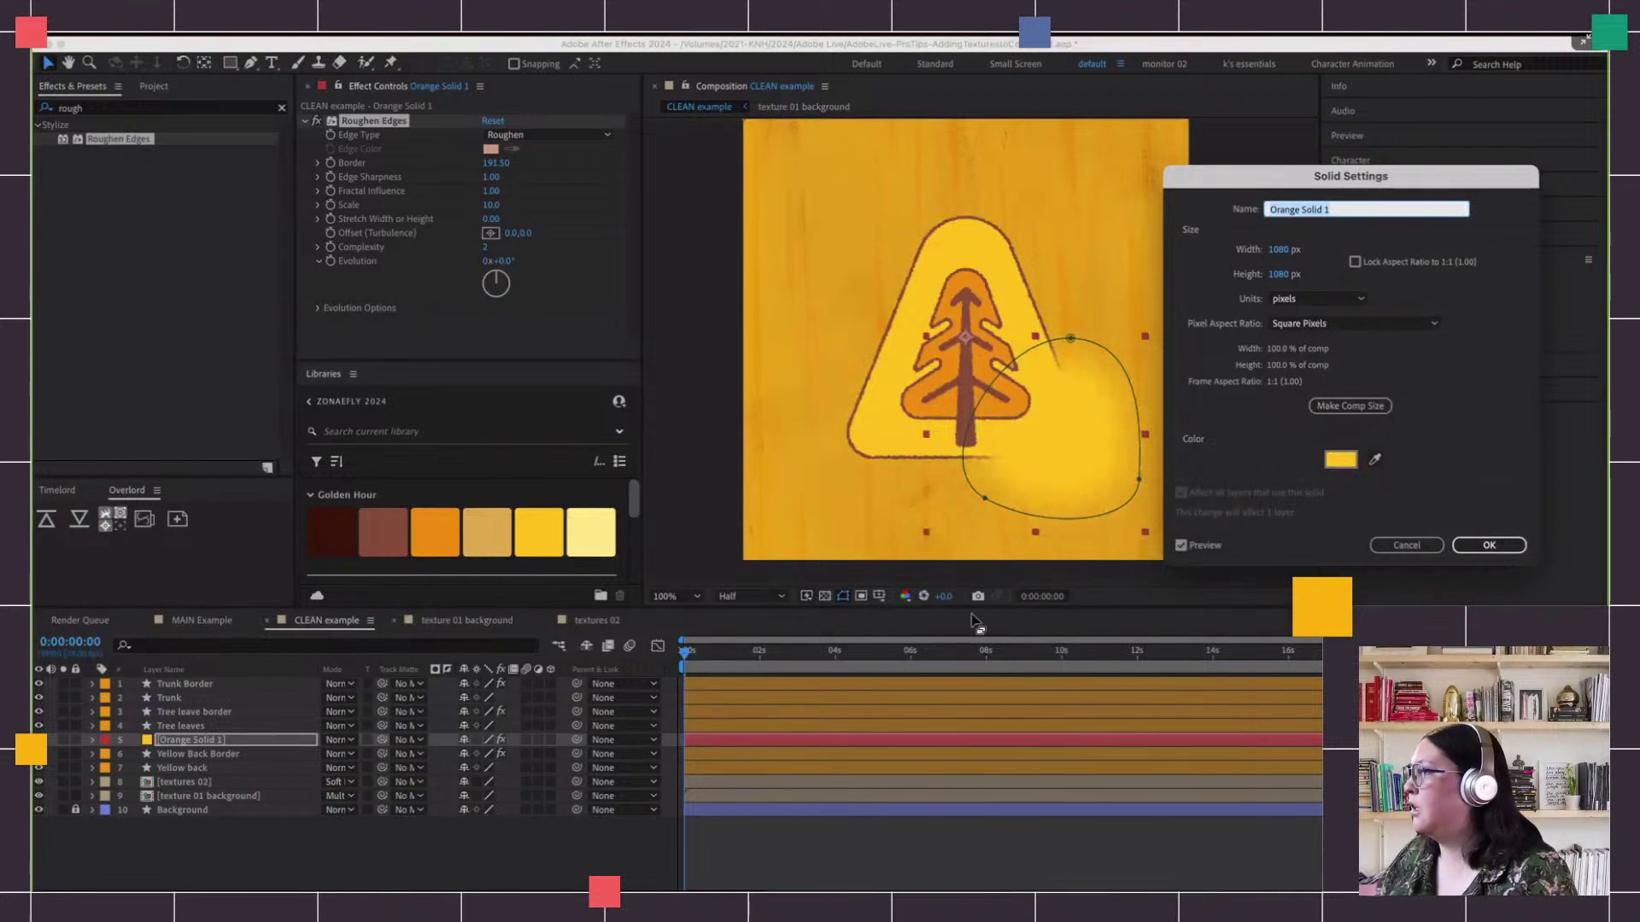
click(1373, 461)
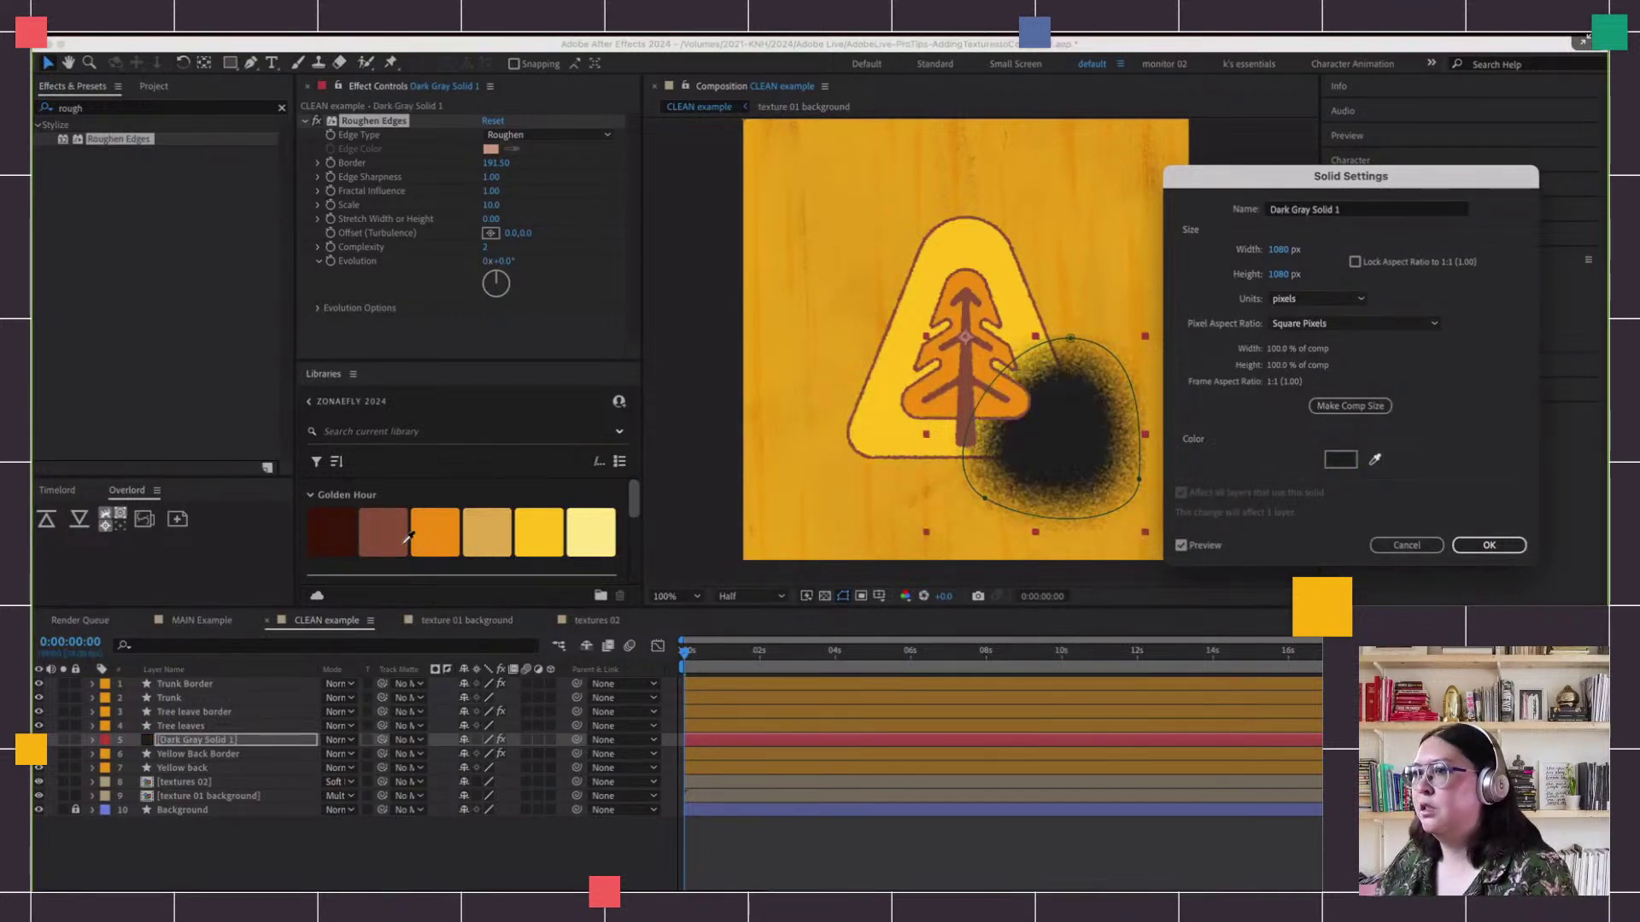
click(341, 529)
click(1489, 545)
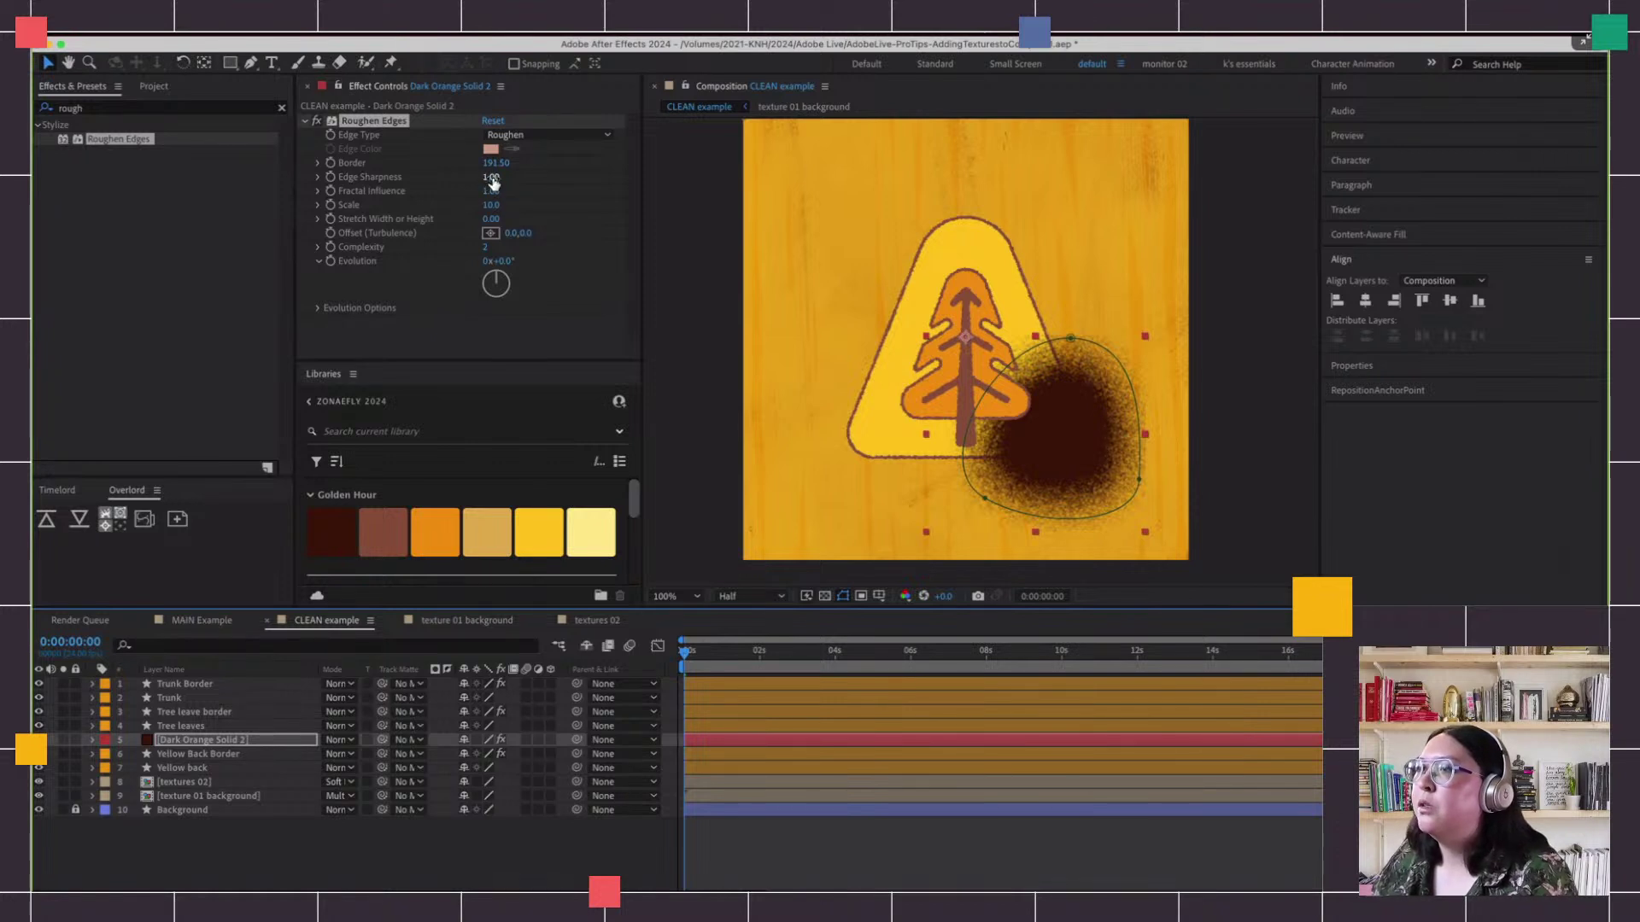
Raise the dark solid's Roughen Edges Edge Sharpness to about 8.08 and shift the solid slightly up and to the right
drag(491, 177, 1090, 280)
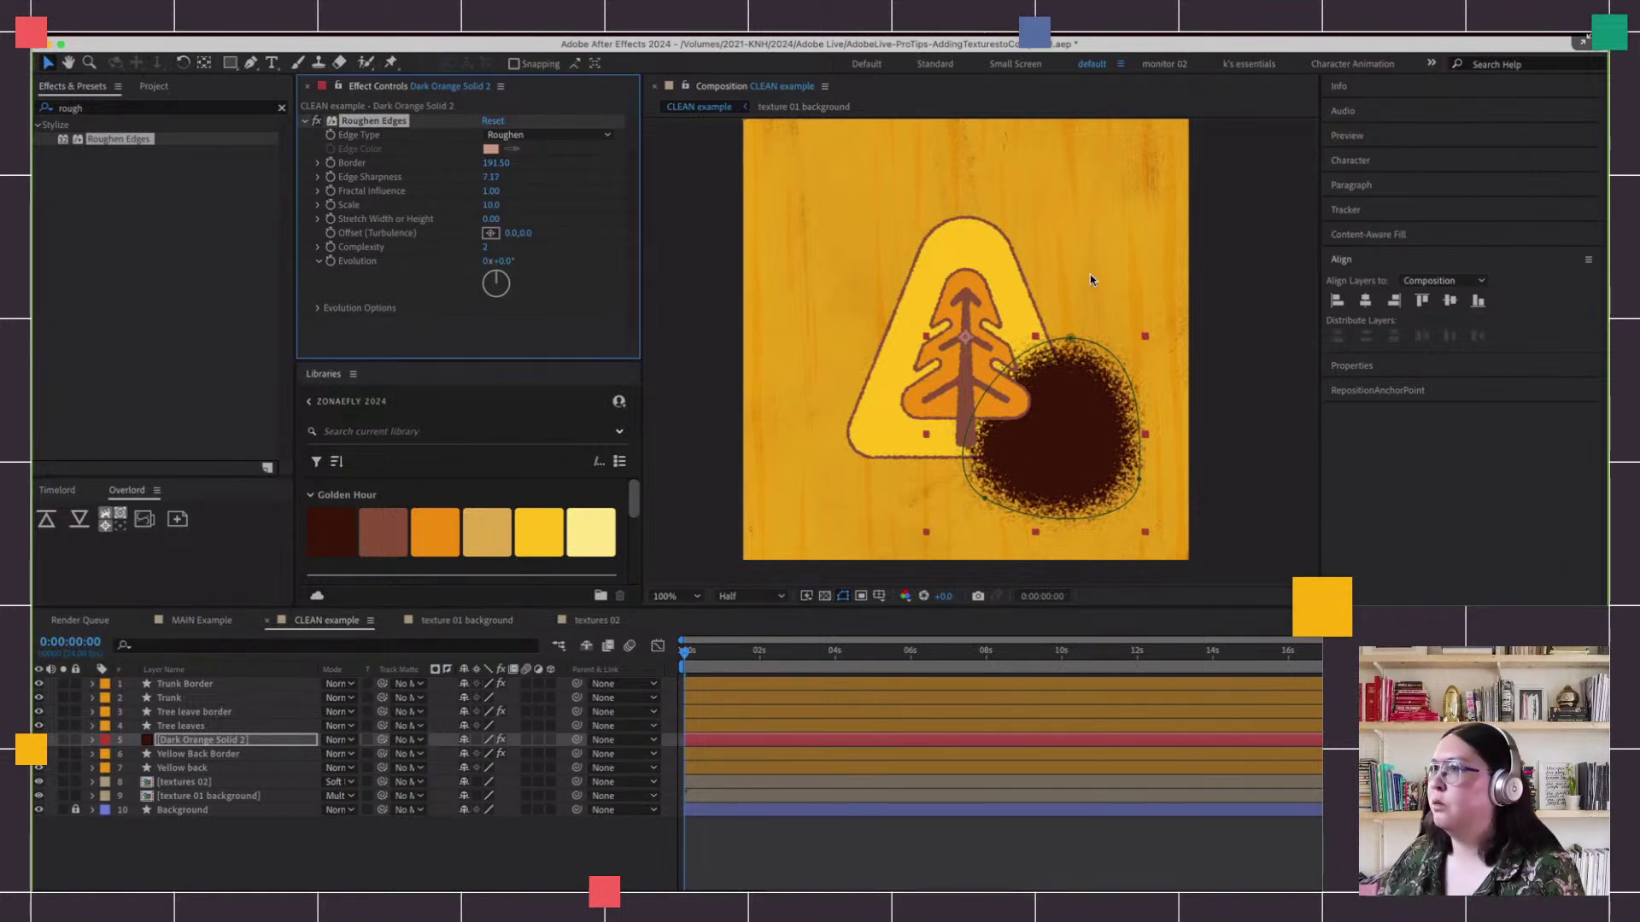
drag(491, 177, 529, 177)
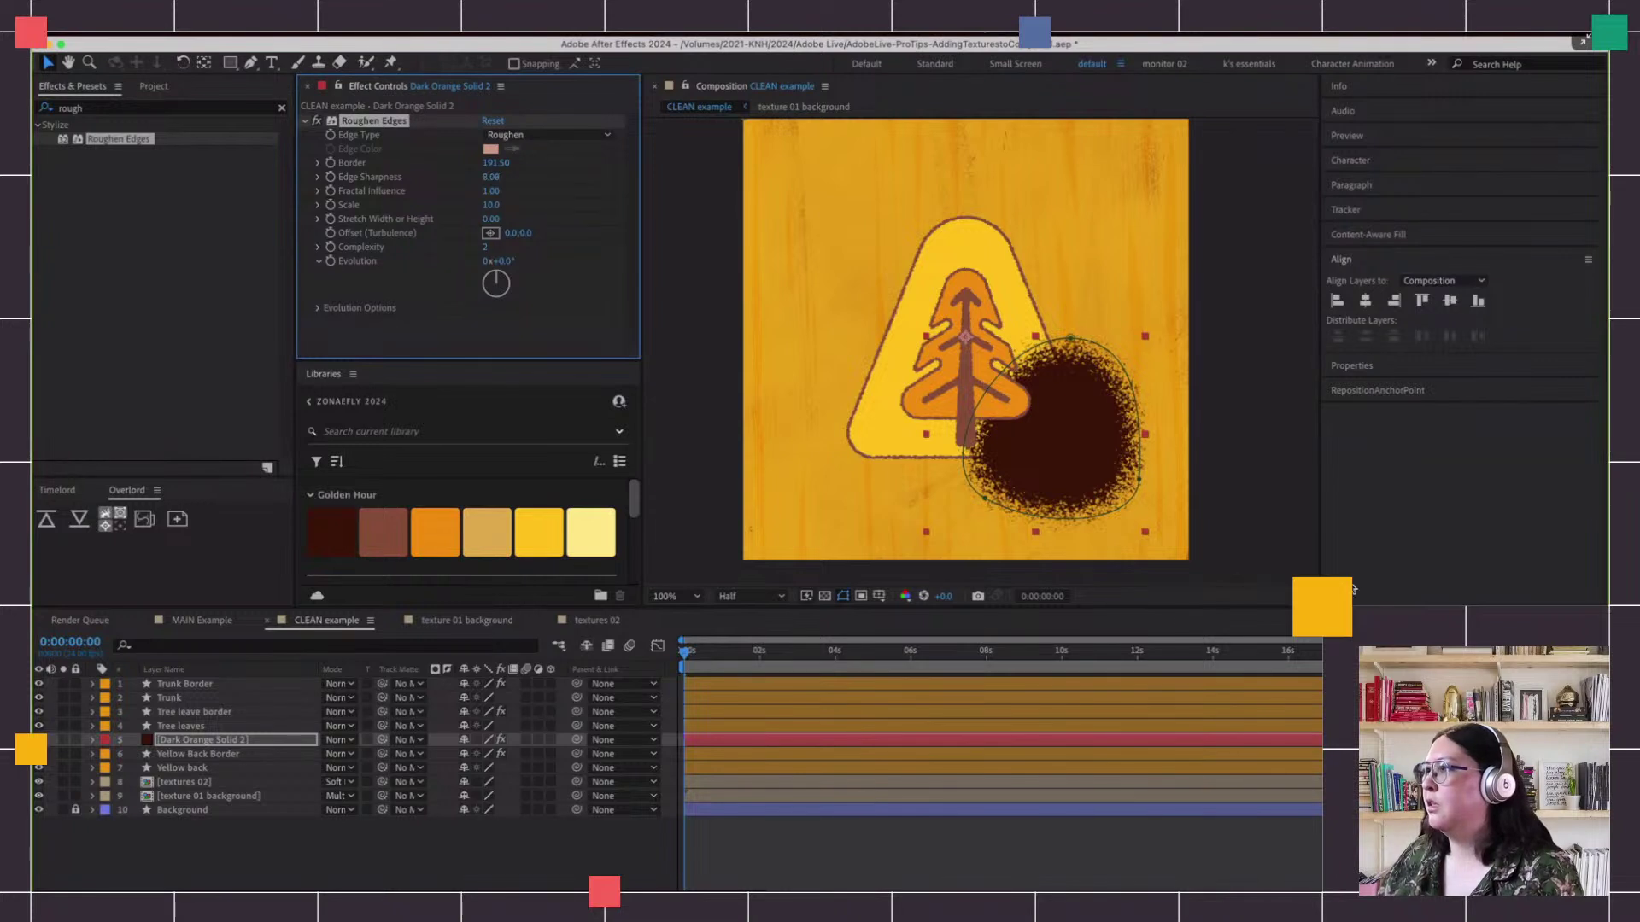
mouse_move(1091, 454)
mouse_down()
mouse_move(1102, 475)
mouse_move(1095, 449)
mouse_up()
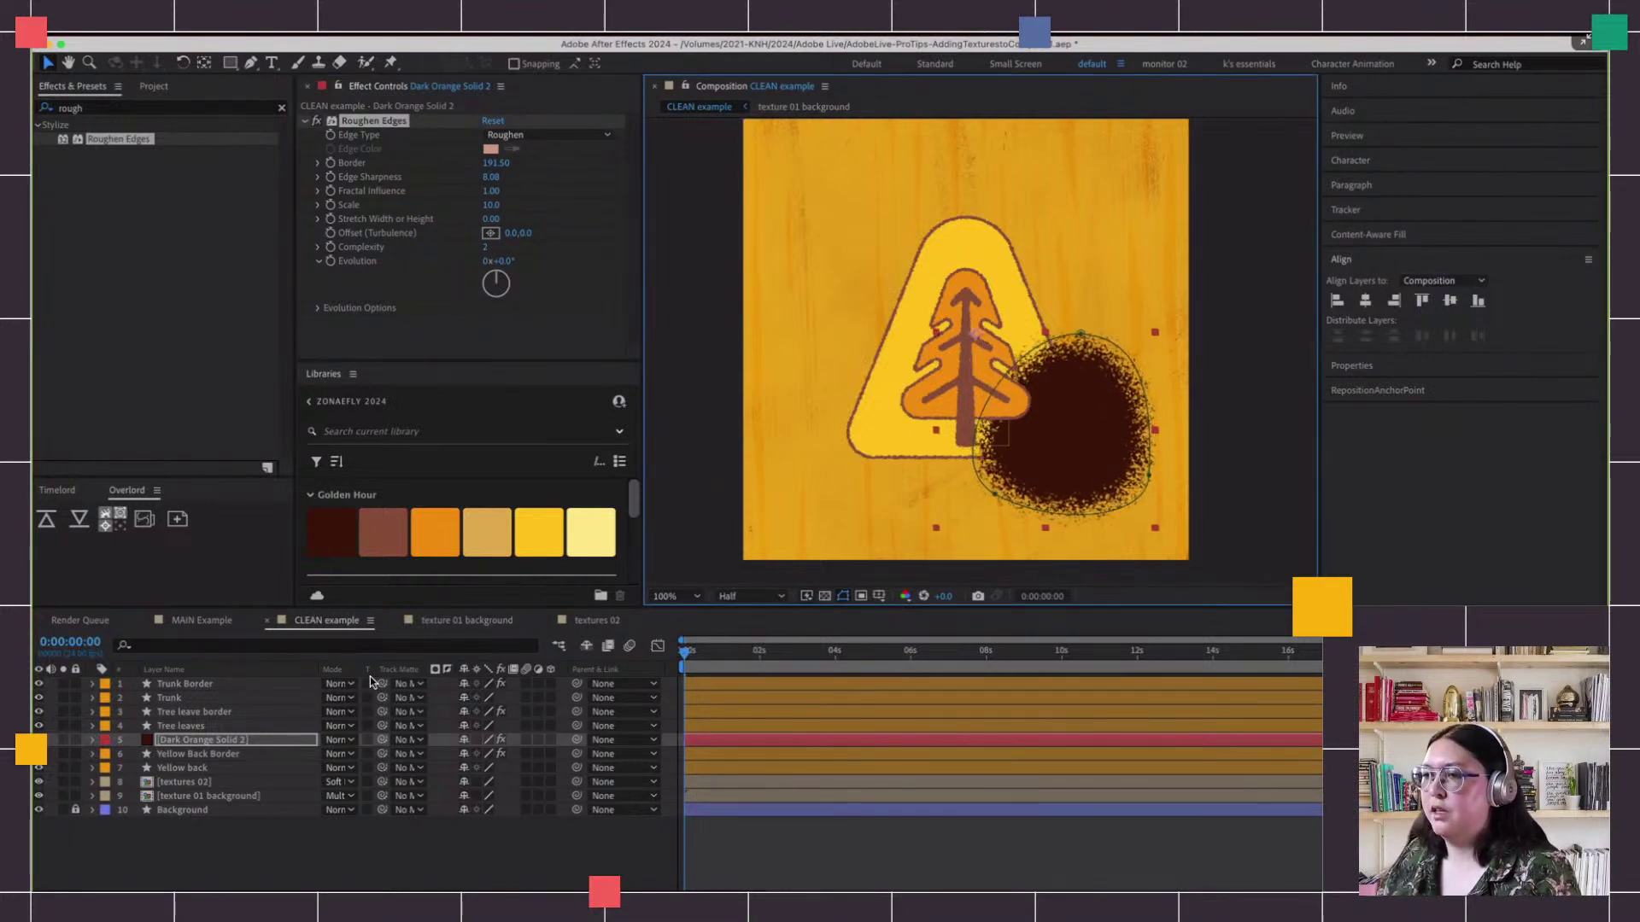
Use Yellow back as the dark solid's track matte while keeping Yellow back visible, and nudge the solid slightly up and to the left
click(417, 741)
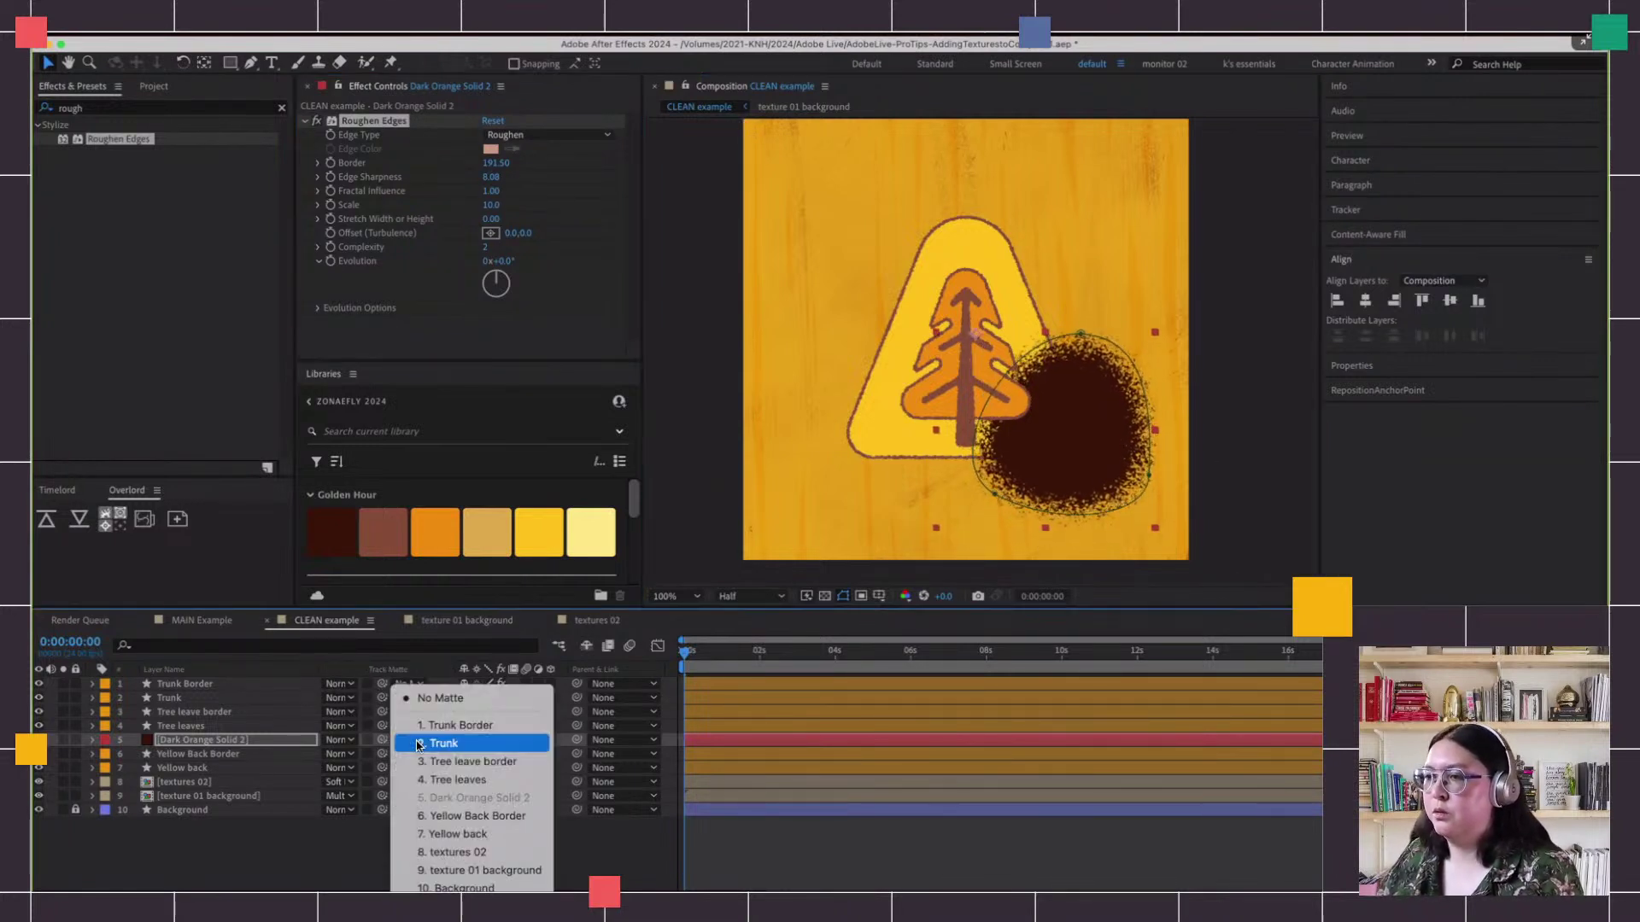
click(474, 837)
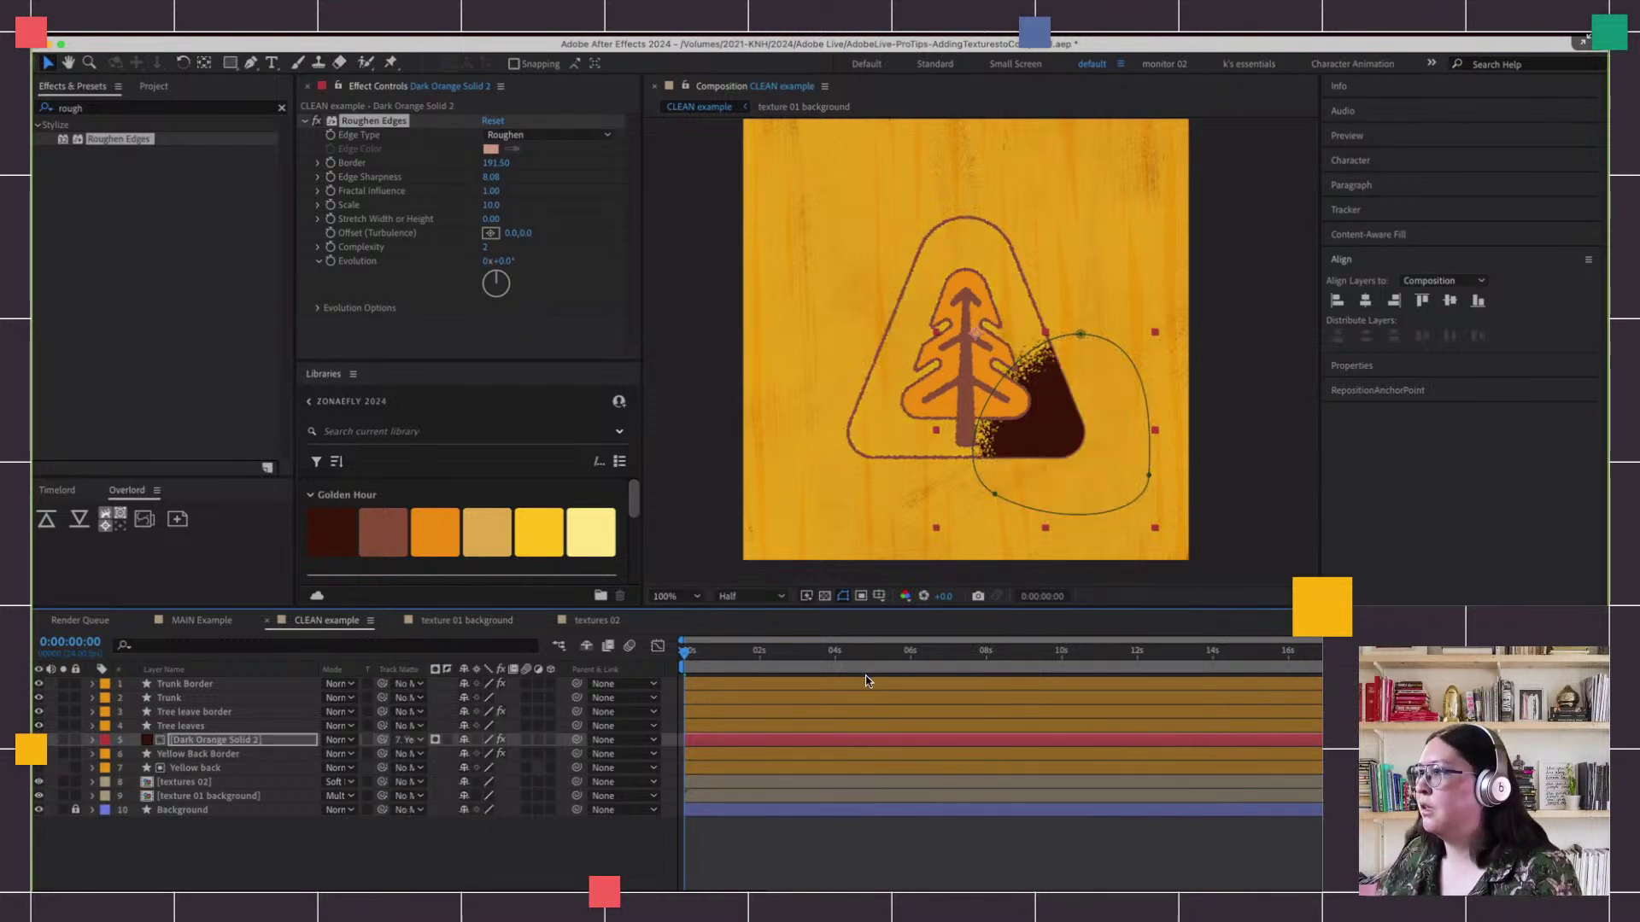
click(37, 769)
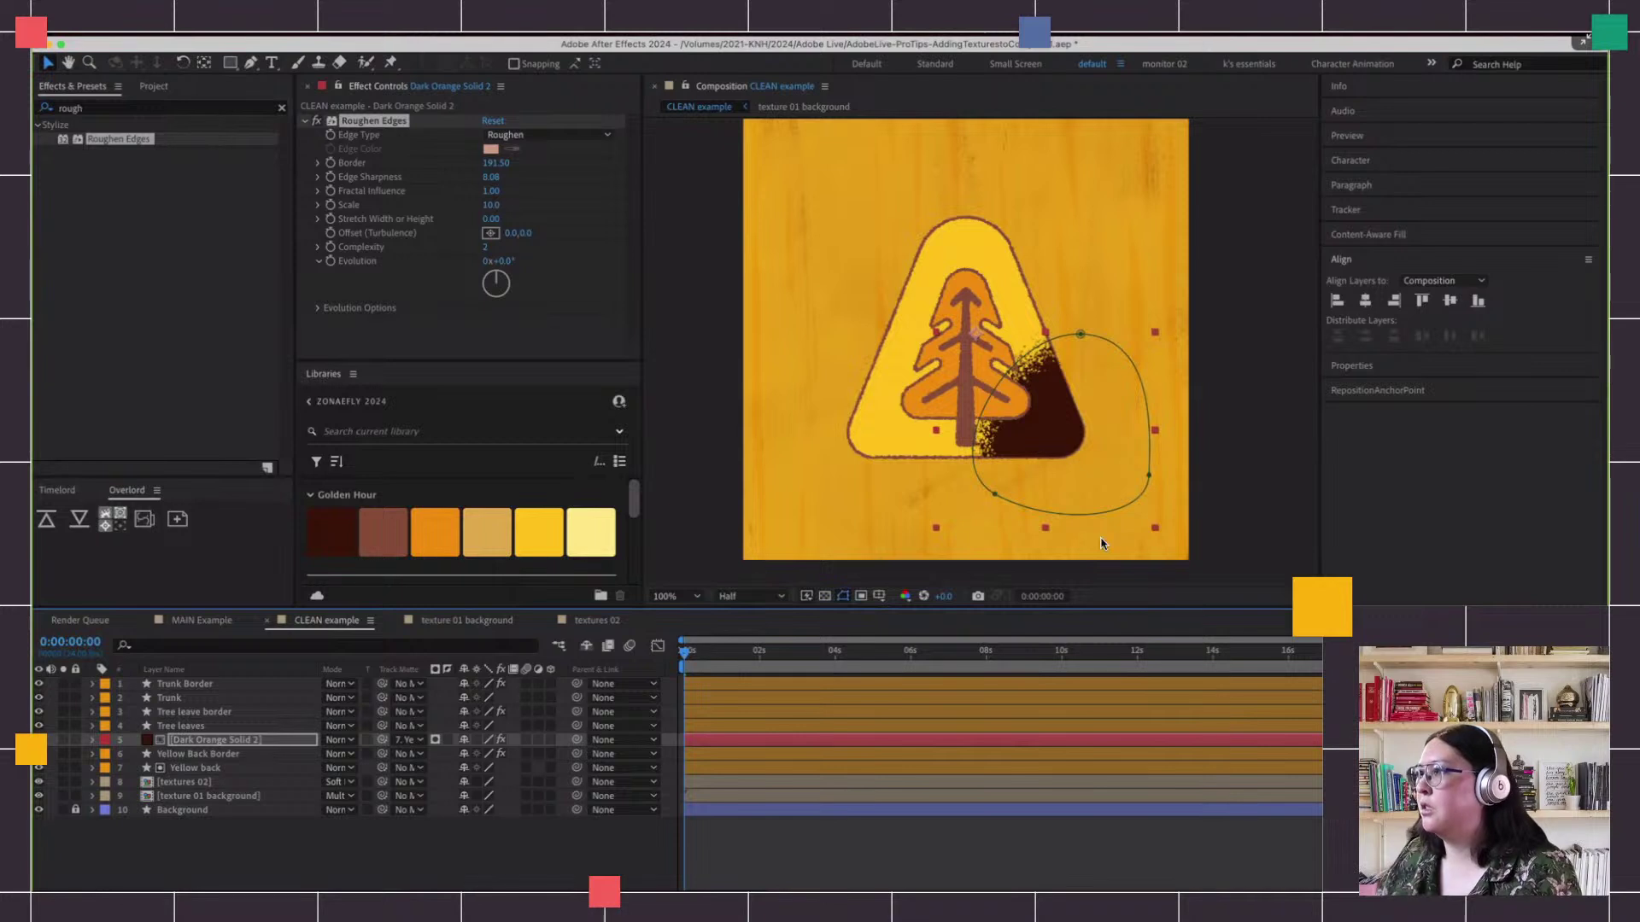
mouse_move(1051, 432)
mouse_down()
mouse_move(1049, 405)
mouse_move(1043, 424)
mouse_up()
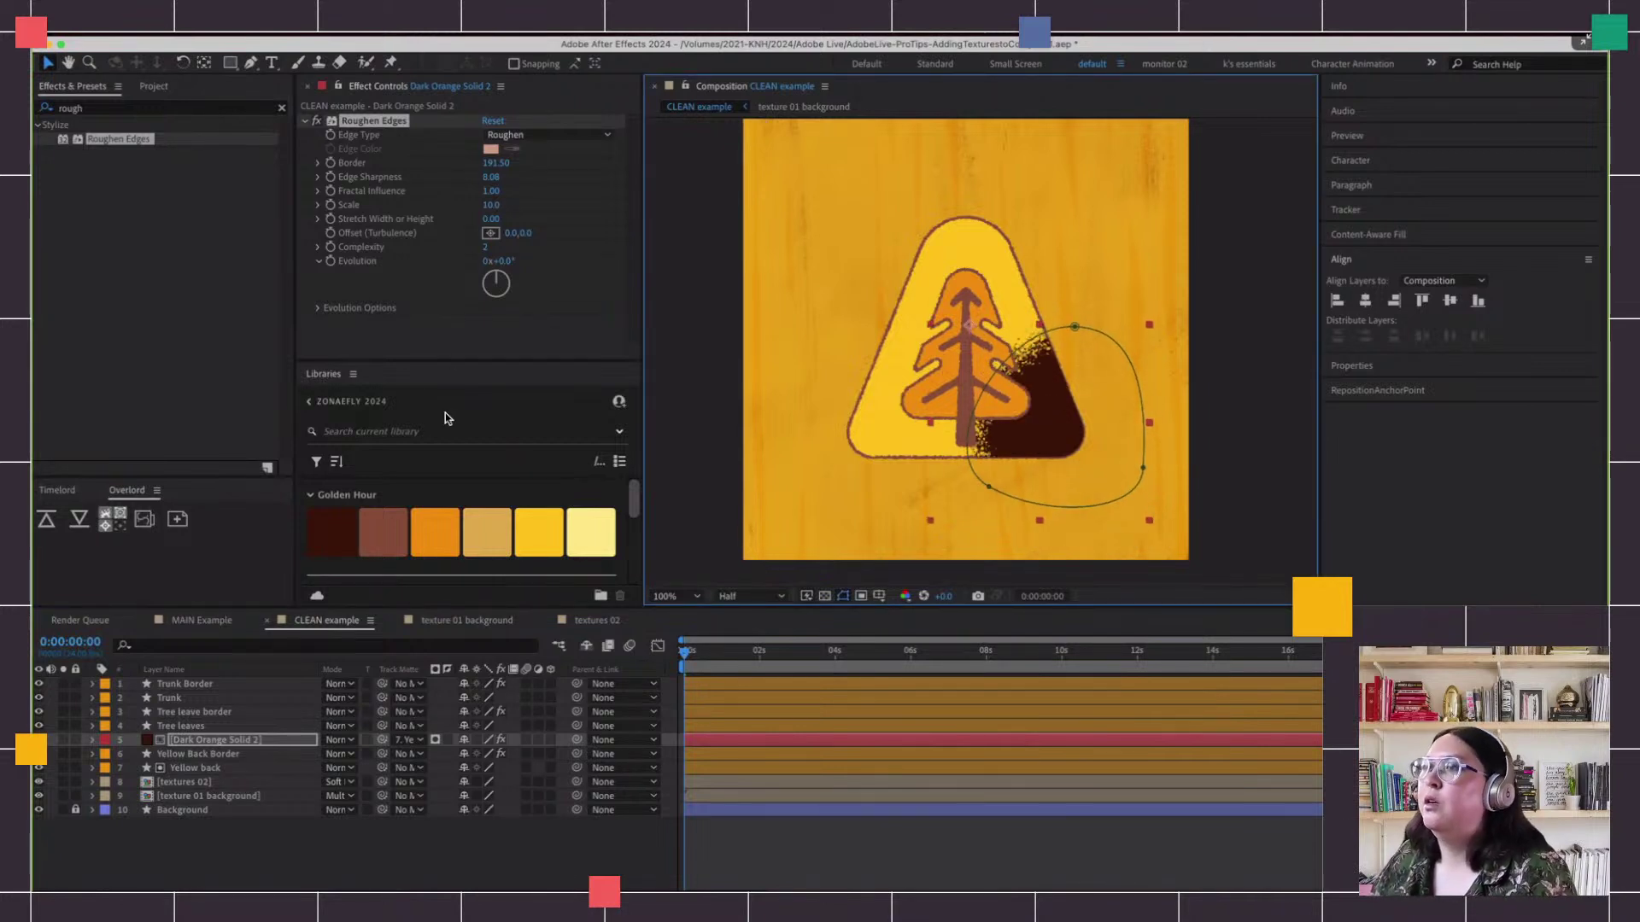
Add the expression posterizeTime(6); random(30) to the Random Seed of the dark solid's Roughen Edges effect
click(317, 309)
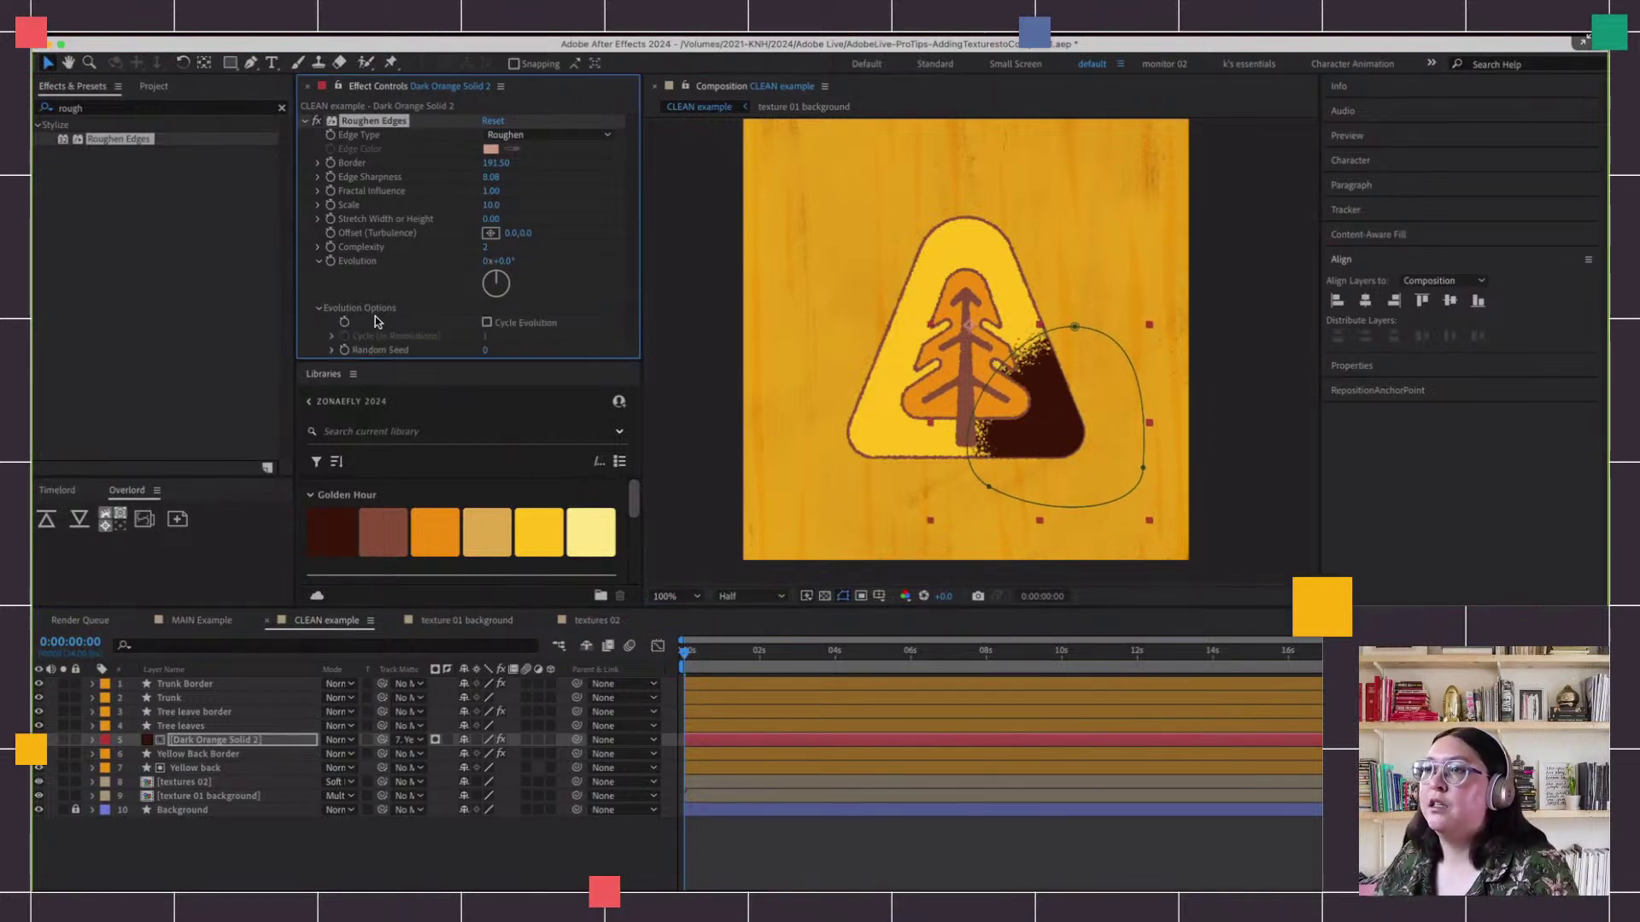
alt+click(345, 351)
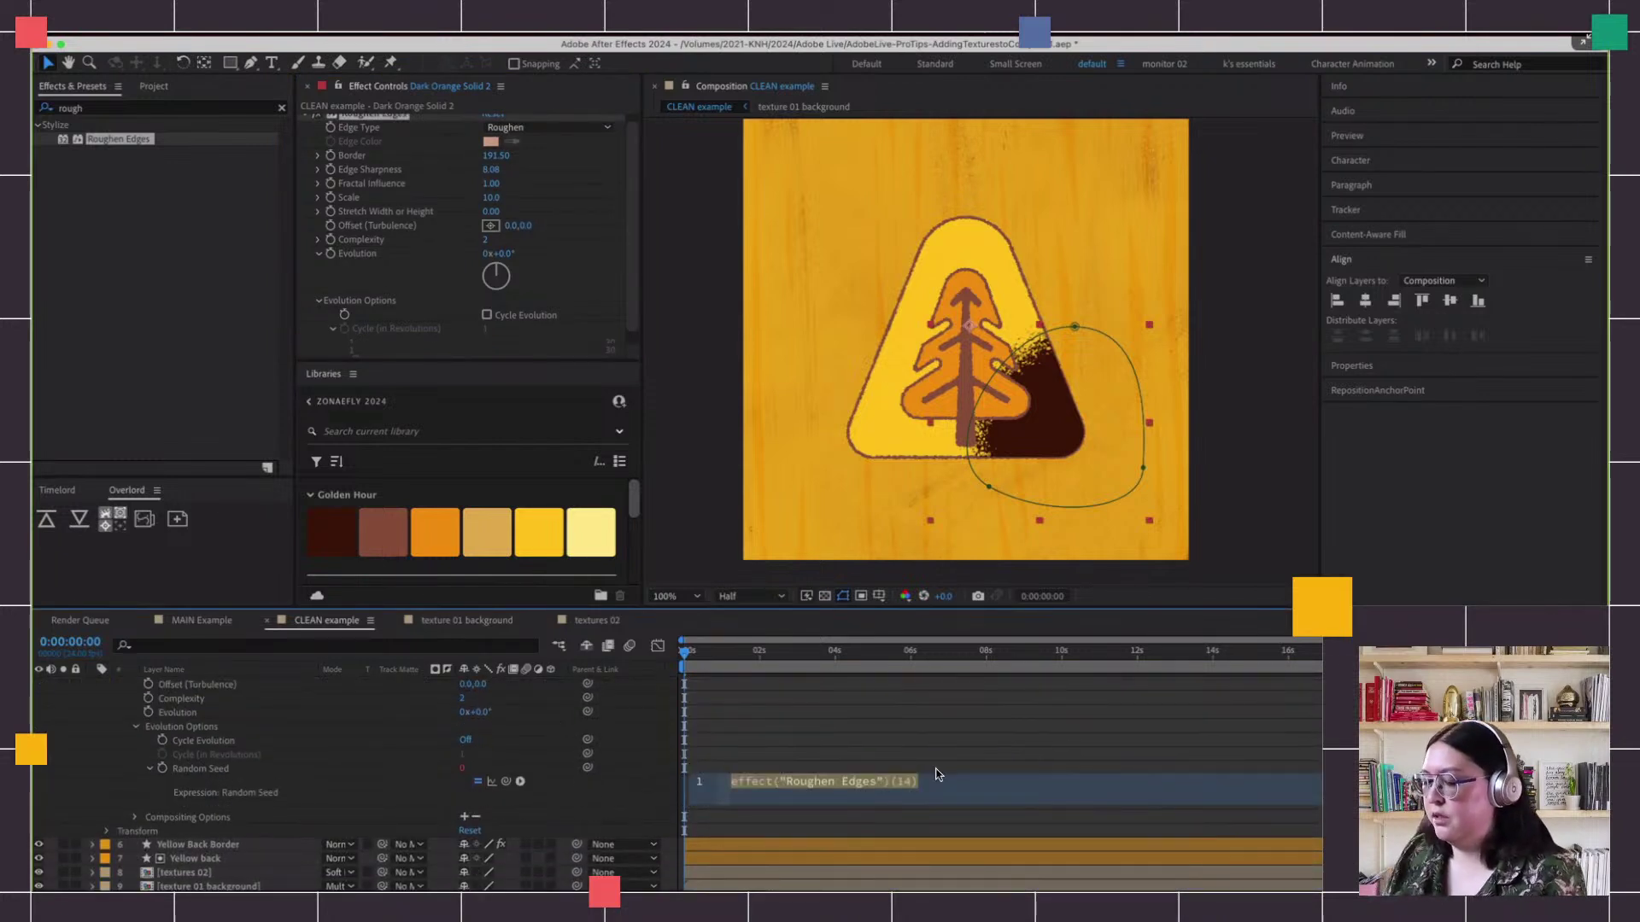
text(poste)
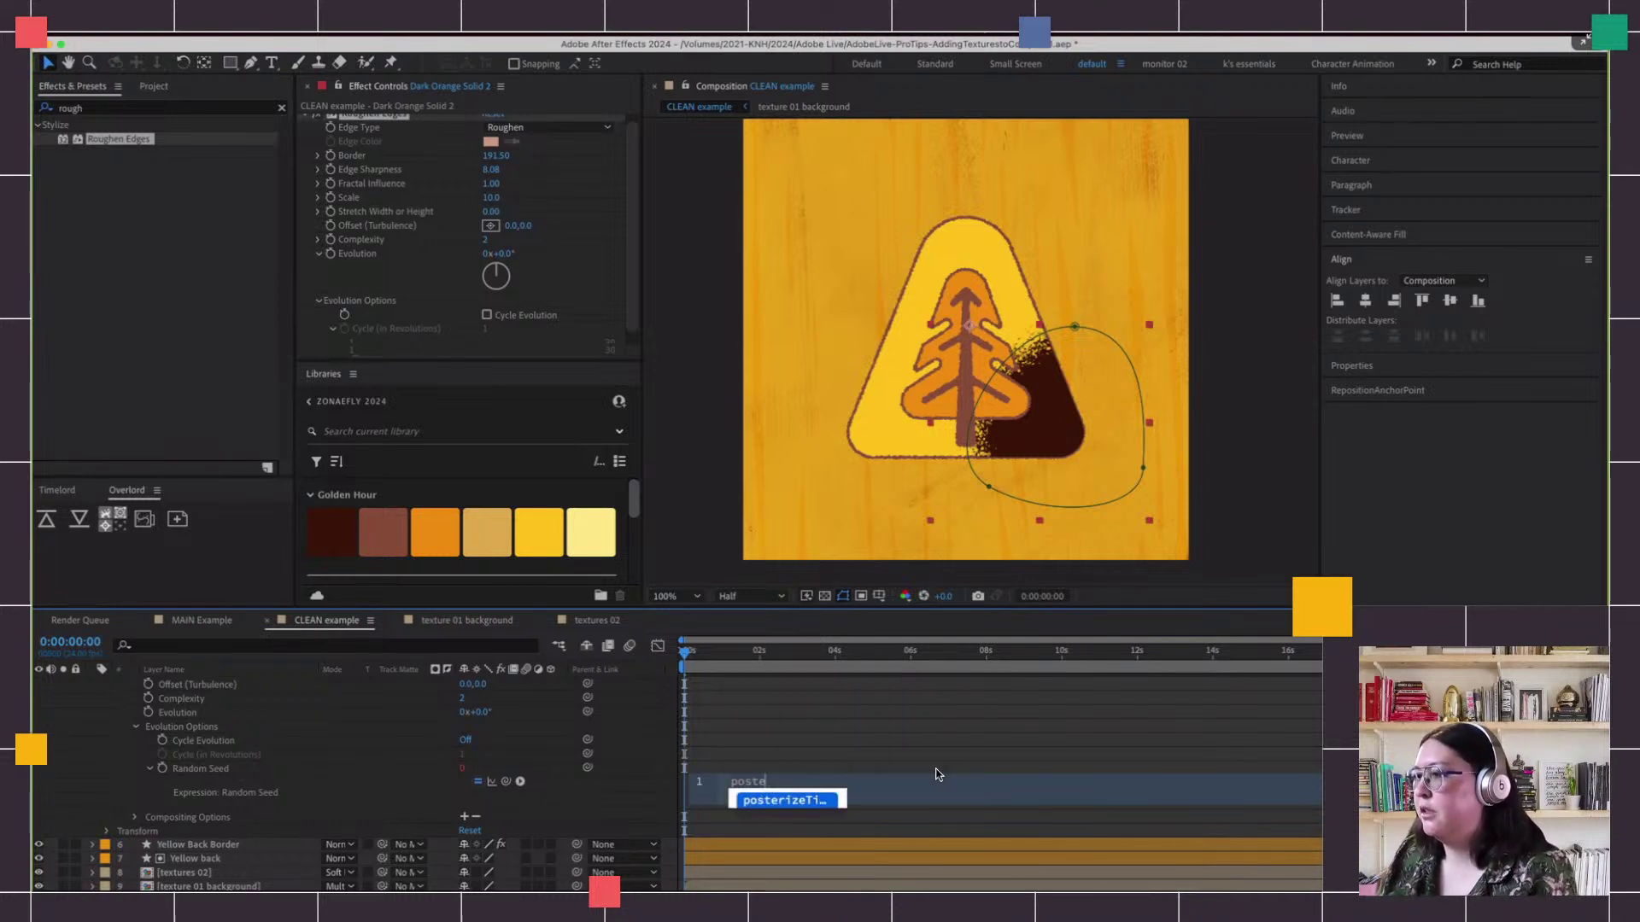
key(Return)
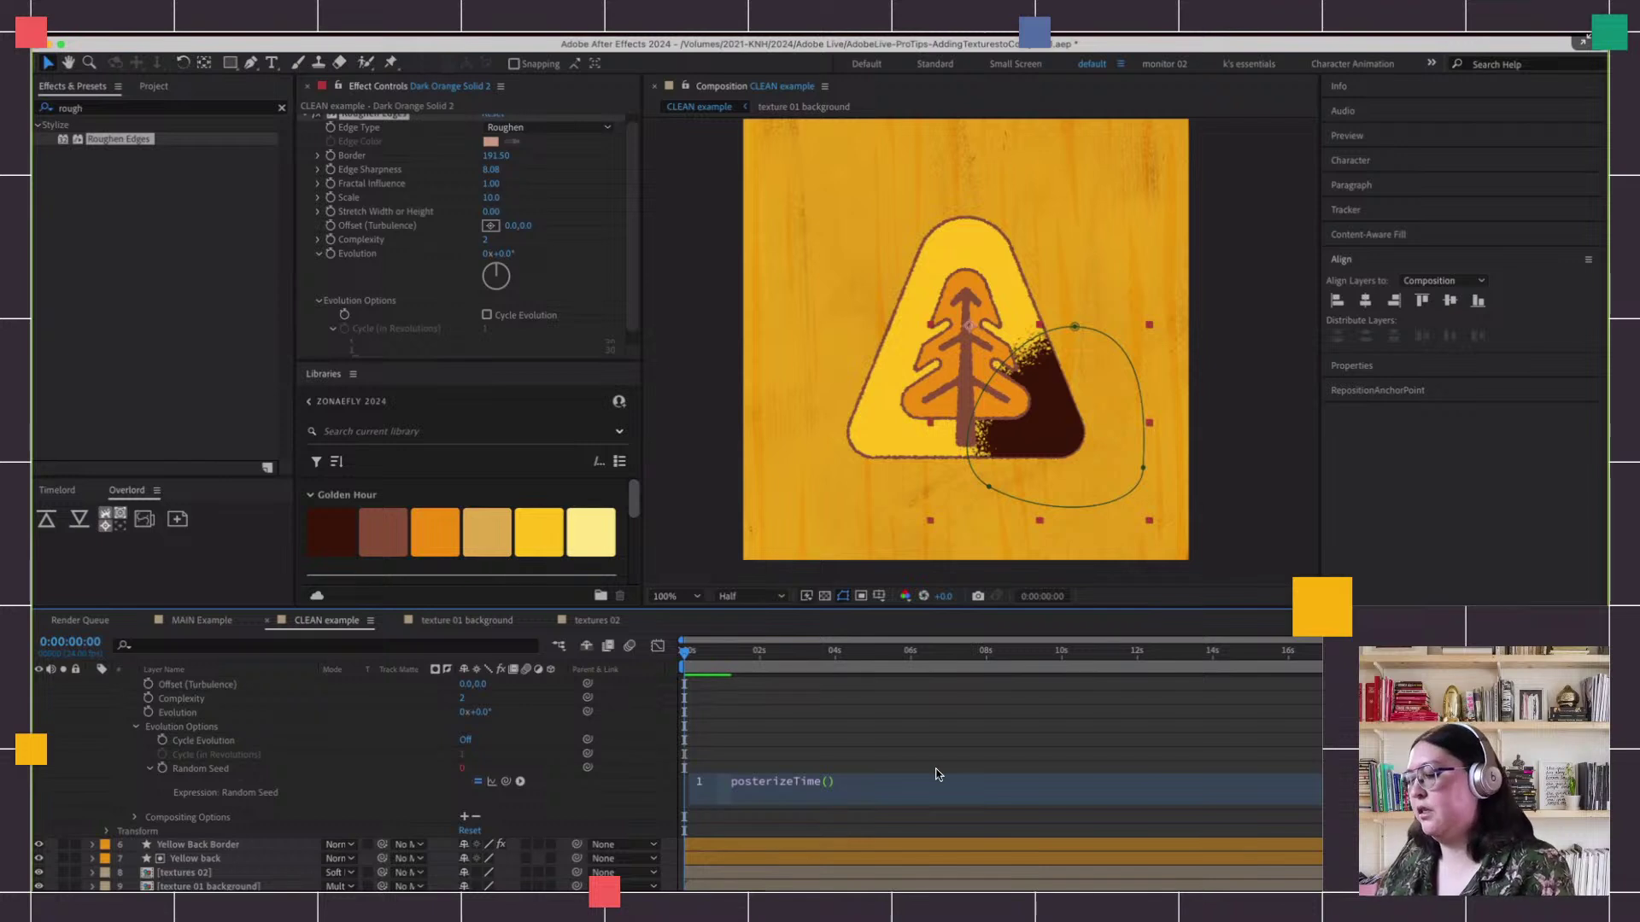
text(6)
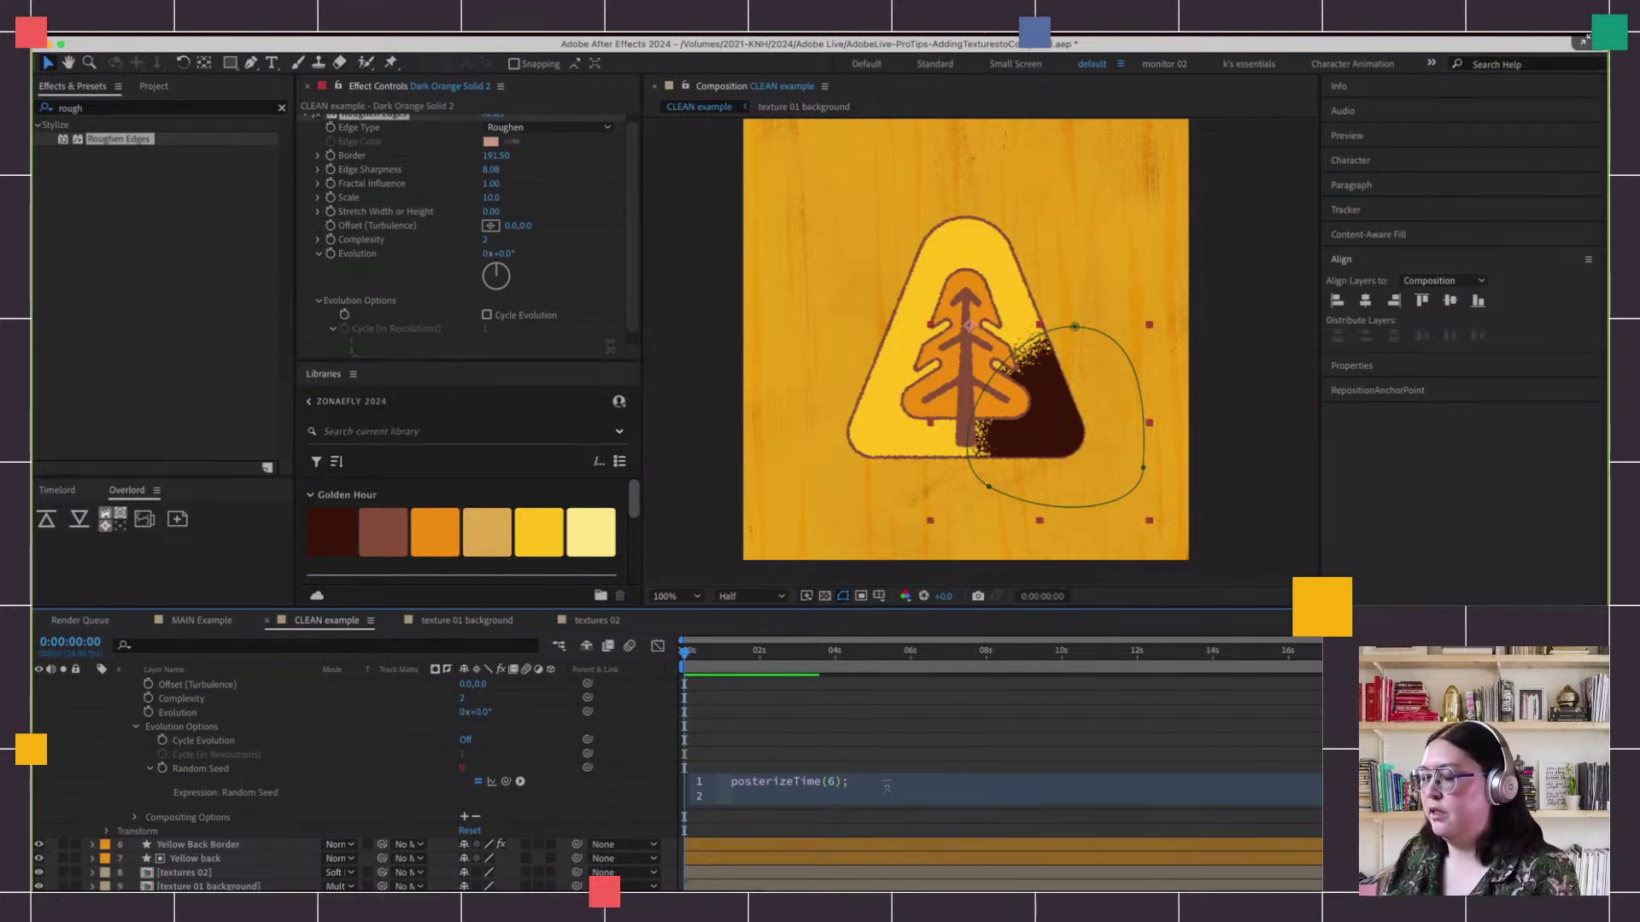
text(lo)
key(BackSpace)
key(BackSpace)
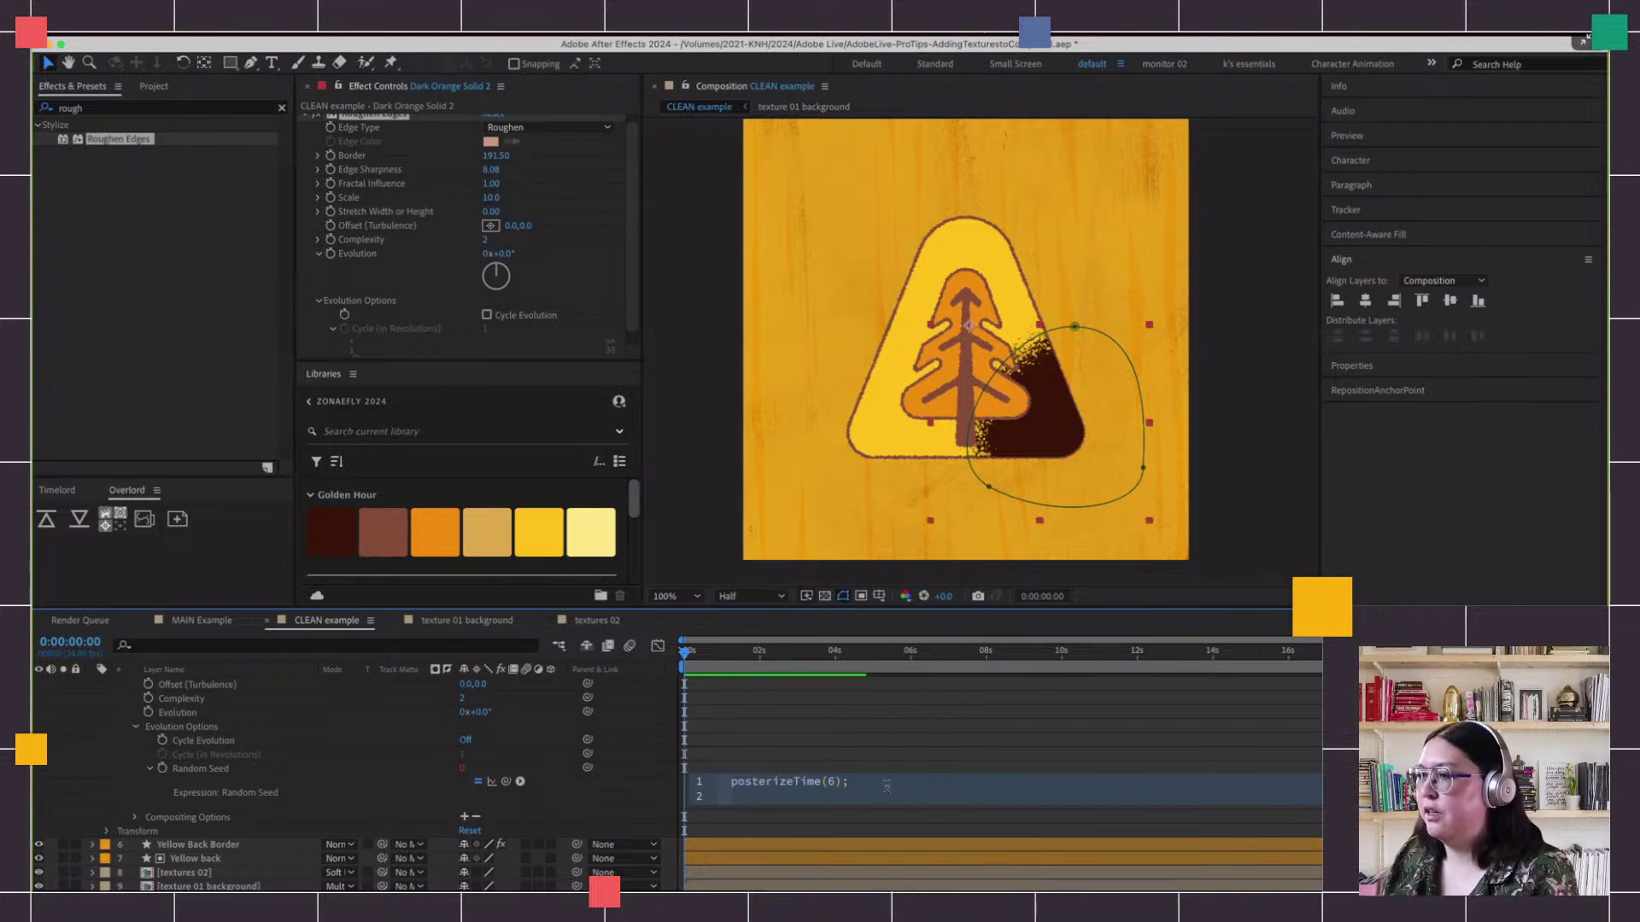
text(random())
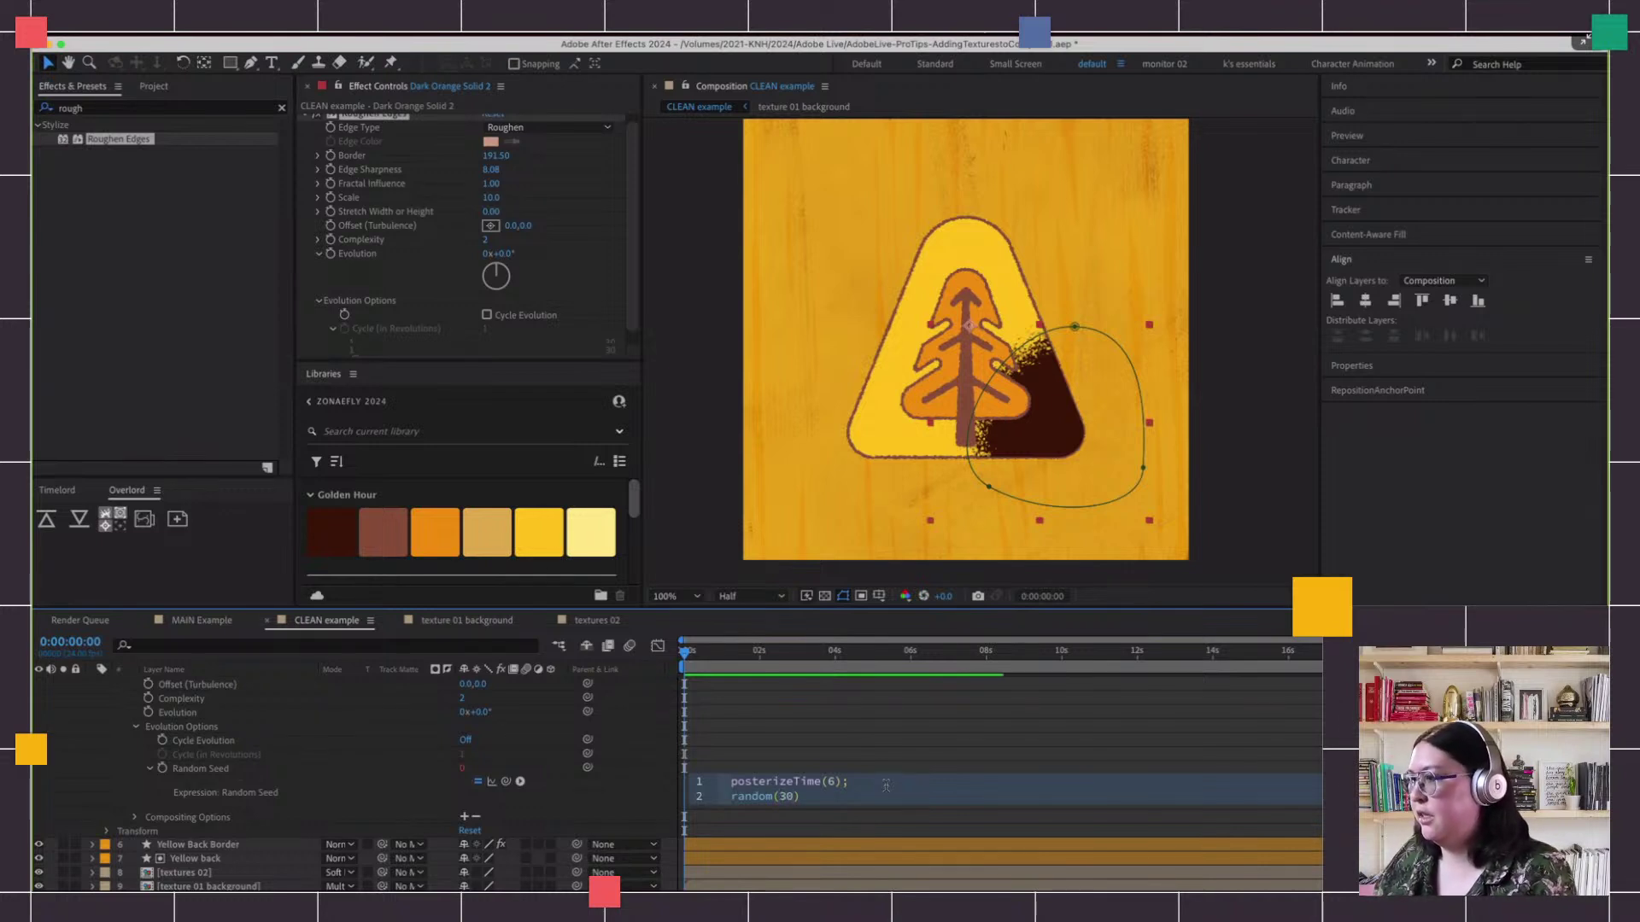
click(641, 805)
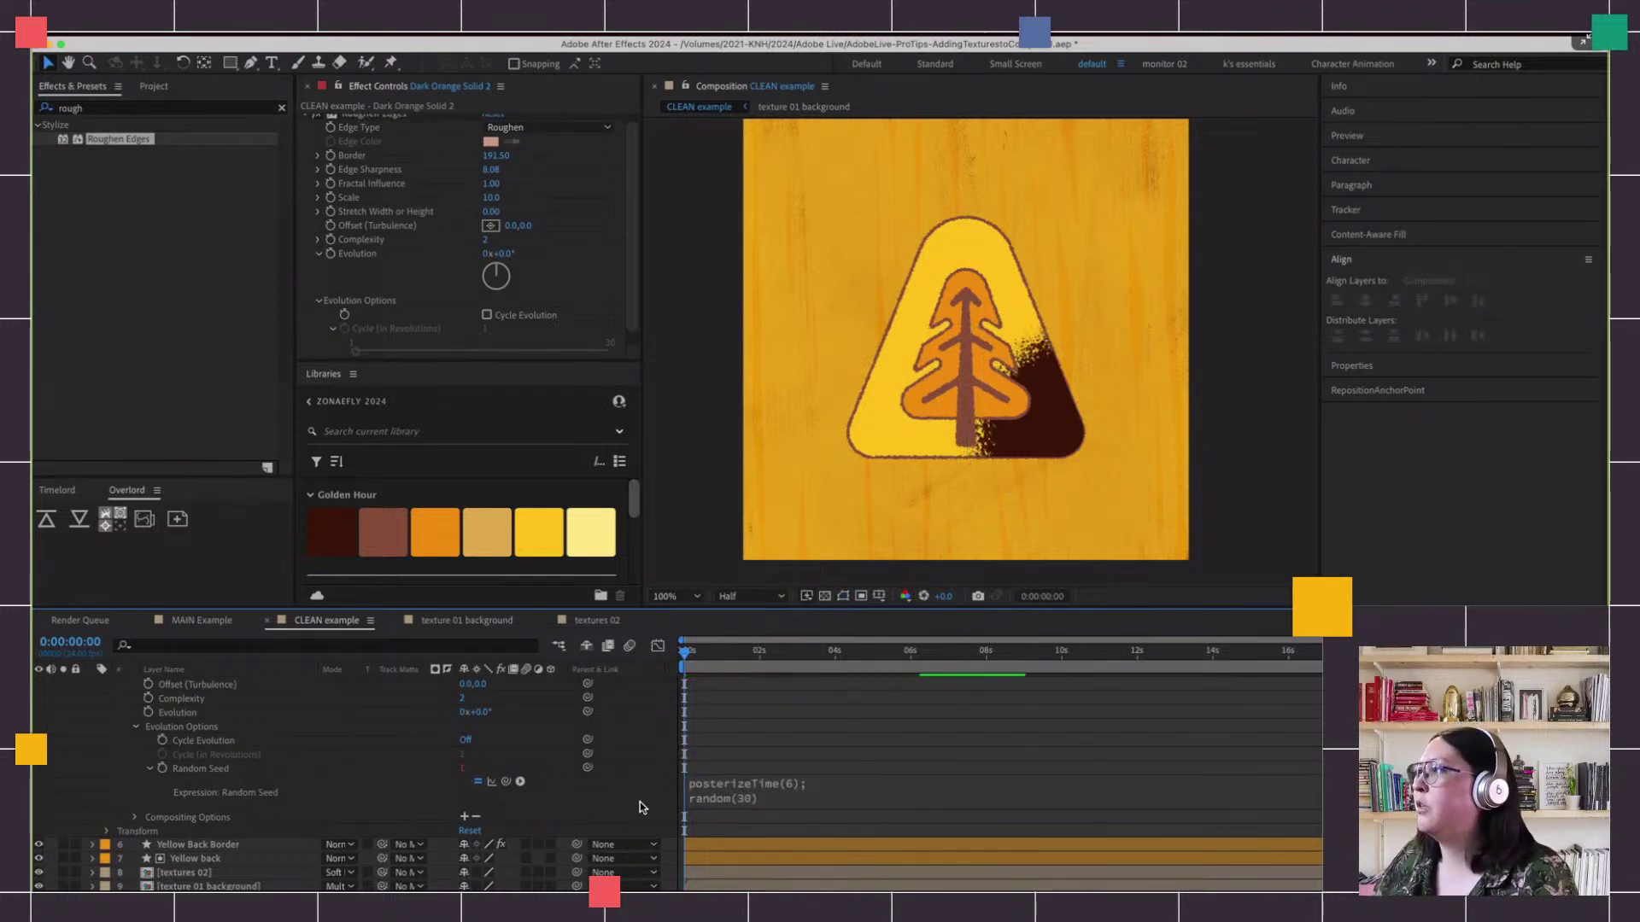
Set the dark solid's blending mode to Soft Light while previewing the animated shading, and return to the first frame
key(space)
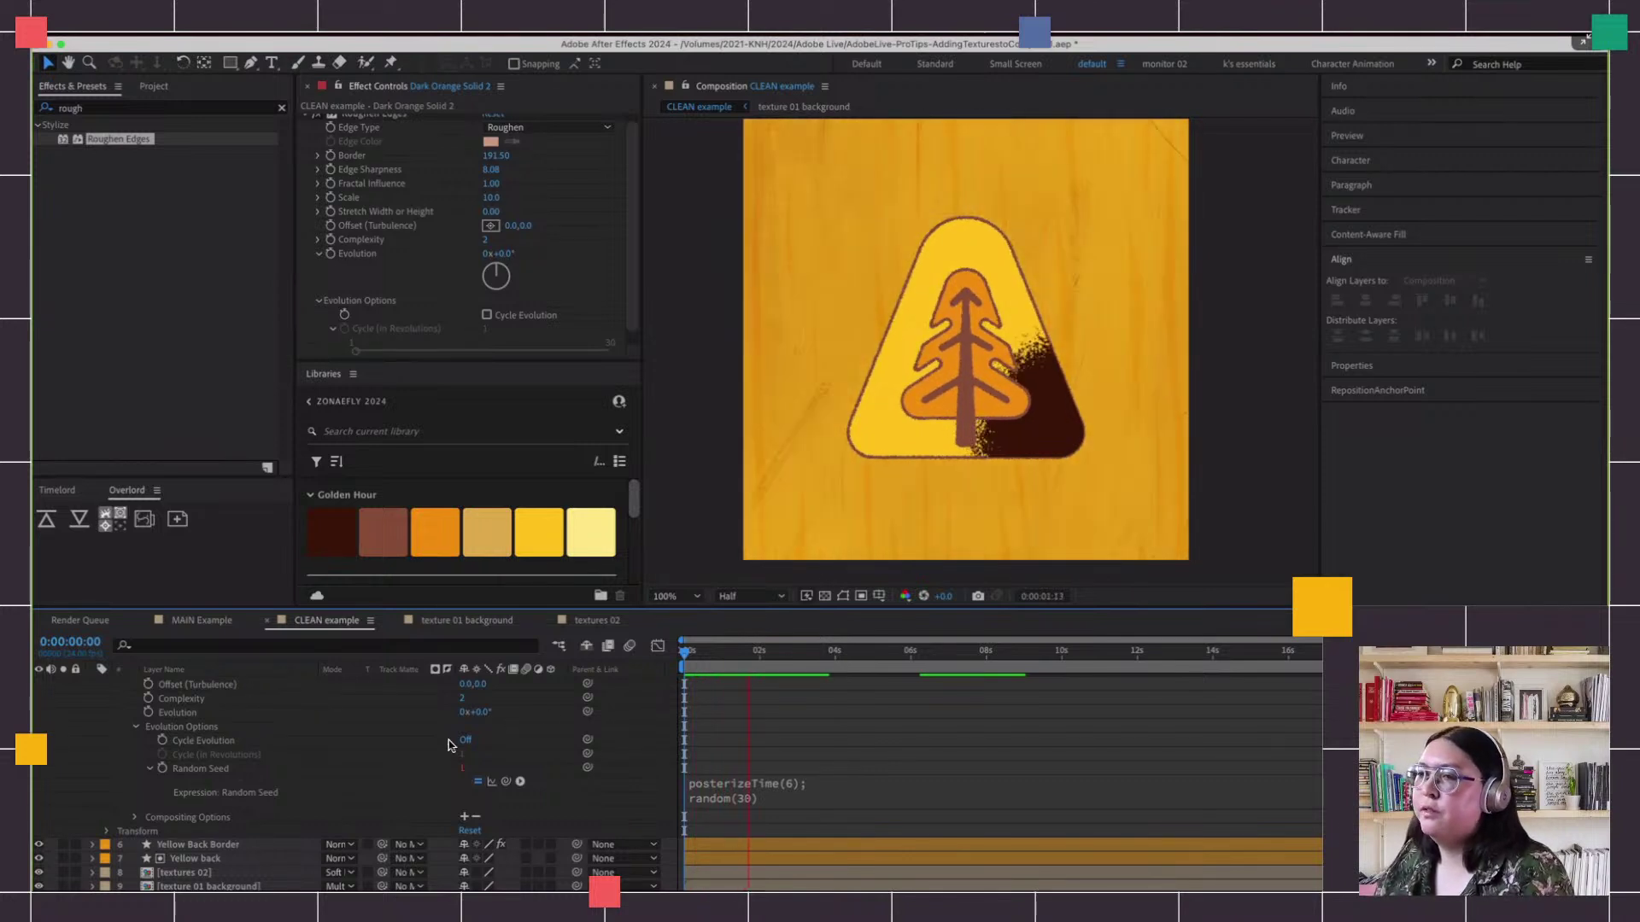
scroll(341, 743, up, 5)
click(255, 738)
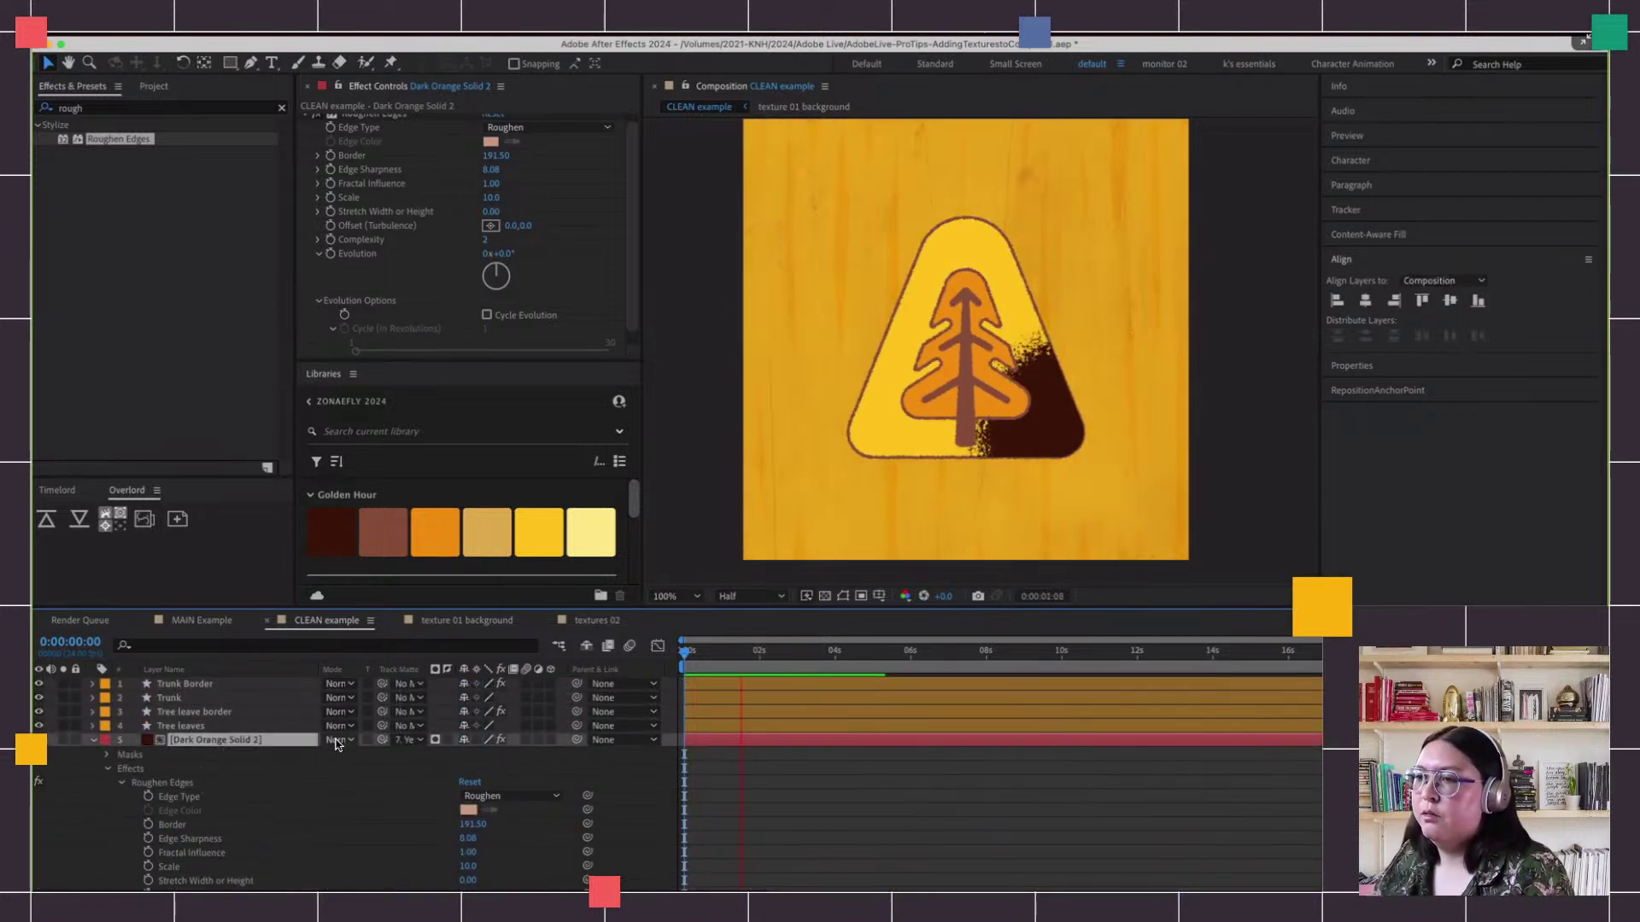
click(335, 744)
click(549, 554)
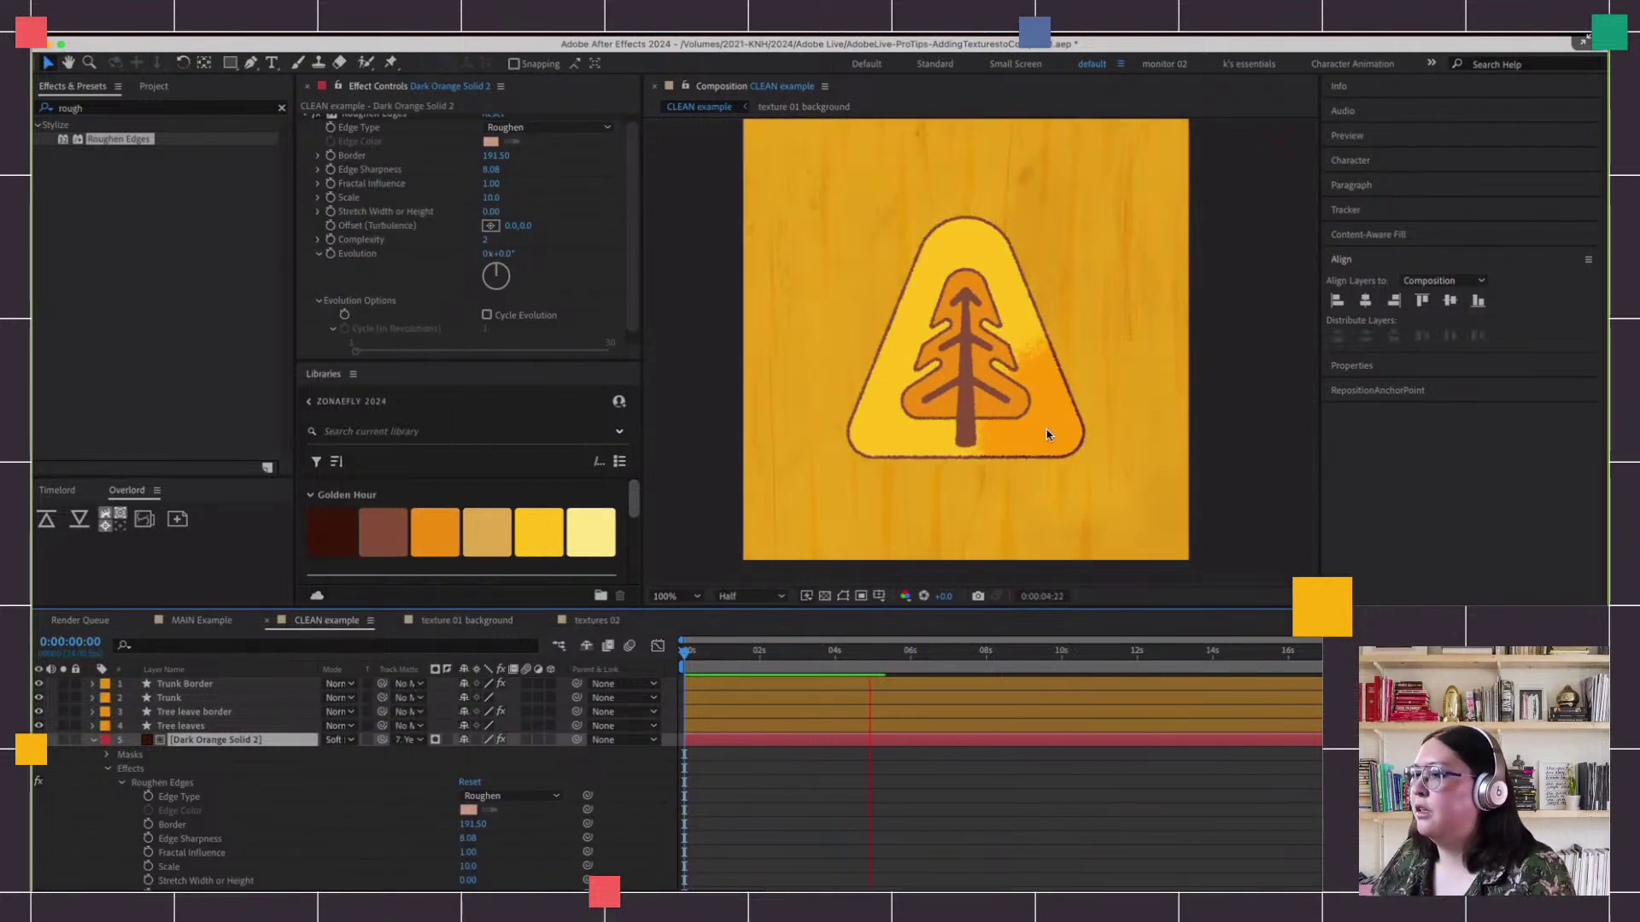
key(space)
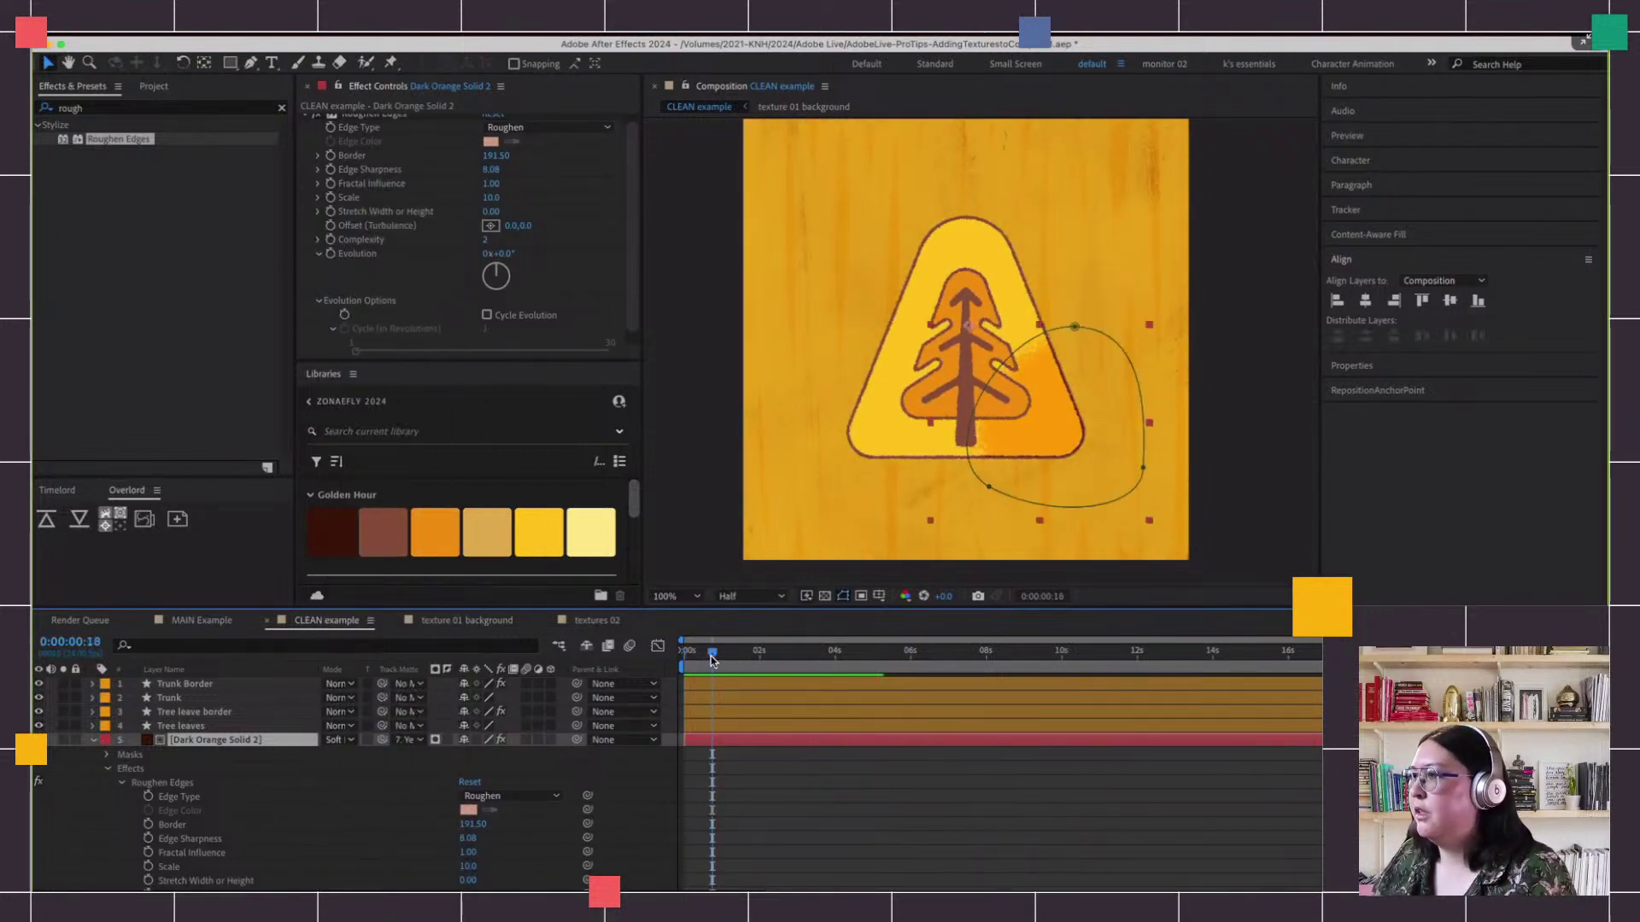
drag(711, 660, 684, 659)
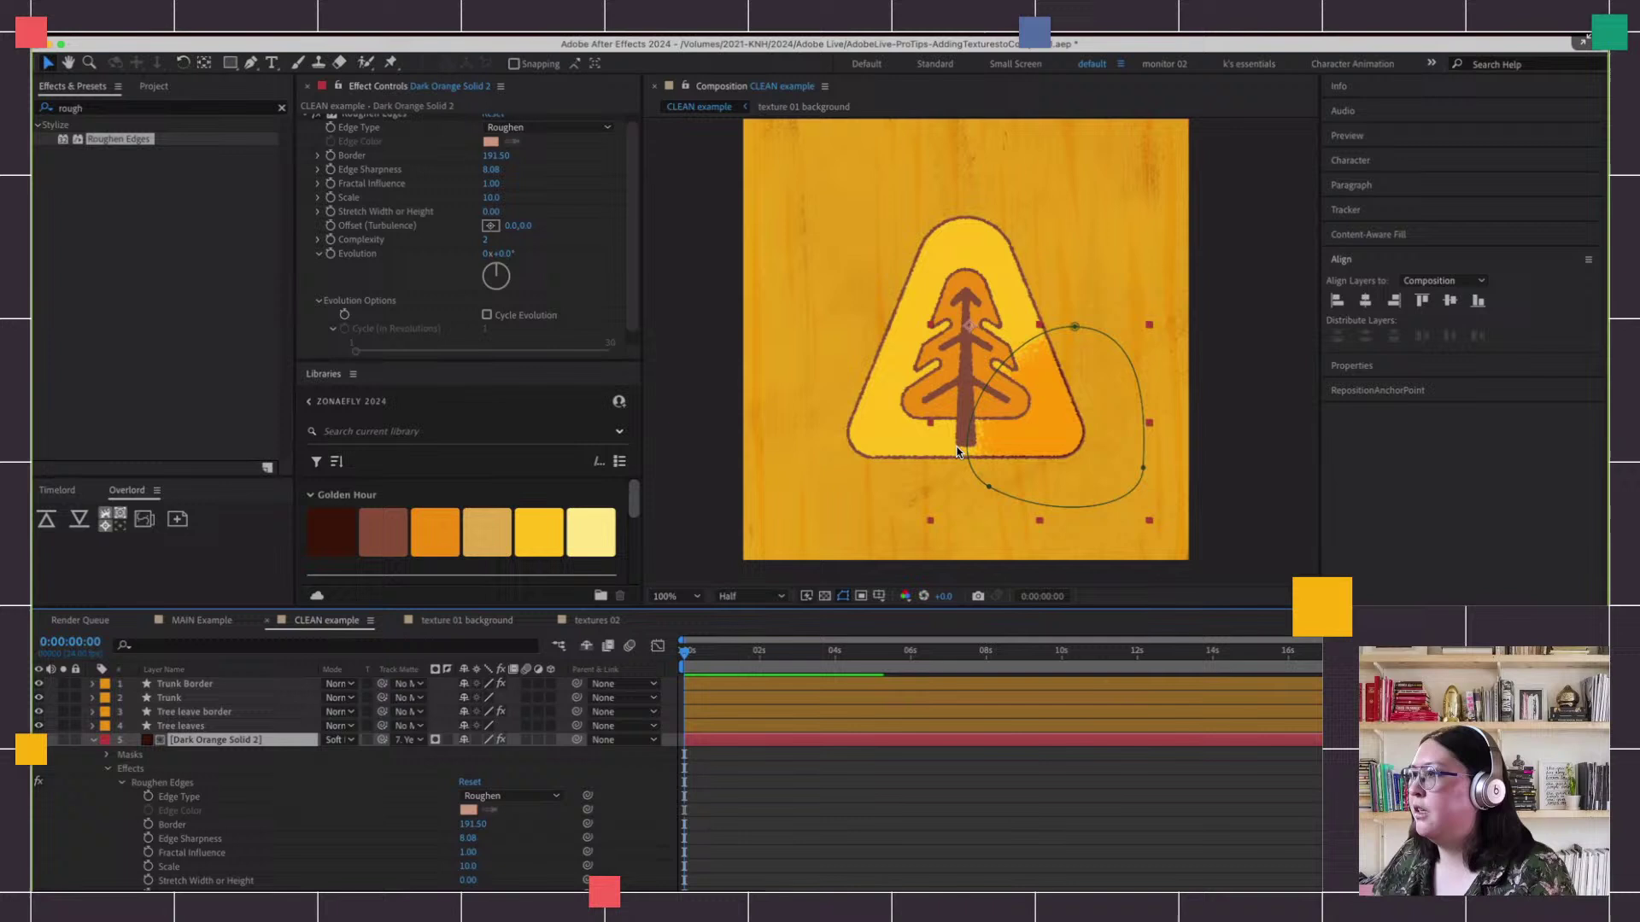
Preview the animated grainy shading on the triangular badge in the CLEAN example composition
click(841, 836)
key(space)
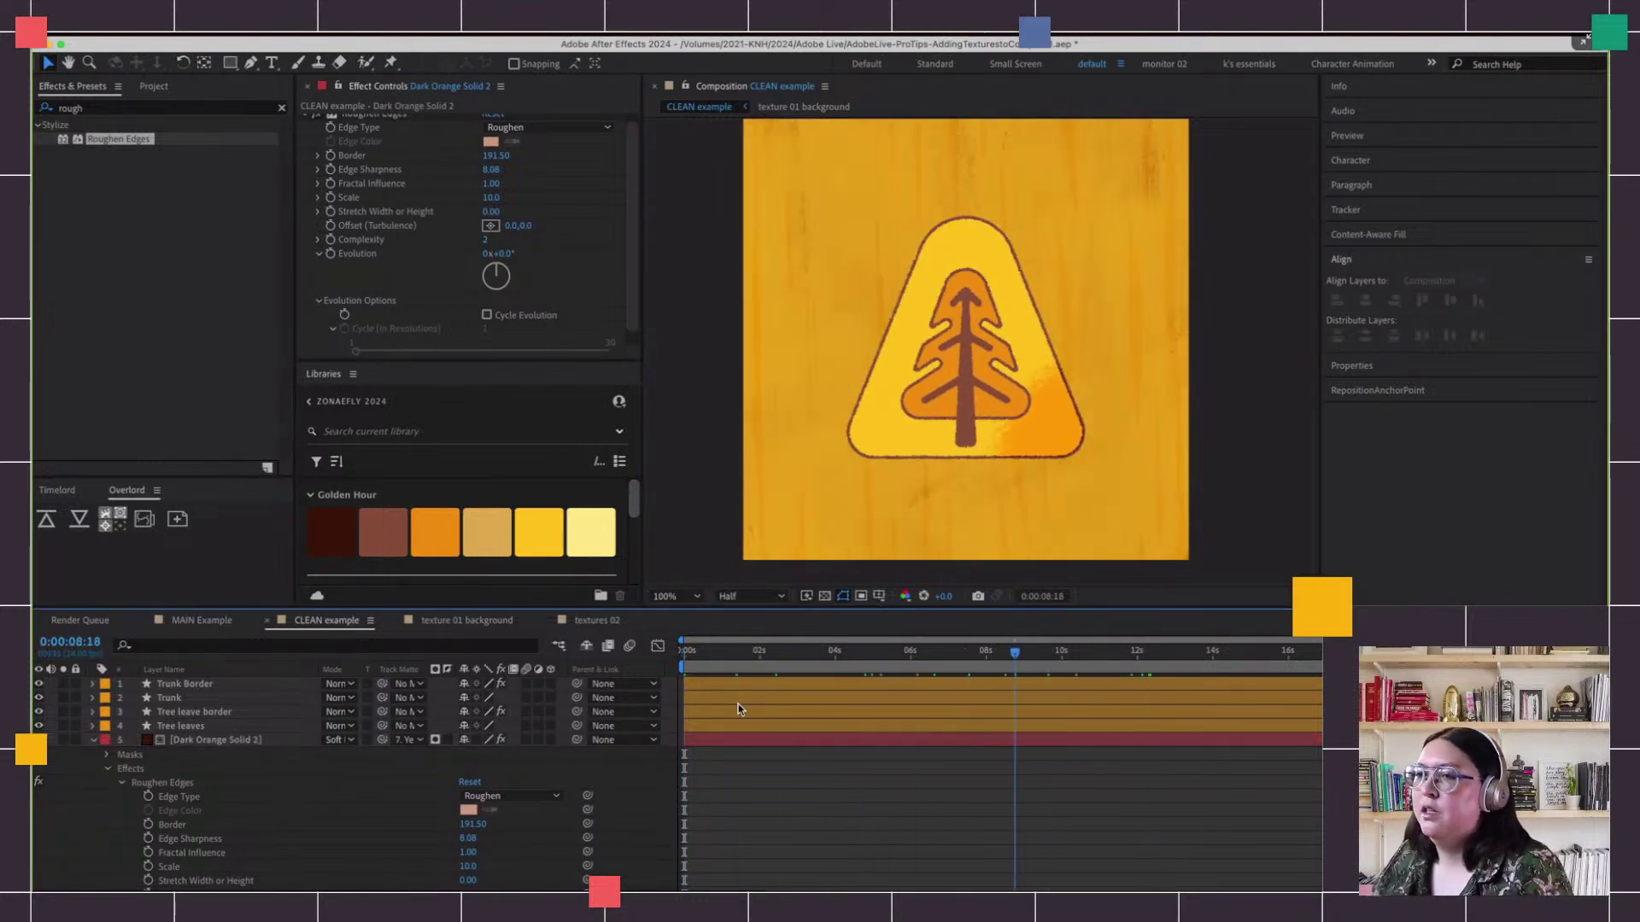
key(space)
Draw a second closed mask on Dark Orange Solid 2 with the Pen tool, covering the badge's upper-left edge
click(286, 755)
click(224, 741)
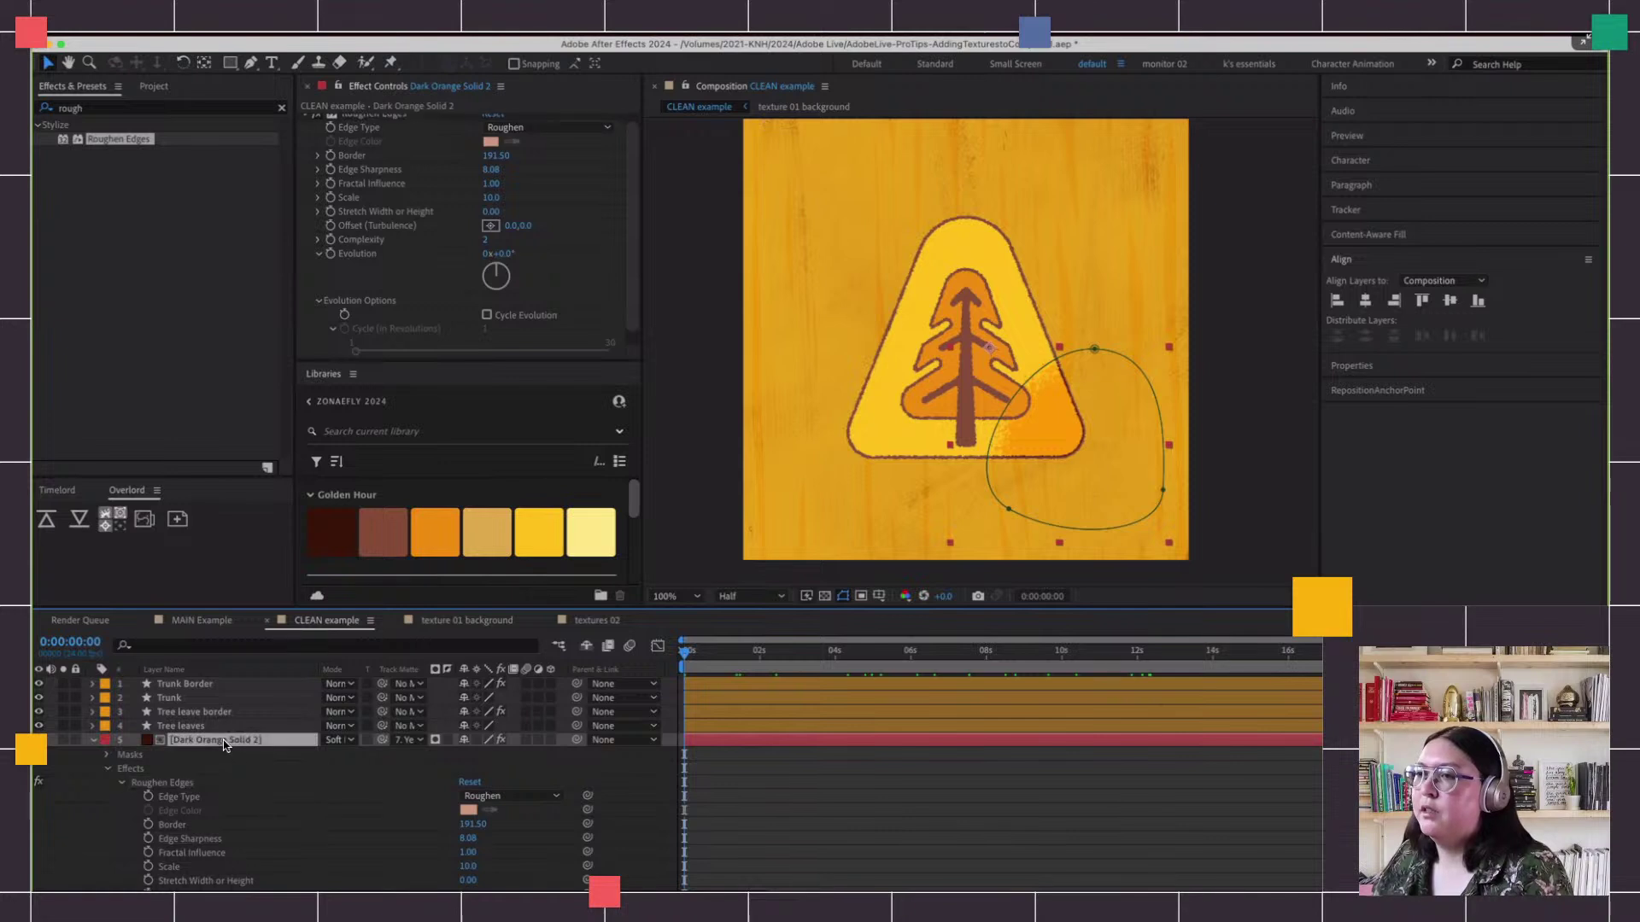
click(250, 63)
click(996, 190)
drag(841, 312, 872, 313)
drag(950, 256, 901, 160)
click(999, 186)
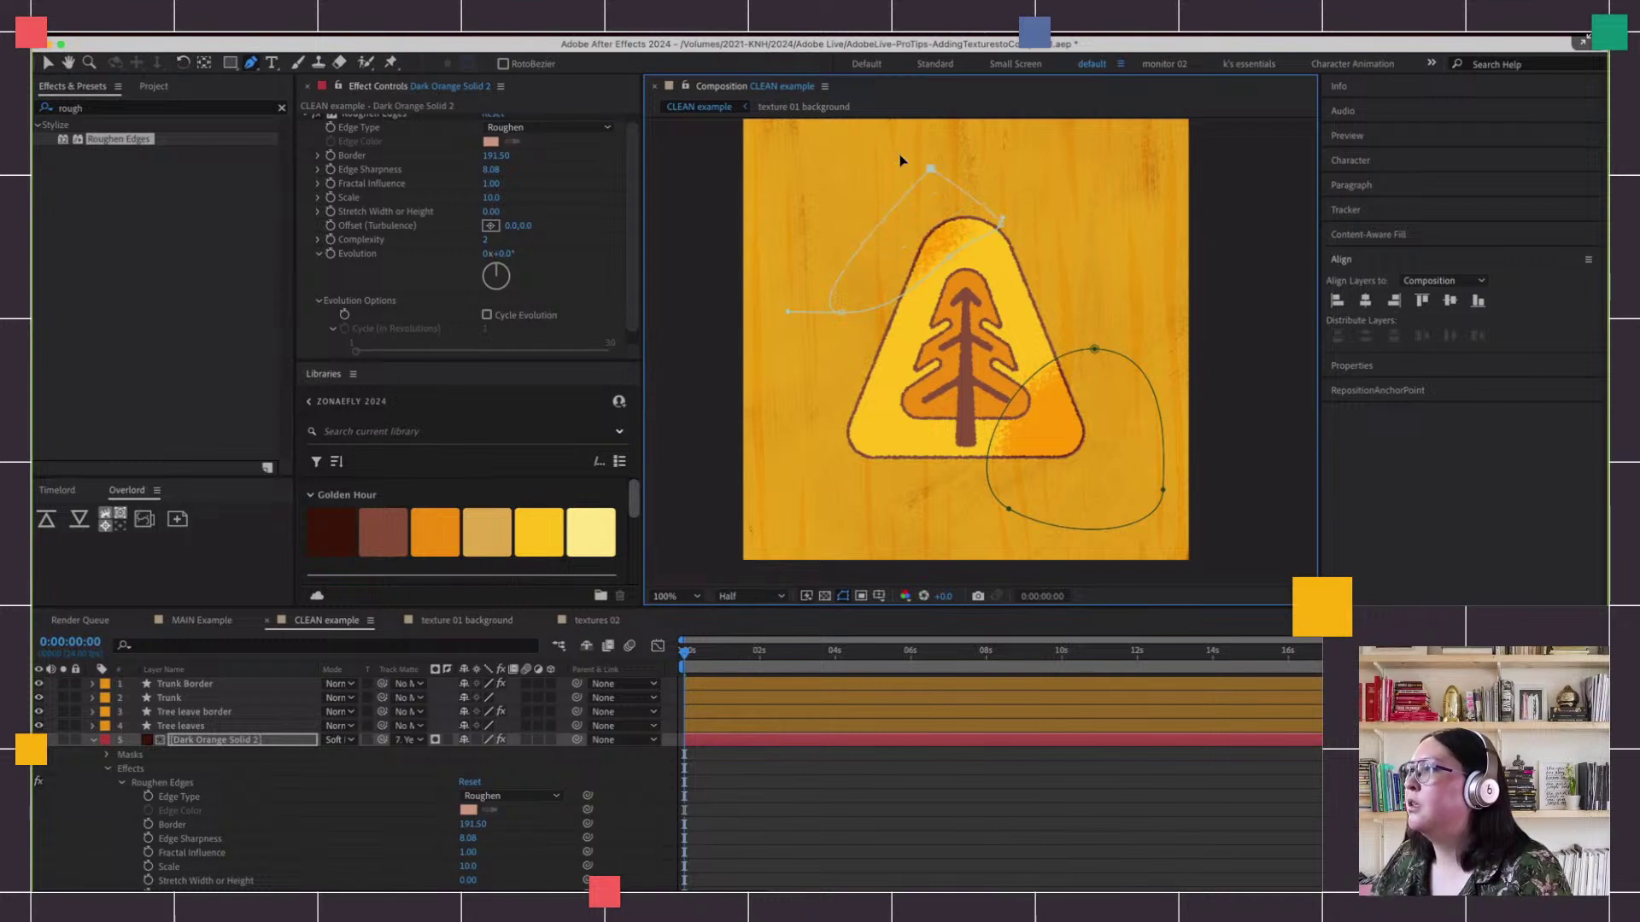
Reshape the new mask by extending its right point outward and adjusting its top point above the badge
drag(1003, 227, 1032, 213)
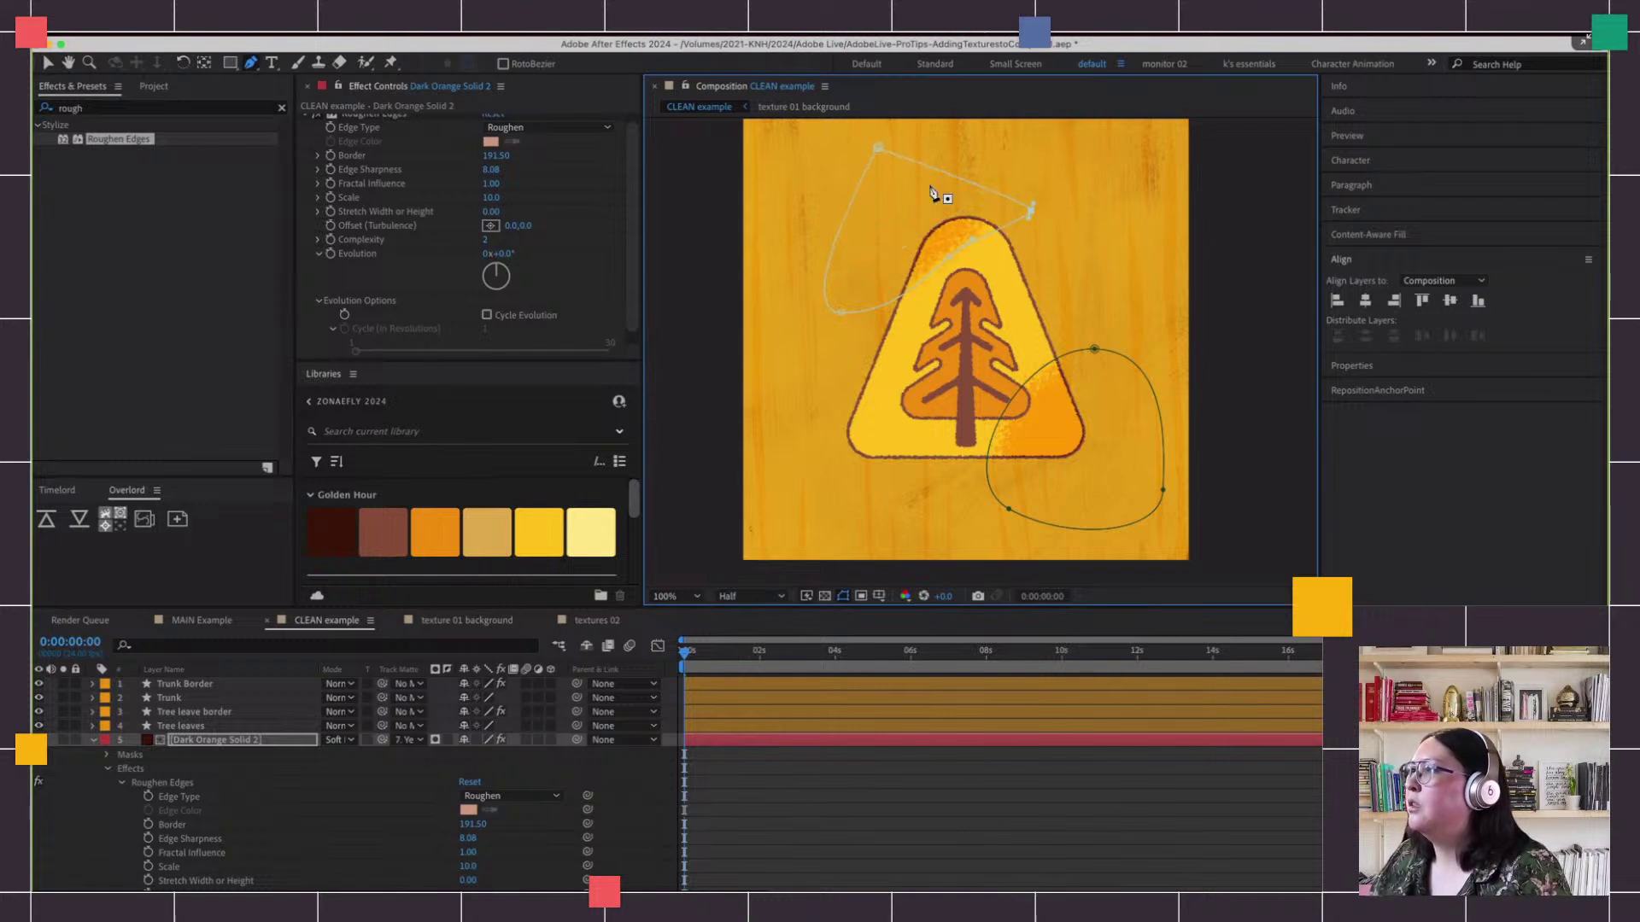
click(874, 144)
drag(883, 151, 909, 159)
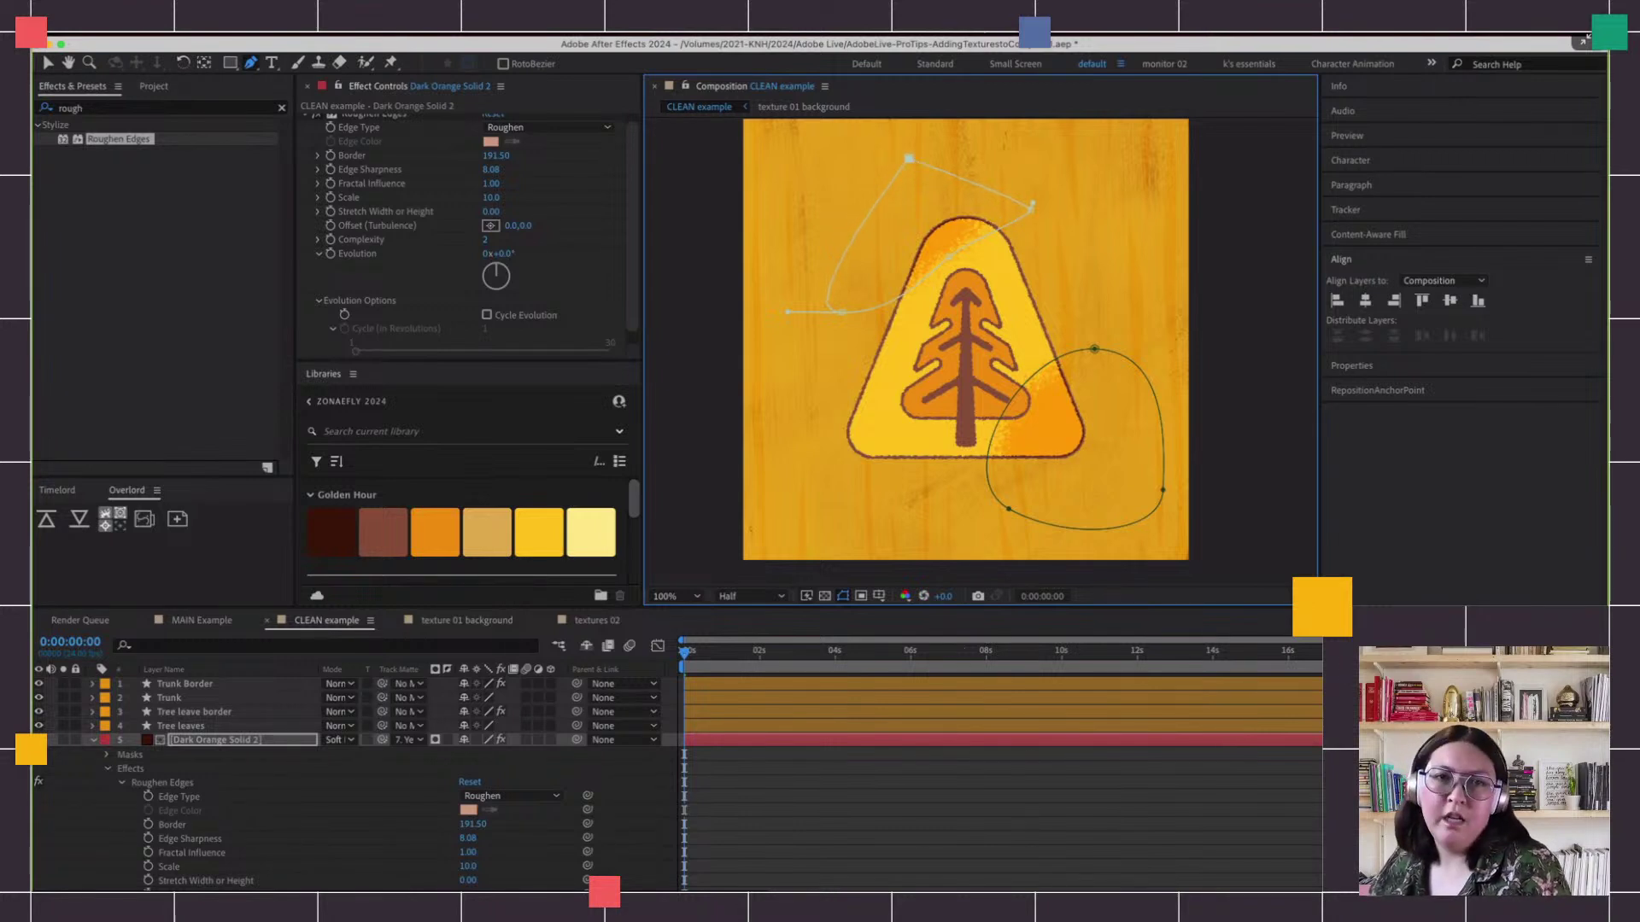
Open the MAIN Example composition and play through its finished textured animation
key(super+Tab)
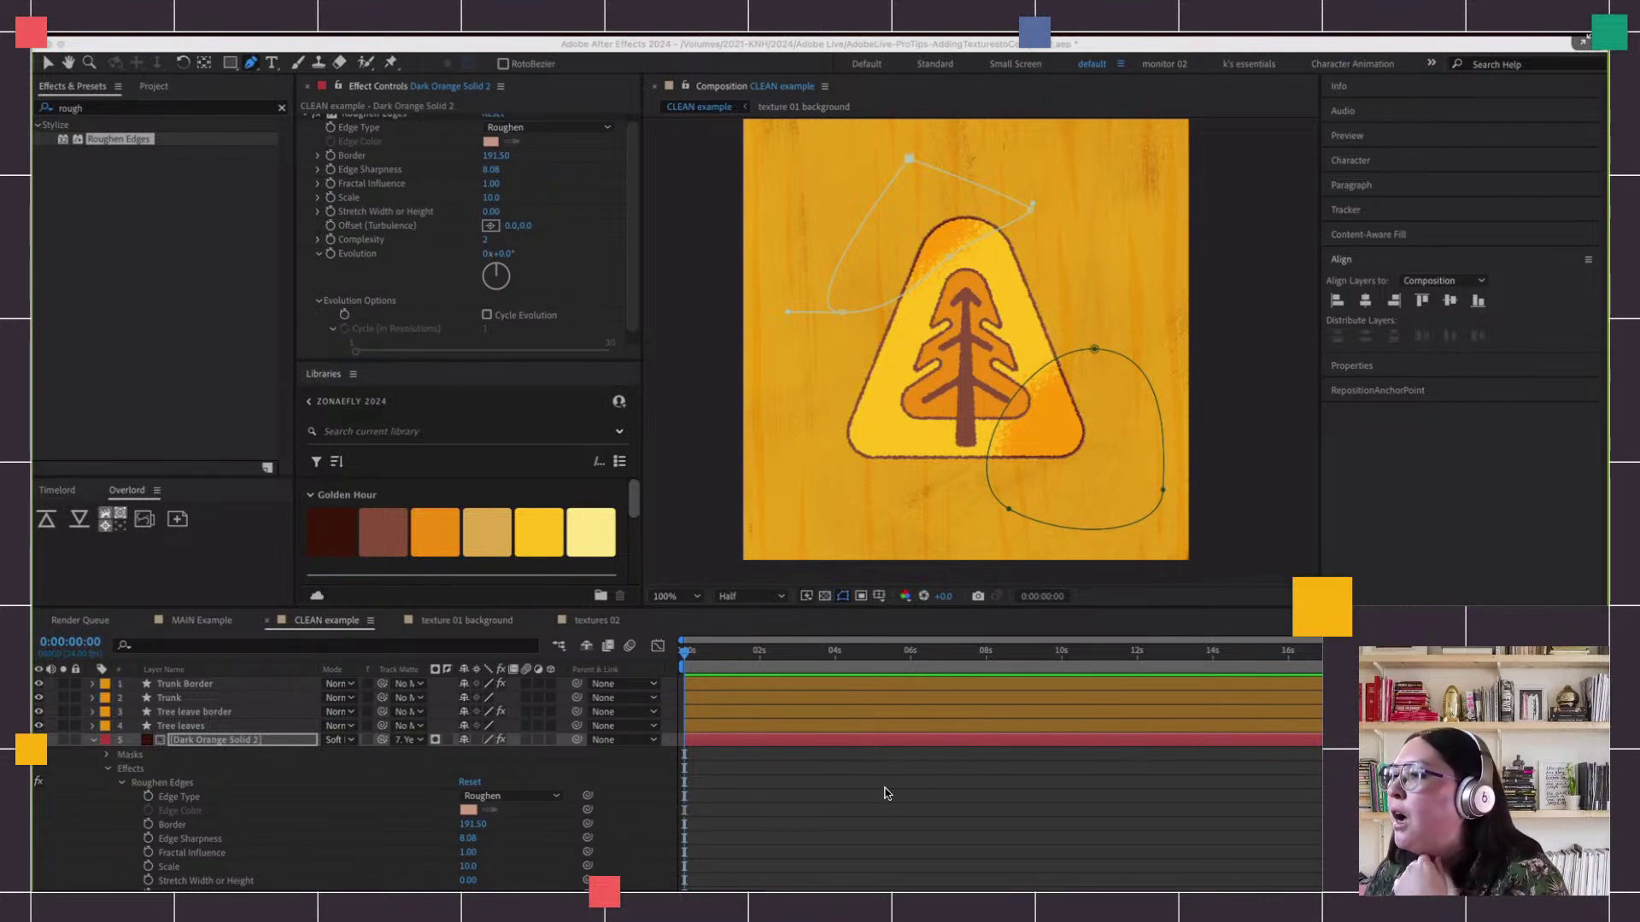
click(225, 629)
key(space)
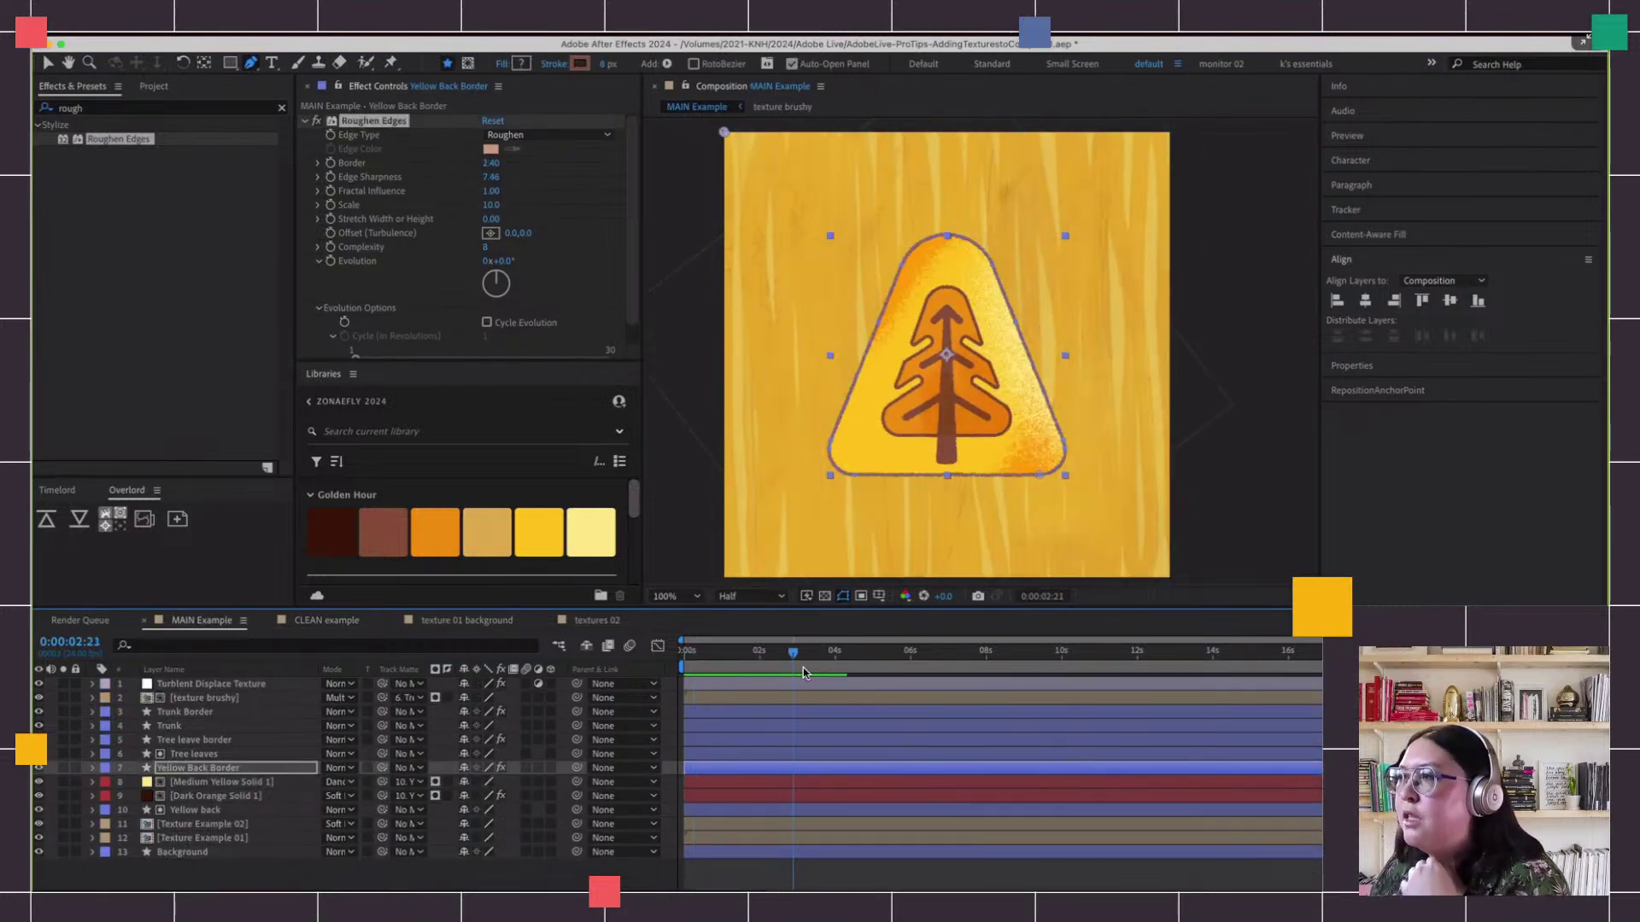
click(772, 676)
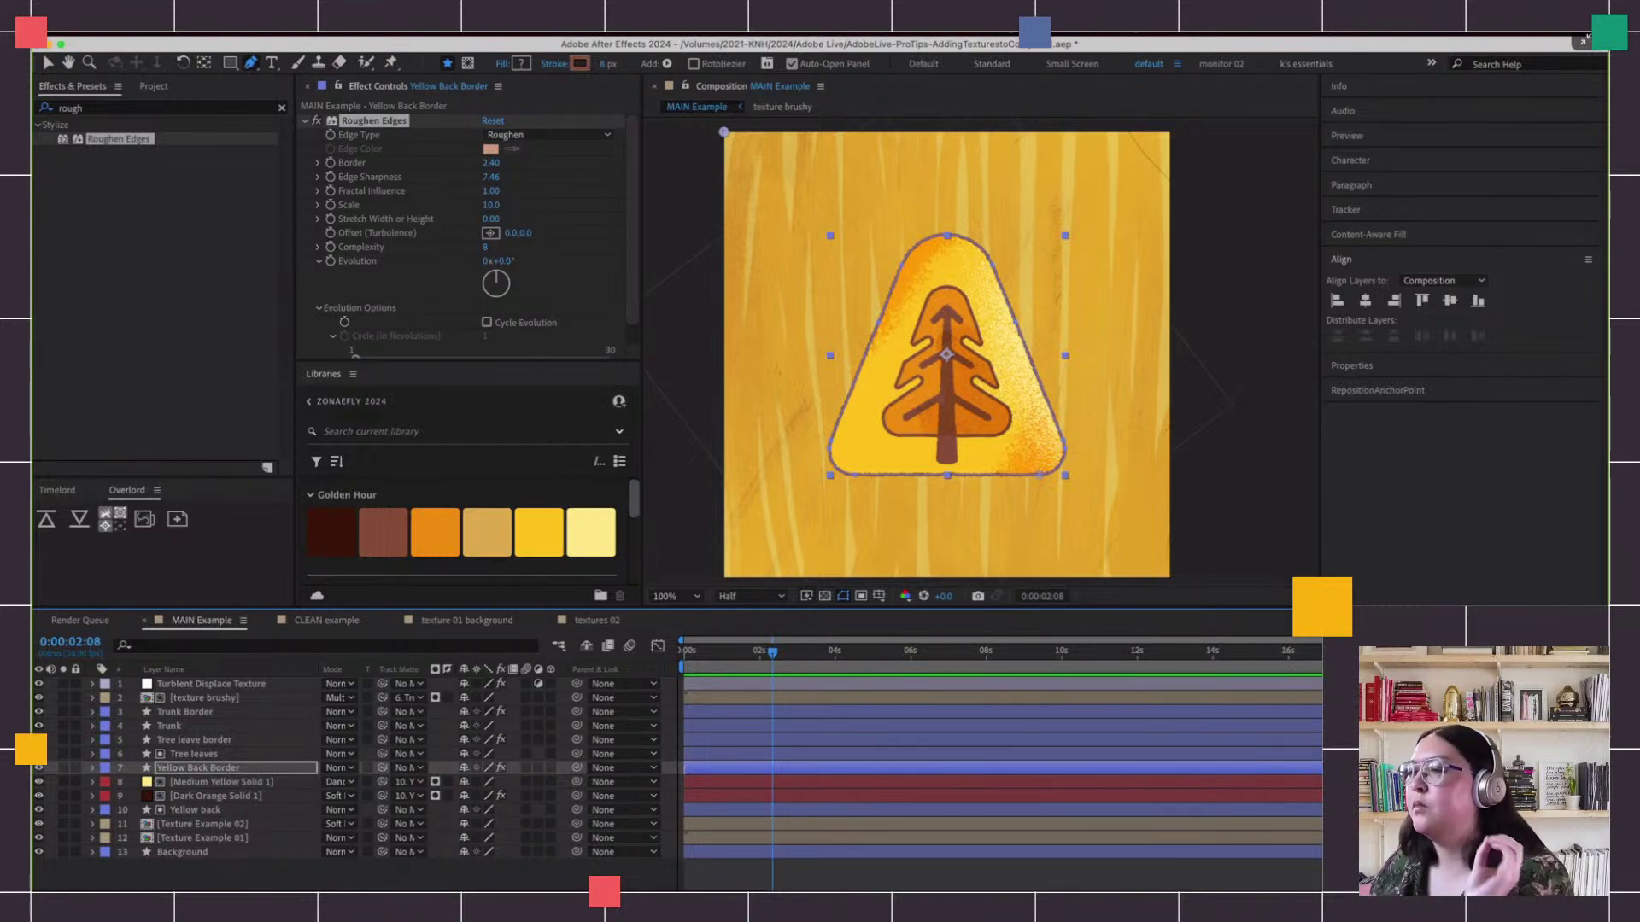
mouse_move(768, 652)
mouse_down()
mouse_move(714, 658)
mouse_move(750, 656)
mouse_up()
key(space)
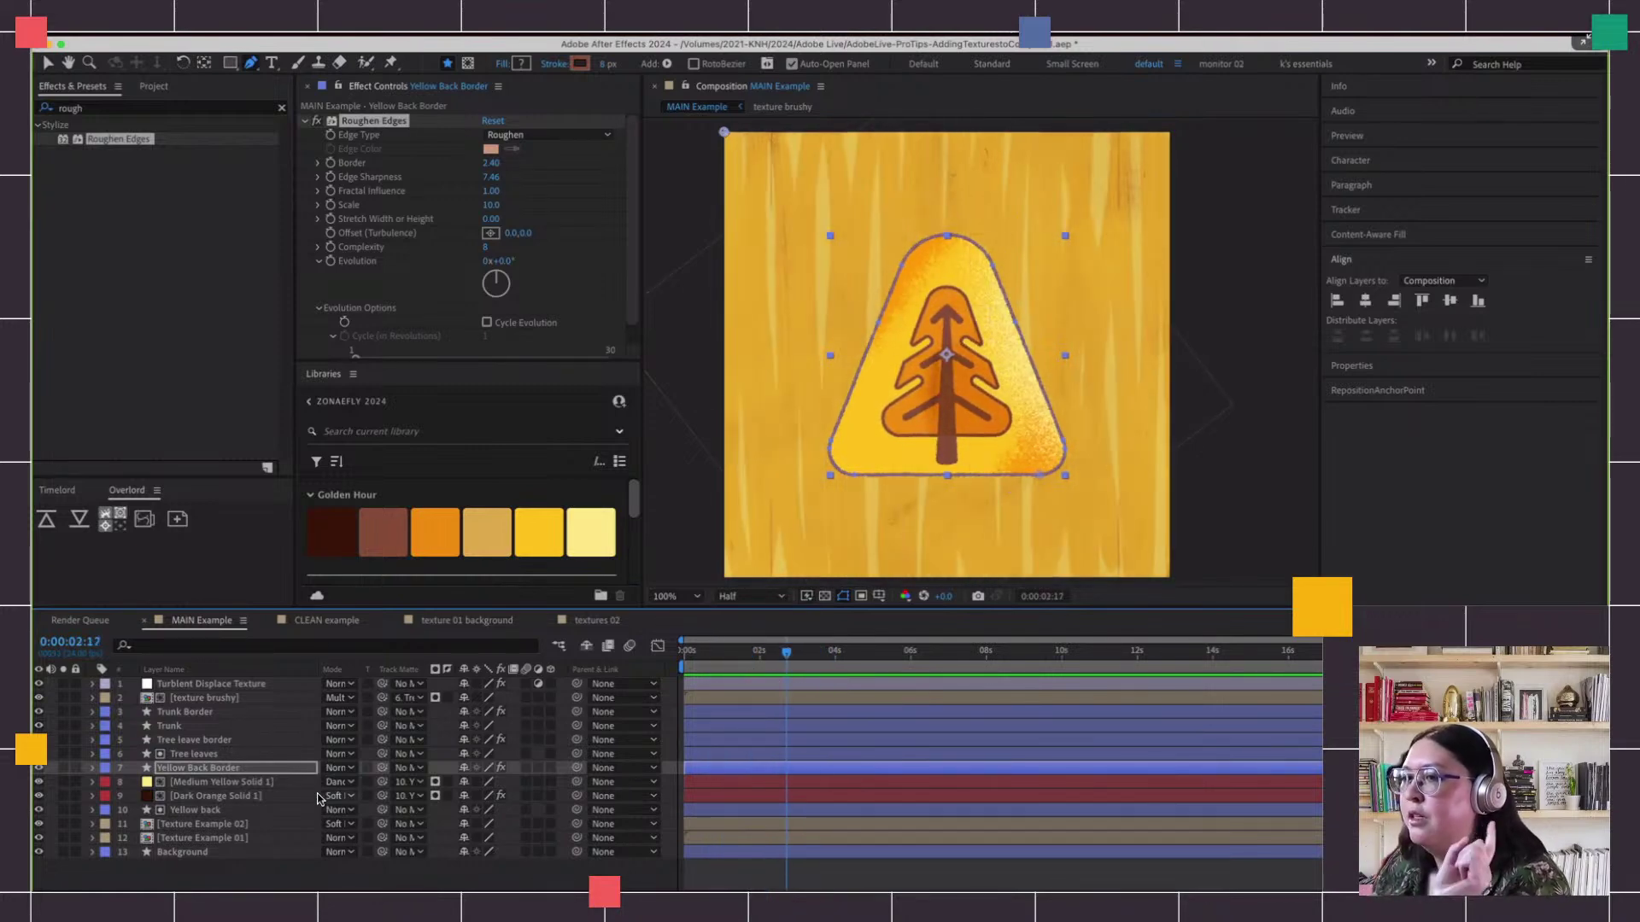
Compare the frame timing of Texture Example 02 and textures 02, and examine the texture's movement in MAIN Example
double_click(222, 831)
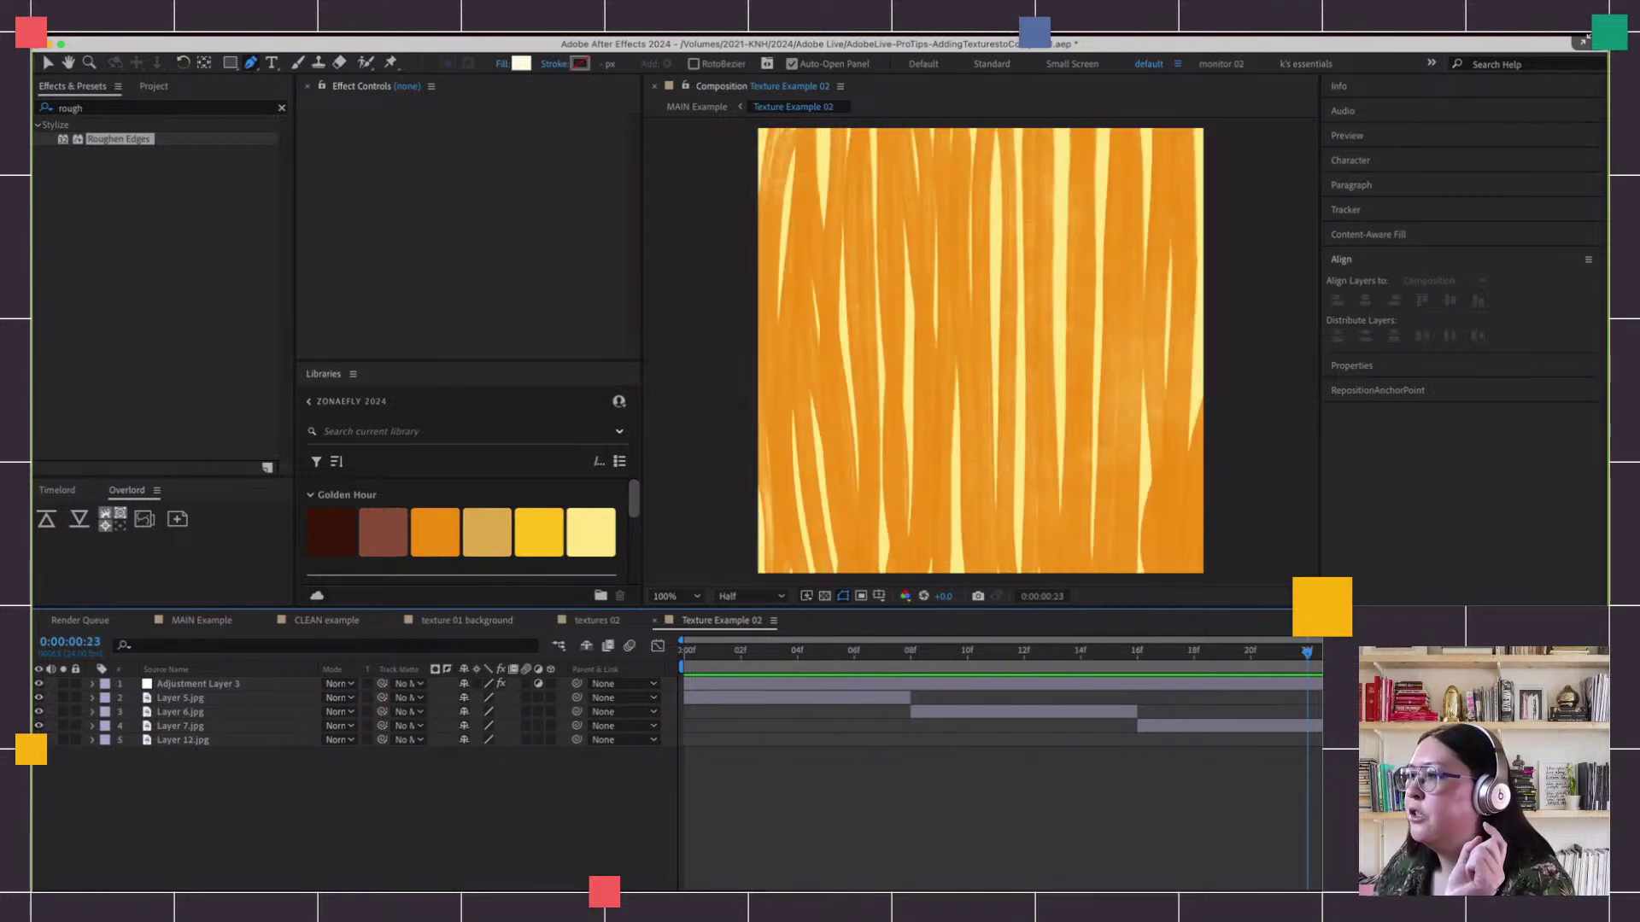
click(592, 623)
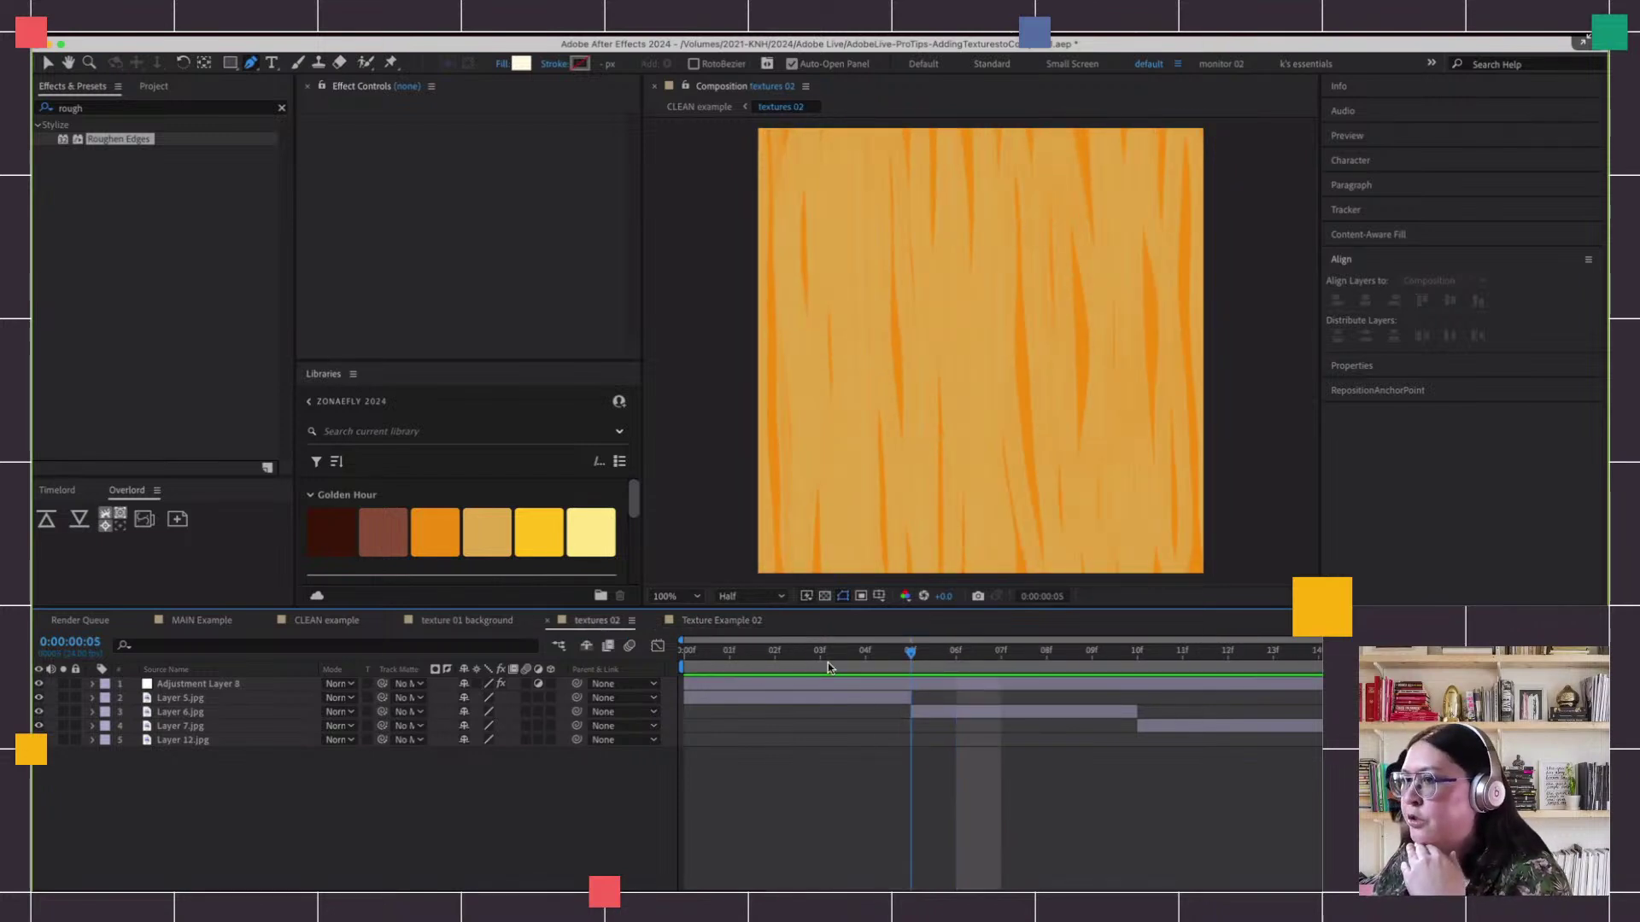
click(205, 622)
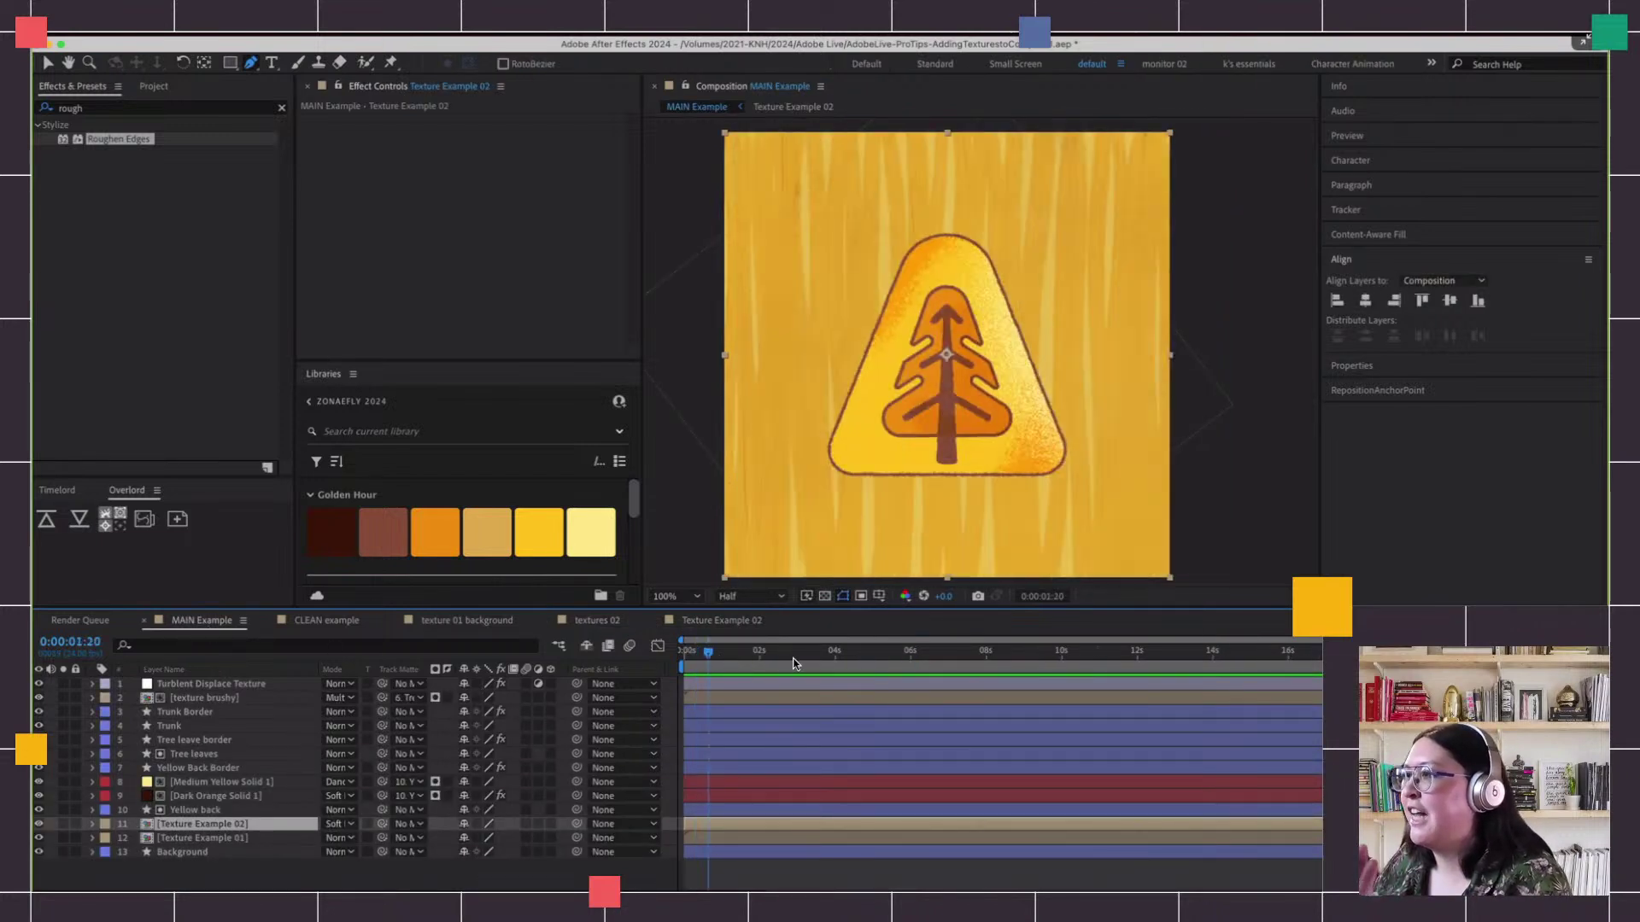
mouse_move(794, 664)
mouse_down()
mouse_move(1063, 684)
mouse_move(790, 693)
mouse_up()
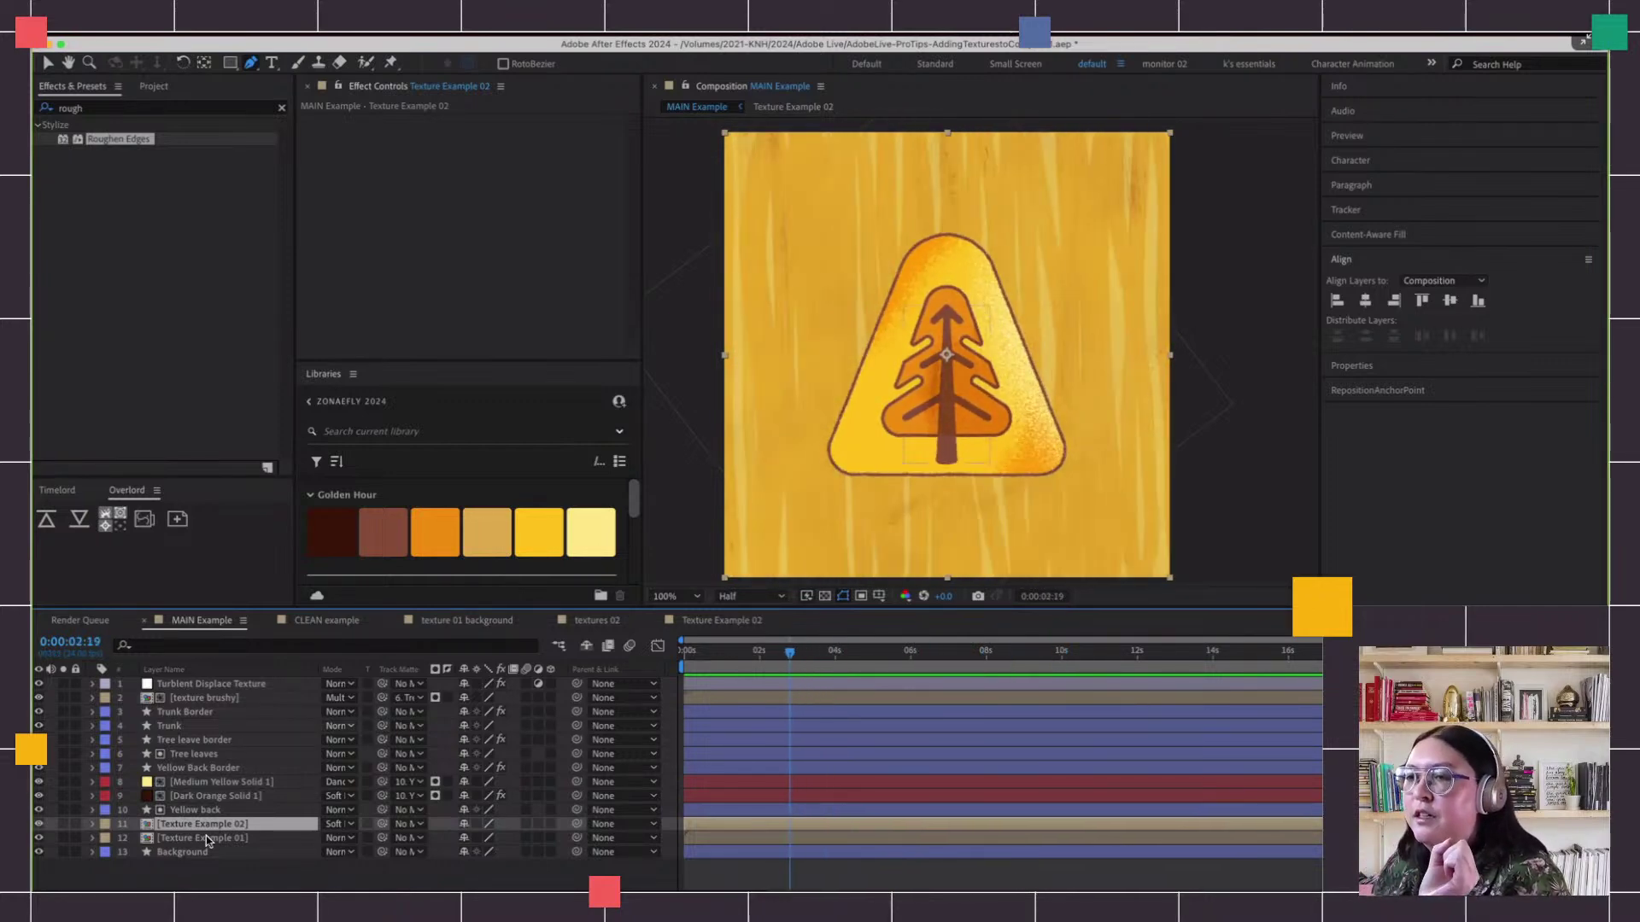
click(716, 653)
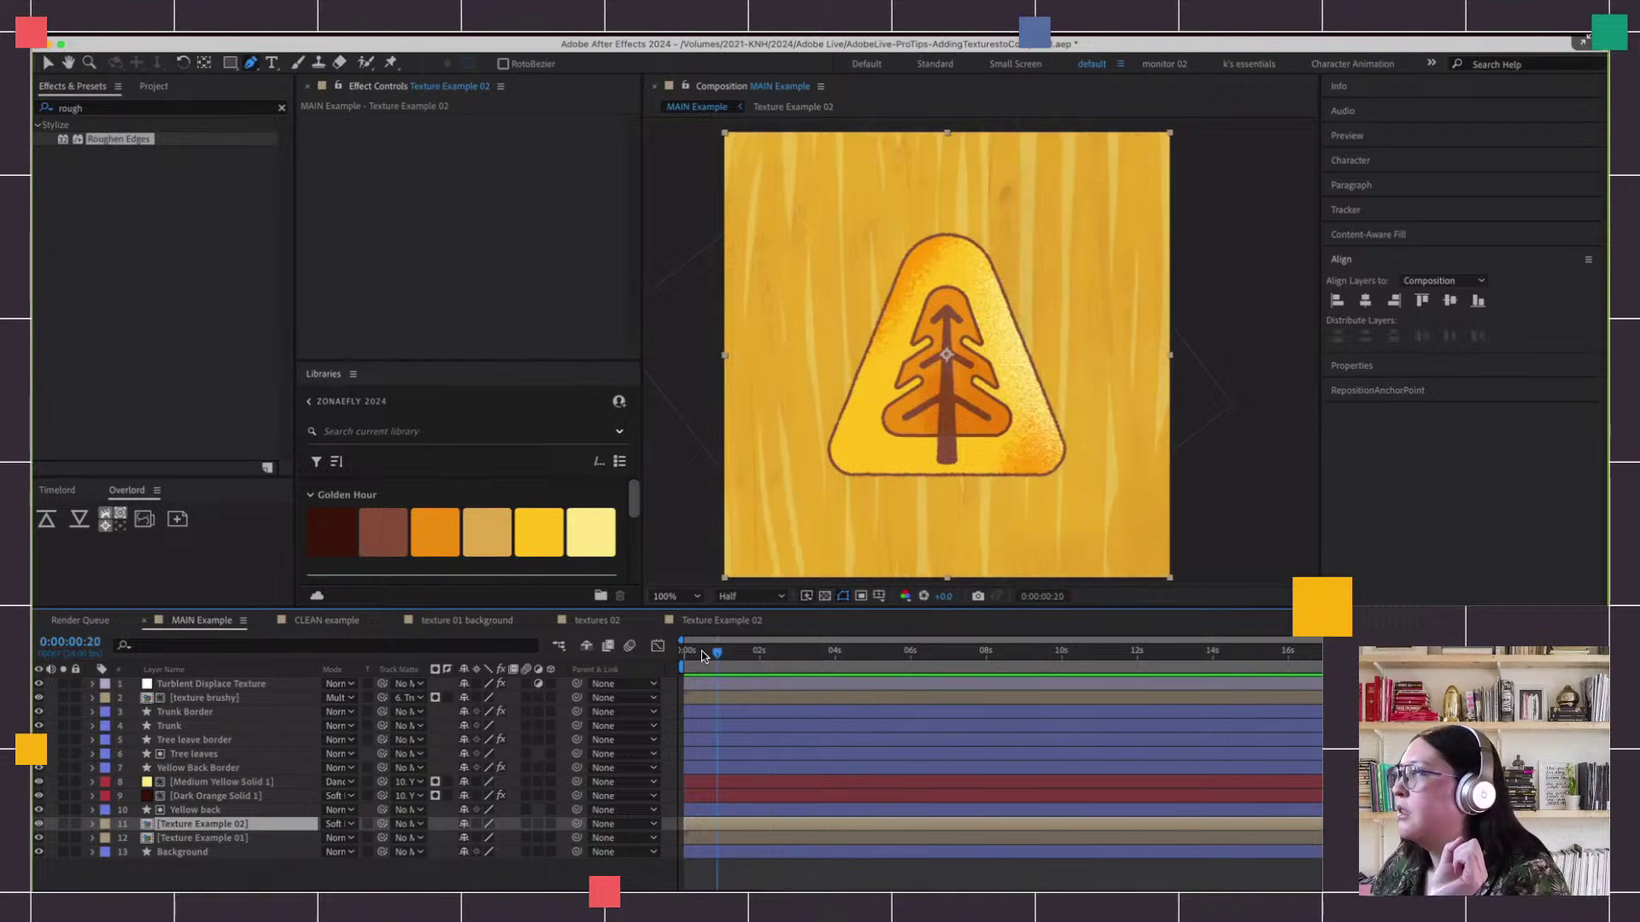
drag(703, 655, 978, 664)
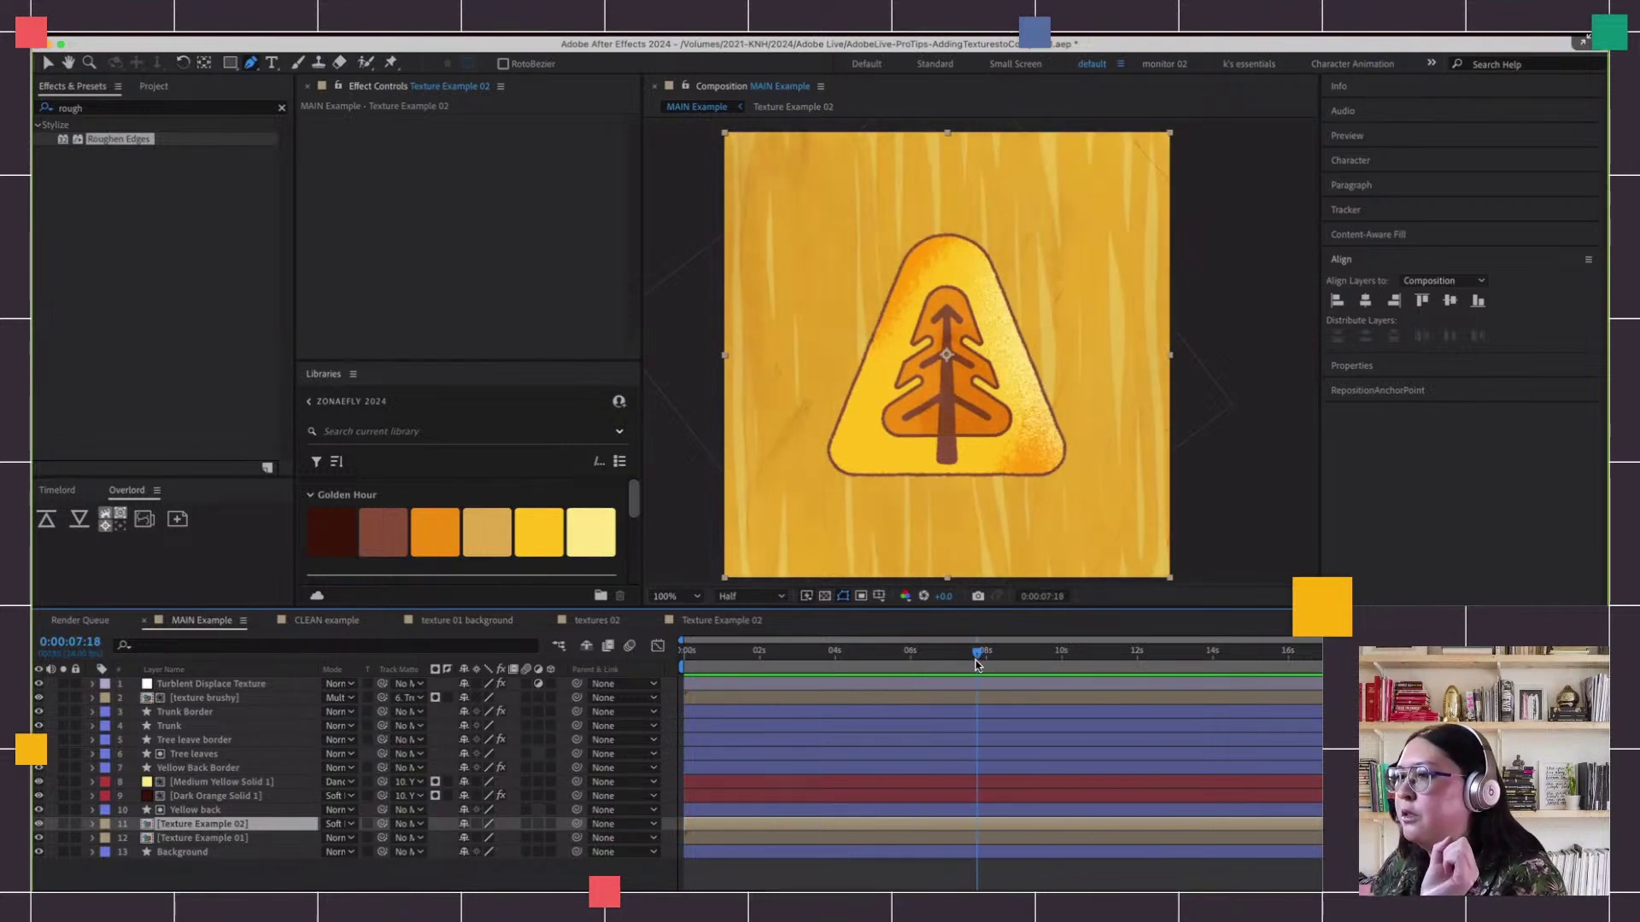
click(728, 619)
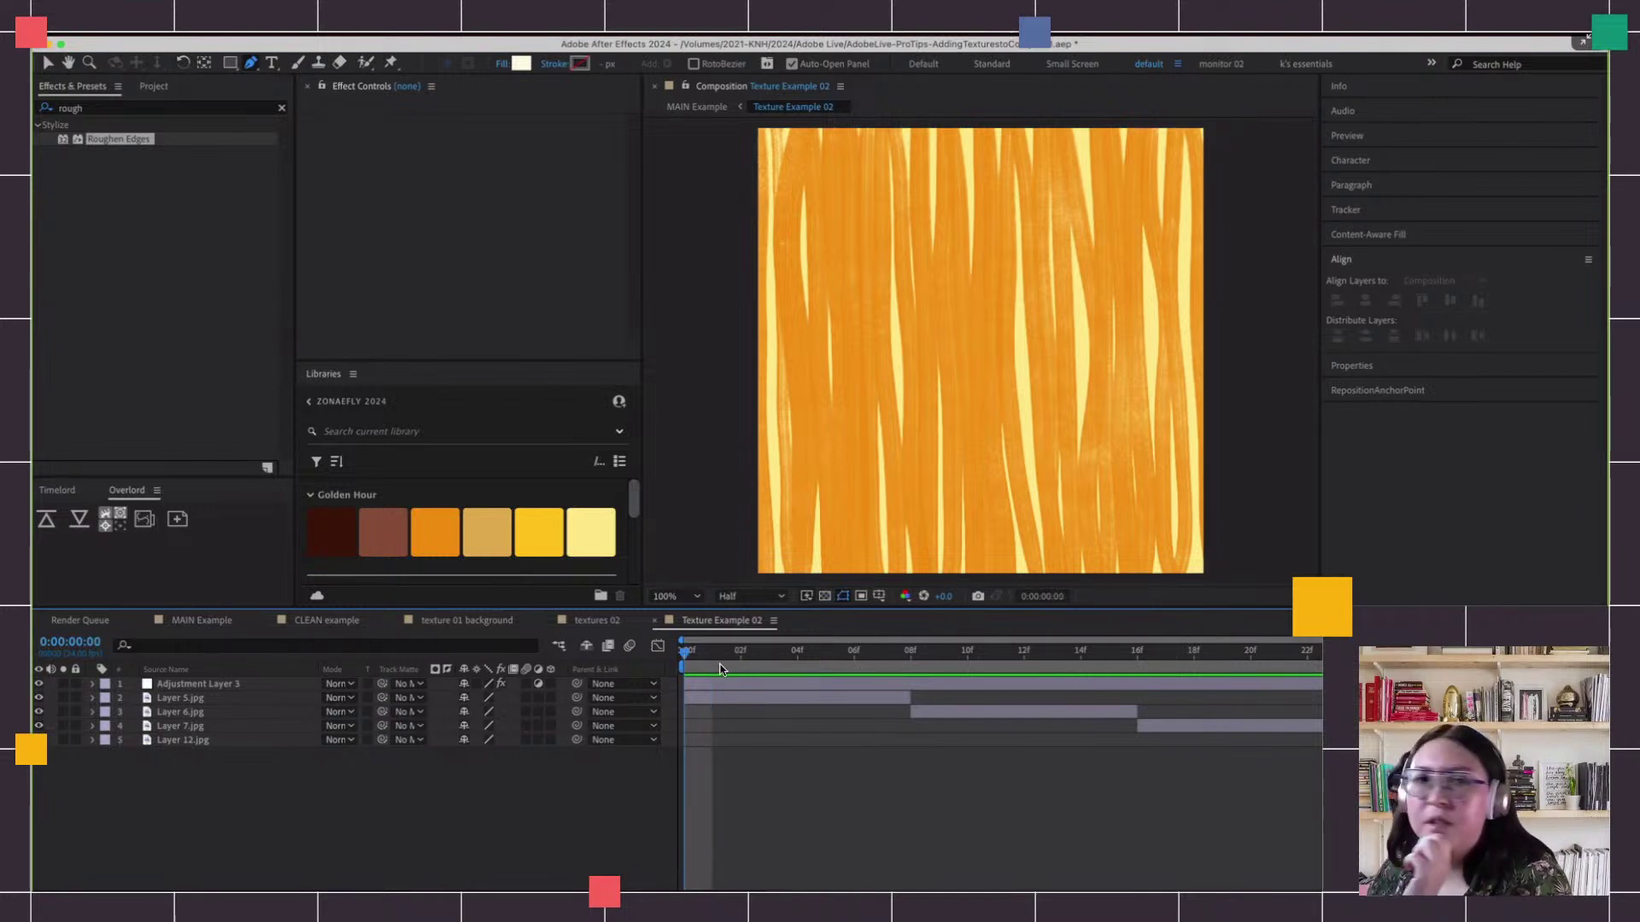
click(836, 653)
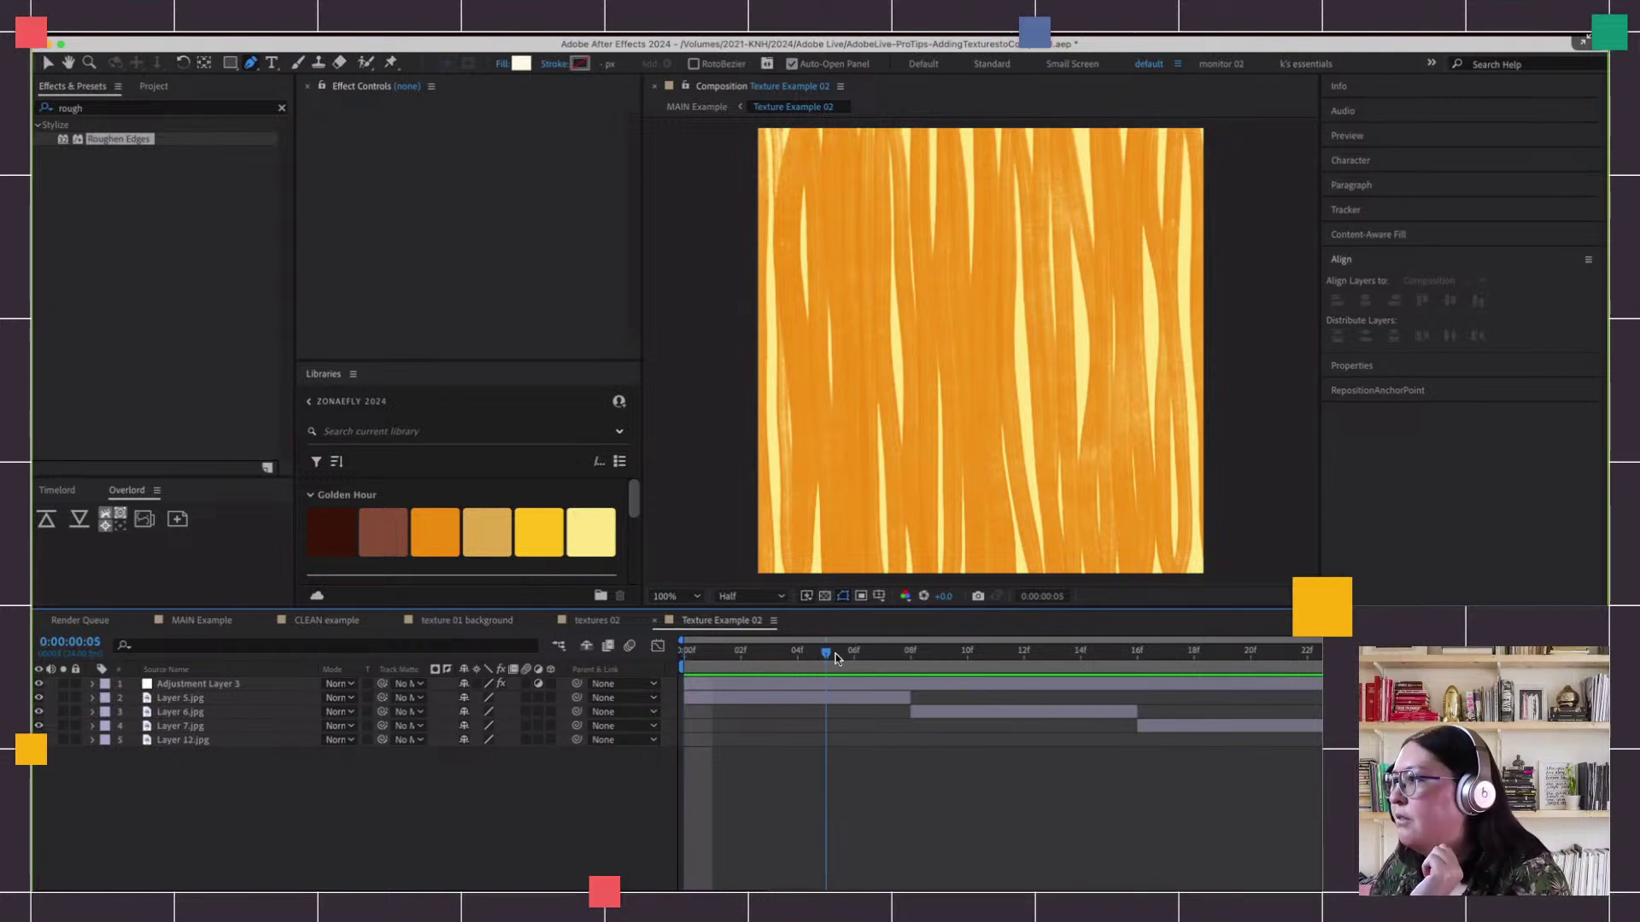
drag(836, 653, 684, 653)
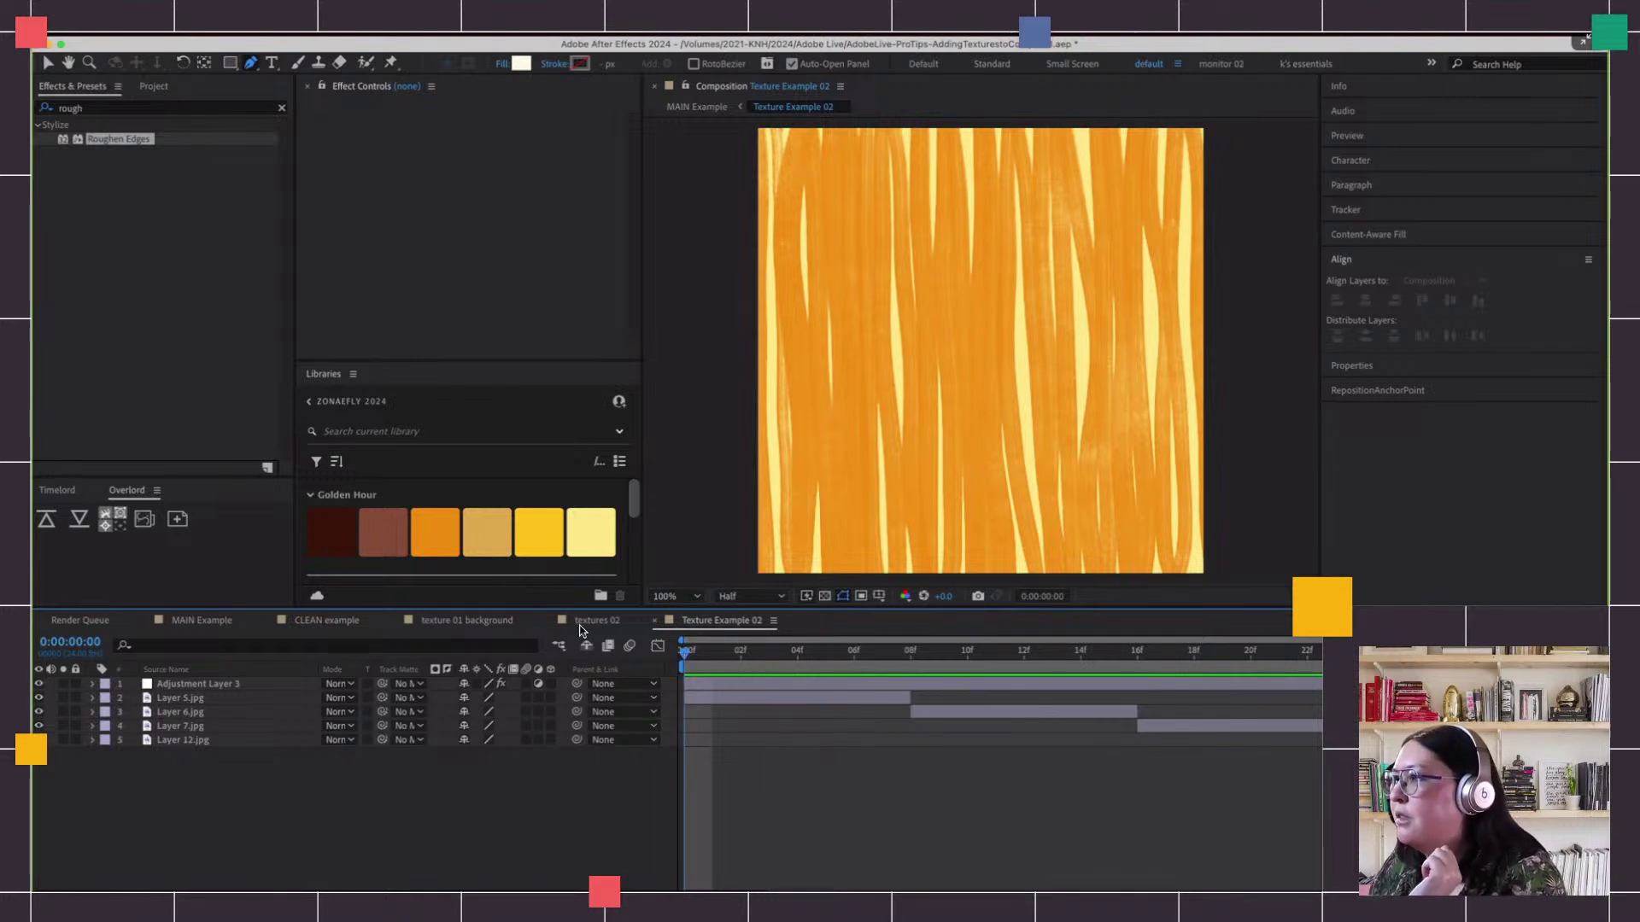
Return to CLEAN example, collapse the dark solid's properties and collapse the v2 folder among the project items
click(323, 622)
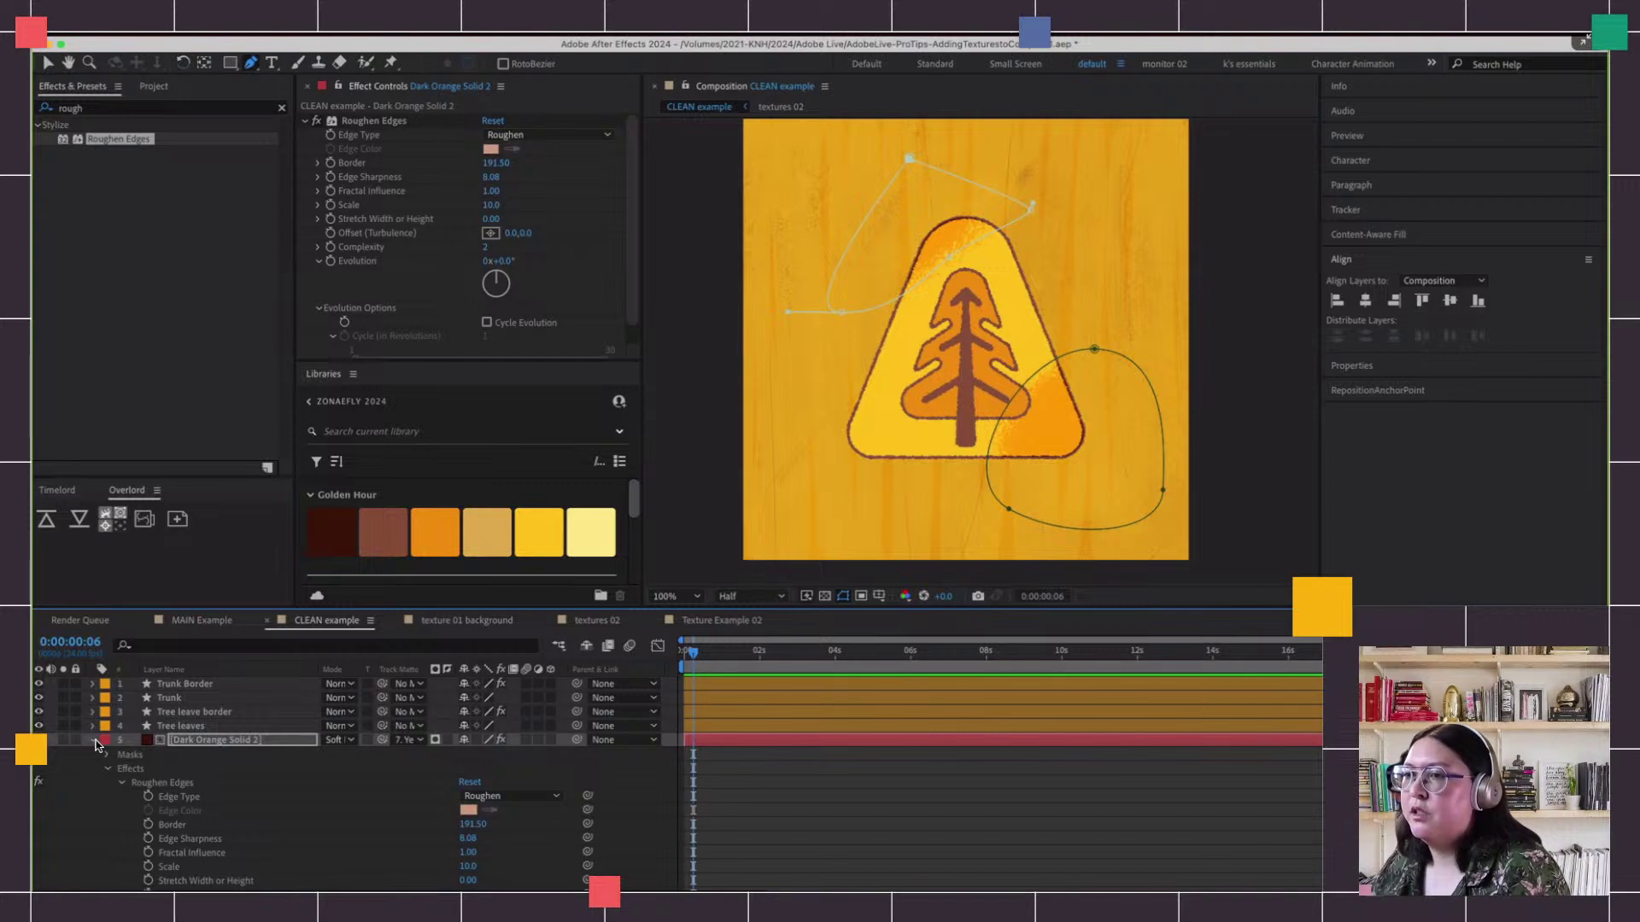
click(94, 742)
click(194, 377)
click(154, 87)
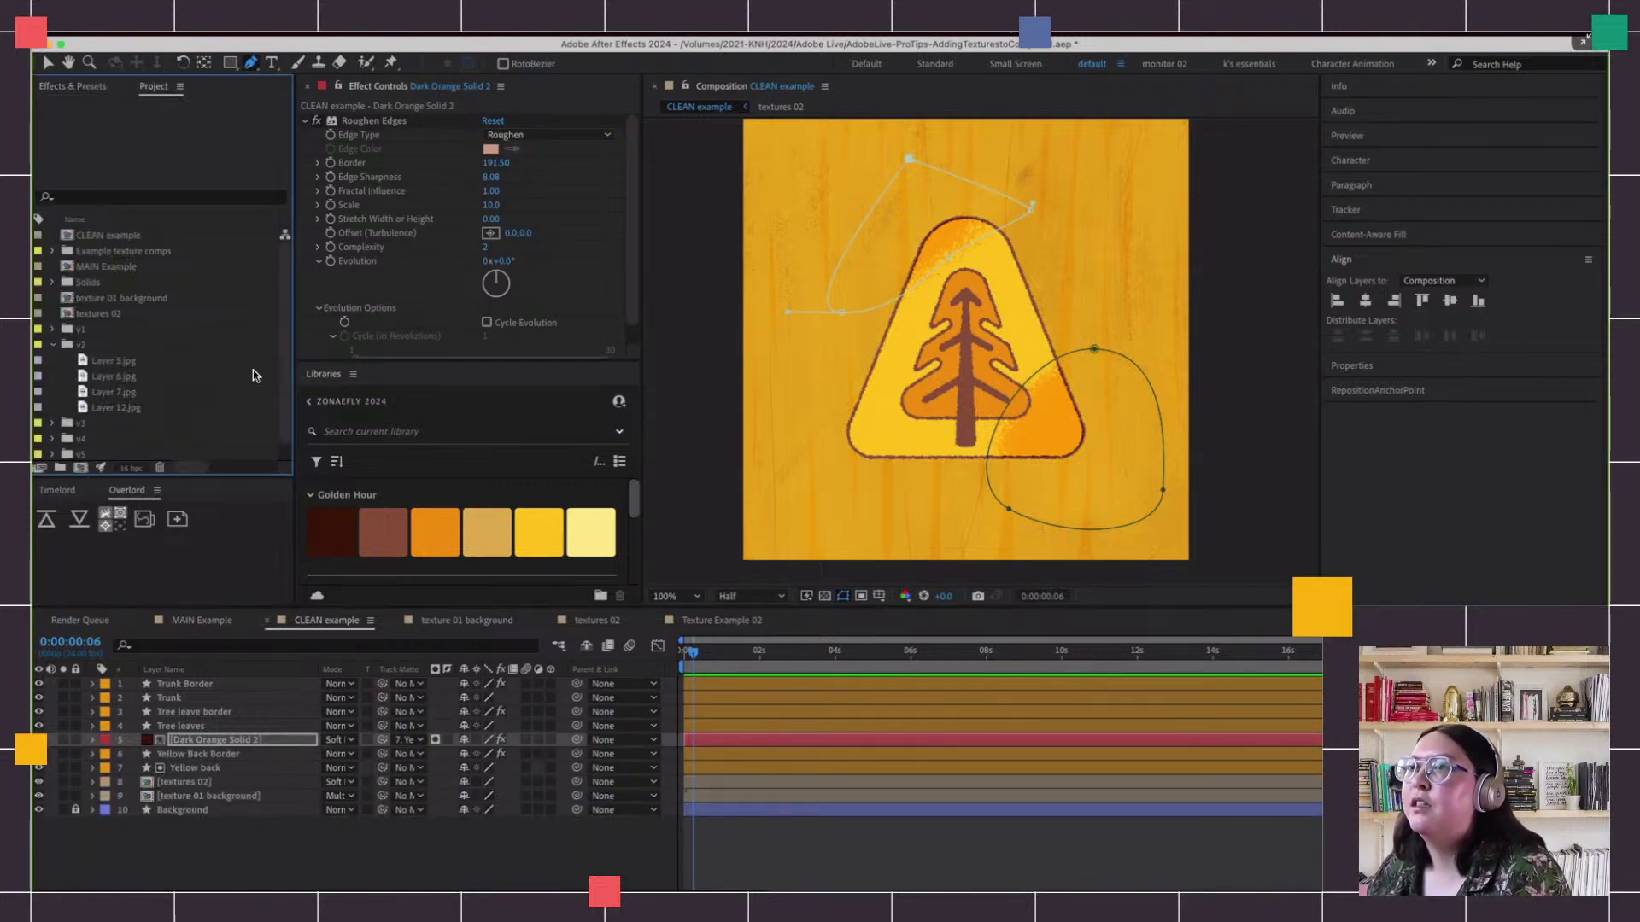
click(52, 345)
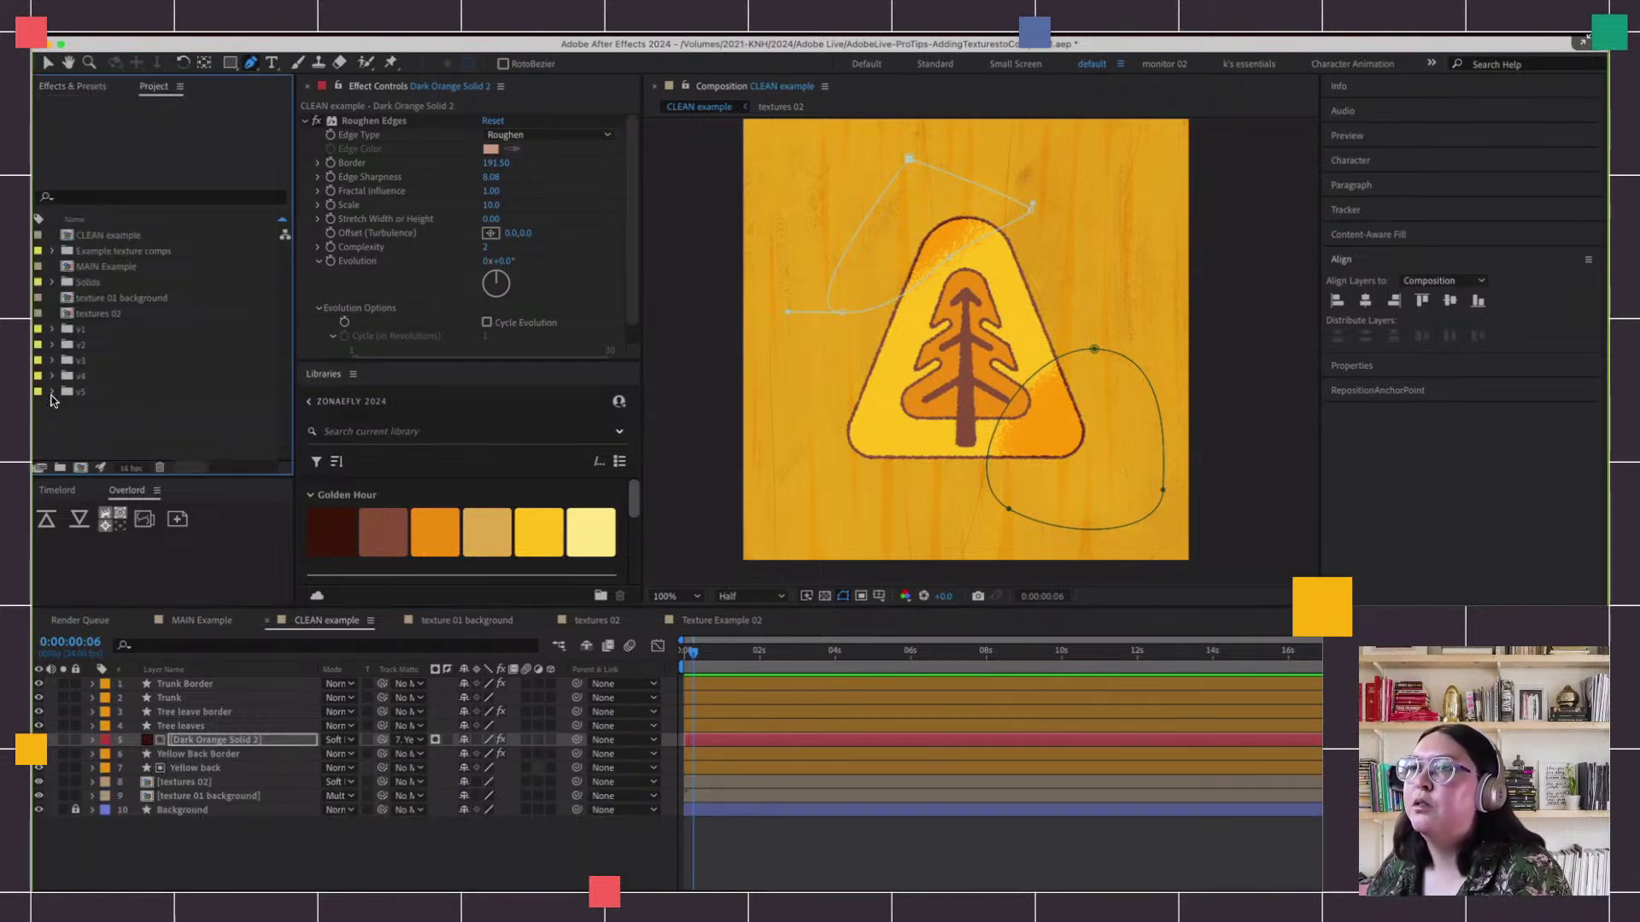
Add Layer 13.png through Layer 16.png from the v4 project folder to the CLEAN example composition
click(52, 392)
click(136, 395)
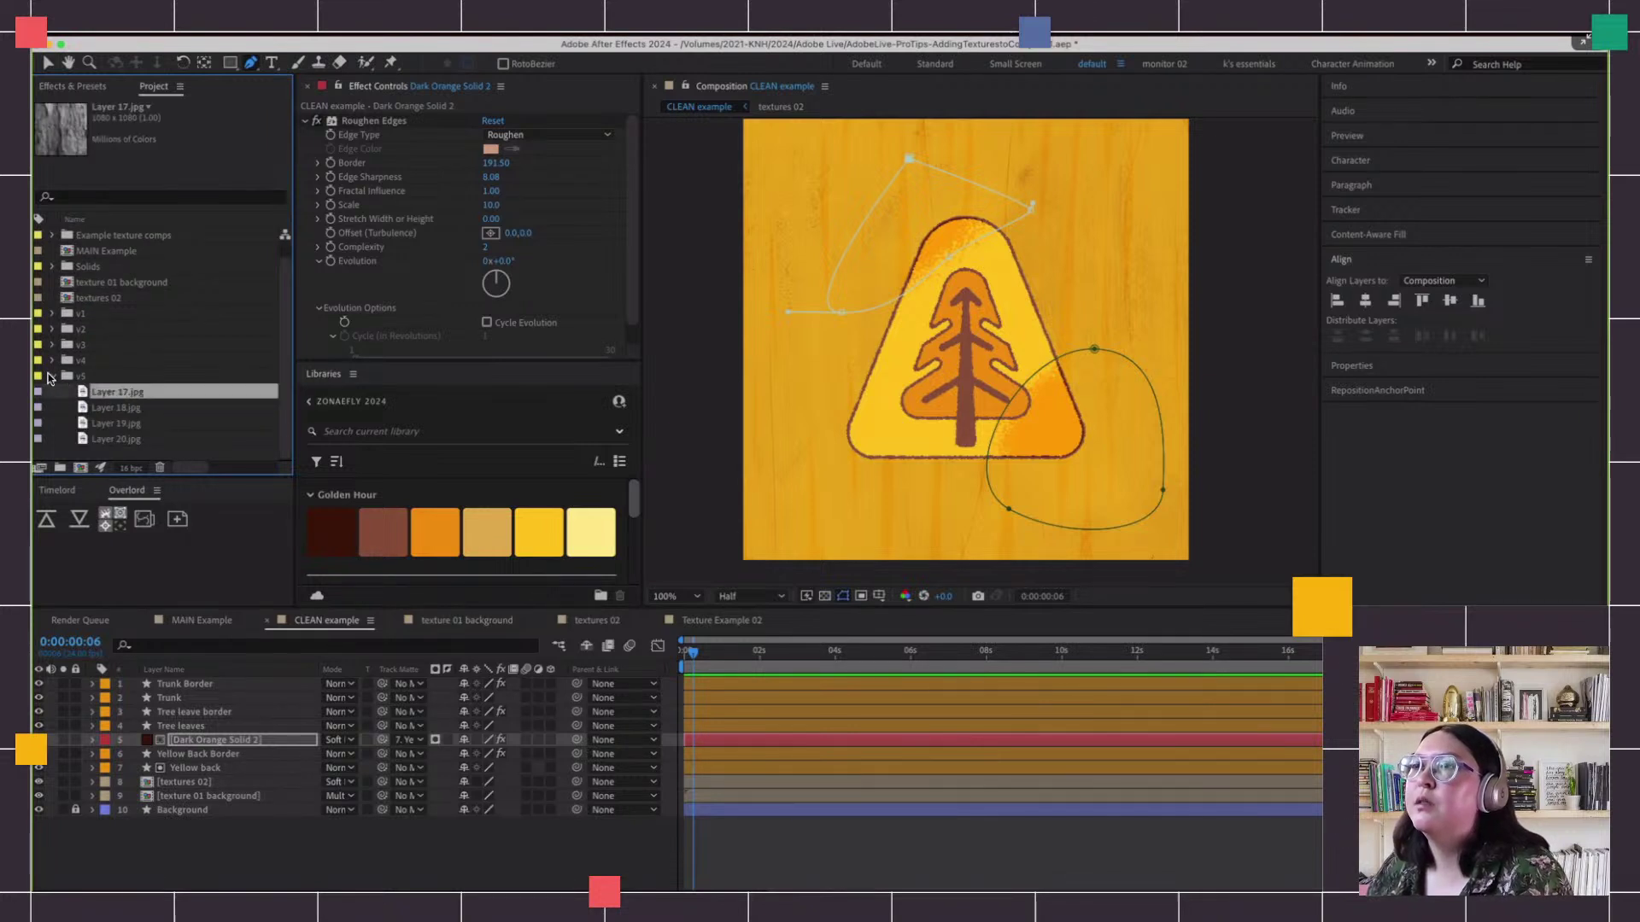
click(51, 376)
click(52, 376)
click(120, 393)
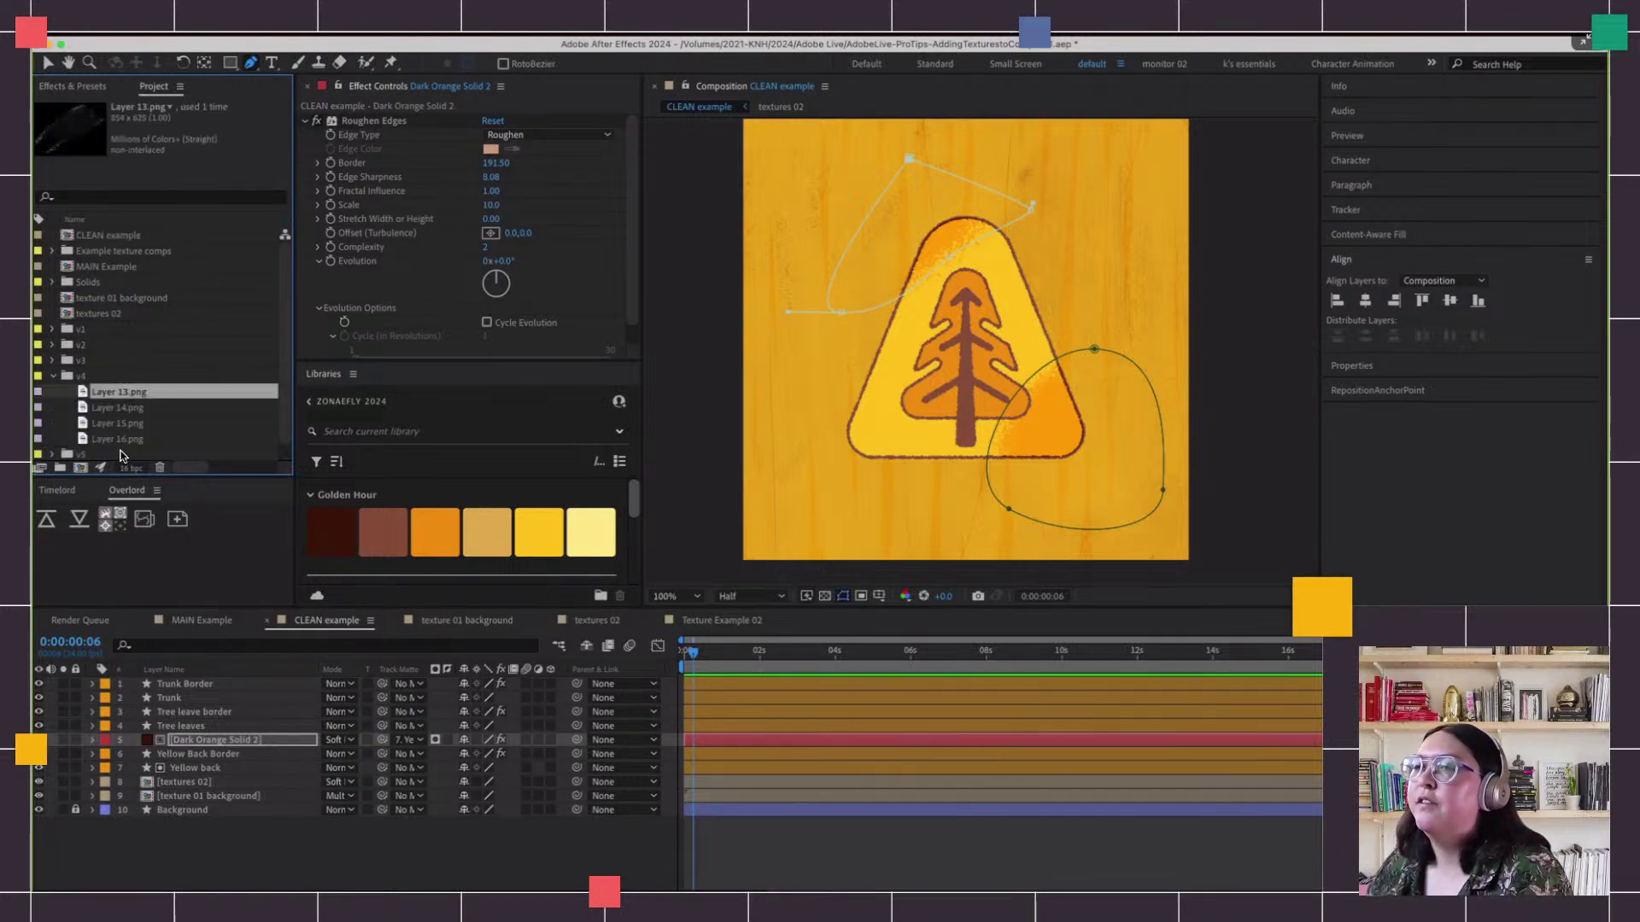
shift+click(122, 440)
drag(100, 395, 959, 428)
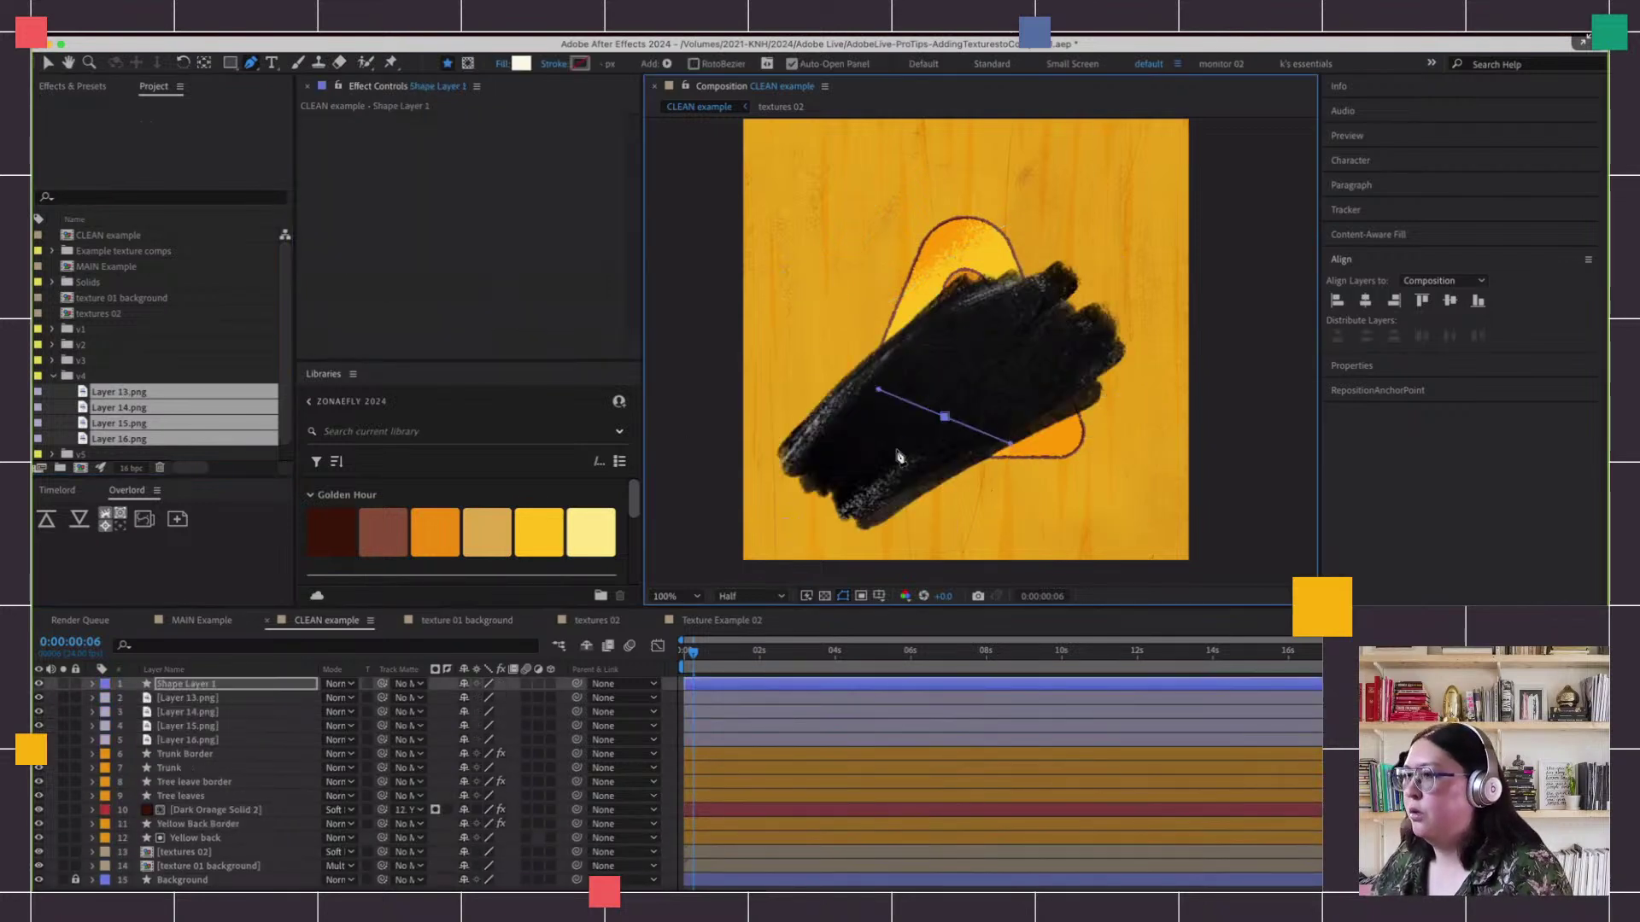
Delete the stray Shape Layer 1 from CLEAN example
shift+click(217, 739)
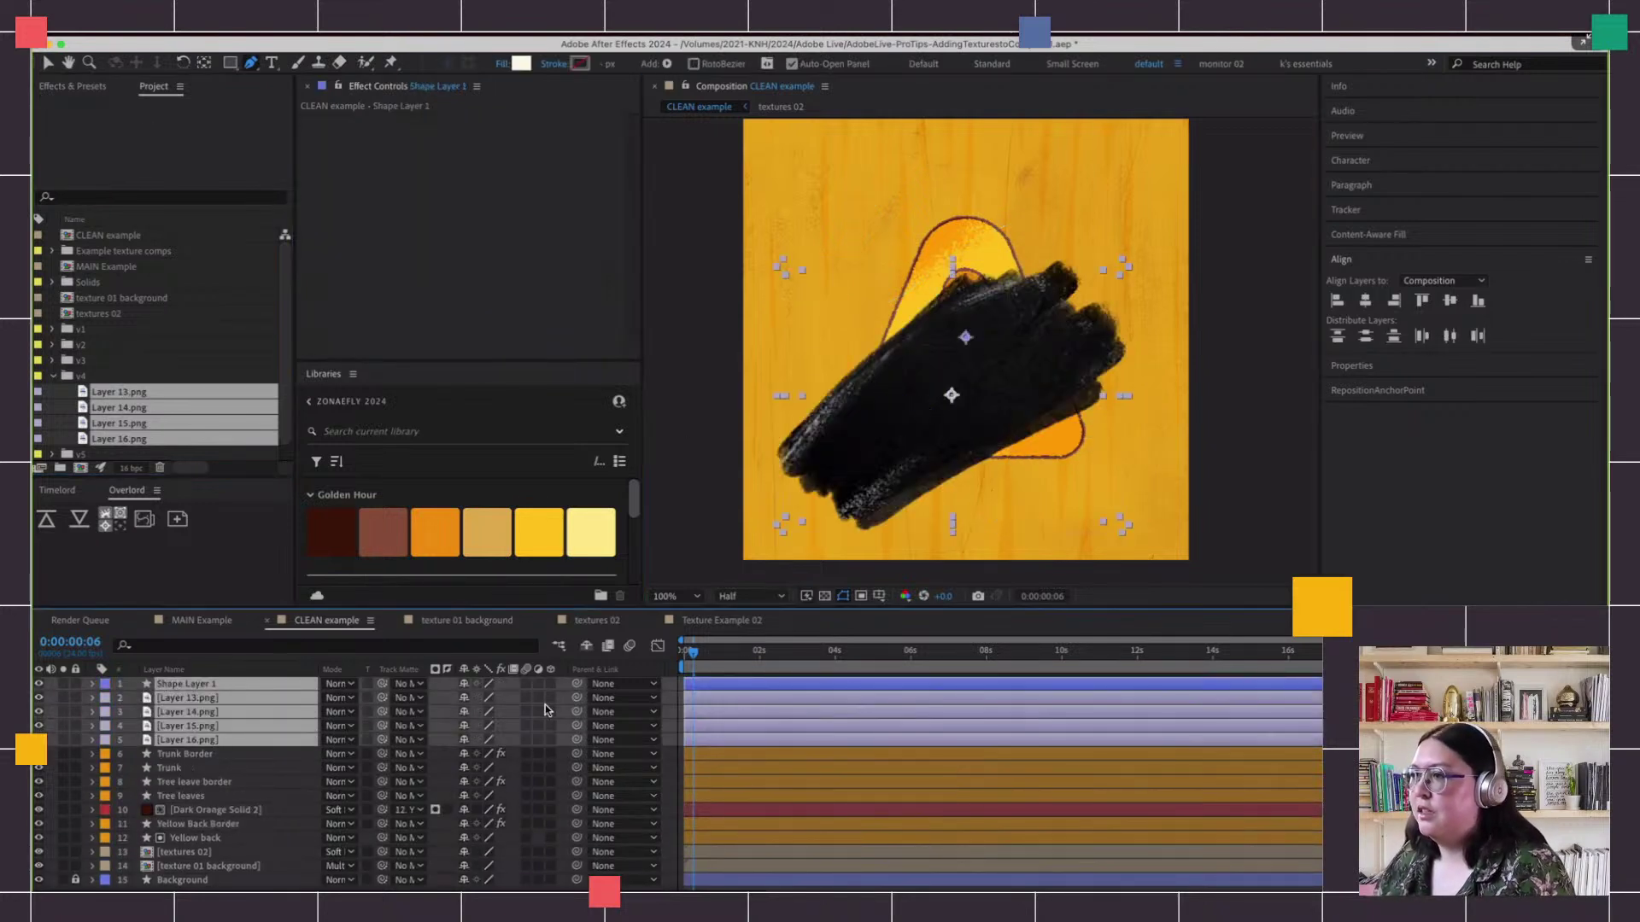
click(1031, 759)
click(841, 685)
key(Delete)
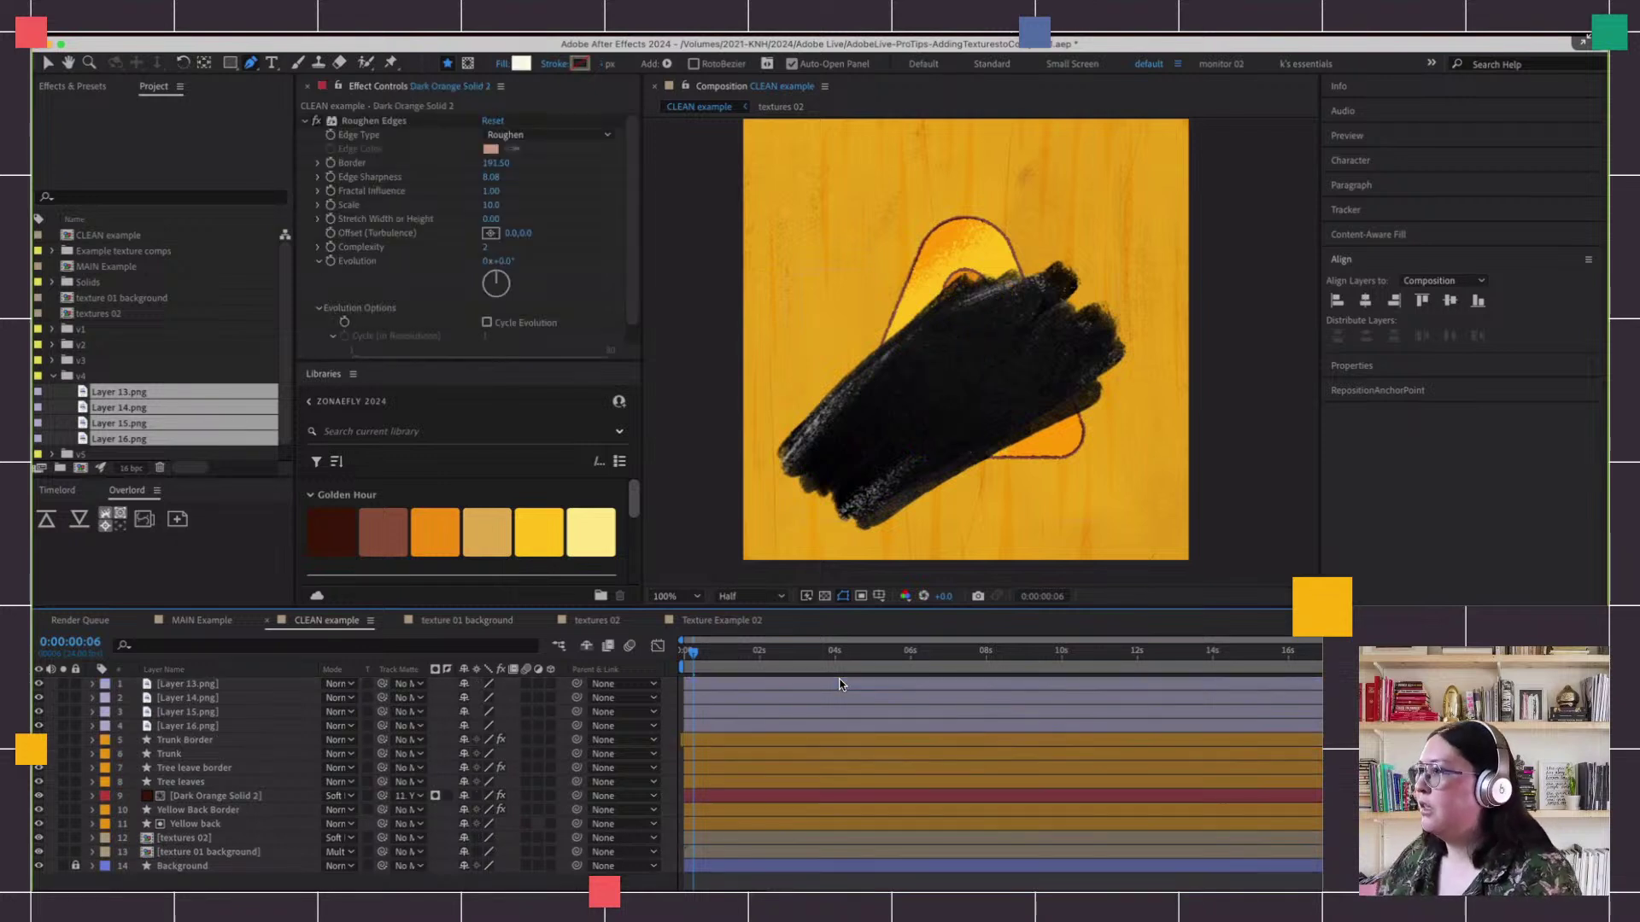
Return to the first frame and move the four brush stroke PNG layers together down and to the left
click(742, 688)
shift+click(736, 724)
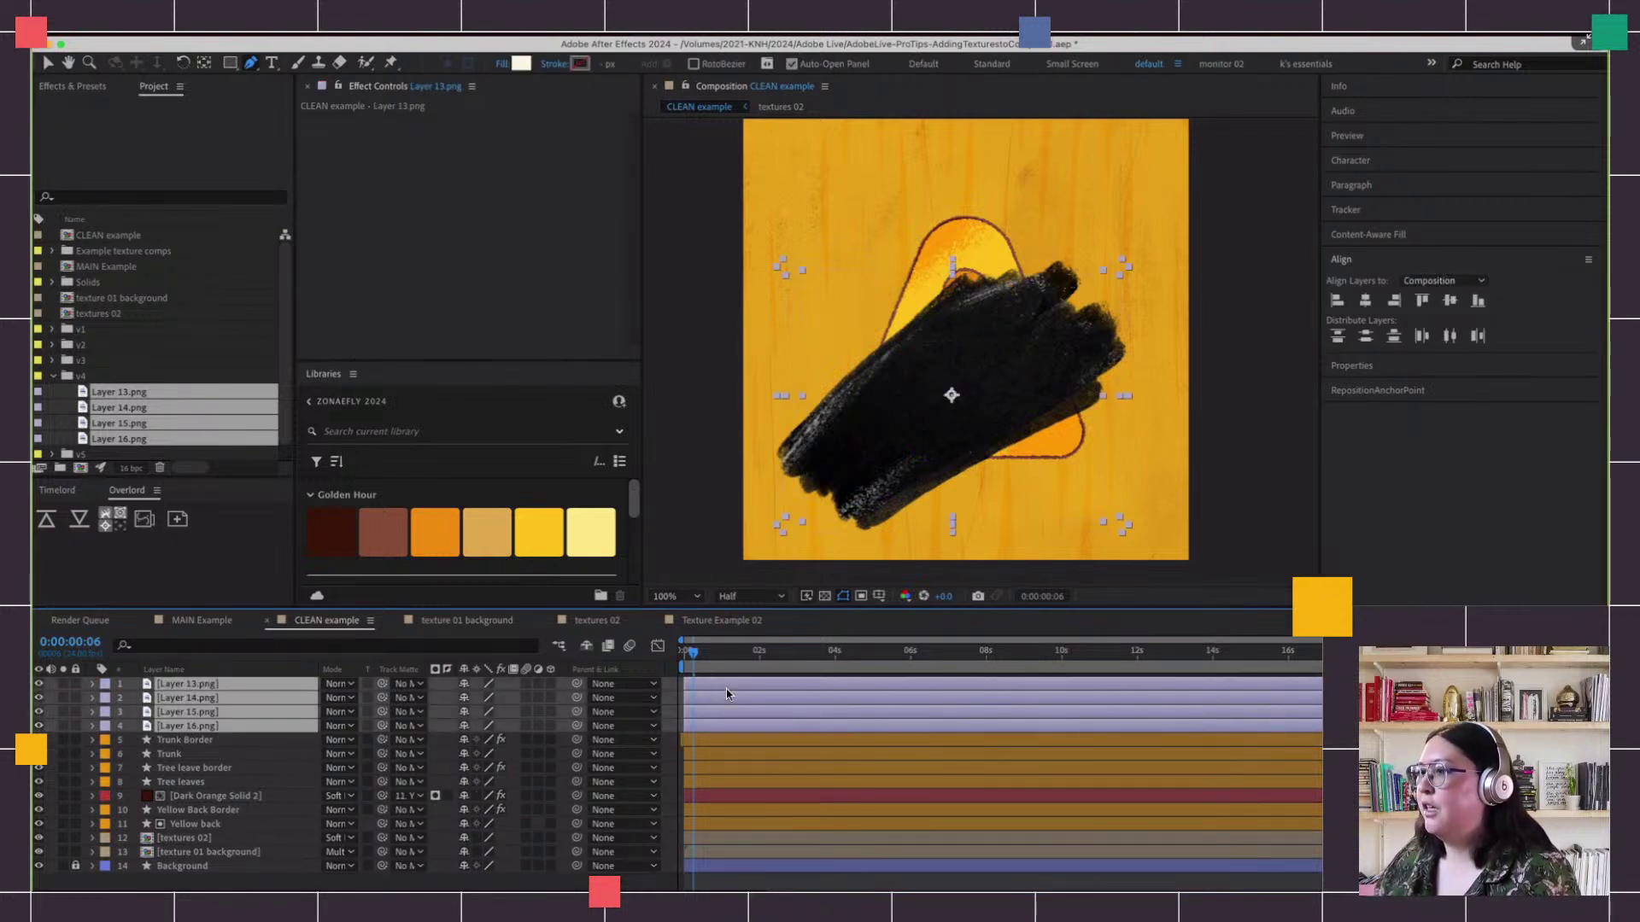
key(Home)
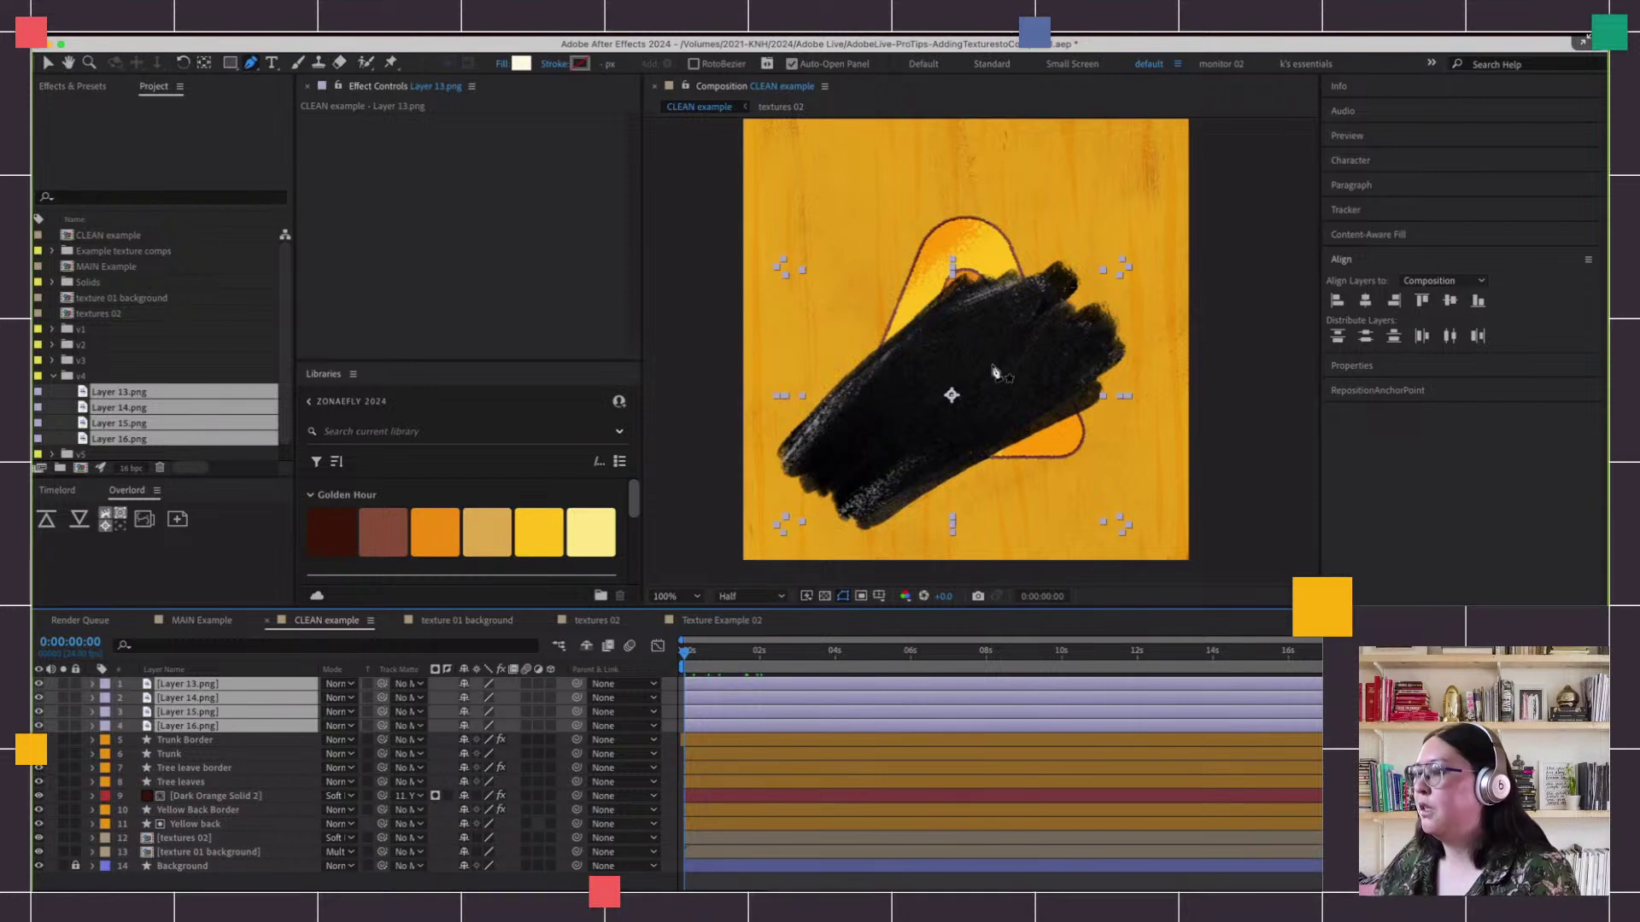
key(v)
mouse_move(978, 395)
mouse_down()
mouse_move(971, 447)
mouse_move(893, 488)
mouse_move(905, 476)
mouse_move(884, 452)
mouse_move(866, 477)
mouse_up()
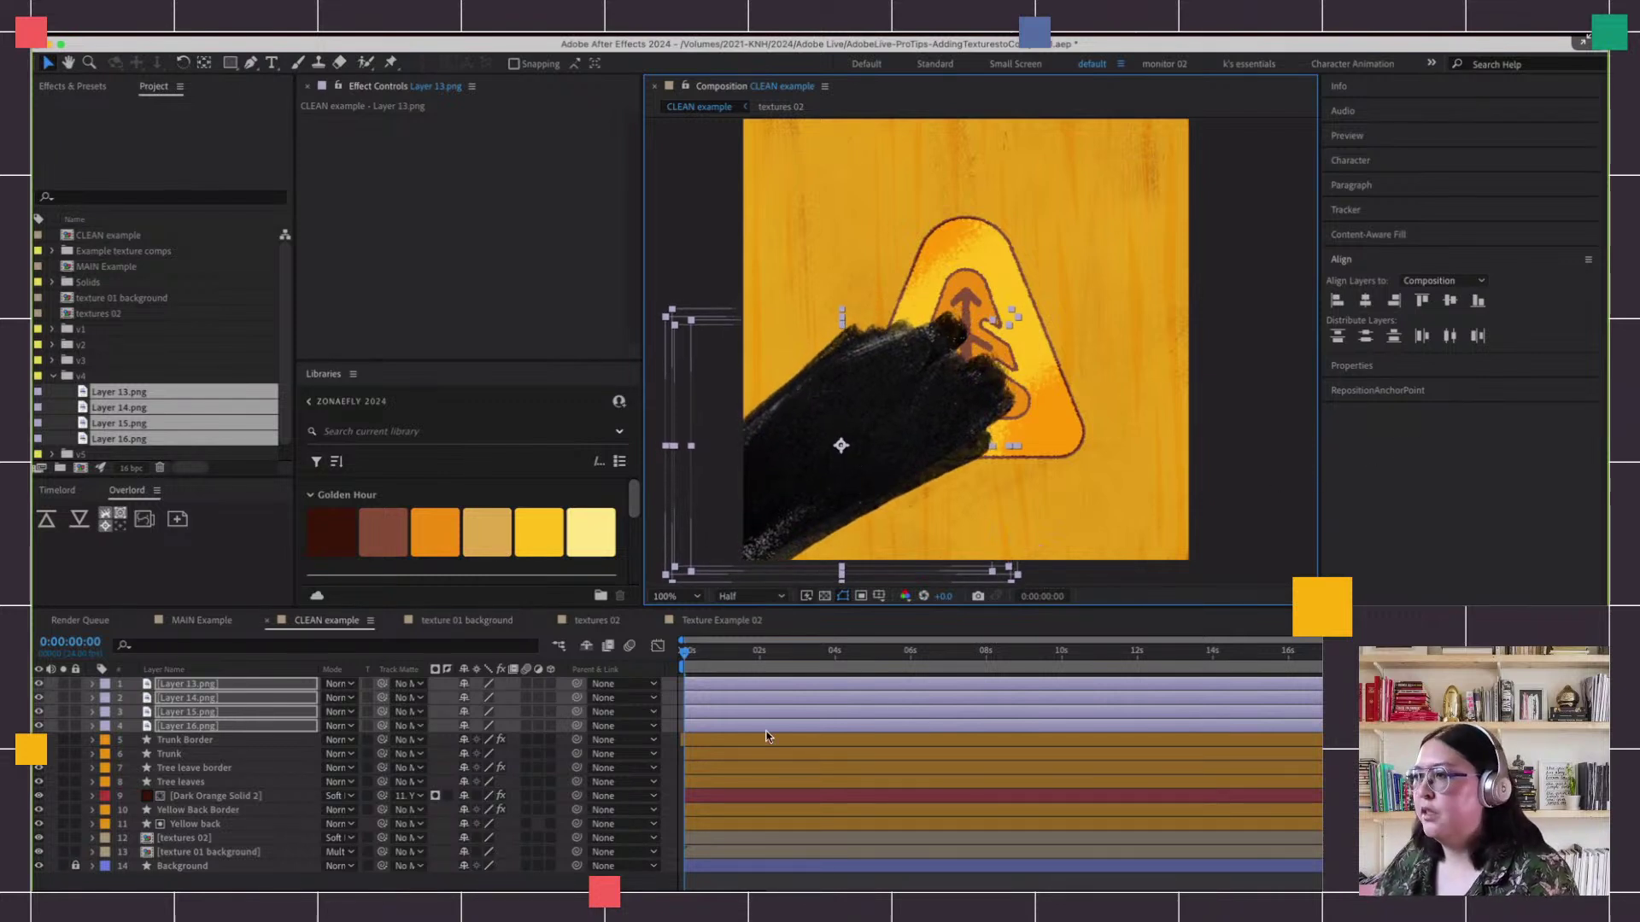
Pre-compose the four brush stroke layers into a new composition and open it
right_click(717, 688)
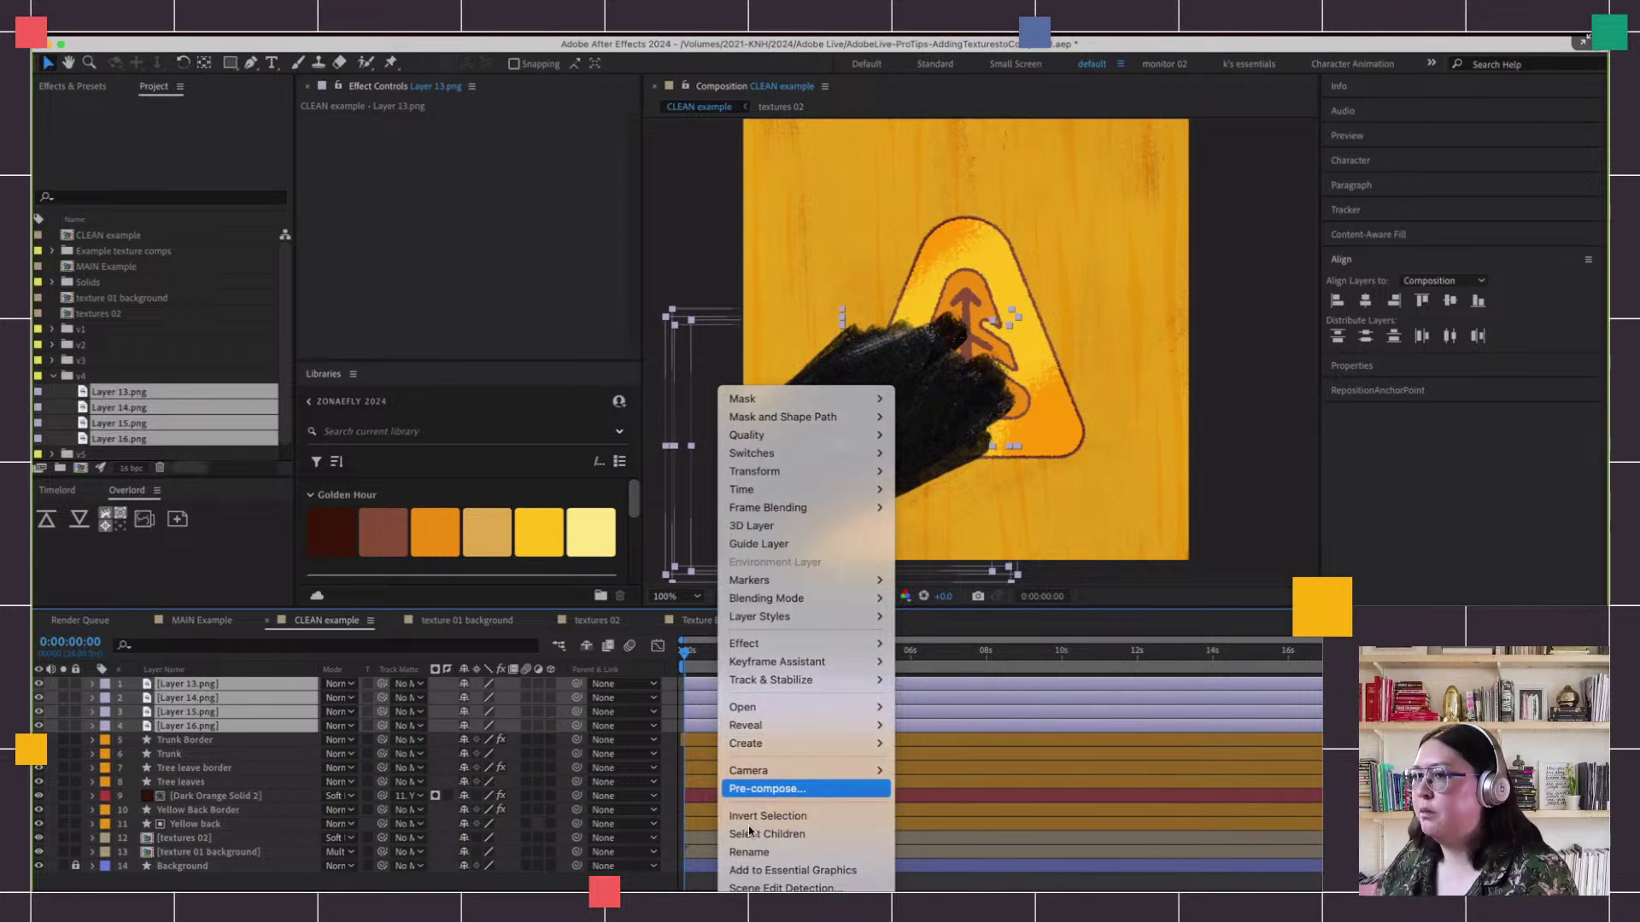
click(751, 784)
click(335, 351)
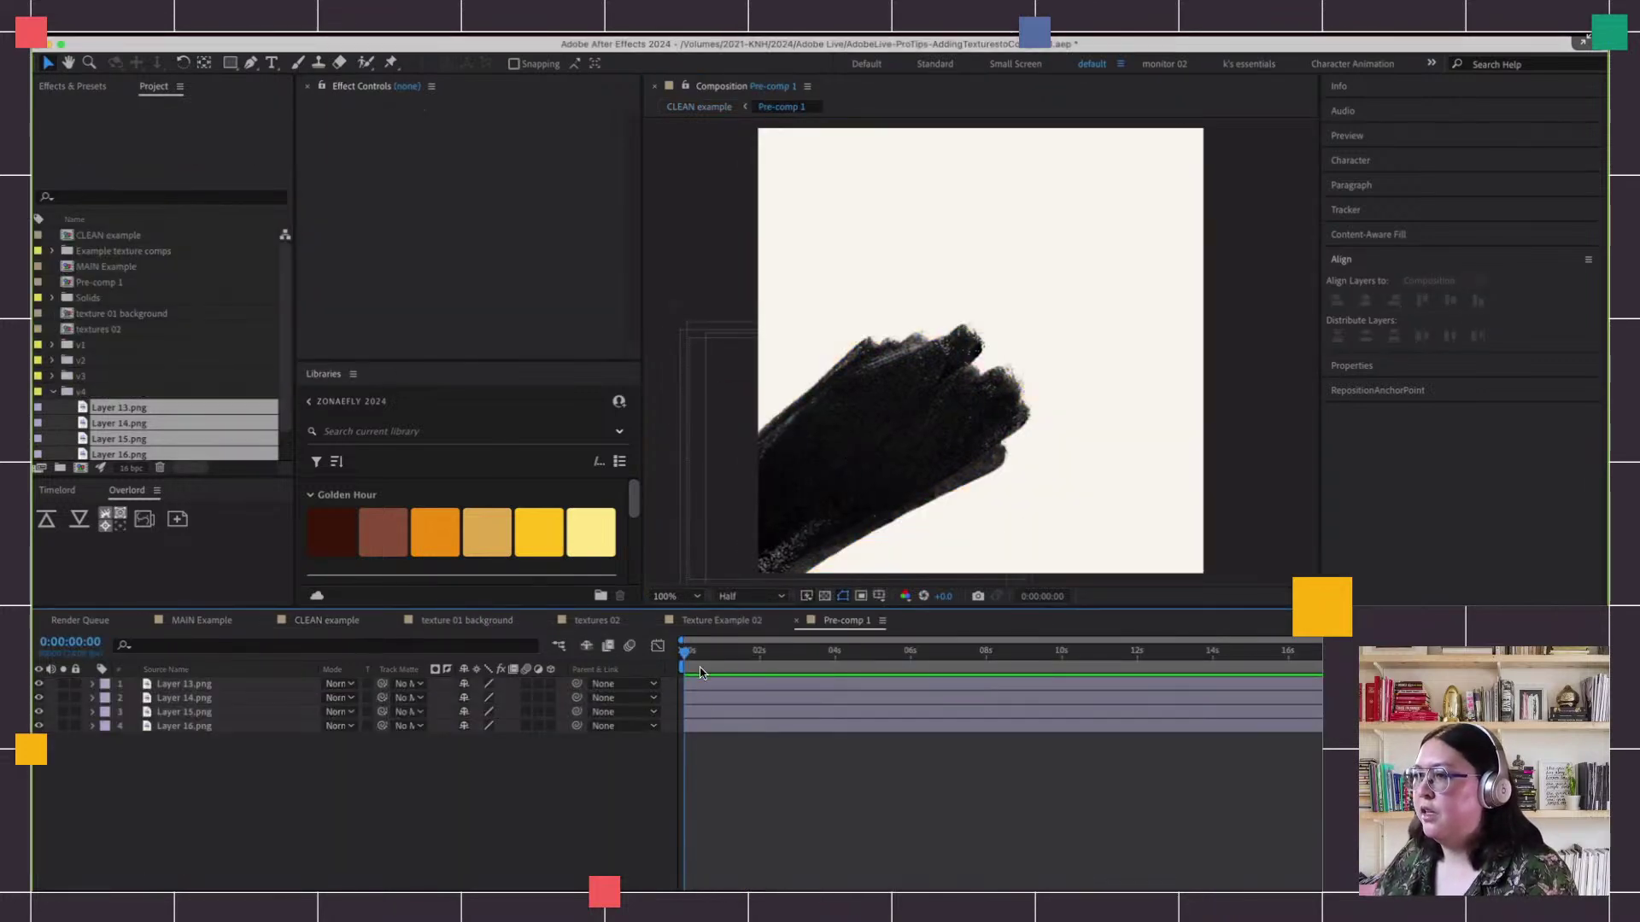
Add 100% Opacity keyframes at the first frame to all four brush stroke layers
click(700, 683)
shift+click(700, 728)
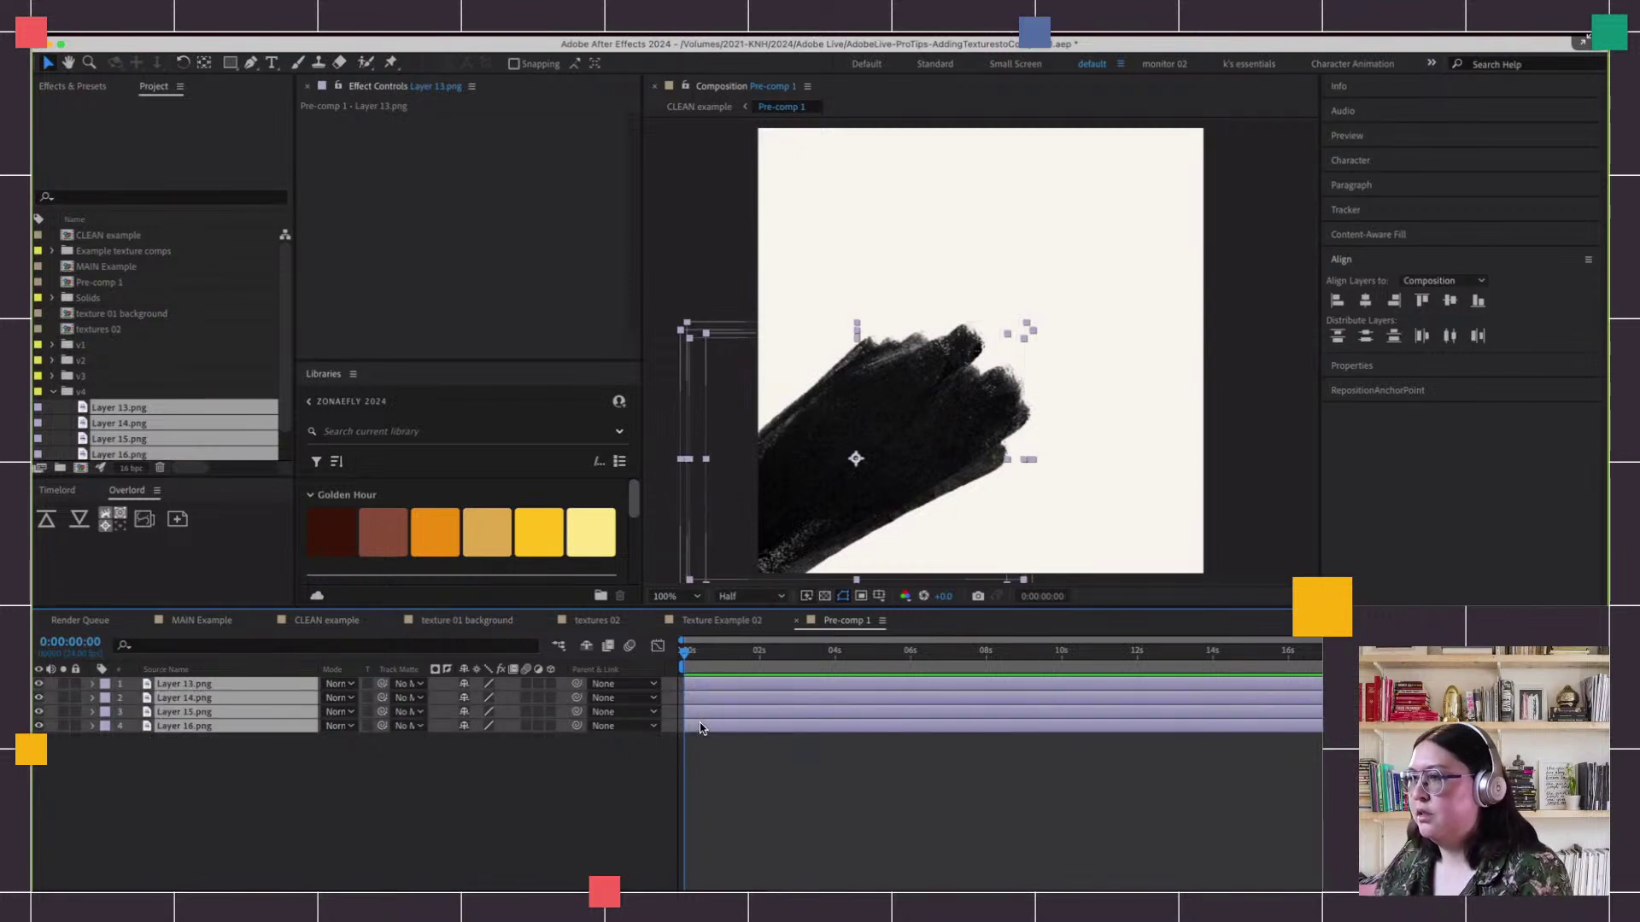
key(t)
click(135, 699)
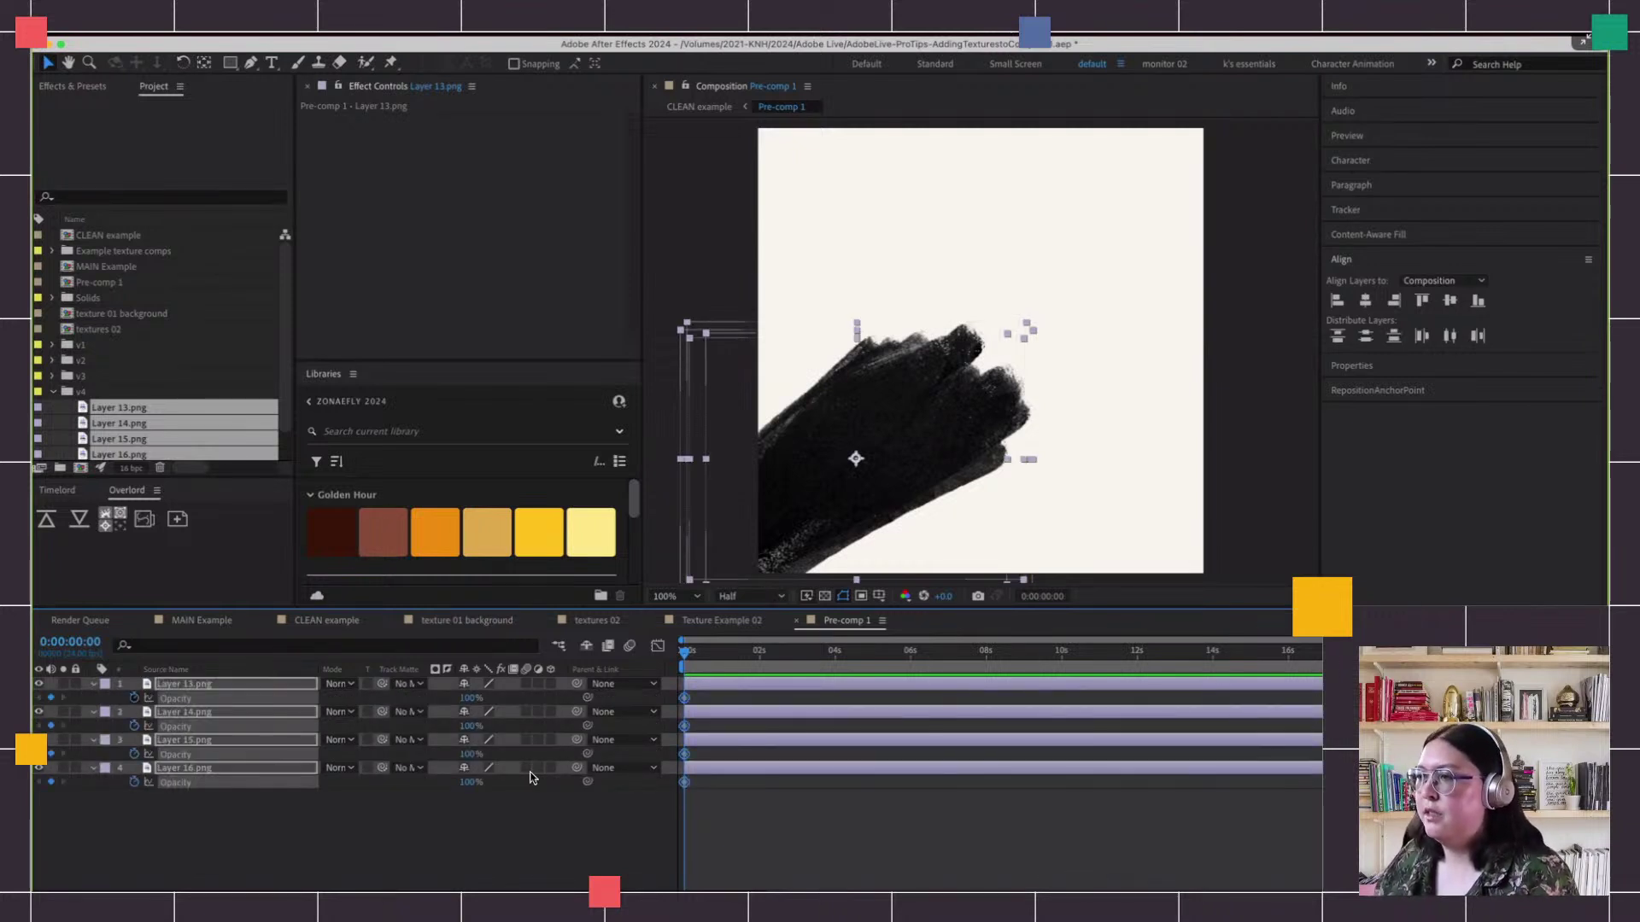
Add Opacity keyframes at frame 6 to all four brush stroke layers
key(Page_Down)
key(Page_Down)
key(Page_Down)
key(Page_Down)
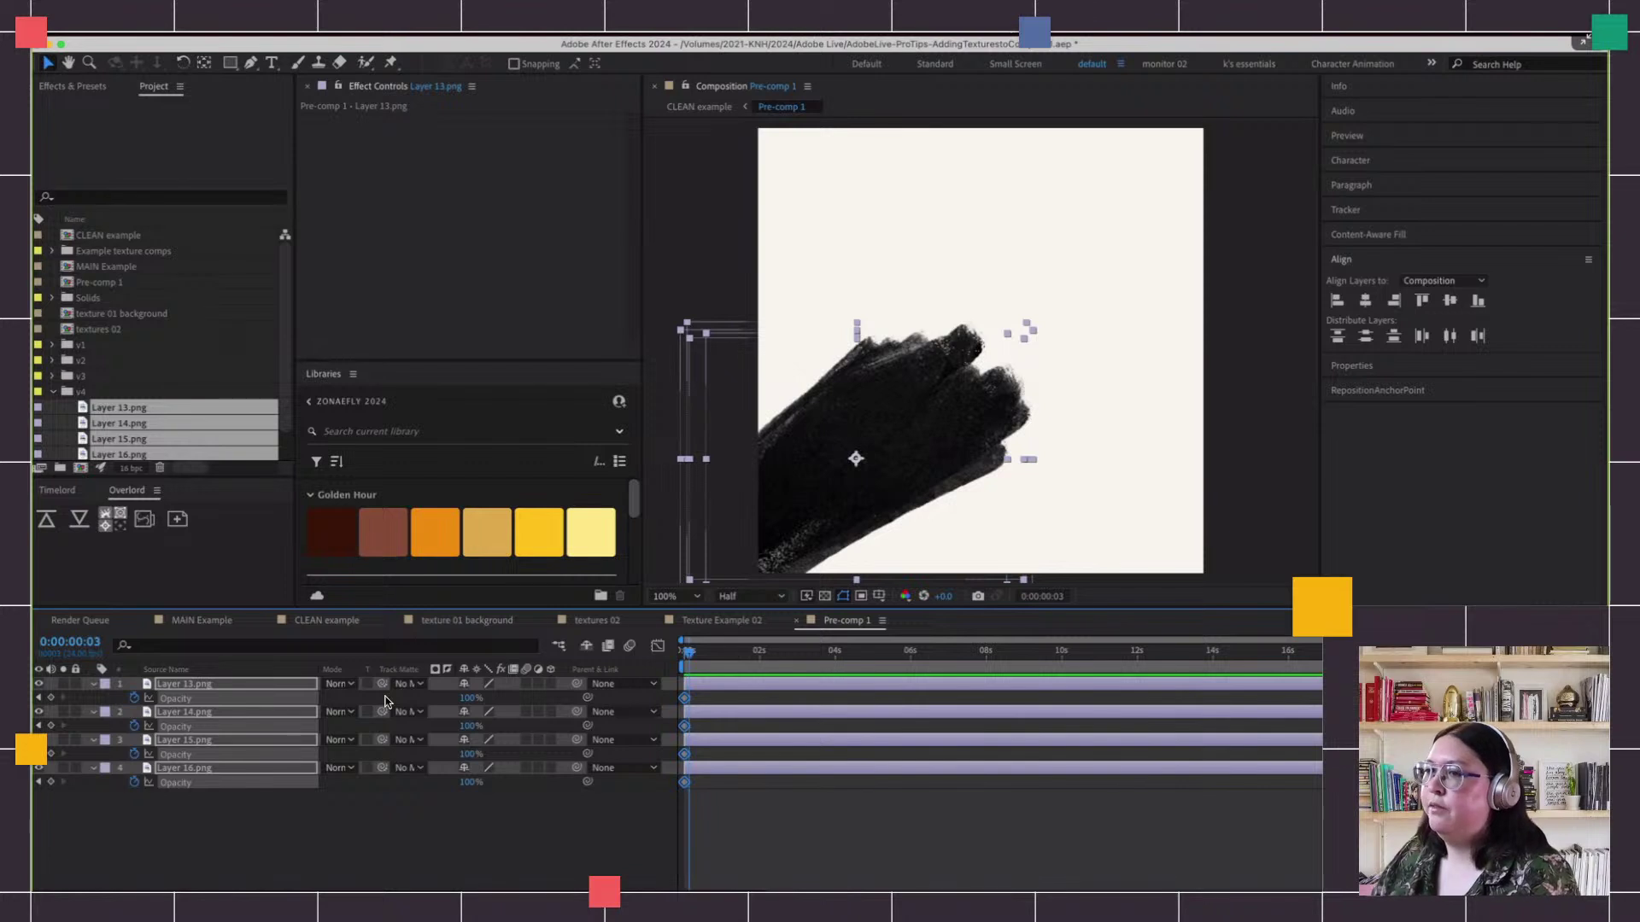
key(Page_Down)
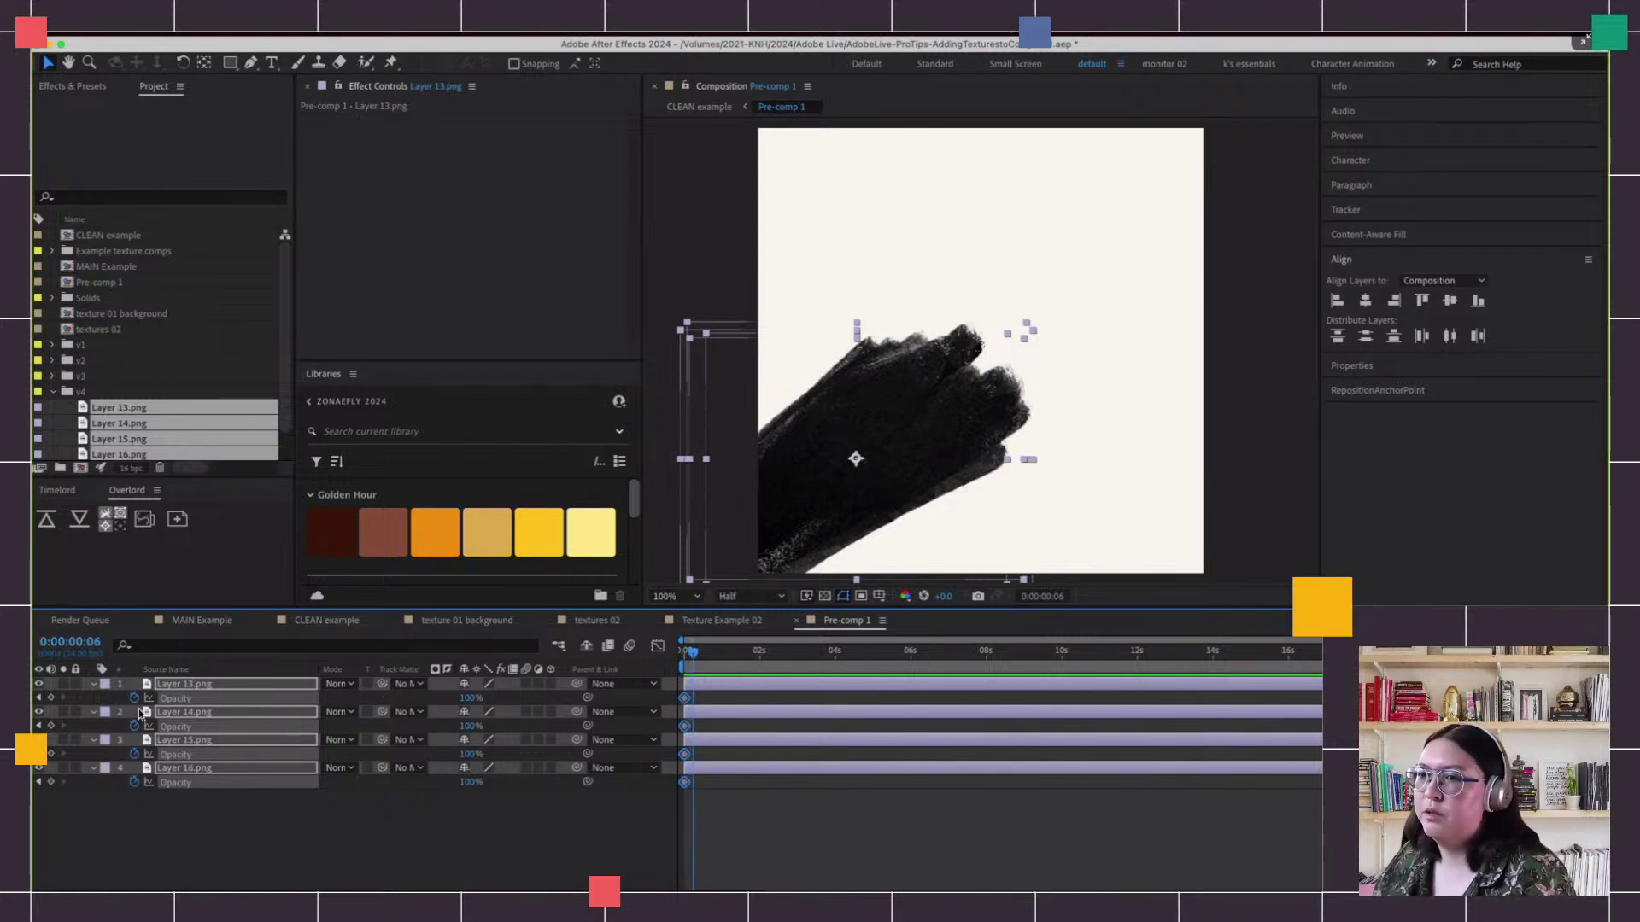
click(51, 698)
Add Opacity keyframes at frame 12 to all four brush stroke layers
key(Page_Down)
key(Page_Down)
key(Page_Down)
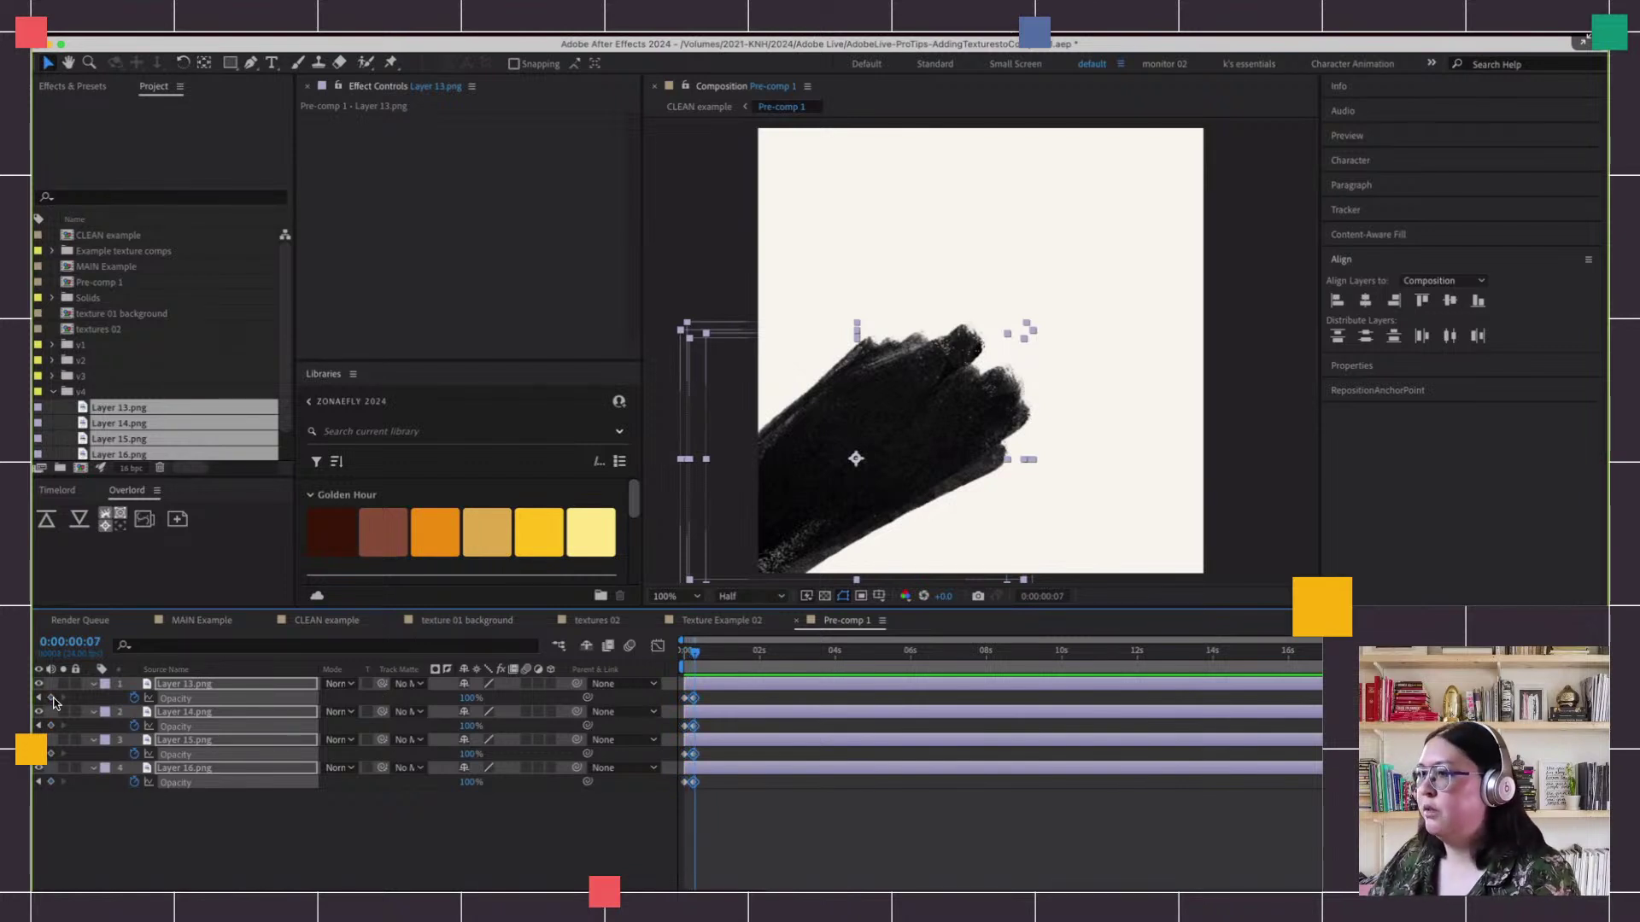
key(Page_Down)
key(Page_Down)
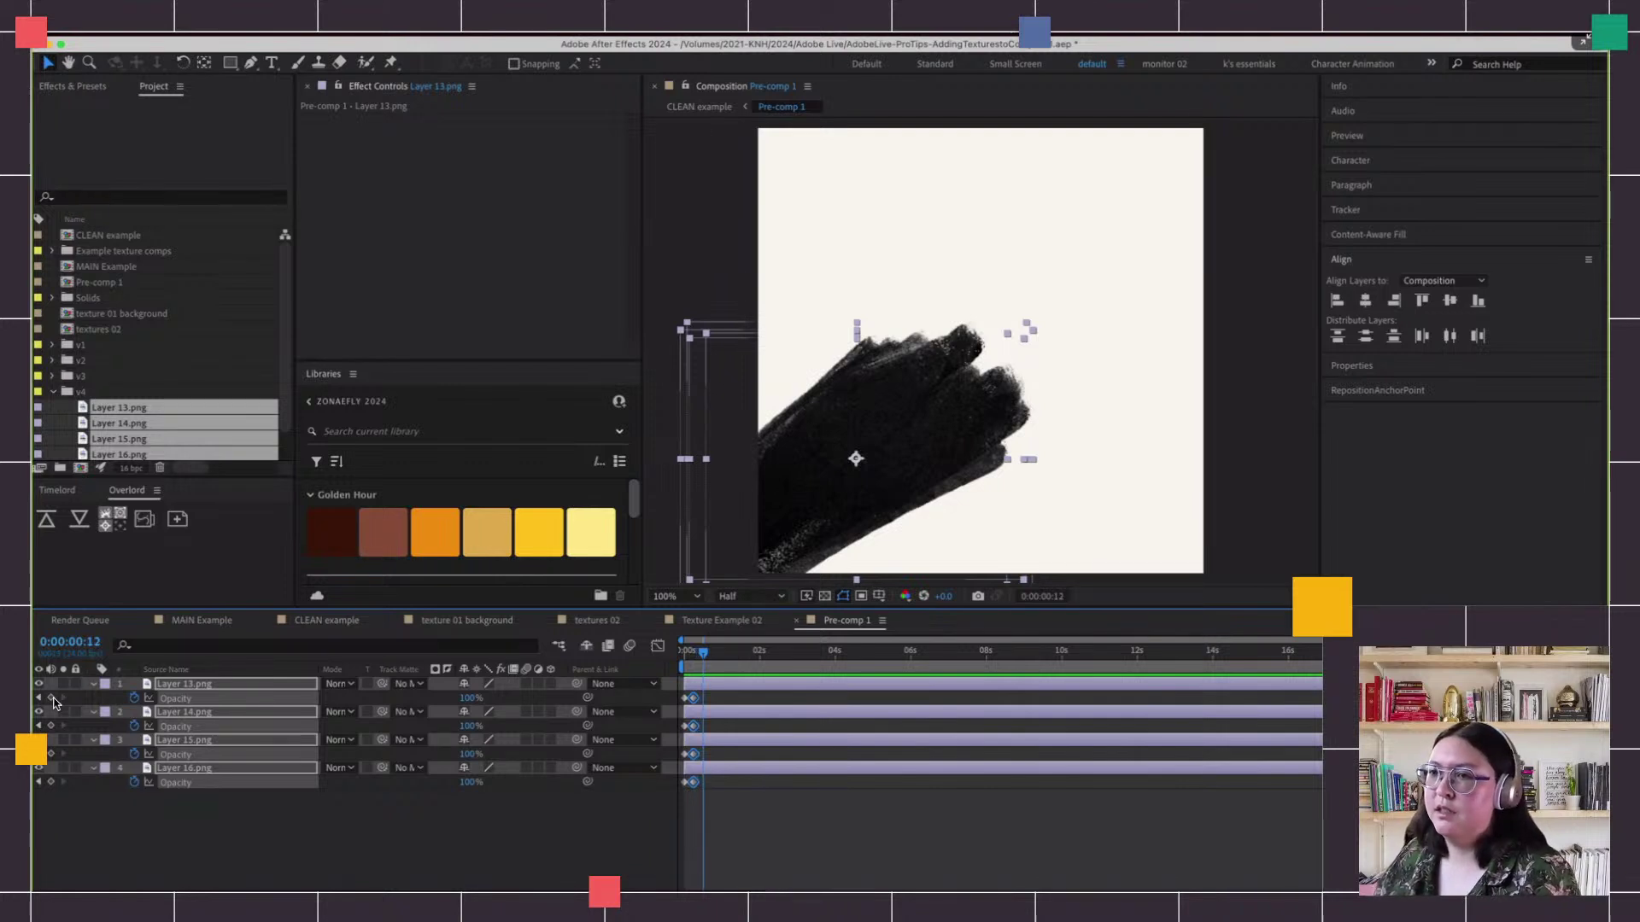
Add Opacity keyframes at frame 18 to all four brush stroke layers
key(Page_Down)
key(Page_Down)
key(Page_Down)
key(Page_Down)
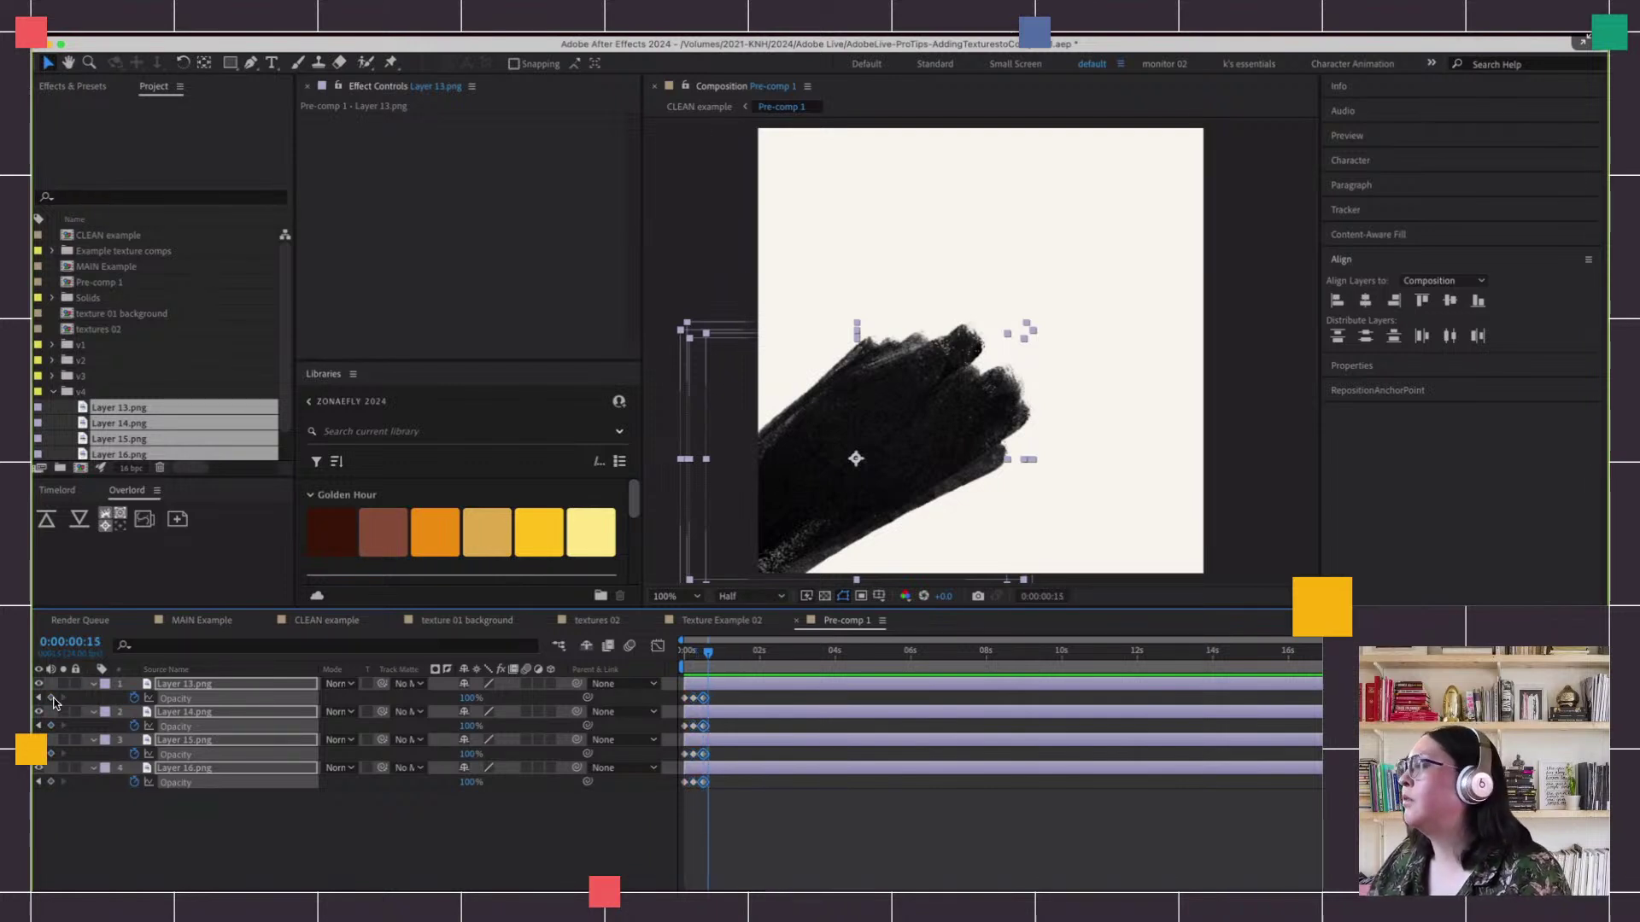
key(Page_Down)
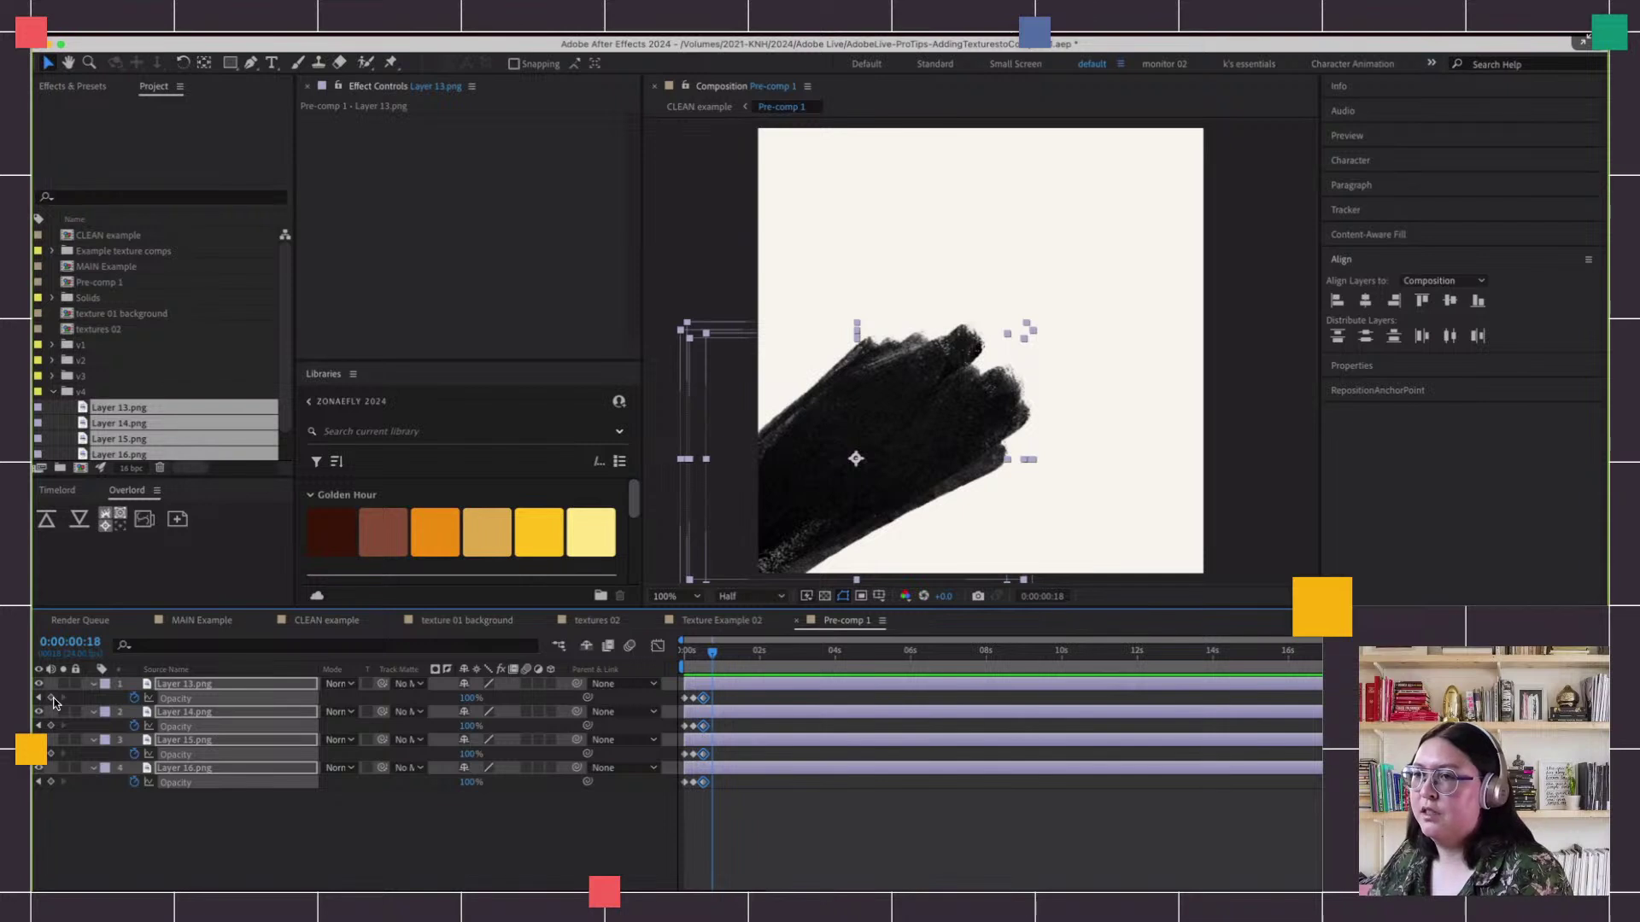
click(52, 697)
Add Opacity keyframes at frame 23 to all four brush stroke layers
key(Page_Down)
key(Page_Down)
key(Page_Down)
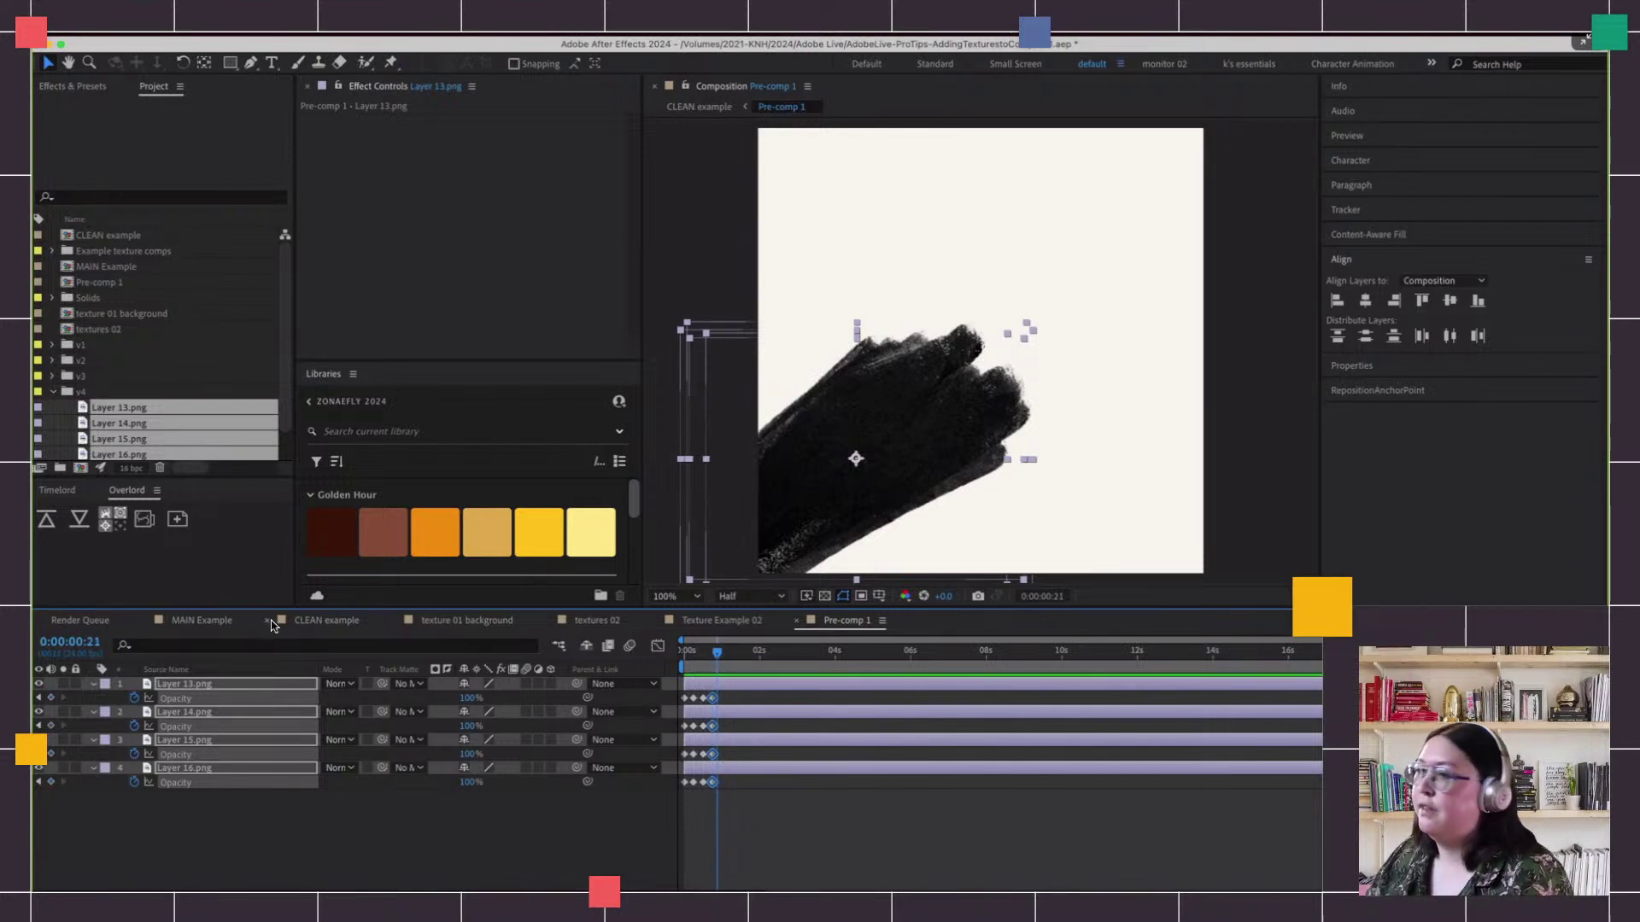
key(Page_Down)
key(Page_Down)
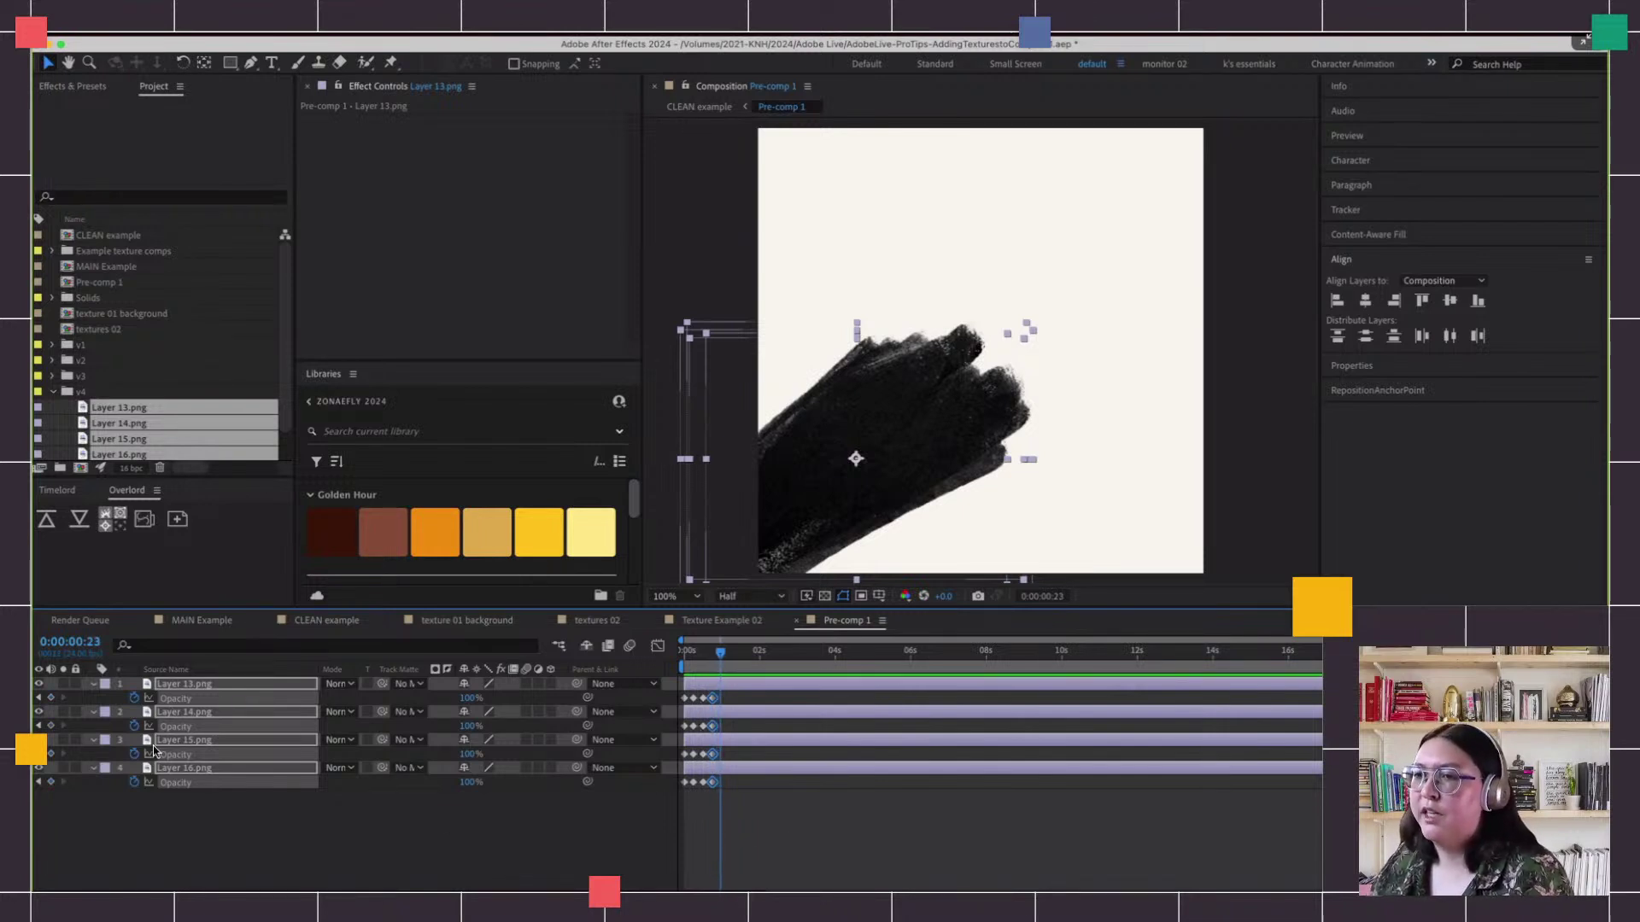
click(51, 697)
Select all Opacity keyframes of the four brush stroke layers and convert them to hold keyframes
drag(762, 813, 677, 699)
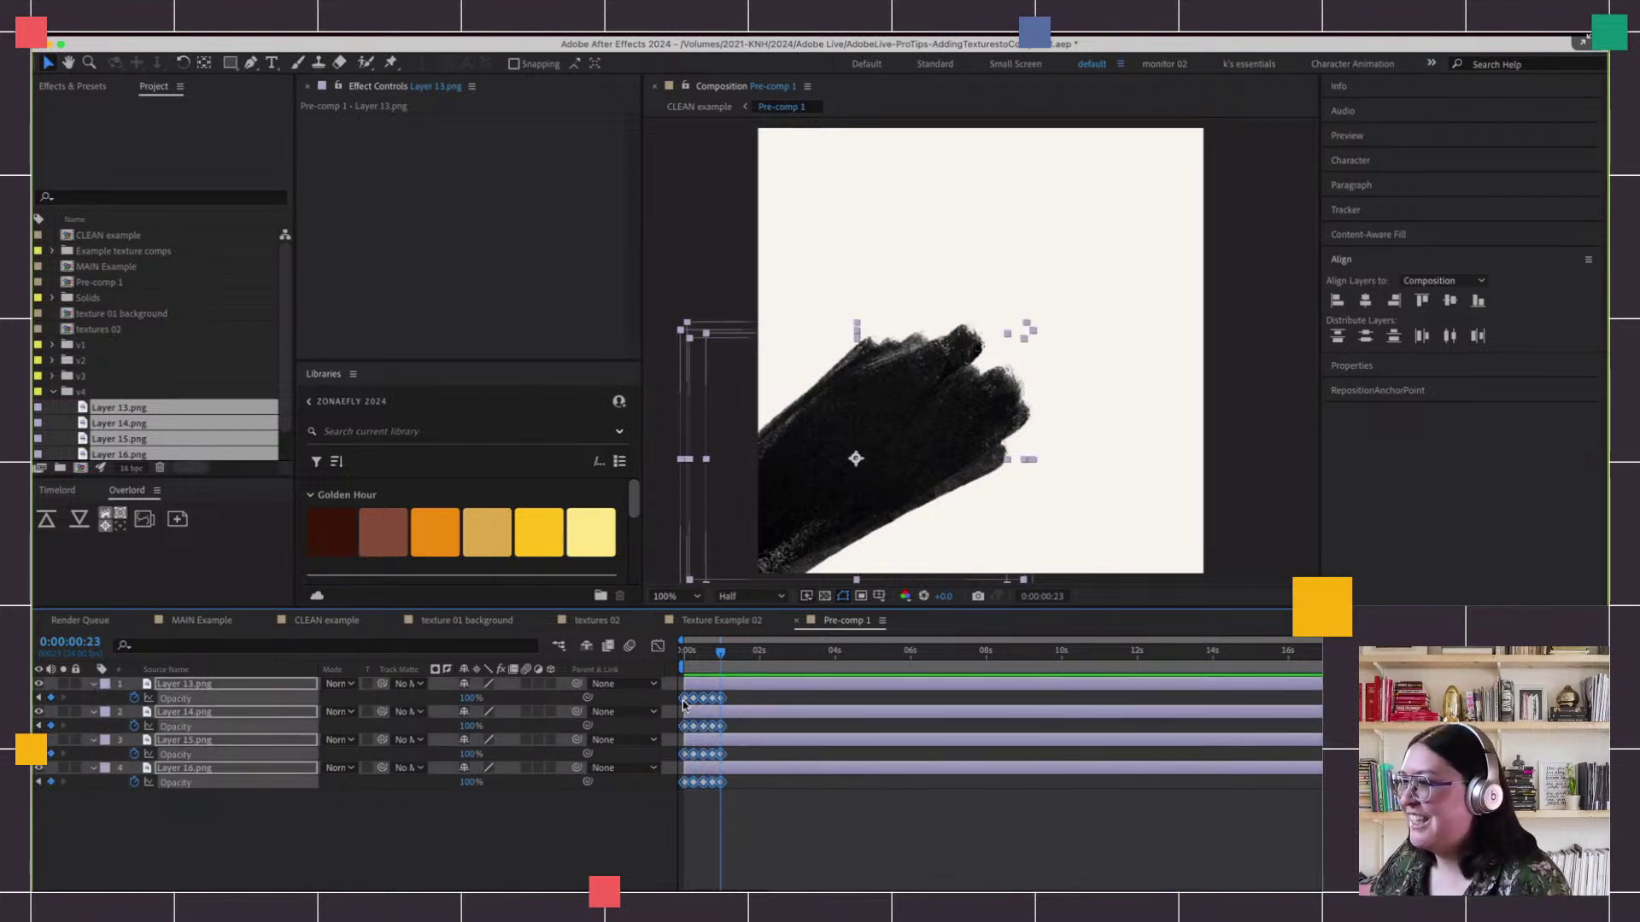
right_click(683, 701)
click(781, 818)
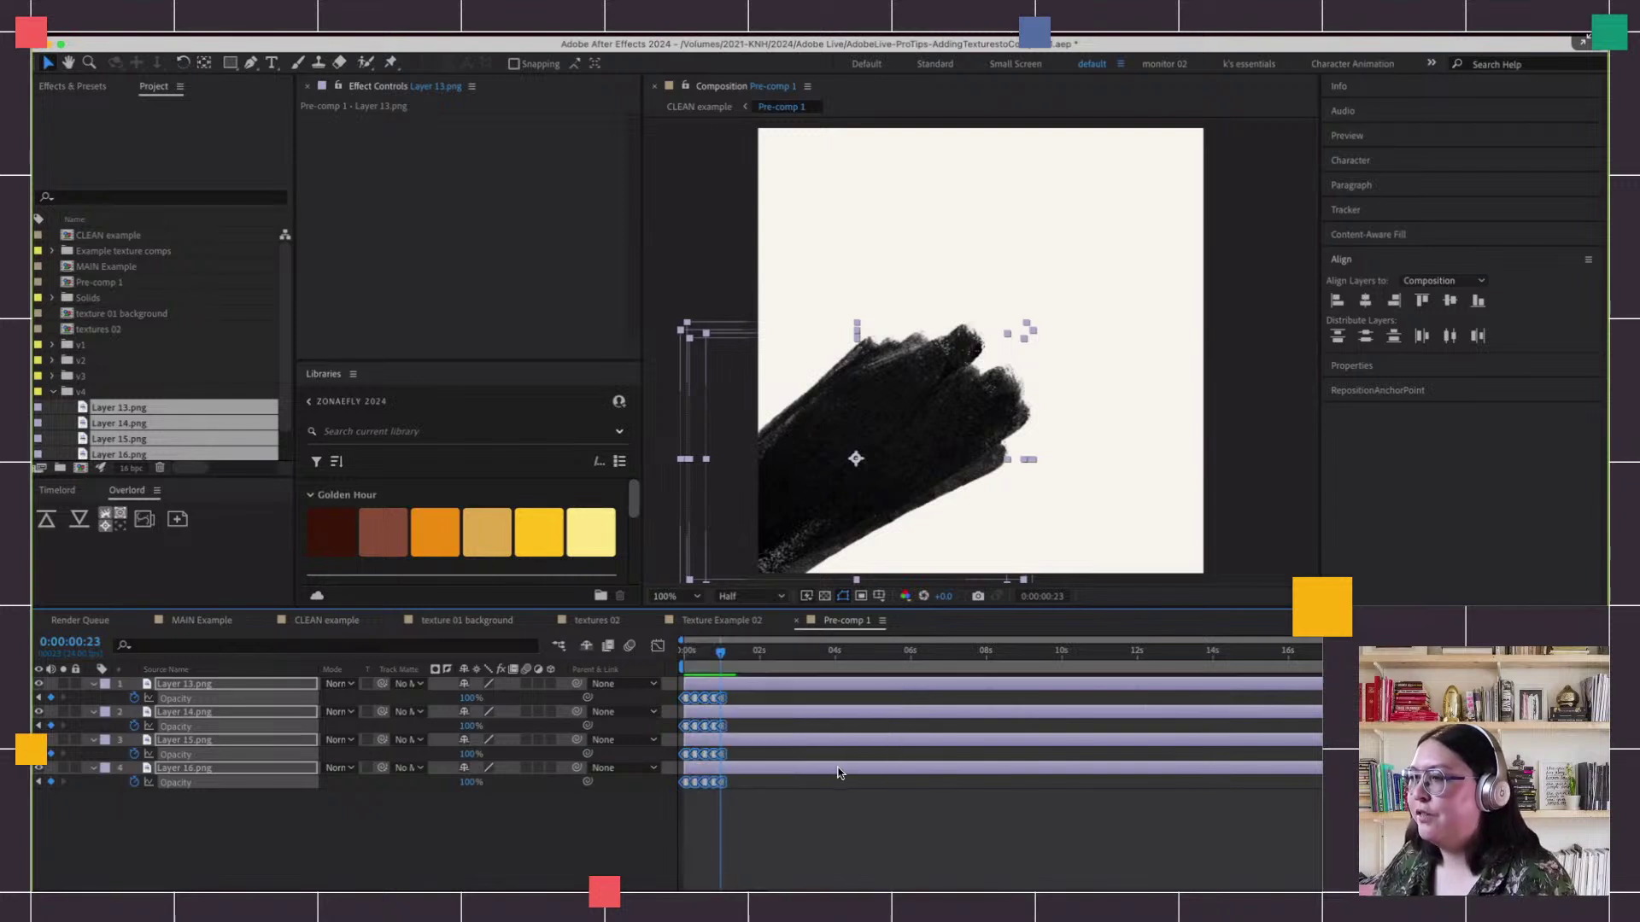
Set all selected Opacity keyframes on the four brush stroke layers to 0%
key(Home)
scroll(834, 780, up, 5)
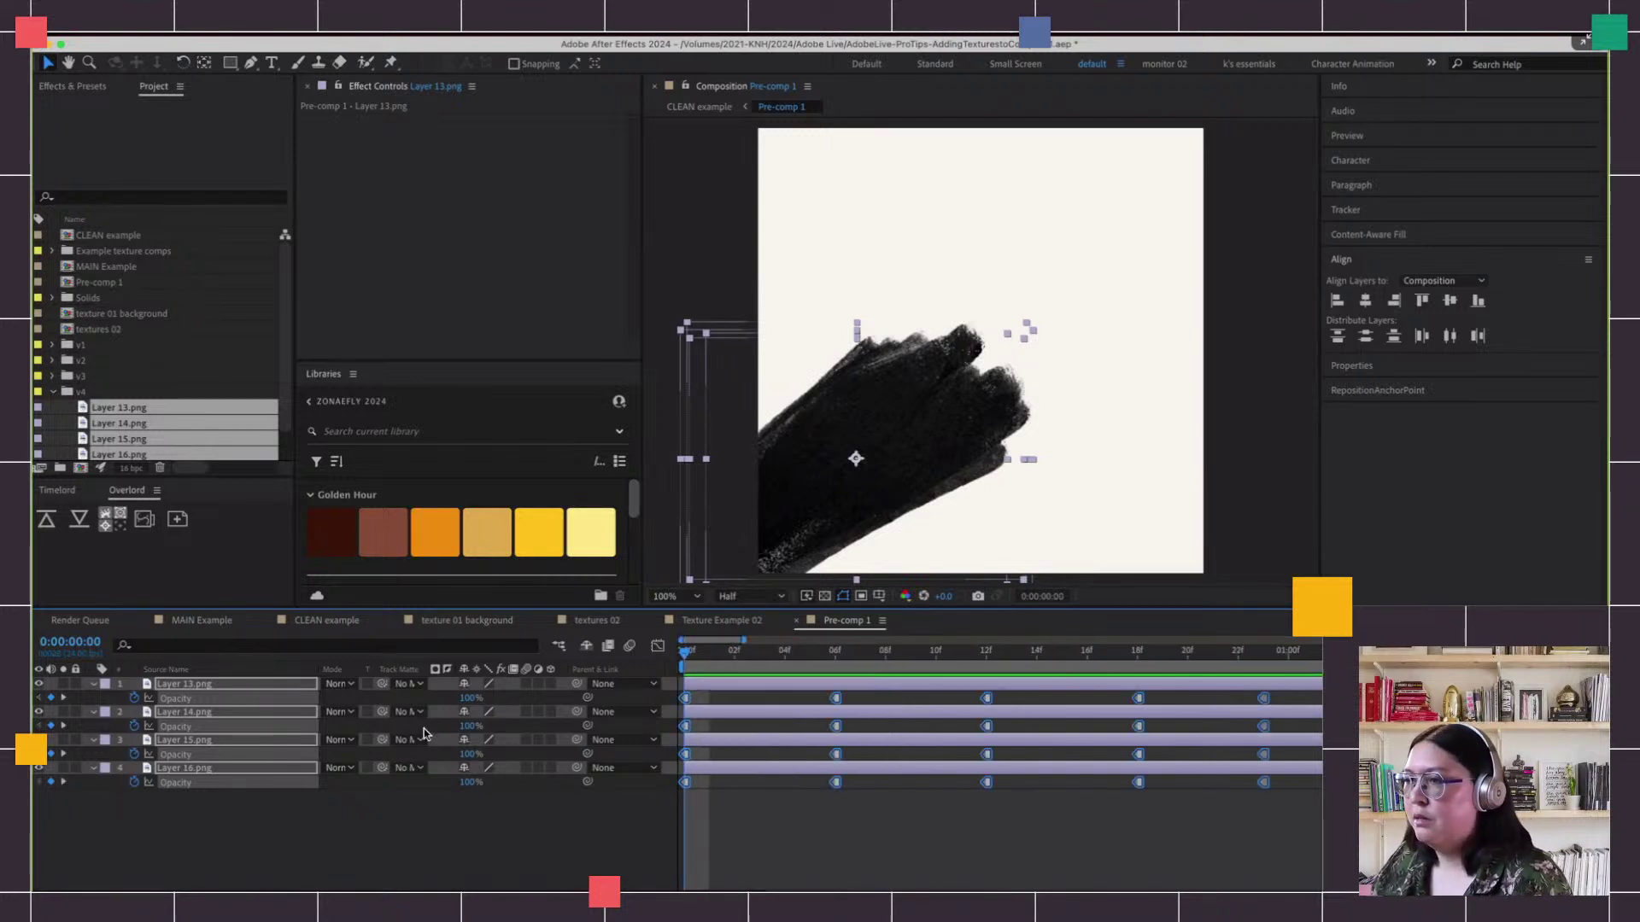
click(470, 698)
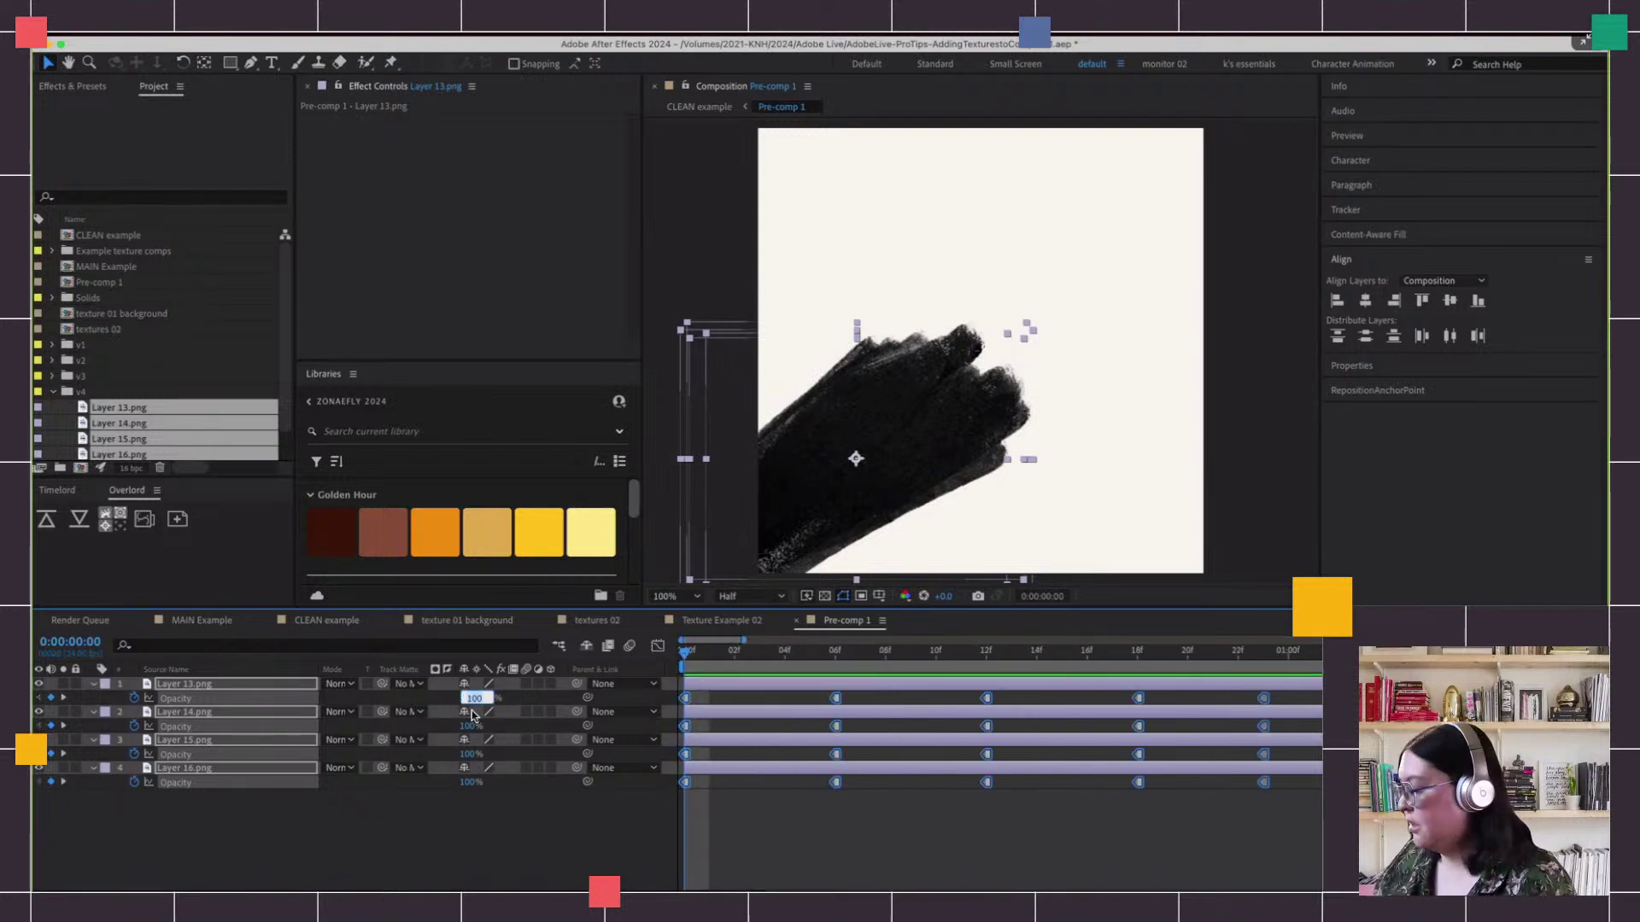
text(0)
key(Return)
click(694, 725)
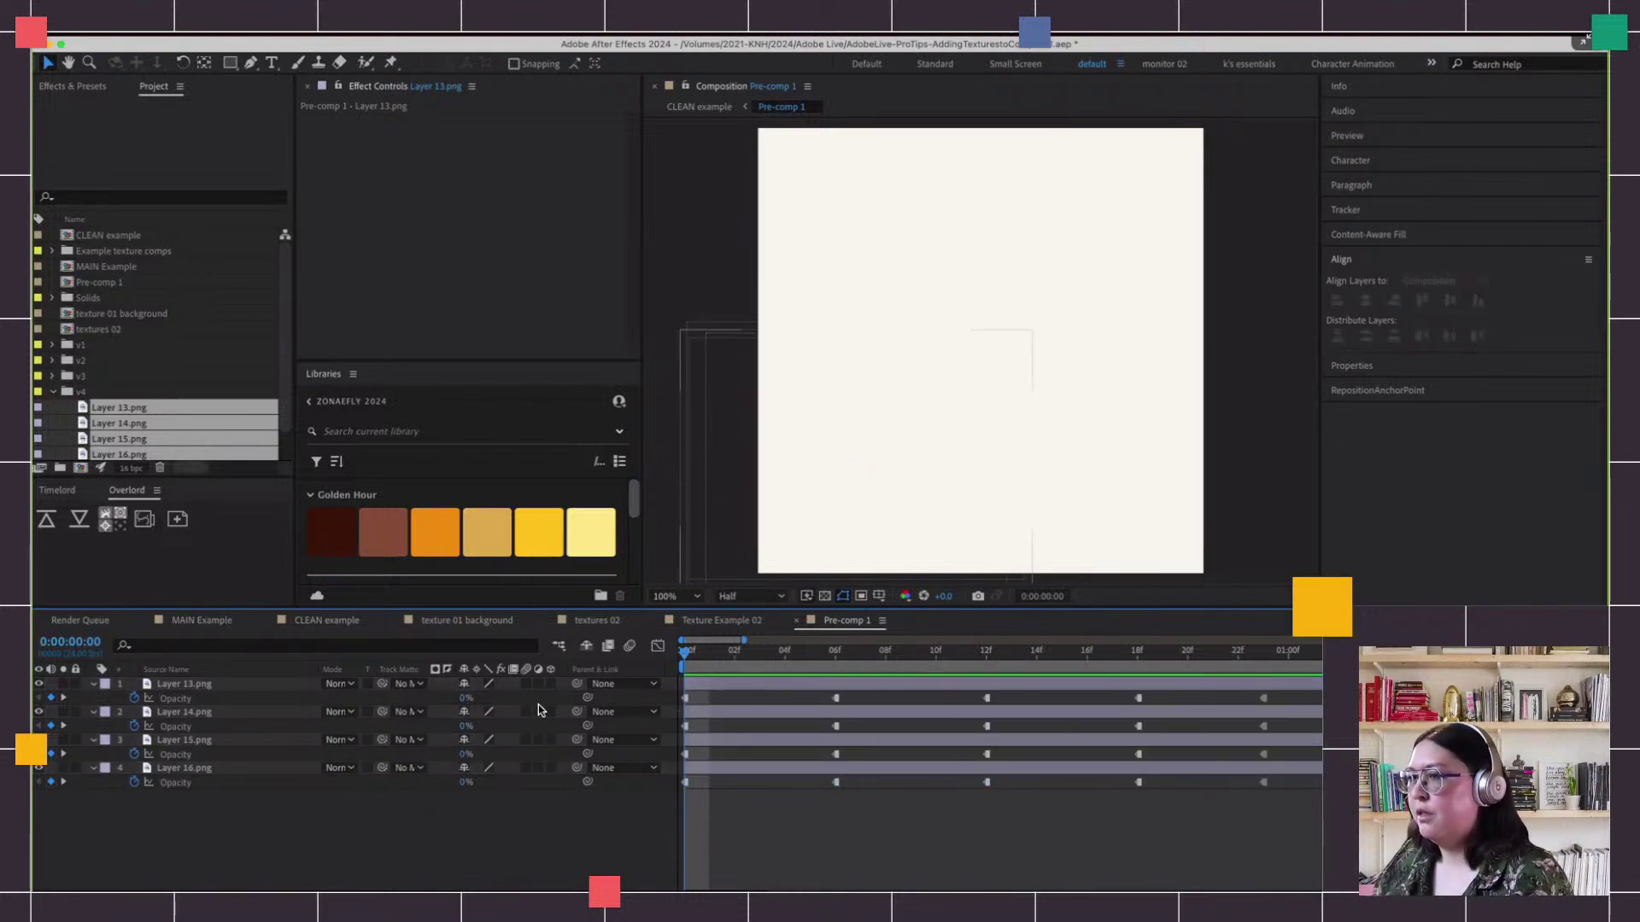
Set Layer 13.png's Opacity to 100% at the first frame
click(464, 699)
text(10)
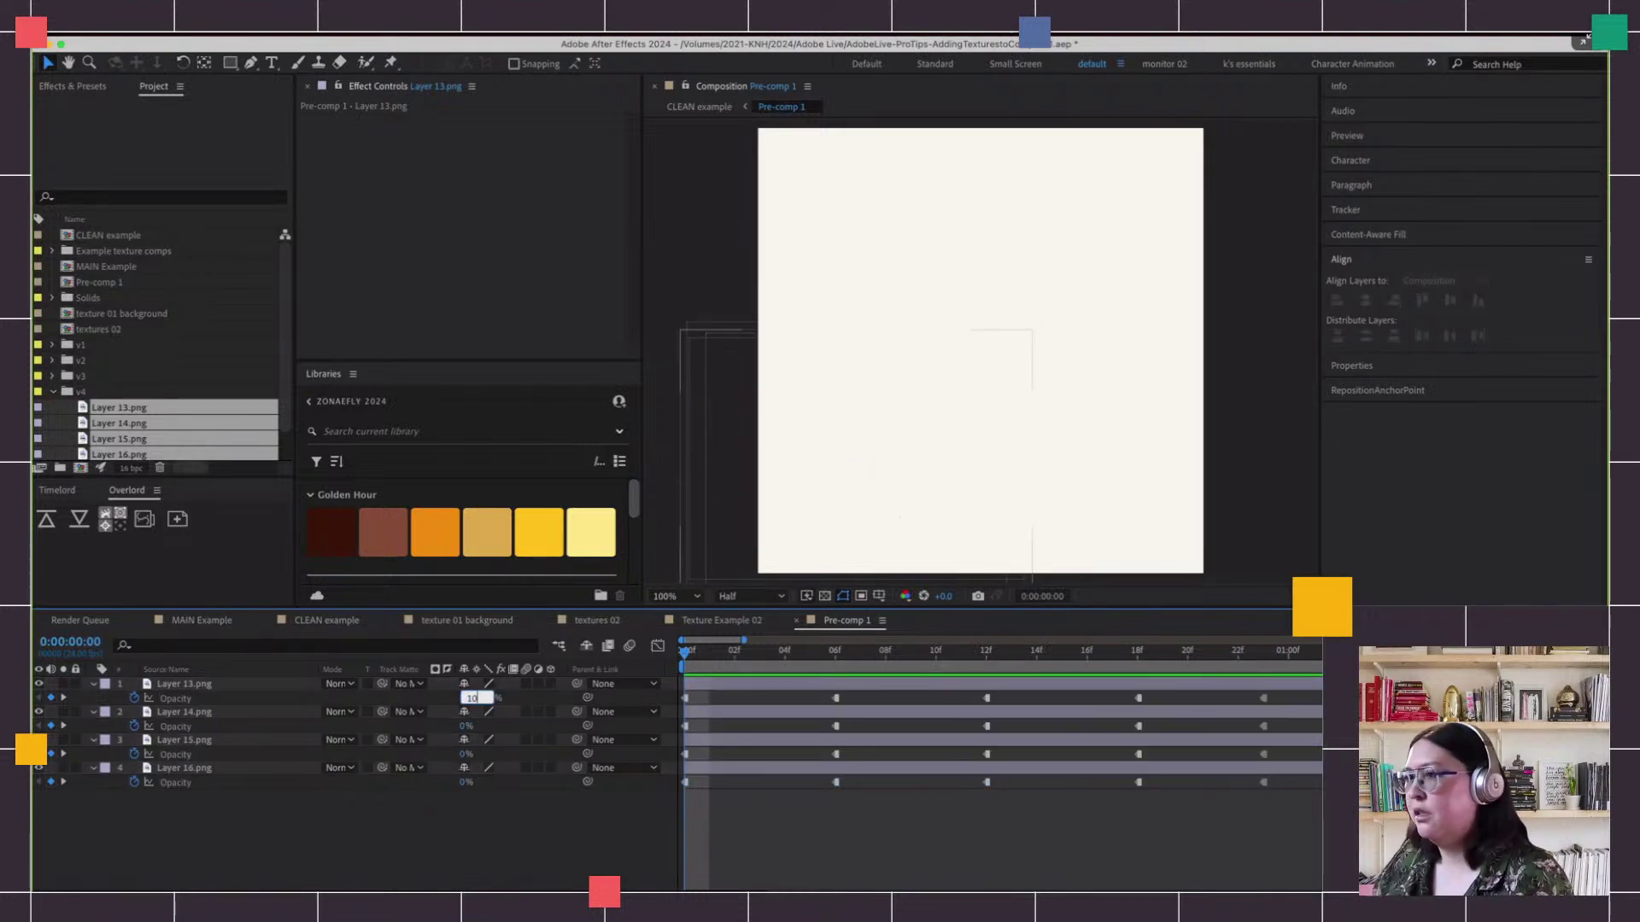
text(0)
key(Return)
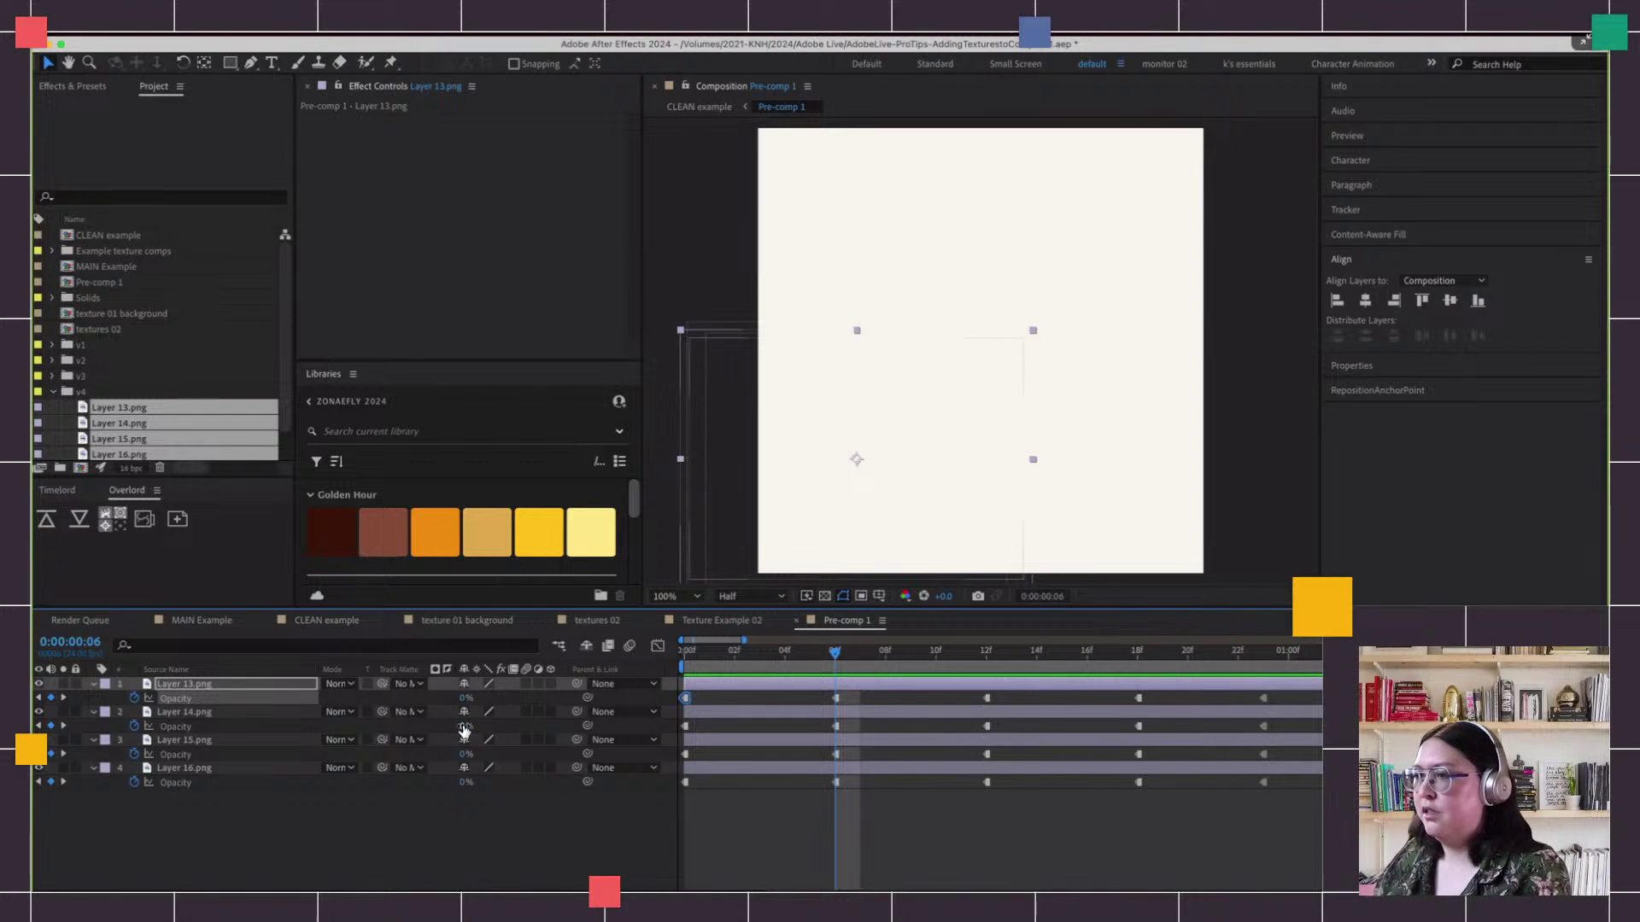
Set Opacity to 100% for Layer 14.png at frame 6 and for Layer 15.png at frame 12
text(0)
key(Return)
key(k)
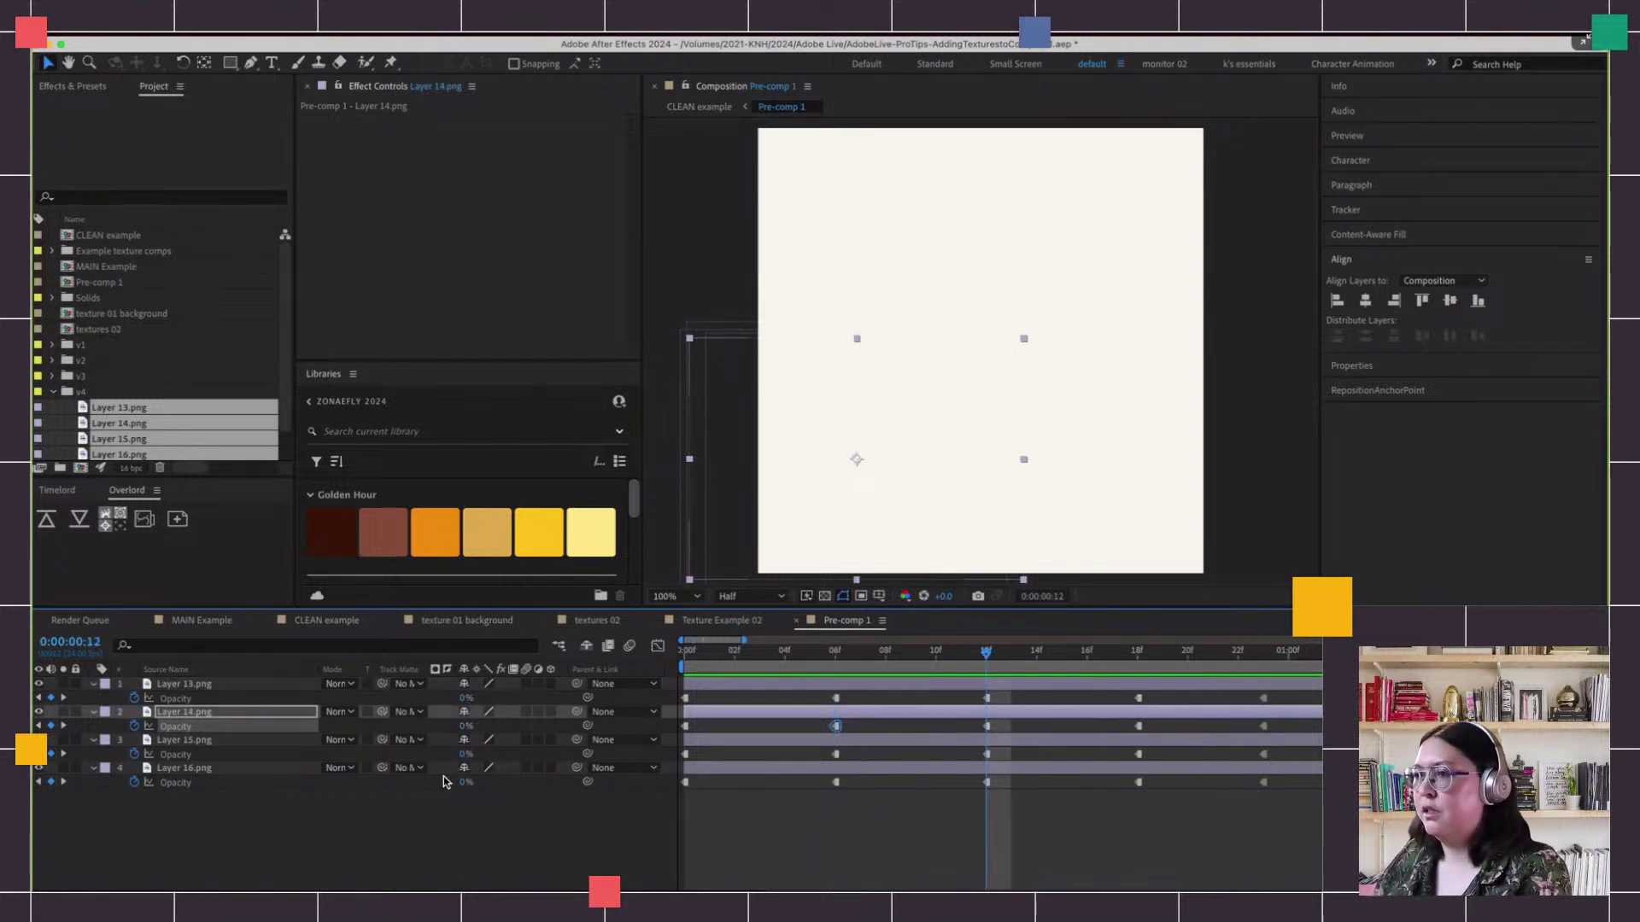
key(F2)
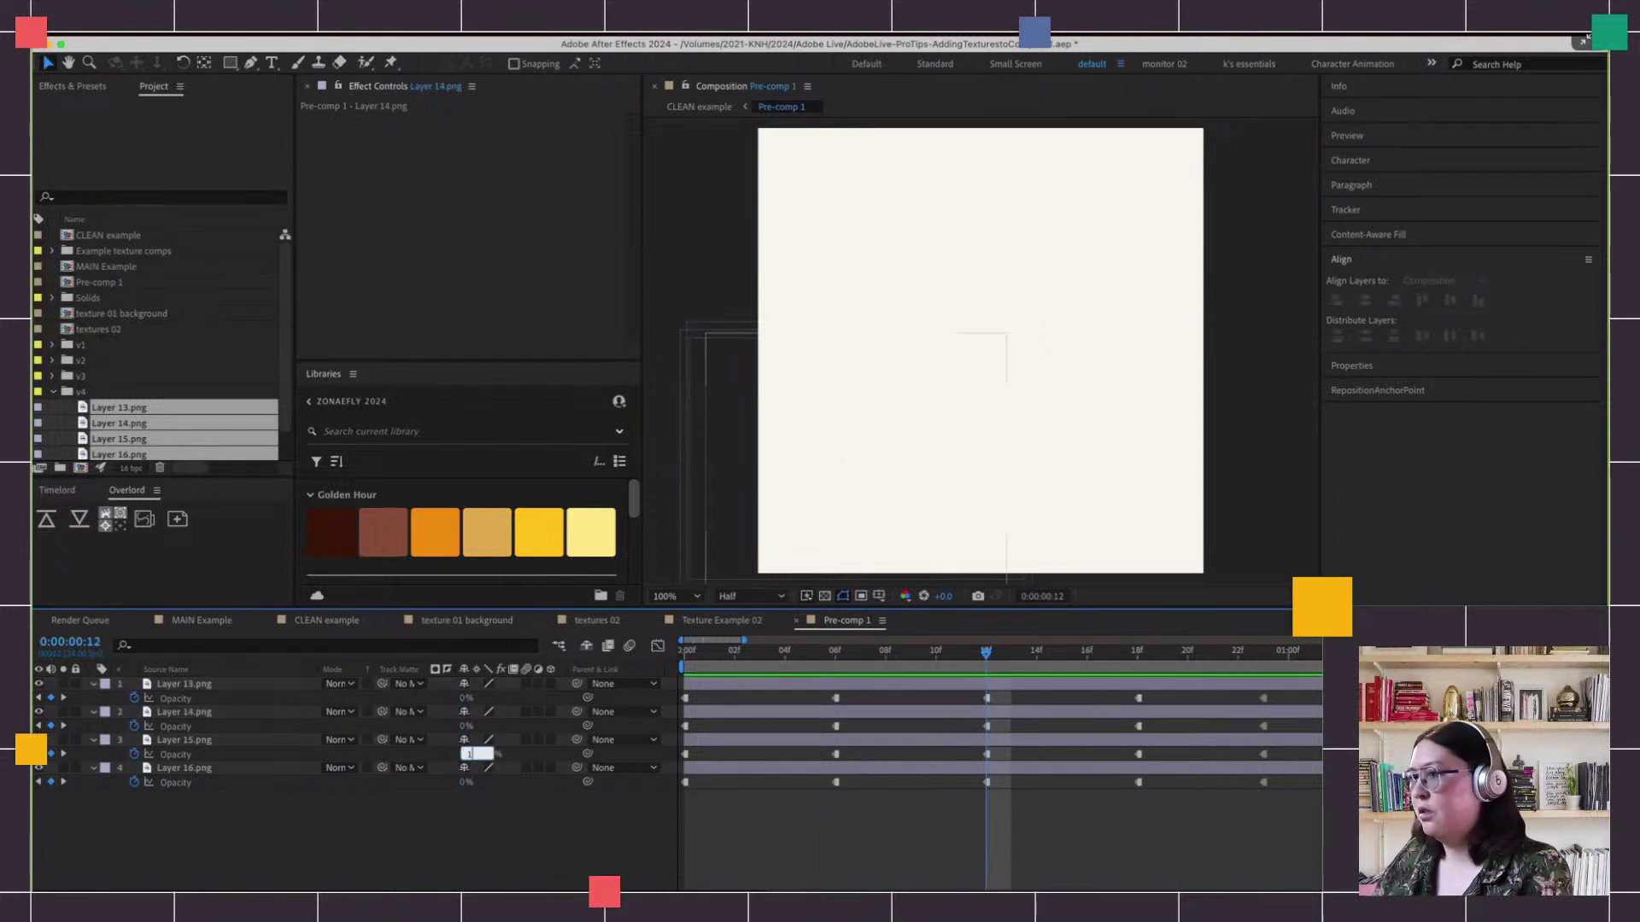
text(00)
key(Return)
key(k)
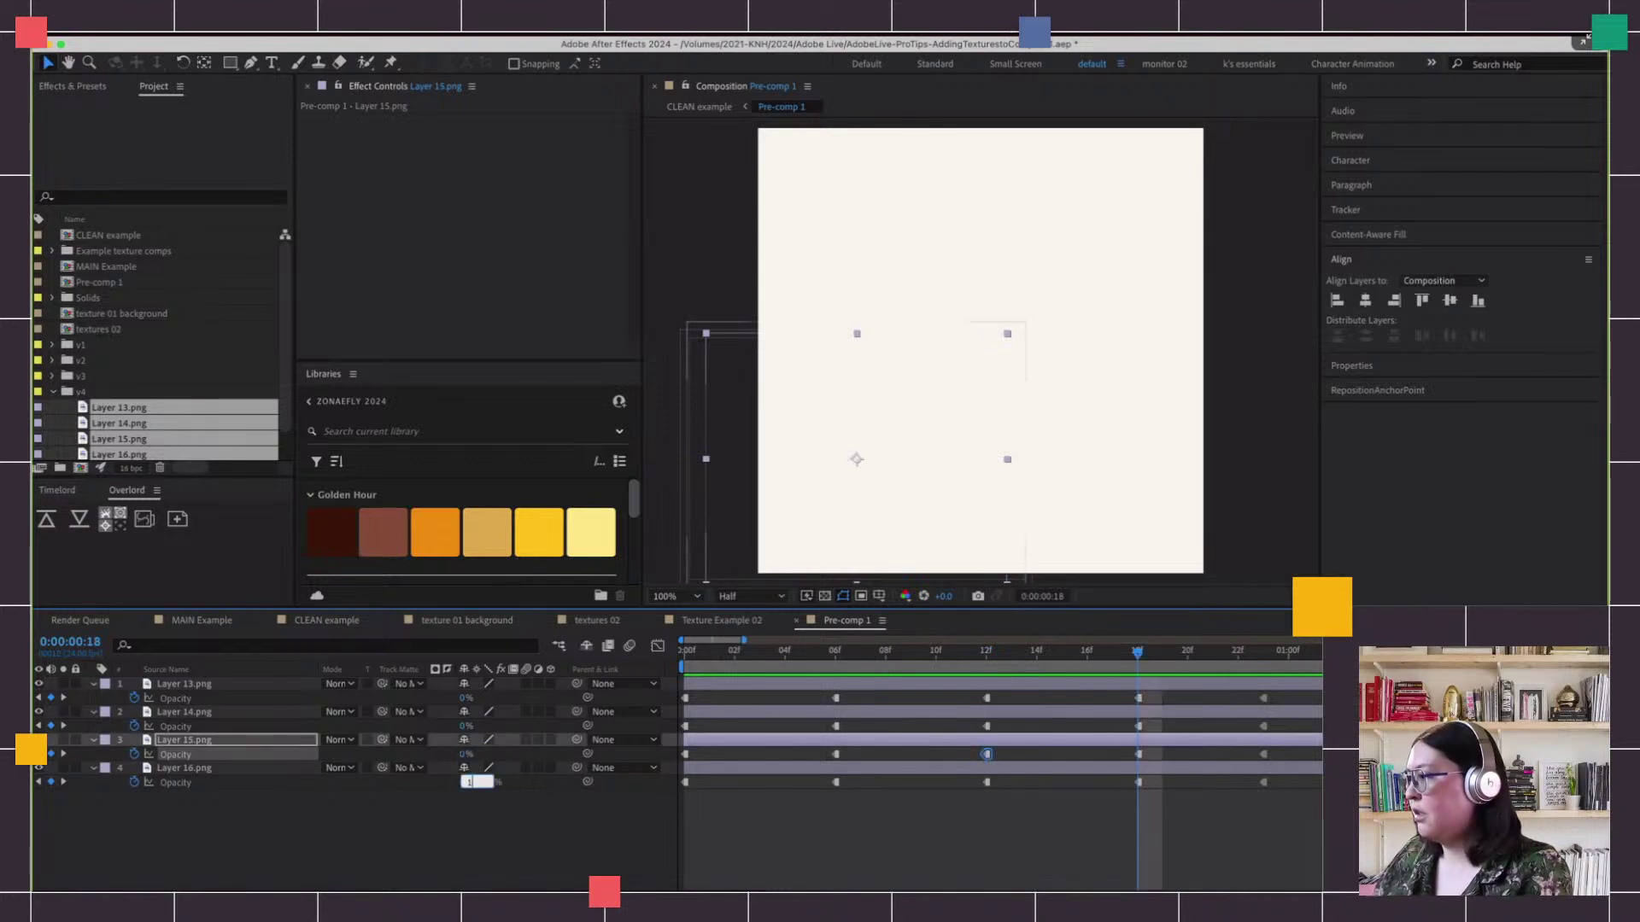
Set Opacity to 100% for Layer 16.png at frame 18 and for Layer 13.png at frame 23
text(00)
key(Return)
key(k)
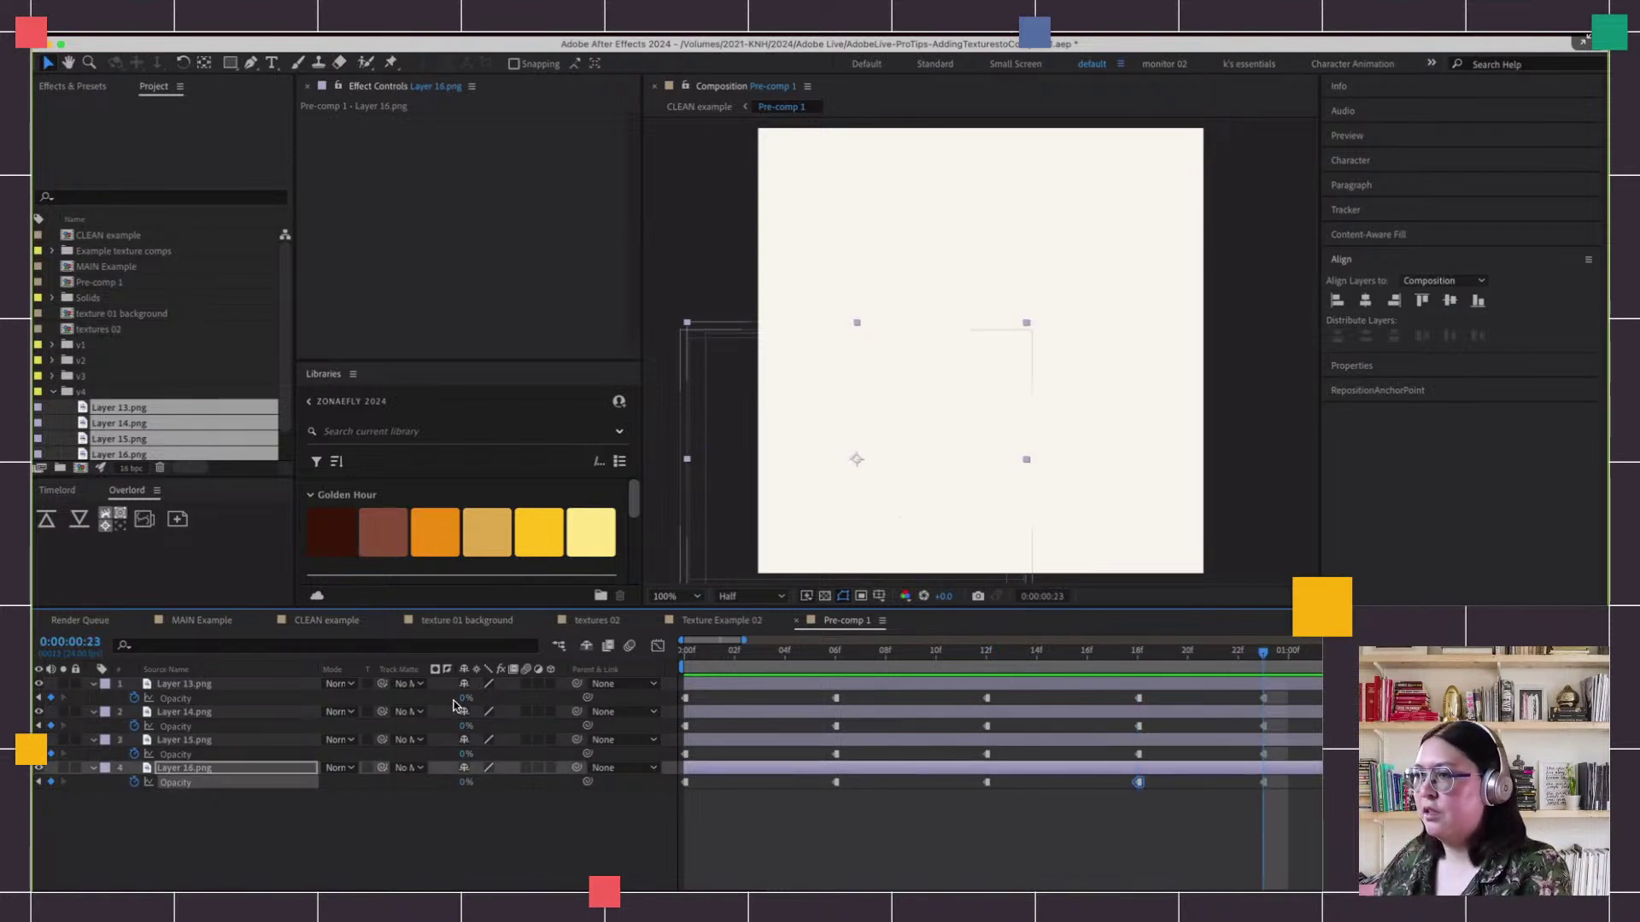
text(100)
key(Return)
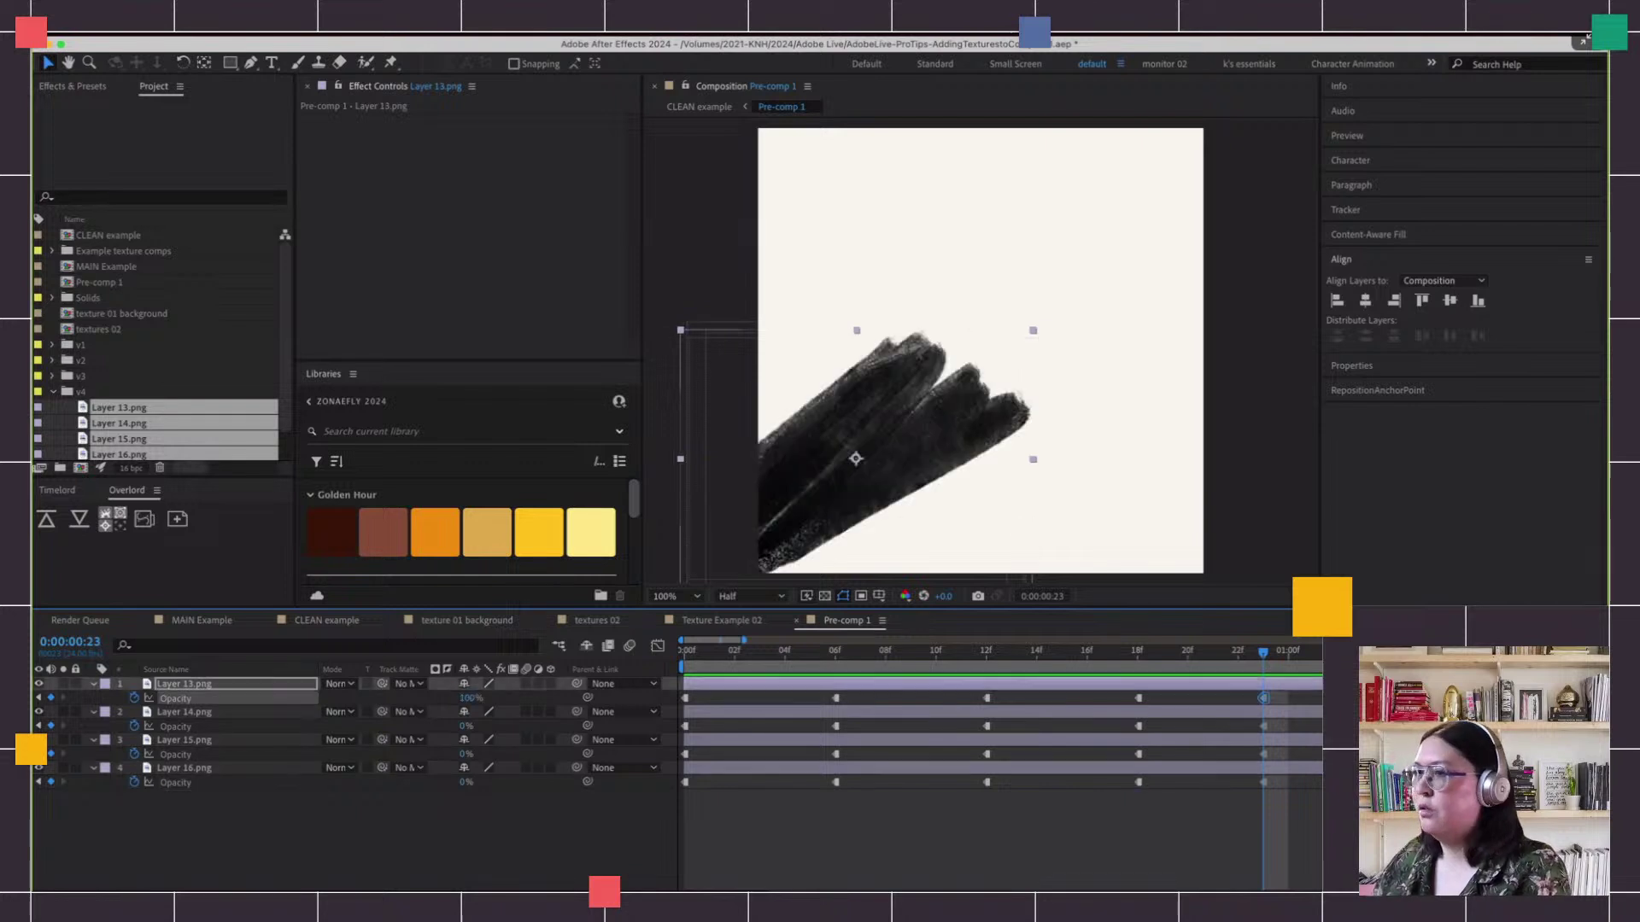
Copy only the loopOut("cycle") expression from Layer 1.jpg's Opacity in the texture 01 background composition
click(597, 621)
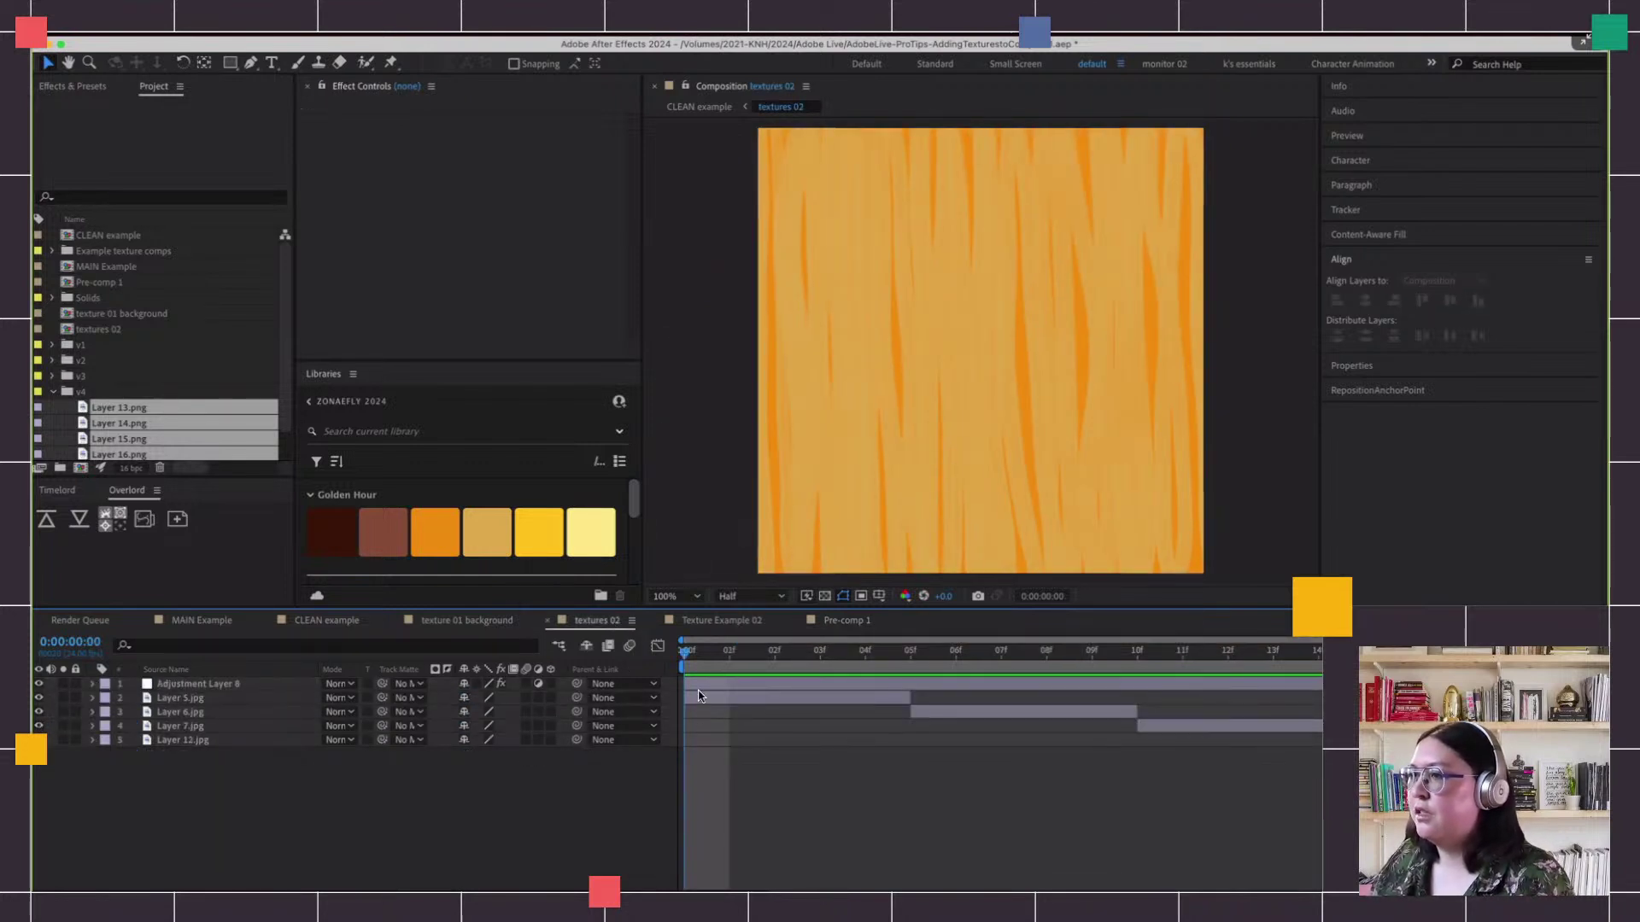
click(493, 624)
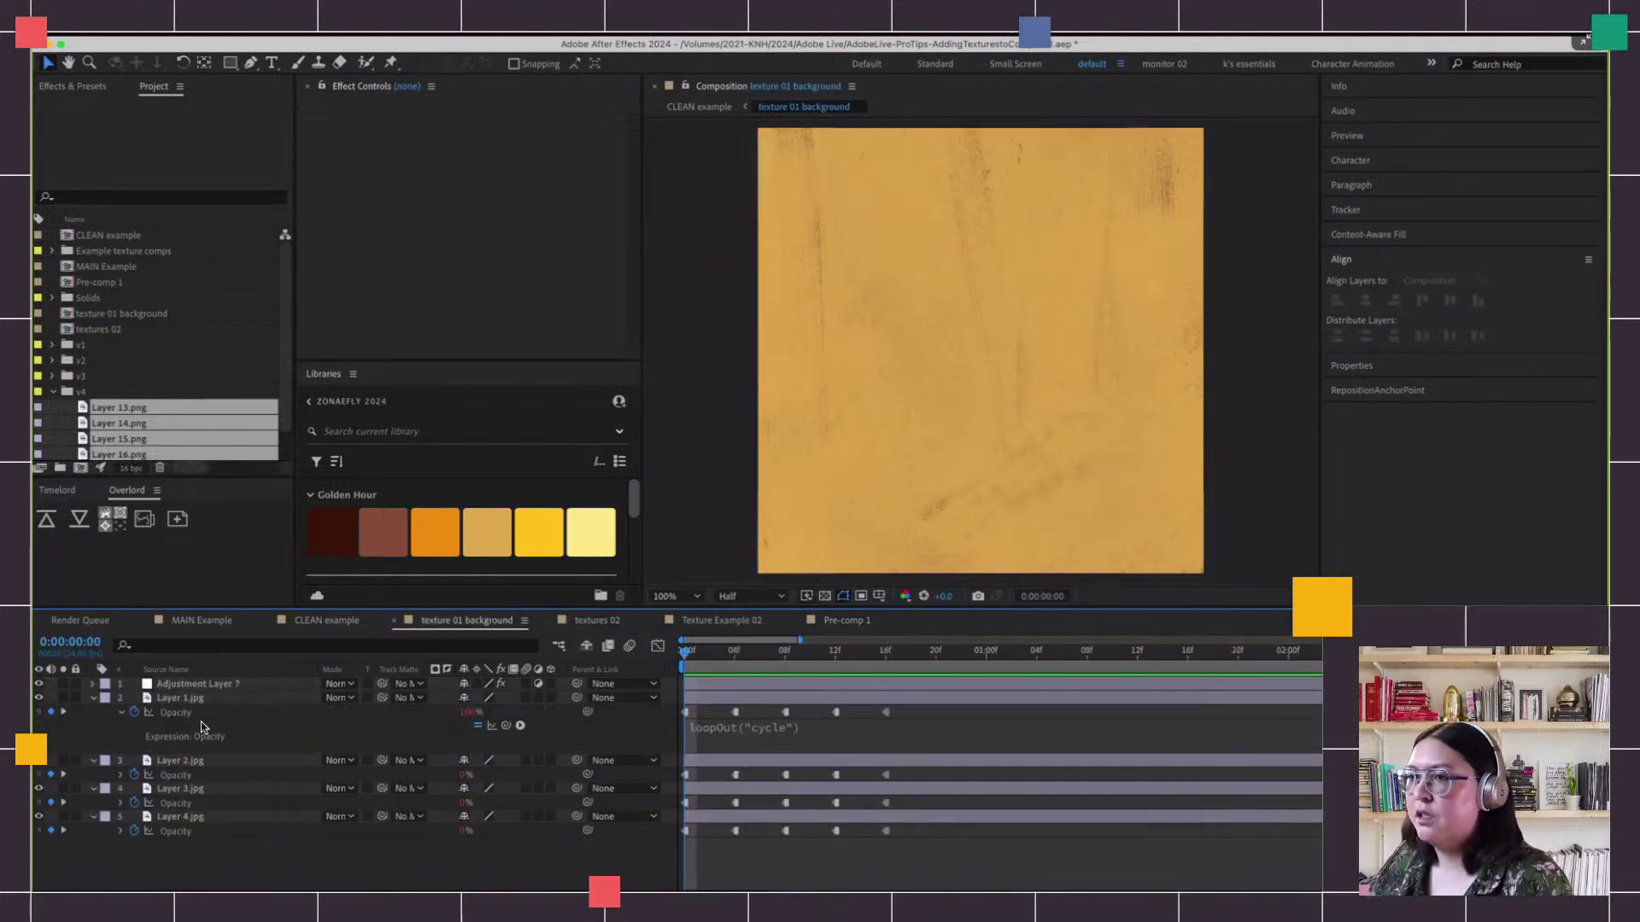
right_click(176, 719)
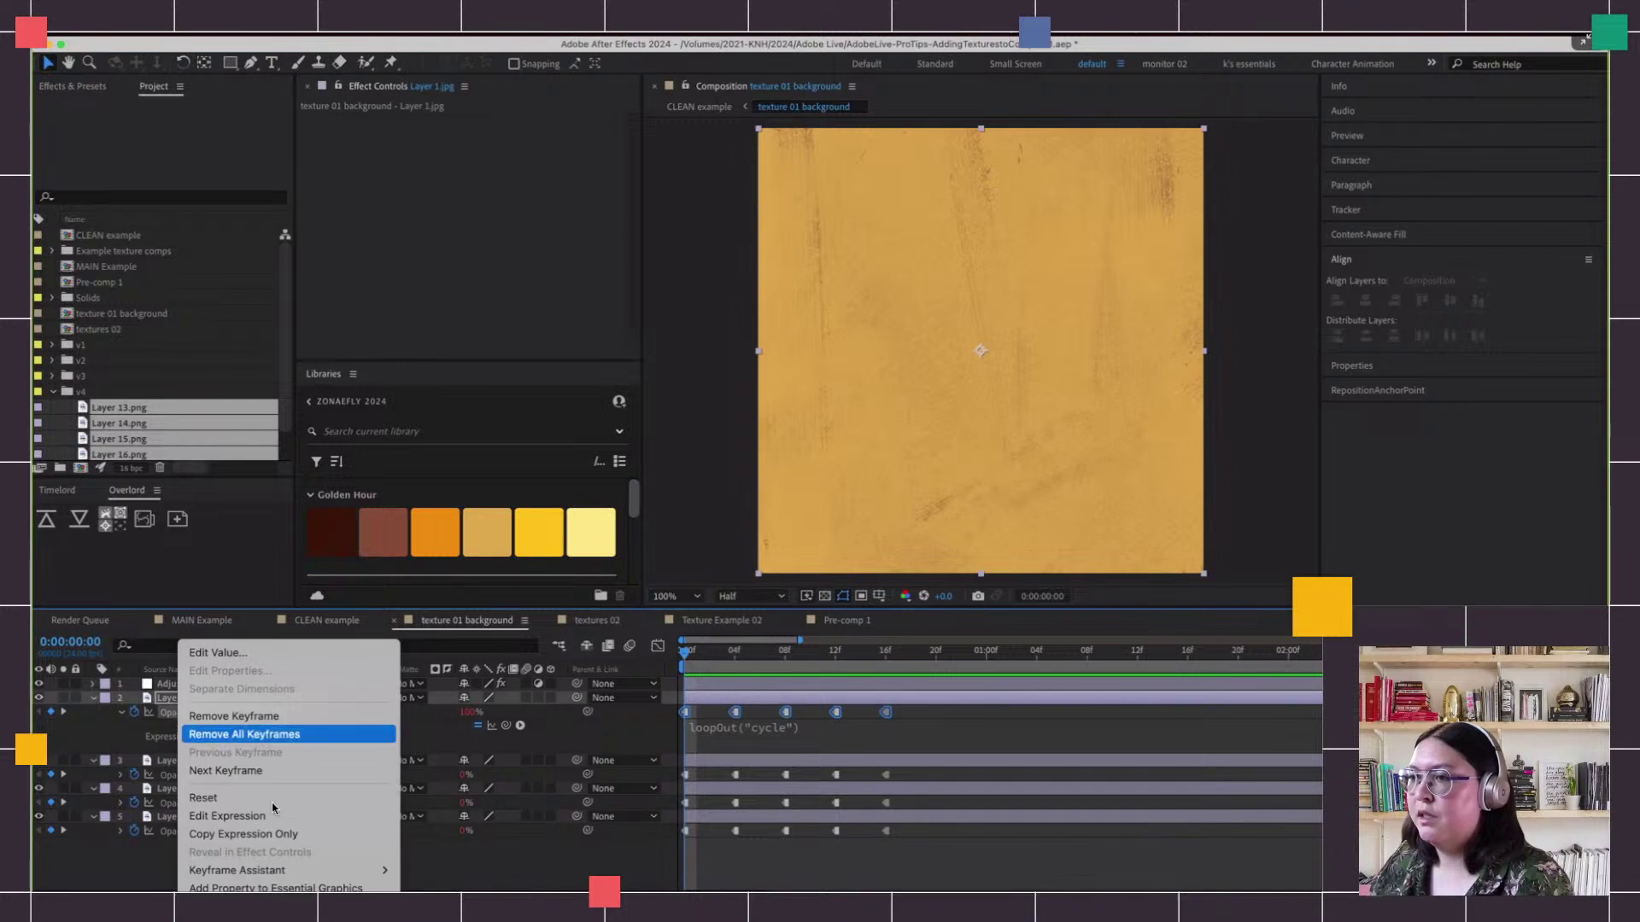
click(416, 788)
Paste the copied loop expression onto the Opacity of all four brush stroke layers in Pre-comp 1
click(849, 620)
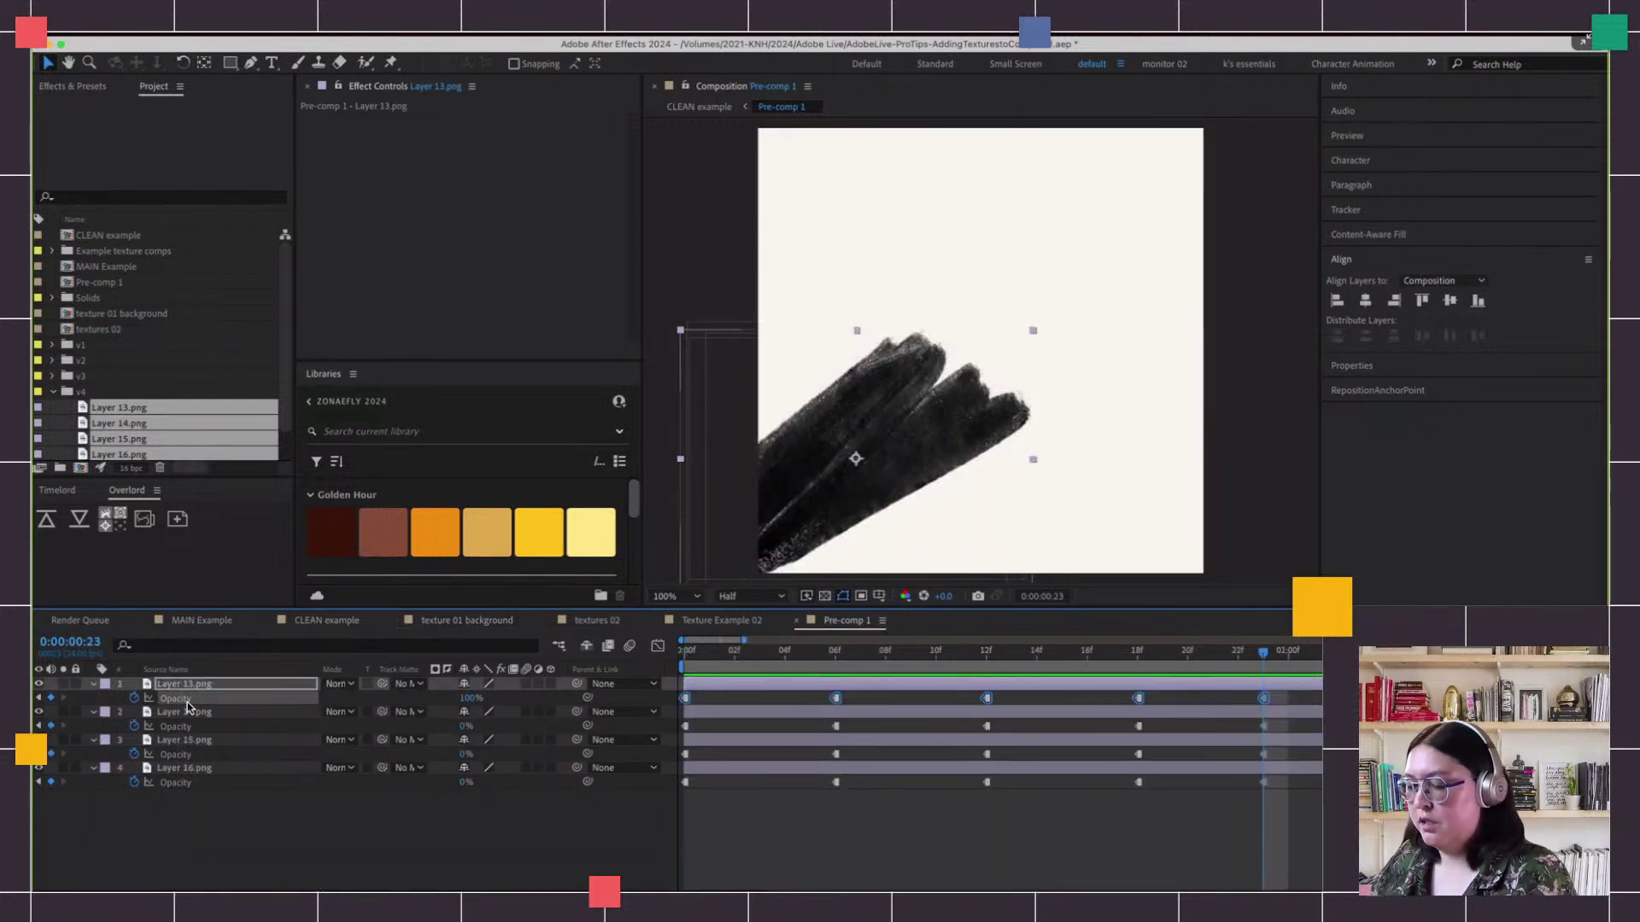
click(177, 729)
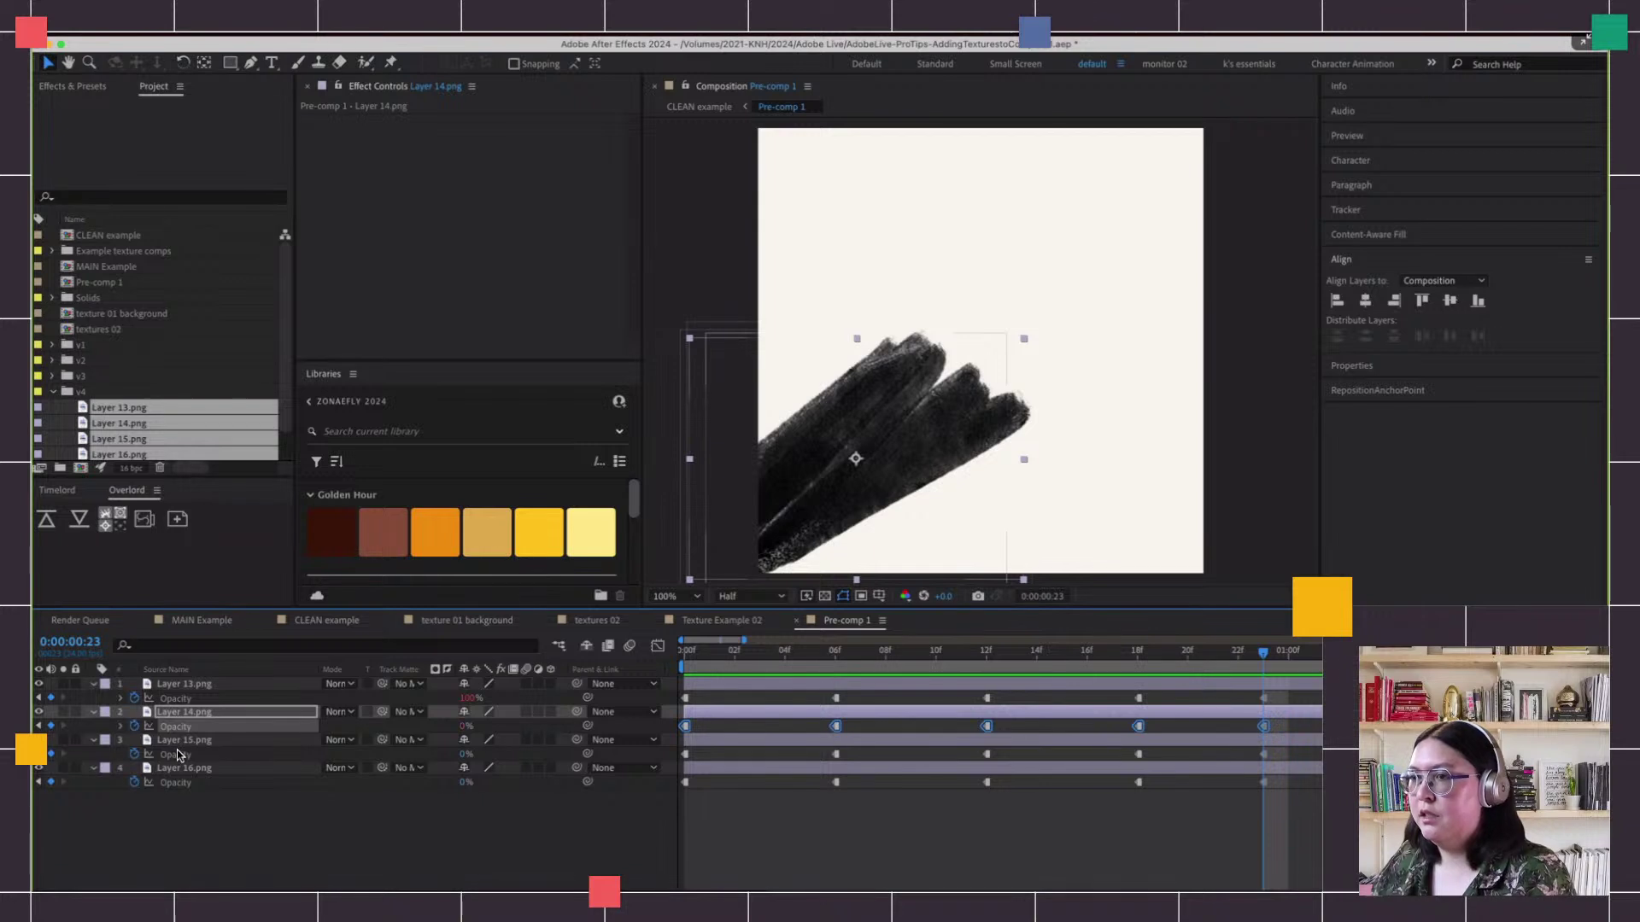
click(177, 755)
click(170, 795)
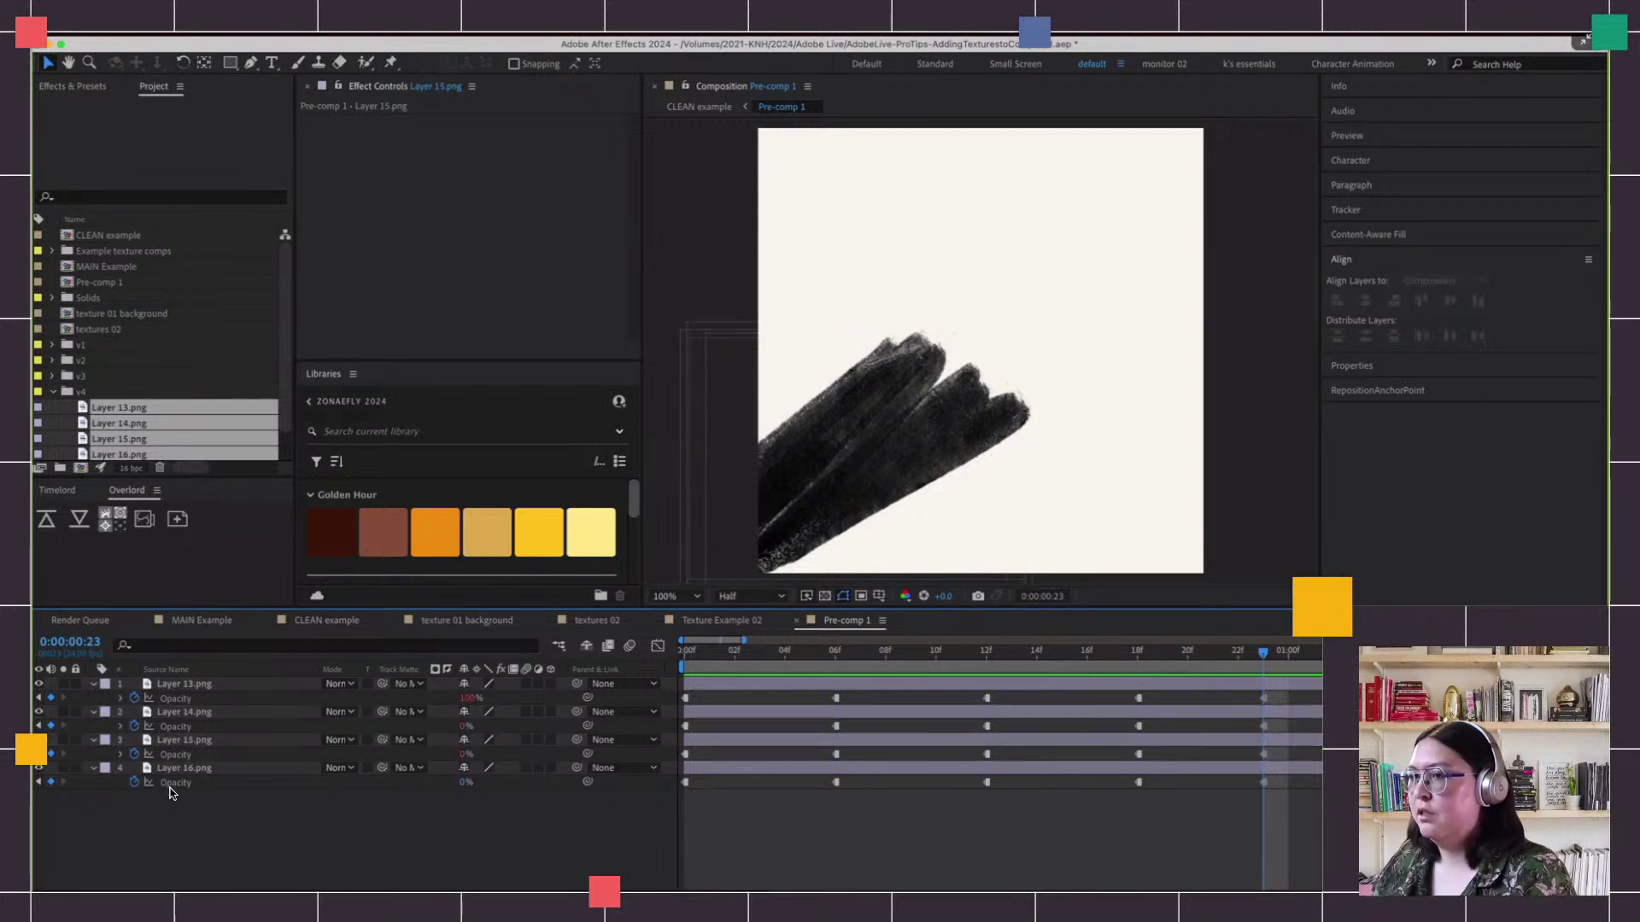
click(175, 784)
In CLEAN example, preview the brush animation, then move Pre-comp 1 directly above Tree leaves and use Tree leaves as its track matte
click(334, 624)
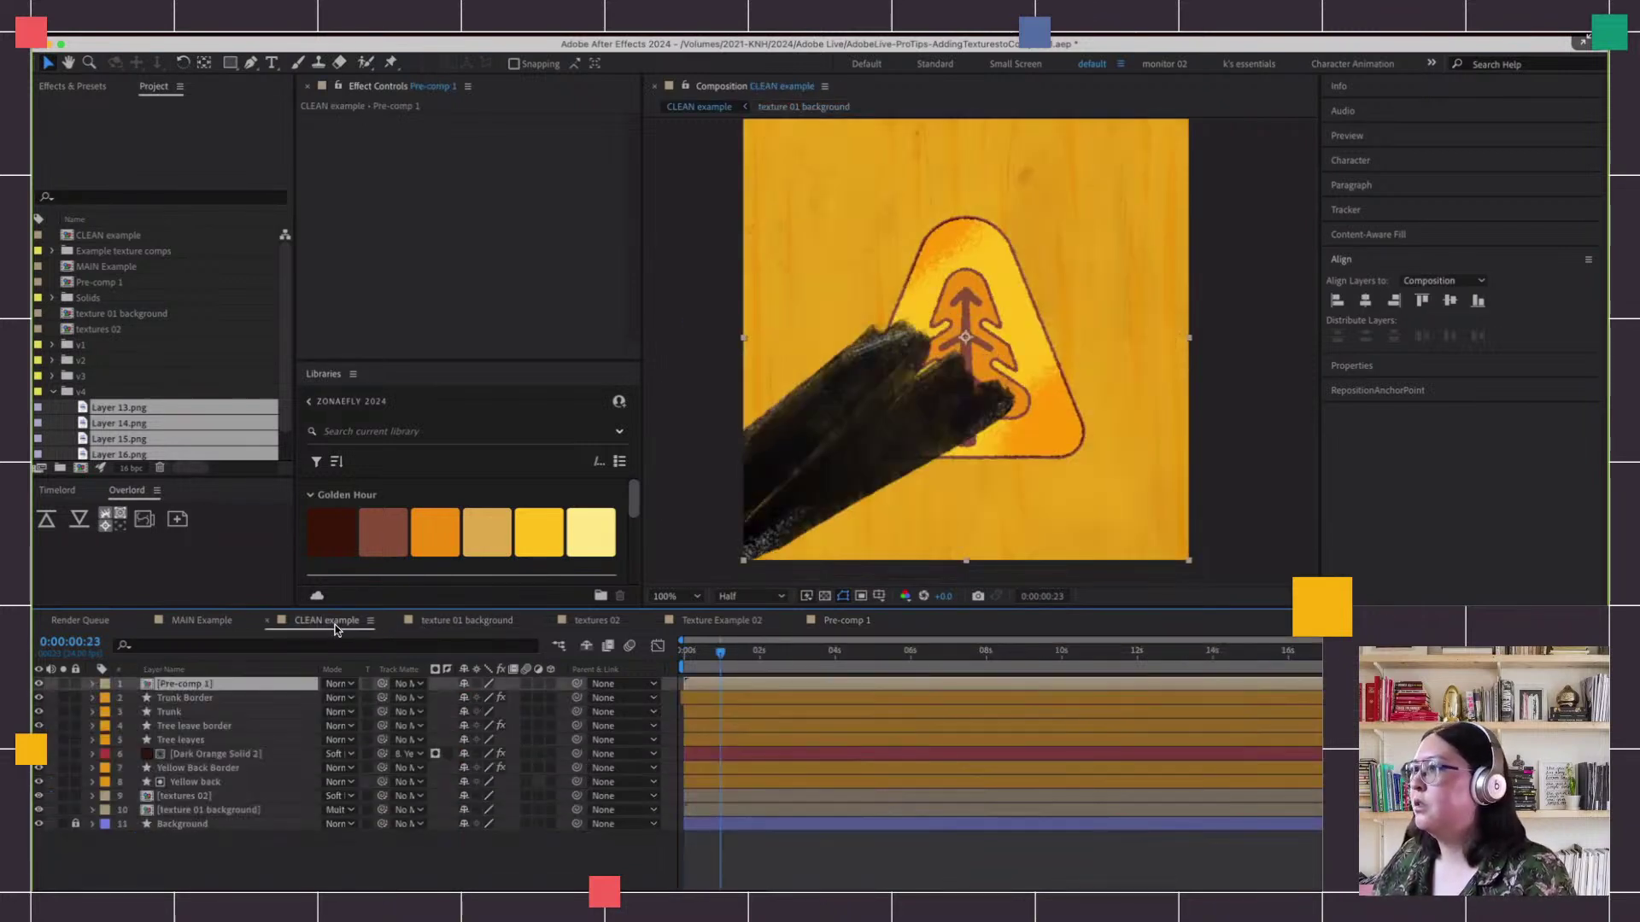
key(space)
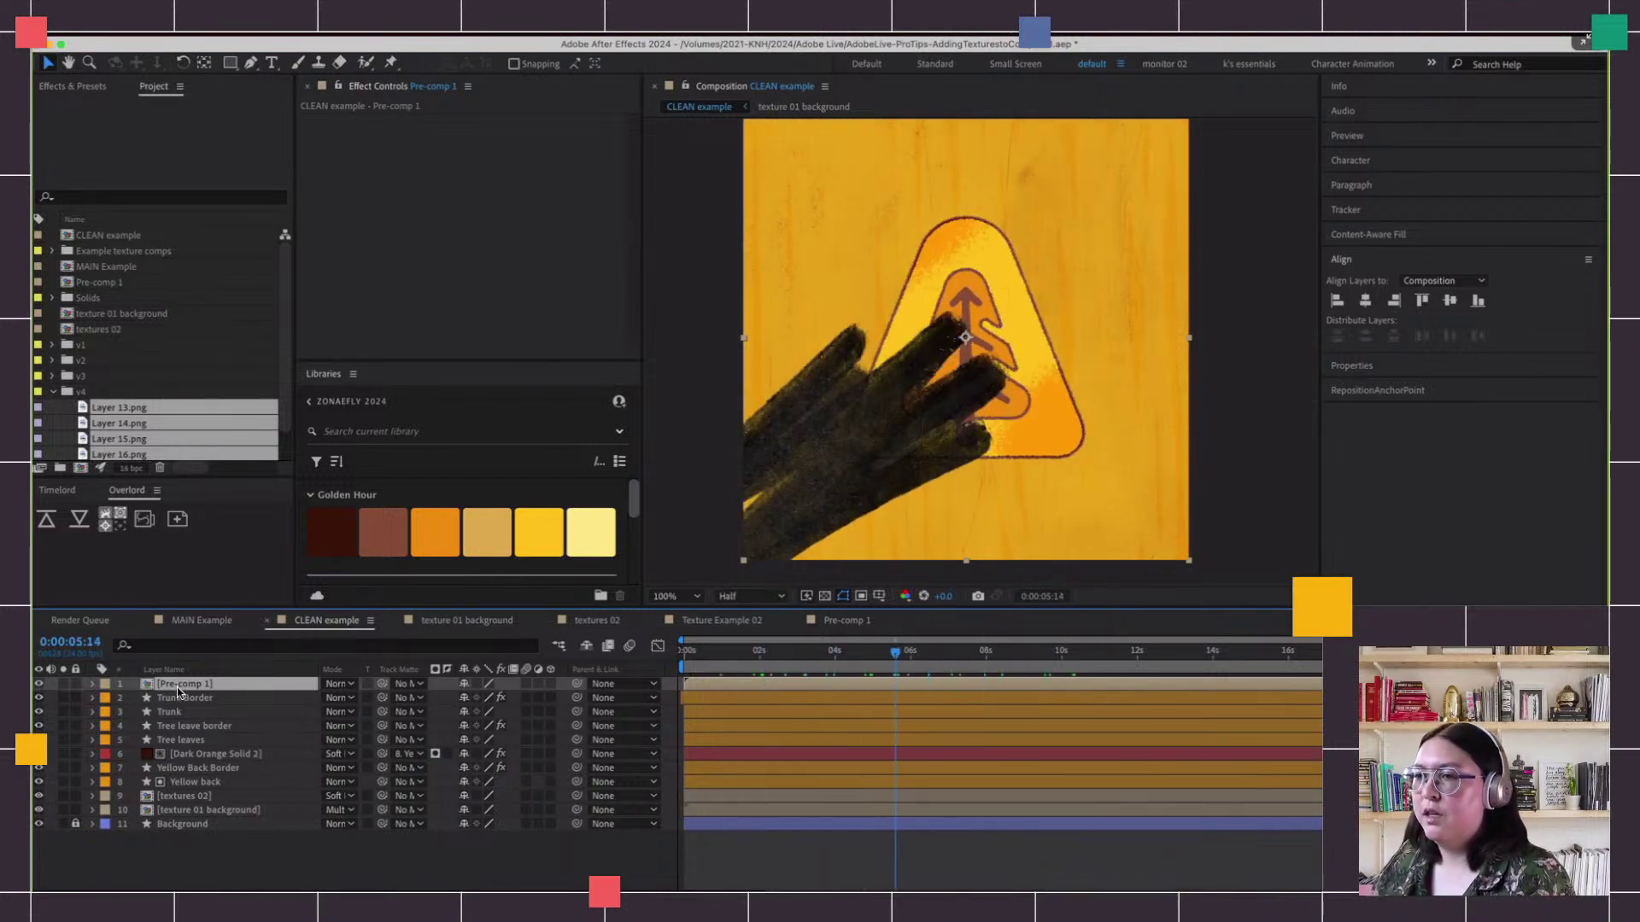
drag(178, 692, 181, 741)
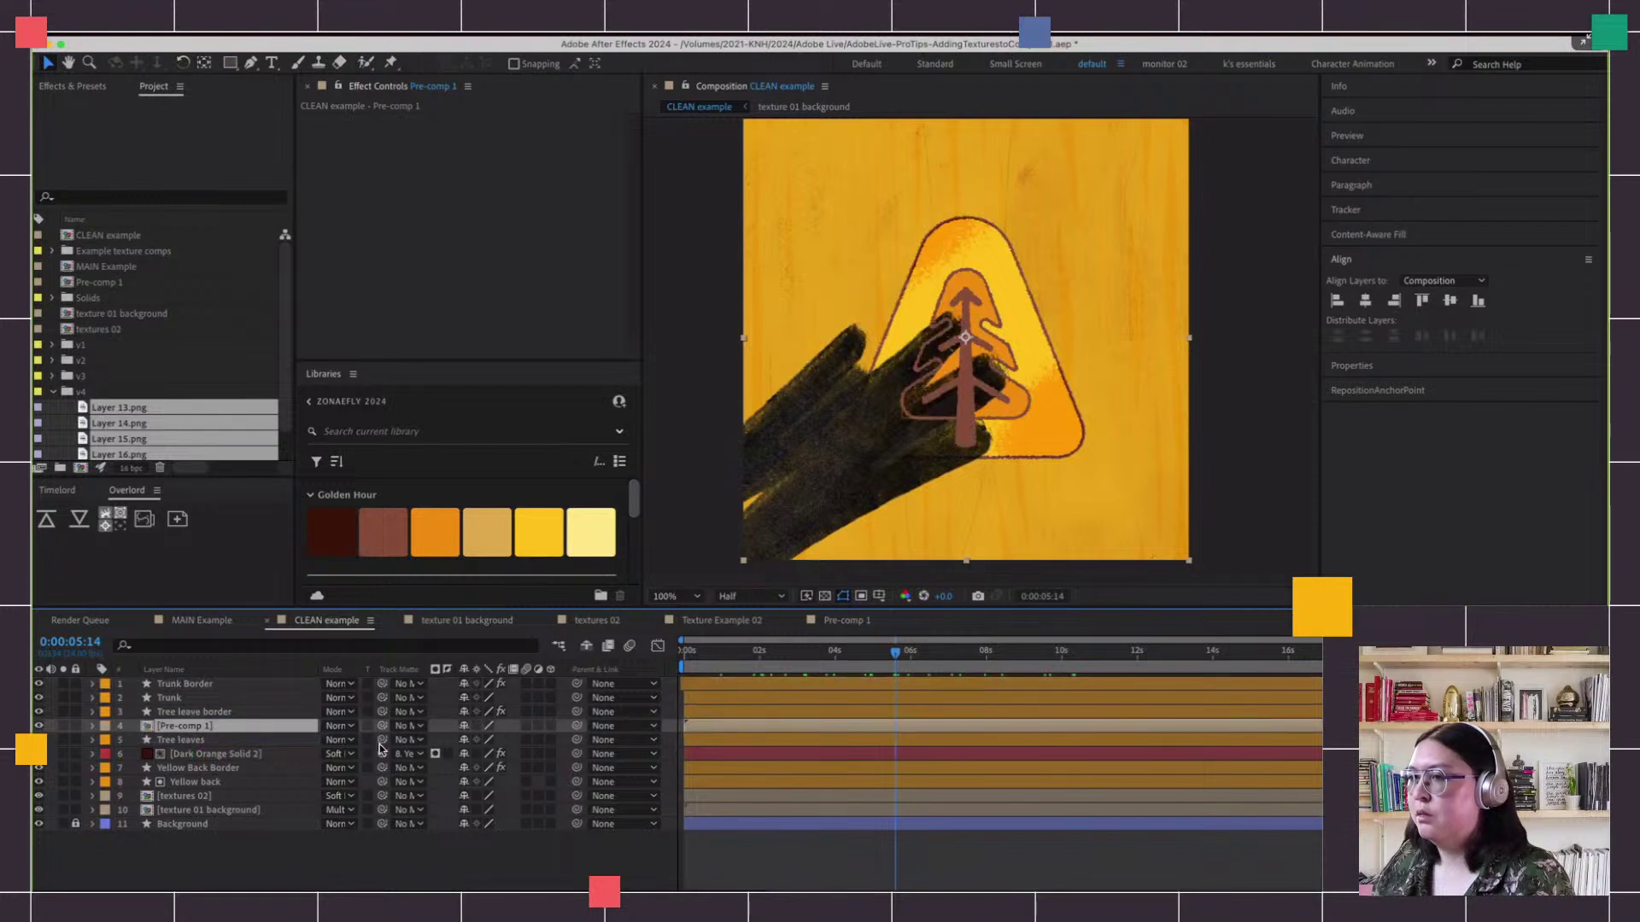
click(418, 726)
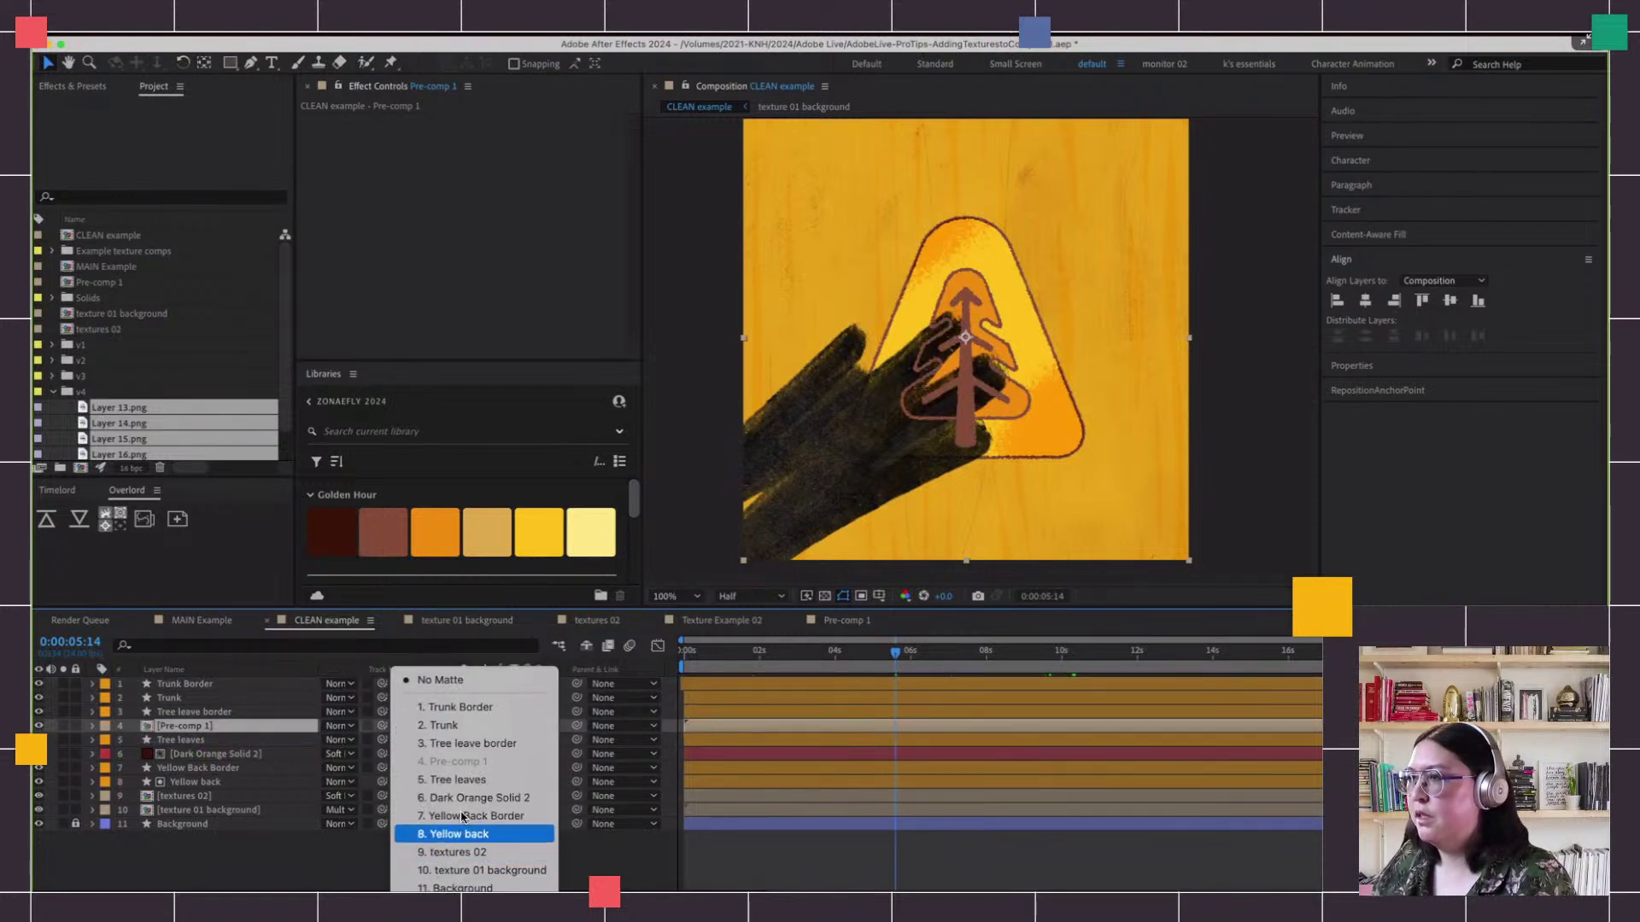
click(483, 780)
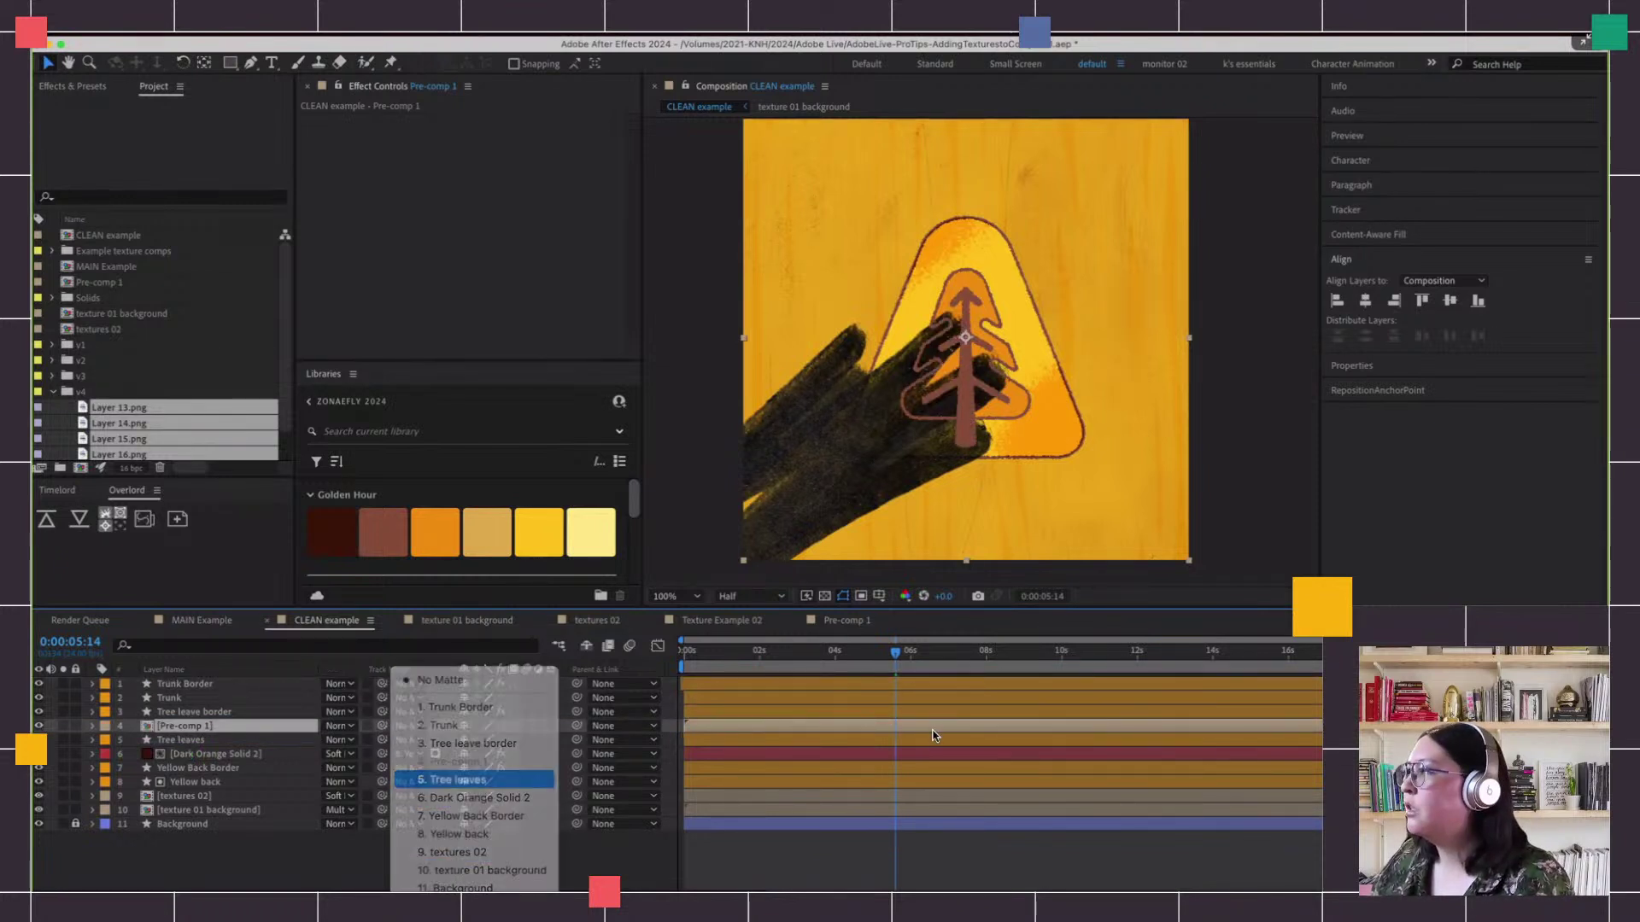
Set Pre-comp 1's blending mode to Soft Light and turn the Tree leaves layer's visibility back on
click(335, 739)
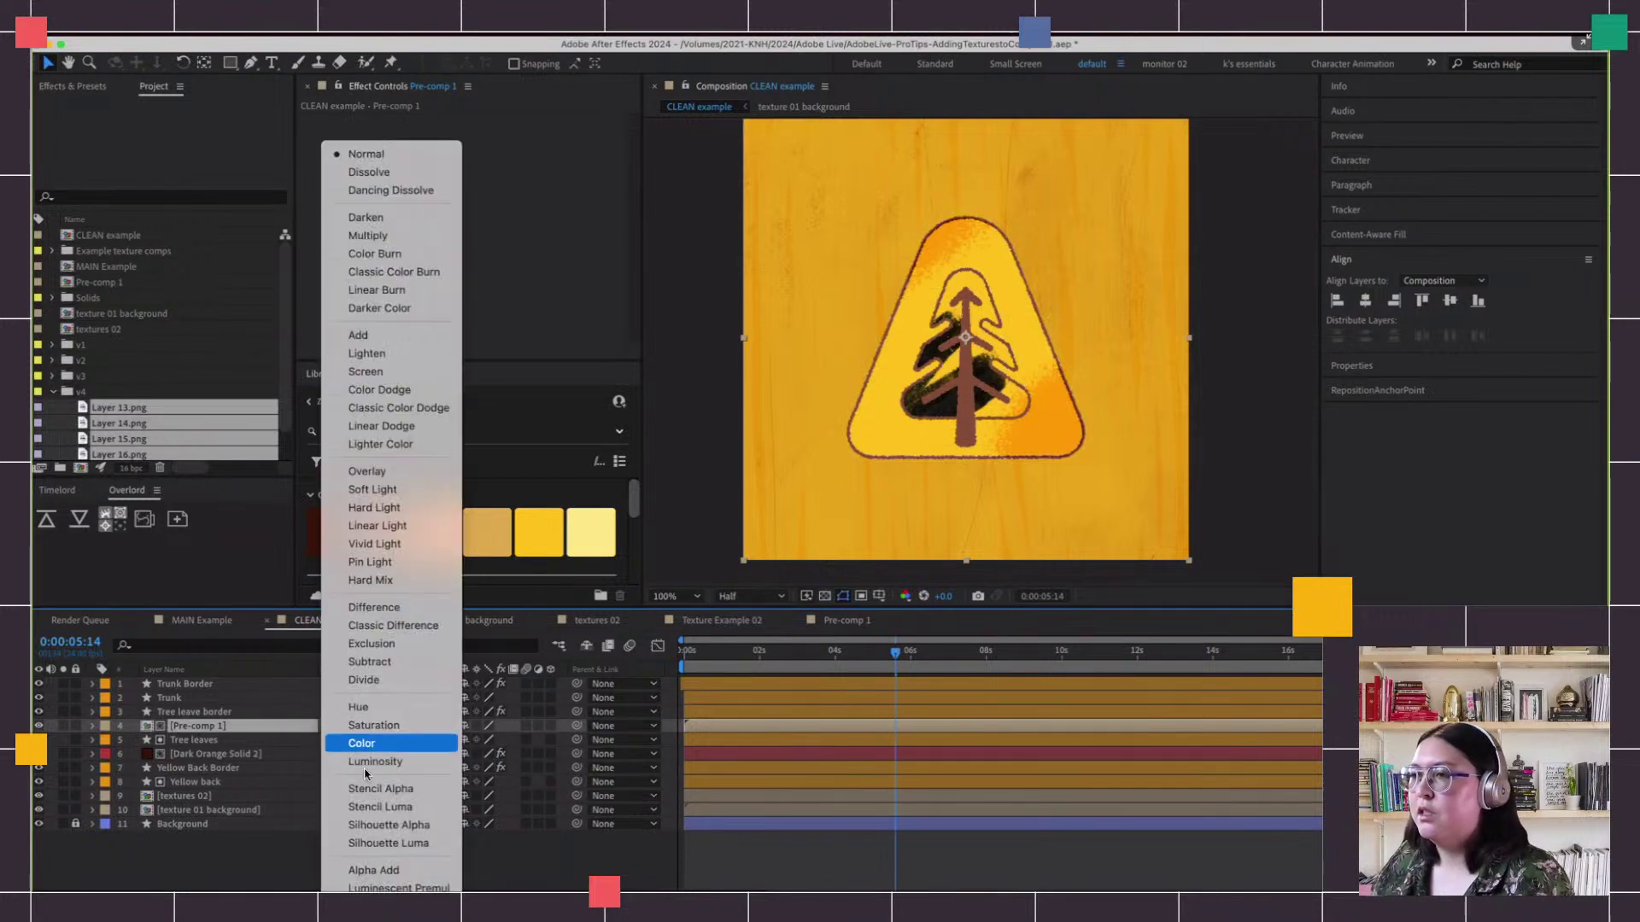
click(375, 489)
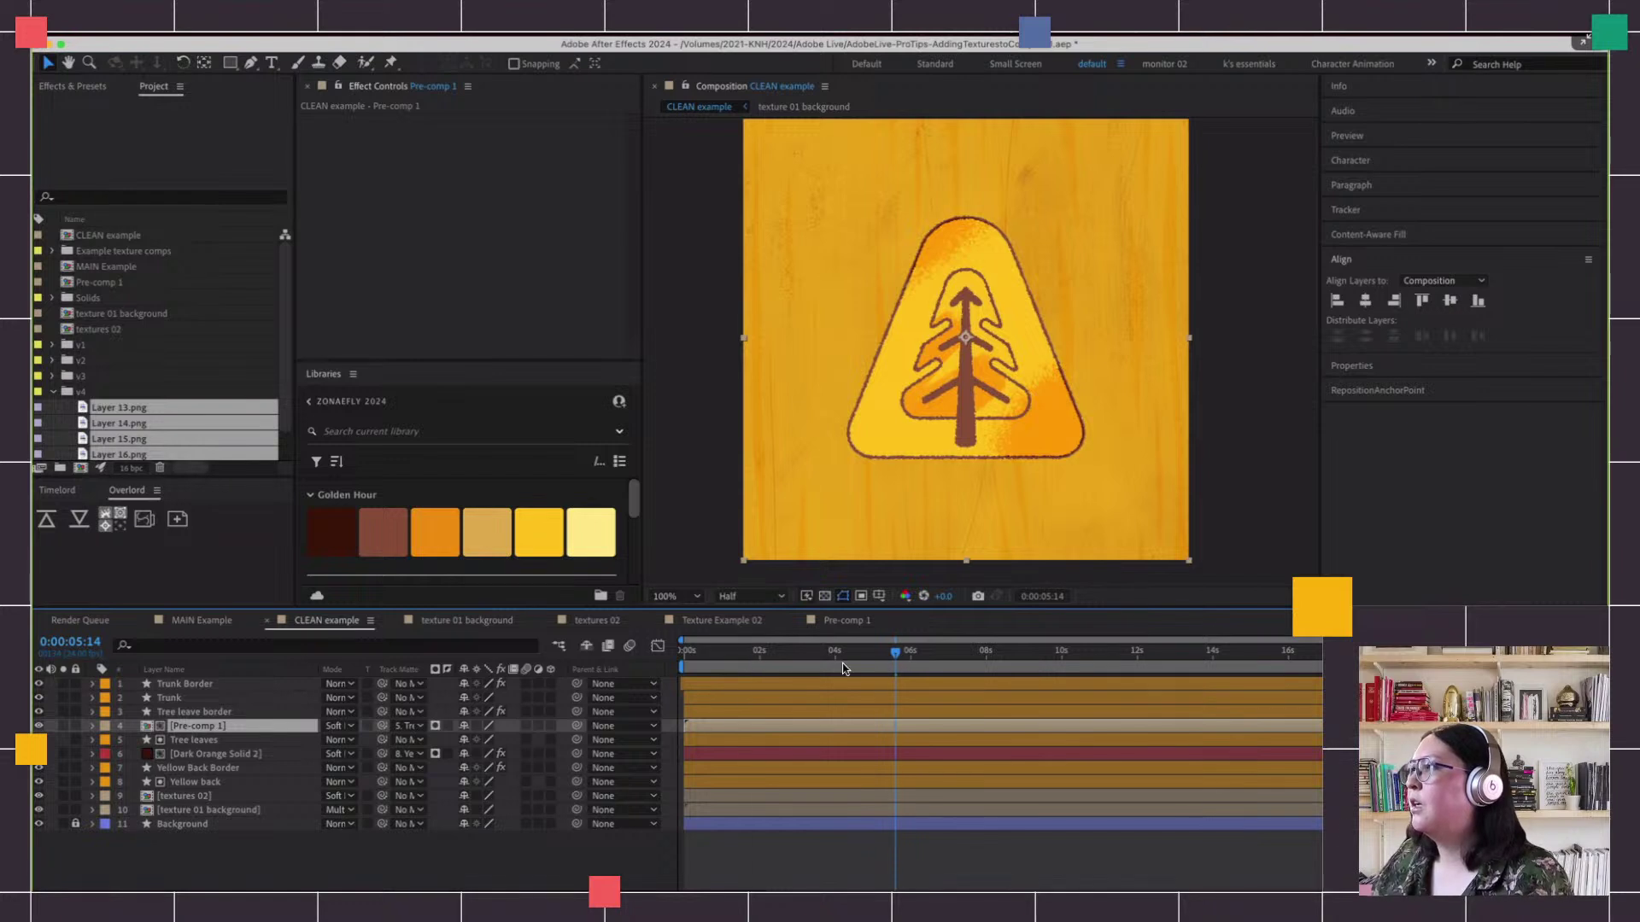
drag(1011, 676, 1088, 669)
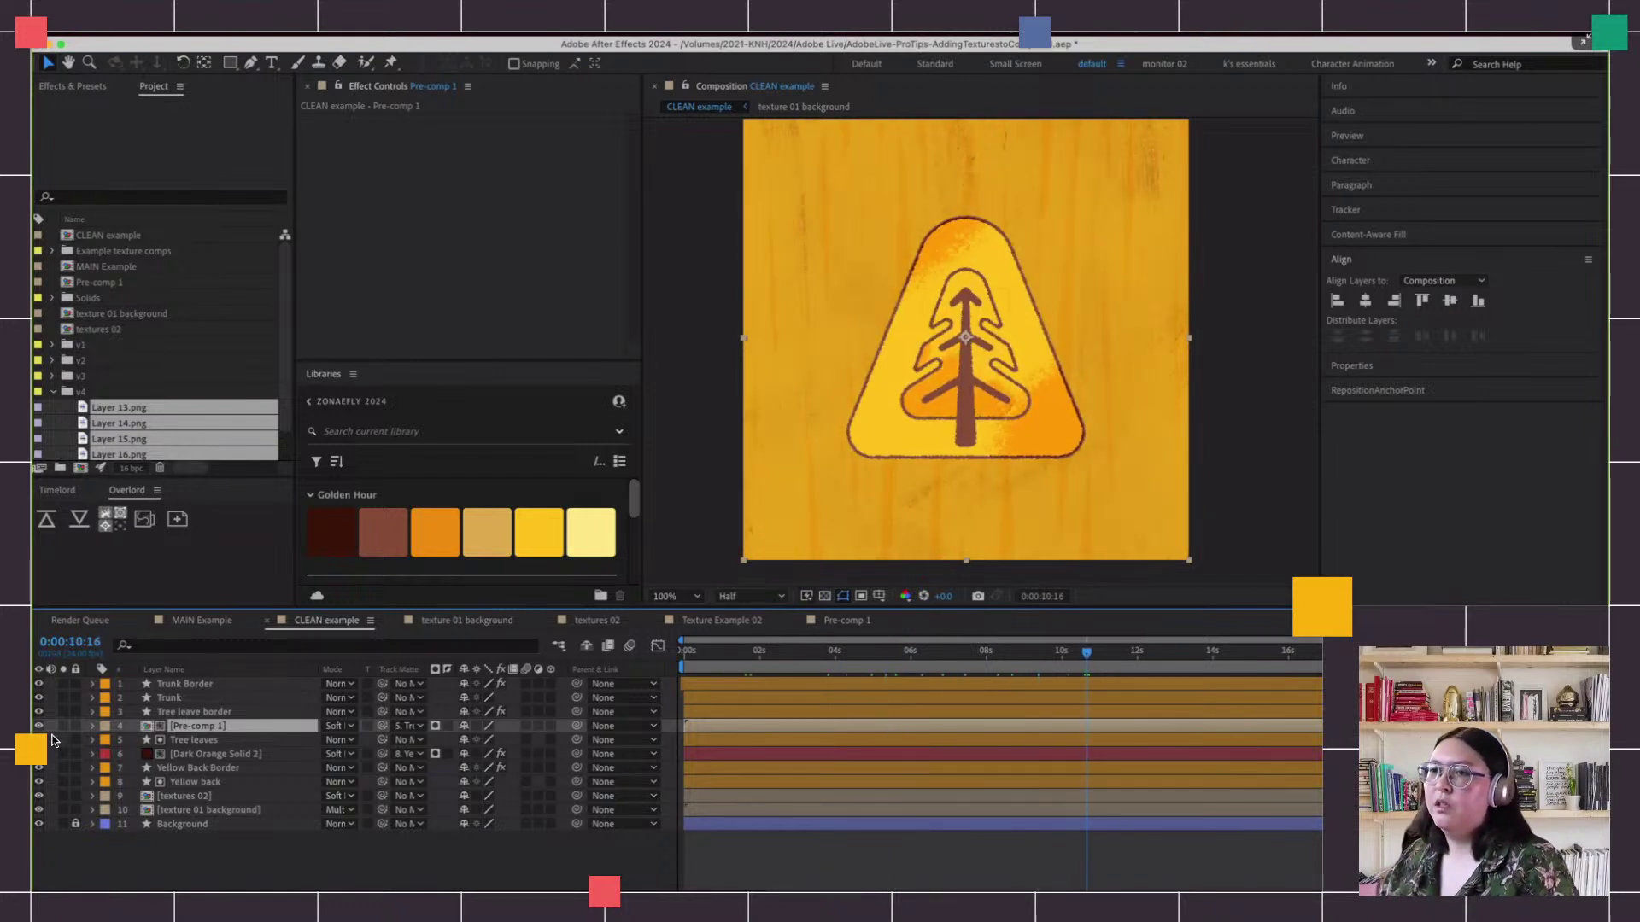
key(space)
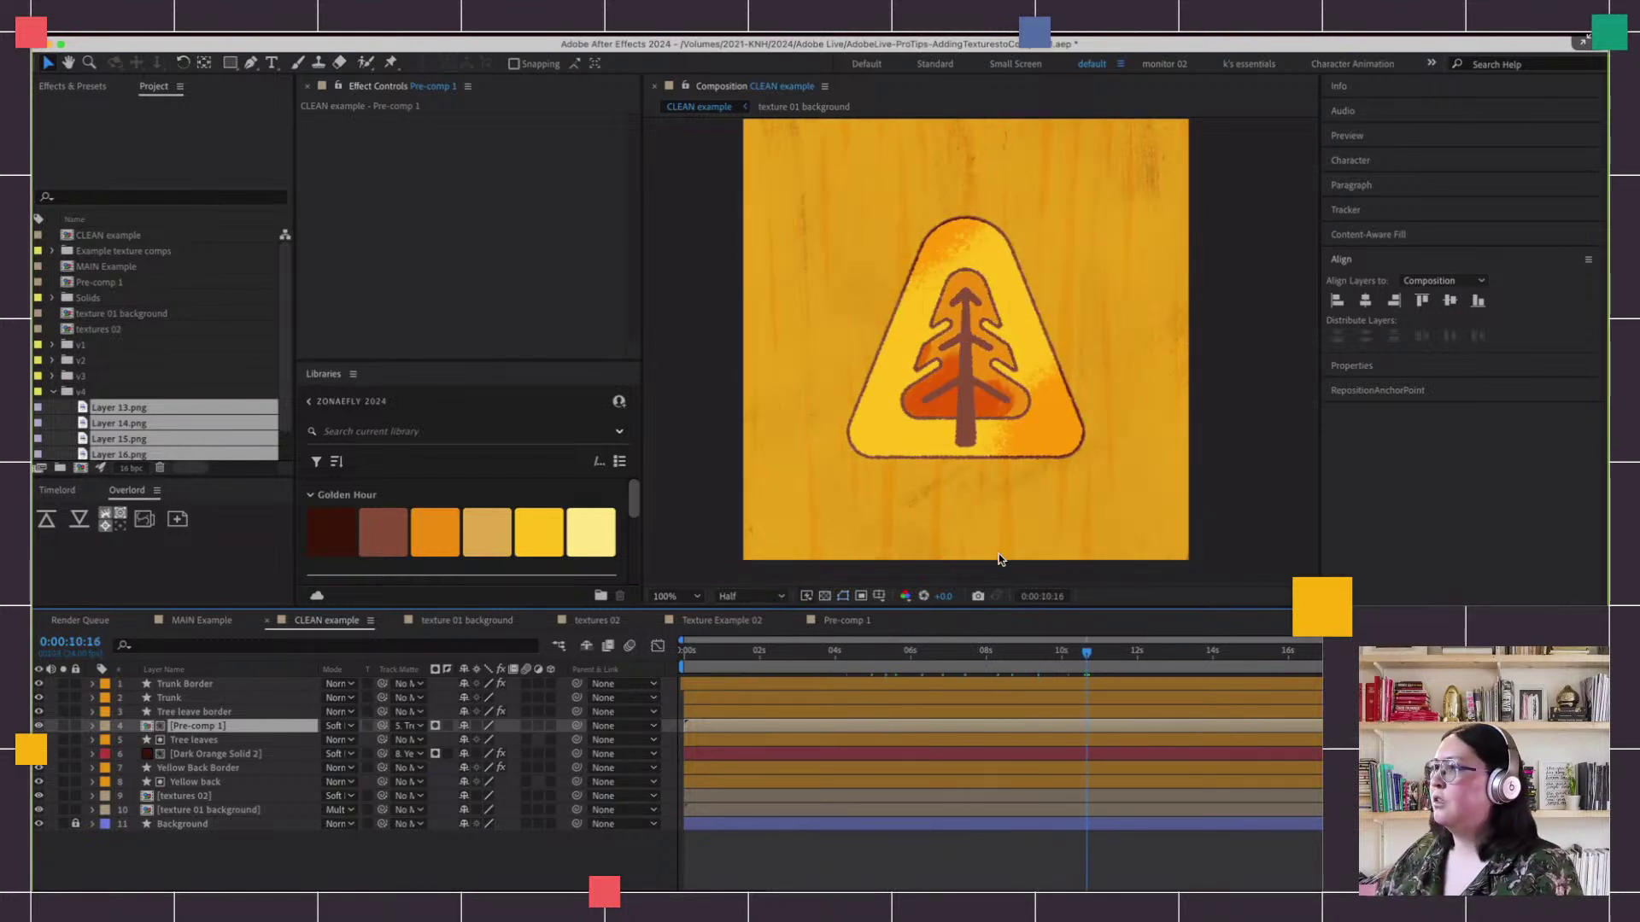